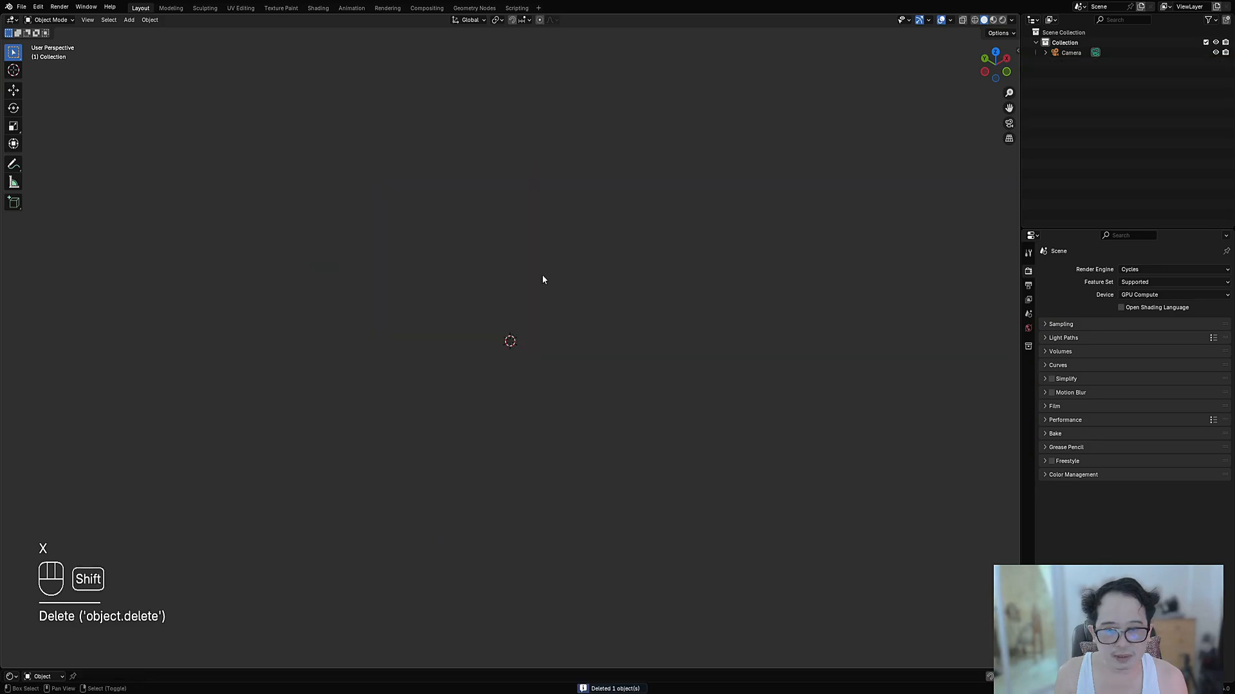
Step: Add a mesh plane at the scene origin and look straight down on it from the top
key(shift+a)
mouse_move(540, 289)
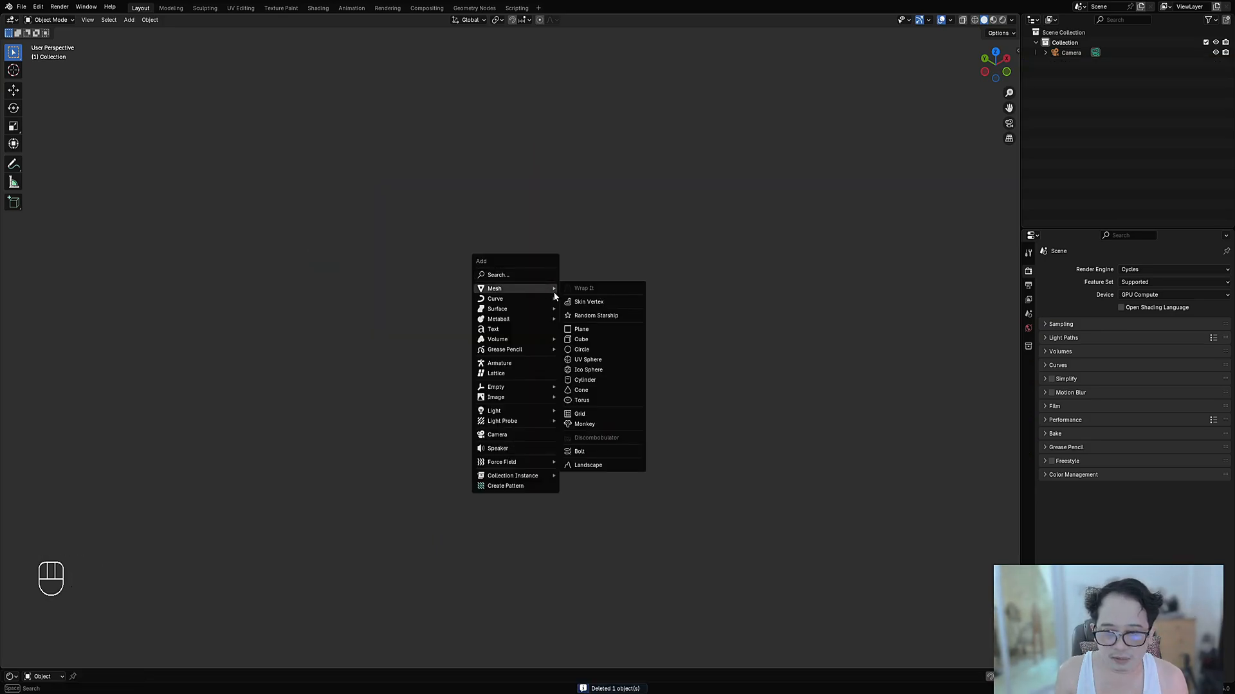
click(578, 329)
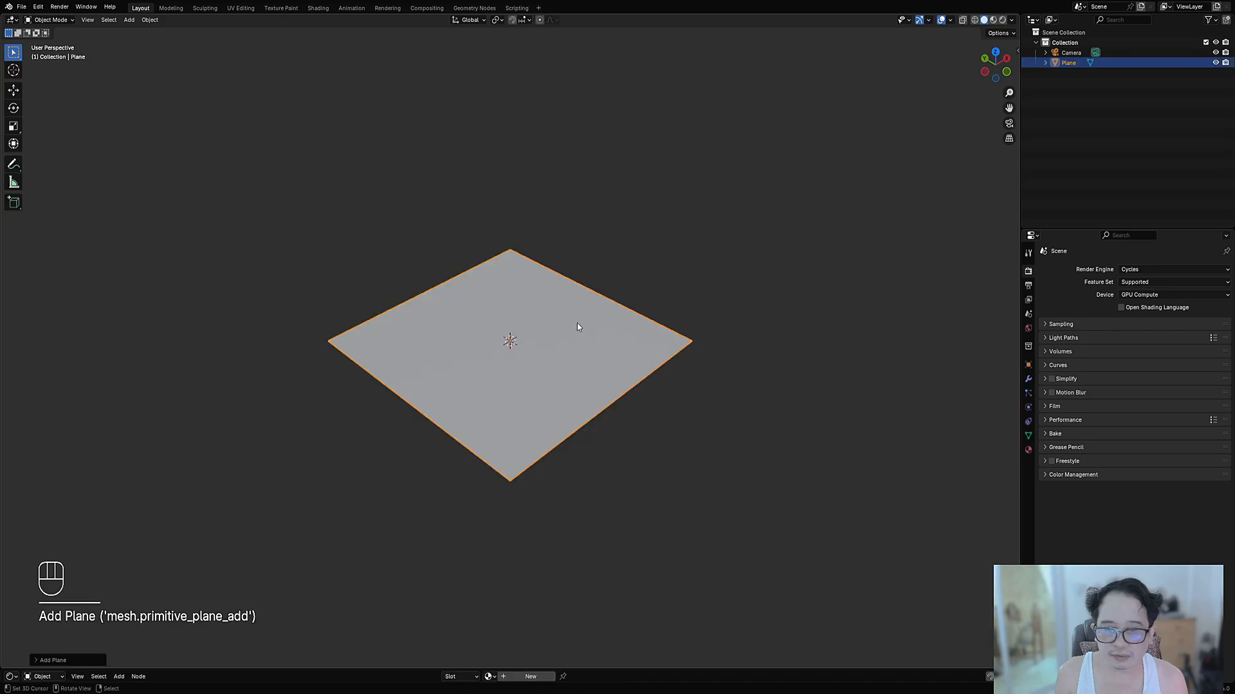
scroll(534, 187, down, 1)
middle_drag(534, 187, 529, 315)
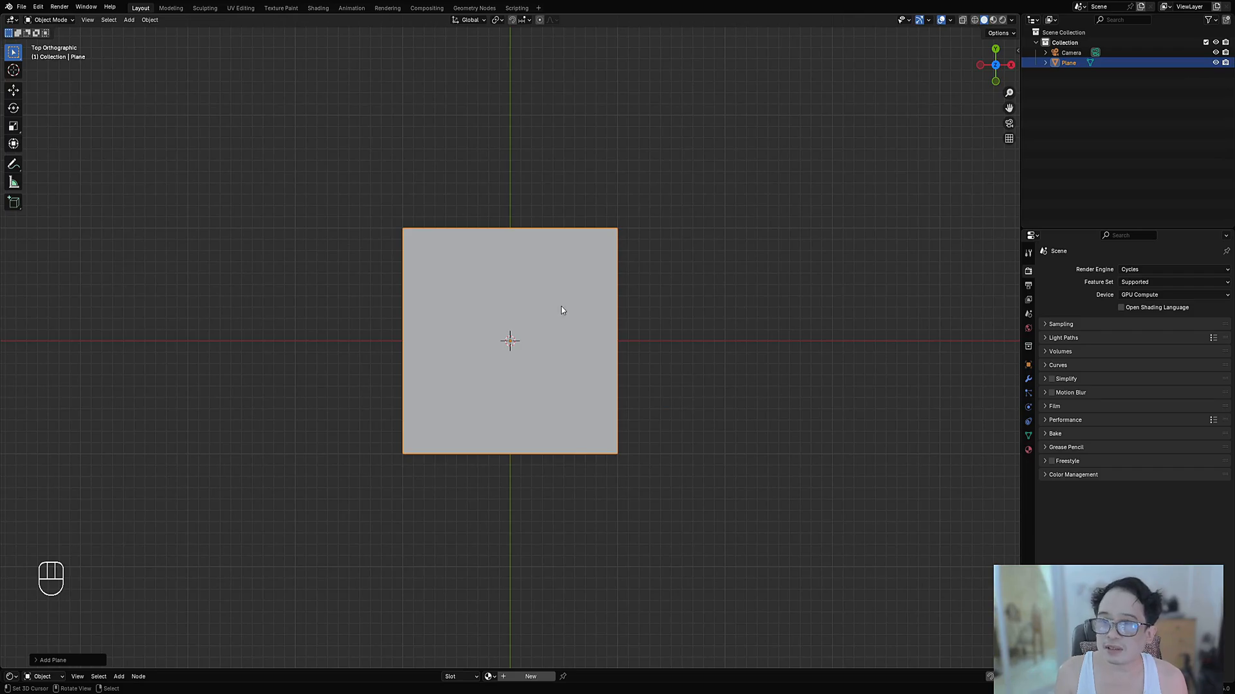
scroll(569, 292, up, 2)
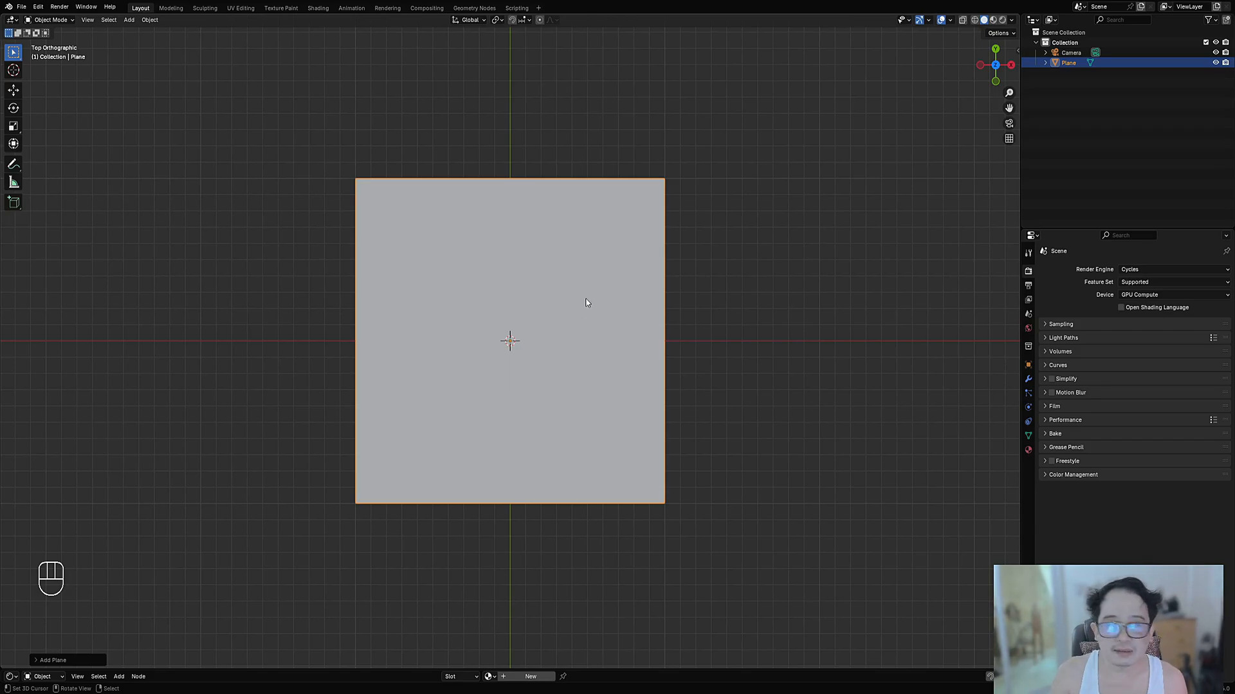
Step: Look over the baking add-on's settings, including its bake types and image resolution options
key(n)
key(n)
scroll(584, 232, up, 2)
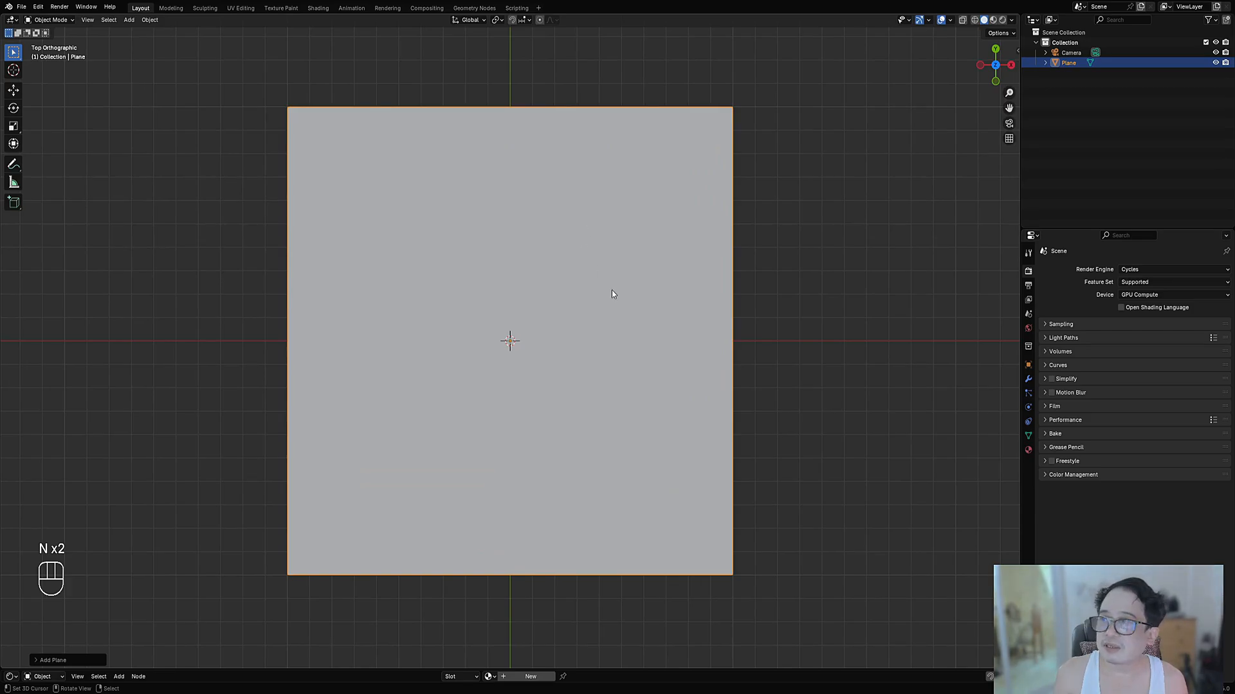
scroll(612, 293, down, 1)
key(n)
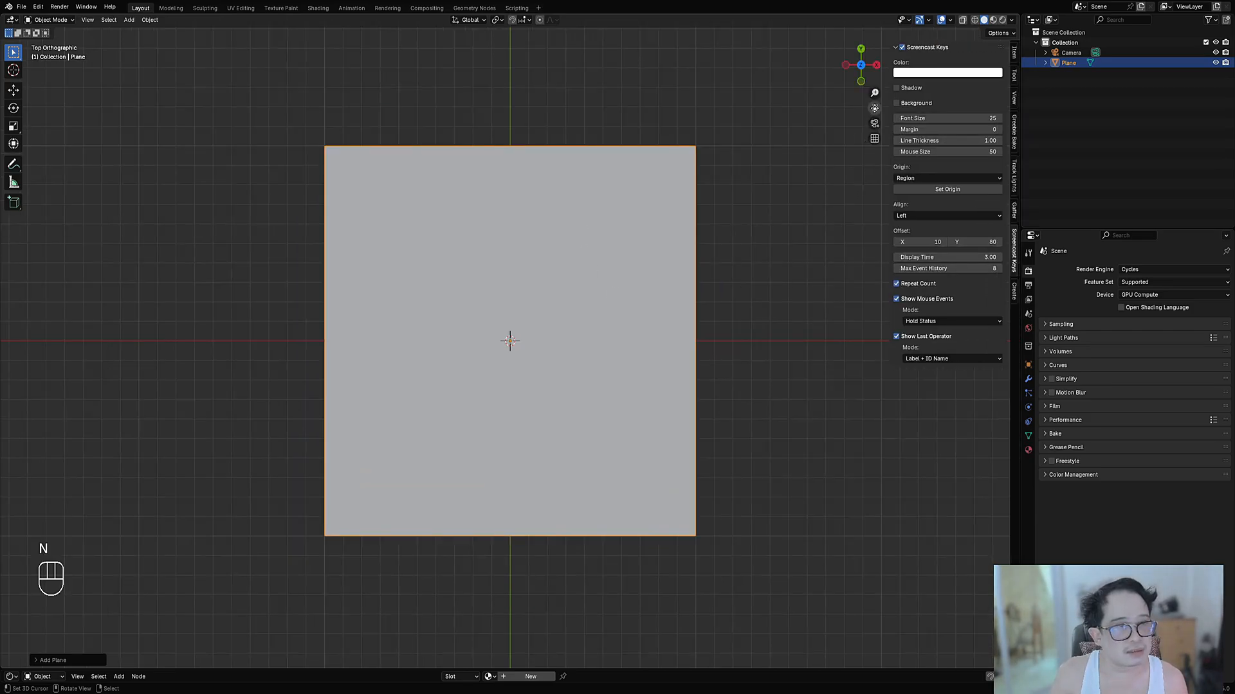
key(n)
key(n)
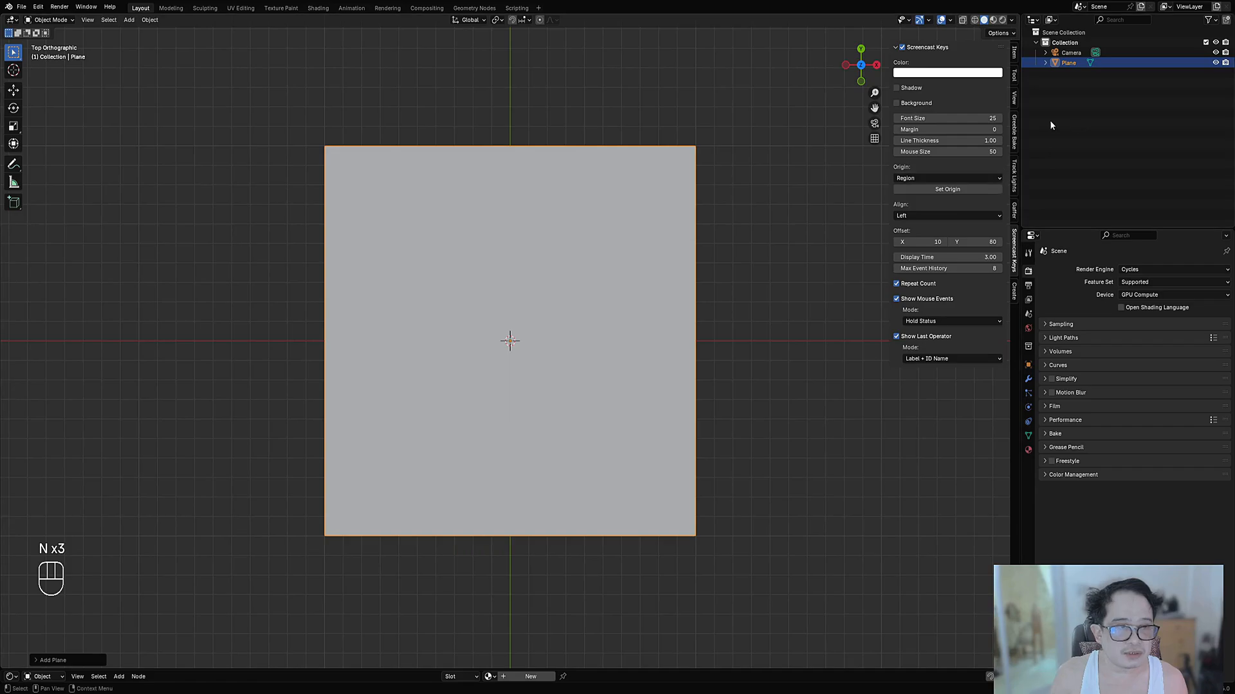
click(1012, 139)
key(n)
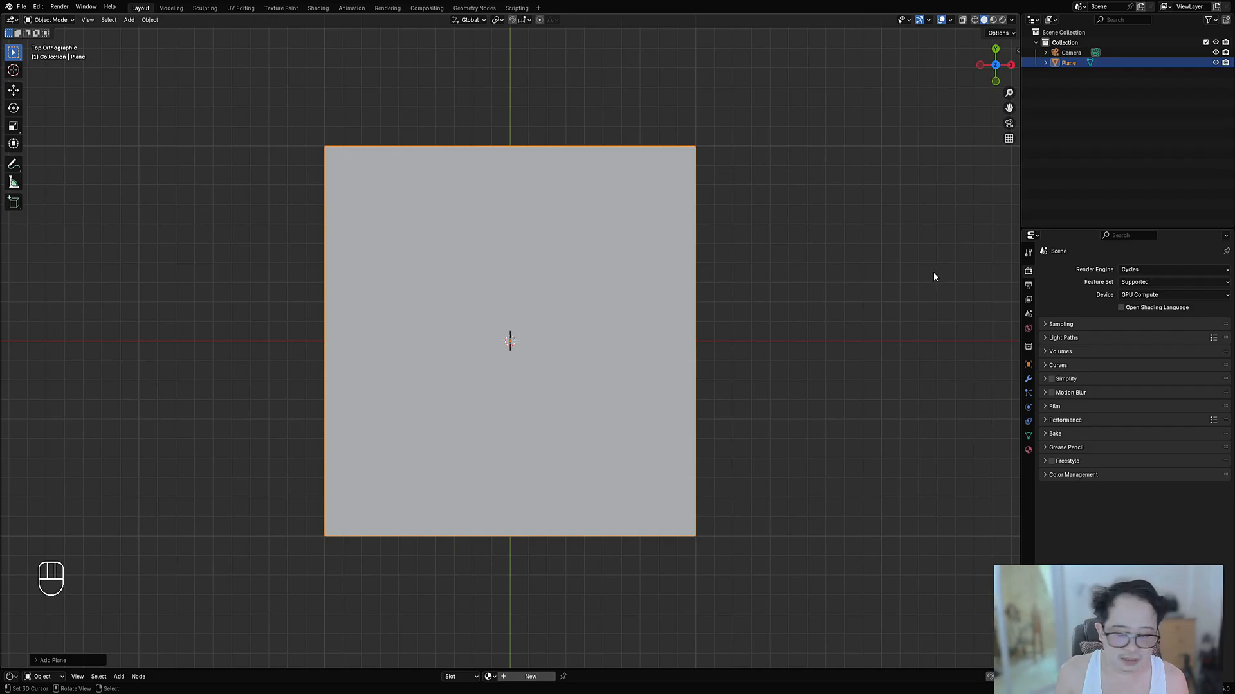
key(n)
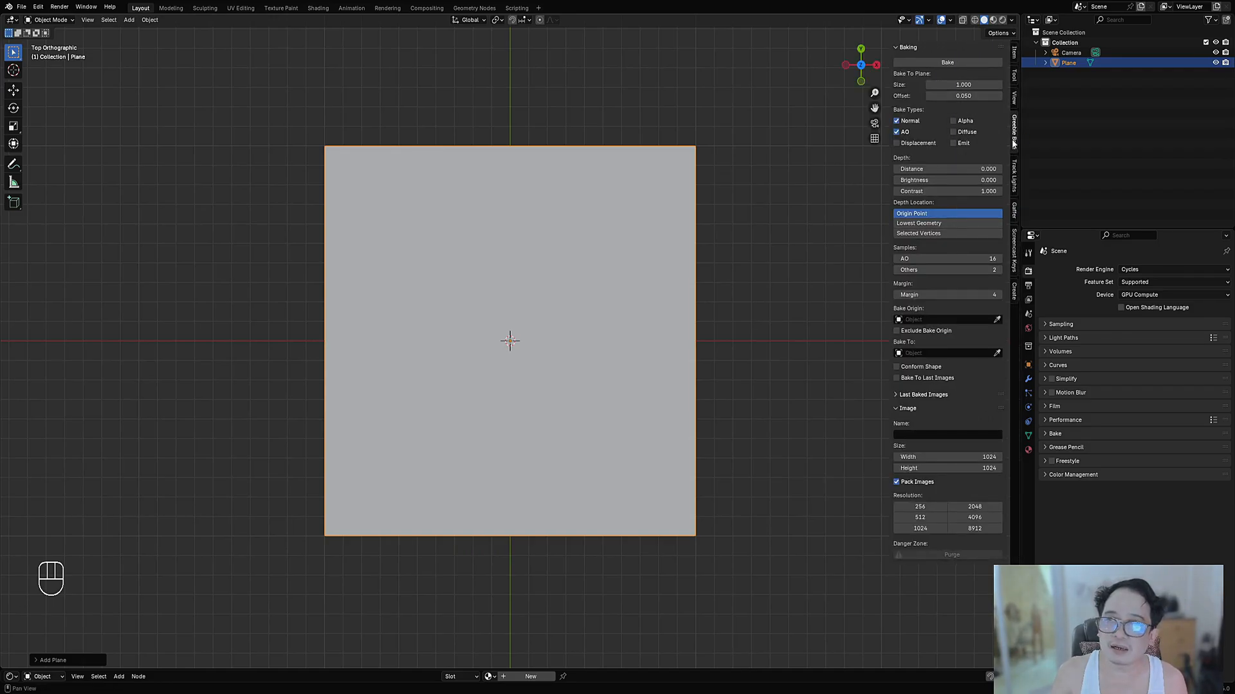
key(n)
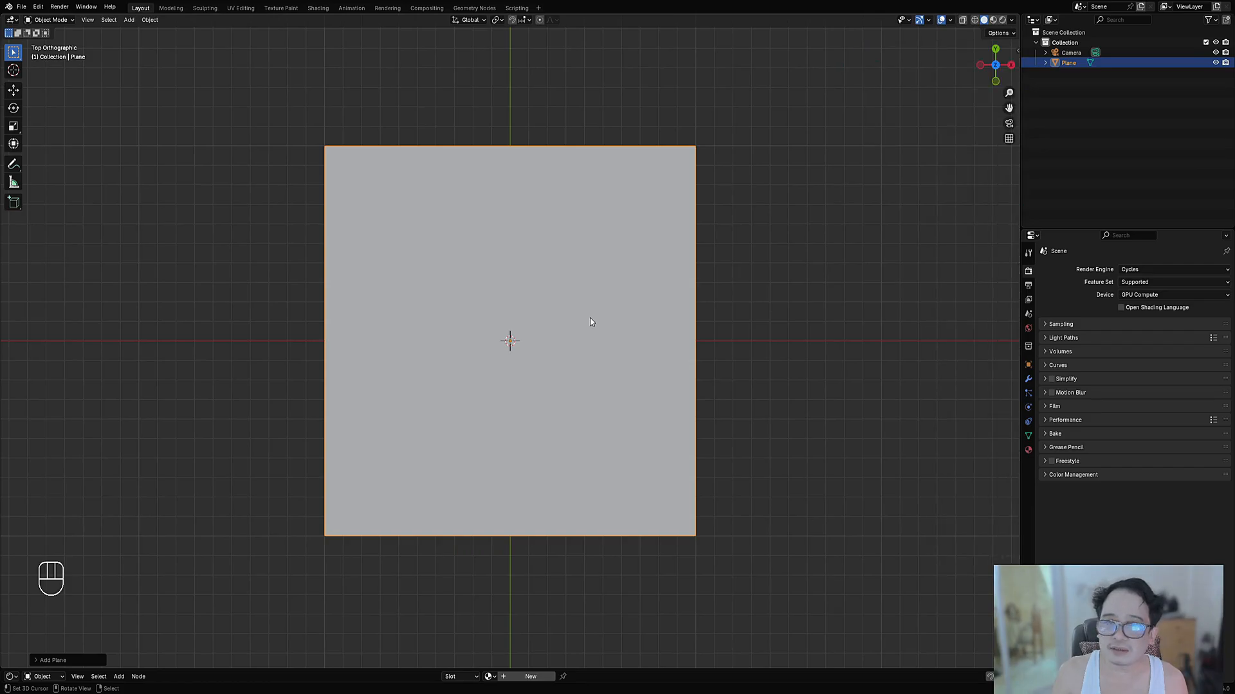
click(524, 317)
scroll(502, 328, down, 2)
shift+middle_drag(488, 337, 537, 338)
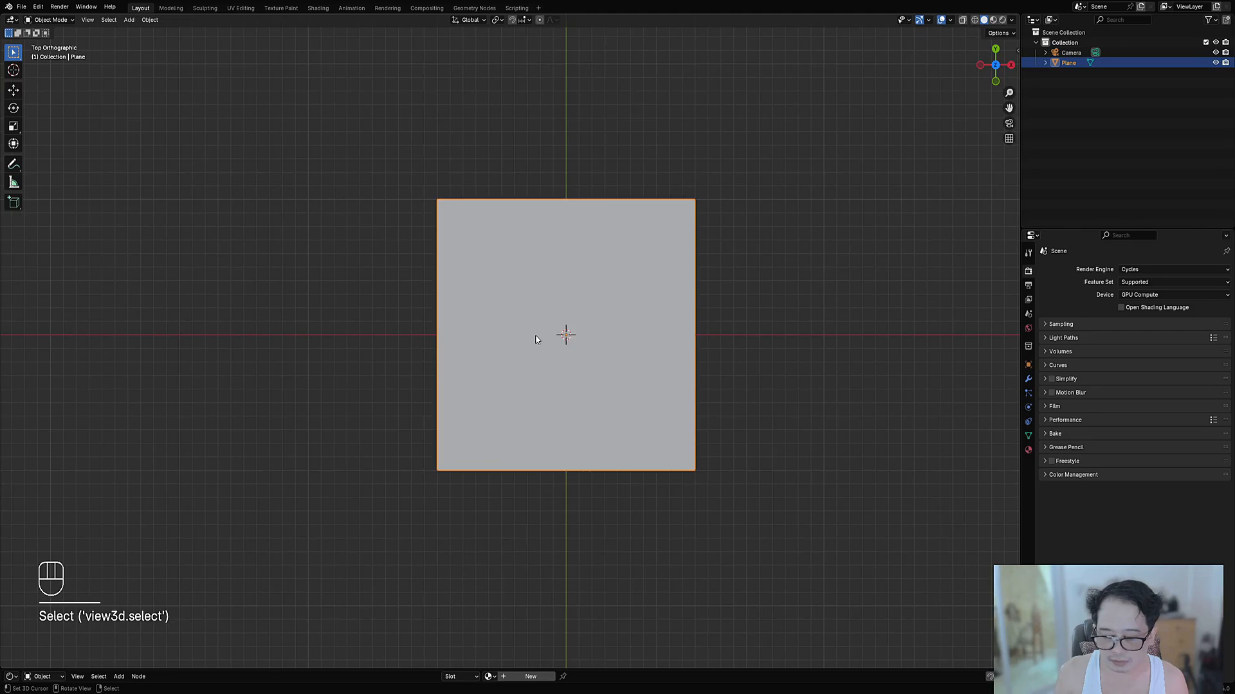
scroll(540, 334, up, 2)
key(ctrl+shift+x)
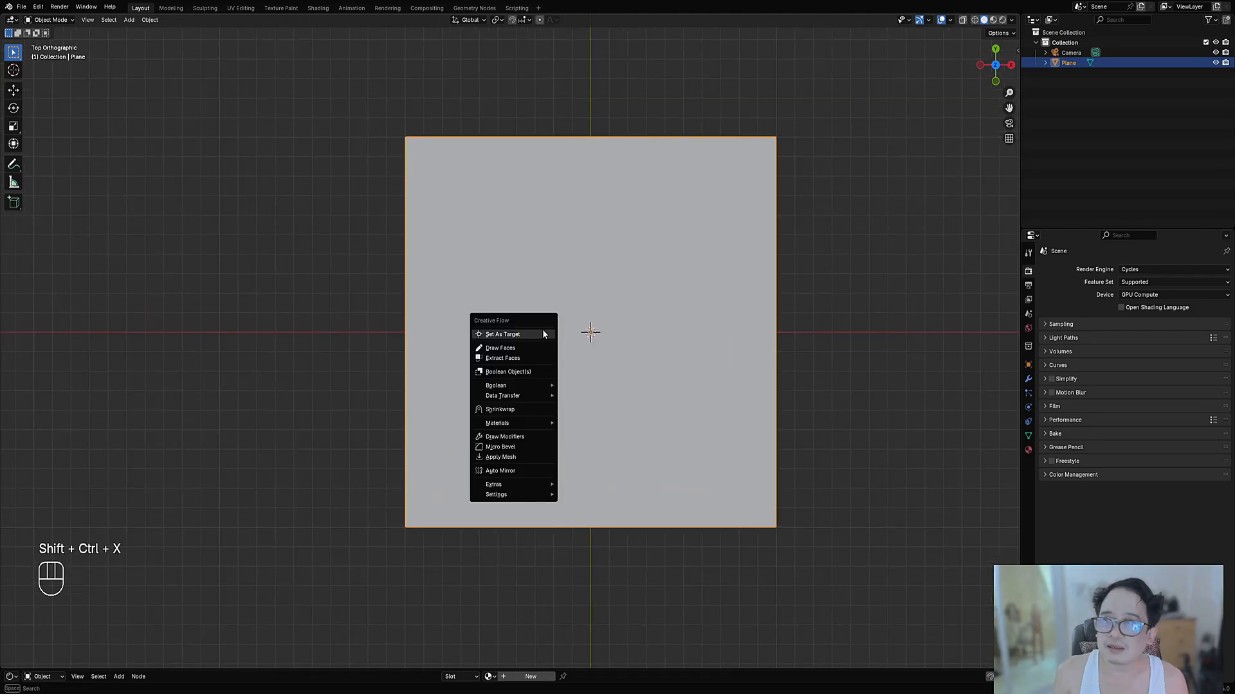
scroll(650, 317, down, 2)
middle_drag(650, 317, 610, 305)
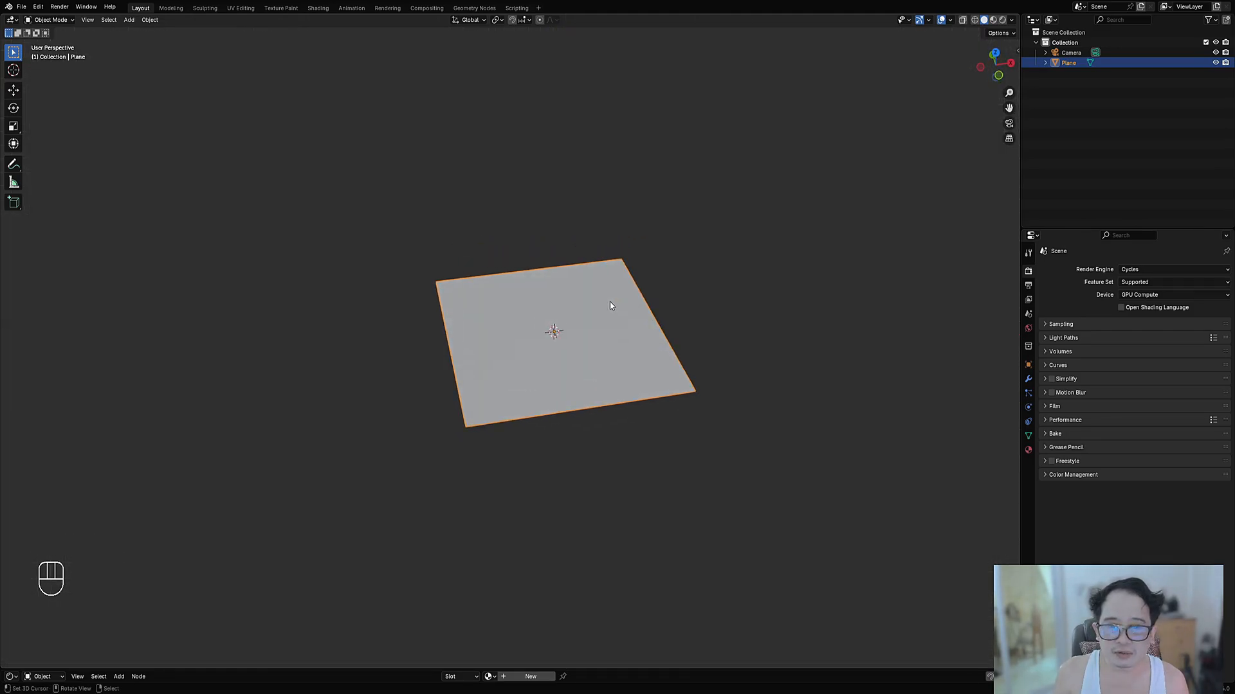
scroll(609, 306, up, 3)
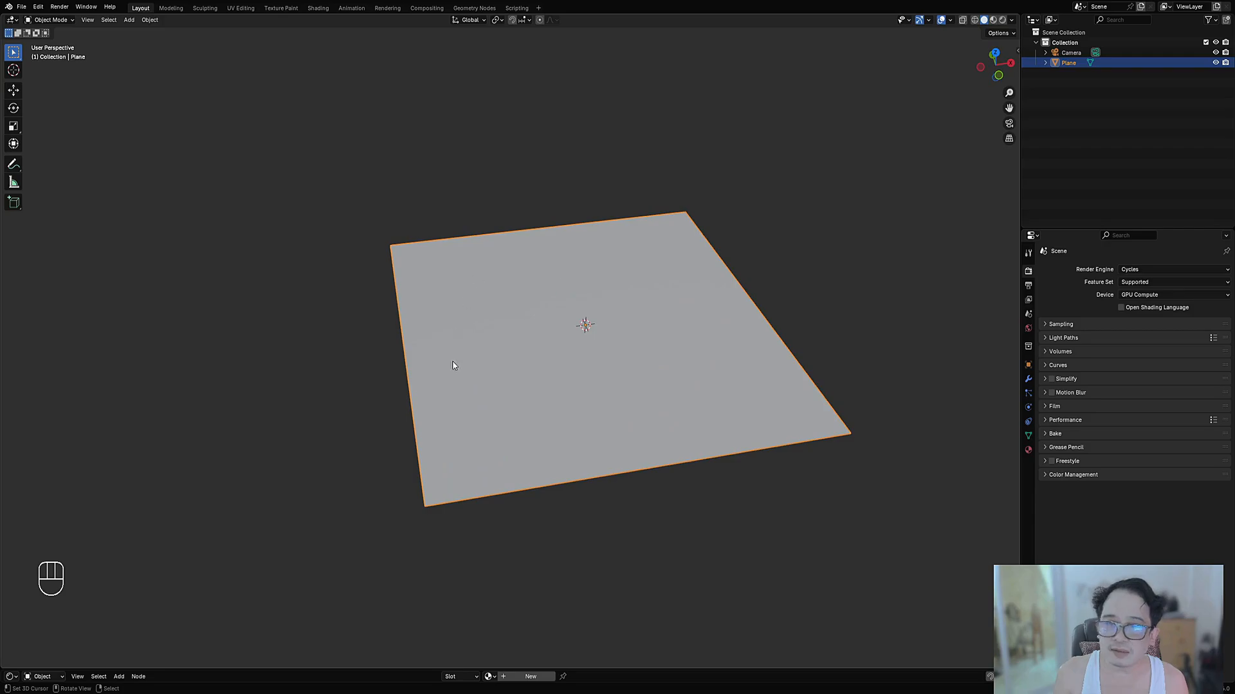
middle_drag(548, 454, 543, 415)
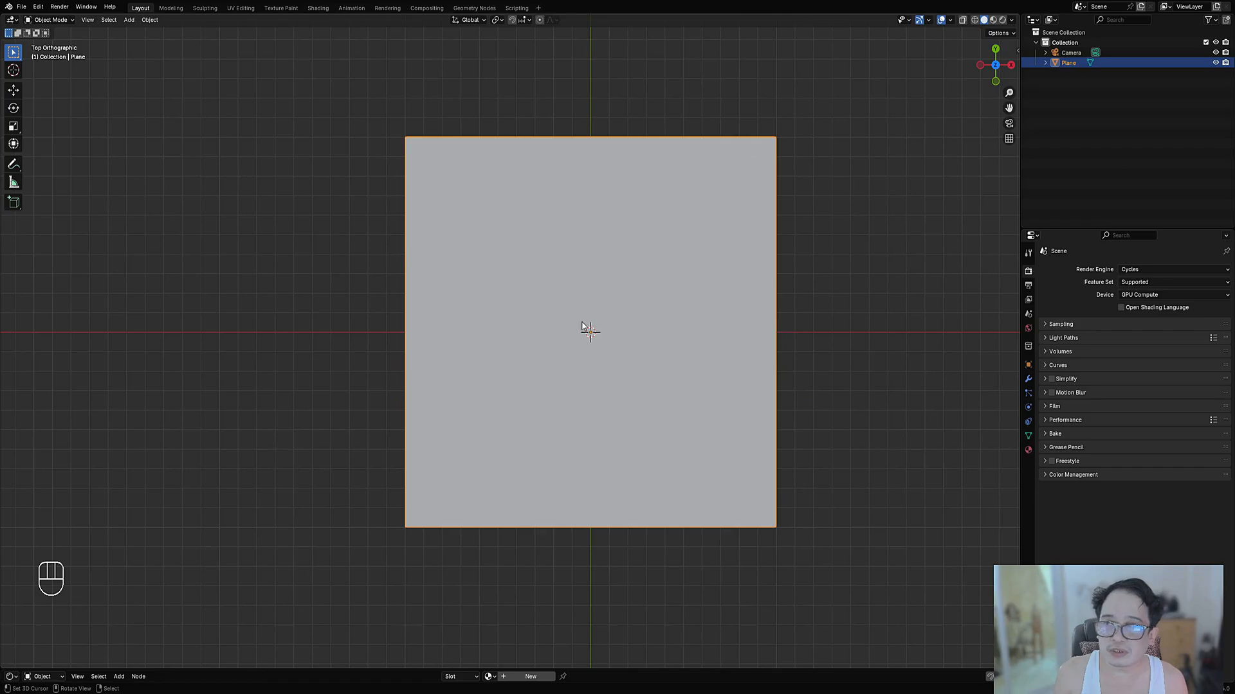
Step: Auto Mirror the plane across the X and Y axes and inspect the remaining quarter in Edit Mode with nothing selected
shift+middle_drag(594, 308, 589, 294)
scroll(585, 292, up, 1)
key(ctrl+shift+x)
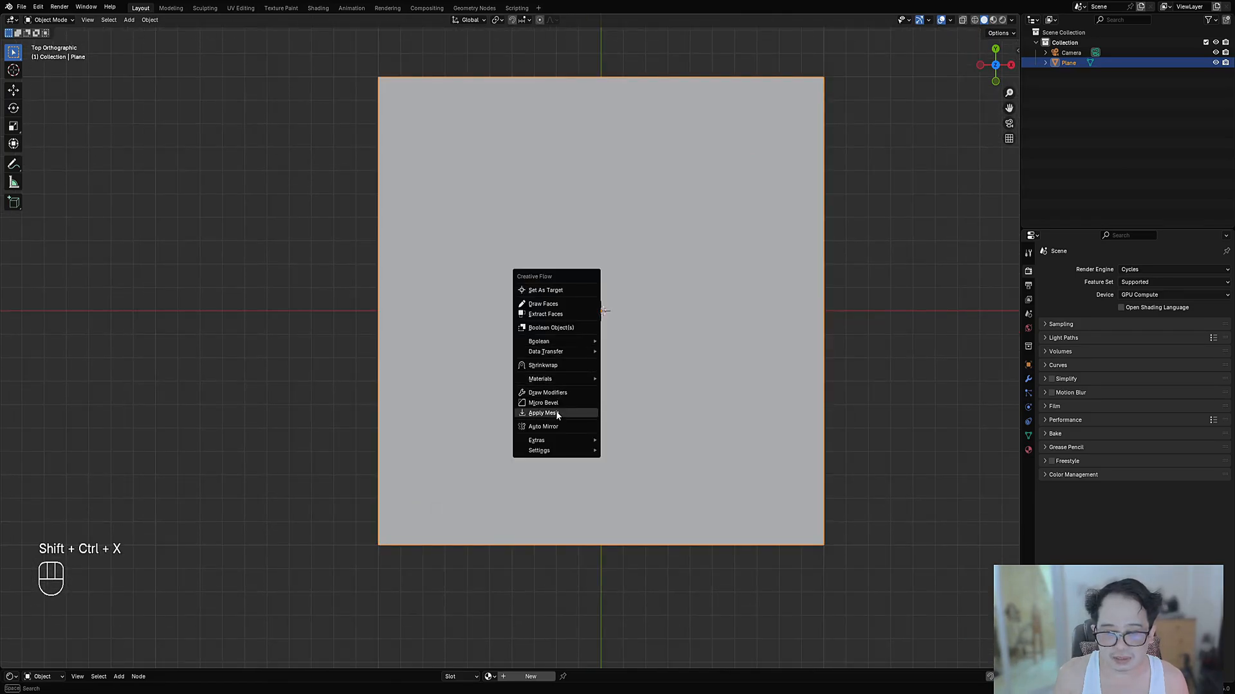
click(557, 427)
key(x)
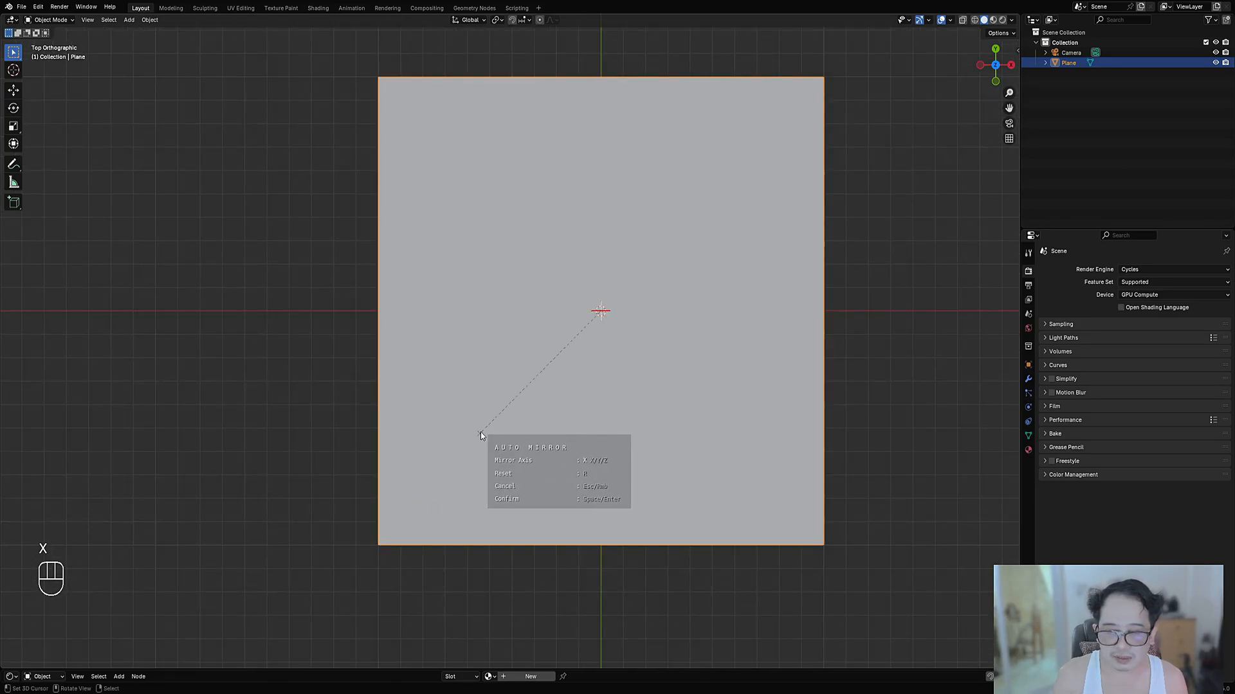
key(y)
key(space)
key(Tab)
scroll(480, 435, down, 3)
middle_drag(481, 434, 598, 347)
key(alt+a)
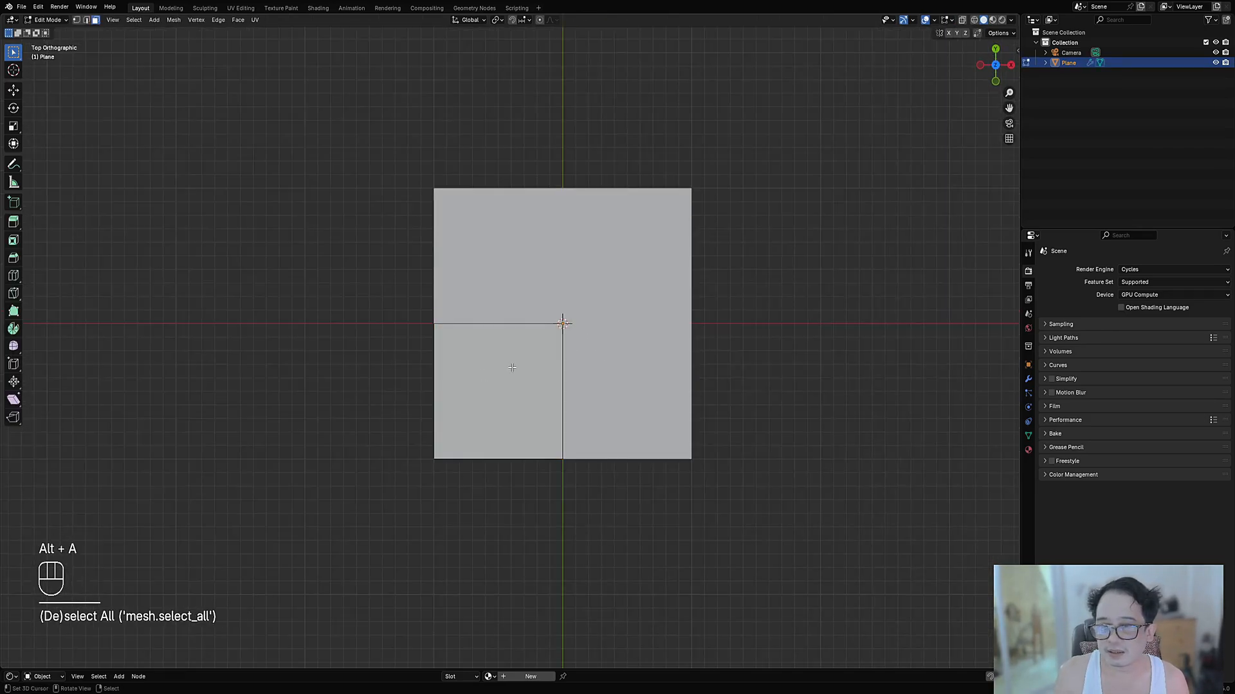
Step: Run Auto Mirror on the plane again to keep the quarter on the -X, +Y side as editable geometry, and enter Edit Mode
shift+middle_drag(519, 243, 532, 306)
scroll(531, 307, up, 1)
key(Tab)
key(ctrl+shift+x)
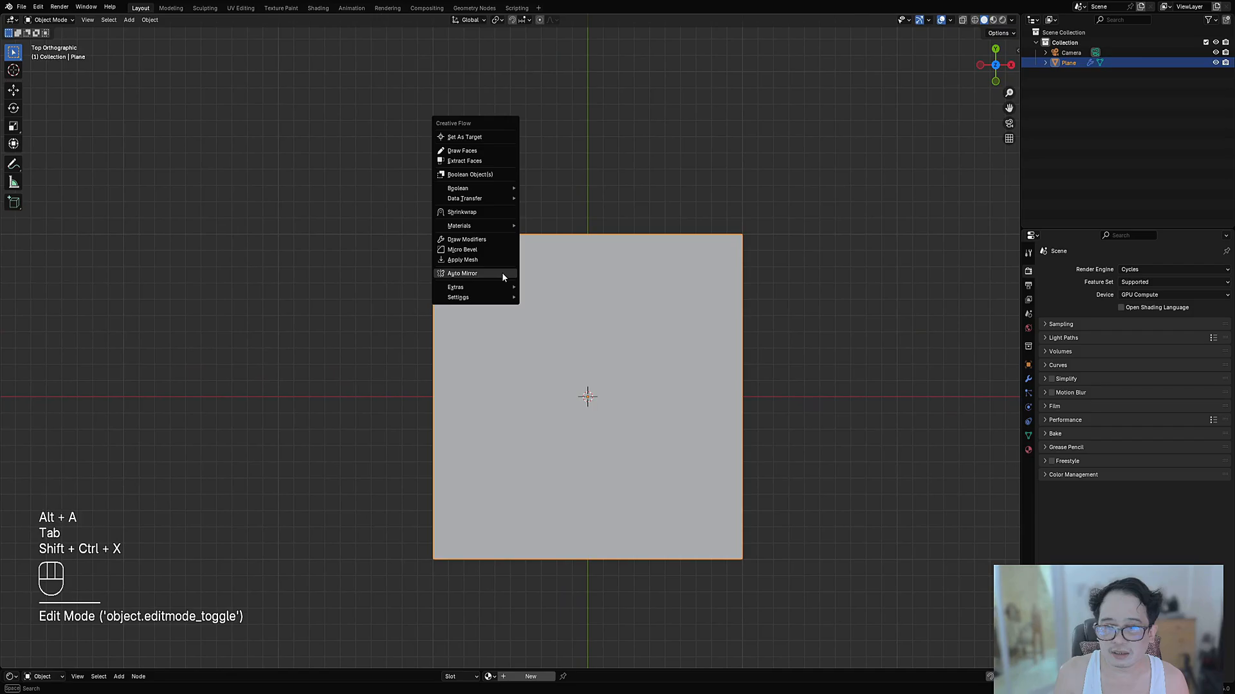
click(502, 272)
click(507, 313)
key(space)
key(Tab)
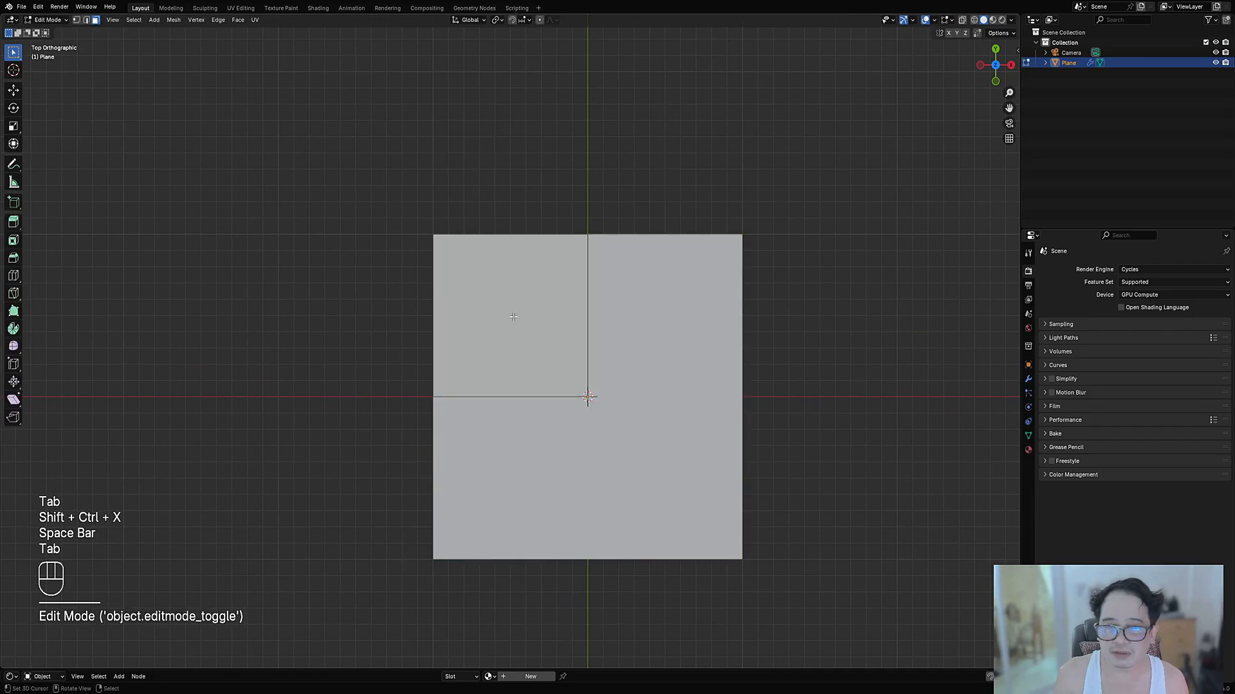
scroll(510, 300, up, 2)
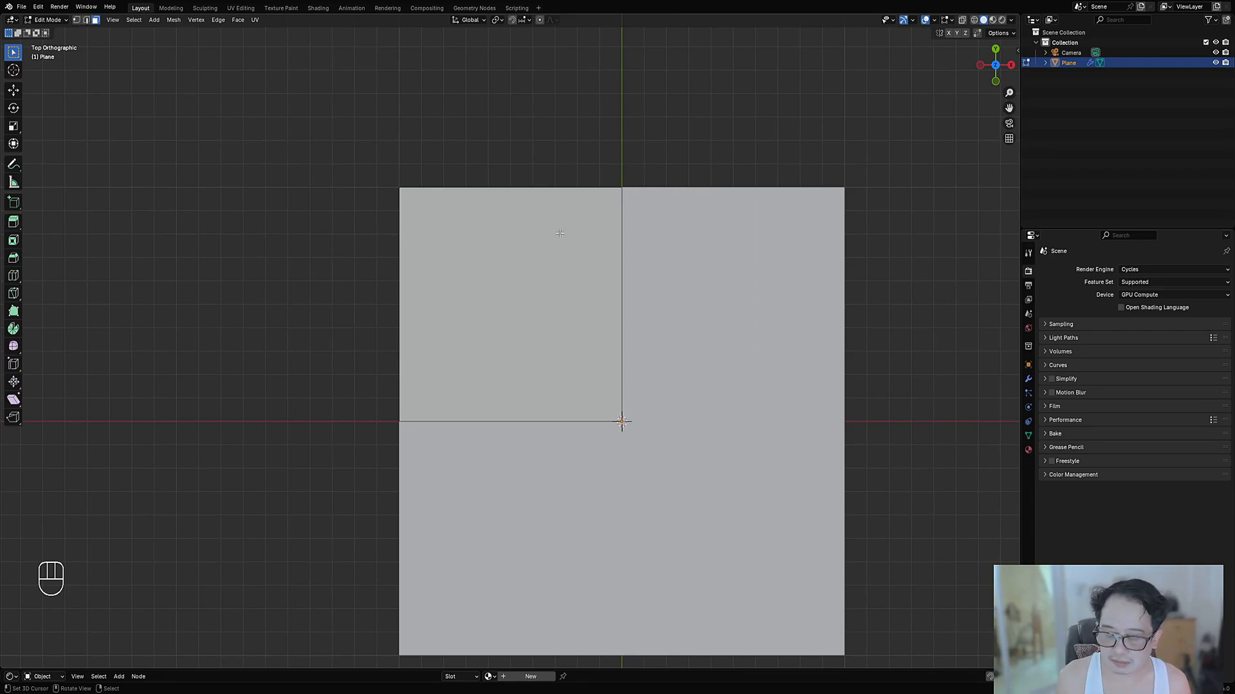
Step: Start Draw Cuts with the polygonal shape and place the first point just beyond the quarter's +X side, near the plane's +Y edge
key(shift+ctrl+x)
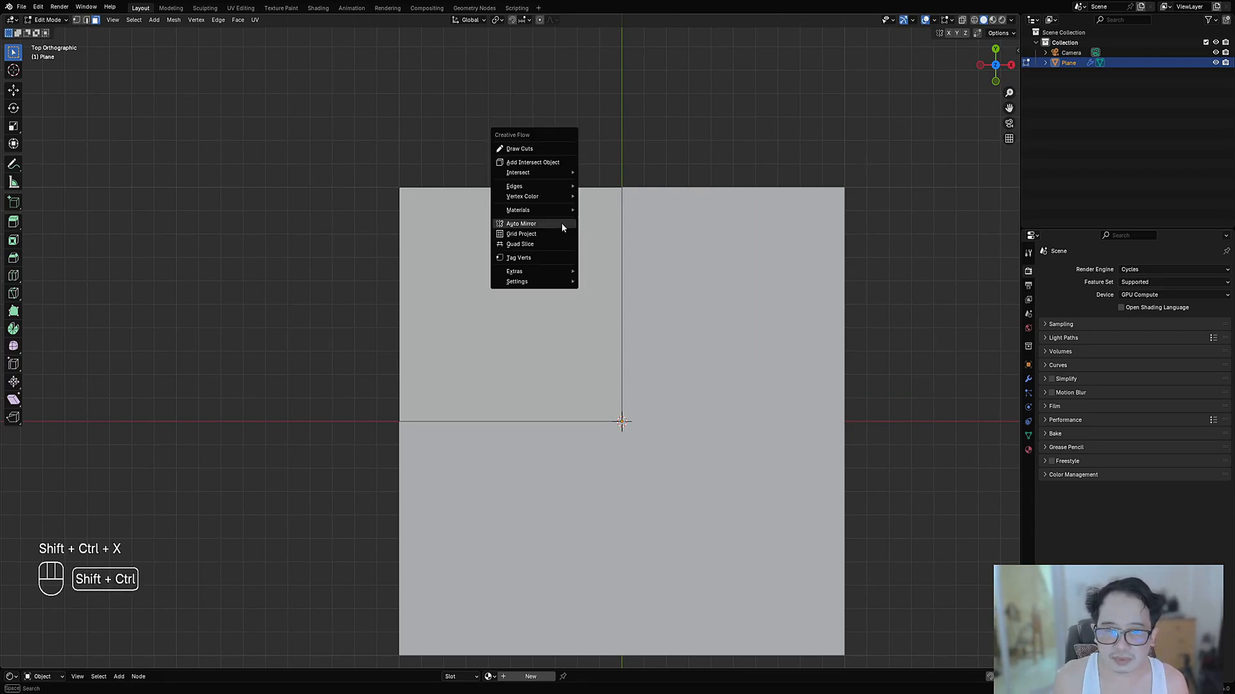
click(542, 152)
mouse_move(449, 217)
shift+middle_down()
mouse_move(457, 247)
mouse_move(492, 266)
shift+middle_up()
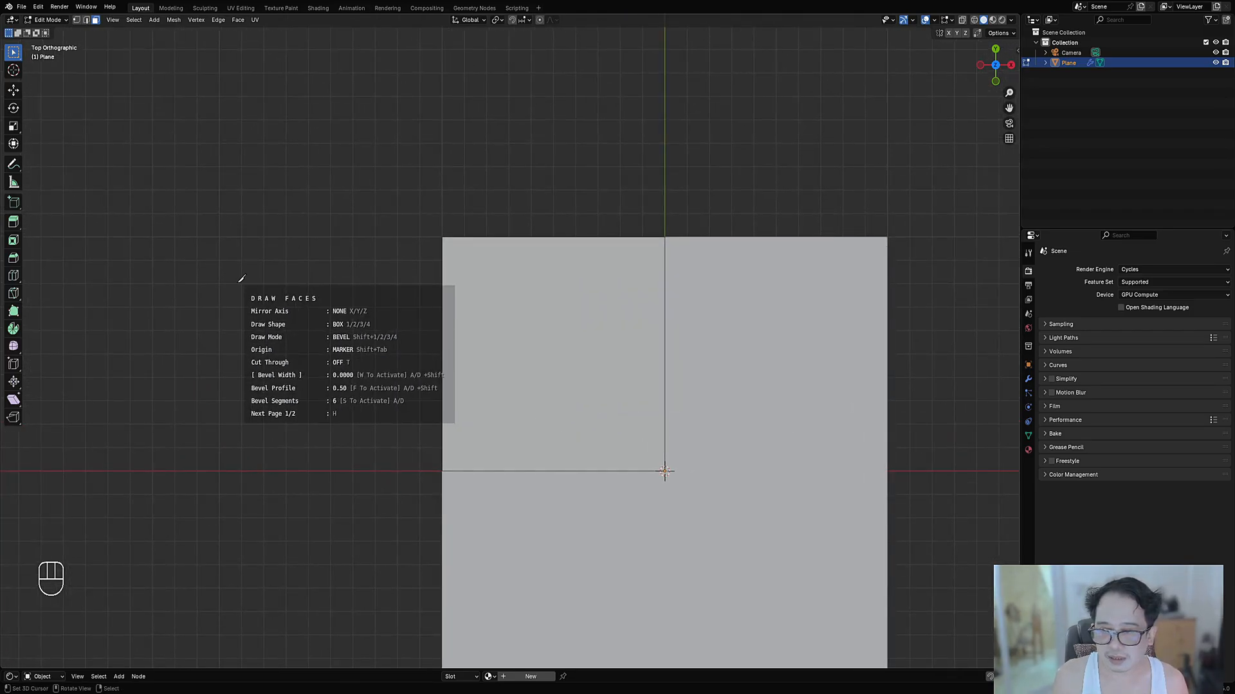
key(2)
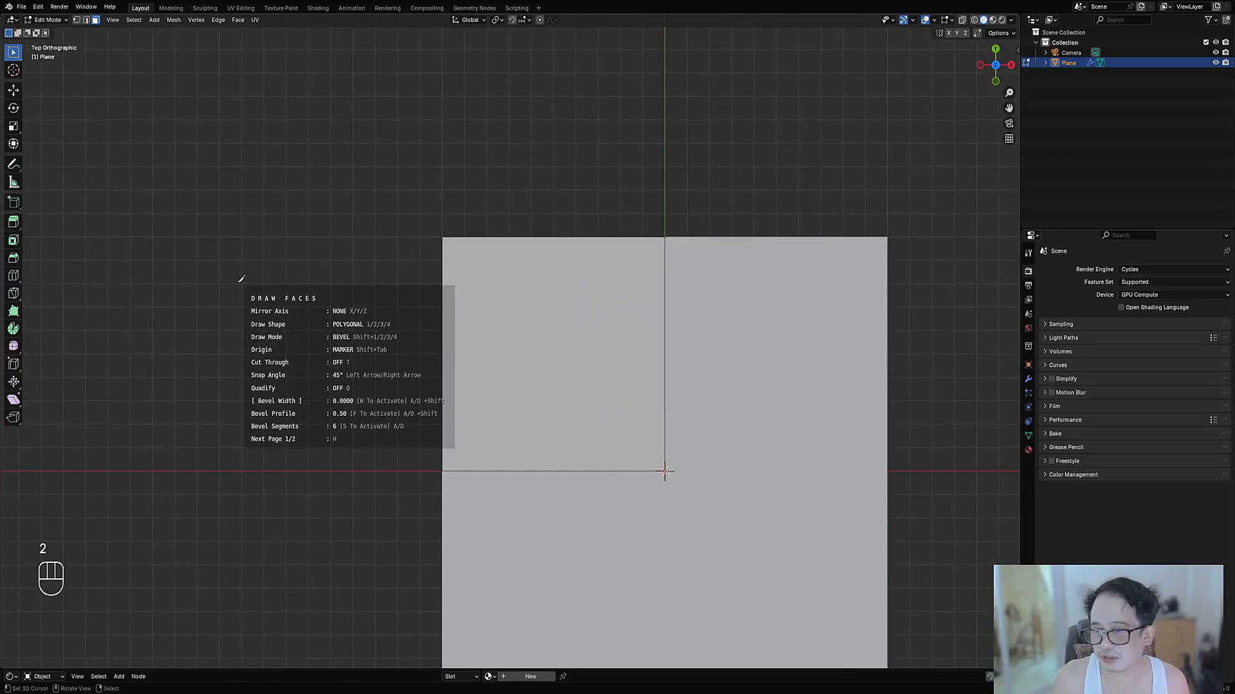
key(2)
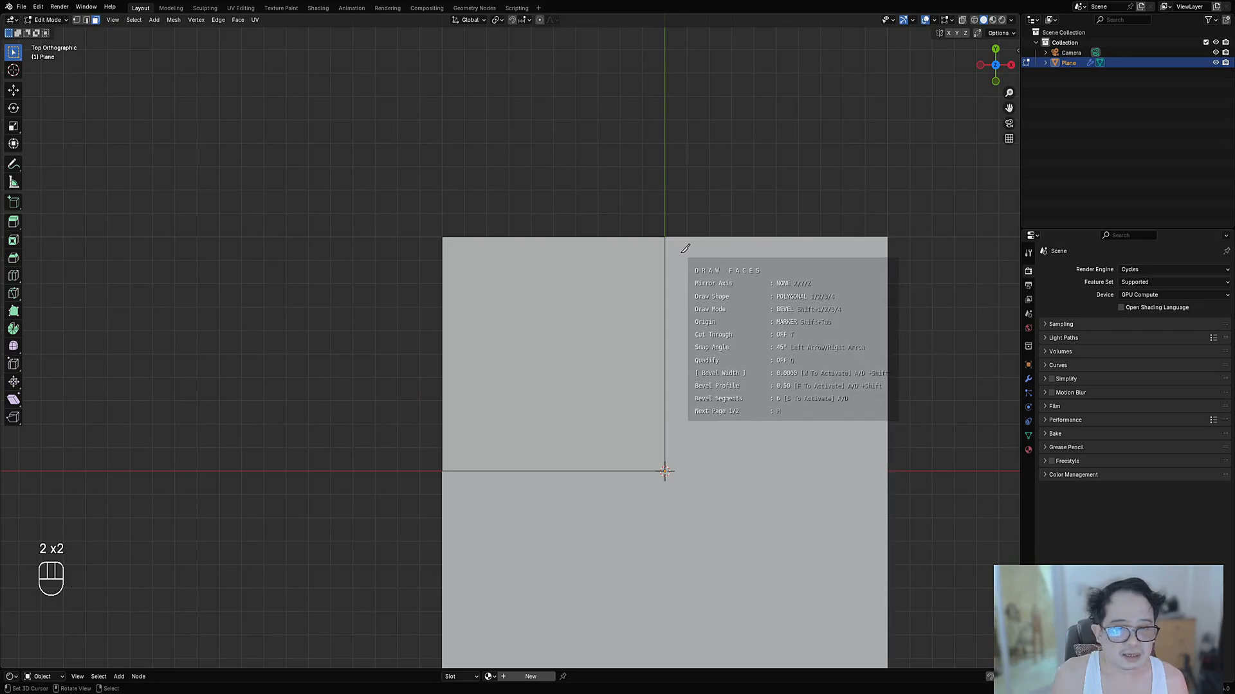
click(679, 246)
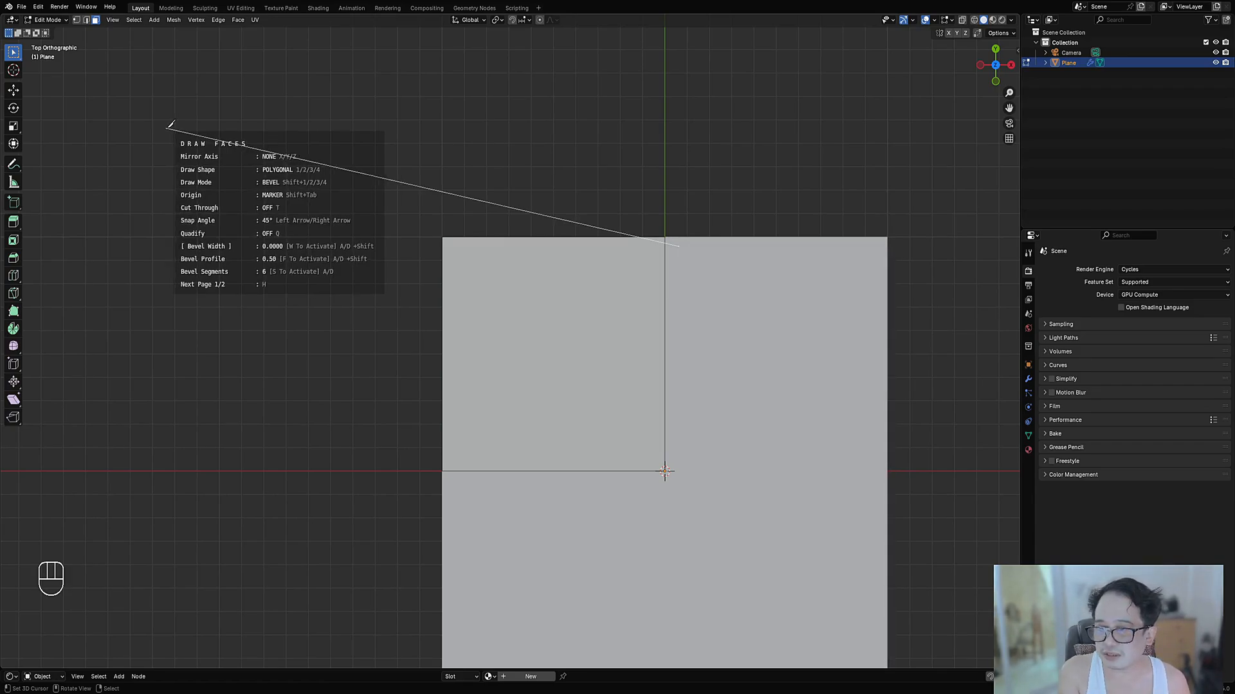
Step: Try different snap angles for the polygonal cut, including 30° and 35°, and return the snap angle to 45°
key(Left)
key(Left)
key(Left)
key(Right)
key(Right)
key(Right)
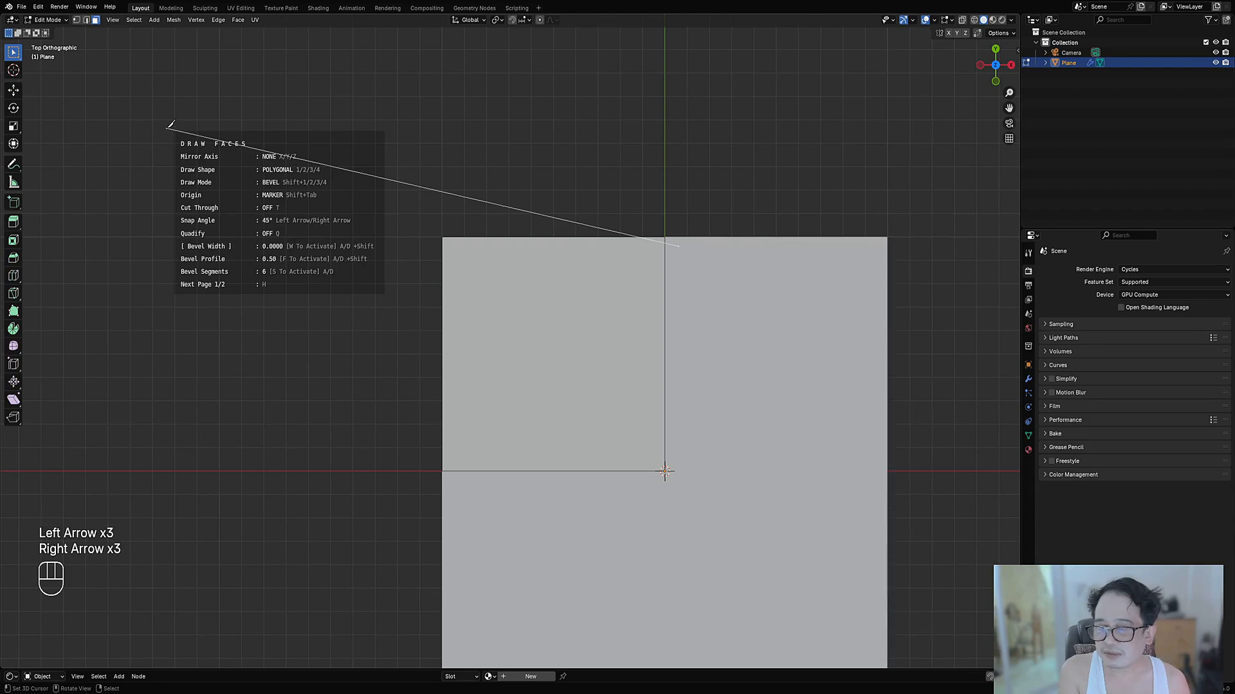
key(Left)
key(Left)
key(Right)
key(Right)
key(Right)
key(Left)
key(Left)
key(Left)
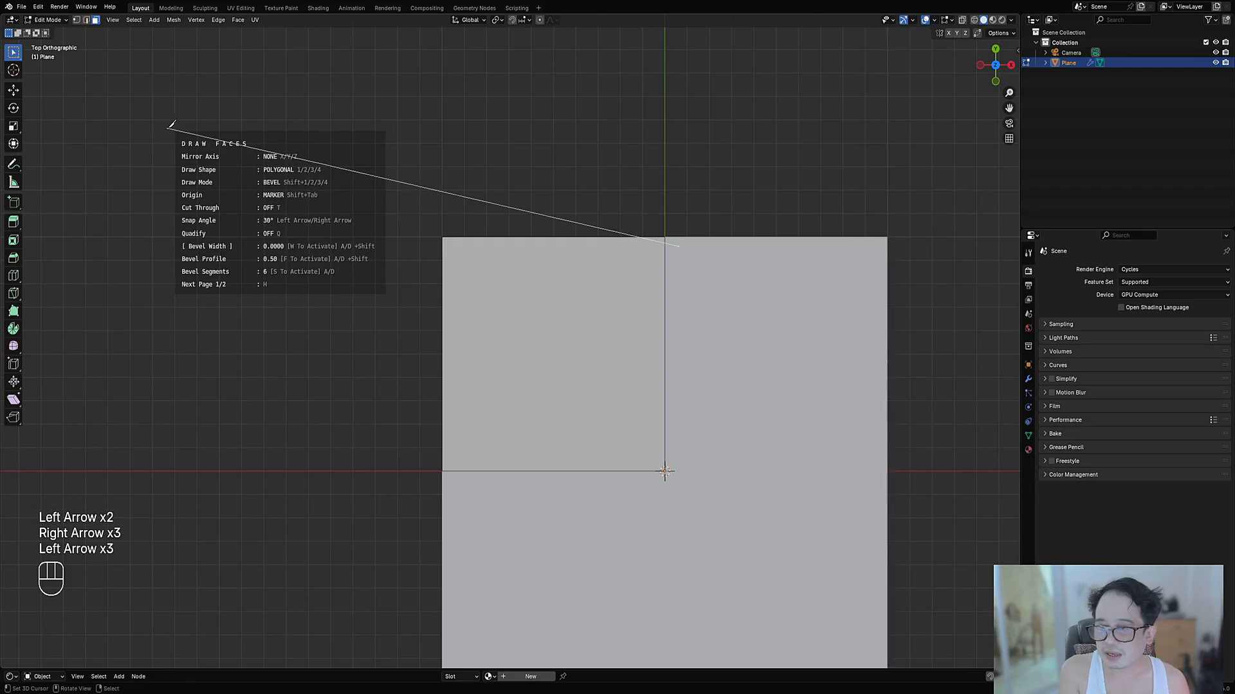
key(Left)
key(Right)
key(Right)
key(Right)
key(Right)
key(Right)
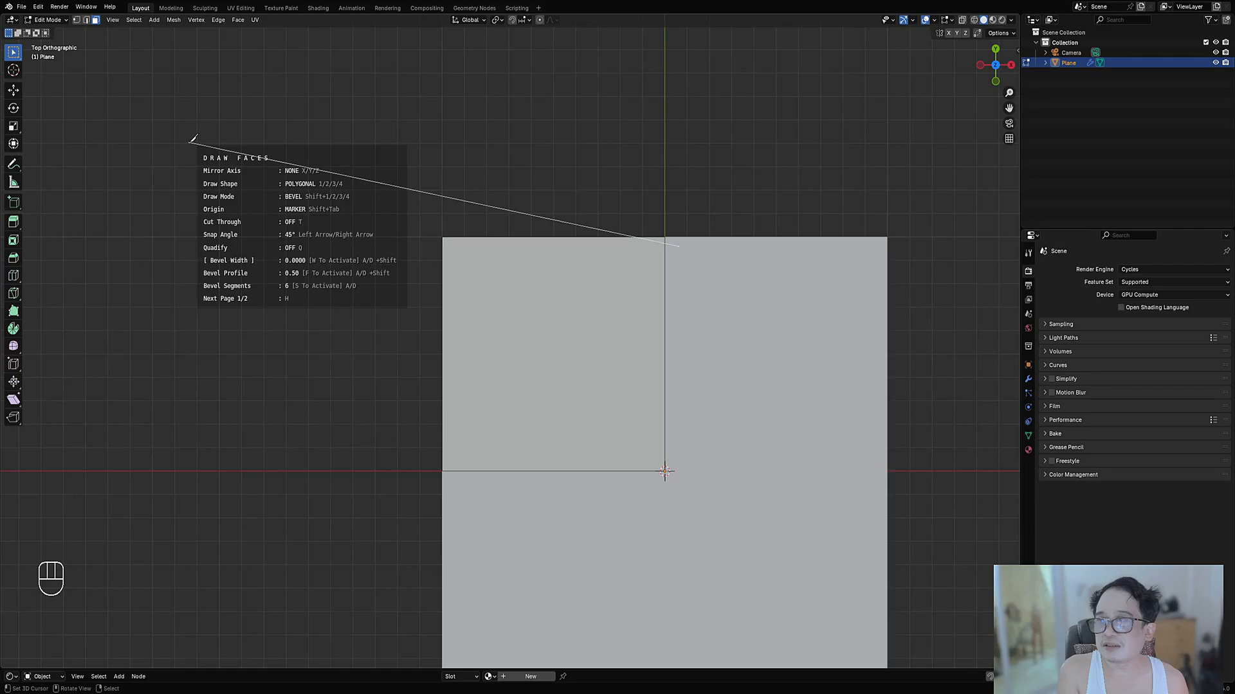
key(Left)
key(Left)
key(Left)
key(Right)
key(Right)
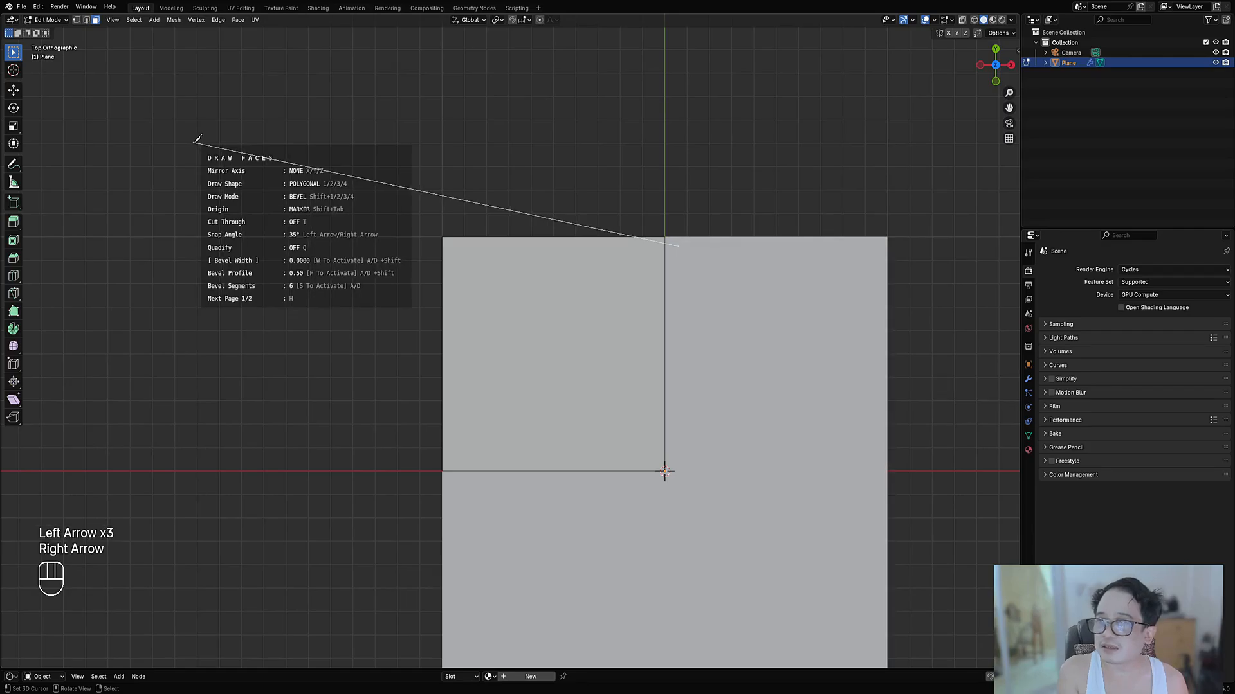
key(Right)
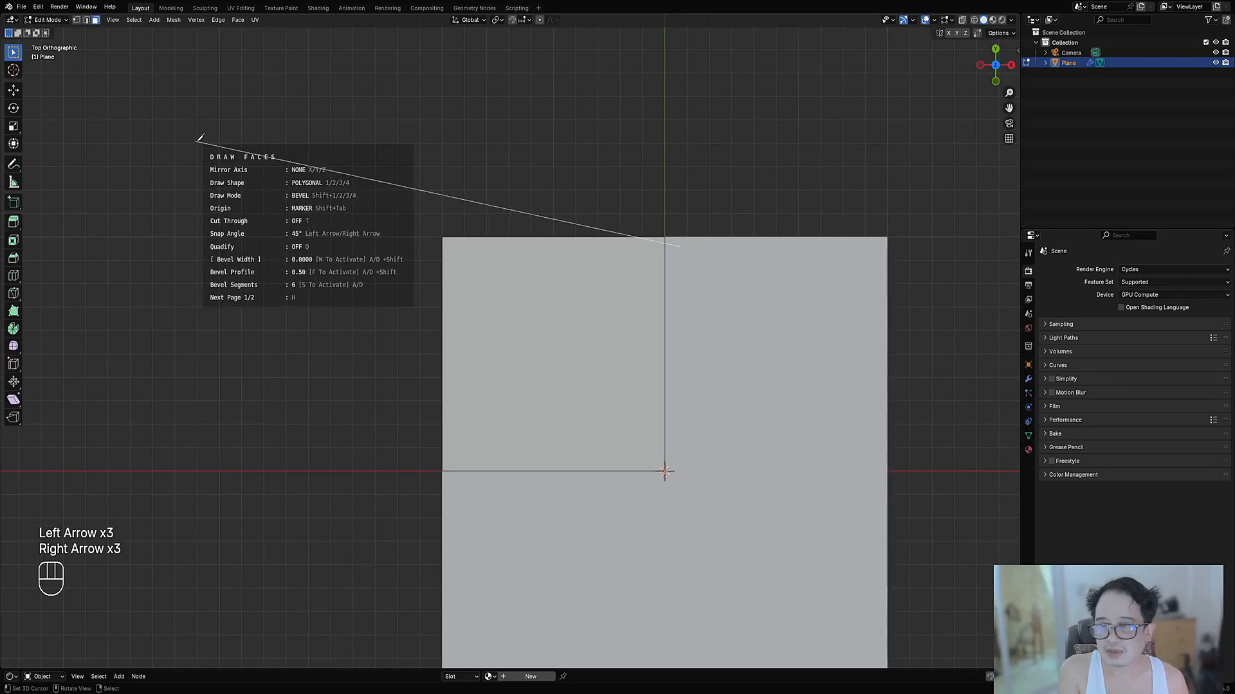
Step: Cut an inset outline into the quarter face with a 45° chamfered outer corner, extending the polygon past both mirror lines
key(shift)
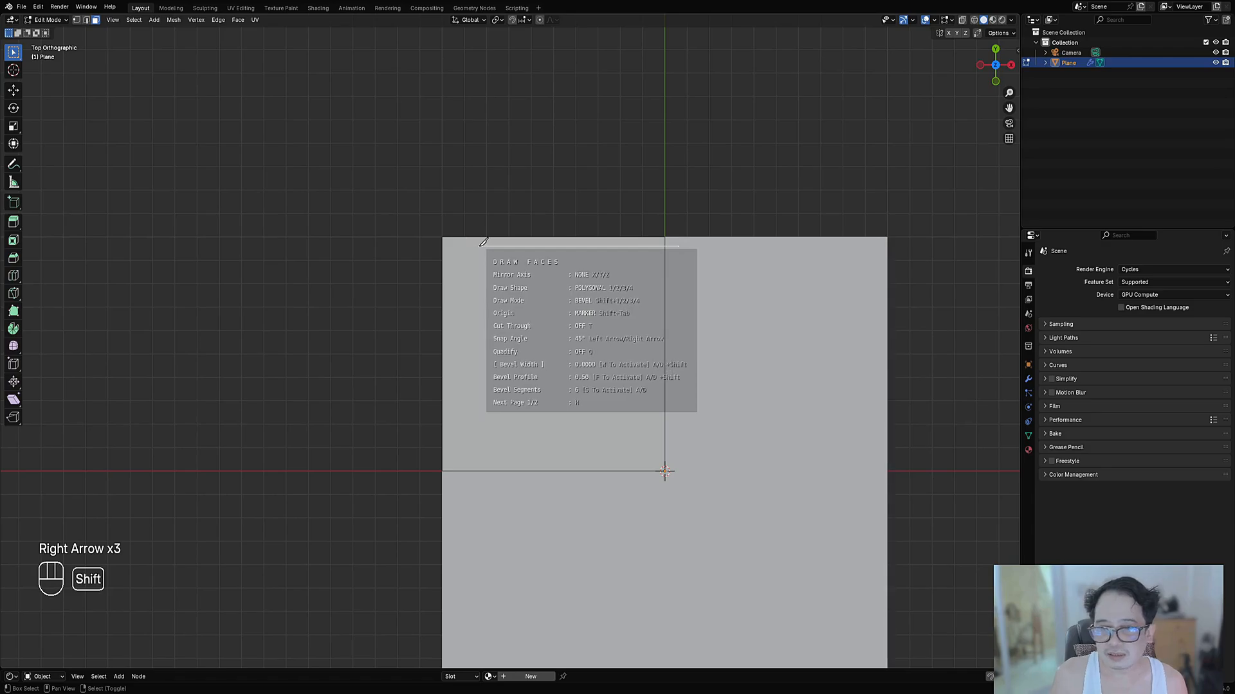
shift+click(479, 248)
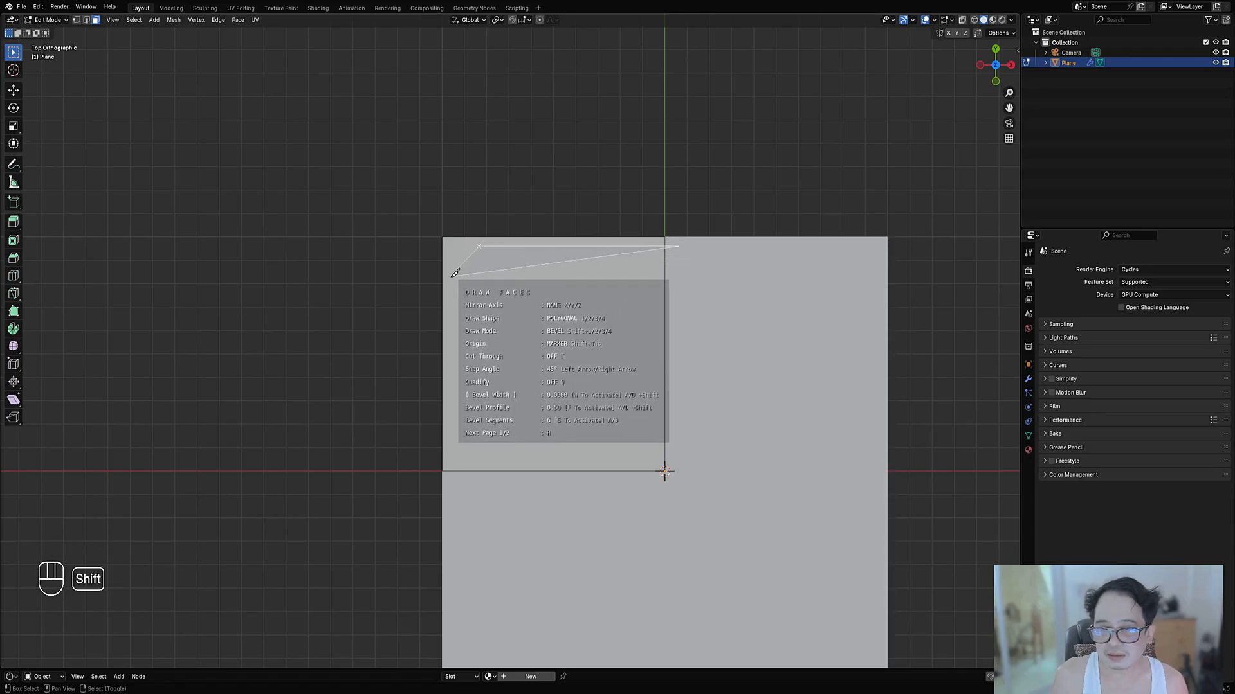
shift+click(451, 276)
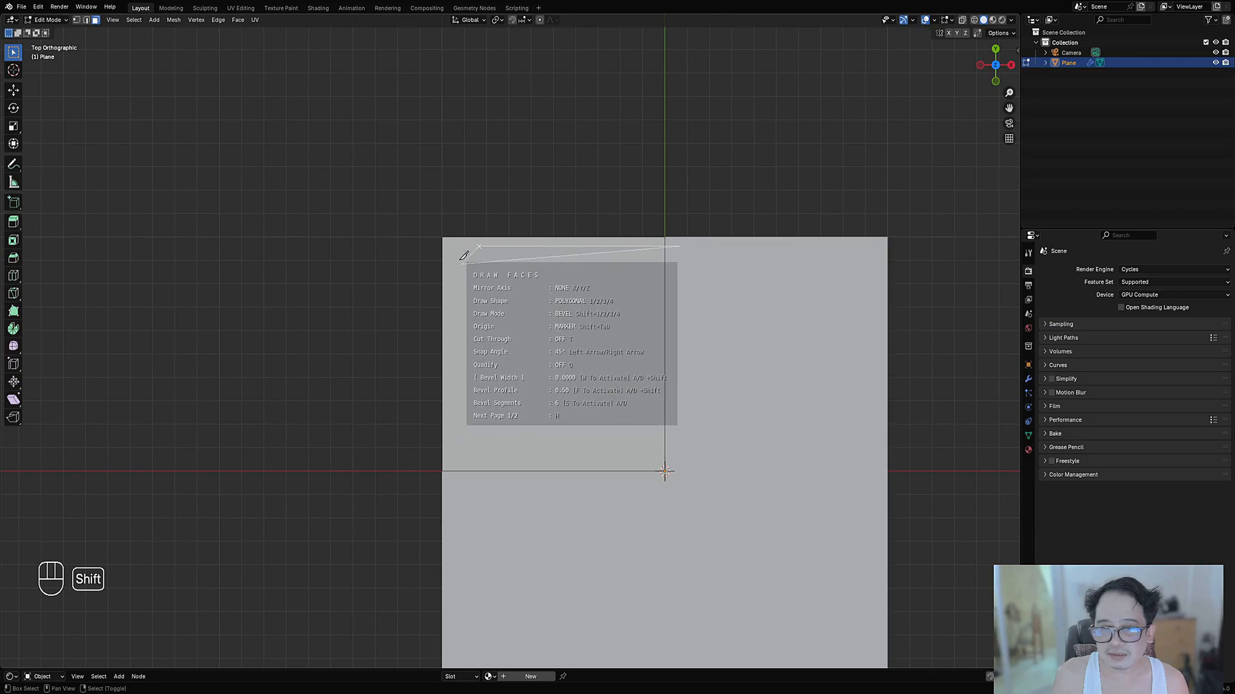
shift+click(475, 548)
shift+click(733, 538)
key(shift+space)
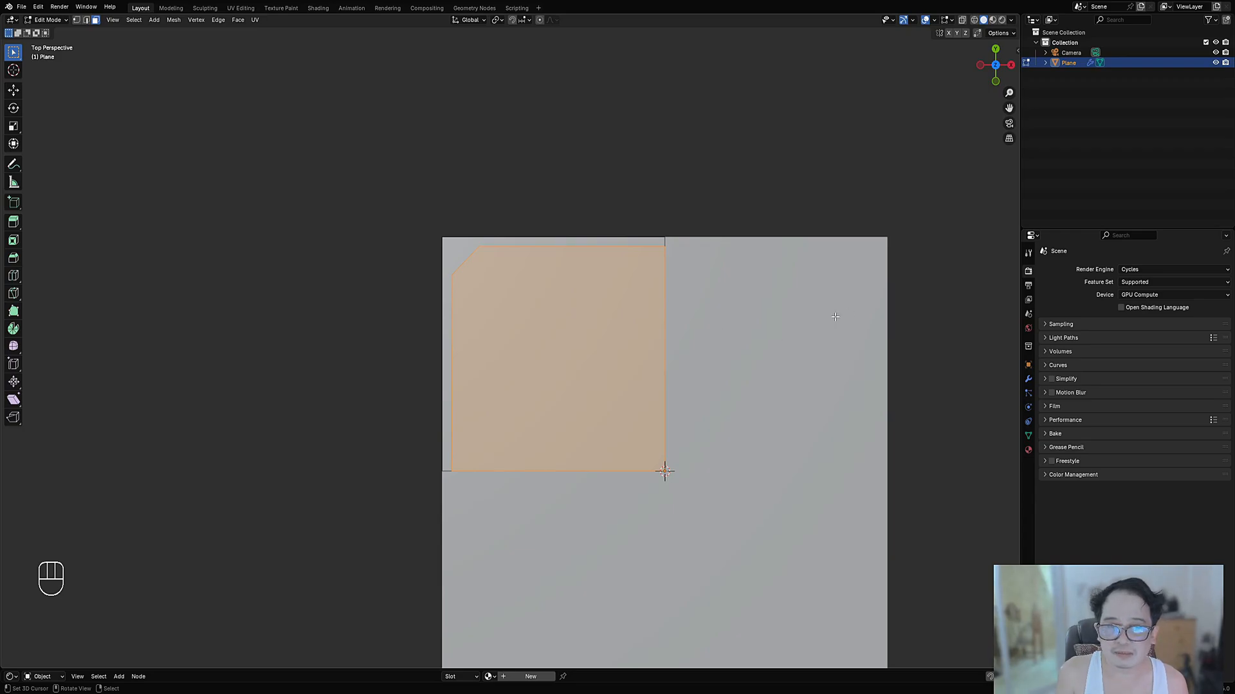
Step: Try insetting the chamfered face by about 0.019 m with Boundary off, sink it along its normals, and preview the panel in Object Mode
scroll(770, 318, up, 3)
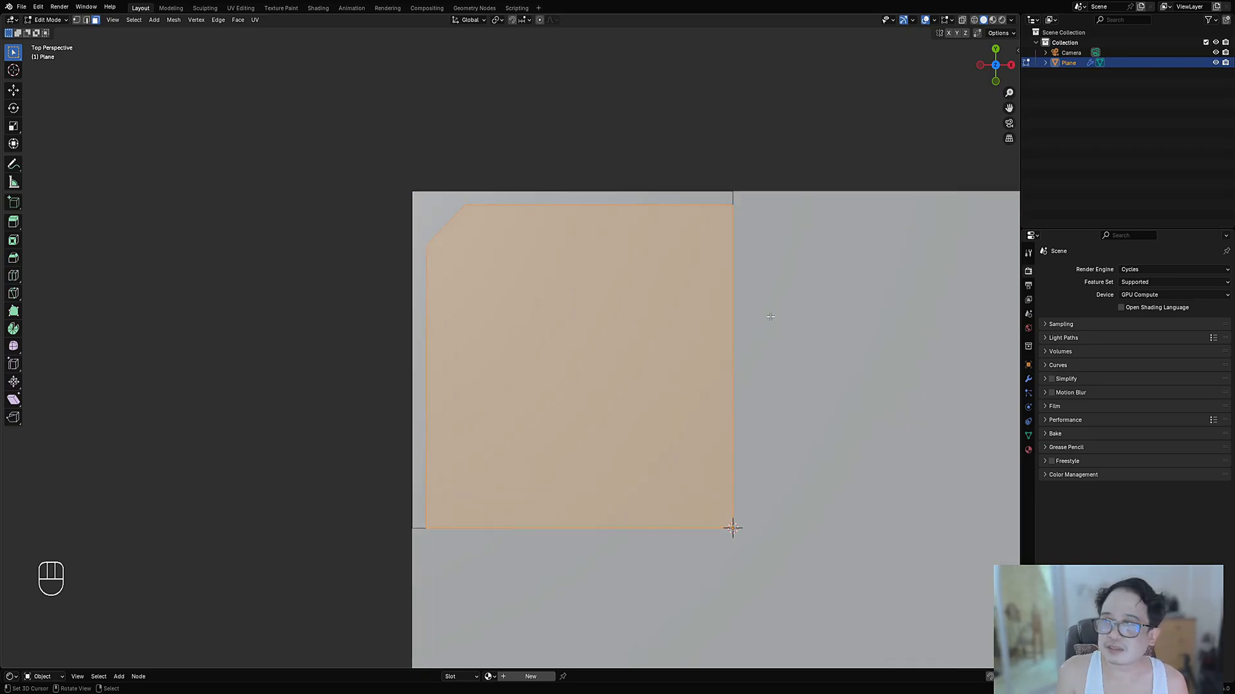
key(i)
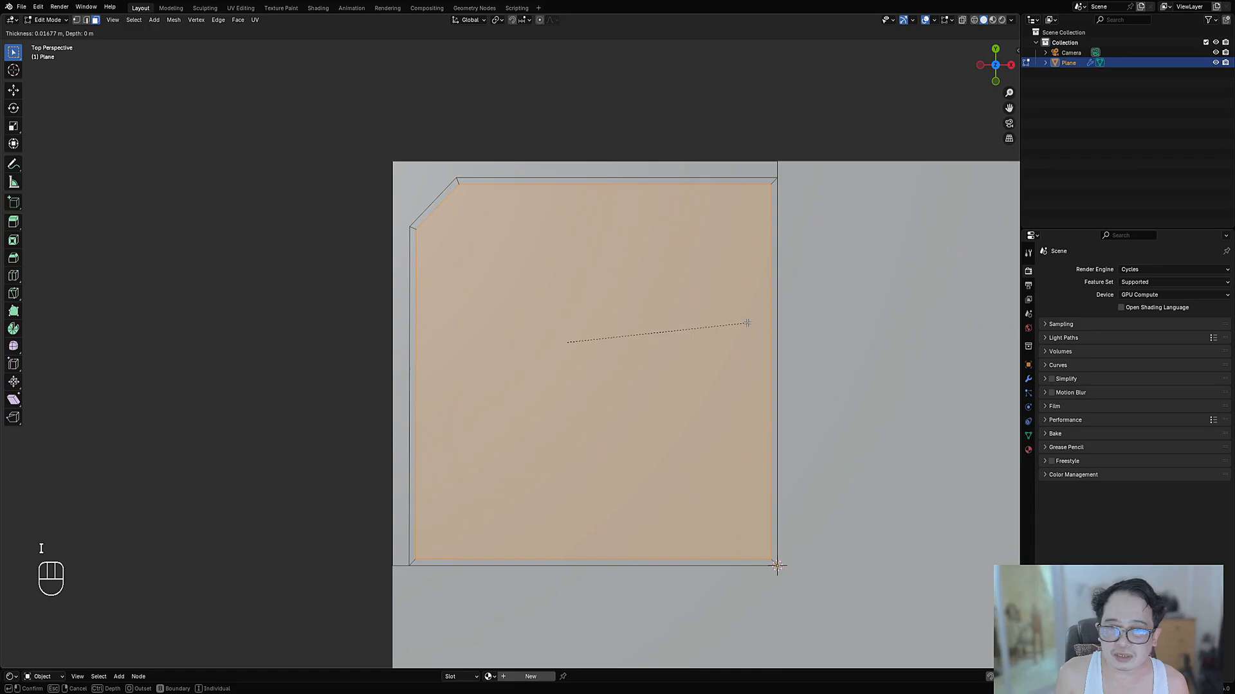
key(b)
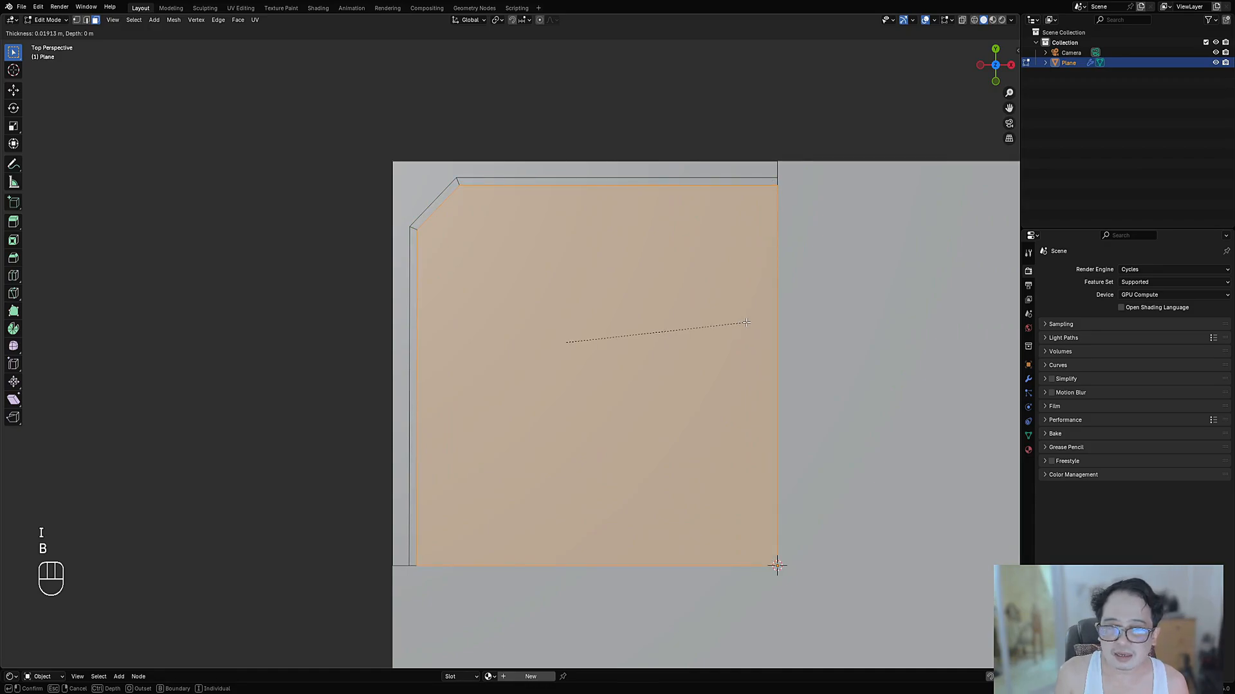
click(745, 322)
key(alt+s)
key(Tab)
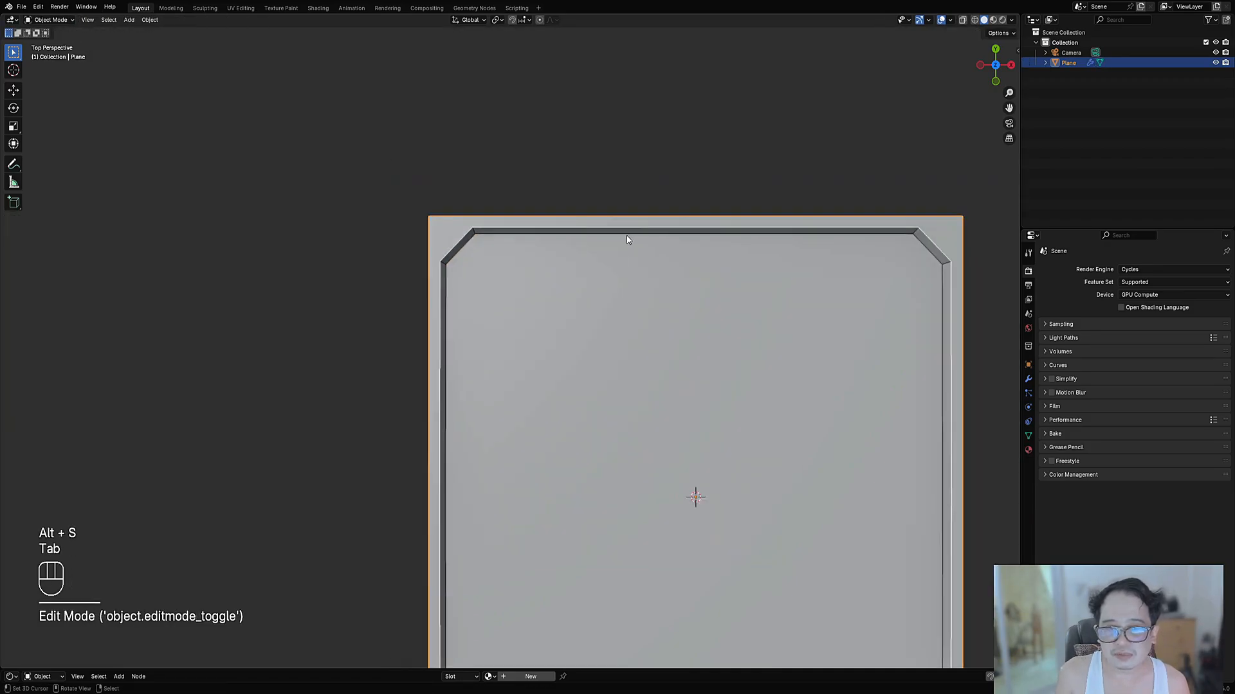
scroll(627, 238, down, 3)
Step: Return to Edit Mode and undo the sunken inset of the chamfered face
key(Tab)
key(ctrl+z)
key(ctrl+z)
key(ctrl+z)
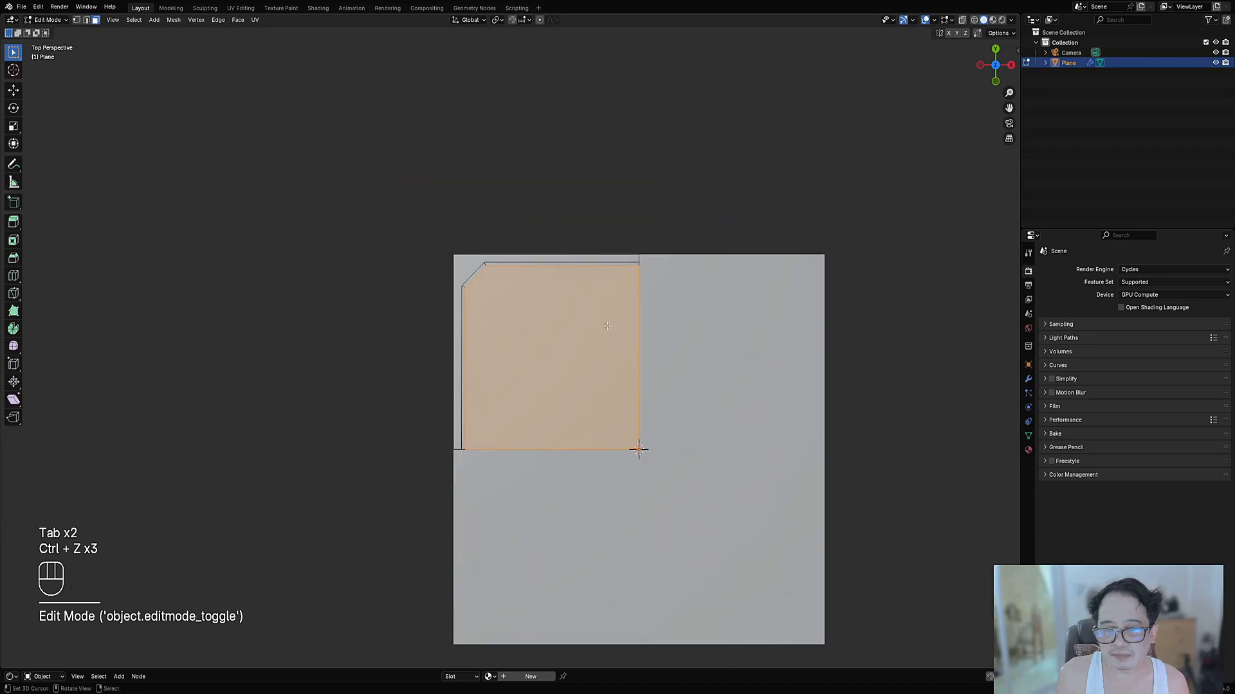
mouse_move(597, 290)
shift+middle_down()
mouse_move(597, 339)
mouse_move(579, 309)
shift+middle_up()
key(ctrl+z)
Step: Cut a stepped notch into the chamfered face where its +Y edge meets the X mirror line, using a polygonal Draw Cuts shape
scroll(596, 341, up, 2)
key(3)
click(659, 317)
scroll(566, 296, up, 2)
key(ctrl+shift+x)
click(550, 280)
key(2)
click(502, 220)
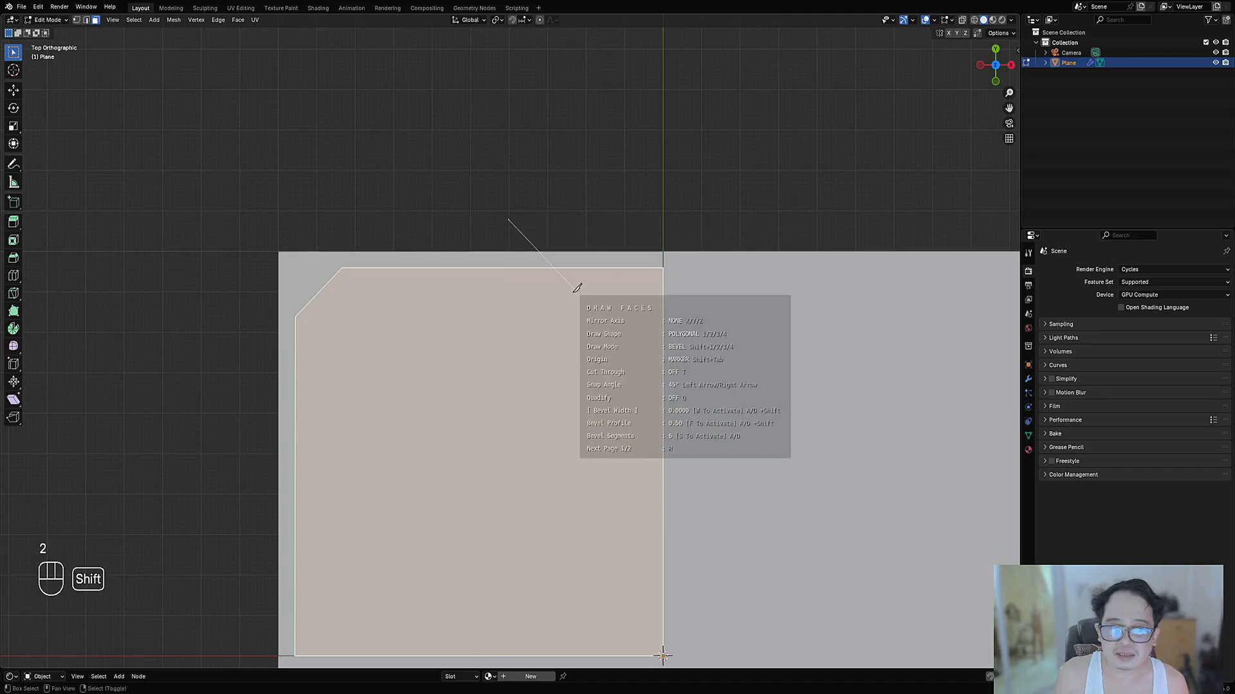
shift+click(583, 283)
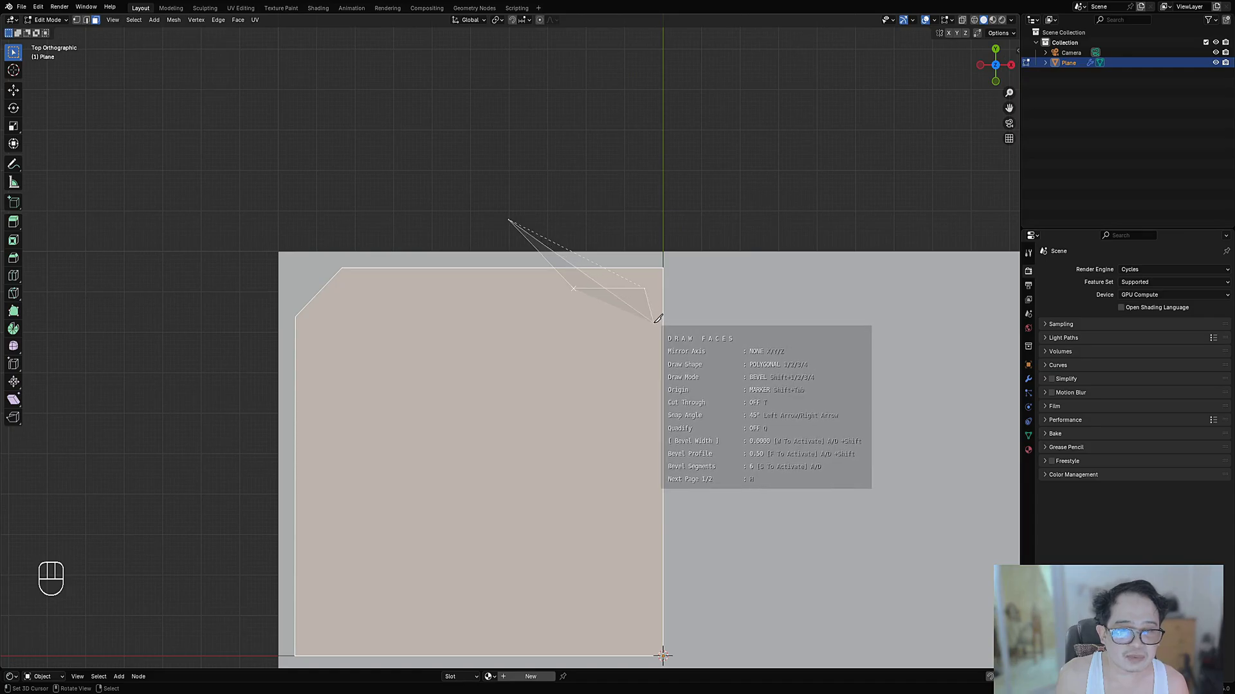
click(654, 322)
shift+click(678, 321)
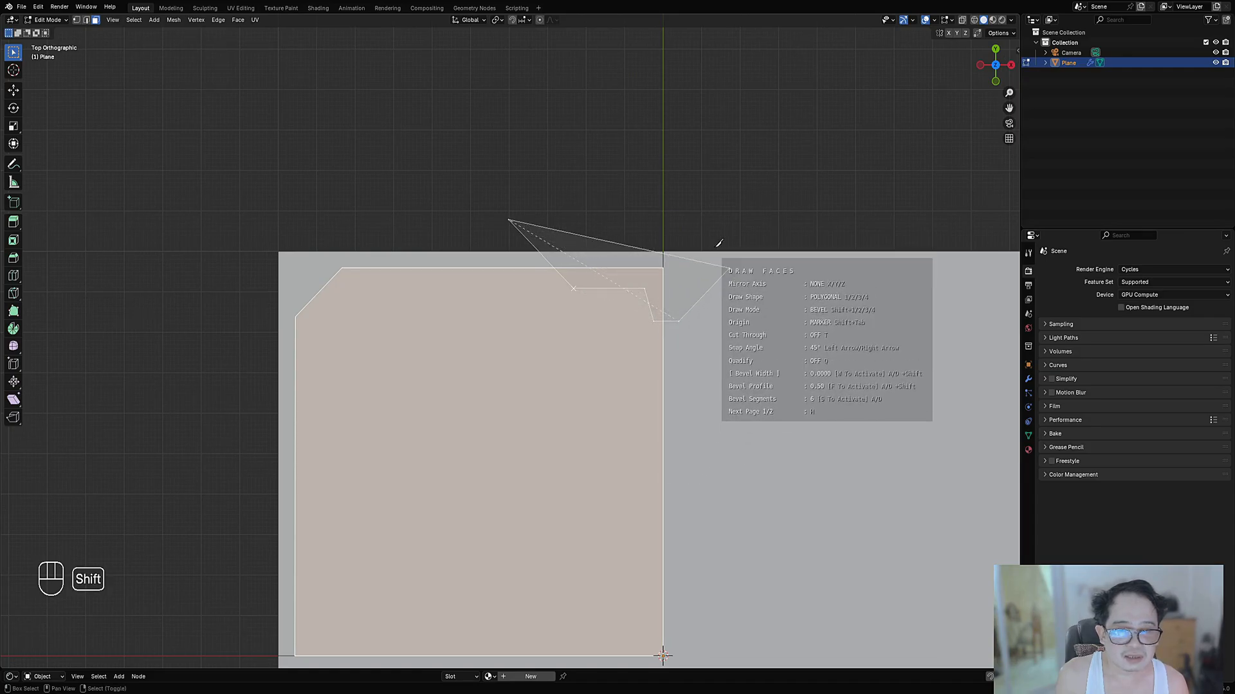
key(space)
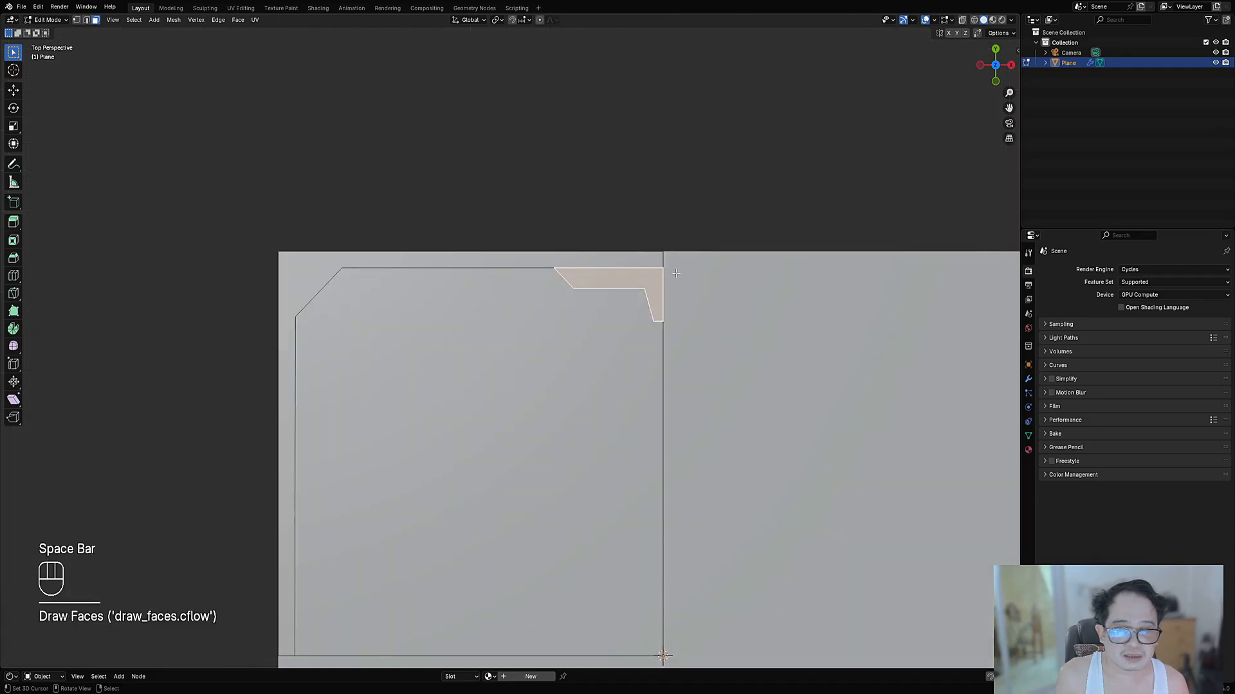
Step: Select the remaining large inner face and examine the notched outline from an angled view
scroll(676, 273, down, 5)
key(3)
click(549, 361)
middle_drag(633, 395, 690, 332)
shift+middle_drag(691, 332, 683, 283)
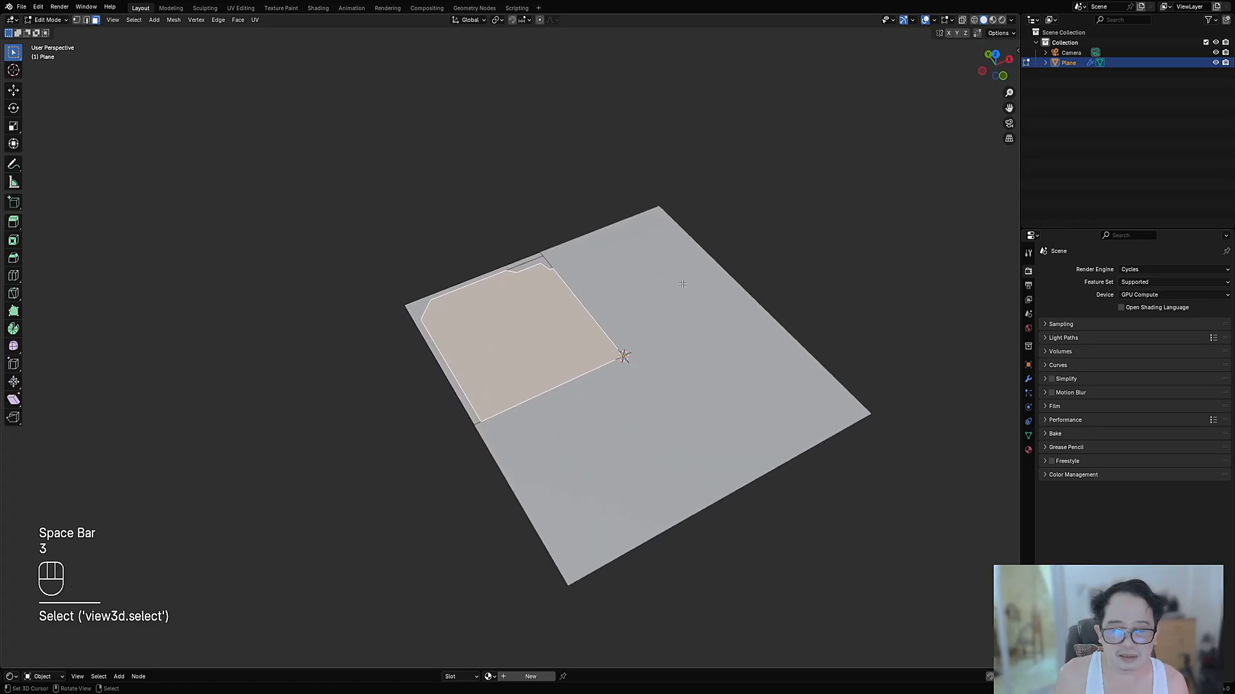
Step: Clear the face selection and select the quarter's corner vertex at the mirror centre in top view
key(7)
key(alt+a)
scroll(617, 341, up, 2)
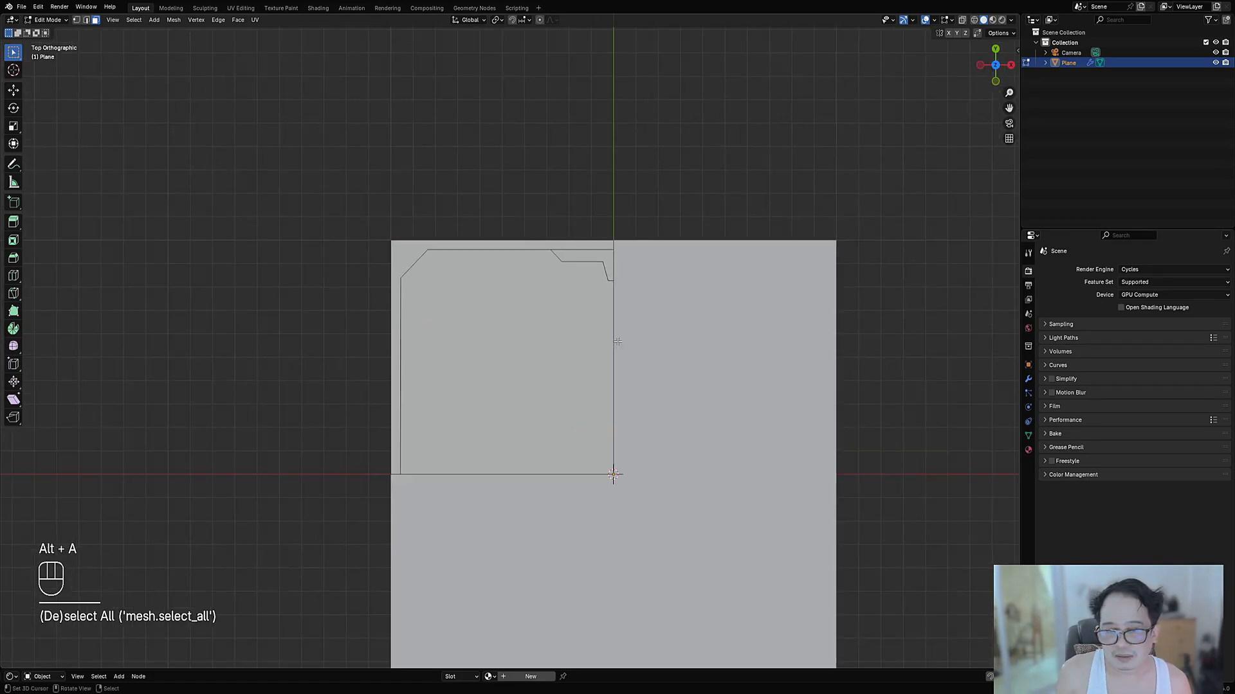
key(1)
click(612, 474)
scroll(403, 298, down, 2)
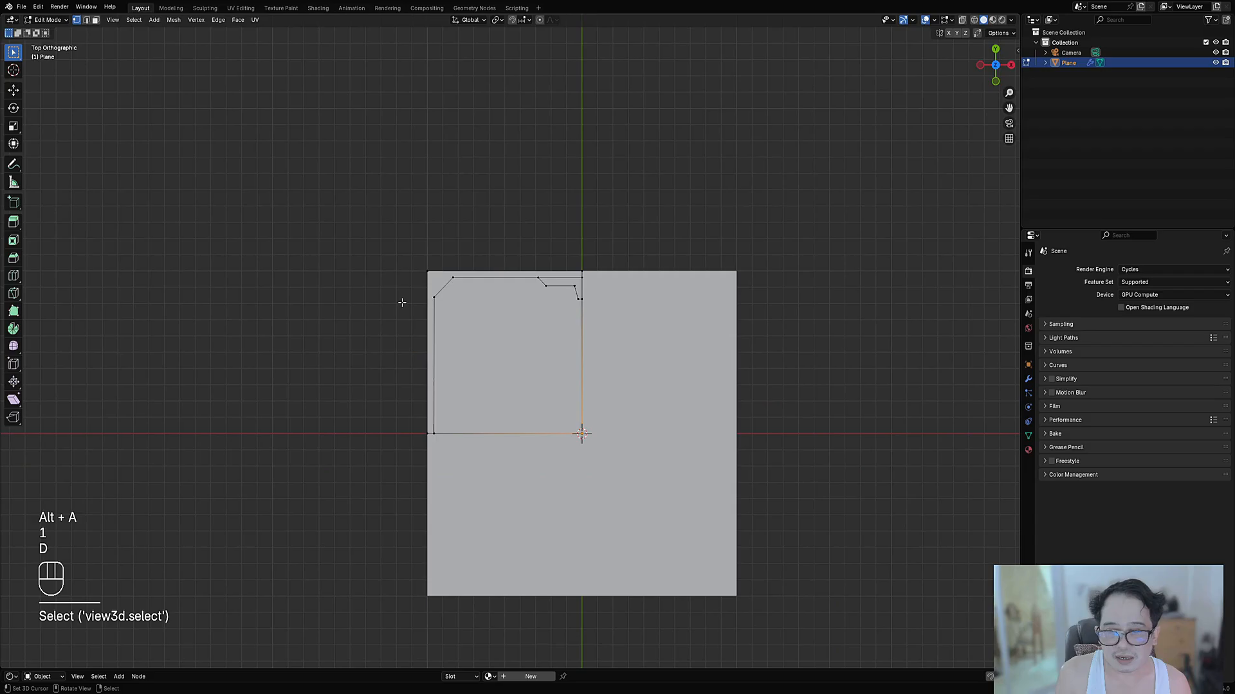
Step: Sketch freehand diagonal annotation strokes across the panel and erase them
drag(401, 302, 592, 493)
drag(482, 261, 530, 316)
mouse_move(589, 376)
right_down()
mouse_move(596, 491)
mouse_move(383, 238)
right_up()
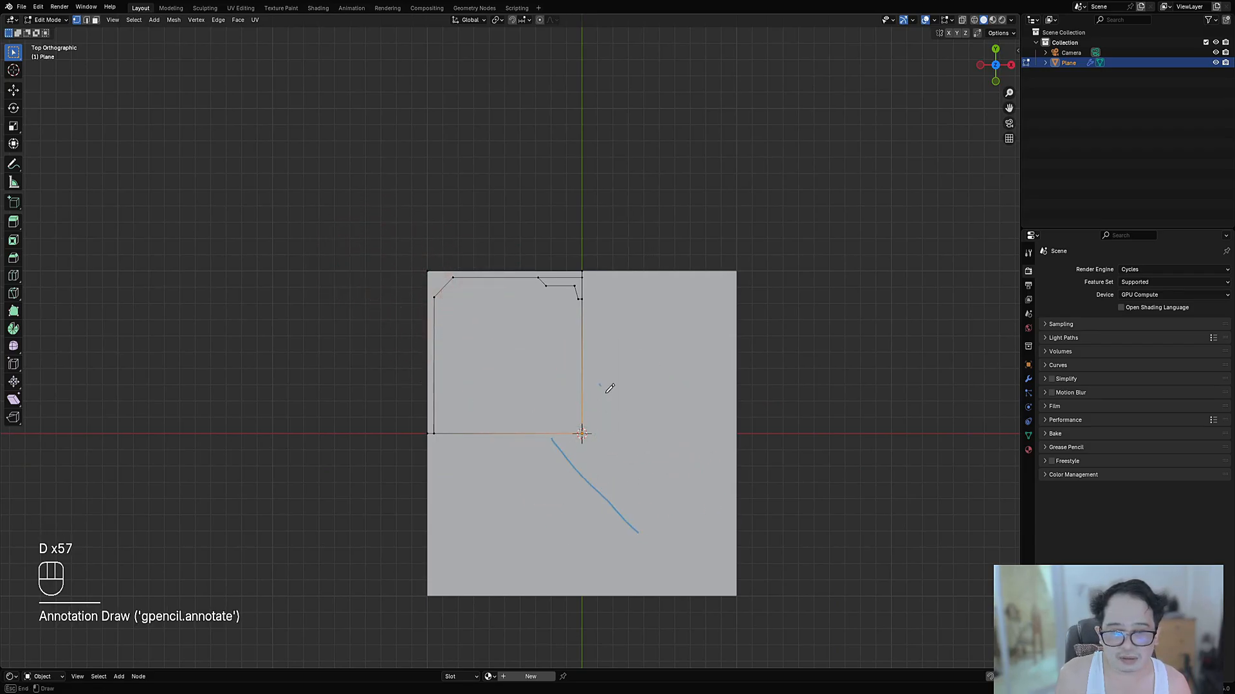
drag(604, 384, 753, 548)
mouse_move(731, 267)
mouse_down()
mouse_move(600, 413)
mouse_move(378, 210)
mouse_up()
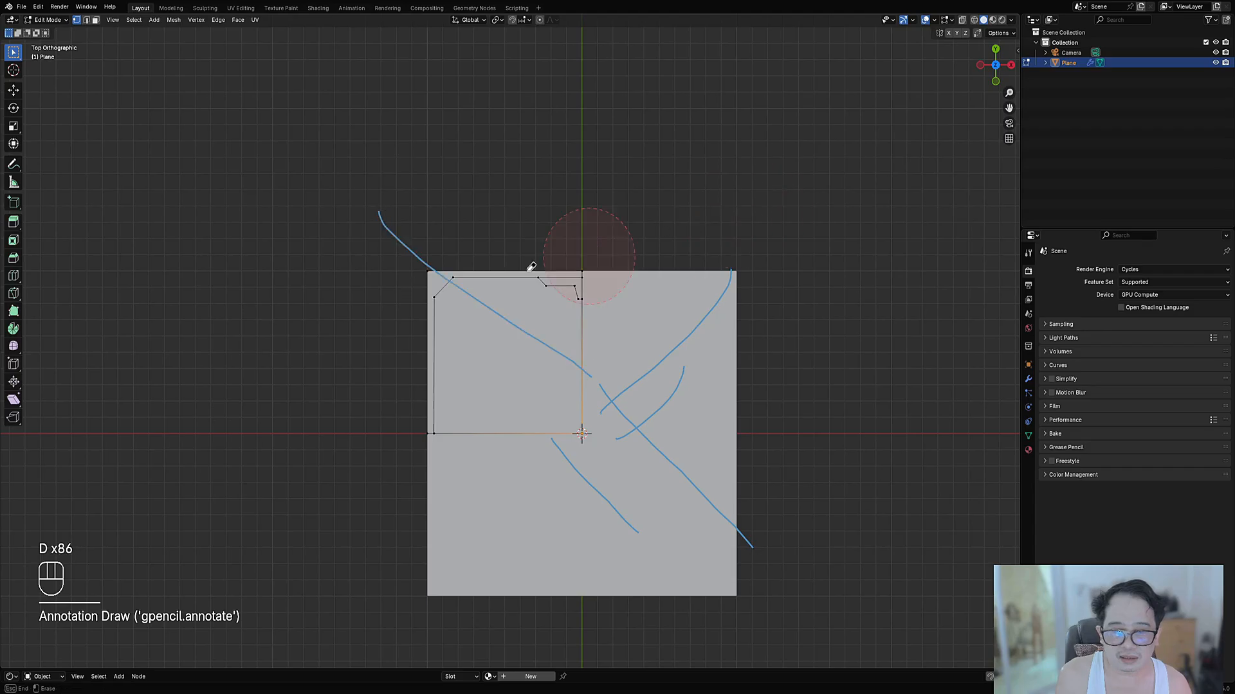
right_drag(453, 239, 587, 407)
scroll(587, 406, down, 1)
scroll(650, 308, up, 4)
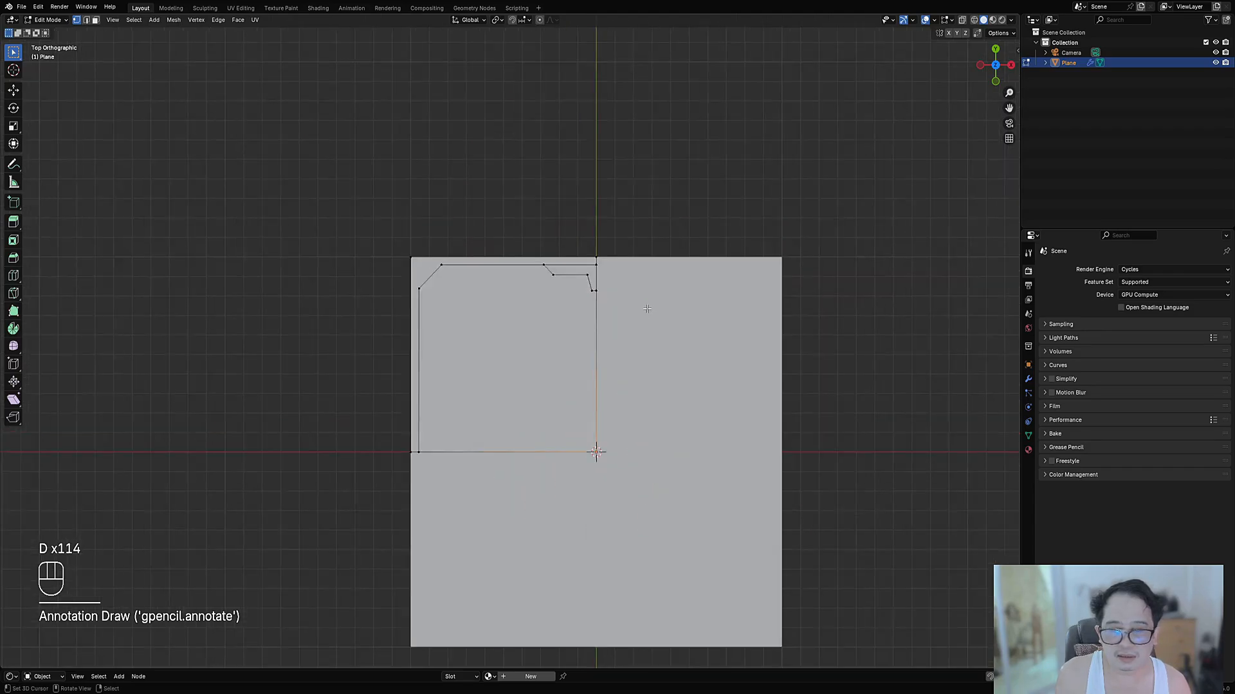
Step: Start Draw Cuts on the quarter and switch the draw shape to Box
shift+middle_drag(646, 363, 591, 224)
scroll(587, 380, up, 2)
scroll(587, 380, down, 3)
scroll(544, 206, up, 1)
key(shift+ctrl+x)
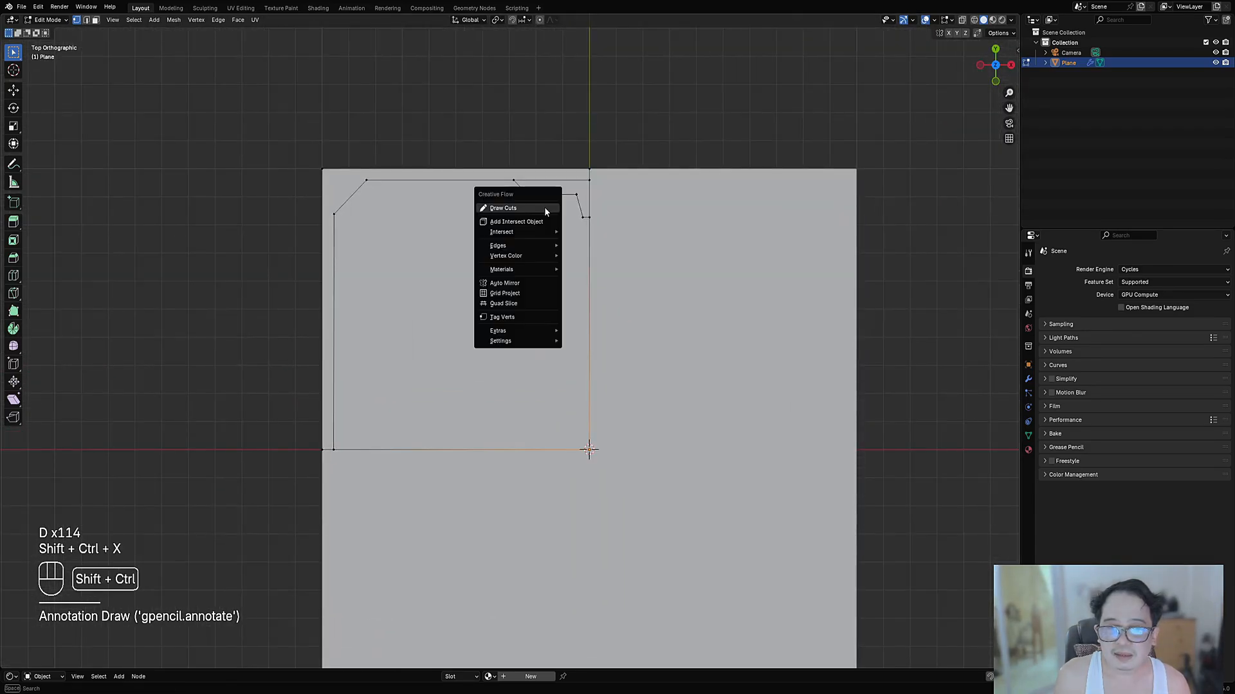
click(542, 207)
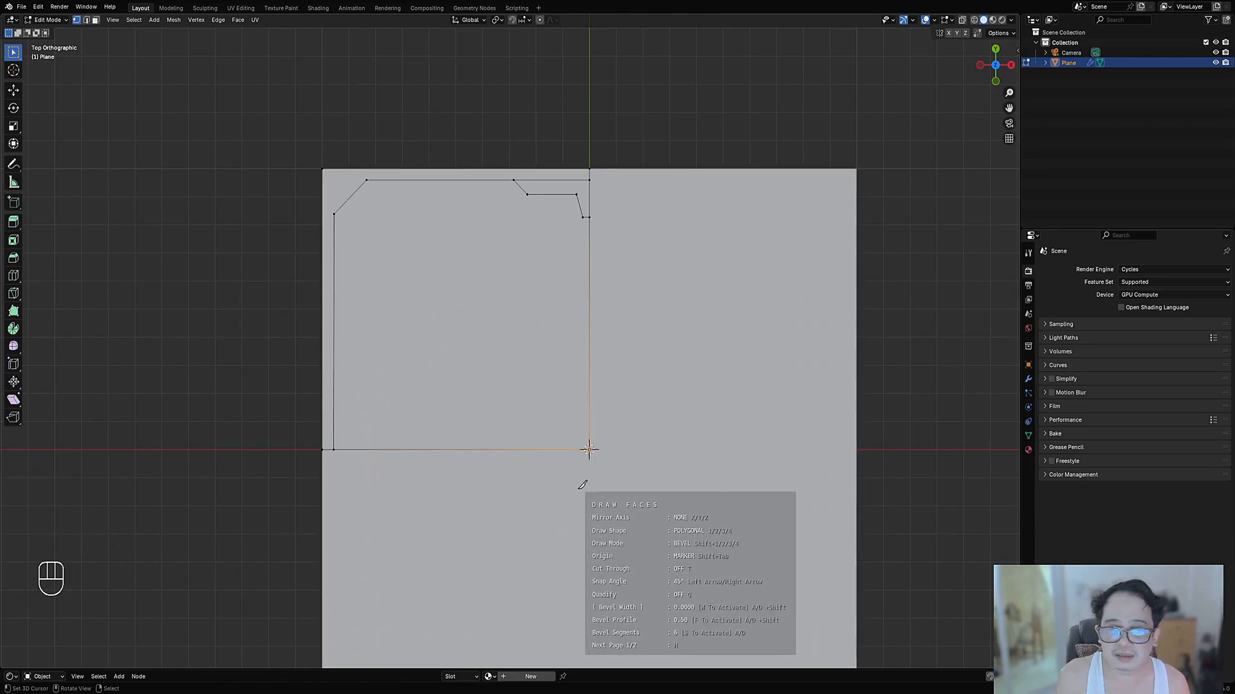
key(1)
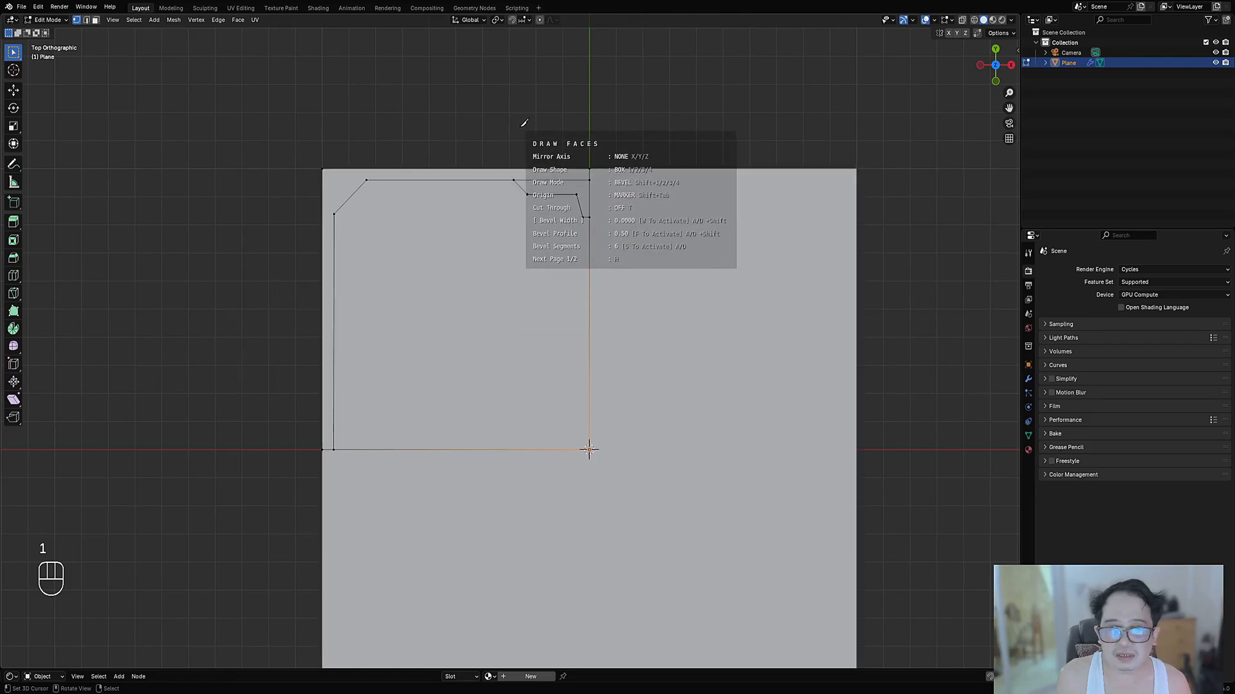
Step: Draw a tall, narrow box over the X mirror line and snap the marker to the vertex at the mirror centre
drag(530, 128, 606, 474)
right_click(608, 474)
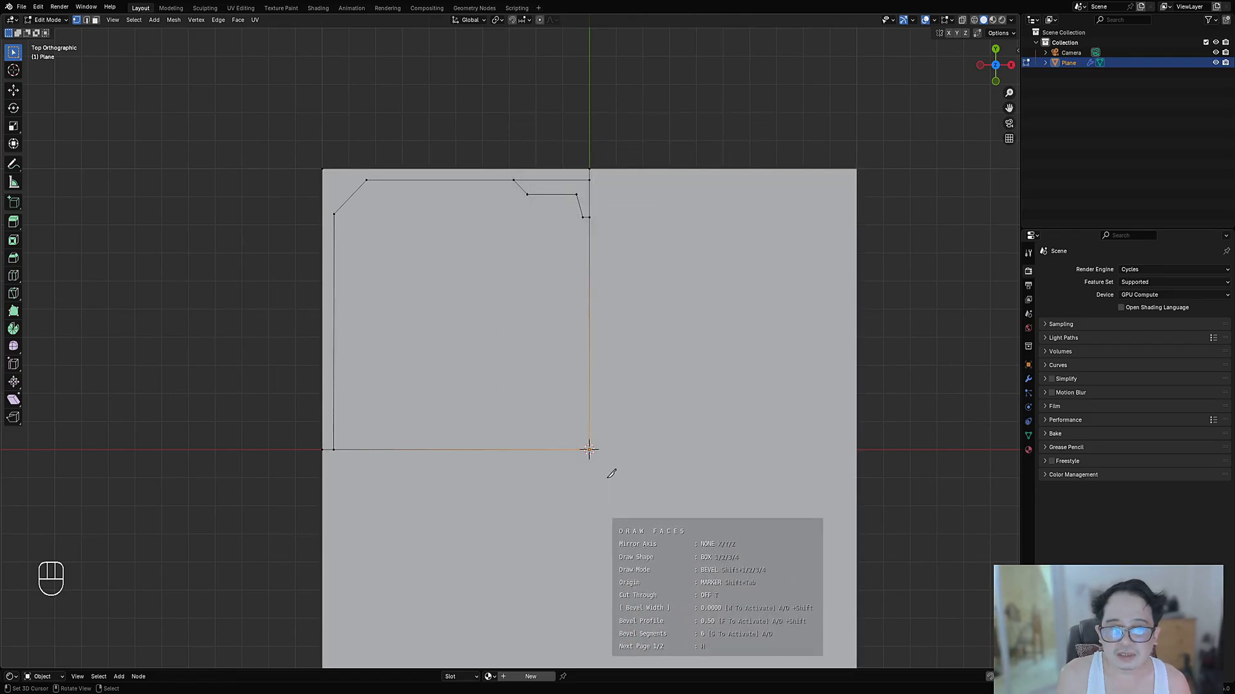
scroll(595, 239, down, 2)
click(535, 168)
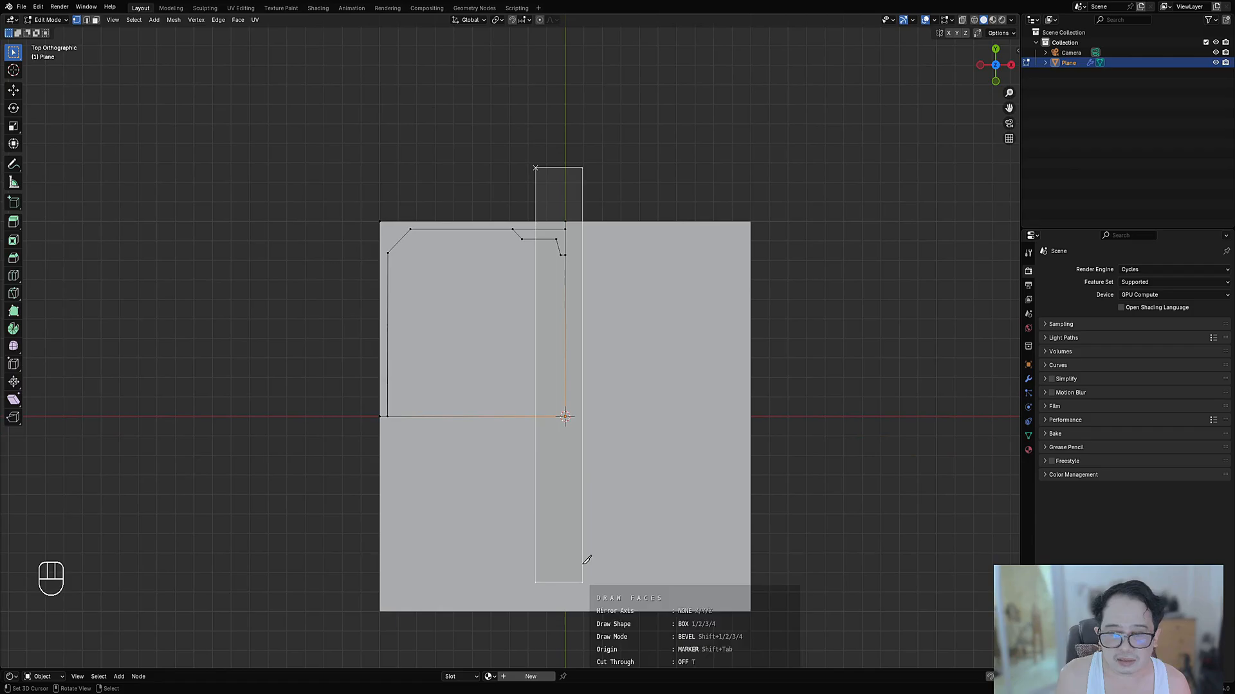
scroll(565, 384, up, 1)
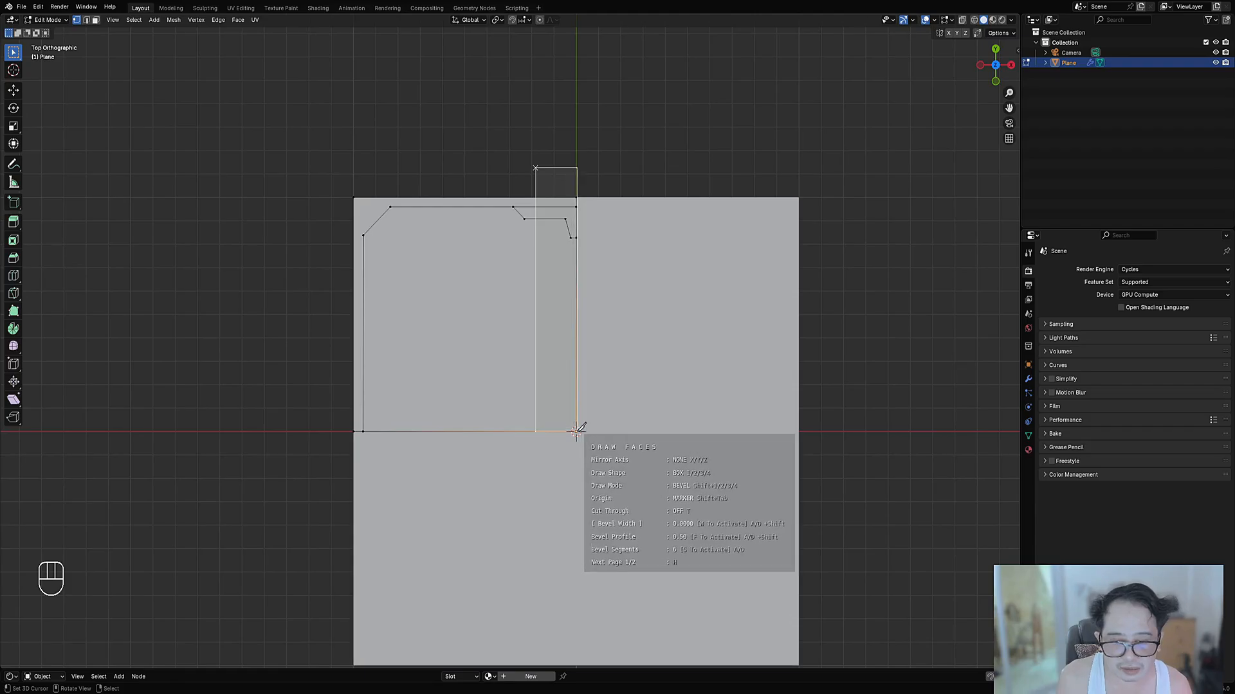
scroll(576, 432, up, 3)
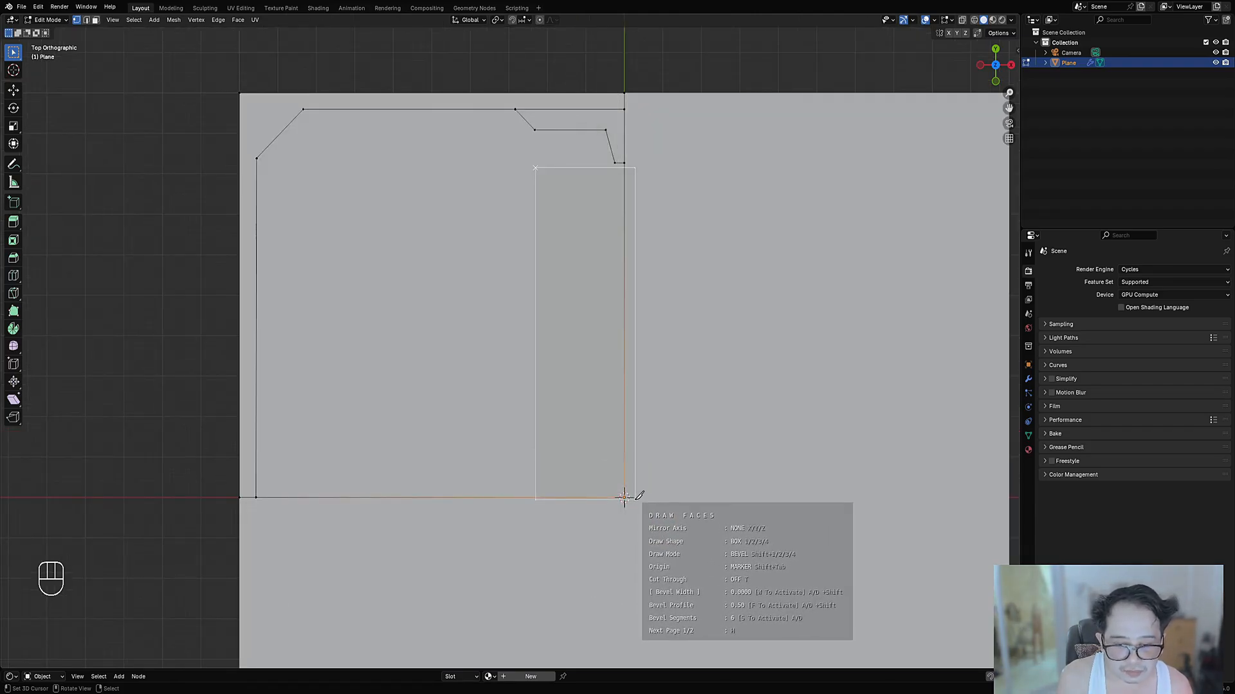
key(shift+c)
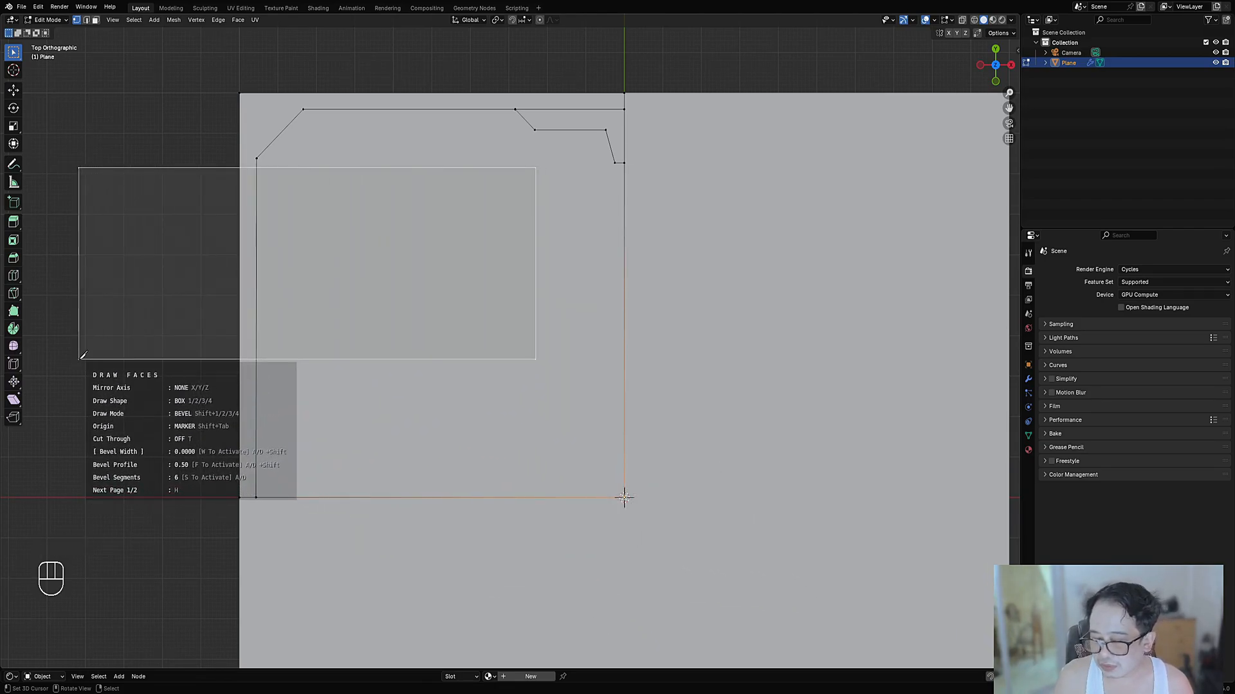
Step: Check the Grab and Freeze controls on the second page of Draw Faces options and apply Freeze to the box
key(h)
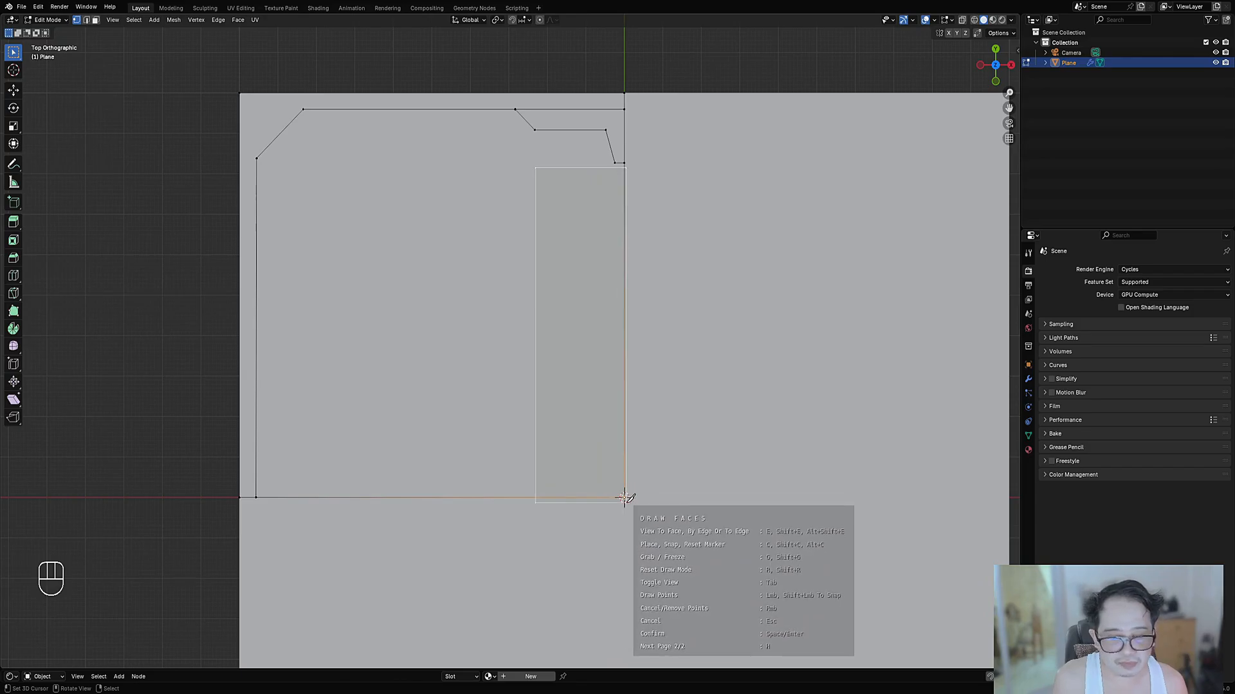
scroll(550, 288, down, 3)
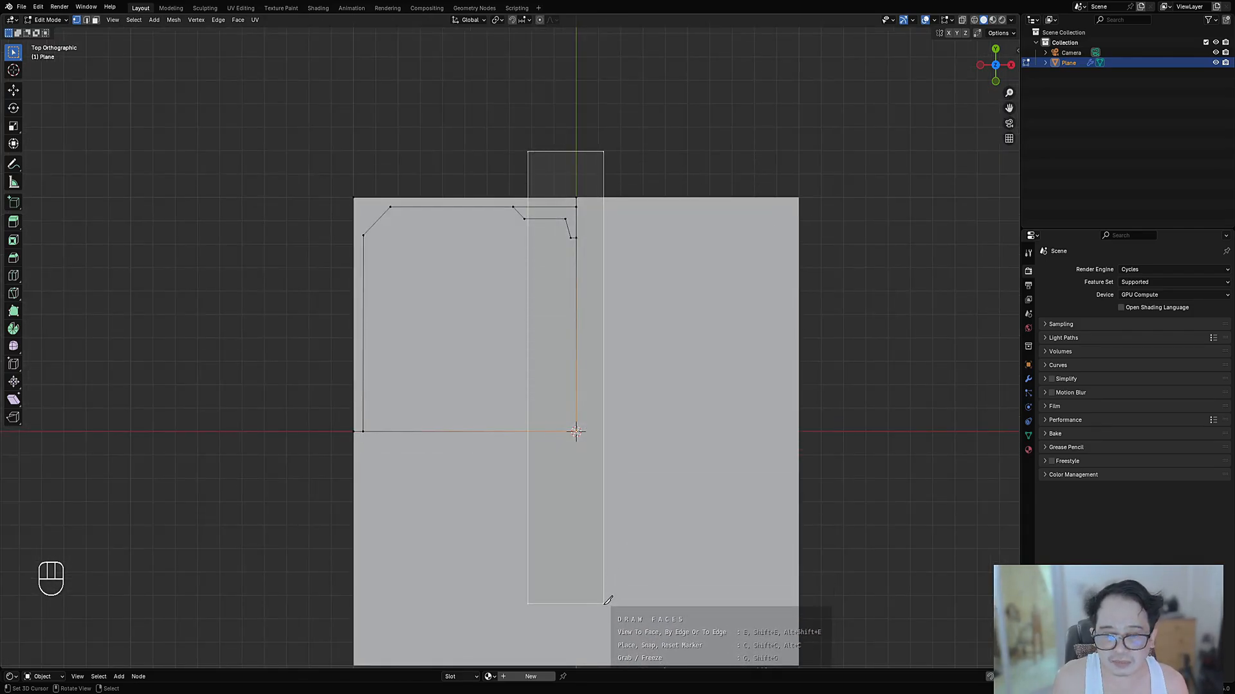
key(shift)
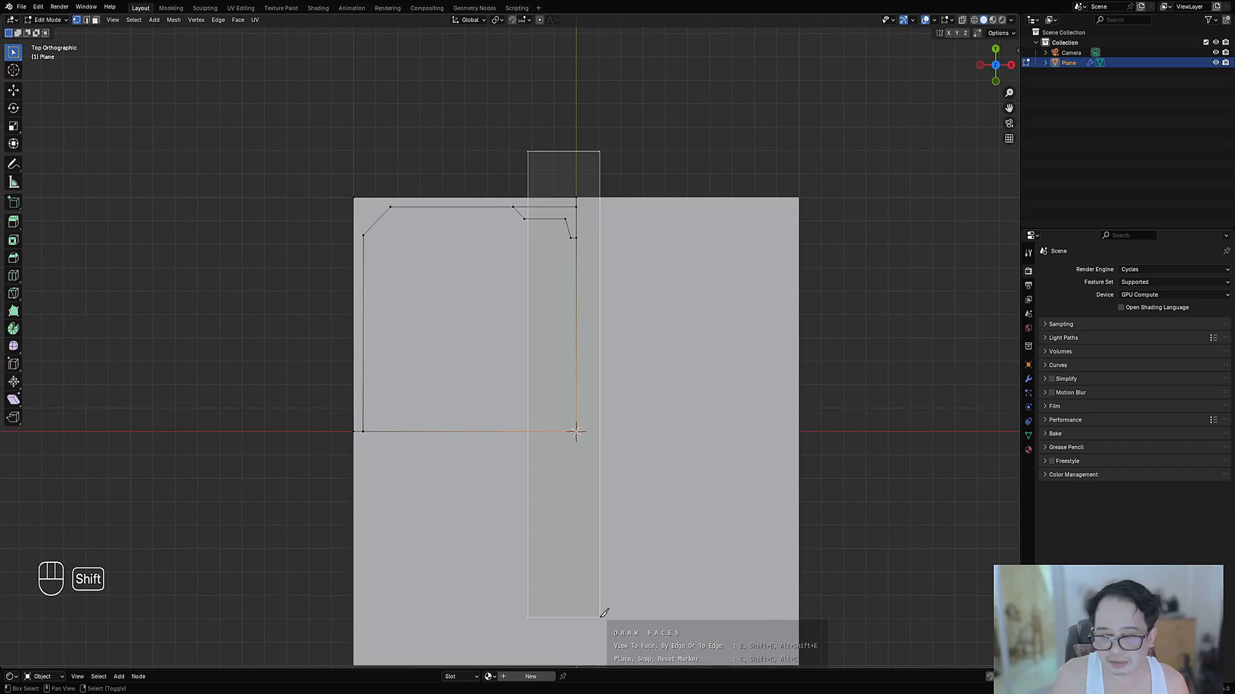
key(shift+g)
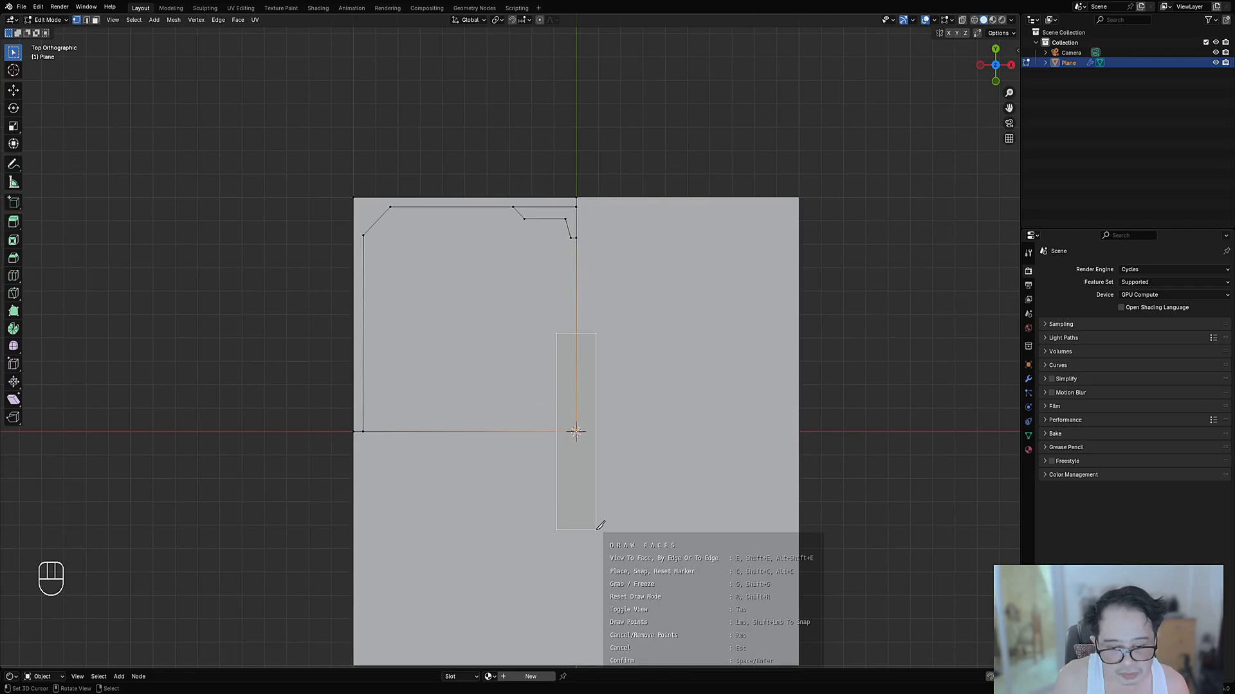
key(h)
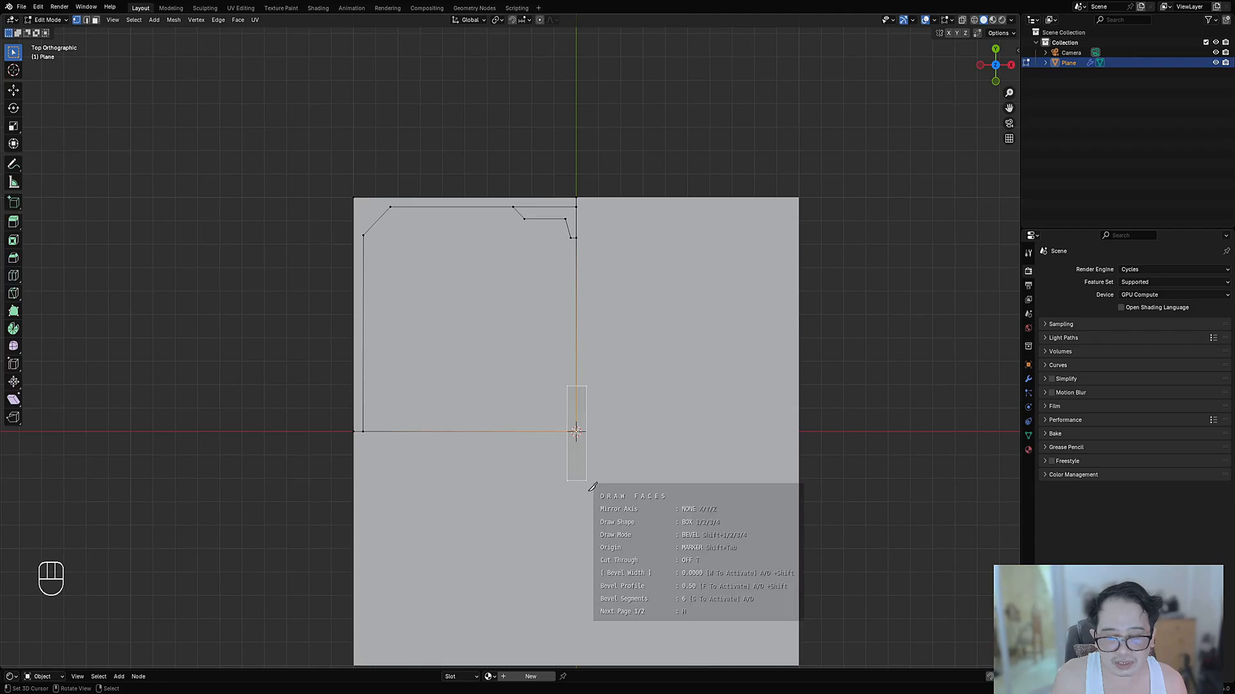
Step: Set the draw mode to Rotate and test tilting the tall box back and forth around the mirror centre
key(shift+2)
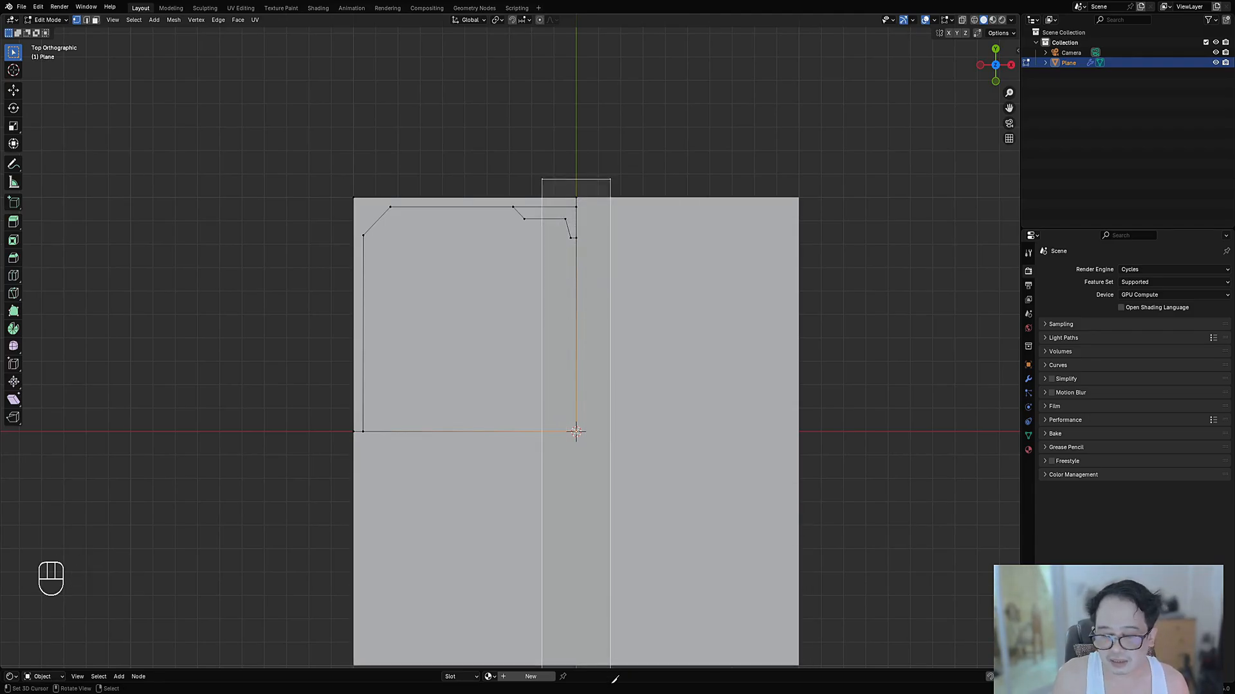
key(d)
key(d)
key(d)
key(d)
key(a)
key(a)
key(a)
key(a)
key(a)
key(a)
key(a)
key(a)
key(a)
key(a)
key(a)
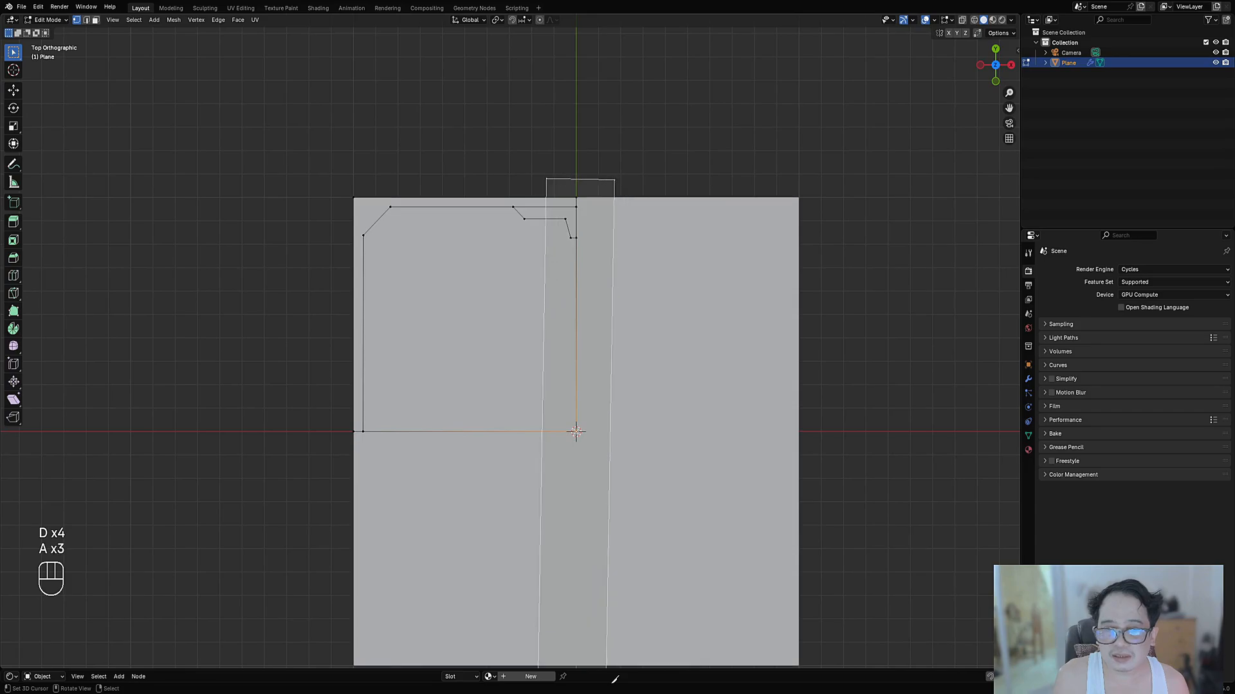
key(d)
key(d)
key(d)
key(d)
key(d)
key(d)
key(d)
key(d)
key(d)
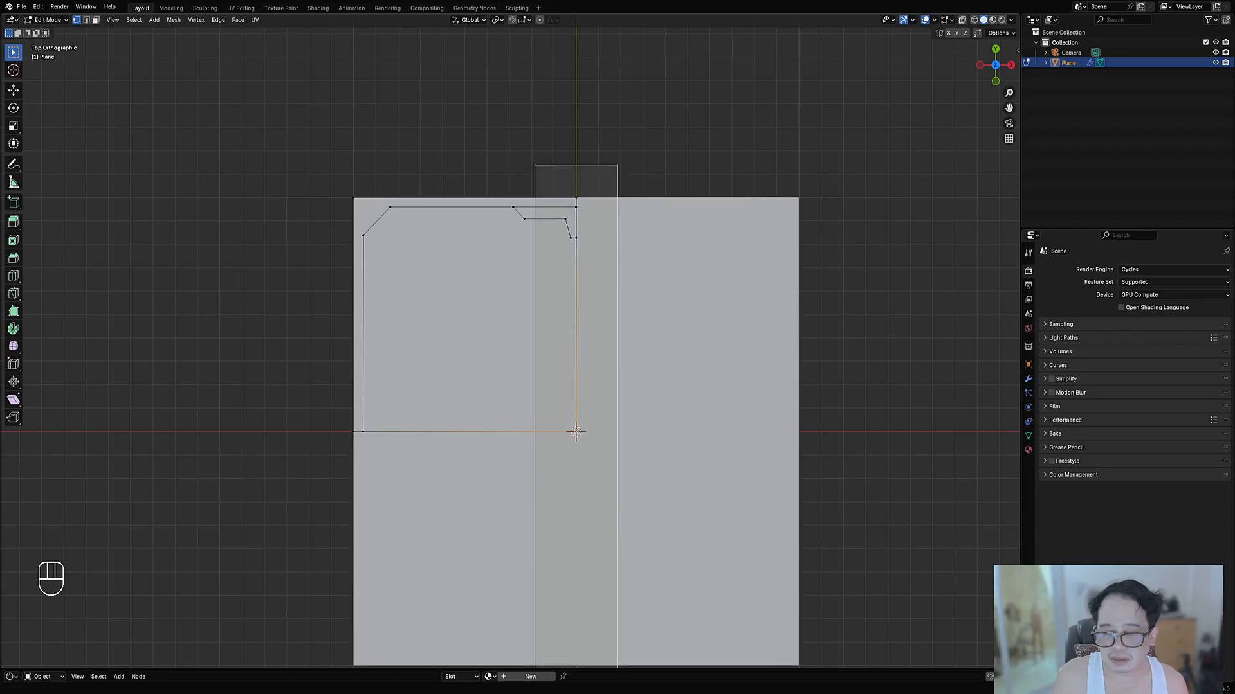
Step: Test fine rotation nudges in both directions on the tall box around the mirror-centre marker
key(shift+d)
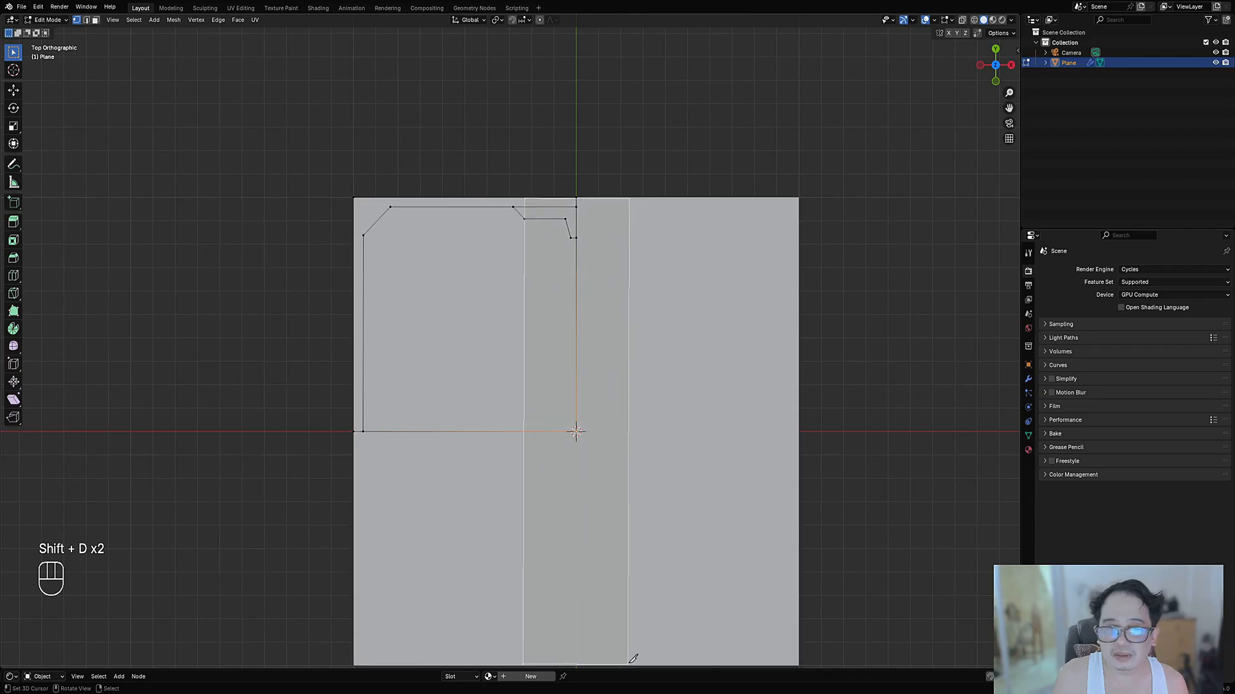
key(t)
key(a)
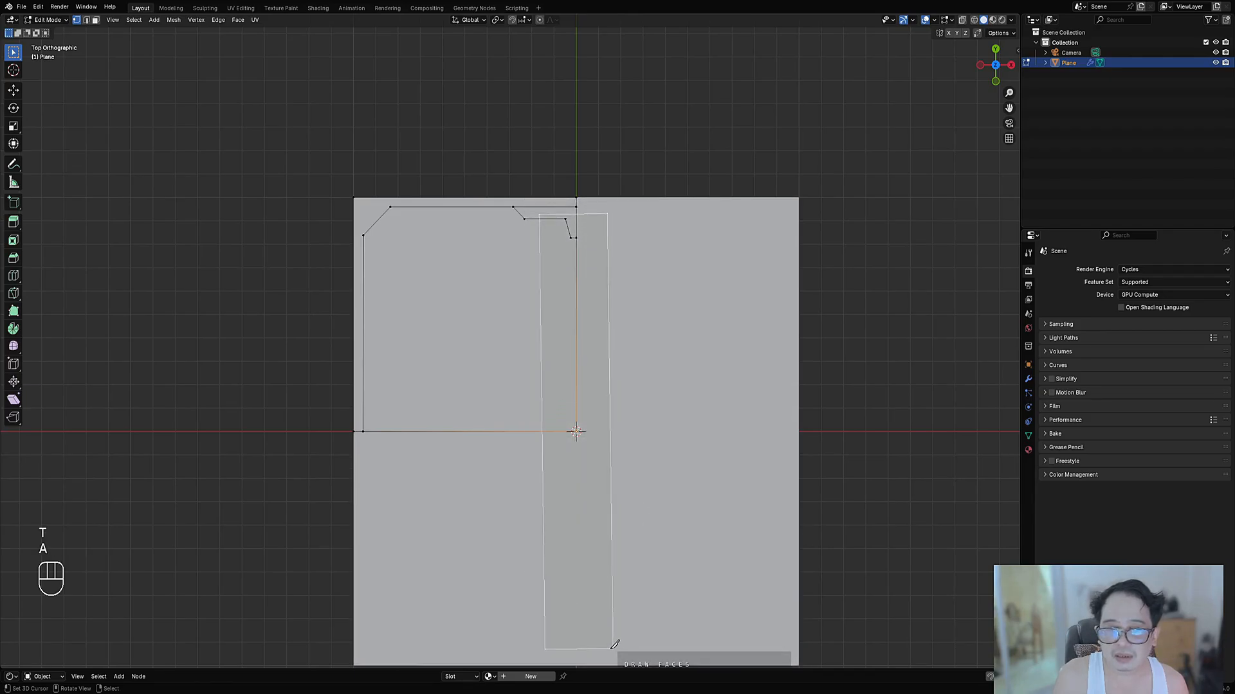
key(d)
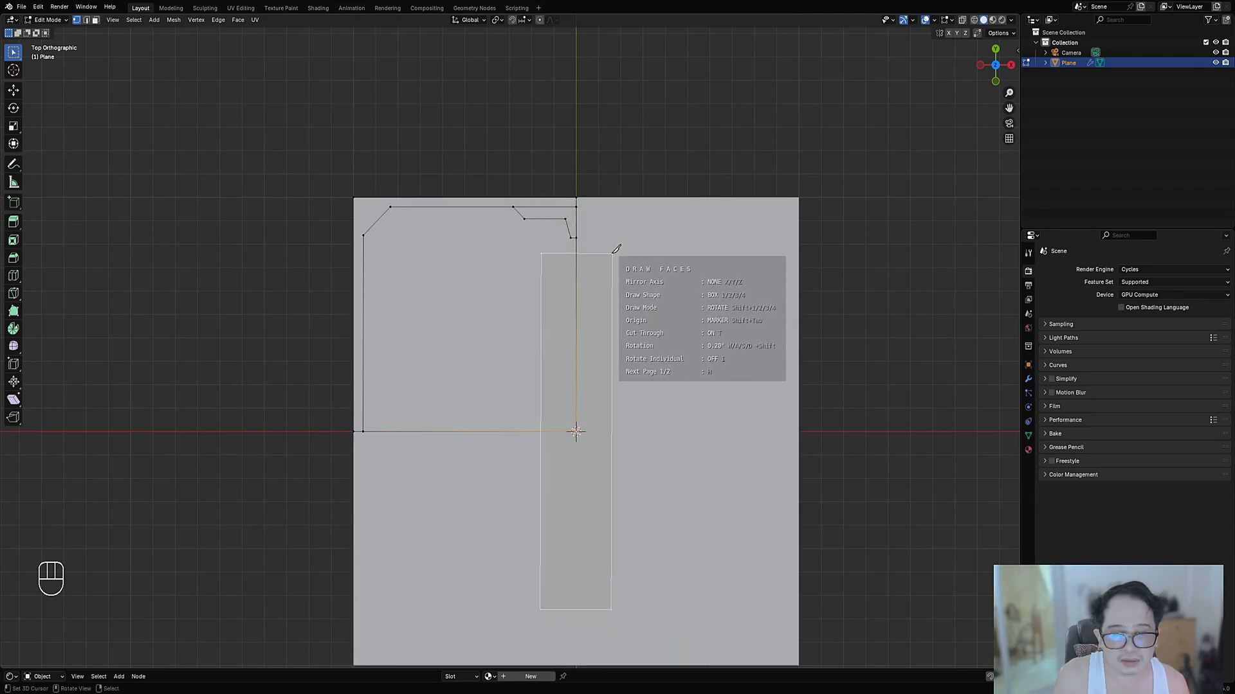
key(a)
key(d)
key(d)
key(d)
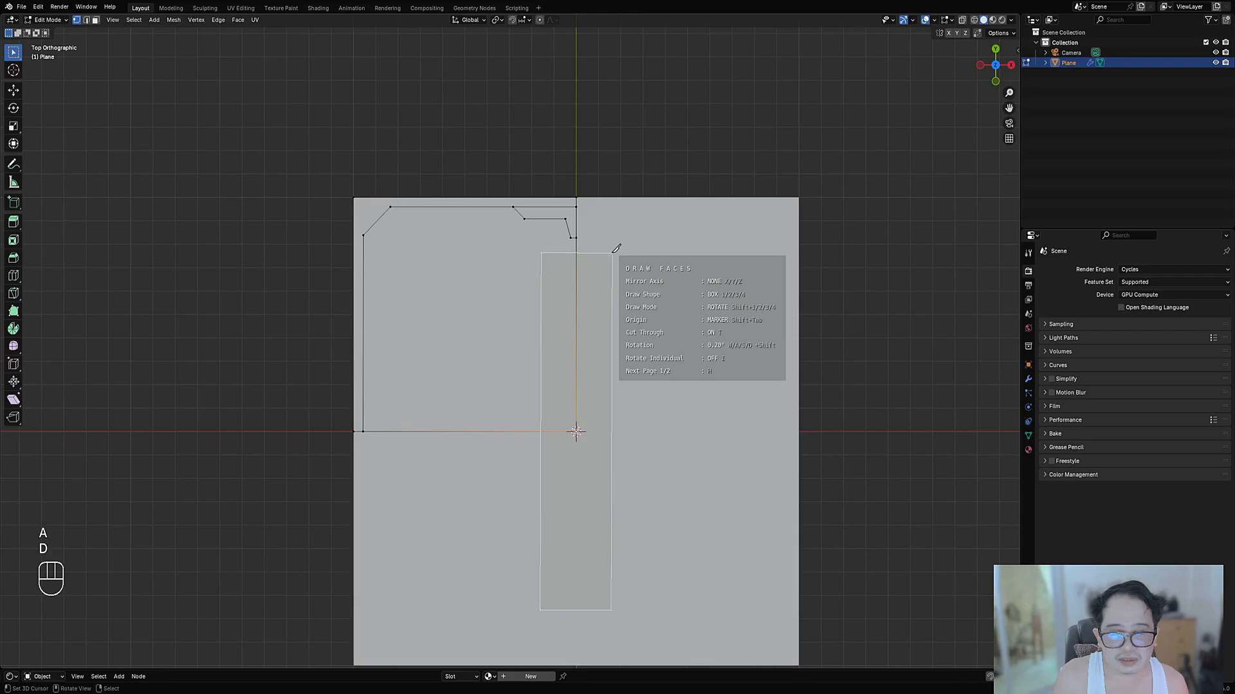
key(a)
key(a)
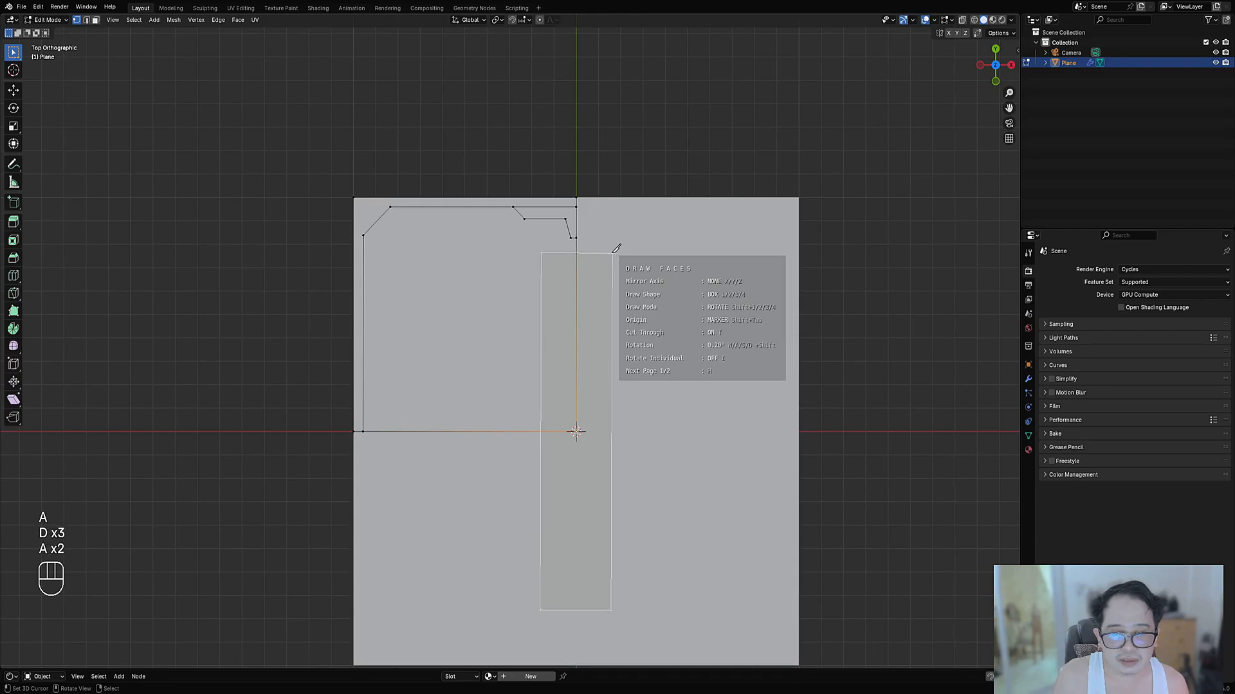
key(d)
key(d)
key(d)
key(a)
key(a)
key(a)
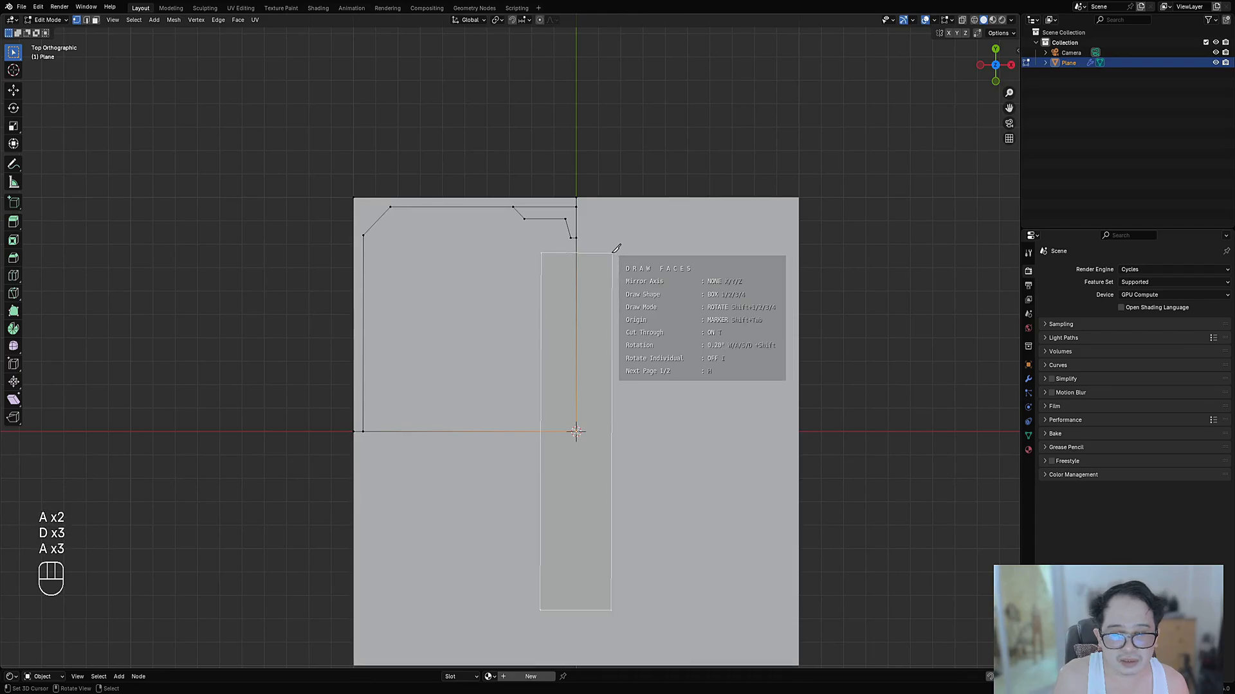
key(a)
key(a)
key(d)
key(d)
key(d)
Step: Rotate the tall box in repeated 45° increments around the marker to reach 315°
key(s)
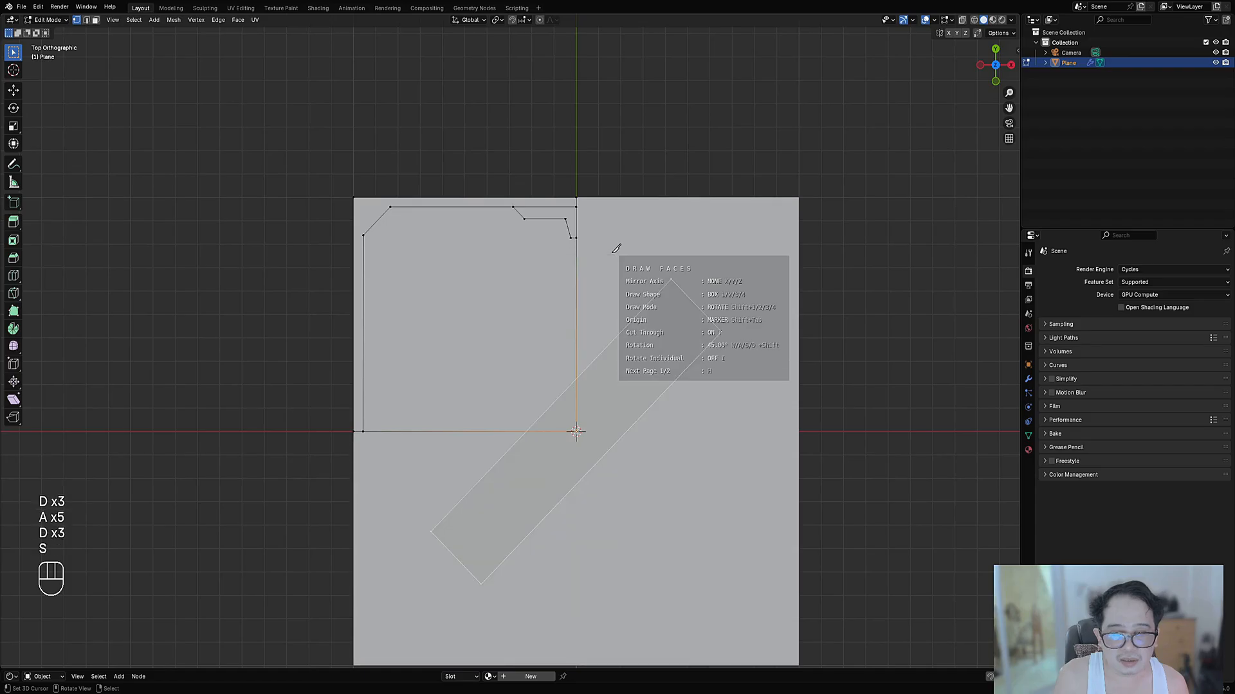
key(w)
key(w)
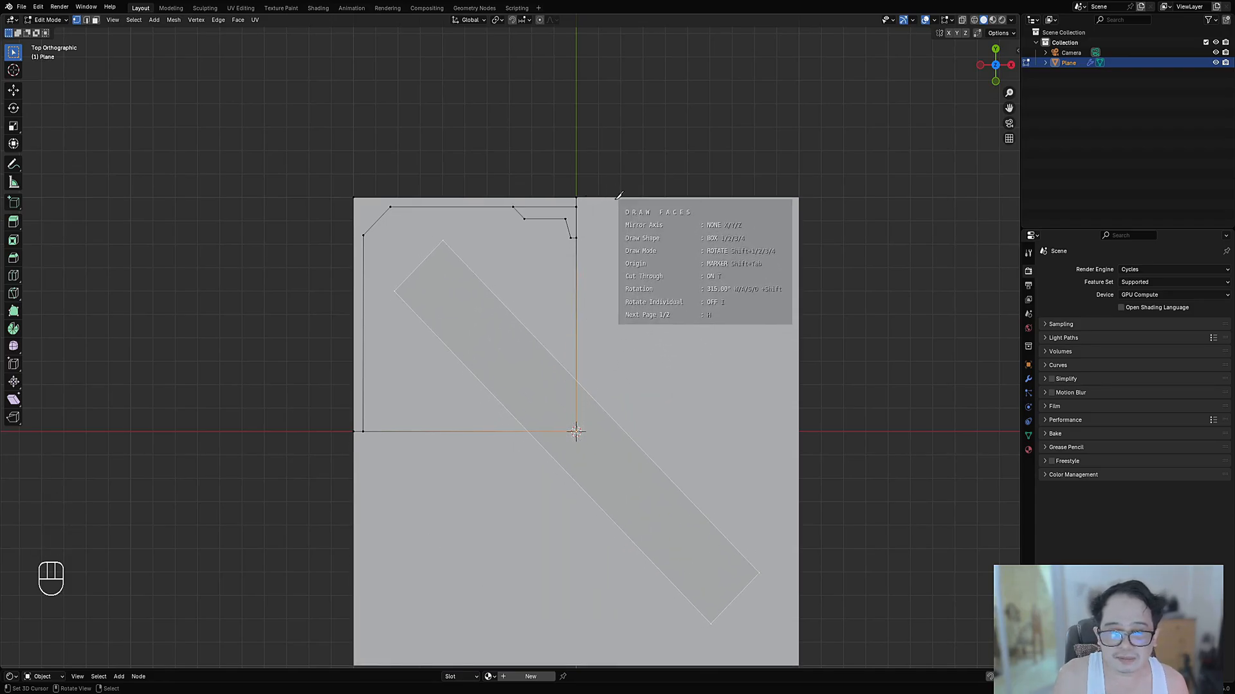
key(s)
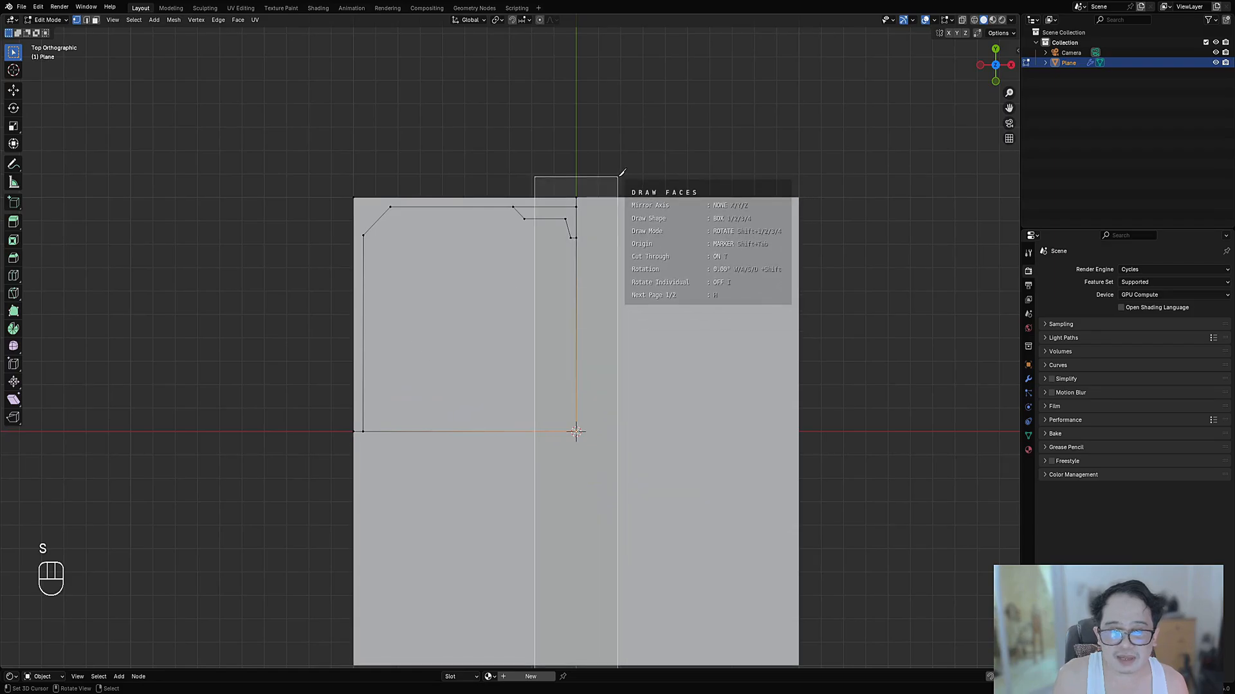
key(s)
key(s)
key(s)
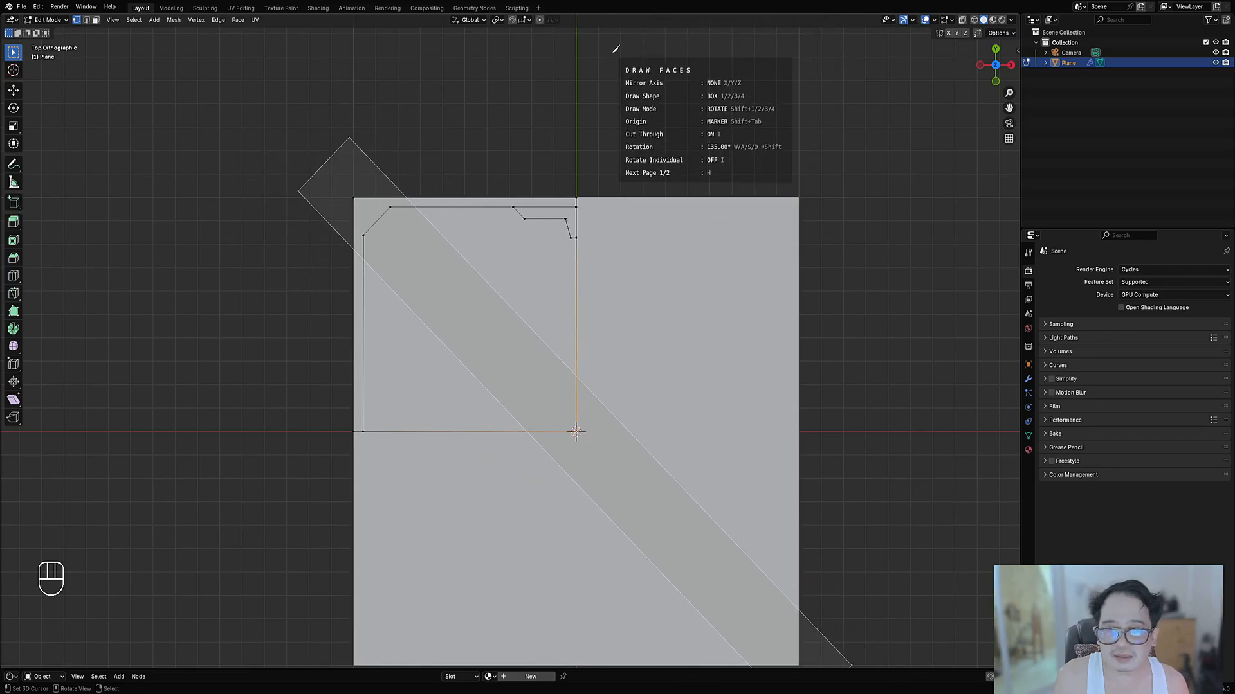
key(s)
key(s)
key(s)
key(s)
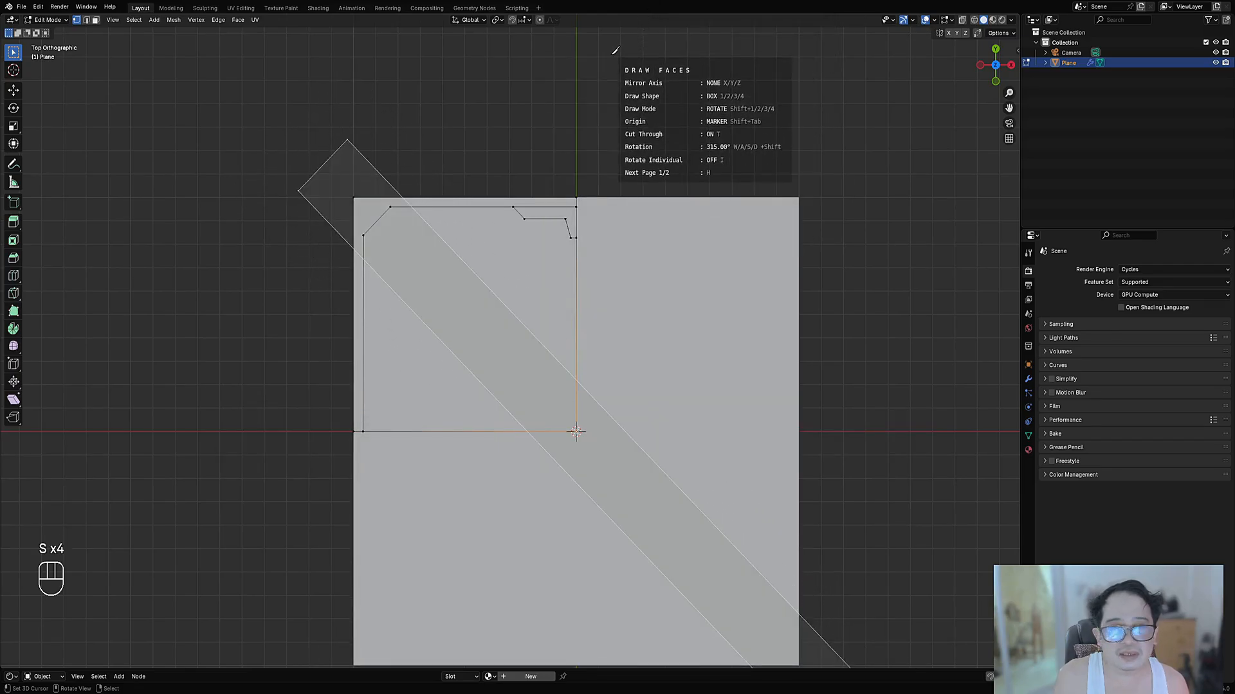
key(s)
key(s)
key(s)
key(s)
key(s)
key(s)
key(s)
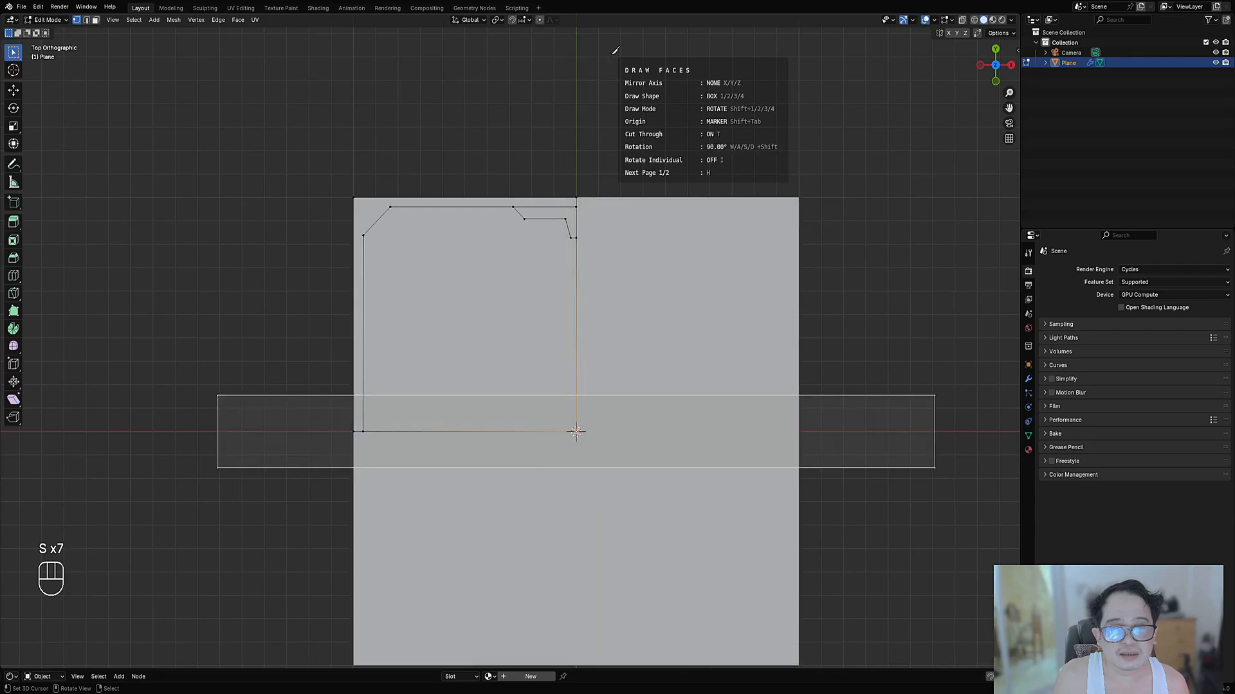
key(s)
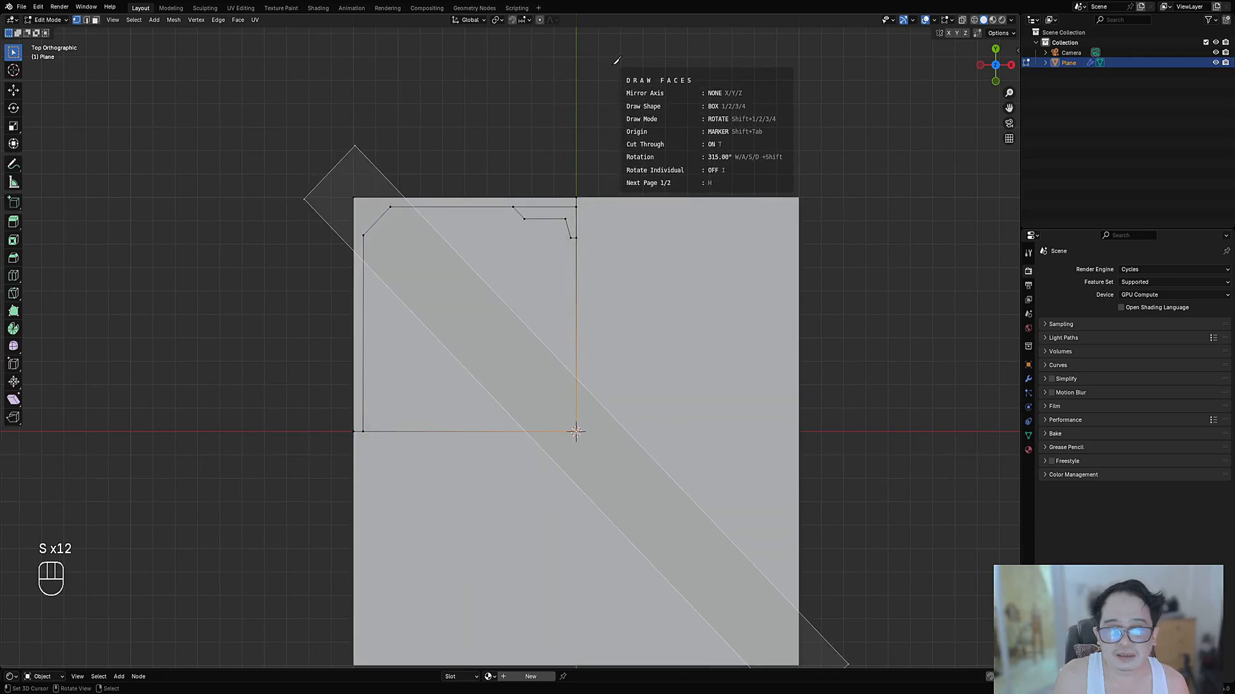
Step: Test turning the tall box in the opposite direction through repeated 45° increments around the marker
key(shift+w)
key(shift+w)
key(shift+w)
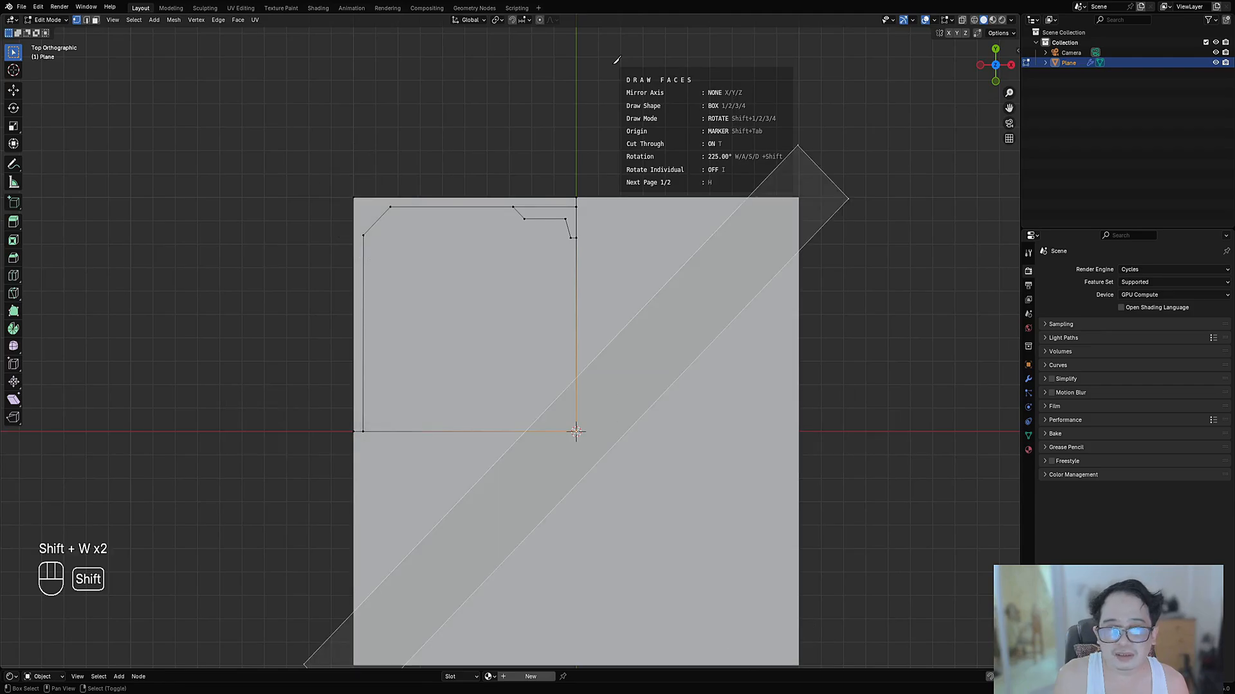
key(shift+w)
key(shift+w)
key(shift+w)
key(shift+w)
key(shift+w)
key(shift+w)
key(shift+w)
key(shift+w)
key(shift+w)
key(shift+w)
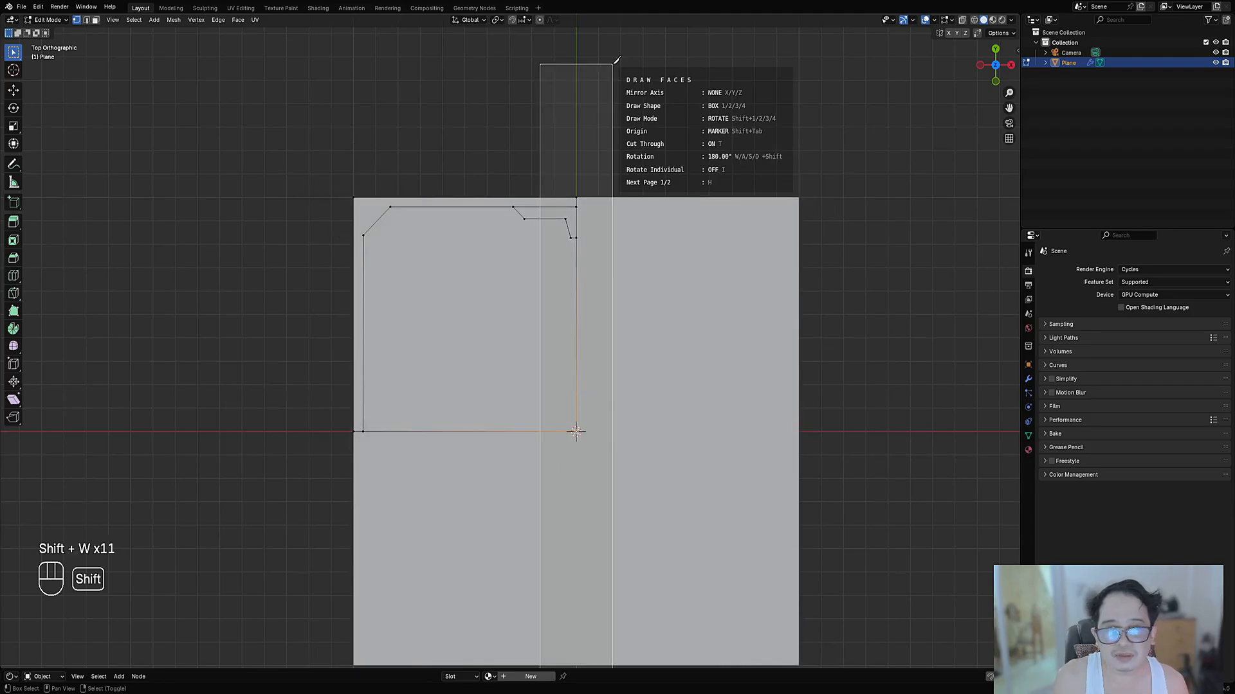
key(shift+w)
key(shift+w)
key(shift+w)
key(shift+w)
key(shift+w)
key(shift+w)
key(shift+w)
key(shift+w)
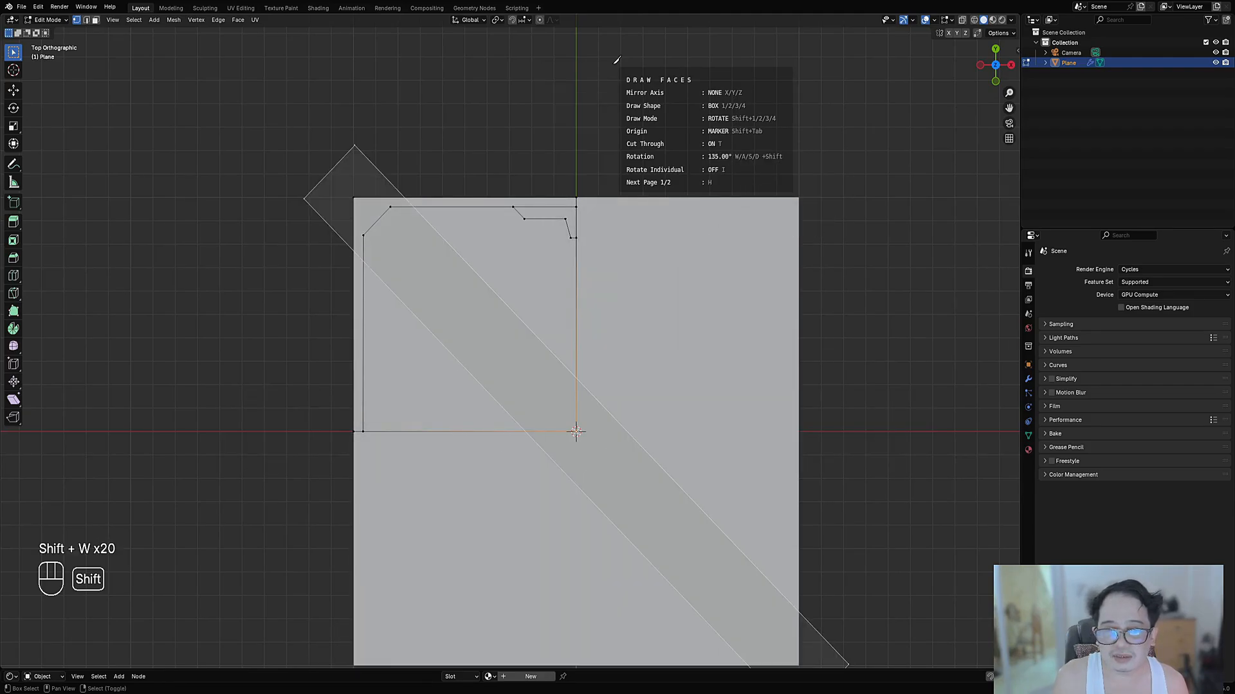
key(shift+w)
key(shift+w)
key(shift+w)
key(shift+w)
key(shift+w)
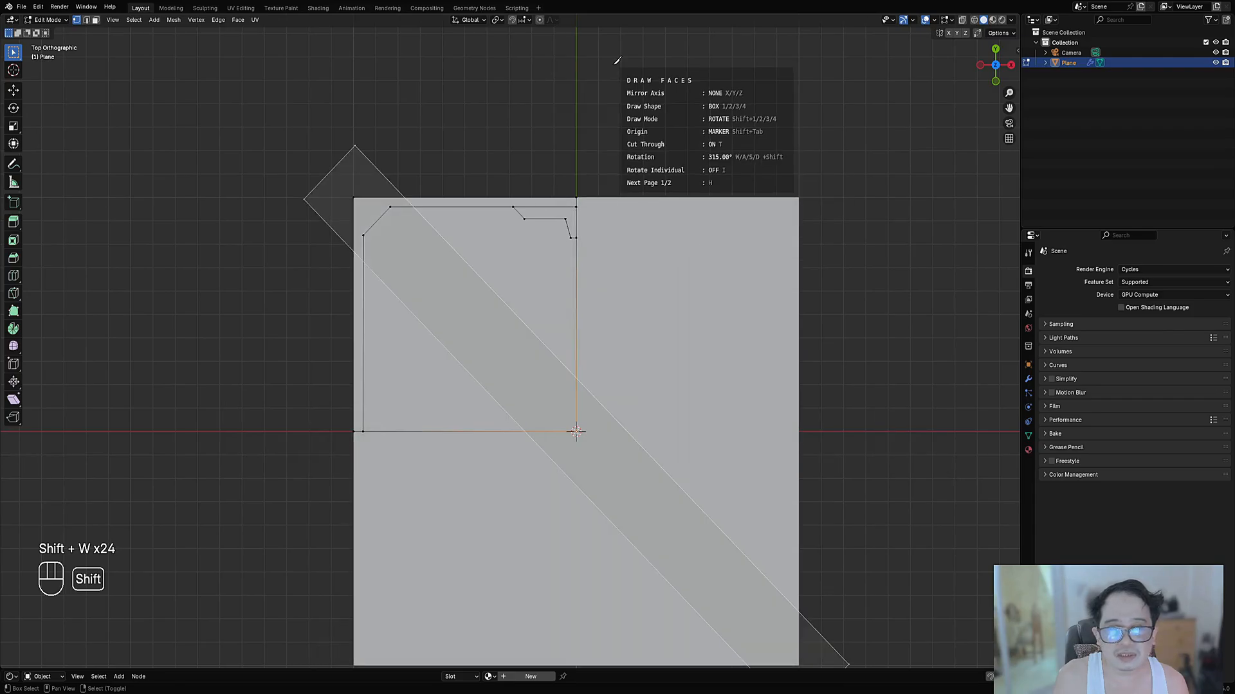
key(shift+w)
Step: Set the tall box's rotation to 135° and apply it as a diagonal cut across the quarter
key(w)
key(w)
key(w)
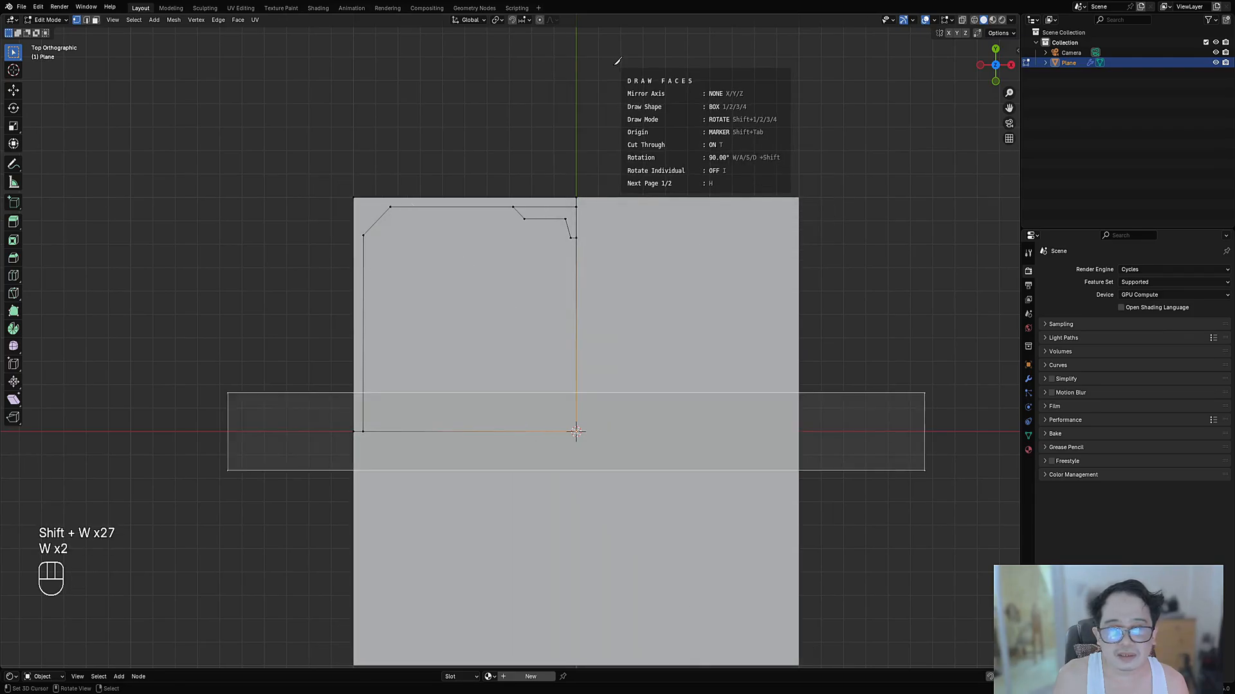
key(w)
key(w)
key(w)
key(w)
key(w)
key(w)
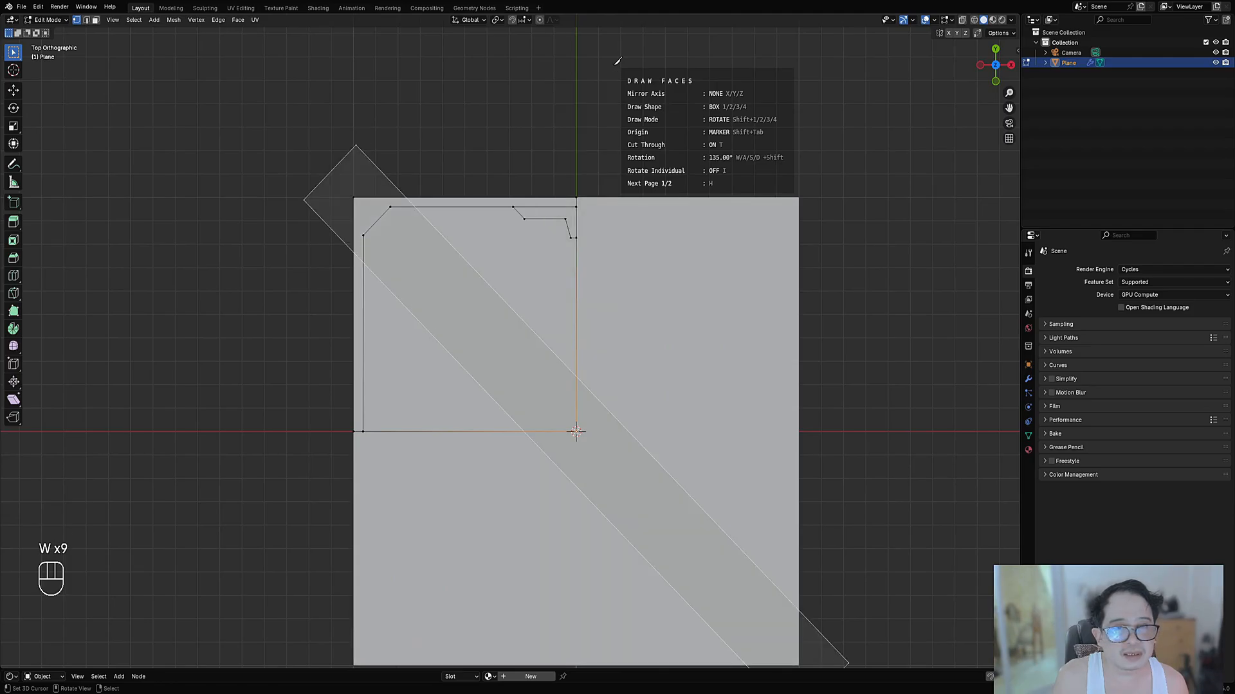
key(d)
key(a)
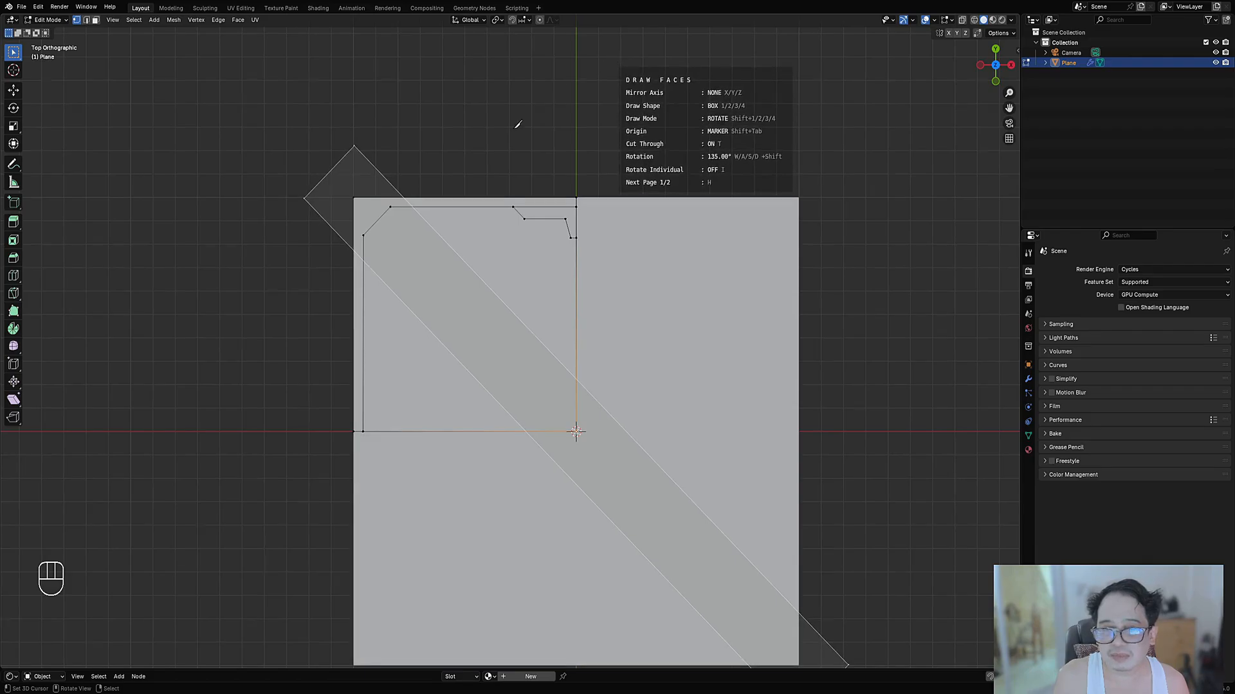
key(space)
Step: Dissolve the short diagonal edge segments that run past the inner outline into the outer border near the chamfered corner
shift+middle_drag(449, 209, 539, 307)
scroll(486, 281, up, 3)
click(492, 310)
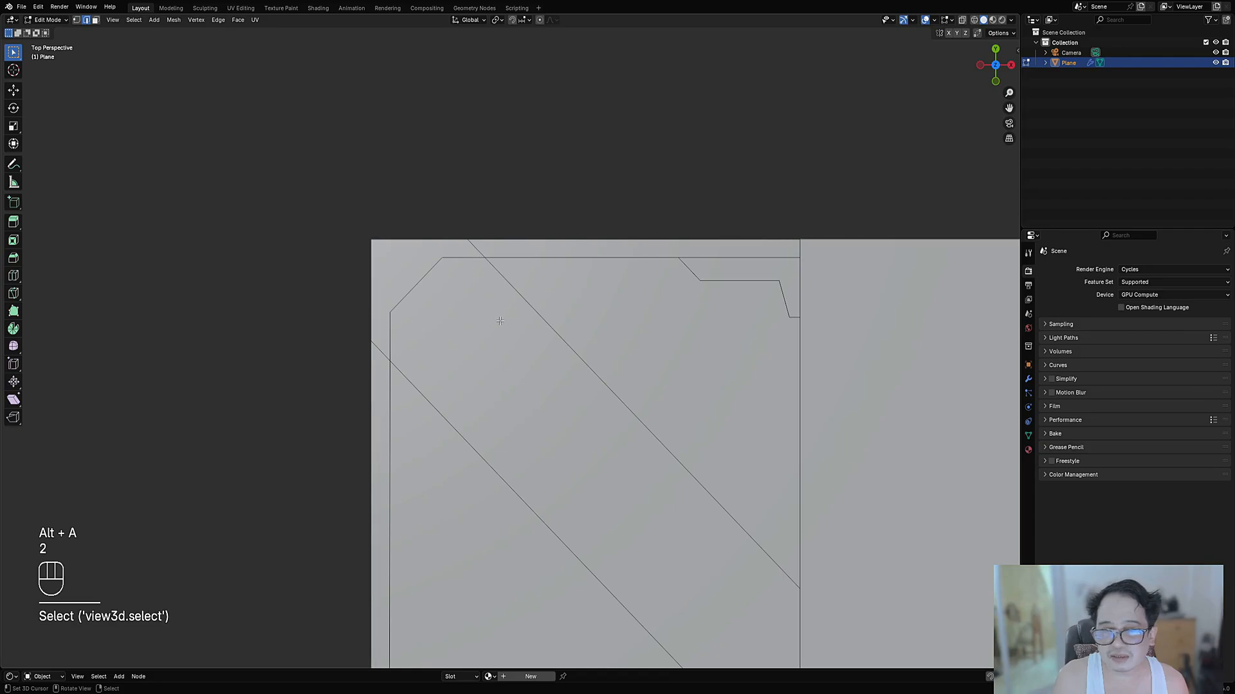
key(3)
key(2)
click(427, 292)
key(ctrl+x)
key(1)
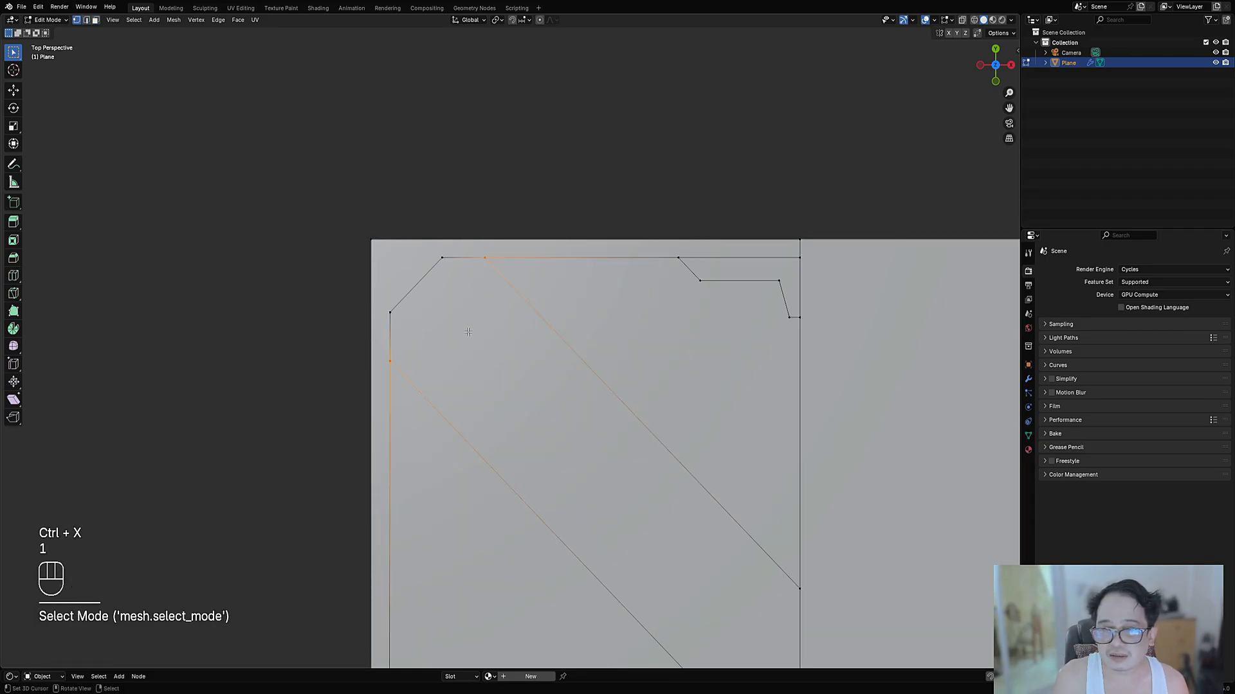
scroll(469, 334, down, 4)
shift+middle_drag(591, 423, 611, 353)
scroll(566, 270, up, 1)
key(alt+a)
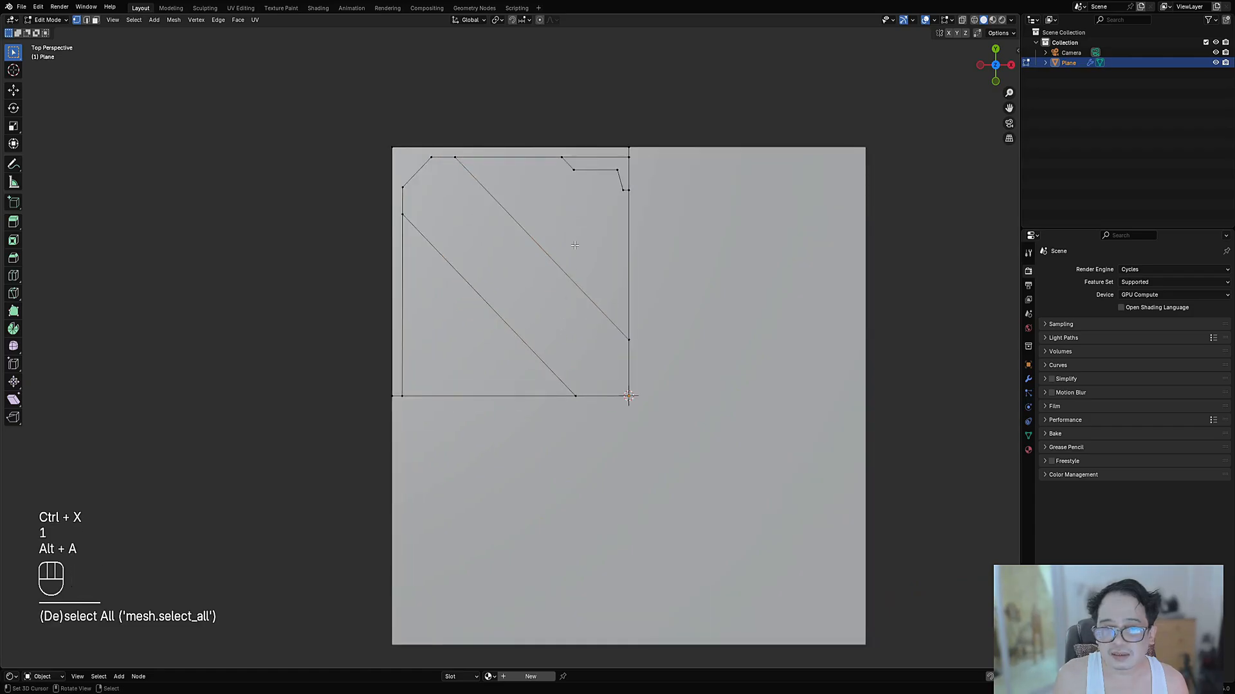
Step: Inset the two faces beside the diagonal band about 0.021 m with about -0.009 m depth, and inspect the mirrored panel in Object Mode
key(3)
click(578, 206)
shift+click(505, 339)
middle_drag(643, 242, 573, 354)
shift+middle_drag(682, 317, 655, 321)
scroll(681, 330, up, 1)
key(i)
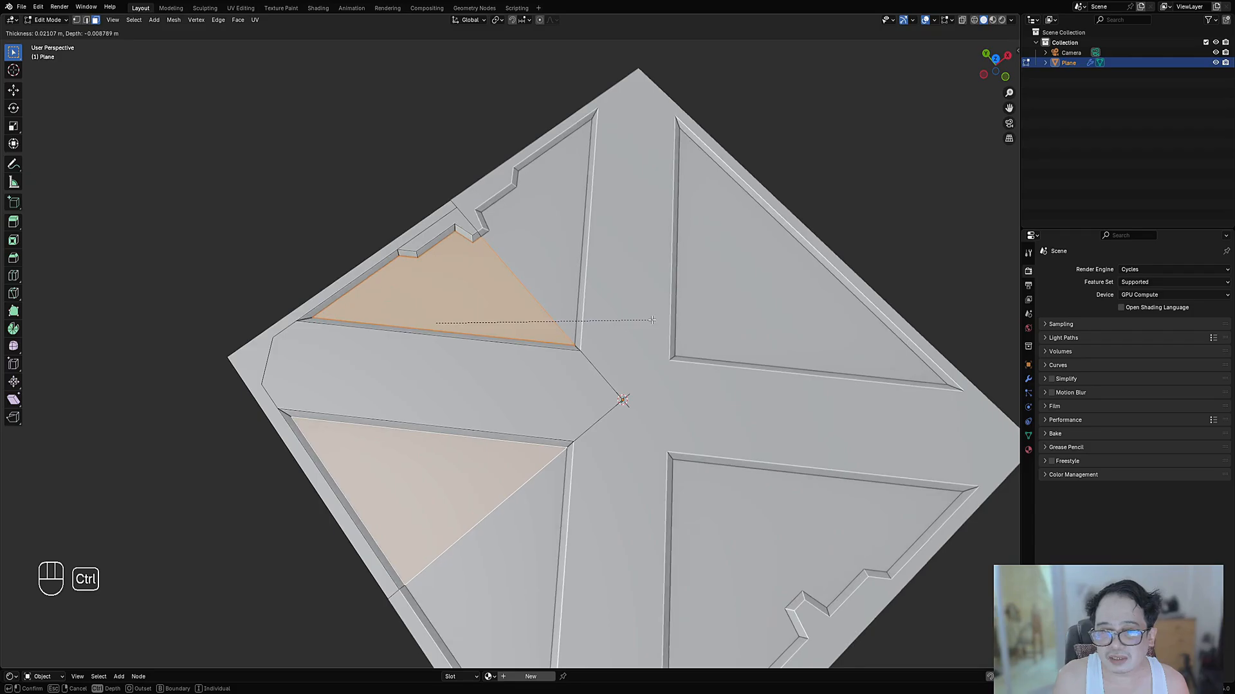
click(652, 319)
key(Tab)
scroll(681, 327, down, 4)
middle_drag(681, 327, 634, 356)
scroll(598, 333, up, 3)
key(Tab)
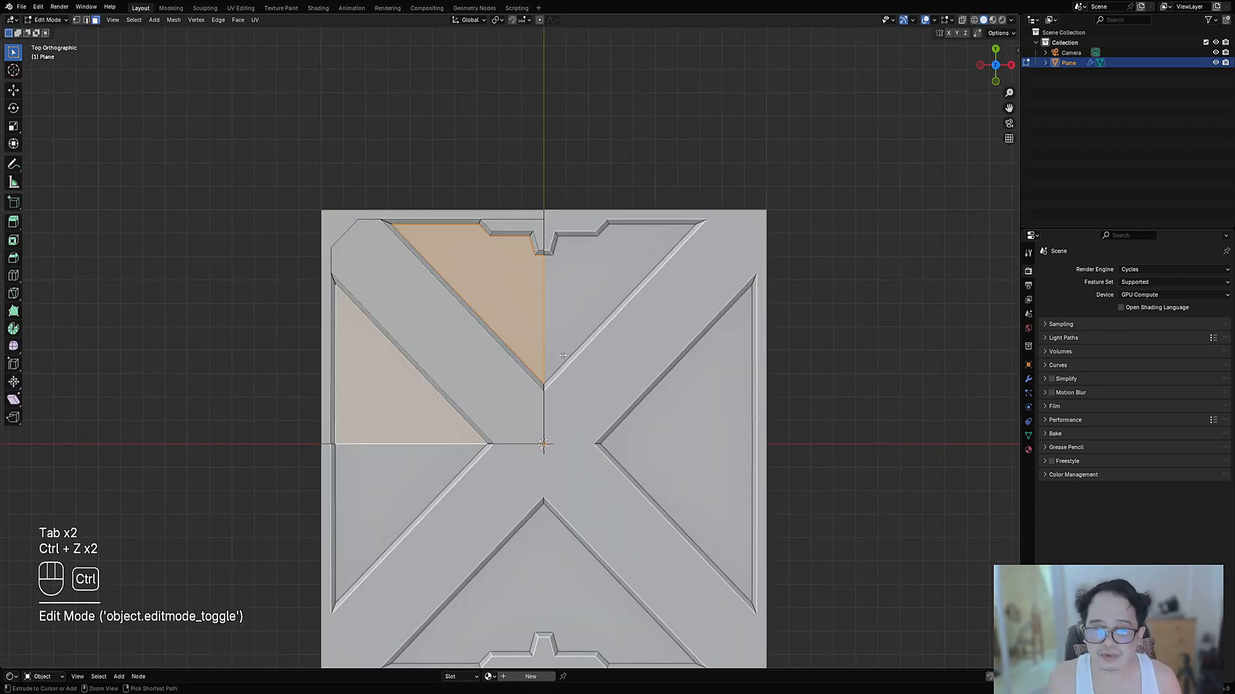
Step: Undo the inset on the two faces and clear the selection
key(ctrl+z)
key(alt+a)
shift+scroll(560, 331, down, 4)
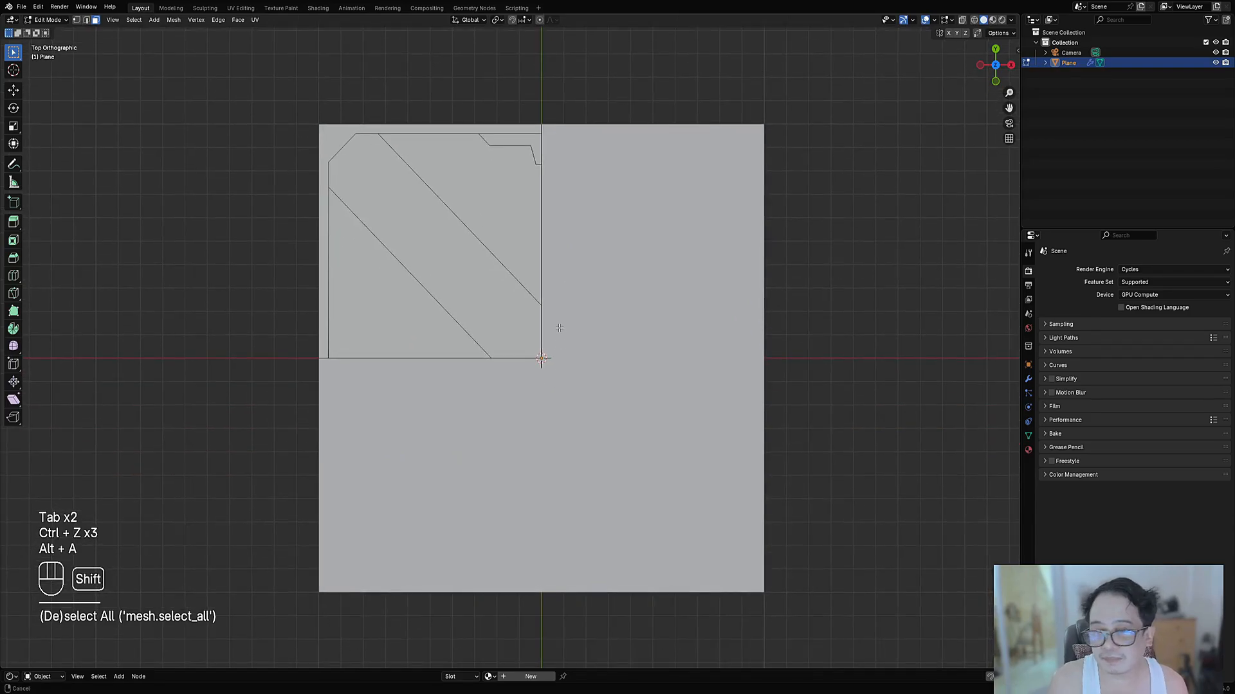
shift+scroll(553, 315, up, 2)
Step: Start Draw Cuts with the Box shape and apply a roughly square cut centred on the mirror centre
key(1)
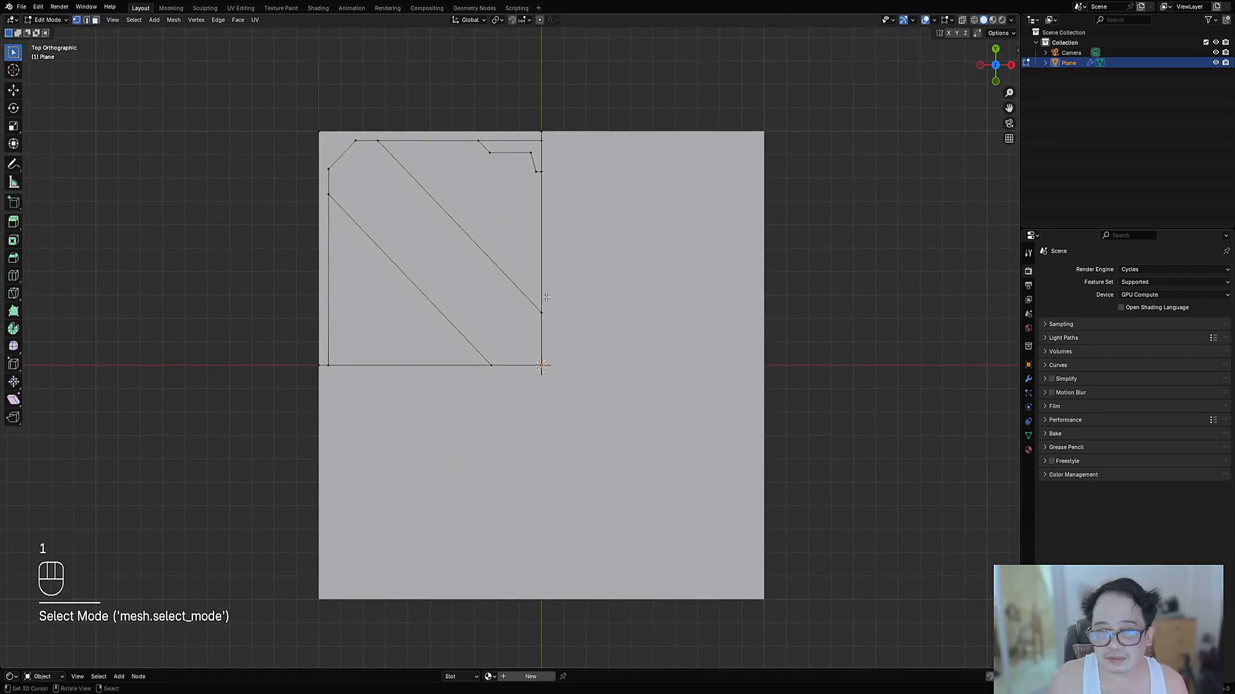
key(shift+ctrl+x)
click(545, 303)
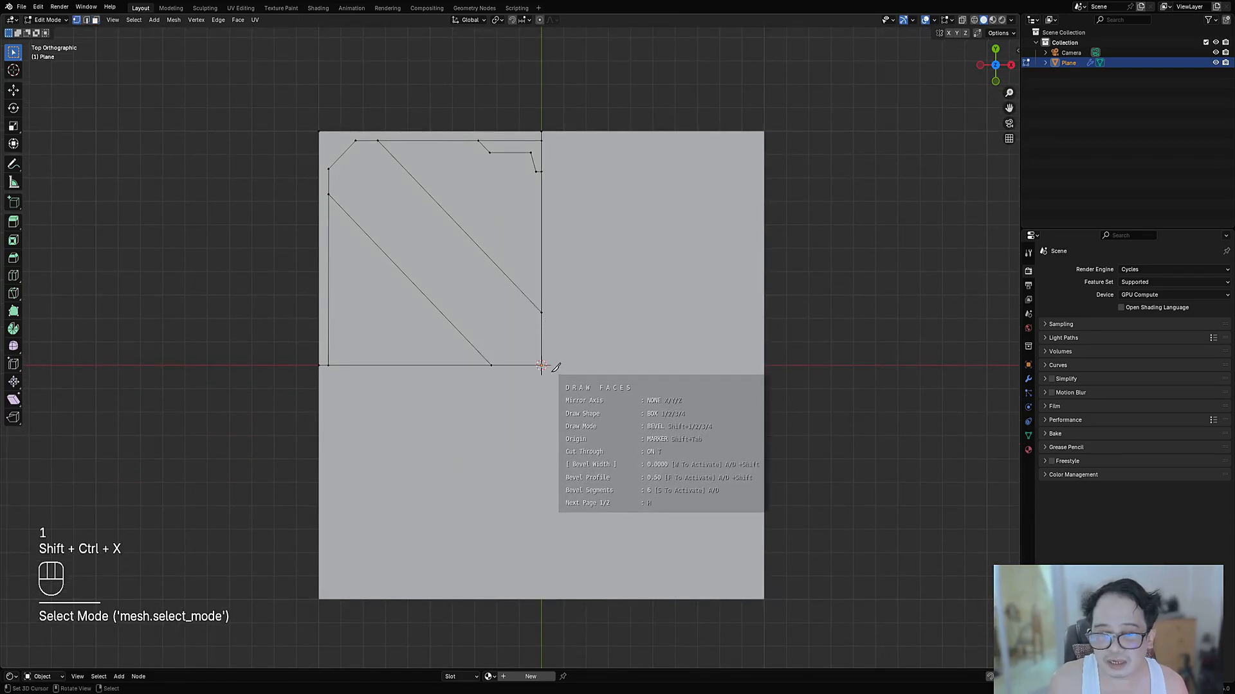
mouse_move(469, 257)
shift+mouse_down()
mouse_move(589, 386)
mouse_move(579, 367)
mouse_move(541, 361)
mouse_move(579, 450)
mouse_move(591, 426)
mouse_move(615, 469)
mouse_move(614, 458)
mouse_move(590, 474)
mouse_move(622, 460)
mouse_move(623, 447)
mouse_move(634, 453)
shift+mouse_up()
key(shift+c)
key(shift+g)
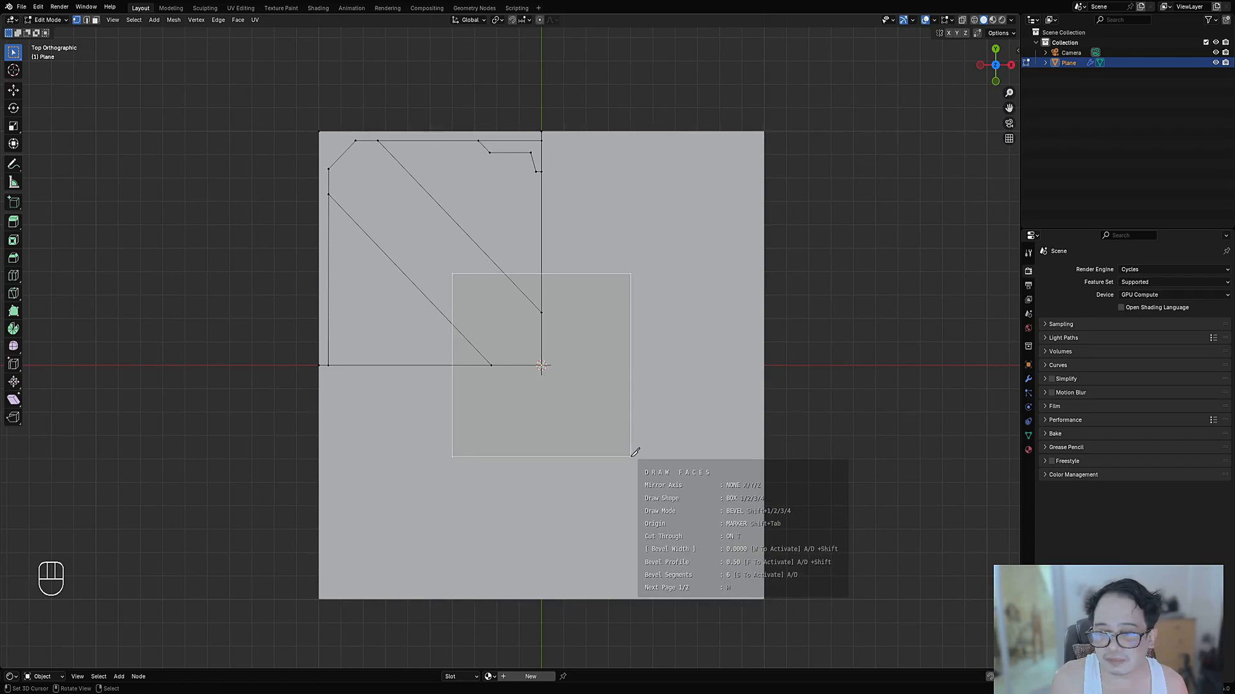
key(space)
Step: Dissolve the square cut's corner edges that lie inside the diagonal band
key(2)
click(510, 303)
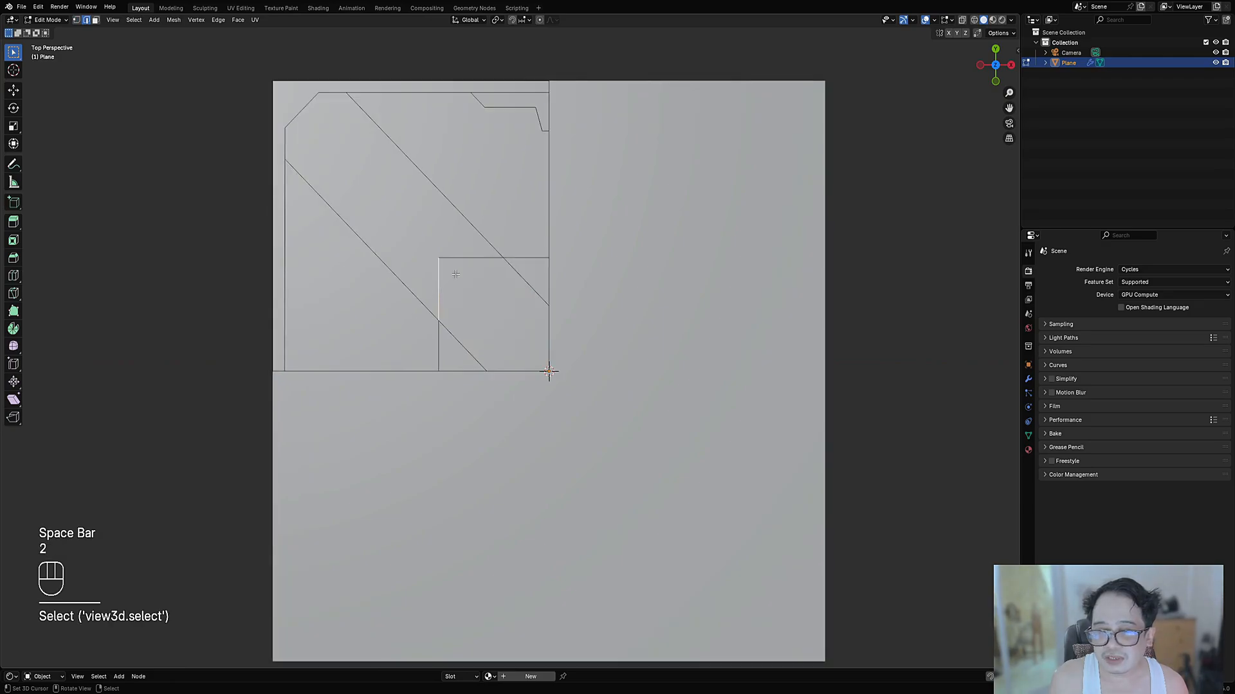
key(ctrl+x)
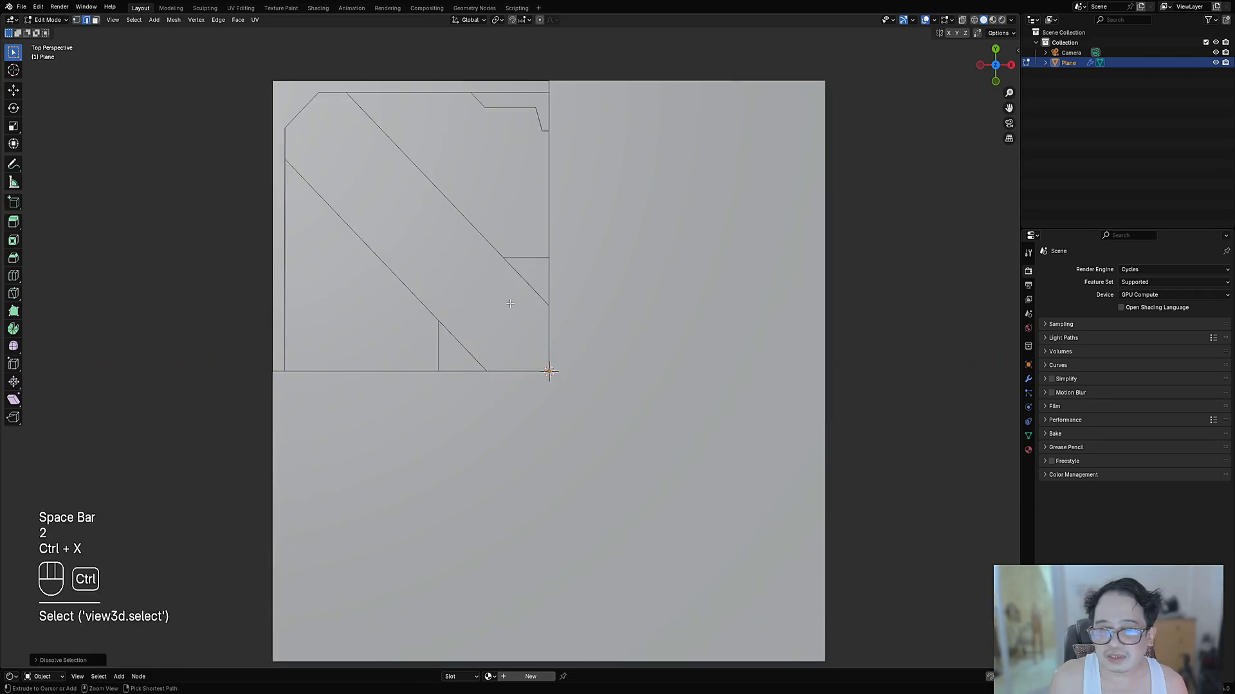
Step: Select the two trimmed faces on either side of the diagonal band and inset them about 0.013 m
key(3)
click(470, 206)
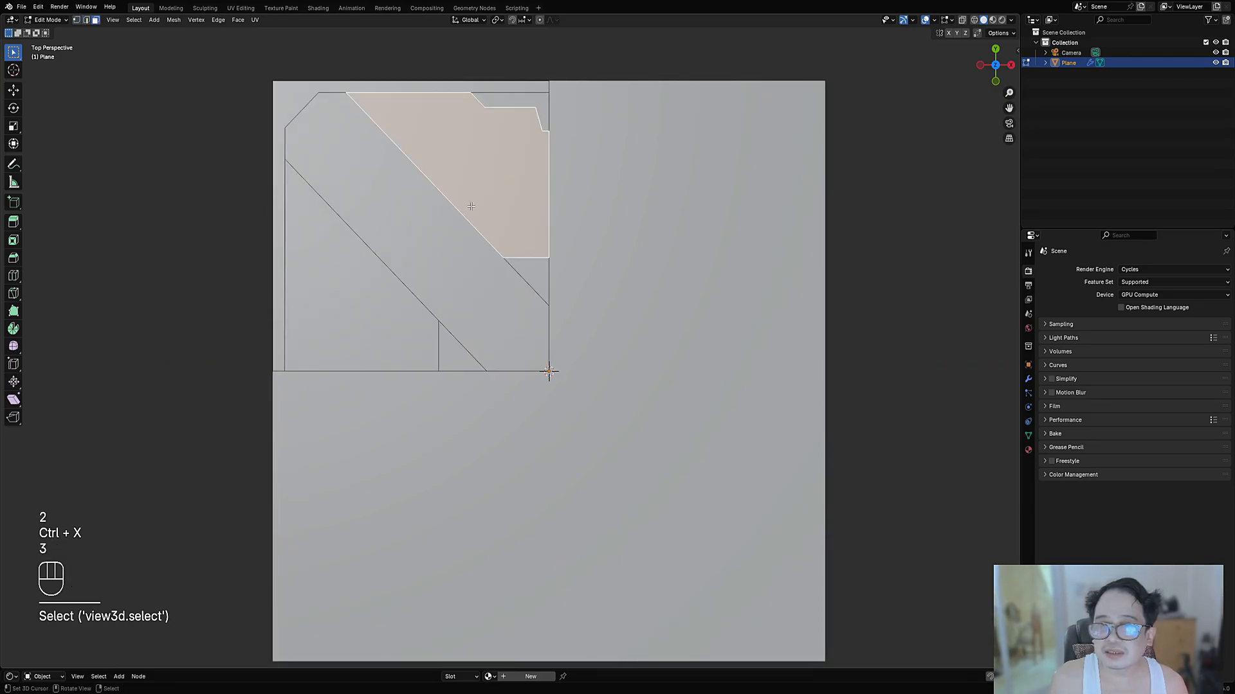
shift+click(386, 329)
scroll(605, 326, up, 1)
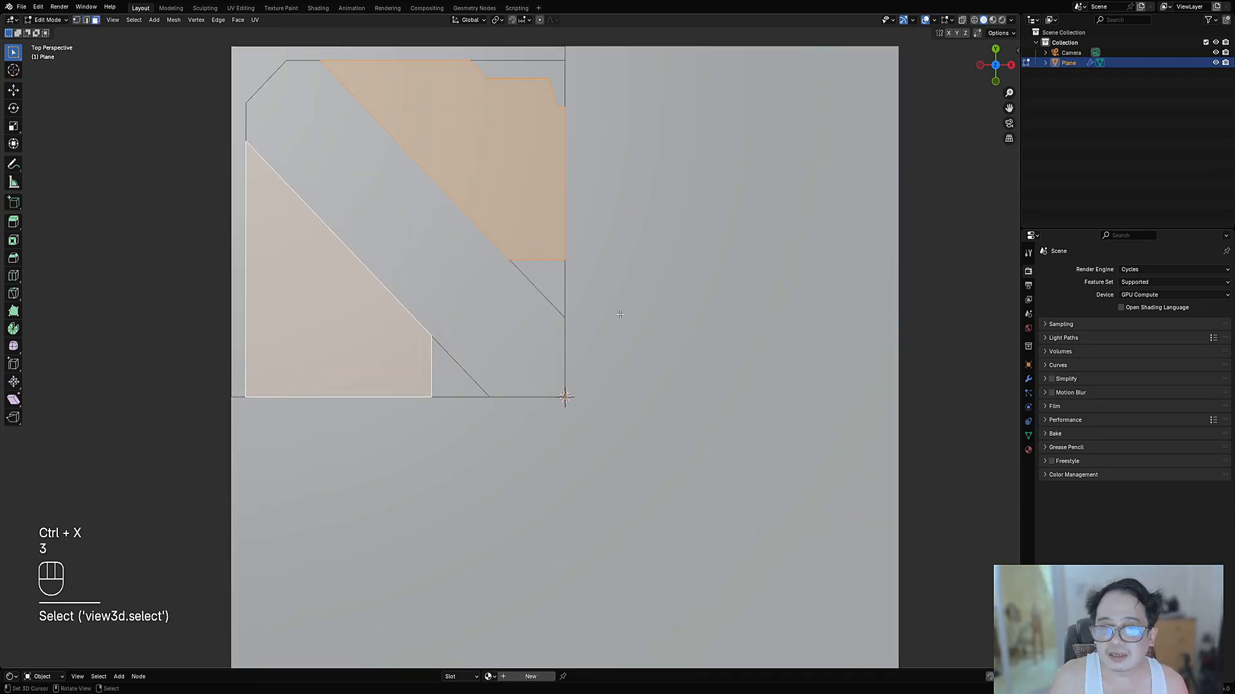
key(i)
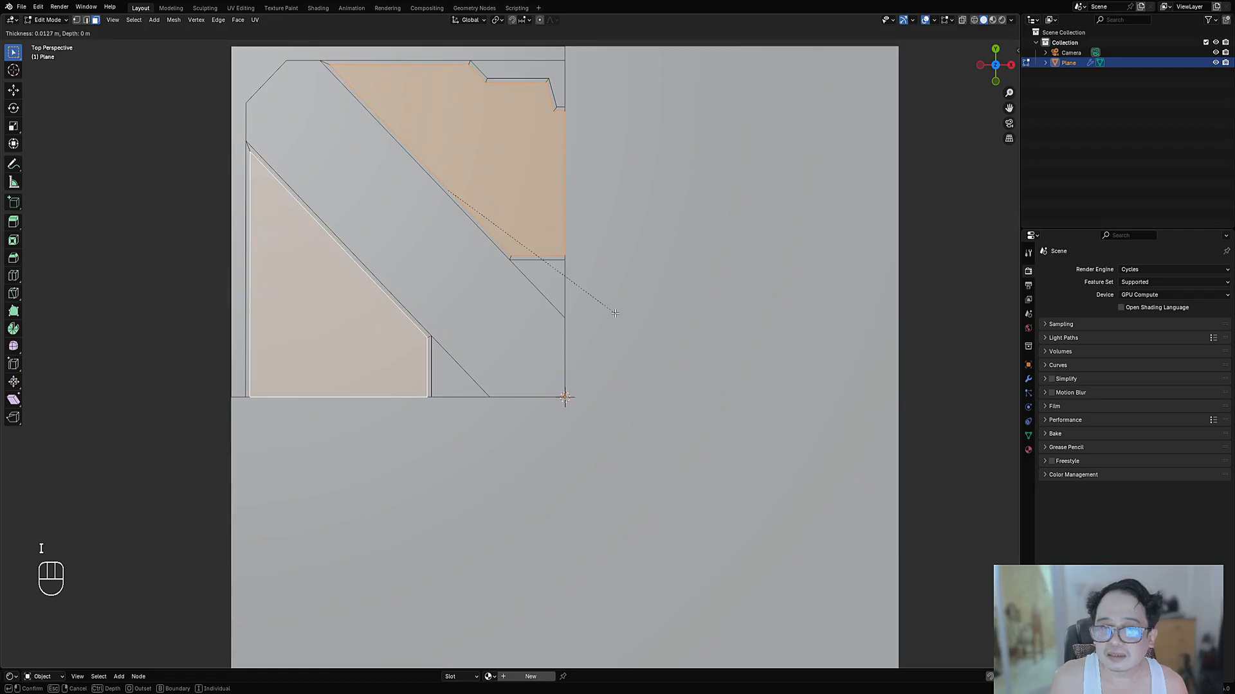
click(614, 312)
Step: Shrink the two inset faces inward to form recesses and inspect the mirrored panel in Object Mode
key(alt+s)
key(Tab)
scroll(557, 328, down, 5)
middle_drag(557, 328, 539, 315)
scroll(538, 315, up, 6)
key(Tab)
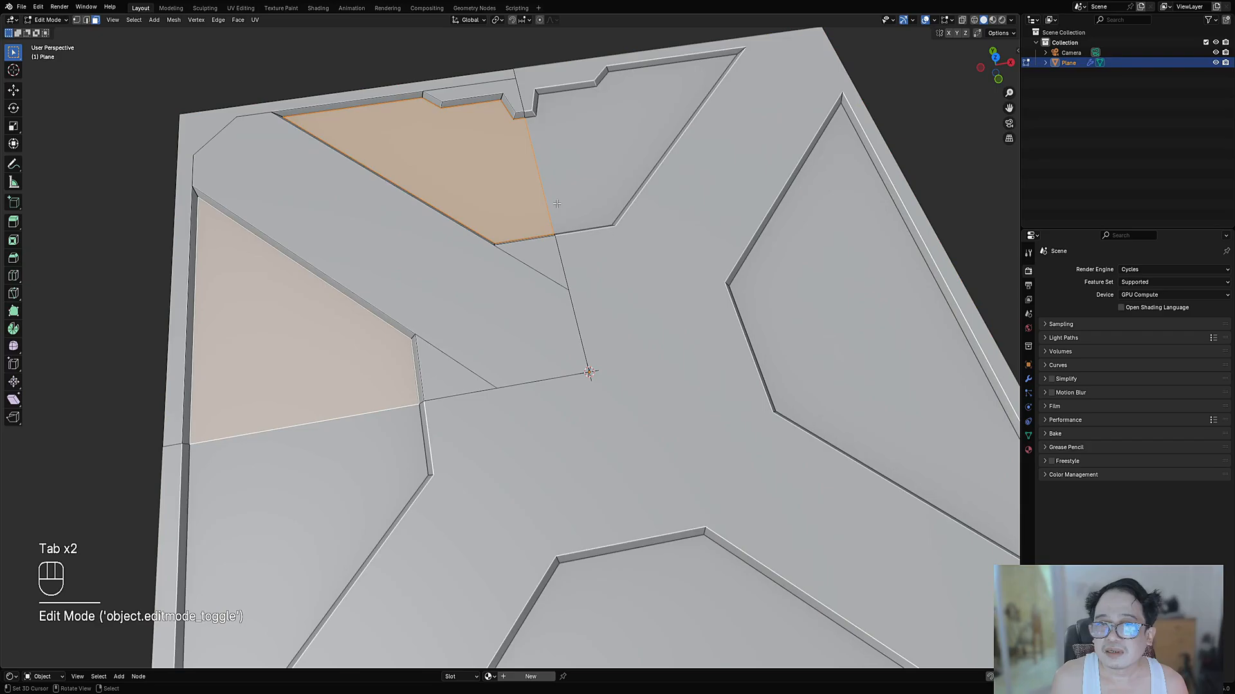
Step: Undo the recess depth and inset on the two trimmed faces beside the diagonal band and save the file
scroll(557, 207, down, 2)
middle_drag(557, 207, 426, 187)
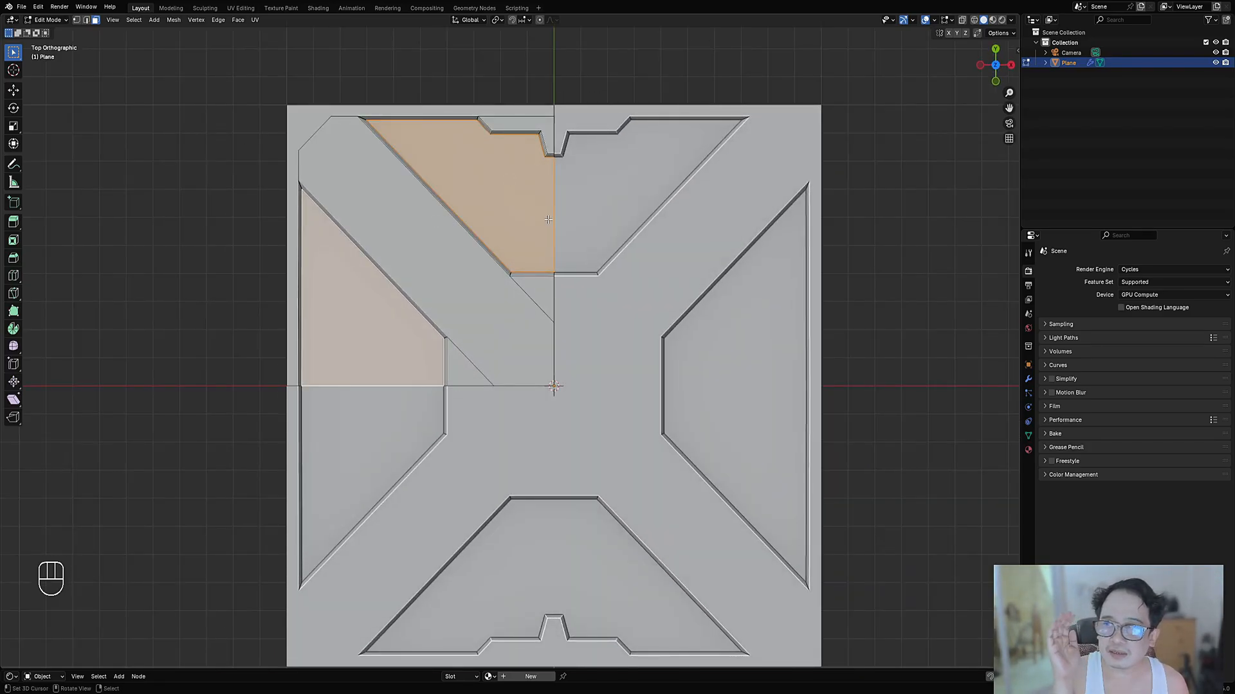
middle_drag(559, 275, 593, 228)
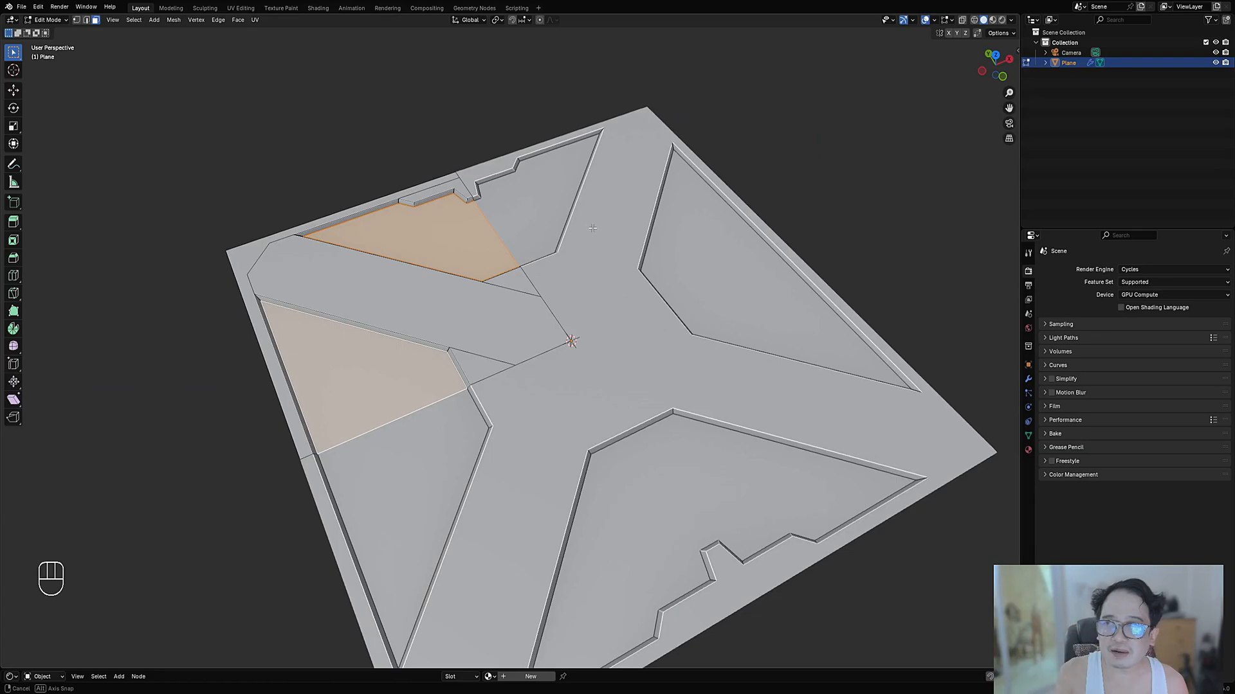
key(ctrl+z)
key(ctrl+z)
key(ctrl+z)
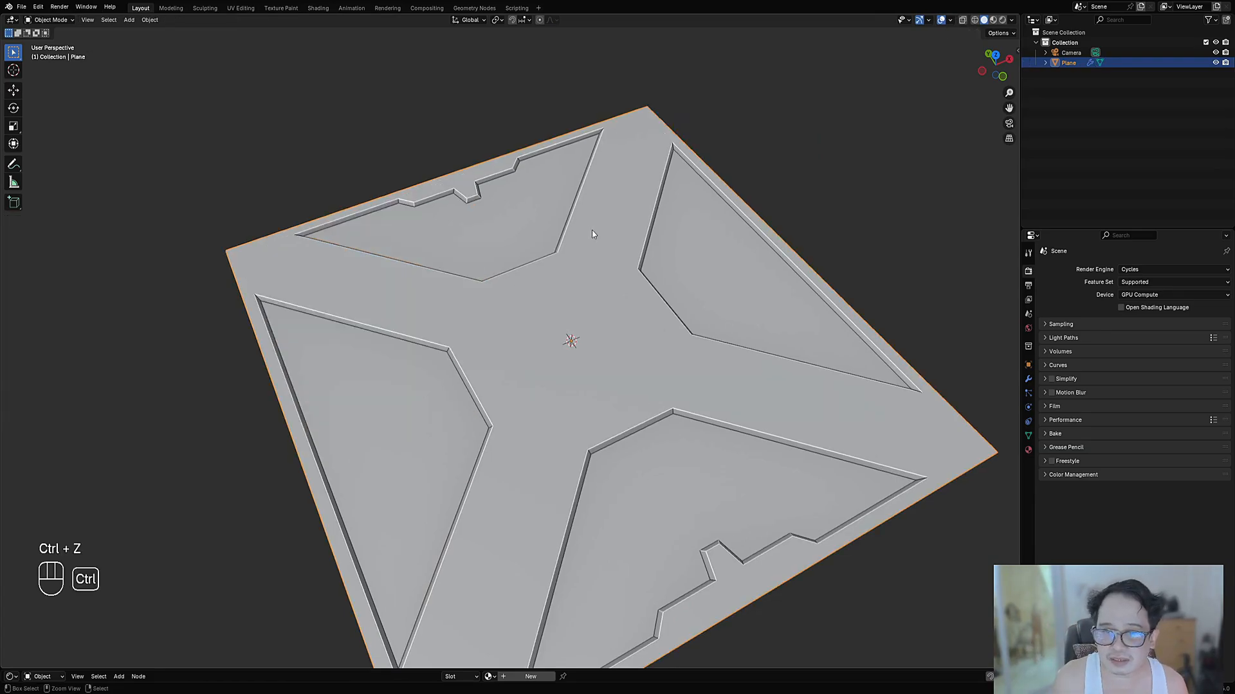
key(ctrl+s)
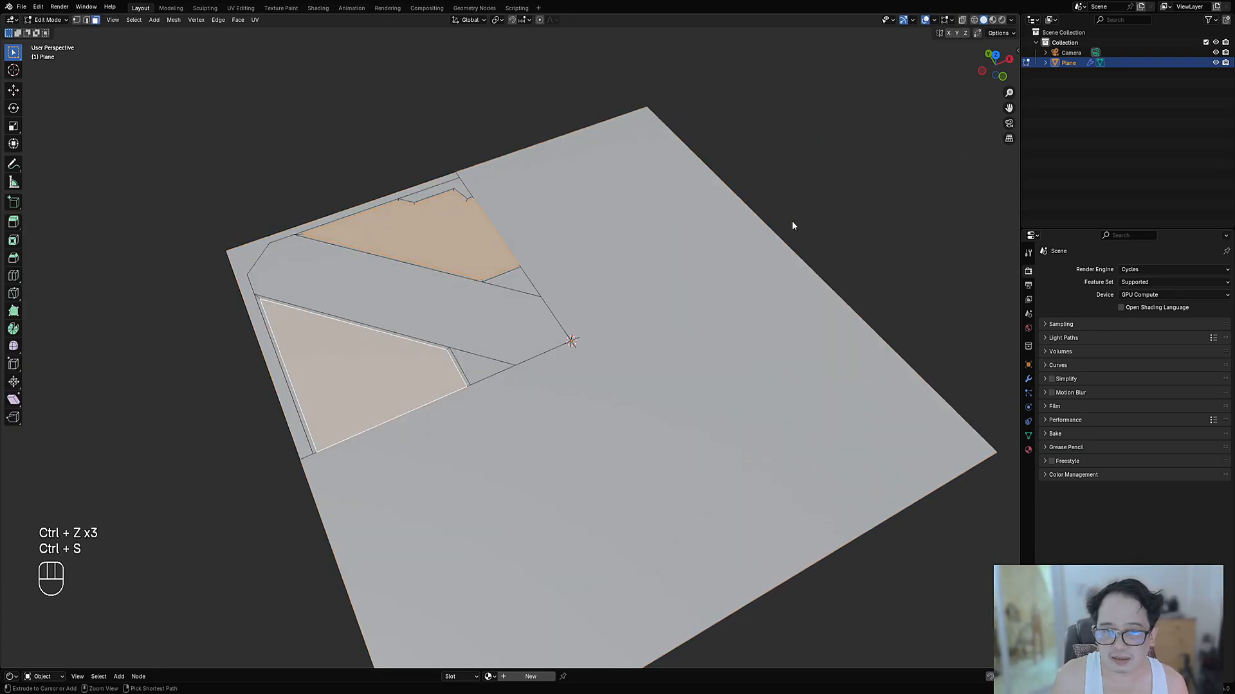
key(1)
key(ctrl+z)
key(ctrl+z)
key(ctrl+s)
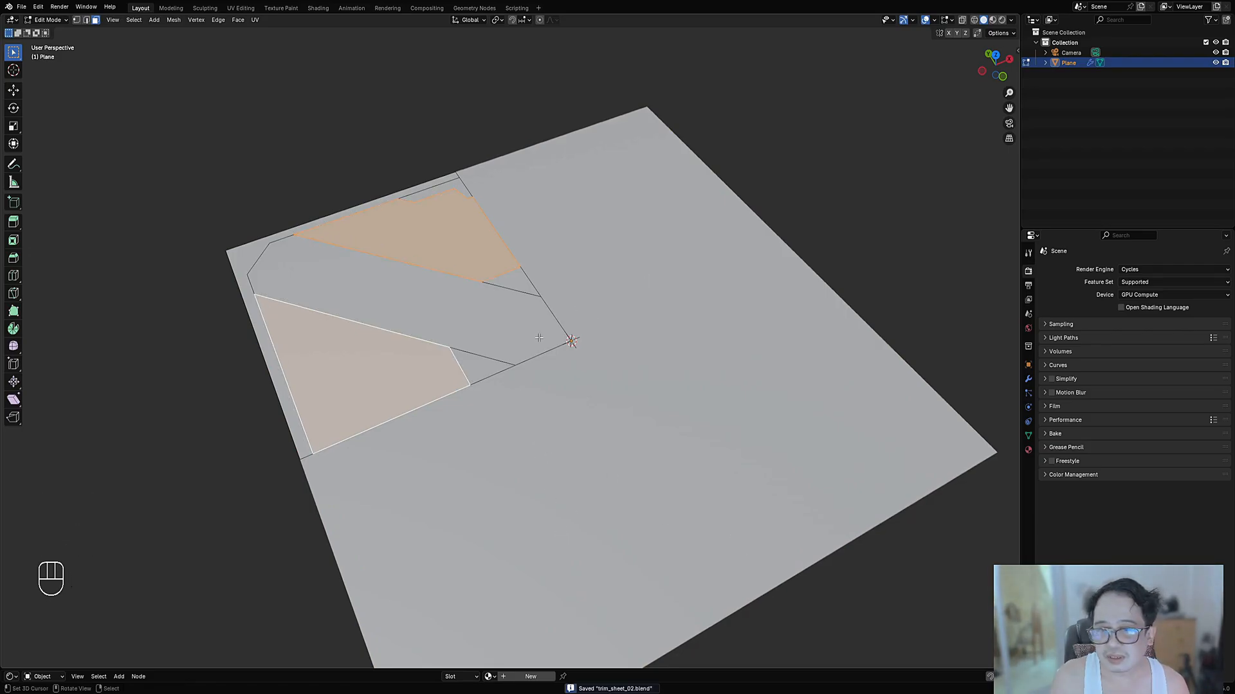
scroll(563, 317, up, 3)
key(i)
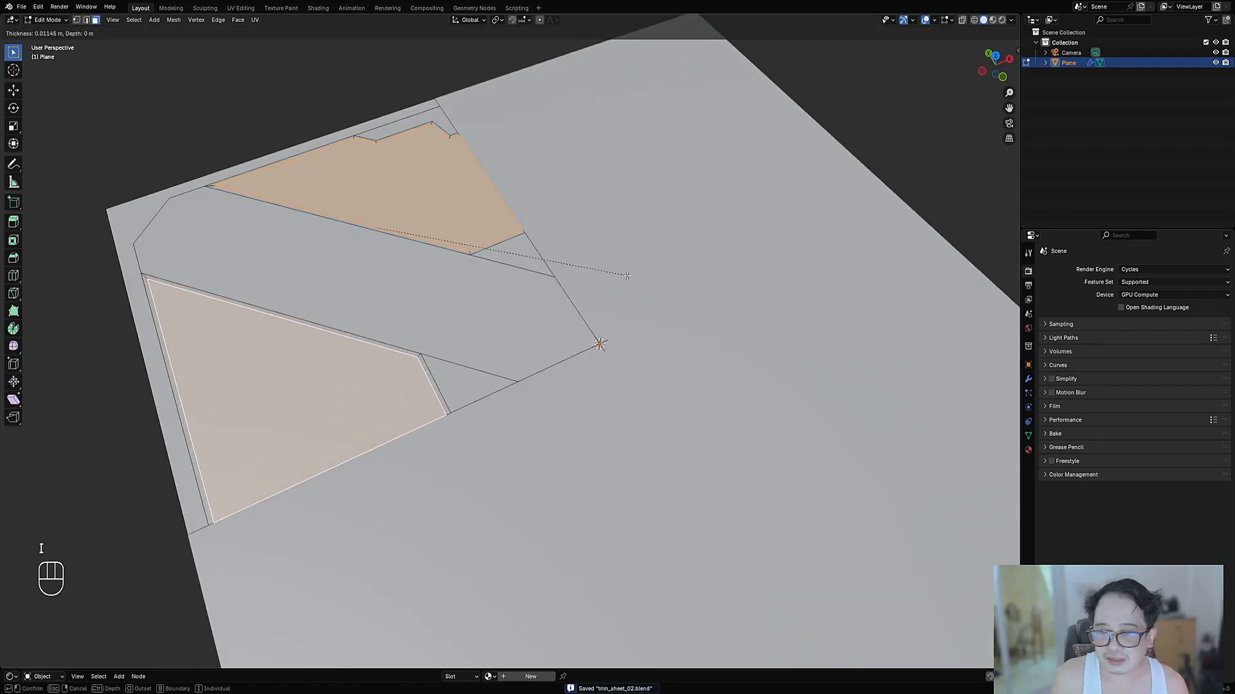
key(ctrl)
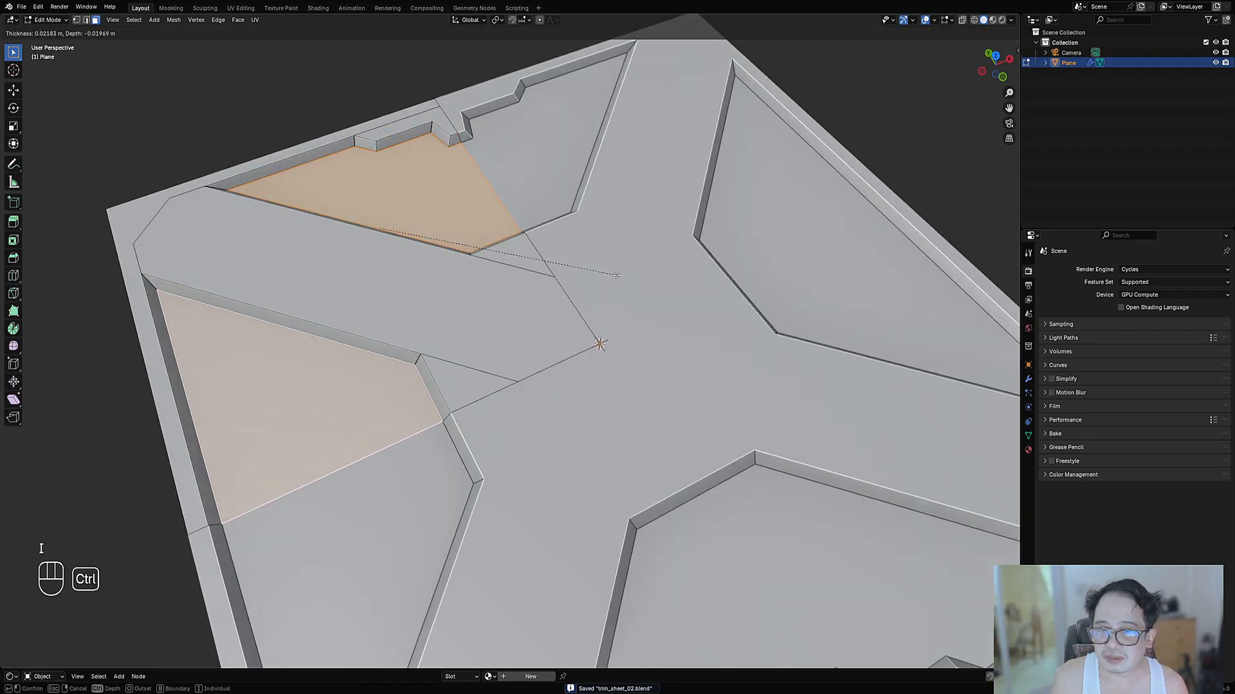
click(623, 275)
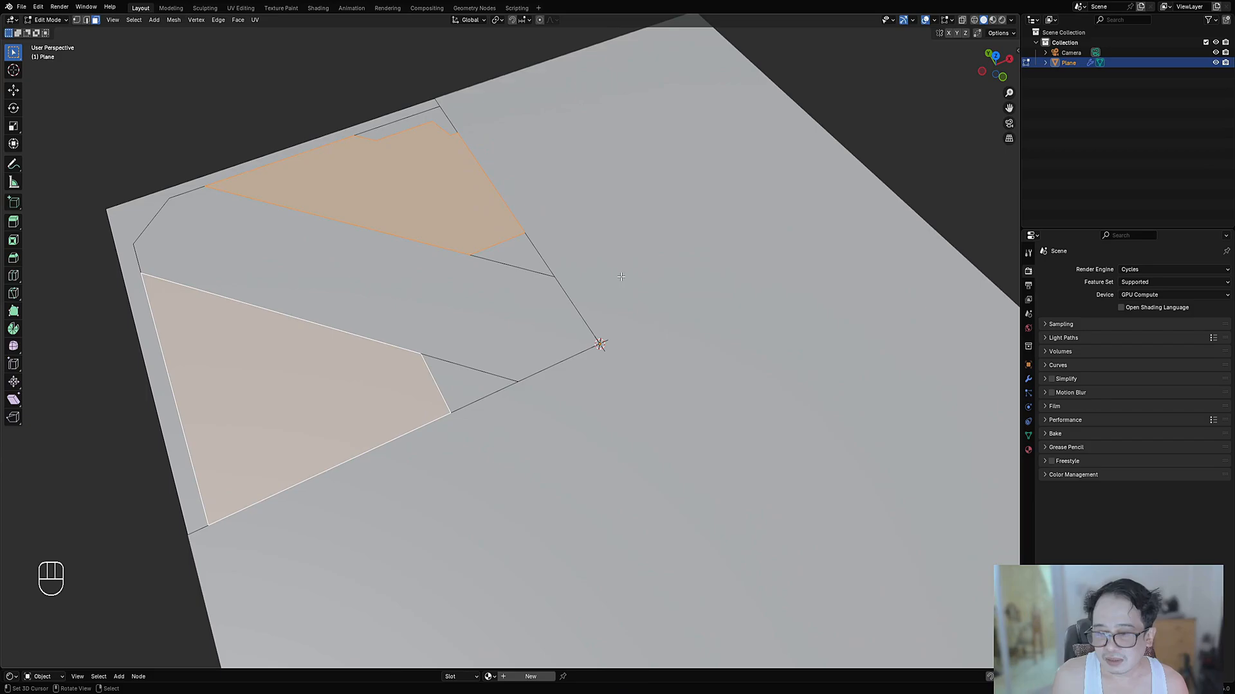
Step: Try a wider inset of about 0.031 m on the two trimmed faces, shrunk inward about 0.018 m, and inspect it in Object Mode
key(i)
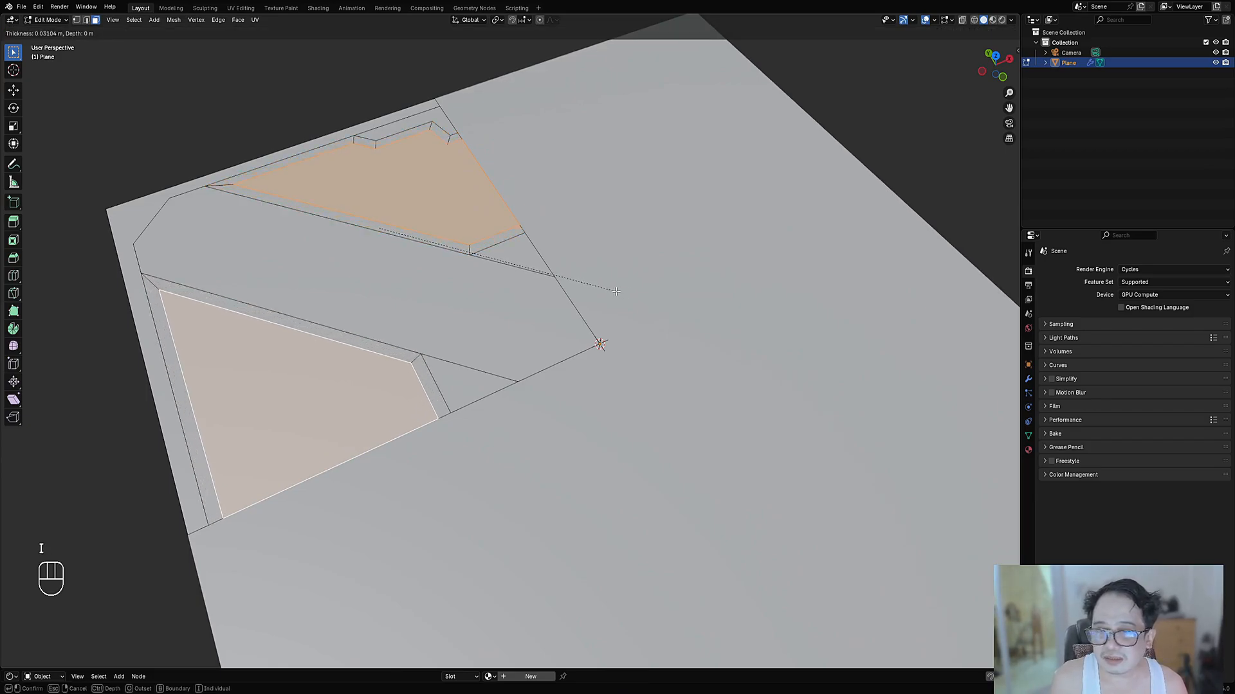
click(616, 292)
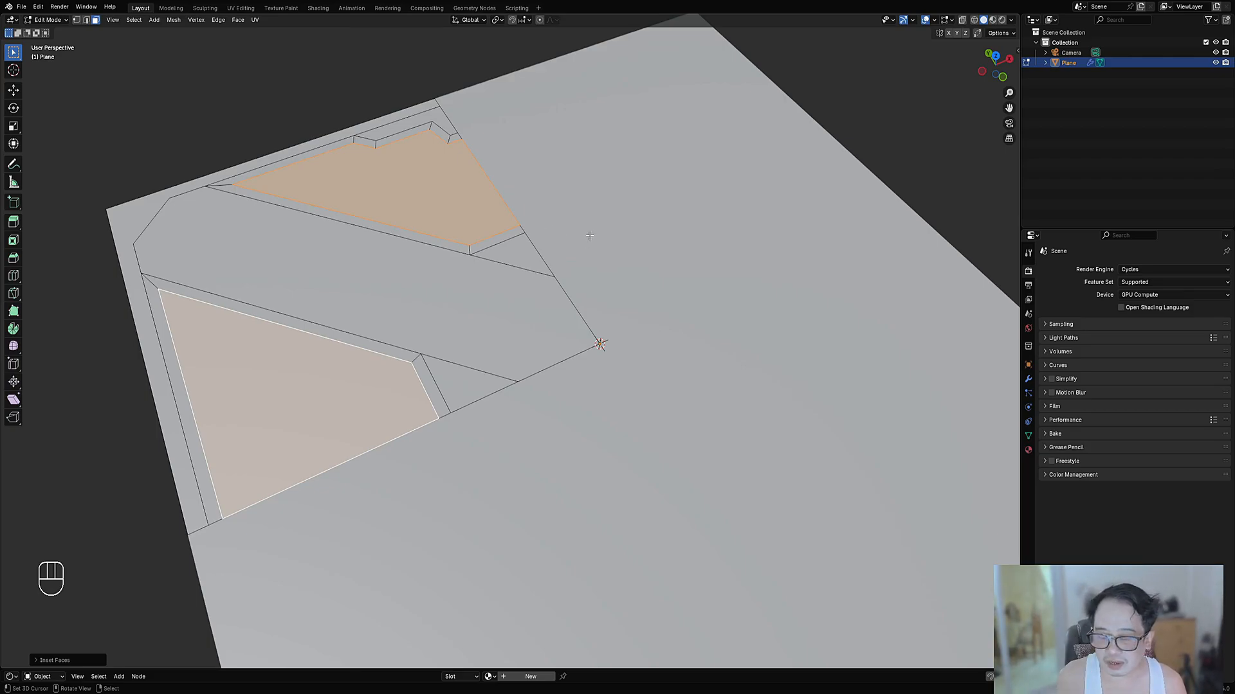
key(alt+s)
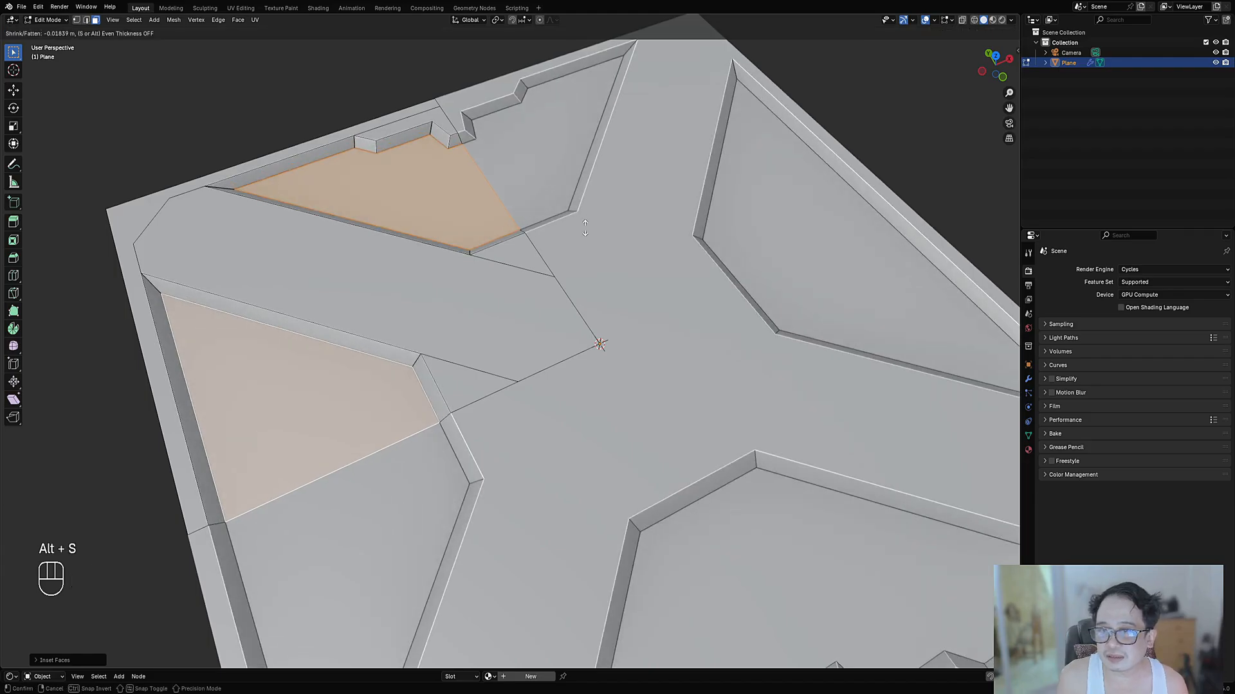
click(586, 228)
key(Tab)
scroll(602, 225, down, 4)
middle_drag(602, 225, 573, 277)
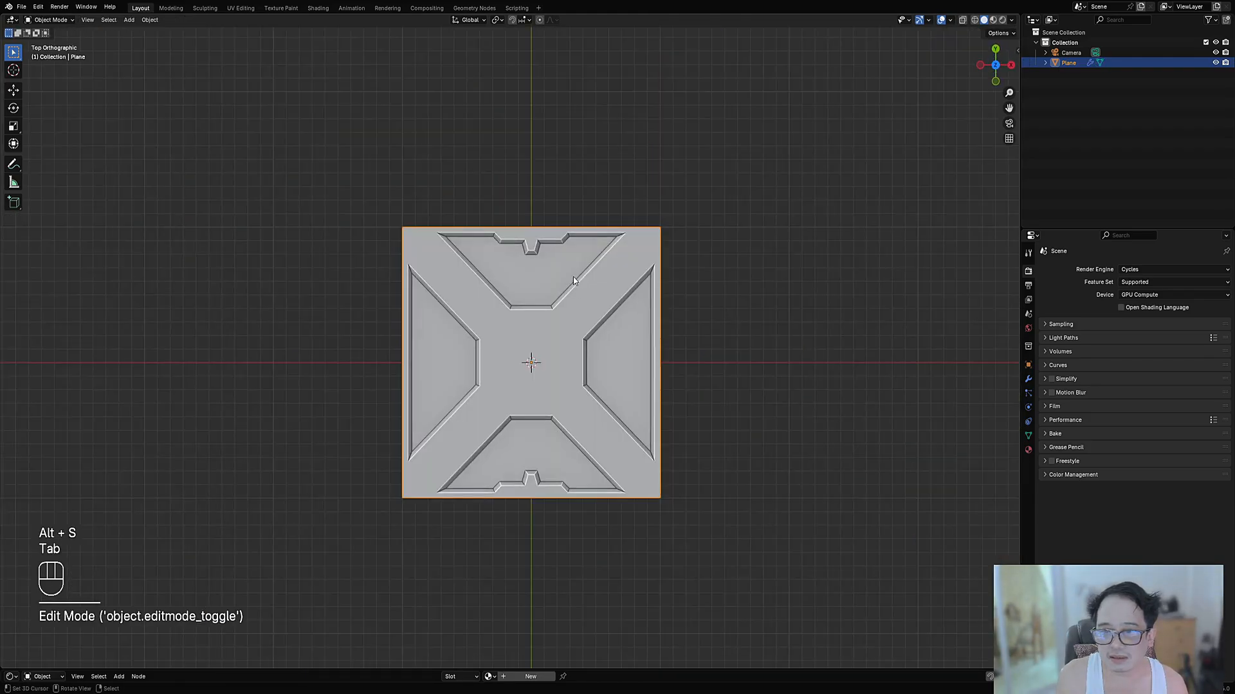
Step: Return to Edit Mode and undo the inward shrink and the wide inset of the two faces
key(Tab)
scroll(569, 270, up, 3)
key(ctrl+z)
key(ctrl+z)
key(ctrl+z)
key(ctrl+z)
Step: Inset the two trimmed faces about 0.015 m, shrink them inward to form recesses, and inspect the mirrored panel in Object Mode
scroll(569, 270, up, 1)
shift+middle_drag(572, 235, 582, 317)
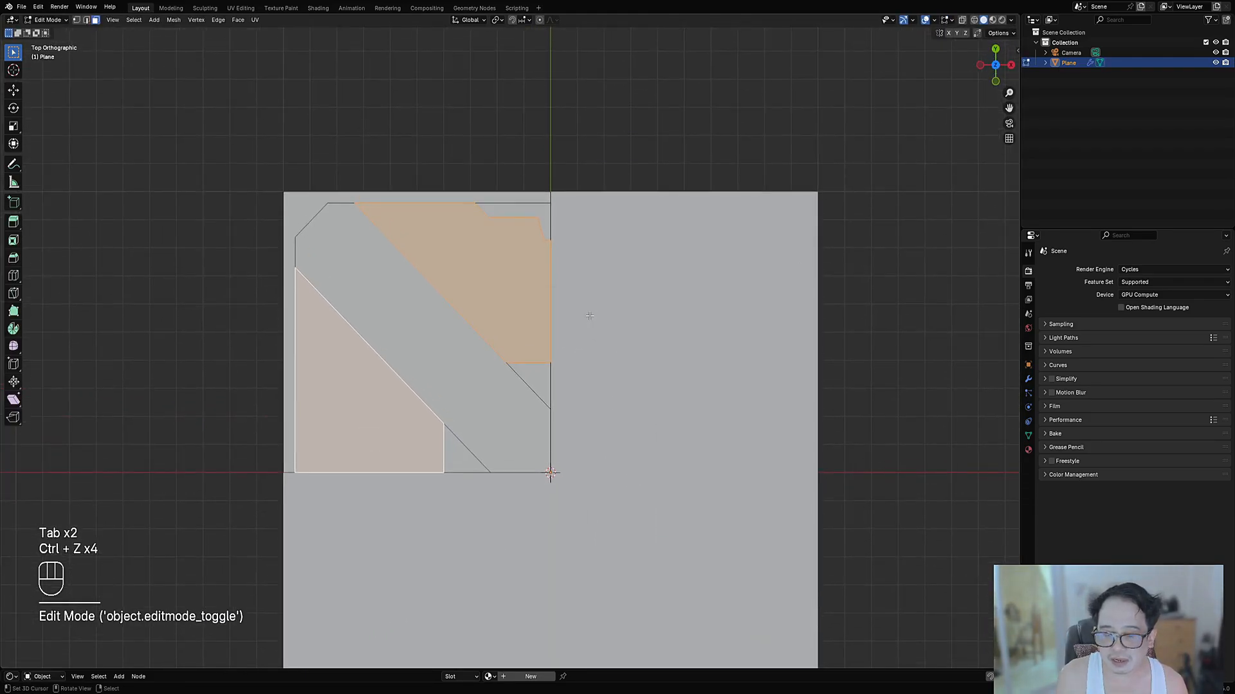
scroll(582, 315, up, 2)
key(i)
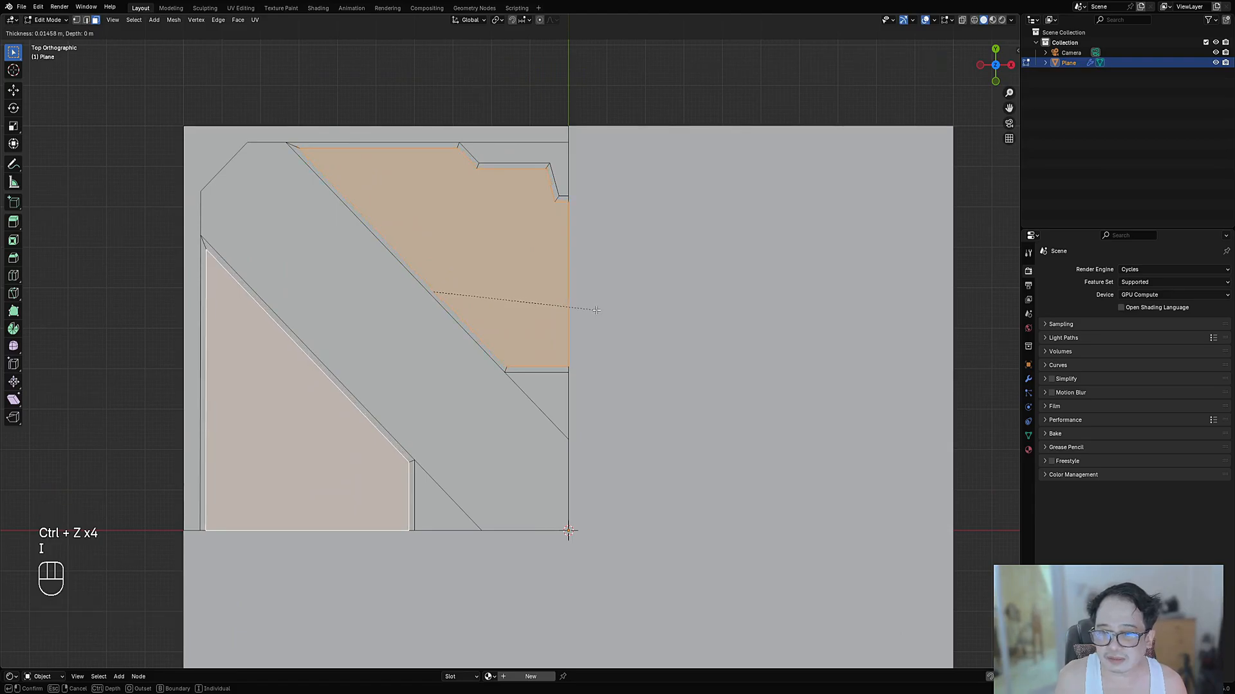
click(596, 310)
key(alt+s)
click(595, 314)
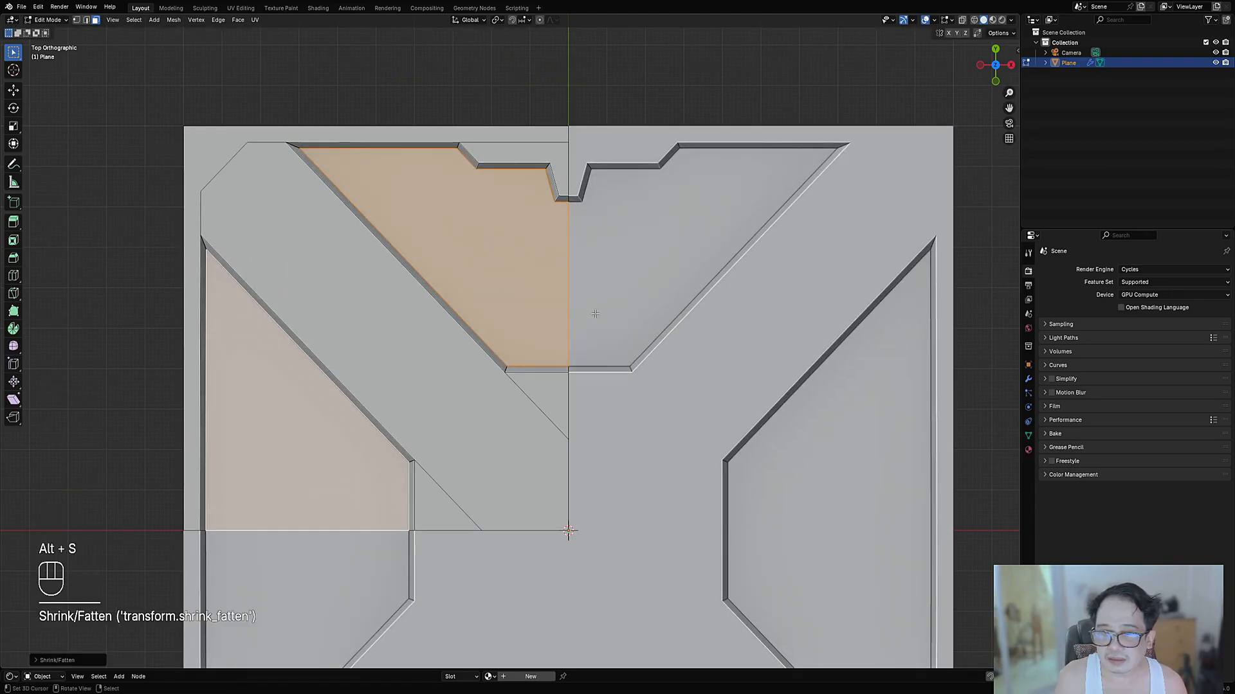
key(Tab)
scroll(557, 295, down, 6)
scroll(575, 404, up, 5)
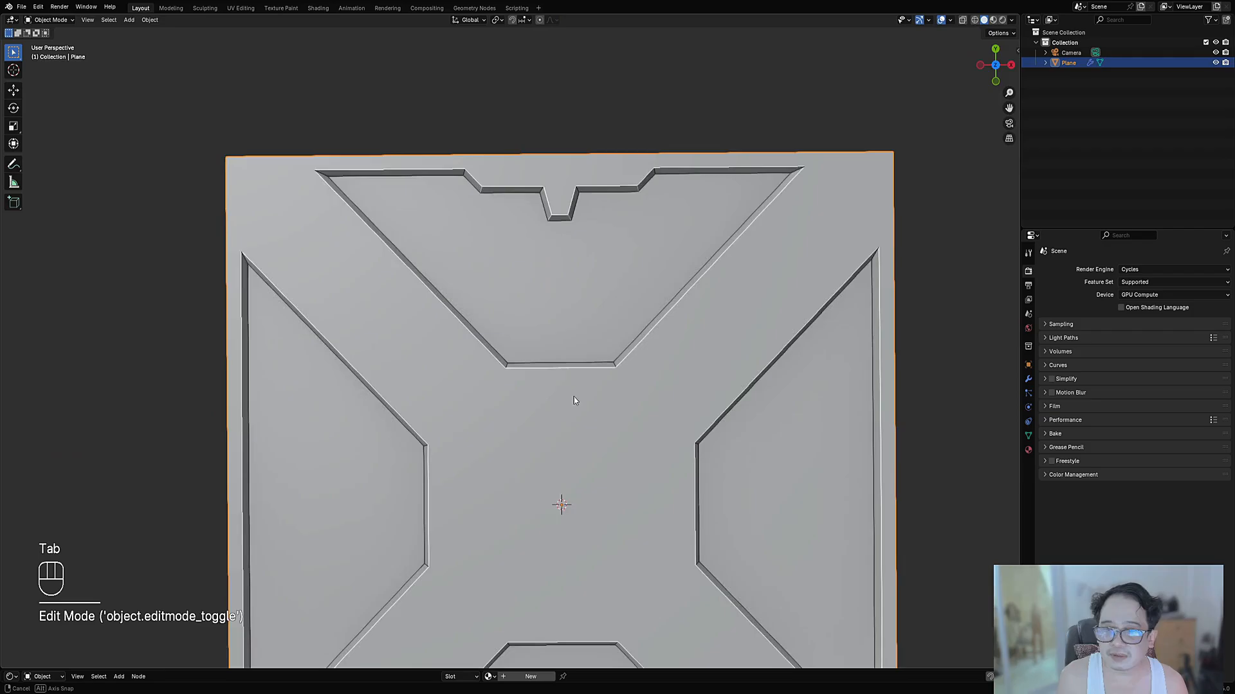
mouse_move(573, 396)
middle_down()
mouse_move(576, 346)
mouse_move(582, 386)
mouse_move(568, 395)
middle_up()
scroll(565, 376, down, 7)
Step: Select both recess floor faces and cut across their outer corners at 45° with a polygonal Draw Cuts shape
key(Tab)
scroll(509, 341, up, 4)
key(alt+a)
shift+middle_drag(419, 371, 538, 399)
scroll(505, 382, up, 2)
key(3)
click(494, 368)
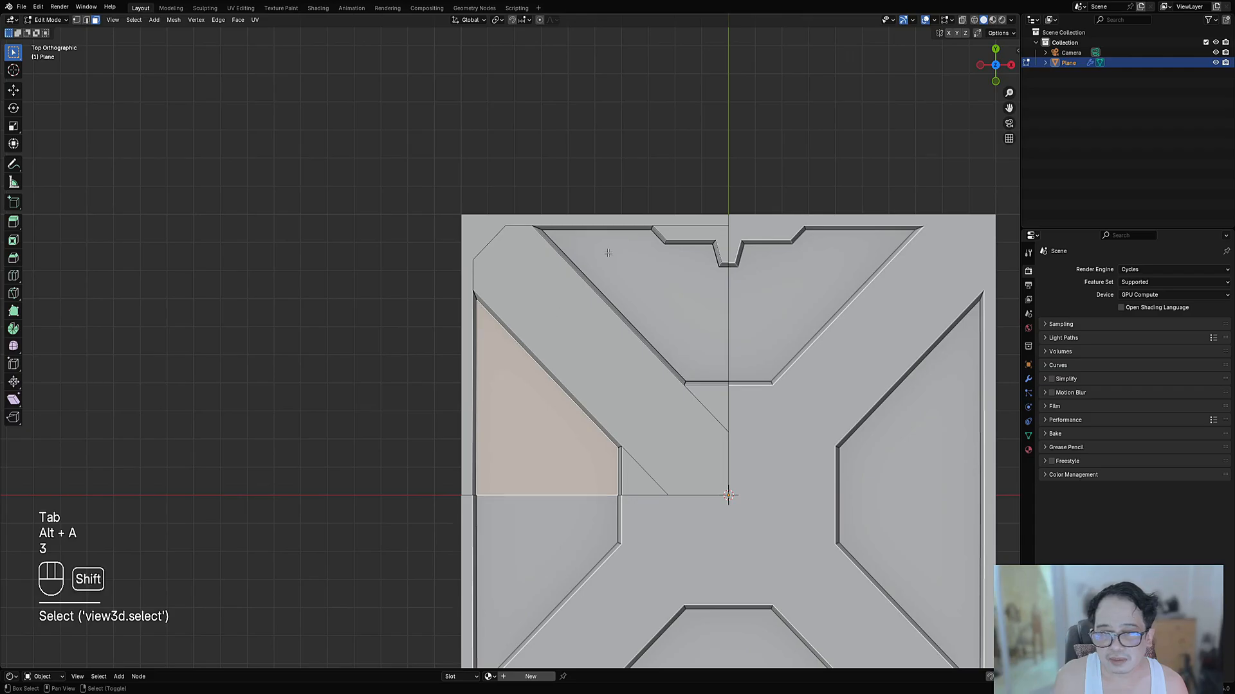
shift+click(608, 253)
shift+middle_drag(607, 260, 594, 343)
scroll(594, 344, up, 3)
key(ctrl+shift+x)
click(580, 284)
scroll(596, 272, down, 2)
key(2)
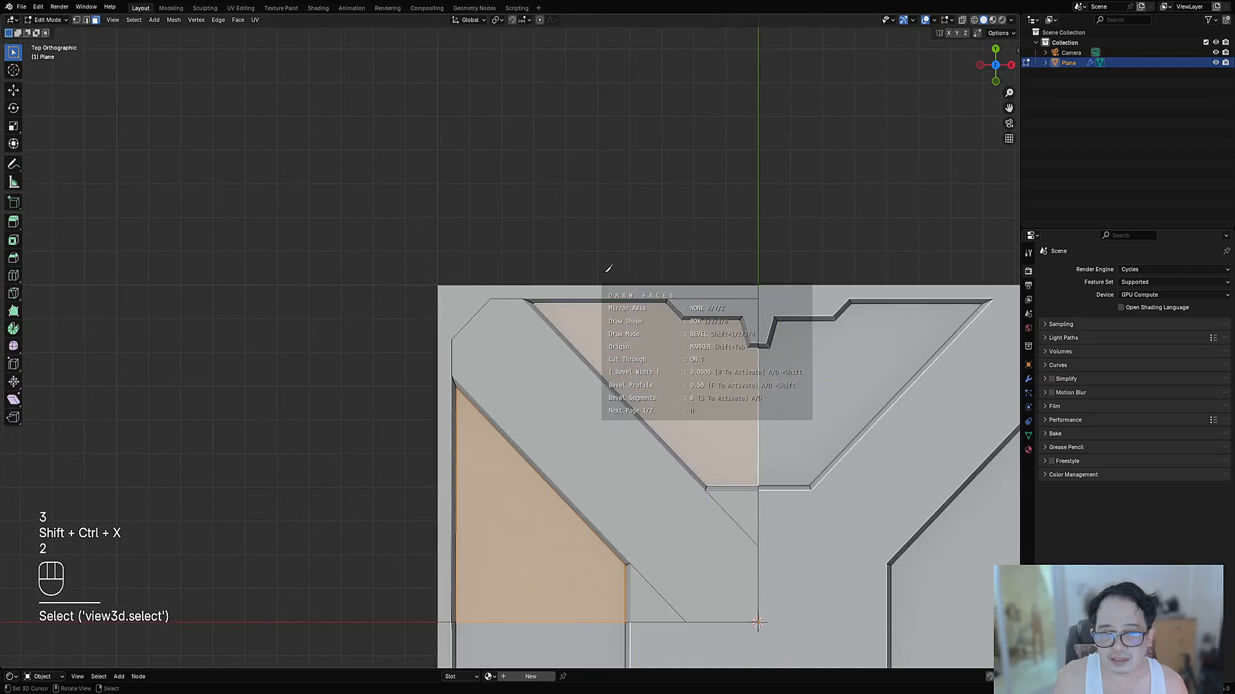
click(636, 259)
shift+click(410, 497)
shift+click(389, 127)
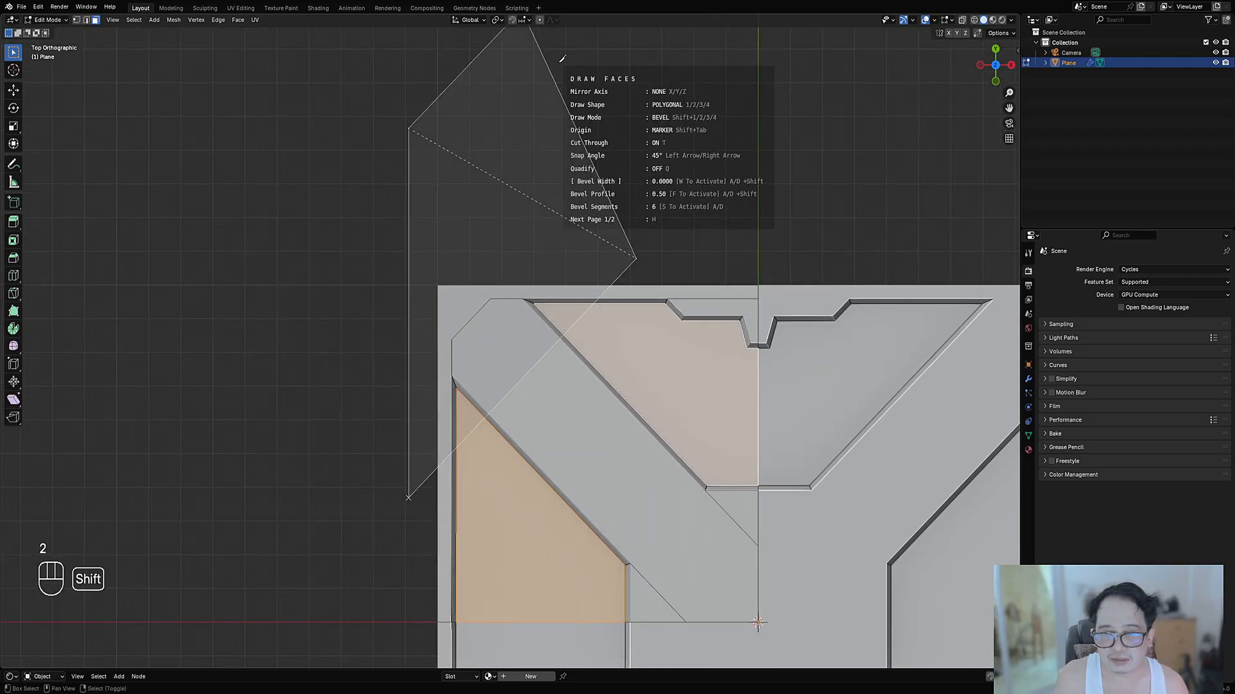
key(shift+space)
Step: Inset the two small corner triangles slightly, shrink them inward into pockets, and inspect the result in Object Mode
key(3)
scroll(595, 232, up, 3)
key(i)
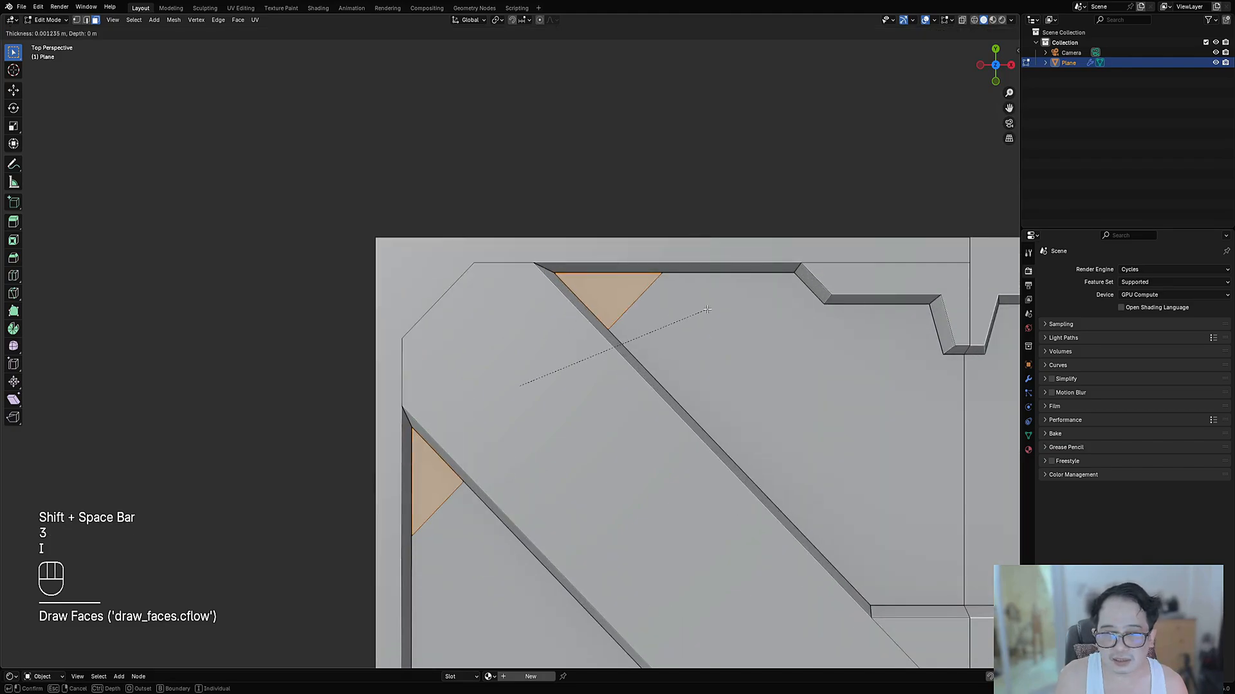
click(701, 309)
key(alt+s)
click(627, 328)
key(Tab)
scroll(624, 334, down, 5)
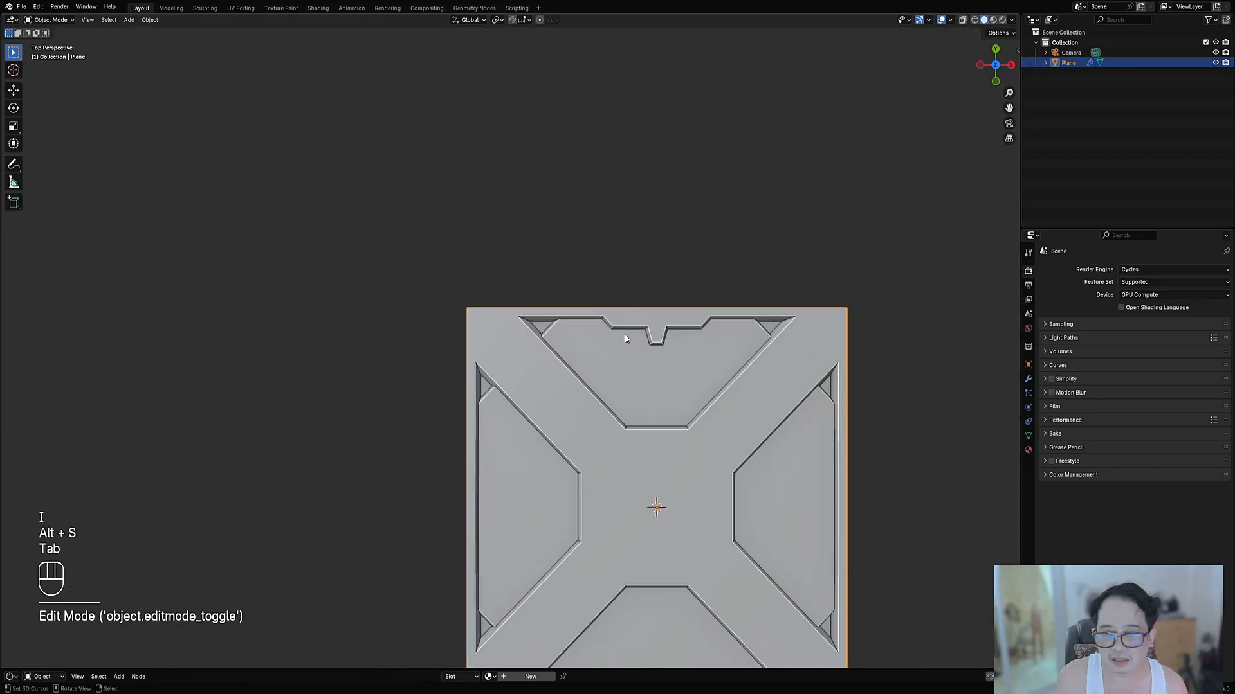
scroll(589, 323, up, 5)
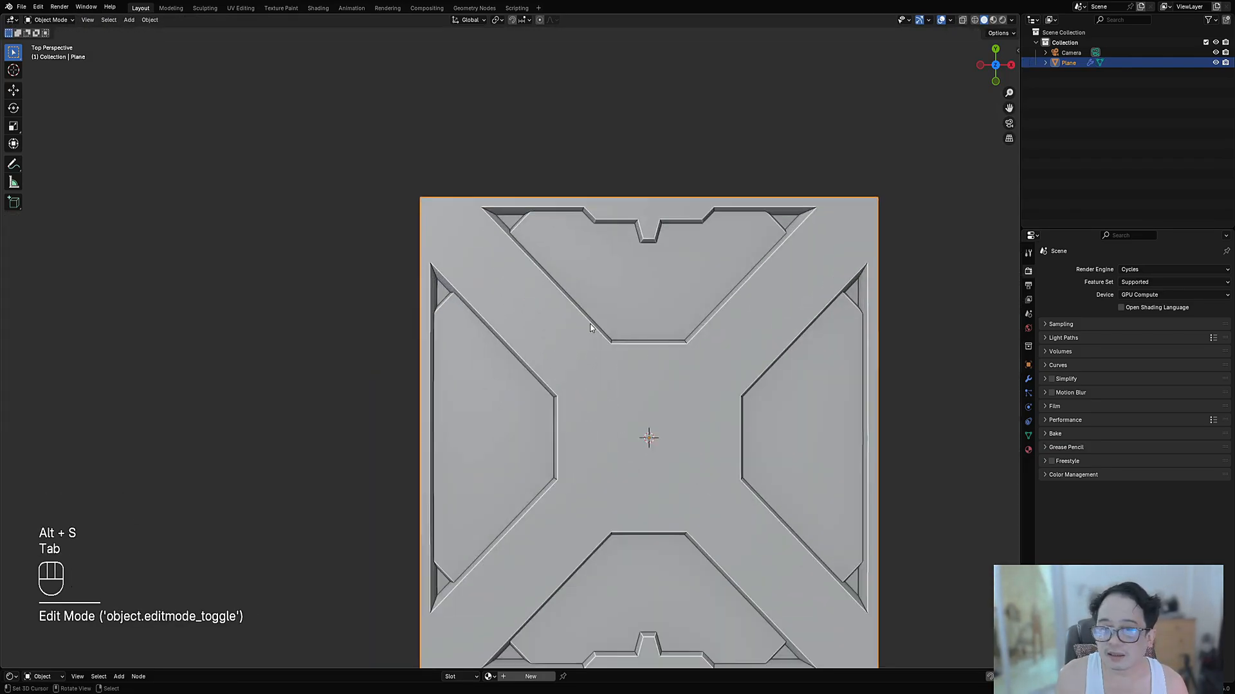
Step: Select only the upper recess floor face in Edit Mode and save the file
key(Tab)
key(alt+a)
click(580, 295)
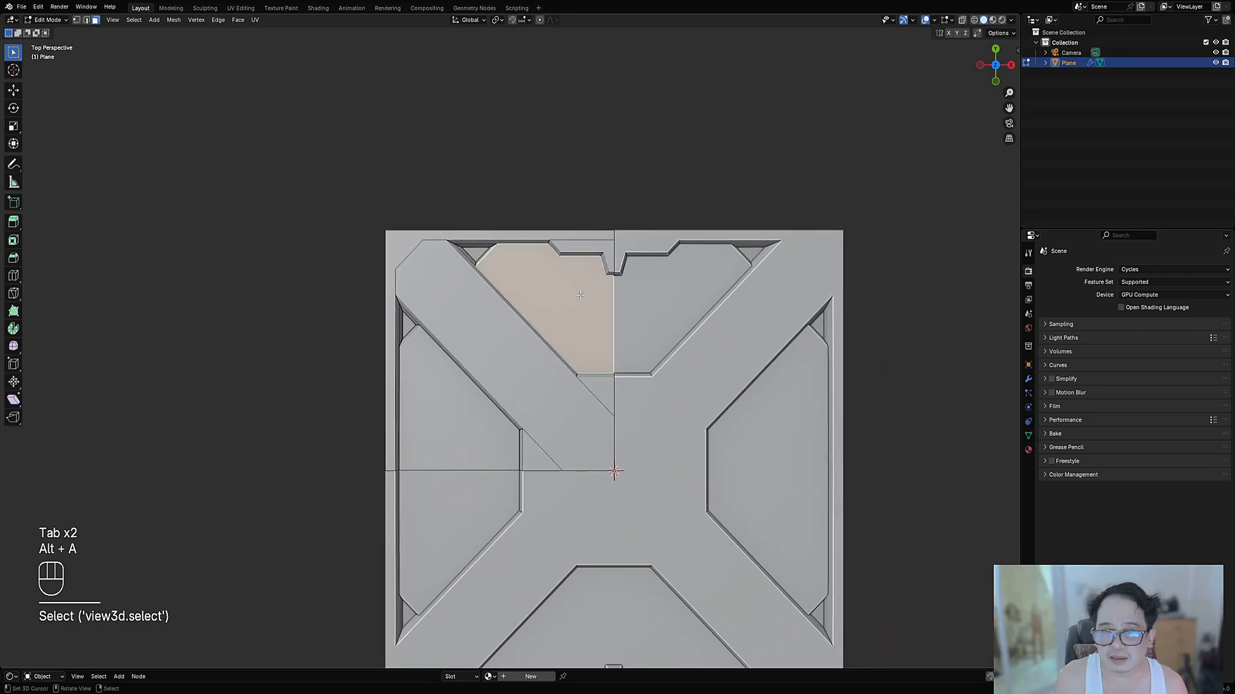
key(ctrl+s)
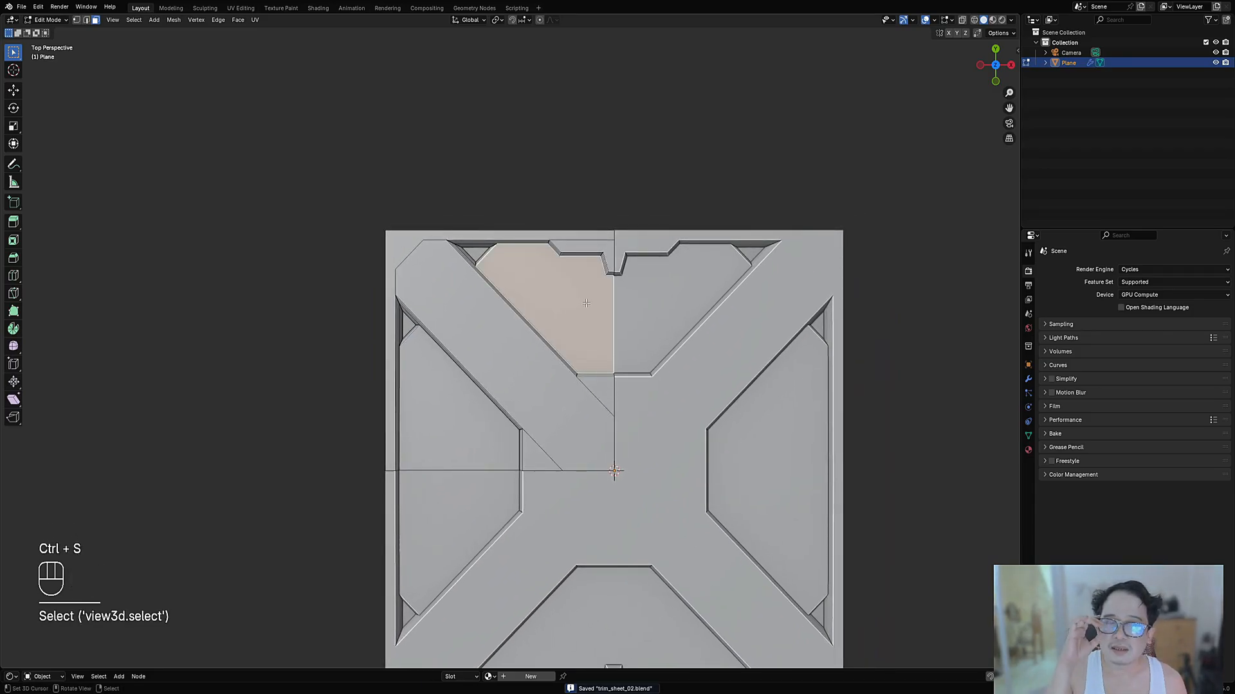
scroll(588, 298, up, 4)
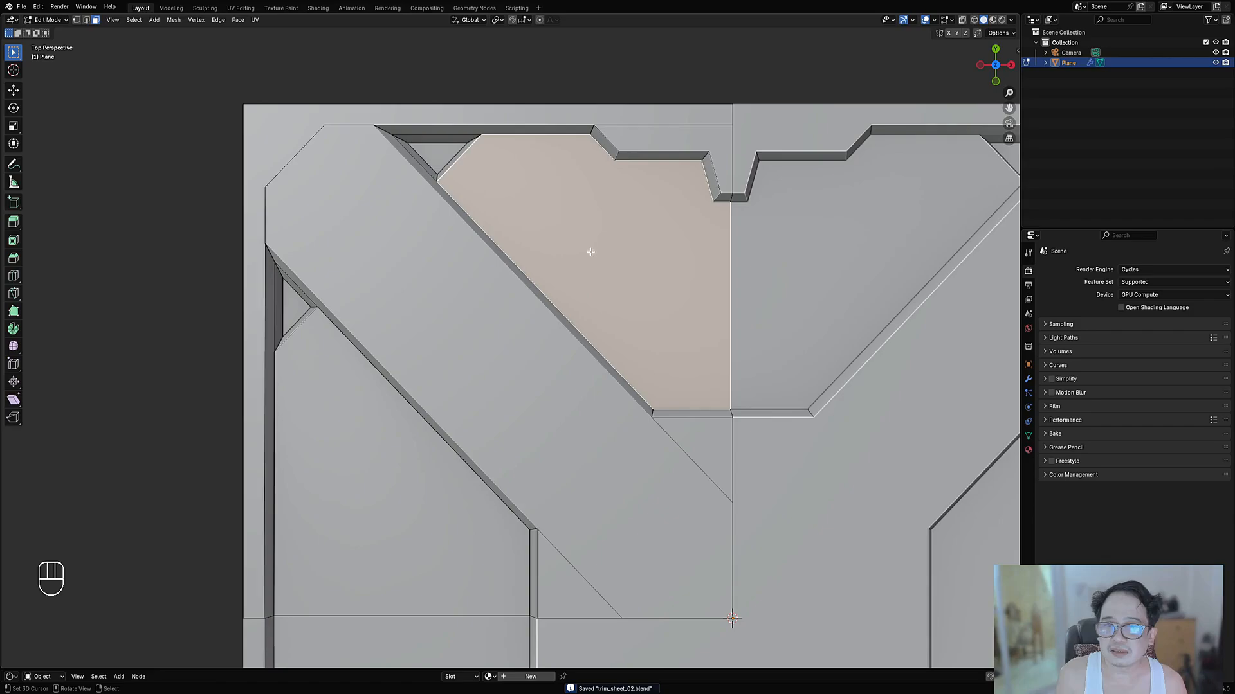
shift+middle_drag(594, 225, 539, 308)
key(ctrl+s)
Step: Start Draw Cuts with the Box shape, sketch a thin horizontal strip across the selected face, and switch the draw mode to Array
key(ctrl+shift+x)
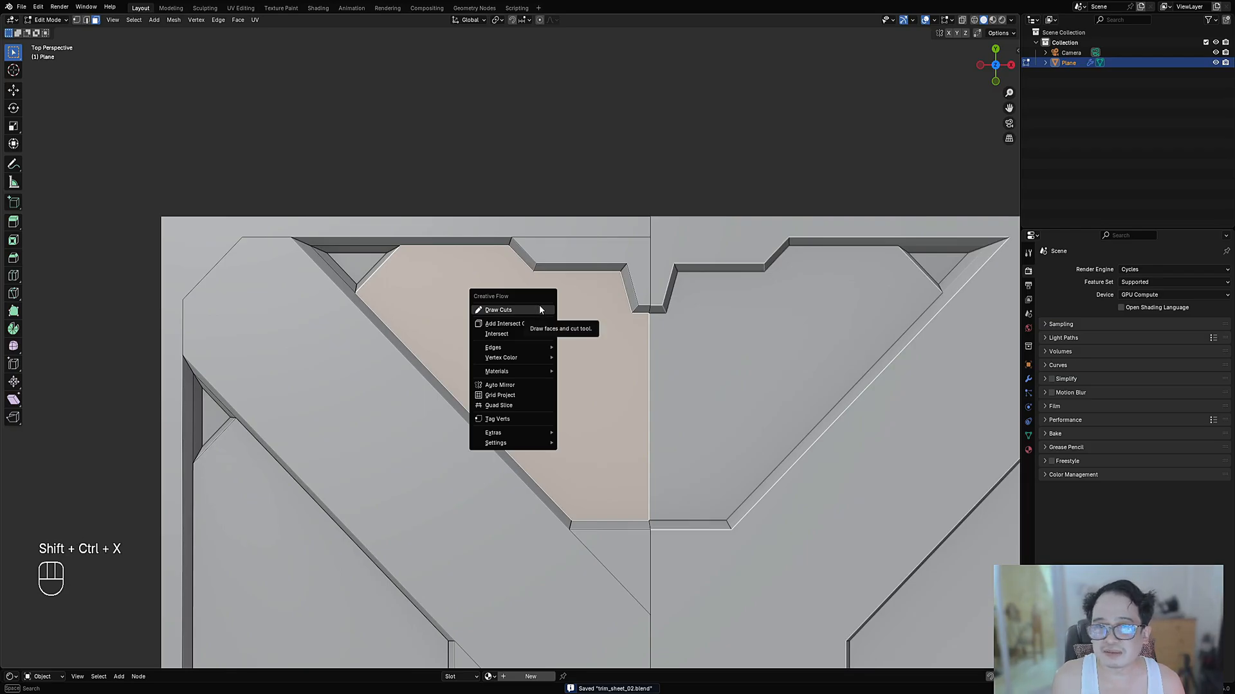
click(544, 309)
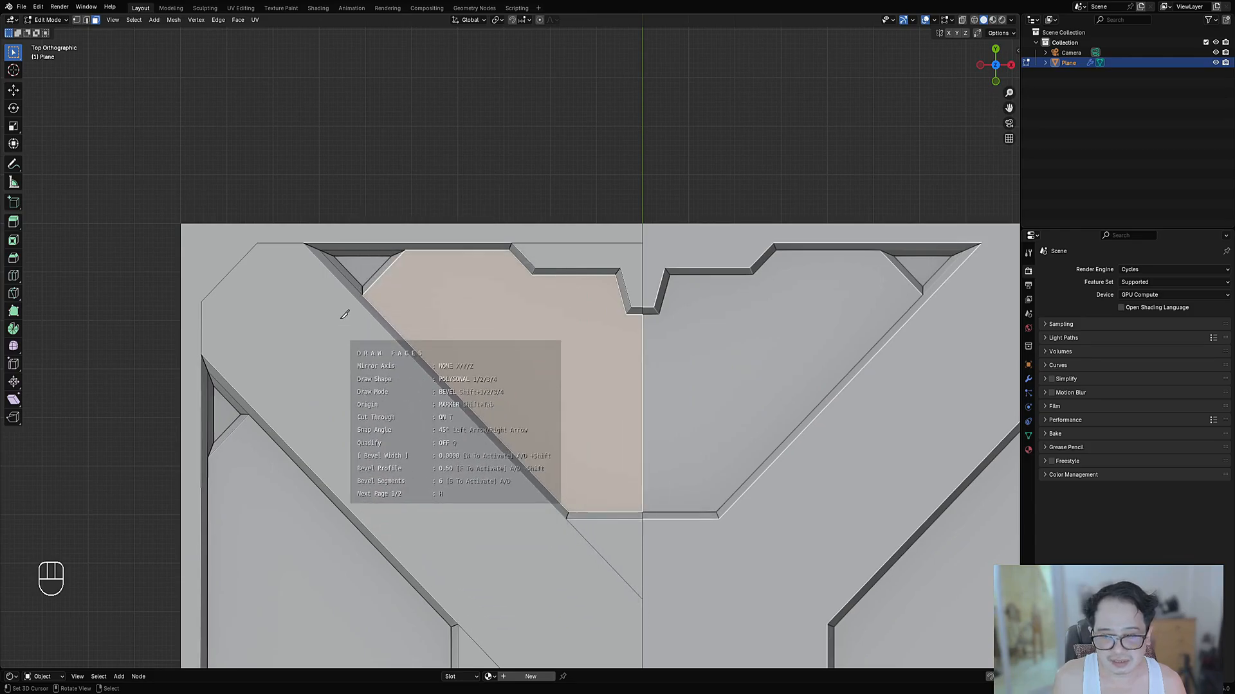
key(1)
drag(288, 295, 746, 297)
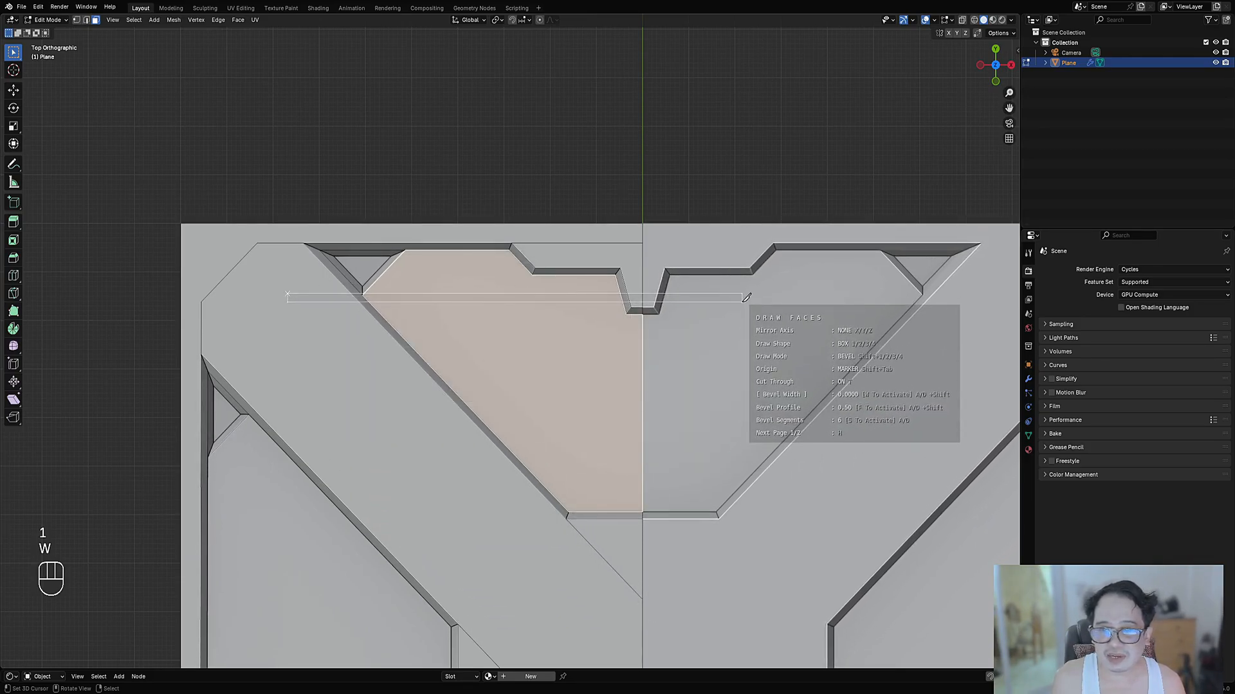
key(shift)
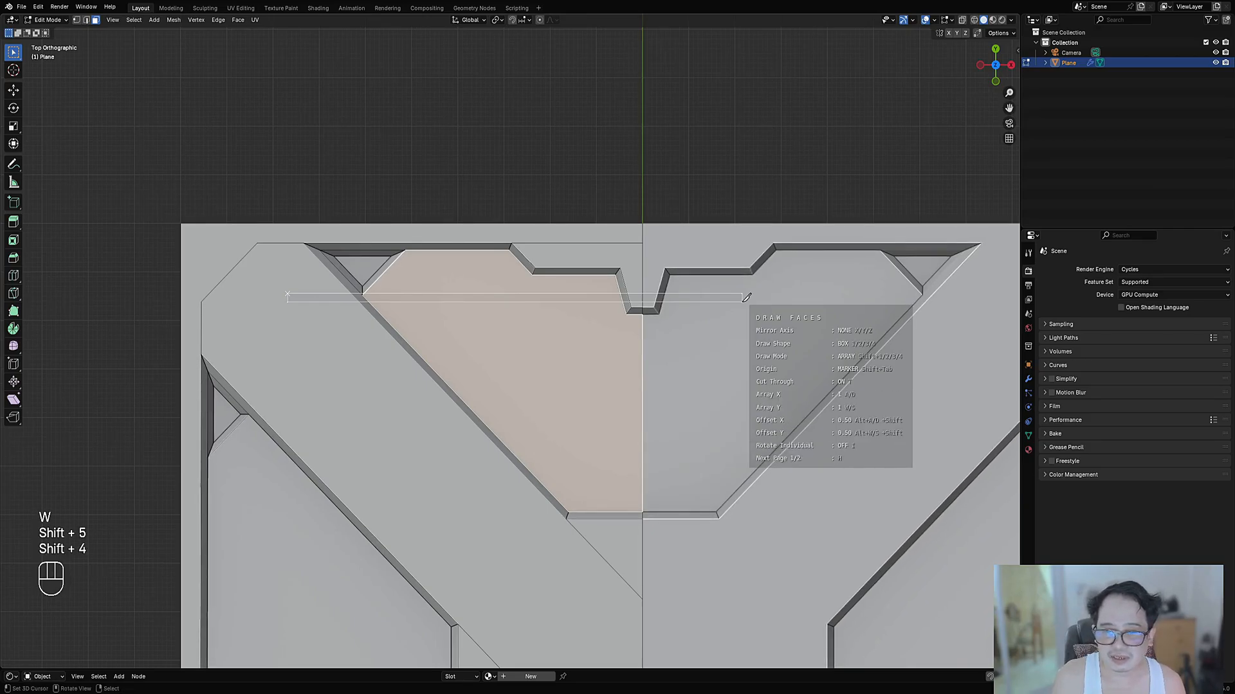
key(s)
key(alt+s)
key(alt+s)
key(alt+s)
key(alt+s)
key(alt+s)
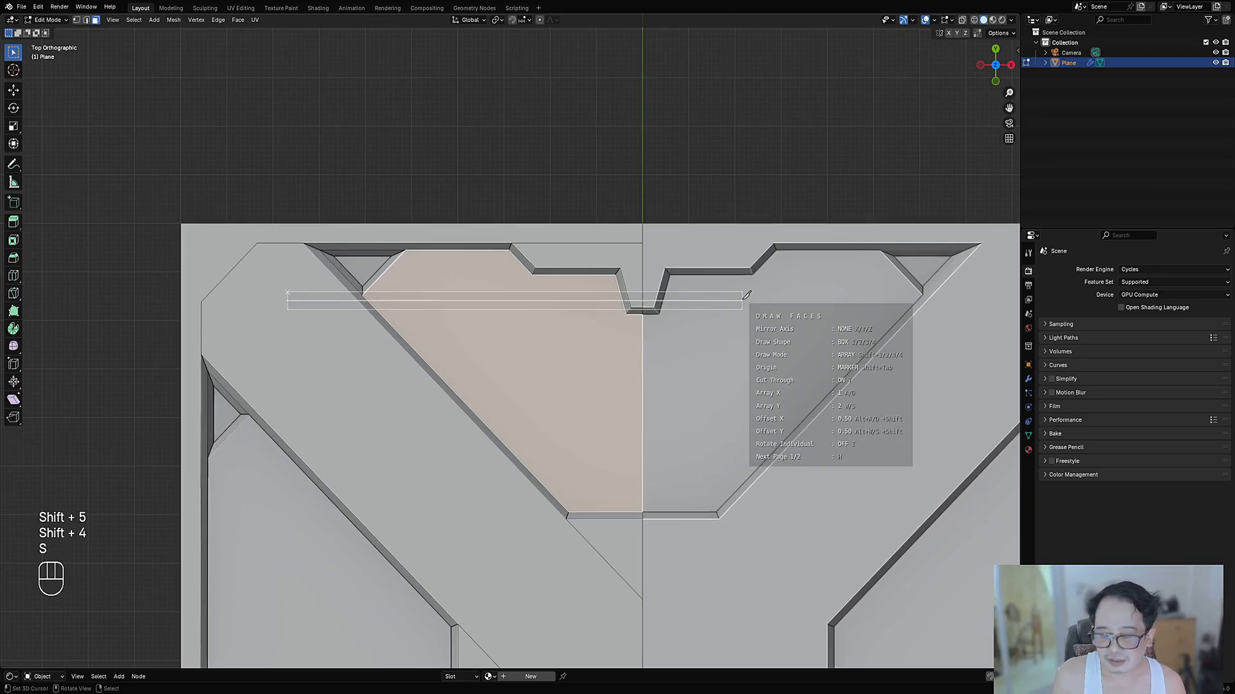
key(alt+s)
key(alt+s)
key(alt+s)
key(alt+s)
key(alt+s)
key(alt+s)
key(alt+s)
key(alt+s)
key(alt+s)
key(alt+s)
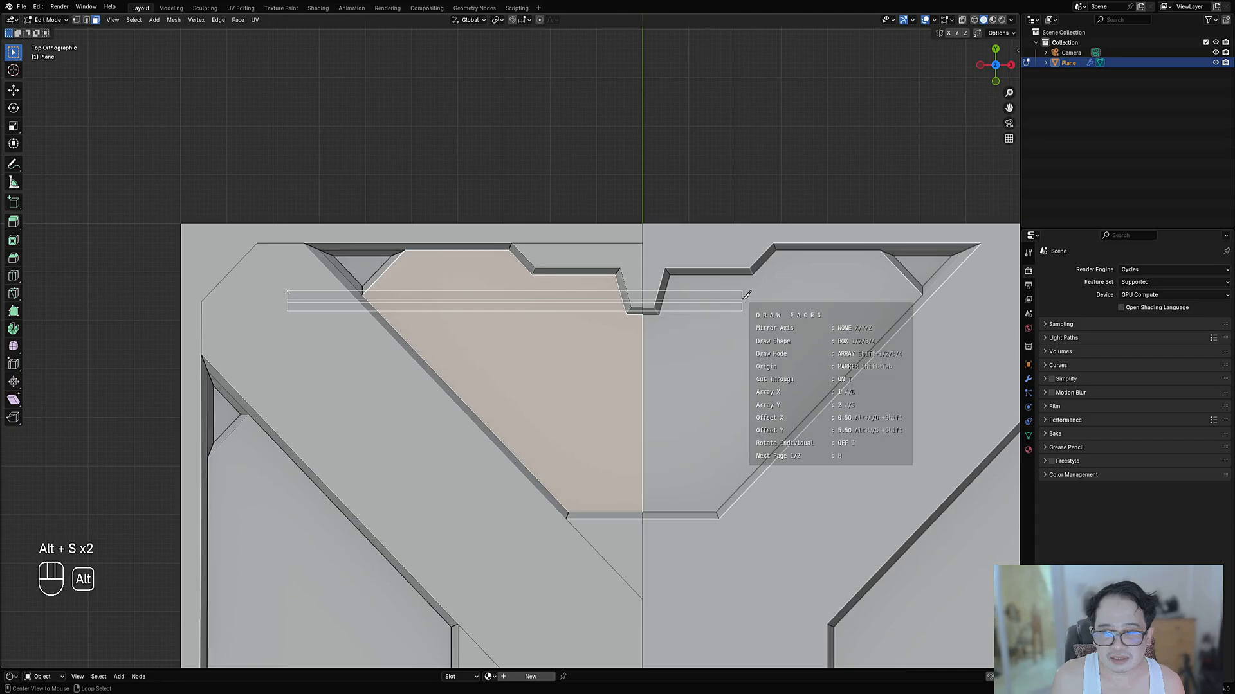
right_click(743, 301)
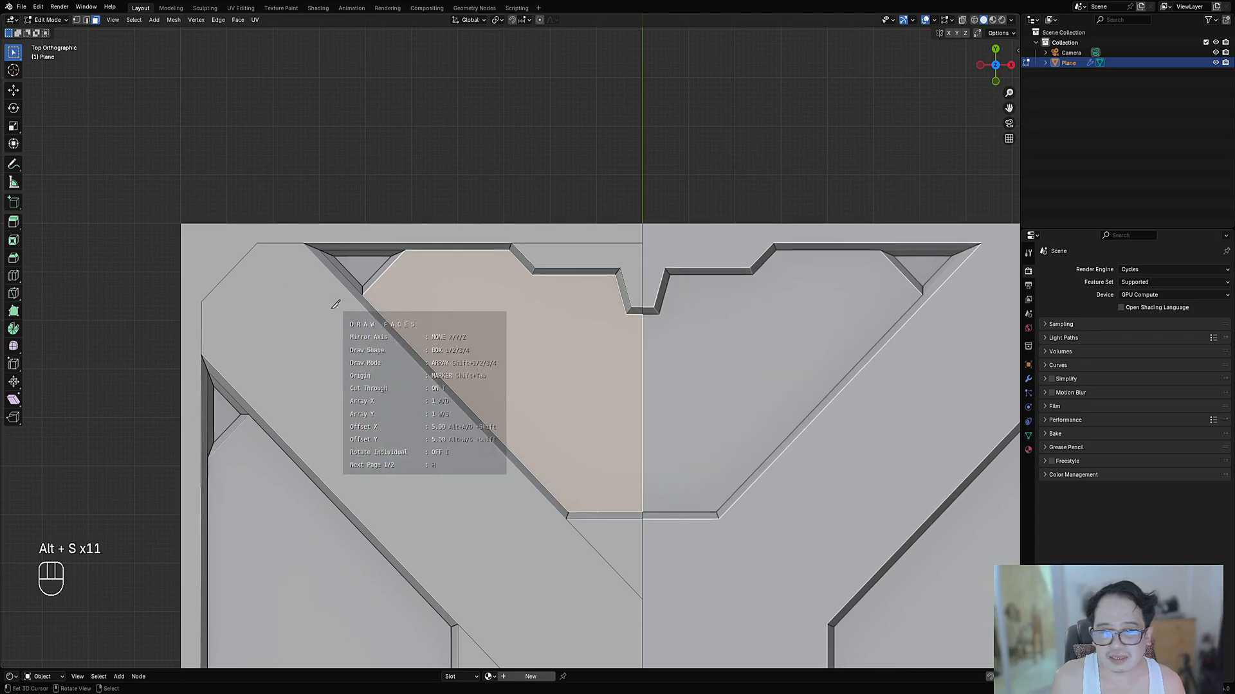
Step: Try arraying the thin strip downward across the recess floor as three copies with a Y offset of 20.00
click(301, 293)
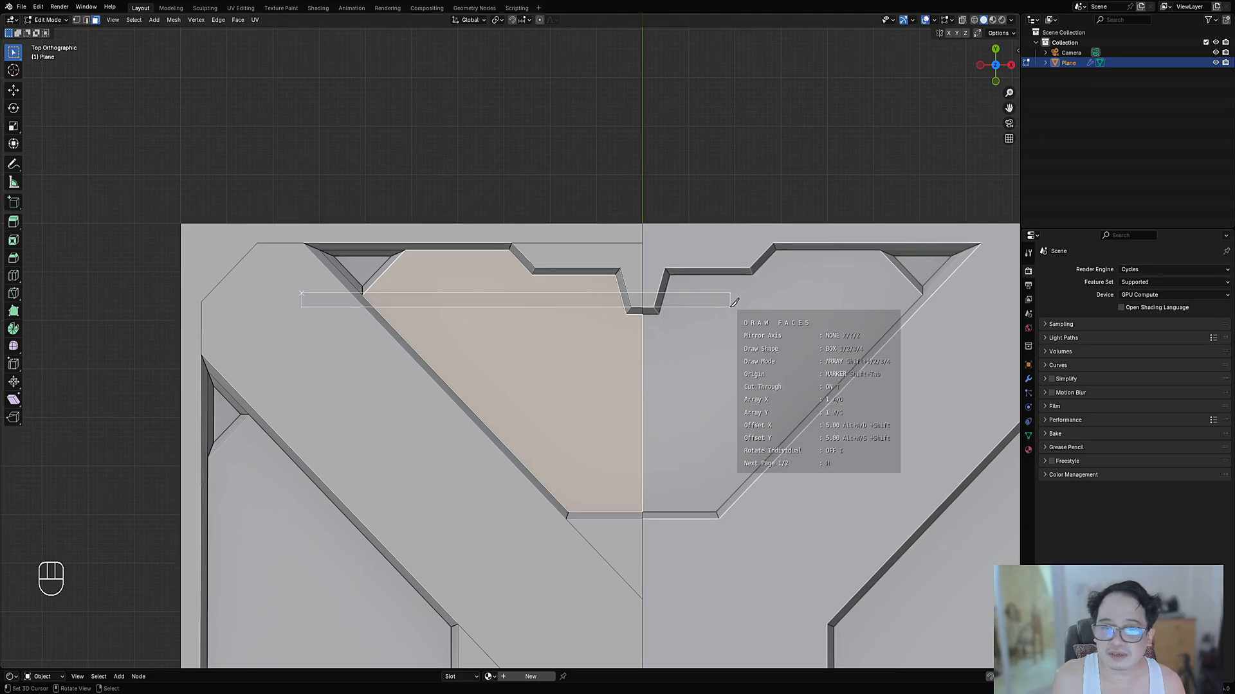
key(s)
key(alt+s)
key(alt+s)
key(alt+s)
key(alt+s)
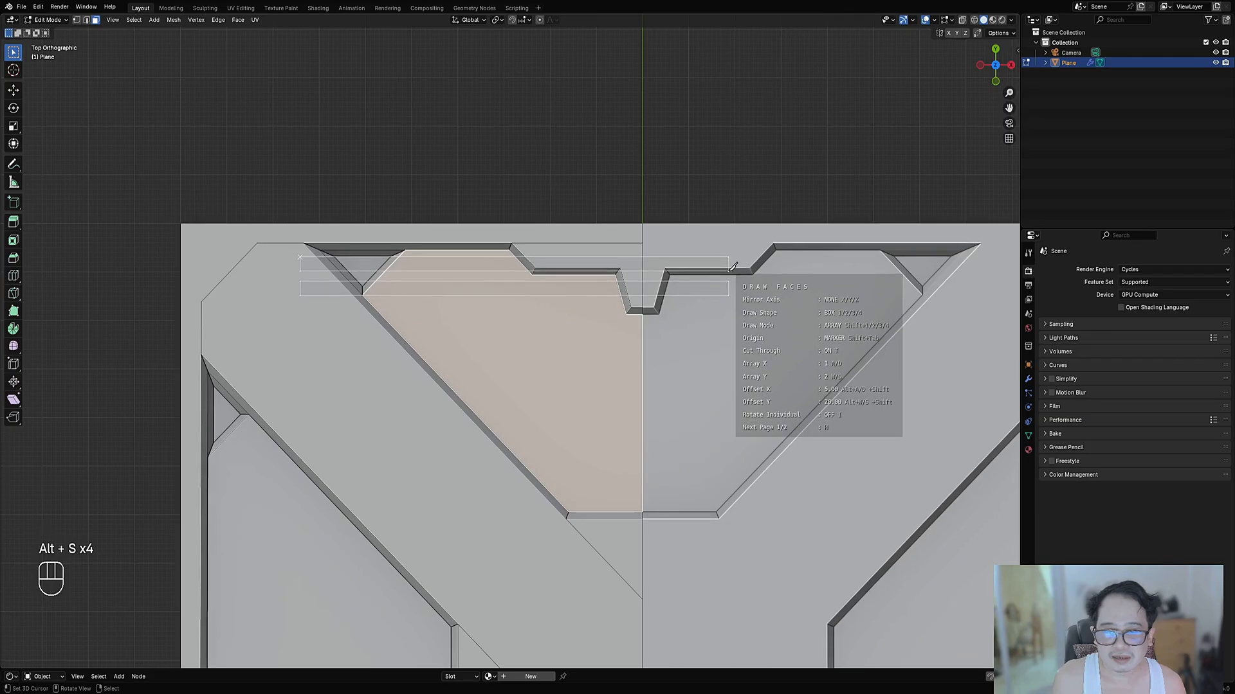
key(s)
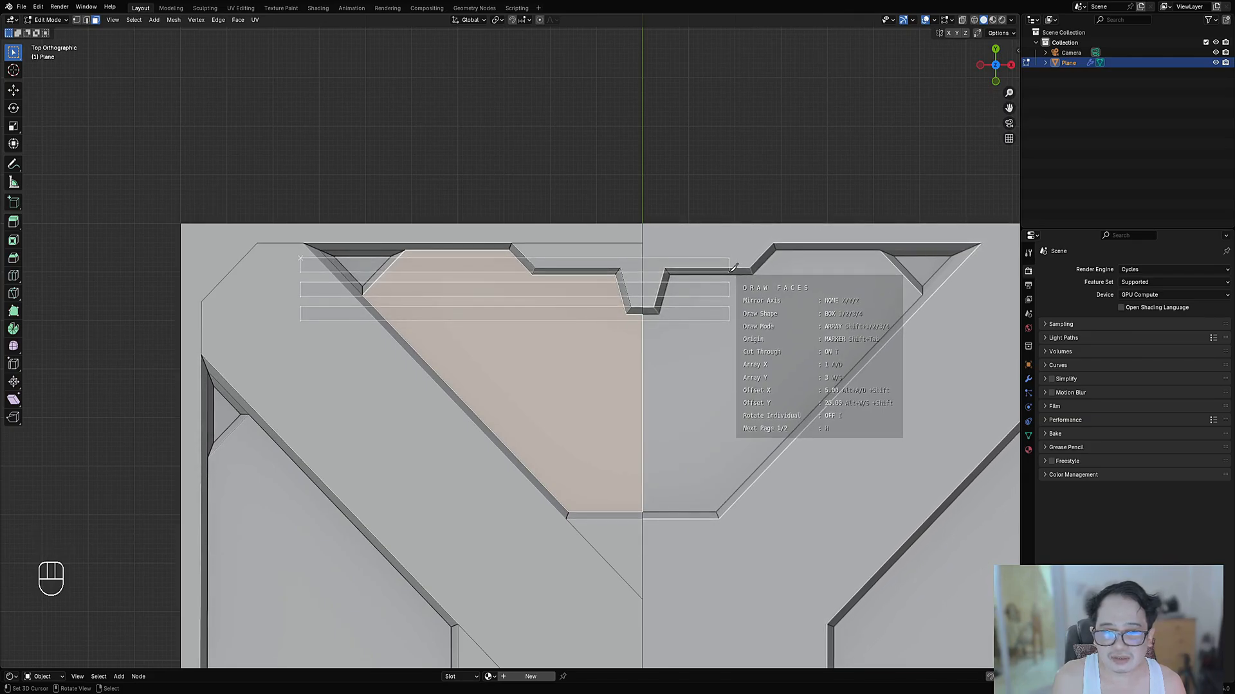
Step: Extend the downward strip array to 11 copies in Y, covering the height of the recess floor
key(s)
key(s)
key(s)
key(s)
key(s)
key(s)
key(s)
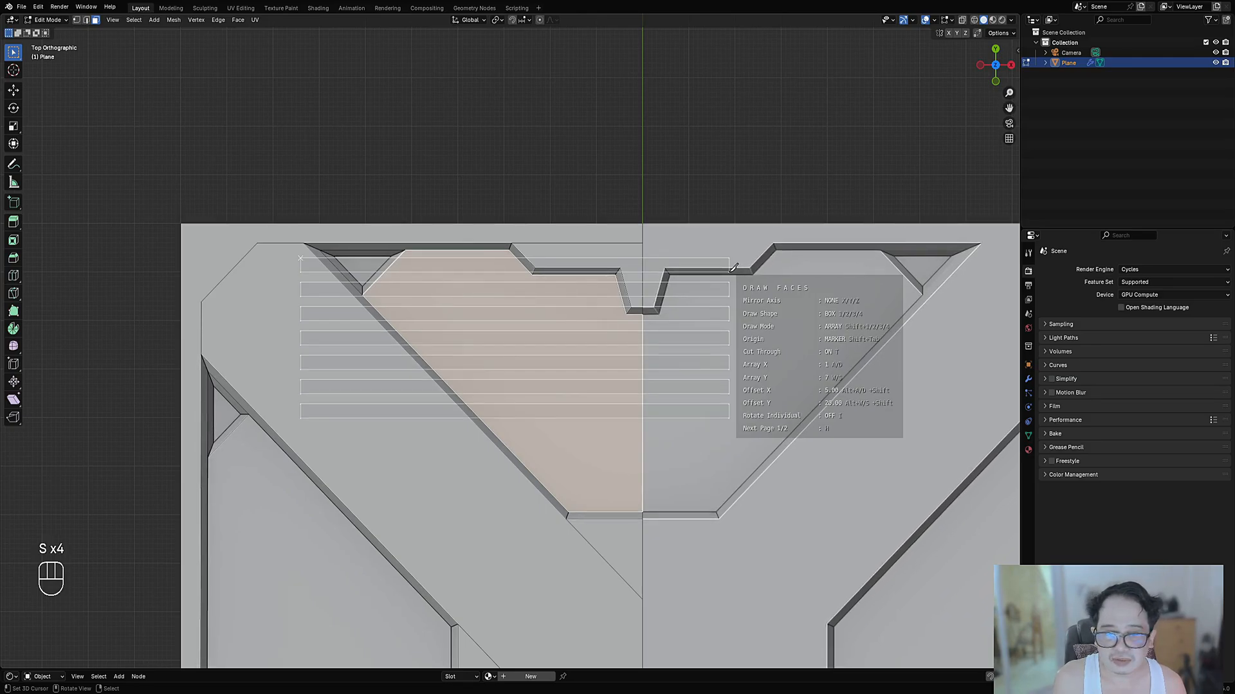
key(w)
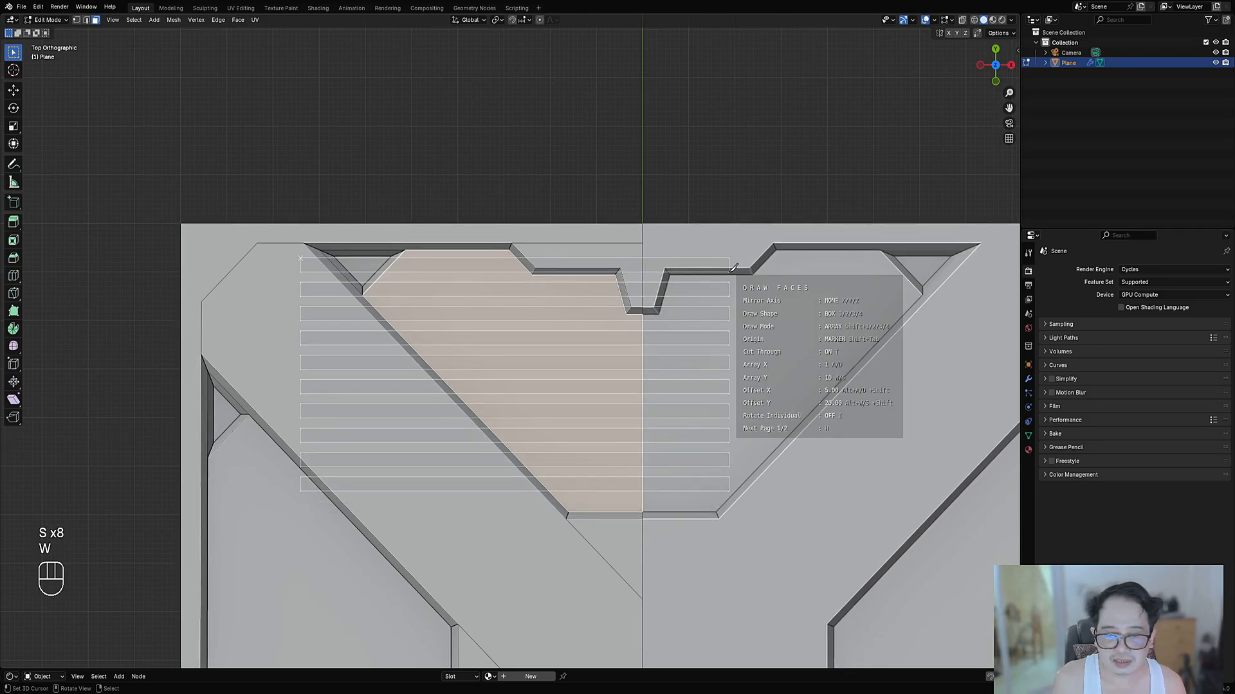
key(s)
Step: Vary the strip array's Y offset between 17.50, 22.50 and 15.00, and cancel the cut
key(alt+w)
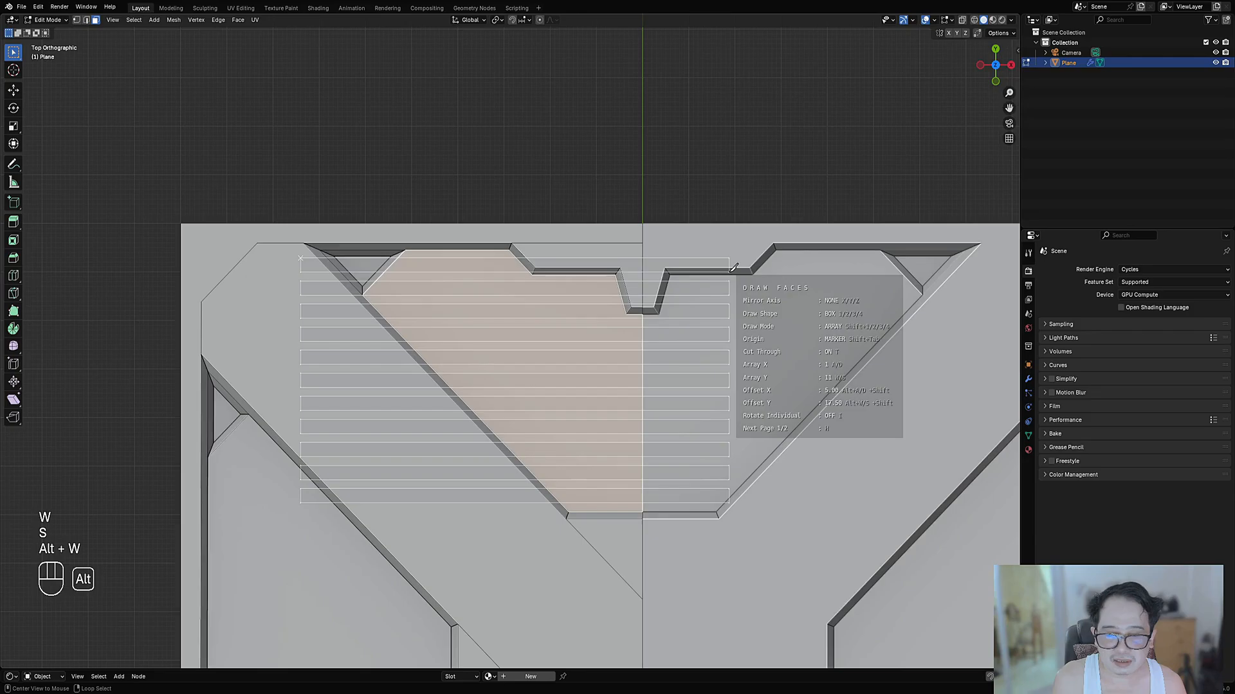
key(alt+s)
key(alt+s)
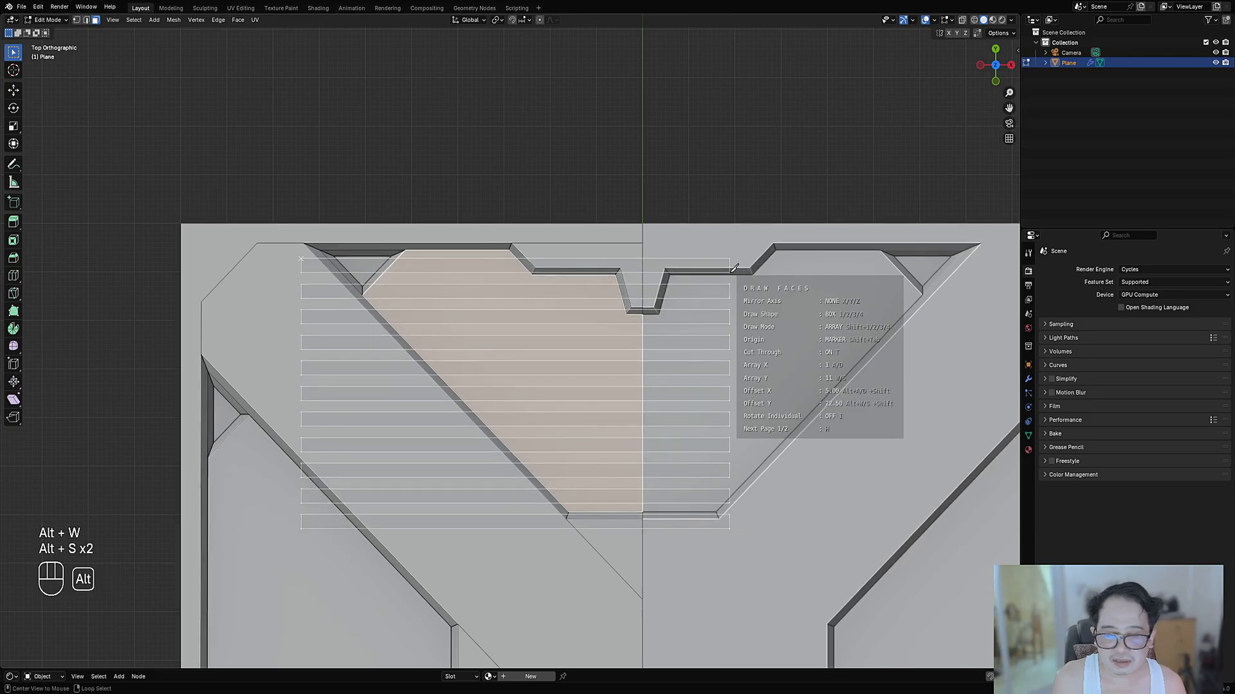
key(alt+w)
key(alt+w)
key(alt+w)
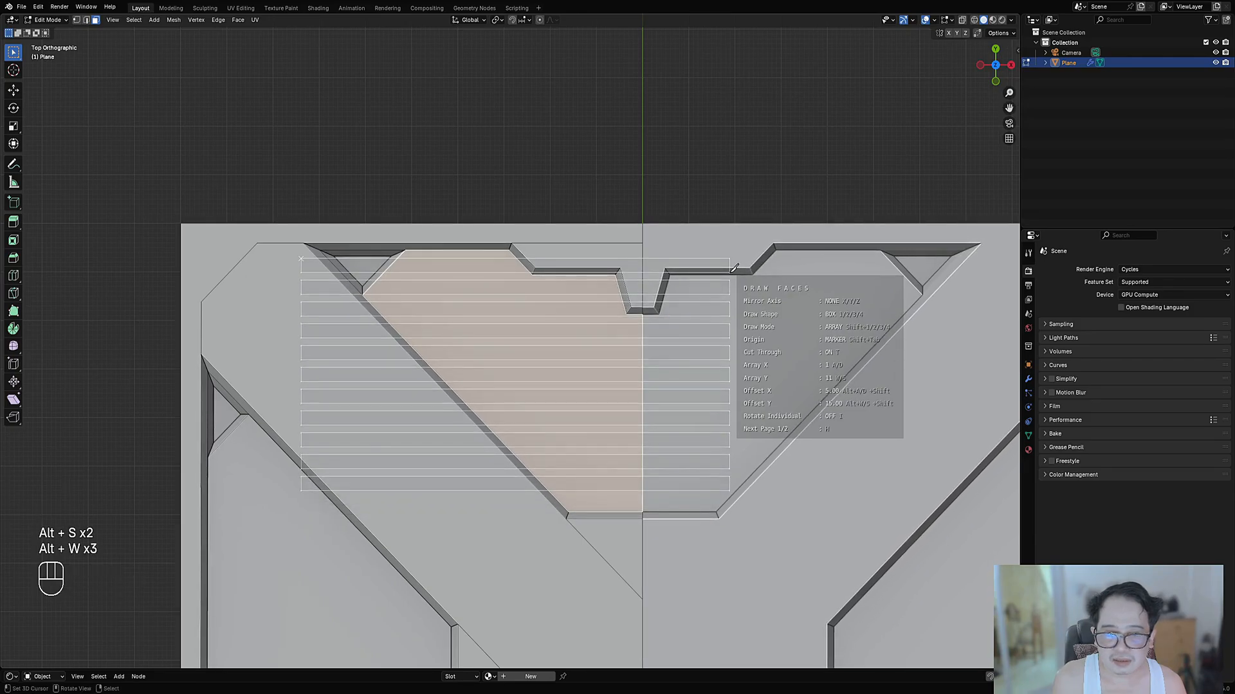
right_click(731, 272)
right_click(373, 191)
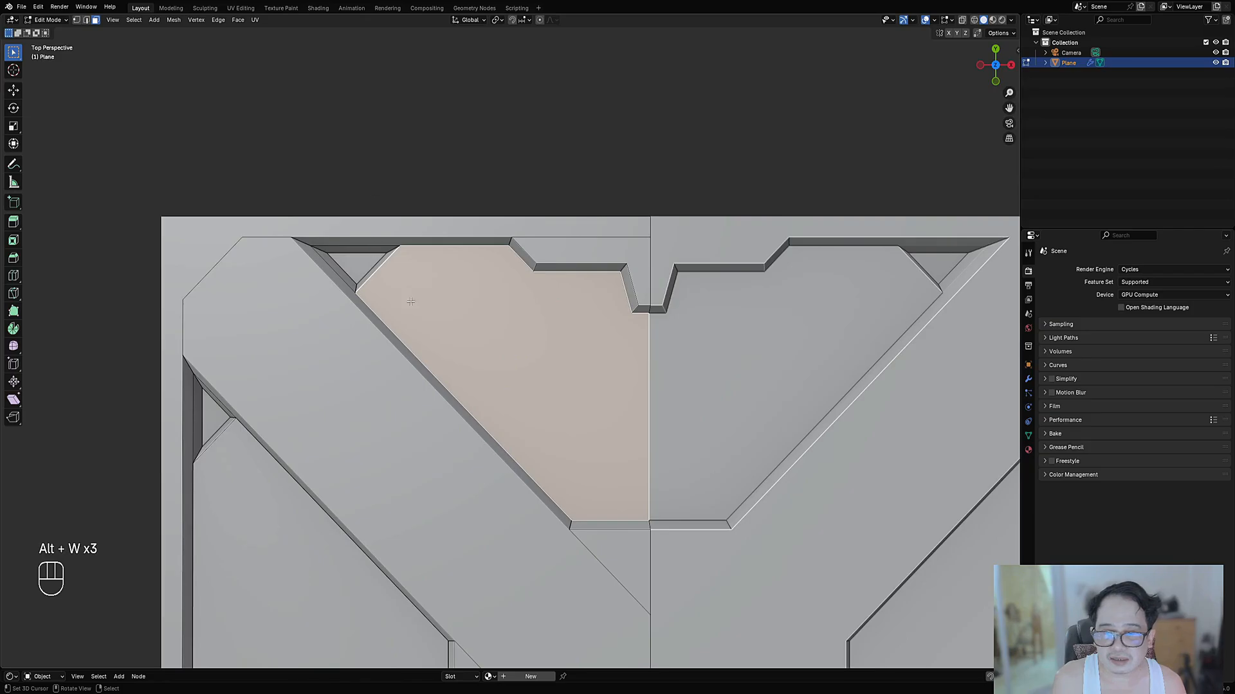
Step: Restart Draw Cuts on the selected face, starting a Box shape near its upper outer corner with the draw mode set to Array
key(shift+ctrl+x)
click(471, 313)
click(316, 251)
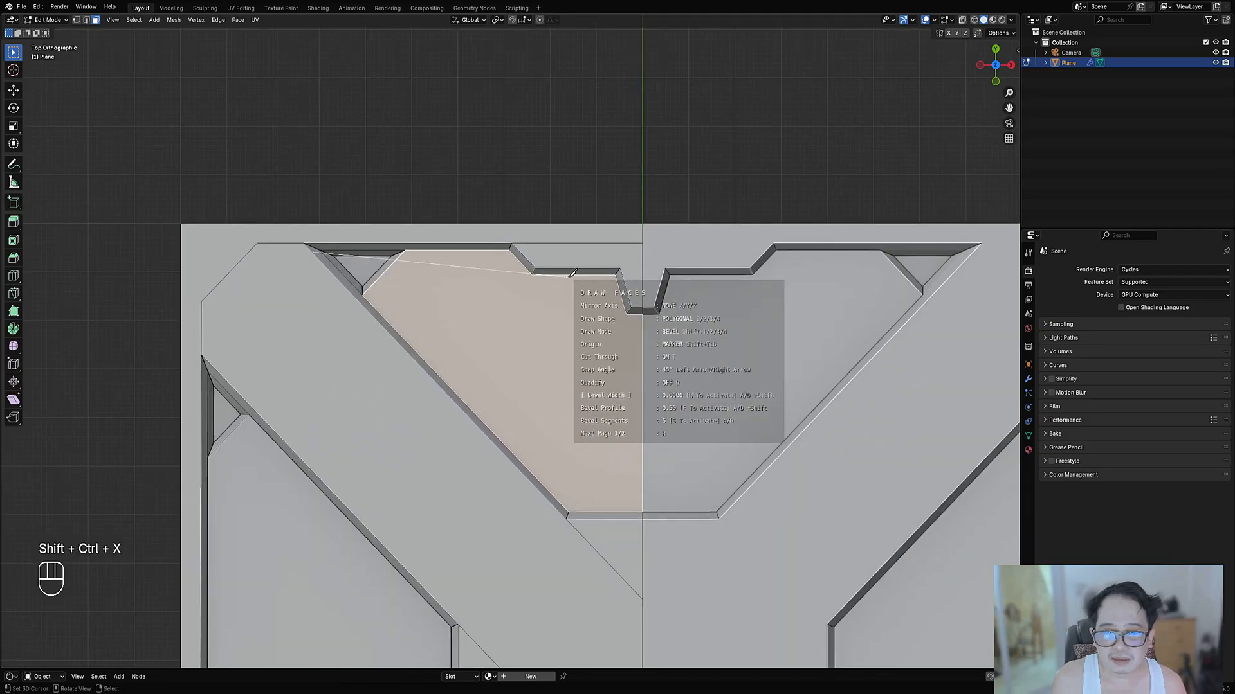
key(1)
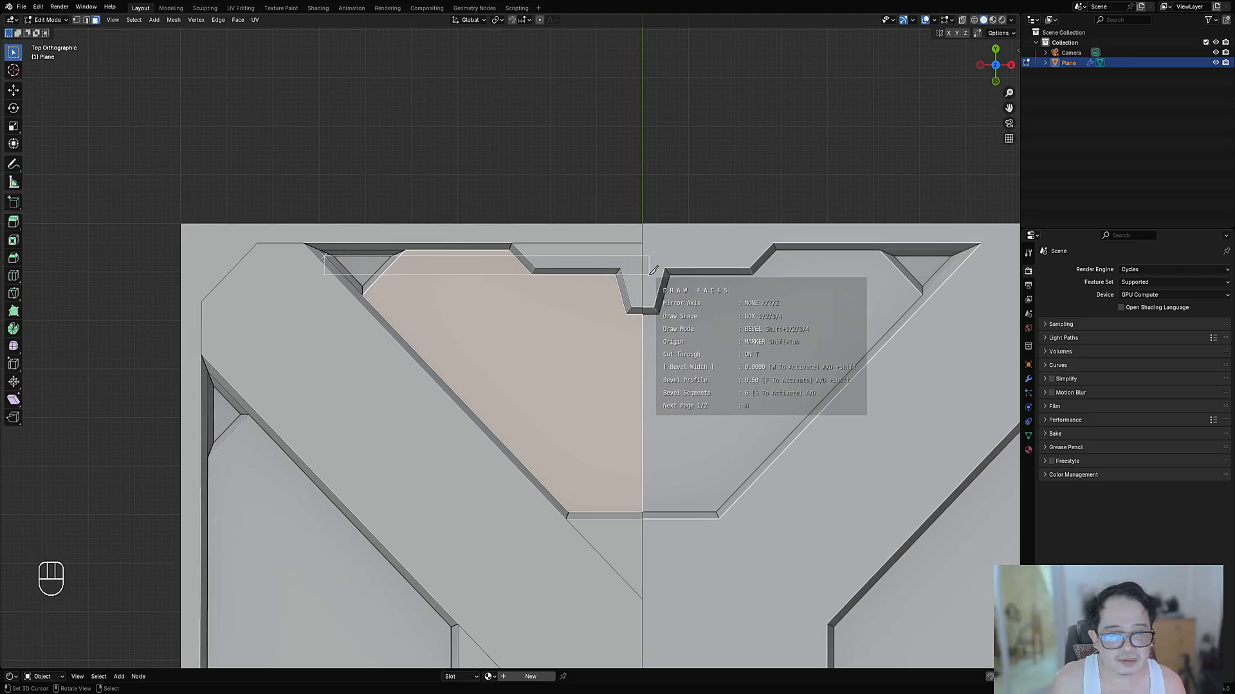
key(shift+4)
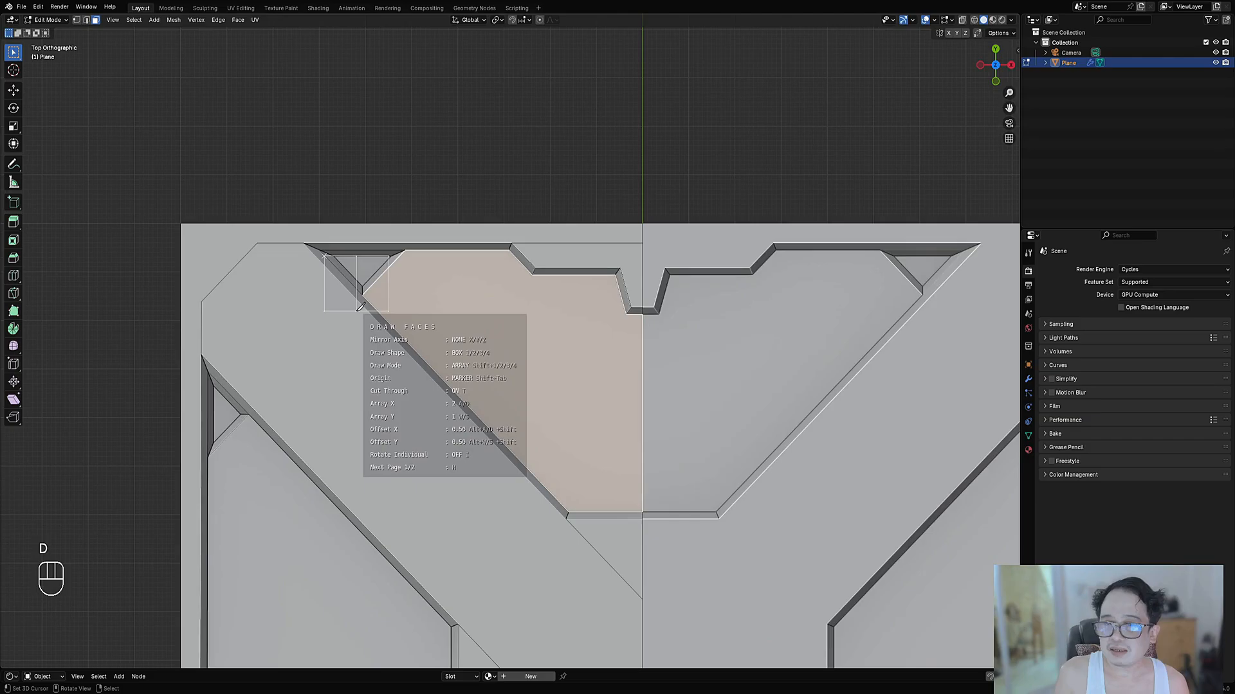
Step: Array a small upright box eight times in X with an X offset of 28.00
key(d)
key(alt+d)
key(alt+d)
key(alt+d)
key(alt+d)
key(alt+d)
key(alt+d)
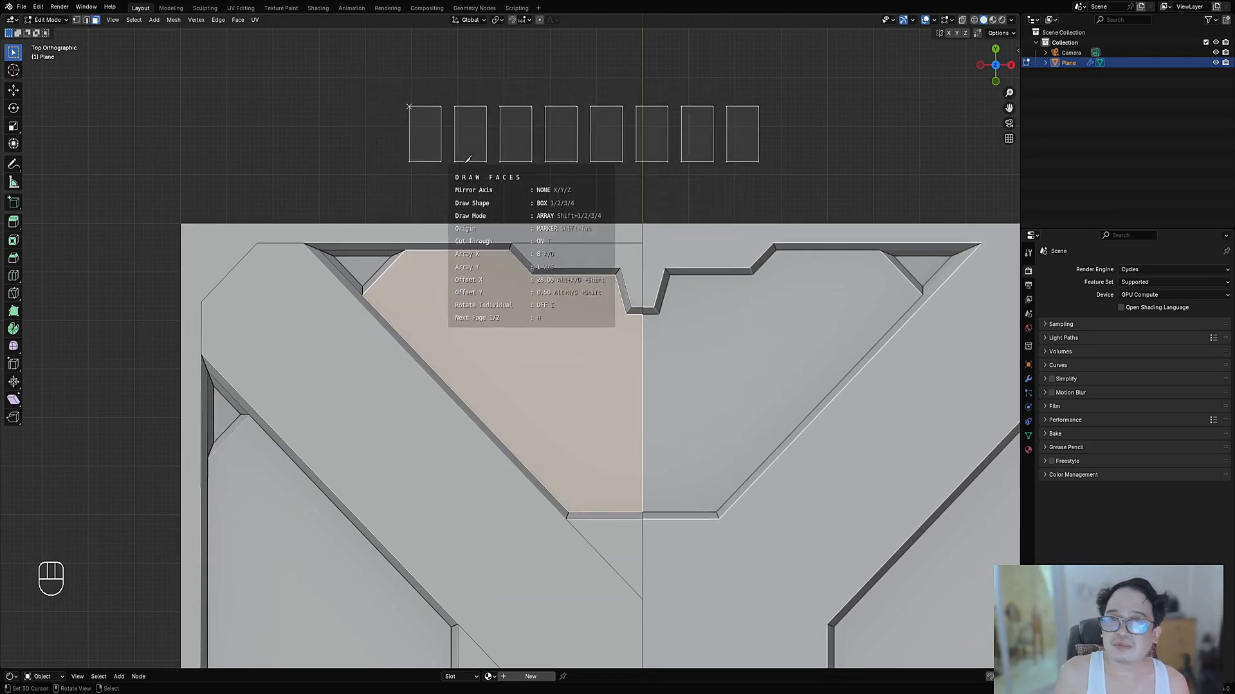
Step: Reduce the X array past one copy so it reverses direction, and extend it to ten boxes in negative X
key(a)
key(a)
key(a)
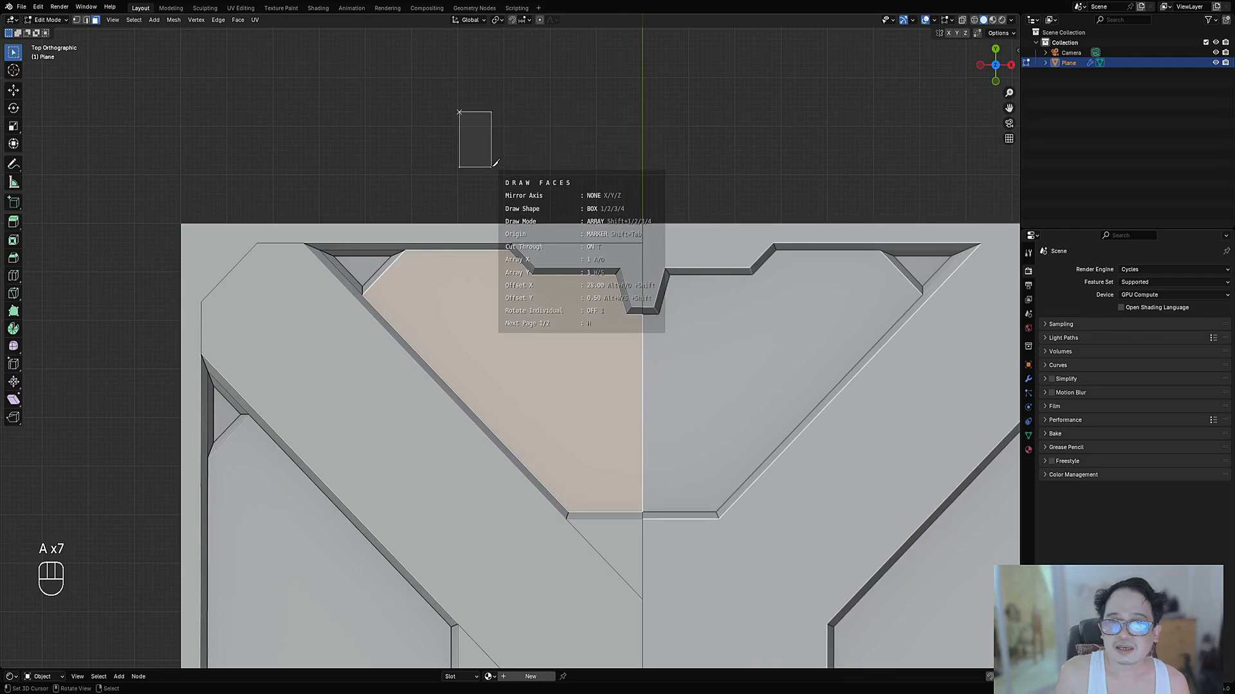
key(a)
key(a)
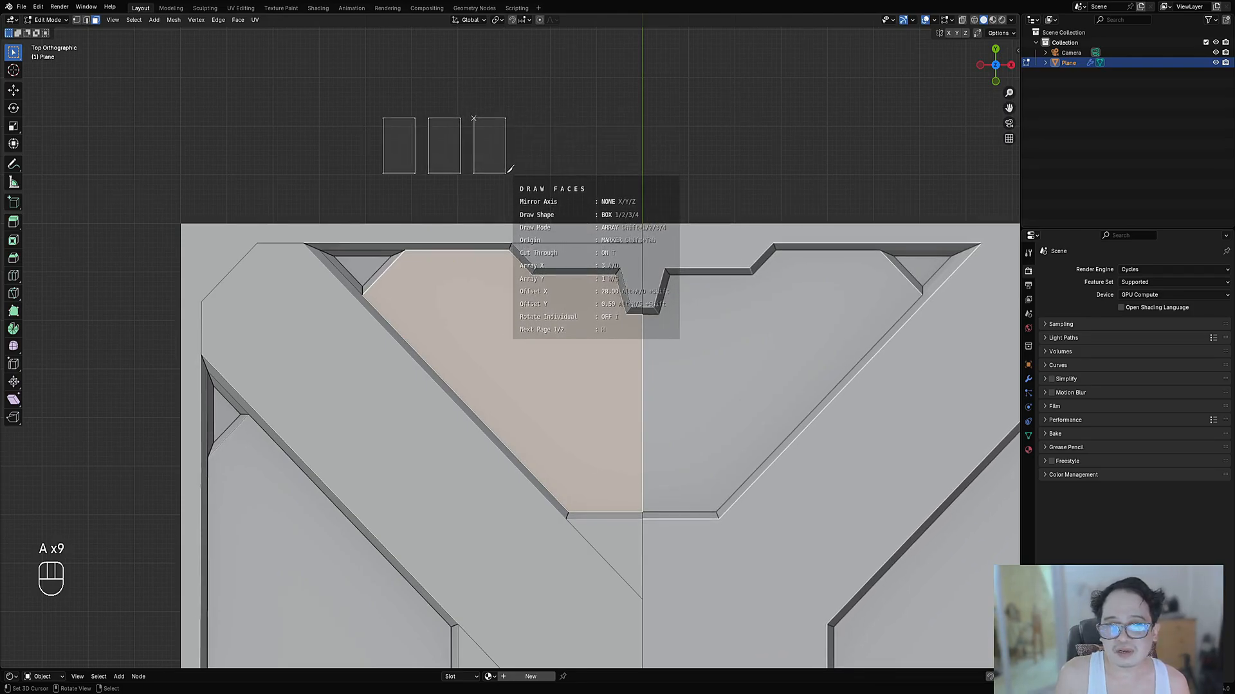
key(a)
key(a)
key(a)
key(a)
key(a)
key(a)
key(a)
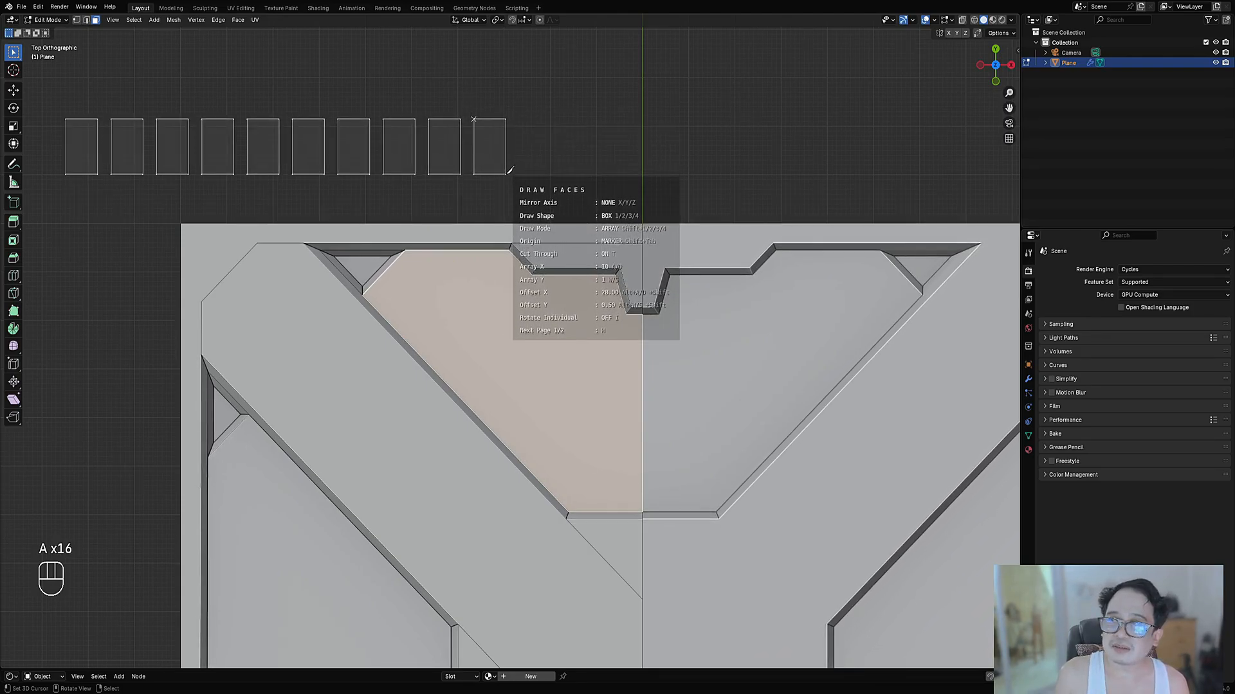
Step: Reduce the reversed X array back to a single box
key(s)
key(d)
key(w)
key(d)
key(d)
key(d)
key(d)
key(d)
key(d)
key(d)
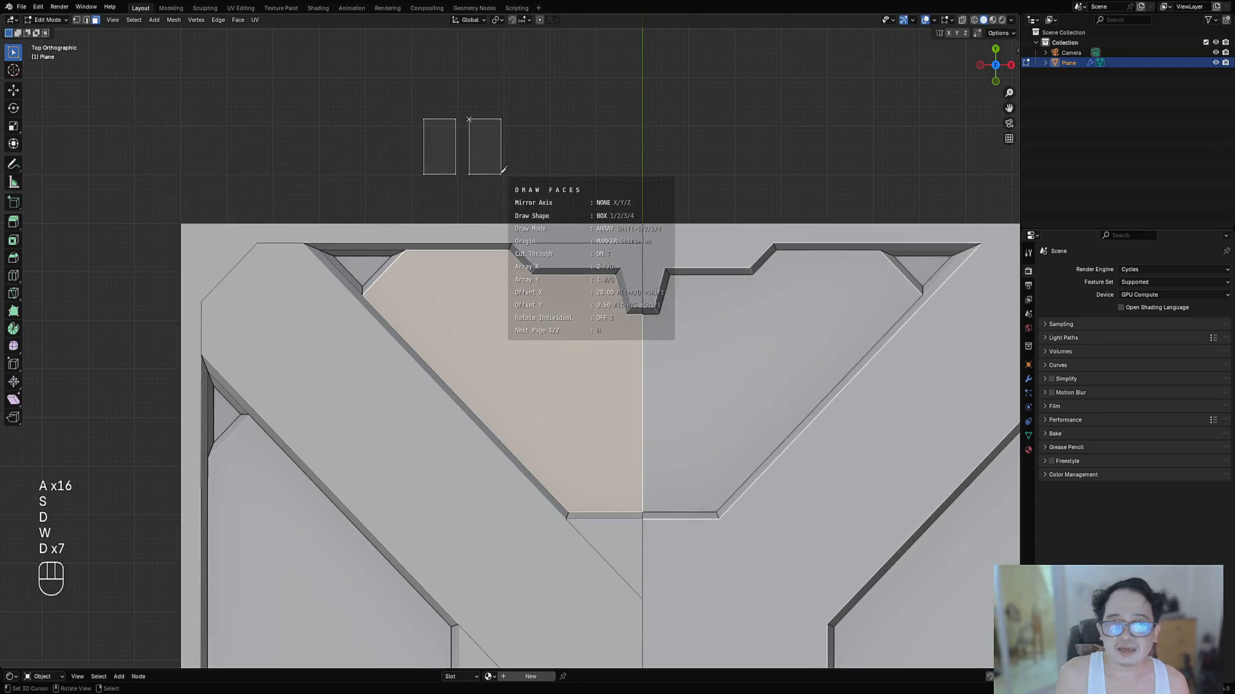
key(d)
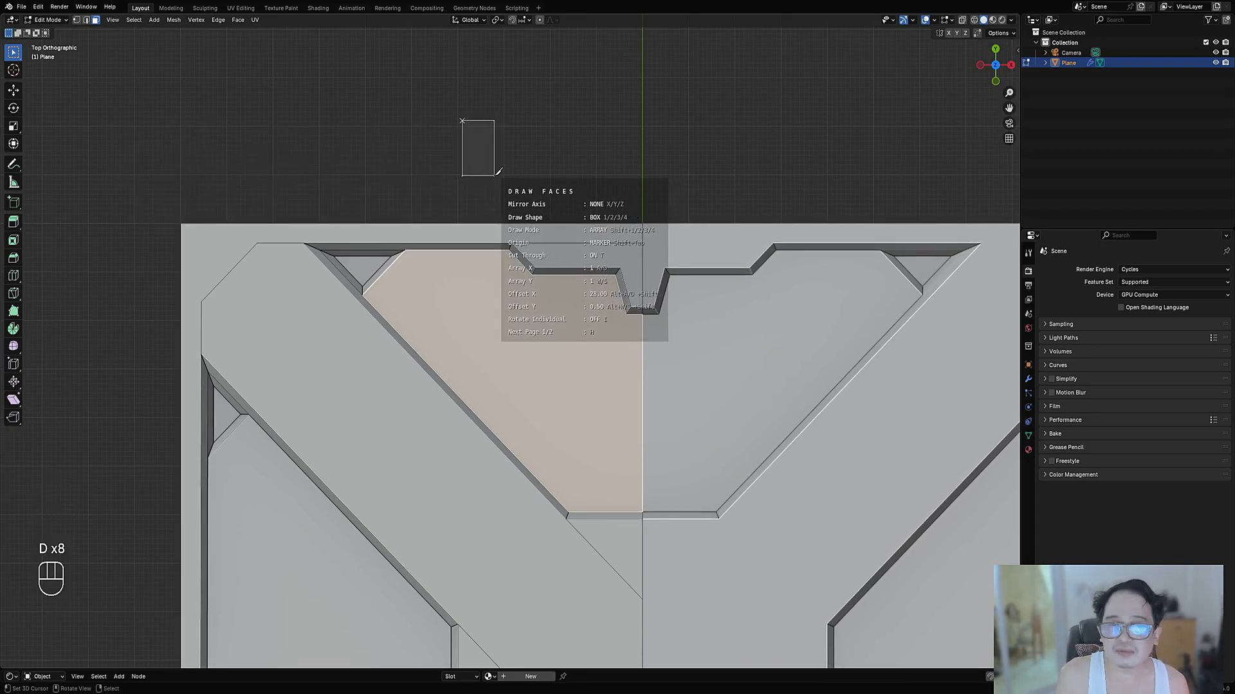
Step: Try arraying the box upward to five copies in Y, and return to a single box
key(w)
key(w)
key(w)
key(w)
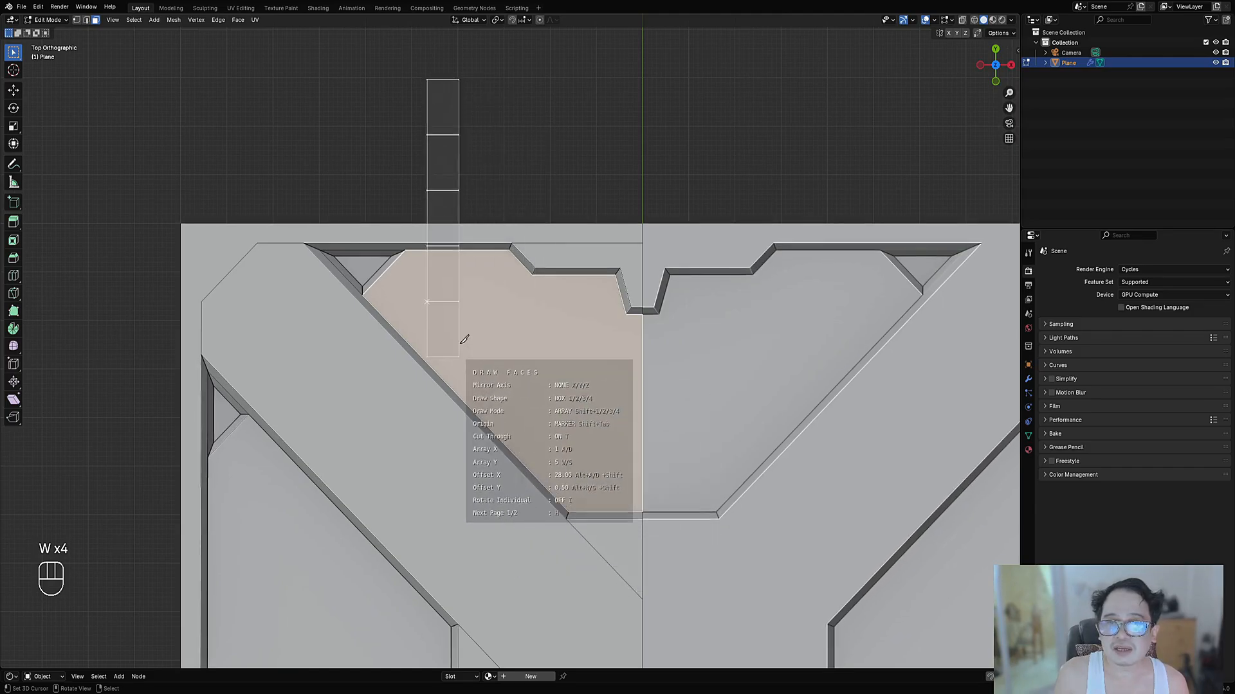
key(s)
key(s)
key(s)
key(s)
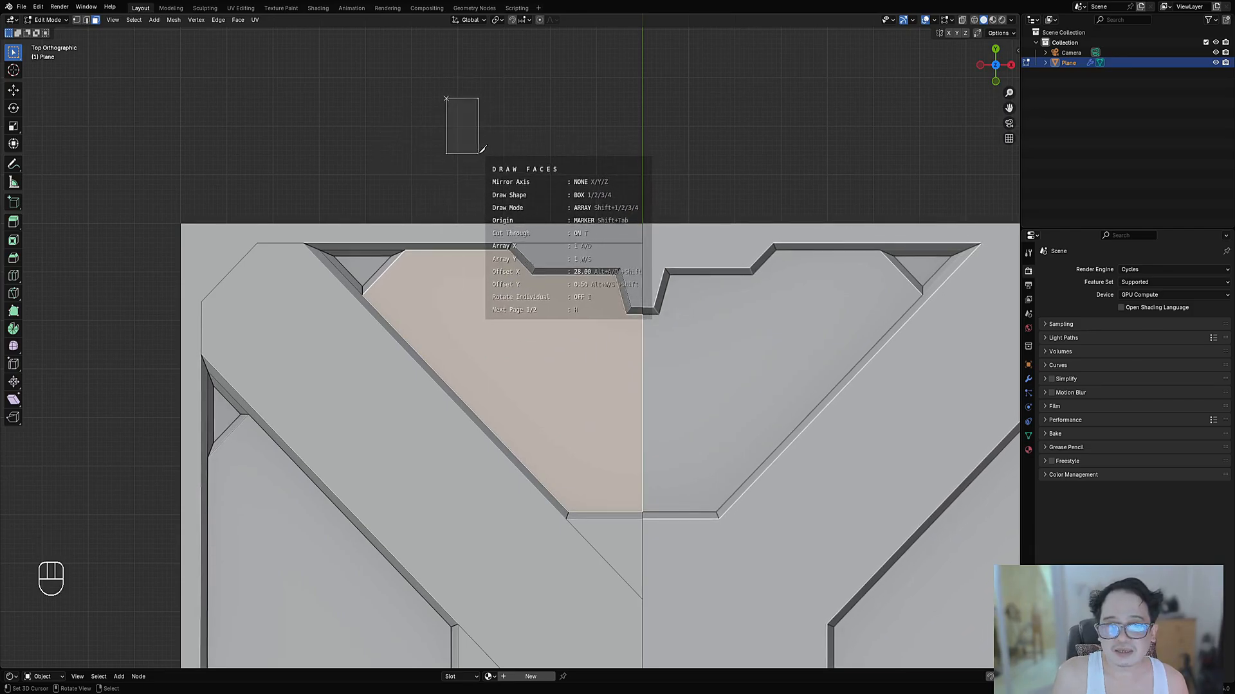
Step: Array the box downward as six copies in Y and increase the Y offset to 15.50
key(s)
key(s)
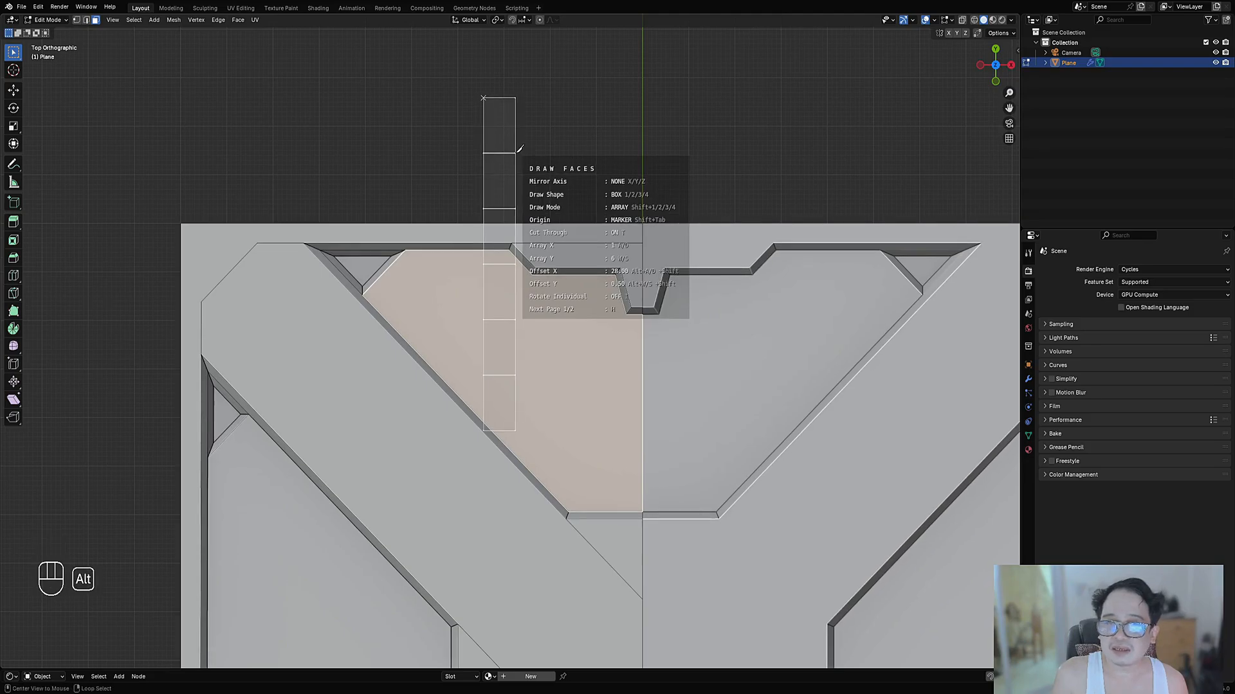
key(alt+s)
key(alt+s)
key(alt+s)
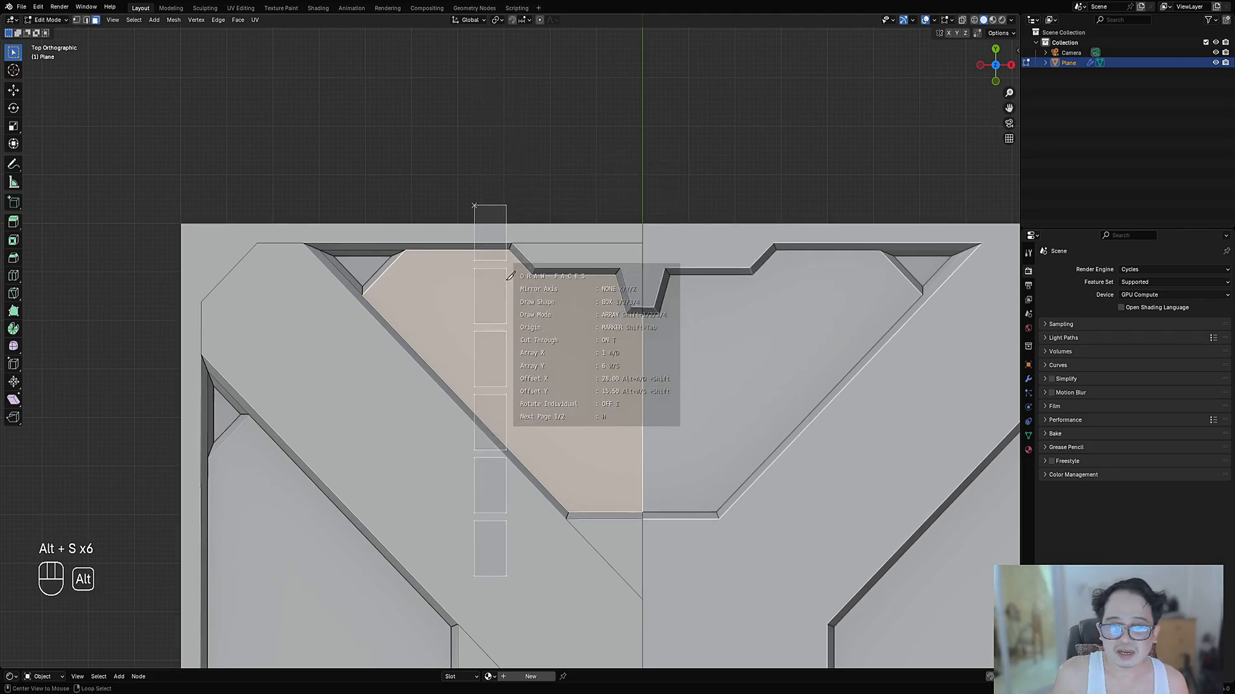
Step: Reduce the Y array past one copy until it extends upward, and return it to a single box
key(w)
key(w)
key(w)
key(w)
key(w)
key(w)
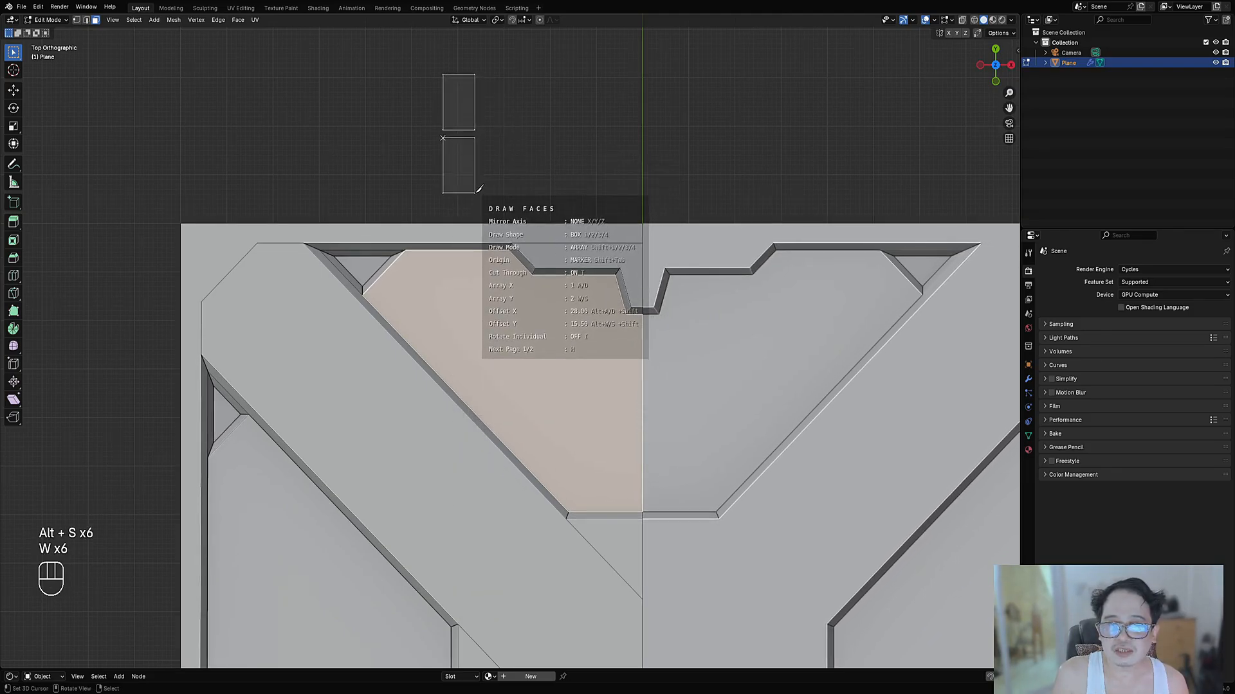
key(s)
Step: Array the box as three copies in positive X and widen the X offset to 60.50
key(d)
key(d)
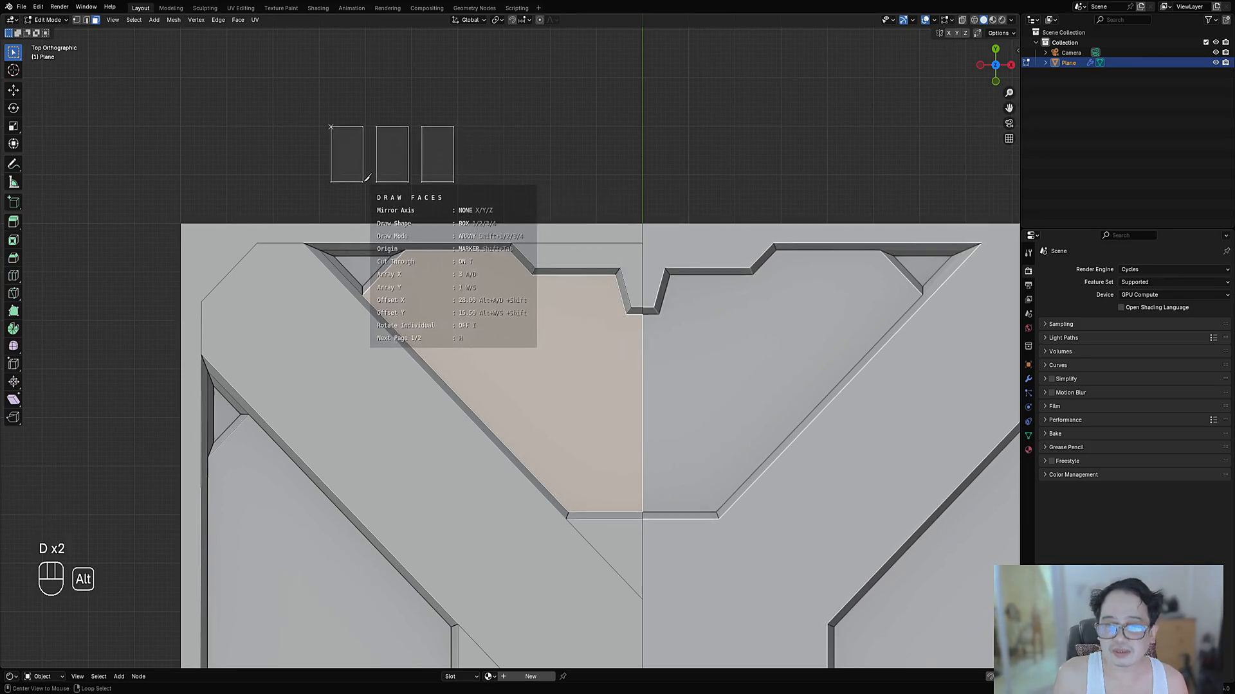
key(alt+d)
key(alt+d)
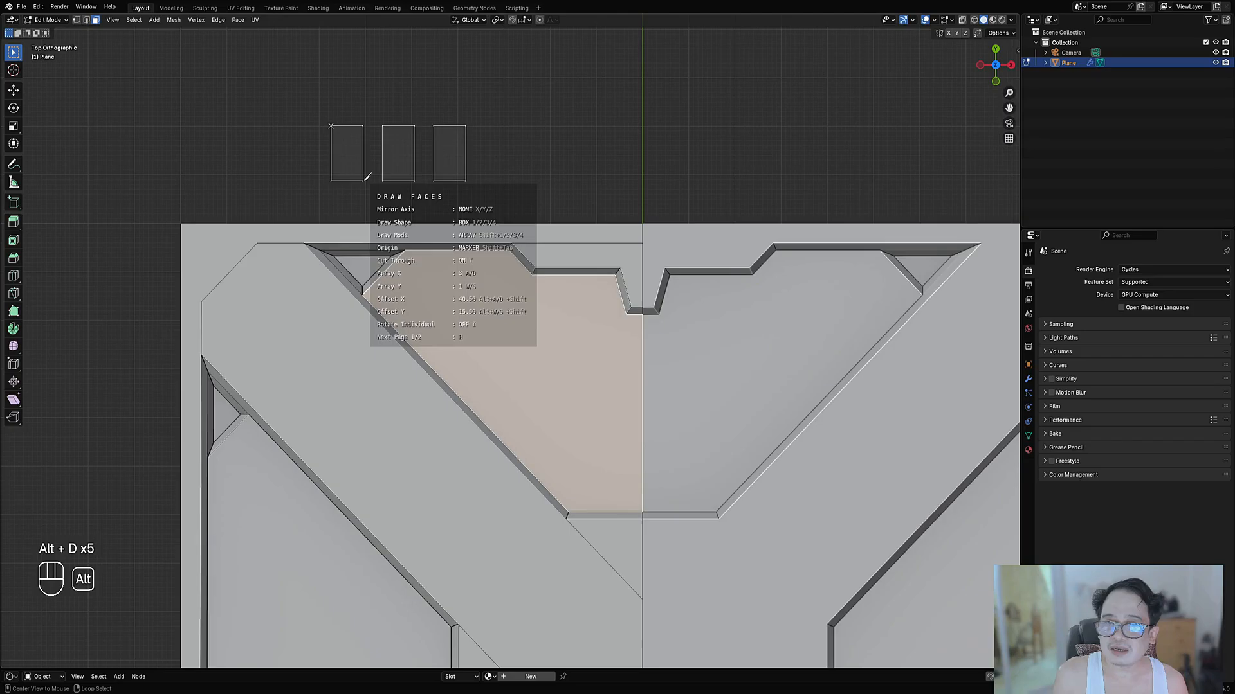
key(alt+d)
key(alt+d)
key(alt+d)
key(alt+d)
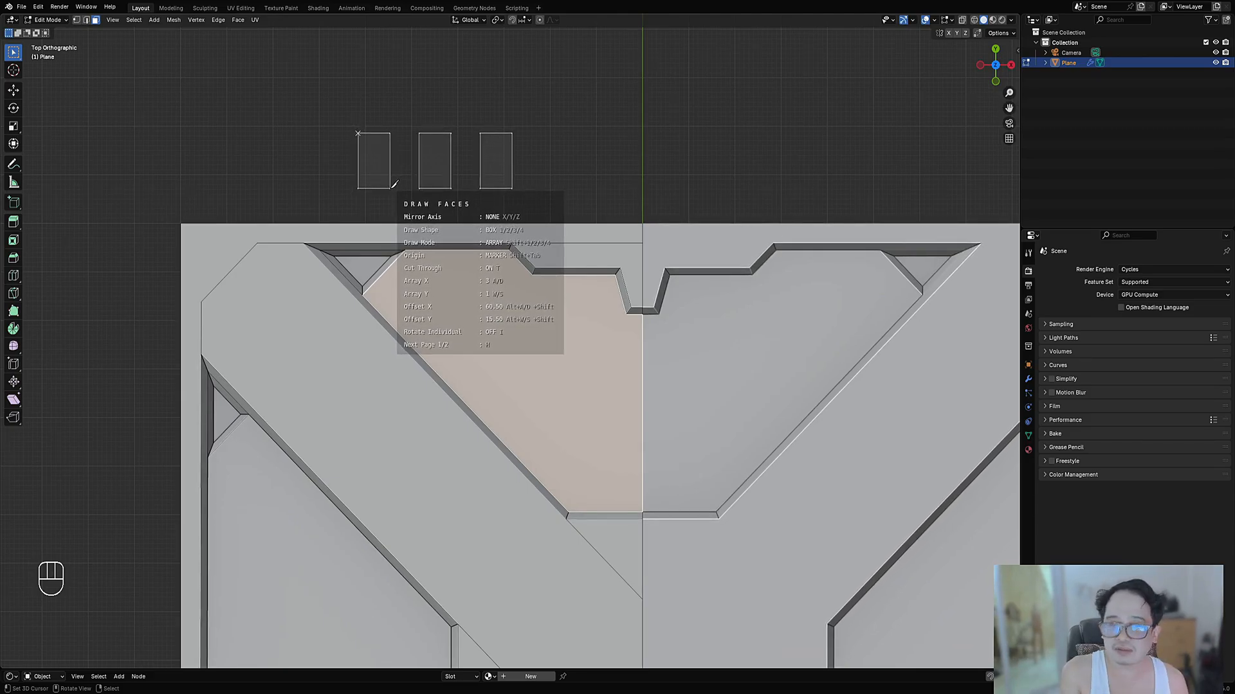
key(alt)
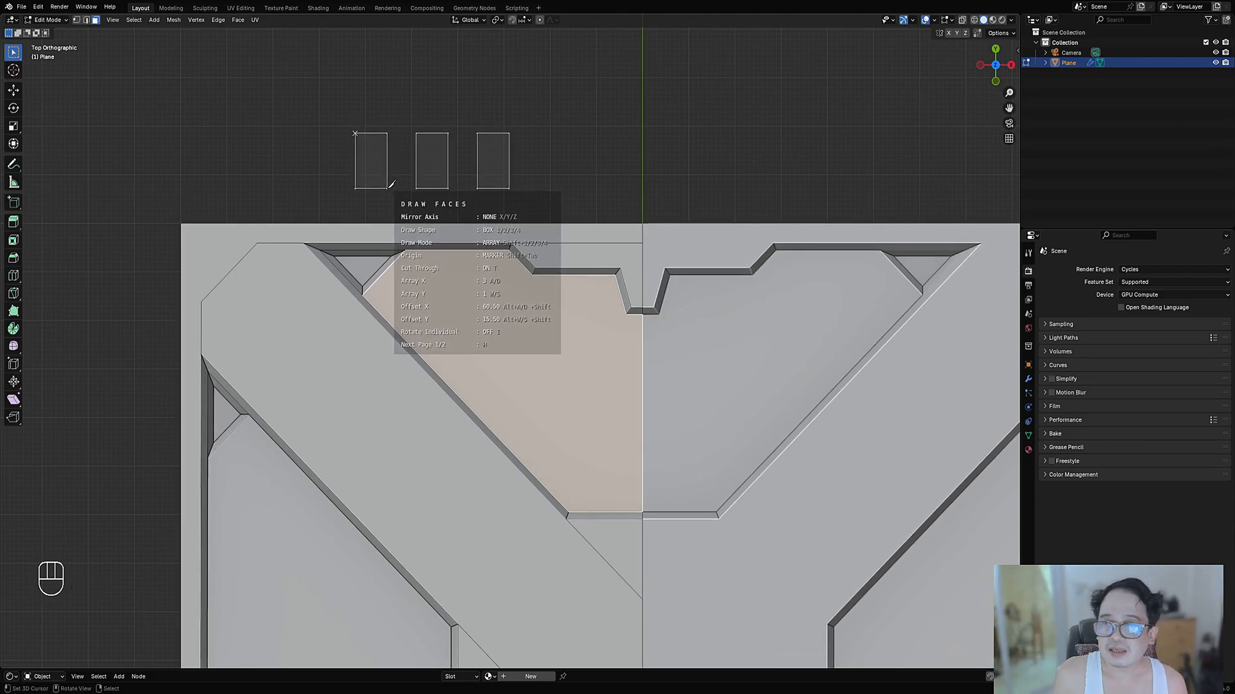
key(alt)
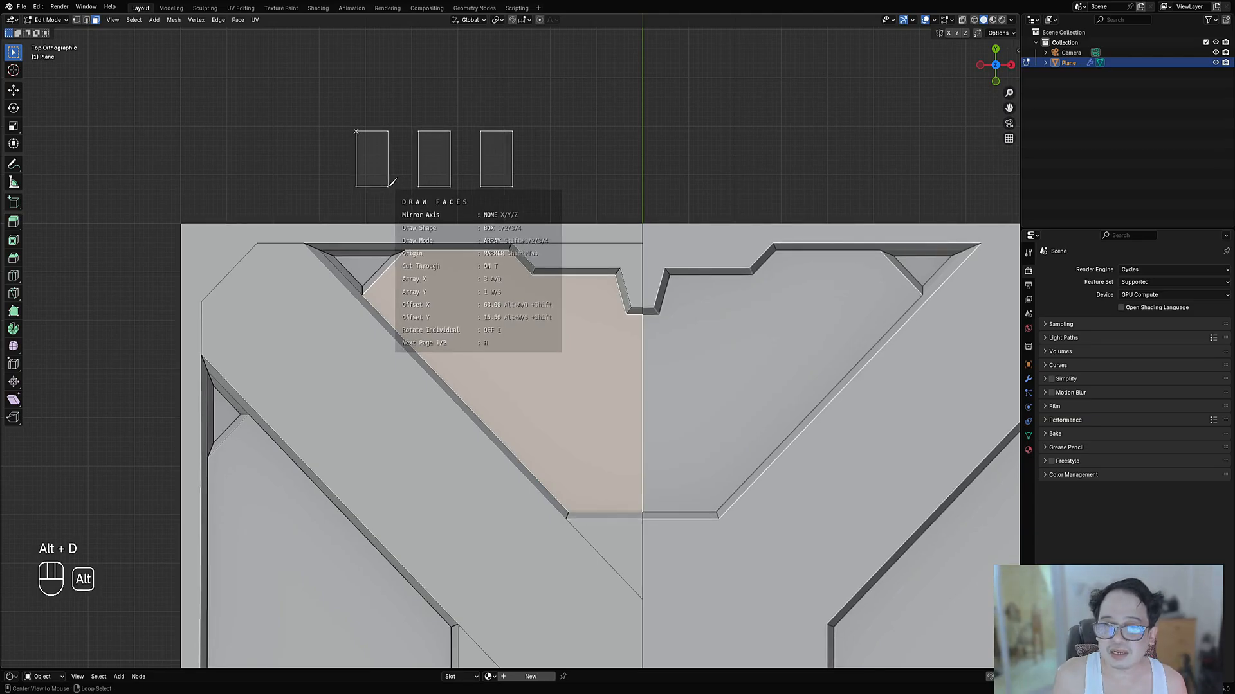
Step: Widen the gaps between the three boxes further, to an X offset of about 145
key(alt+d)
key(alt+d)
key(alt+d)
key(alt+d)
key(alt+d)
key(alt+d)
key(alt+d)
key(alt+d)
key(alt+d)
key(alt+d)
key(alt+d)
key(alt+d)
key(alt+d)
key(alt+d)
key(alt+d)
key(alt+d)
key(alt+d)
key(alt+d)
key(alt+d)
key(alt+d)
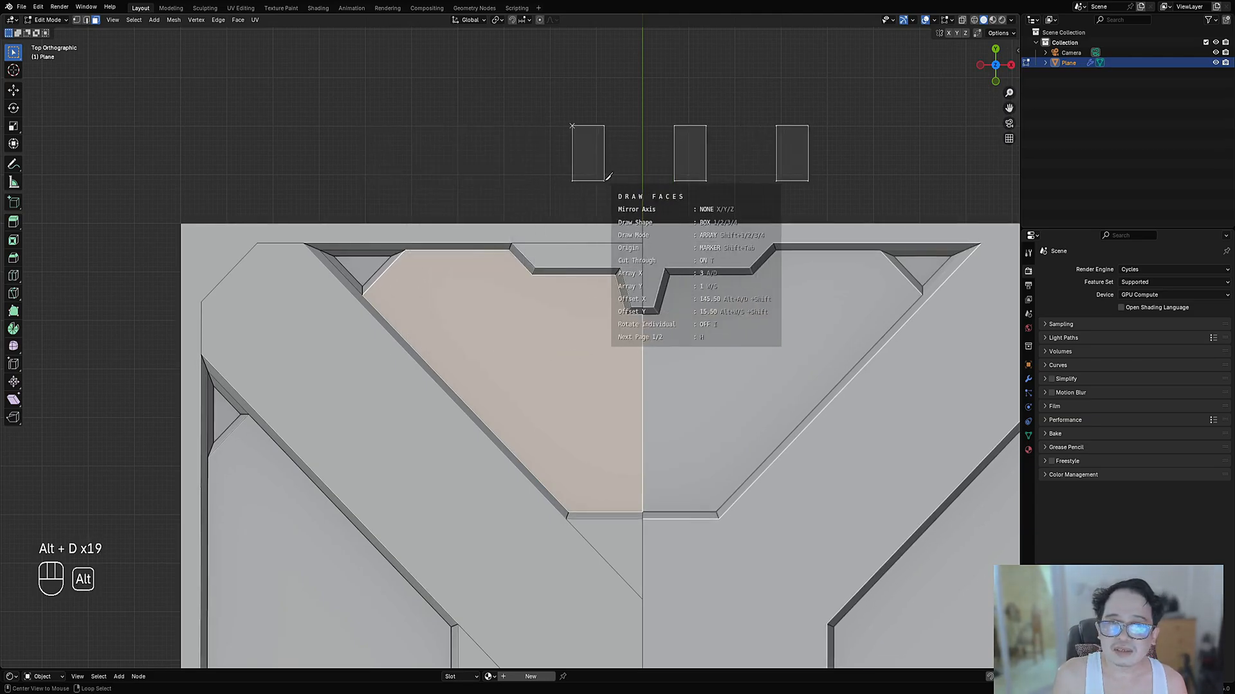
Step: Reverse the X array so that three copies extend in the negative X direction
key(a)
key(a)
key(a)
key(a)
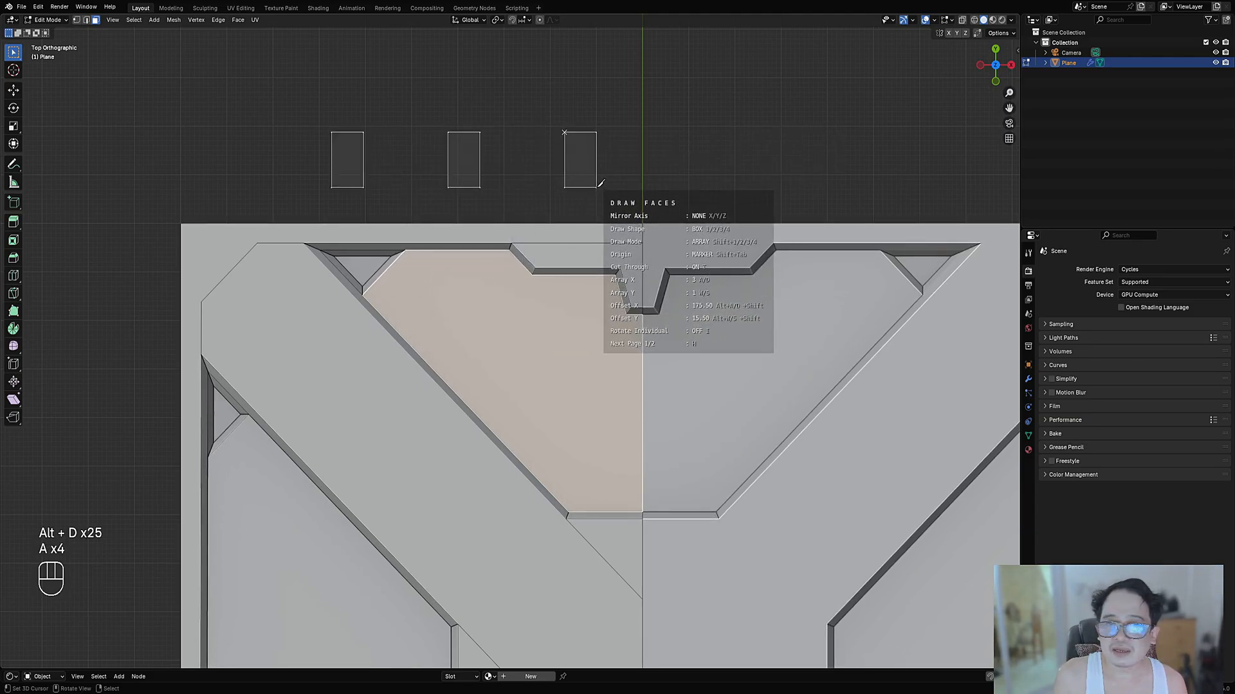
Step: Narrow the gaps between the three reversed boxes by lowering the X offset
key(alt+d)
key(alt+d)
key(alt+d)
key(alt+d)
key(alt+d)
key(alt+d)
key(alt+d)
key(alt+d)
key(alt+d)
key(alt+d)
key(alt+d)
key(alt+d)
key(alt+d)
key(alt+d)
key(alt+d)
key(alt+d)
key(alt+d)
key(alt+d)
key(alt+d)
key(alt+d)
key(alt+d)
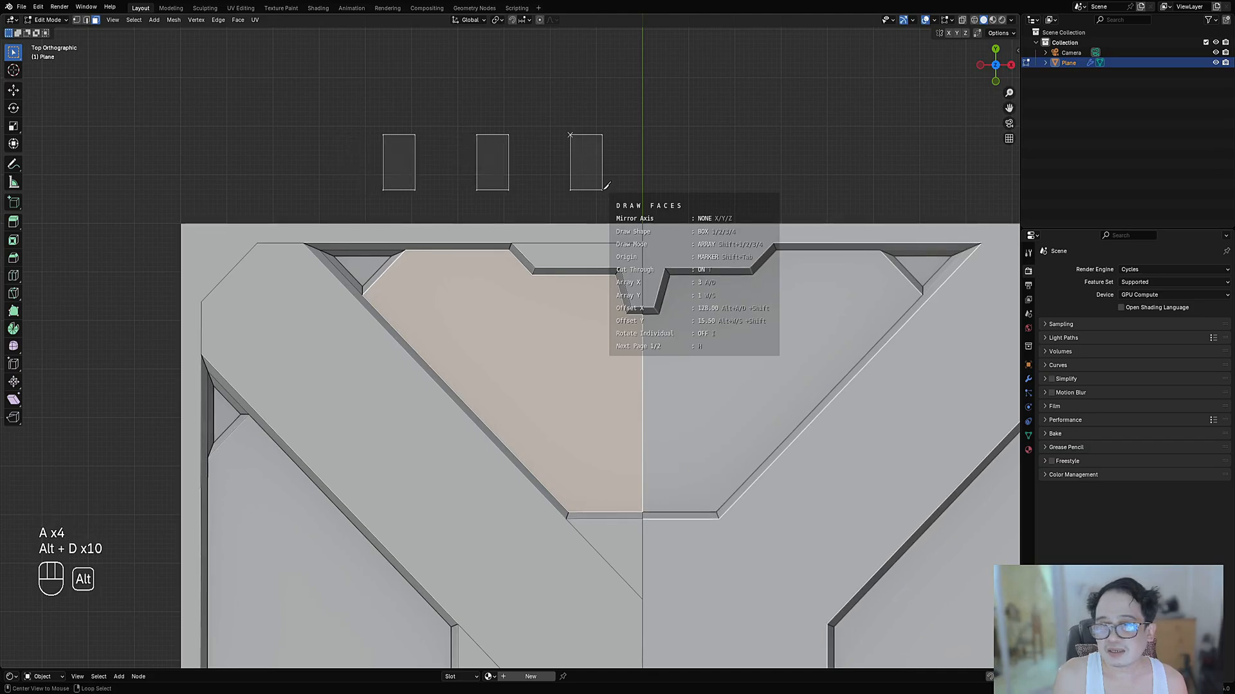
Step: Widen the gaps between the three reversed boxes again, to an X offset of about 160
key(alt+a)
key(alt+a)
key(alt+a)
key(alt+a)
key(alt+a)
key(alt+a)
key(alt+a)
key(alt+a)
key(alt+a)
key(alt+a)
key(alt+a)
key(alt+a)
key(alt+a)
key(alt+a)
key(alt+a)
key(alt+a)
key(alt+a)
key(alt+a)
key(alt+a)
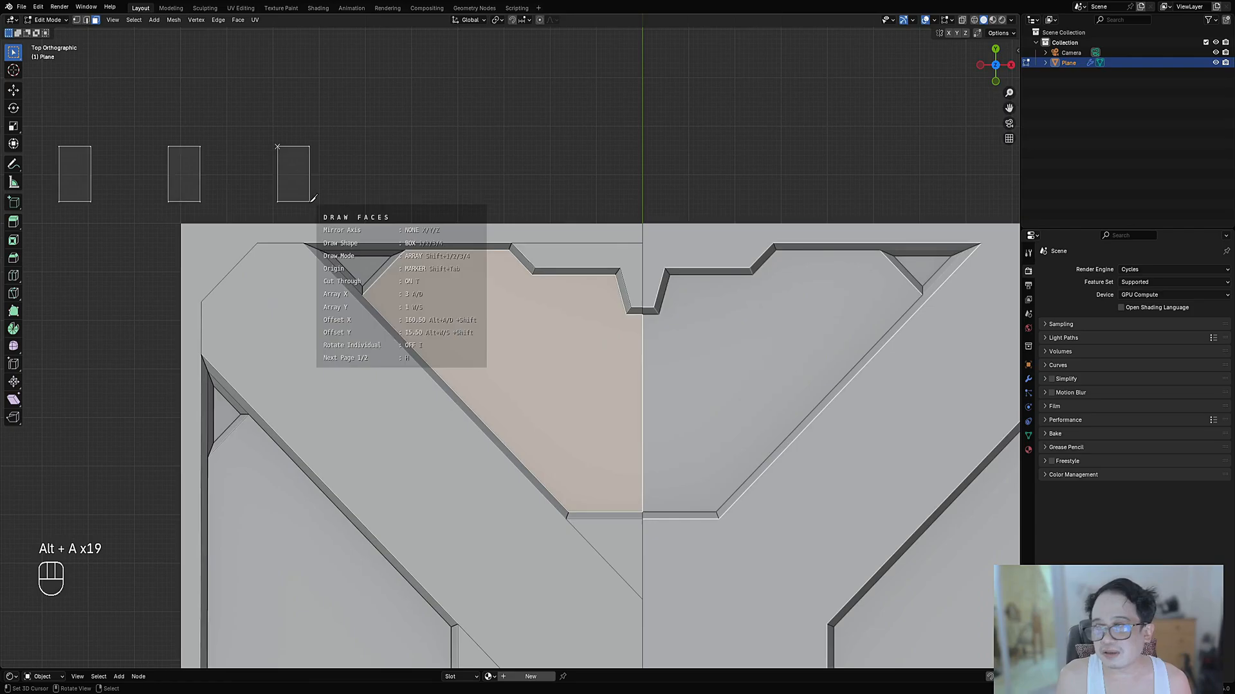
Step: Widen the gaps between the three reversed boxes further, to an X offset of about 220
key(alt+a)
key(alt+a)
key(alt+a)
key(alt+a)
key(alt+a)
key(alt+a)
key(alt+a)
key(alt+a)
key(alt+a)
key(alt+a)
key(alt+a)
key(alt+a)
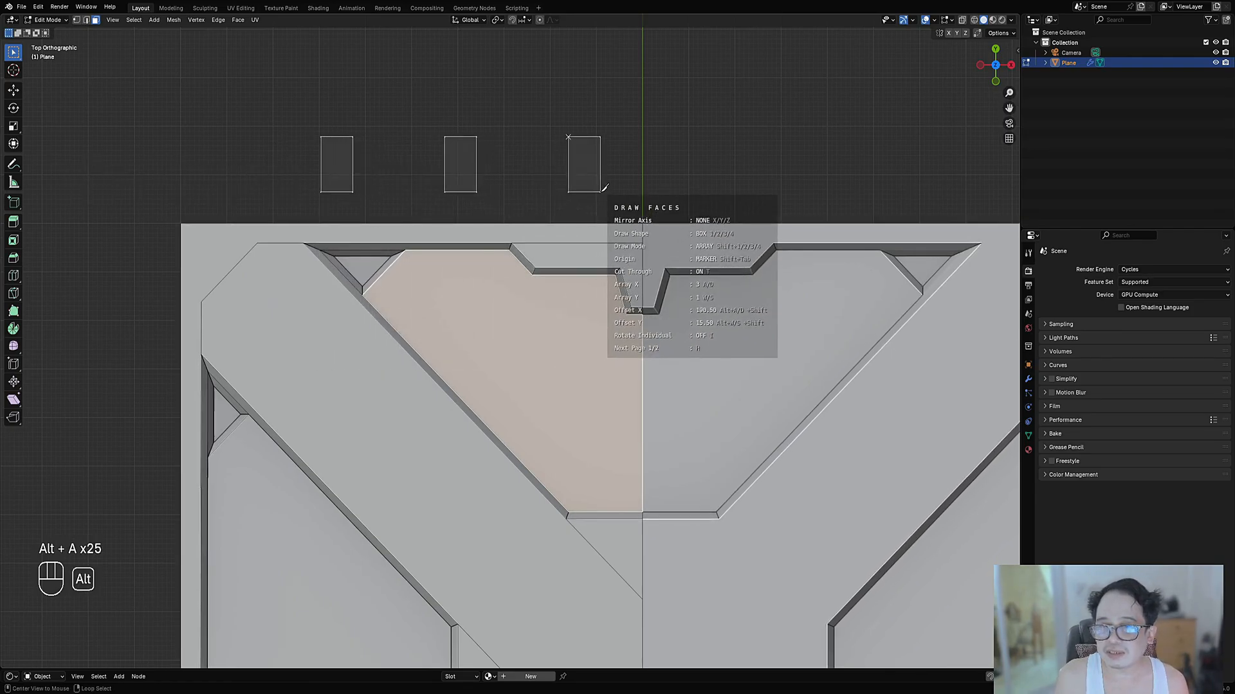
Step: Narrow the gaps between the three reversed boxes to an X offset of about 75
key(alt+d)
key(alt+d)
key(alt+d)
key(alt+d)
key(alt+d)
key(alt+d)
key(alt+d)
key(alt+d)
key(alt+d)
key(alt+d)
key(alt+d)
key(alt+d)
key(alt+d)
key(alt+d)
key(alt+d)
key(alt+d)
key(alt+d)
key(alt+d)
key(alt+d)
key(alt+d)
key(alt+d)
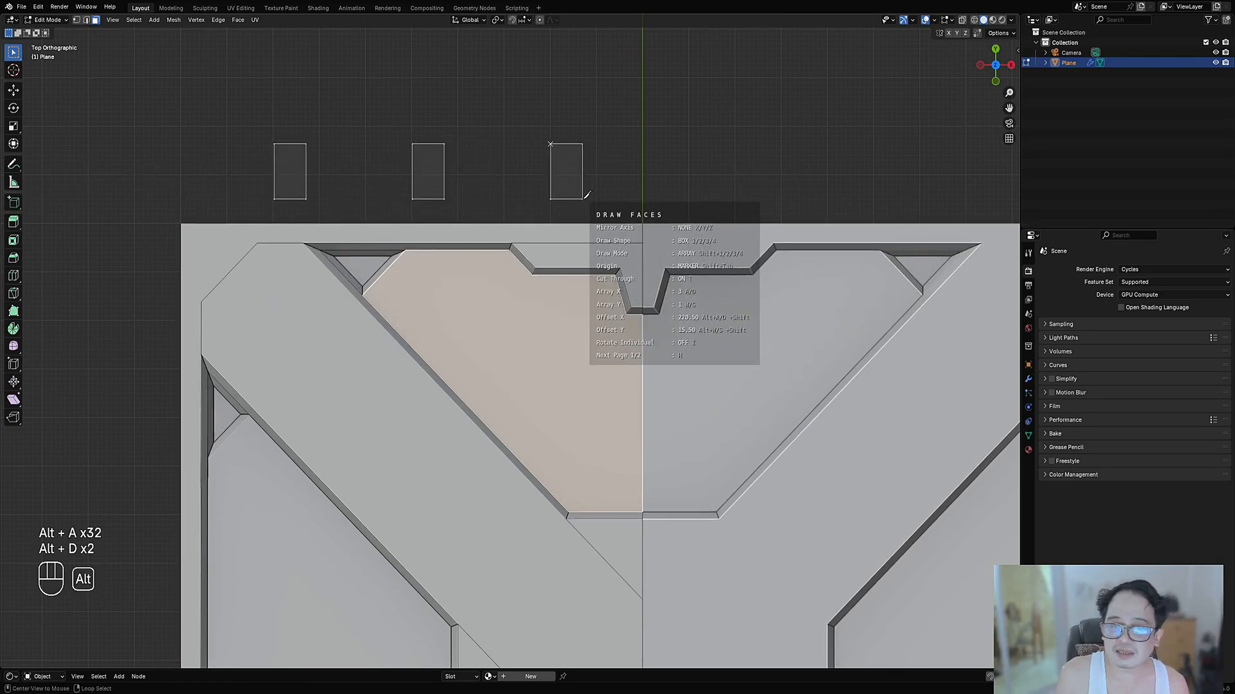
key(alt+d)
key(alt+d)
key(alt+d)
key(alt+d)
key(alt+d)
key(alt+d)
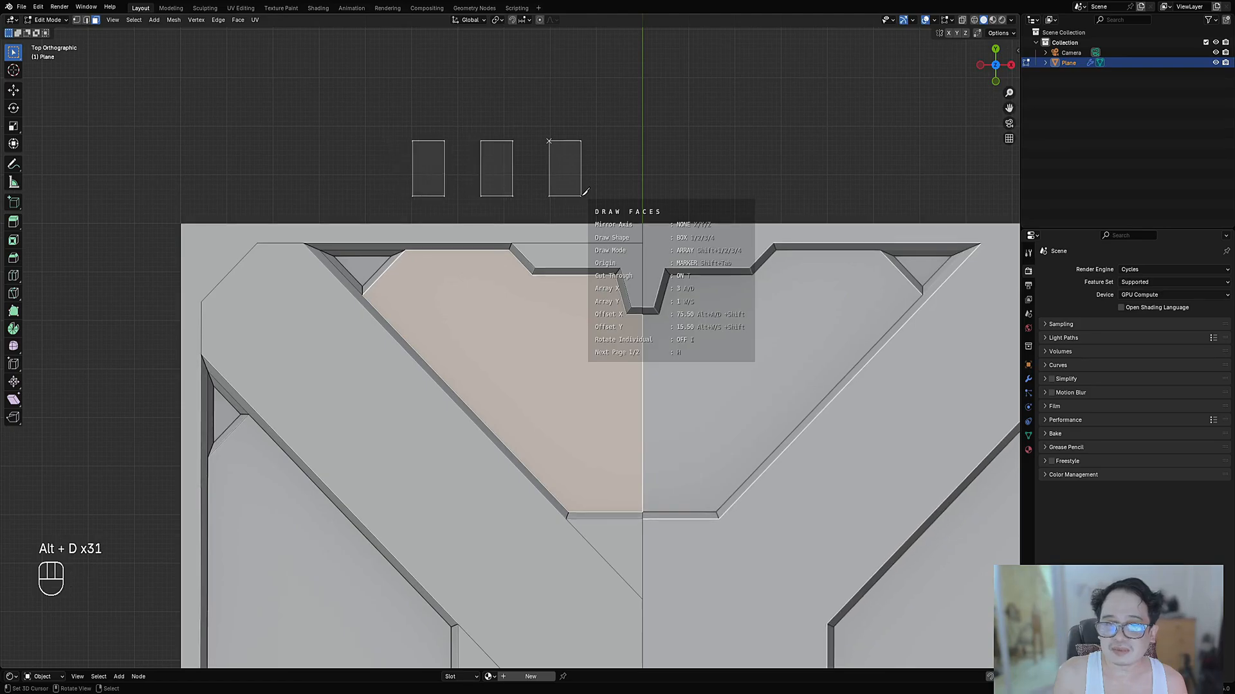
Step: Flip the X array to the positive X direction and raise it to four copies
key(d)
key(d)
key(d)
key(d)
key(d)
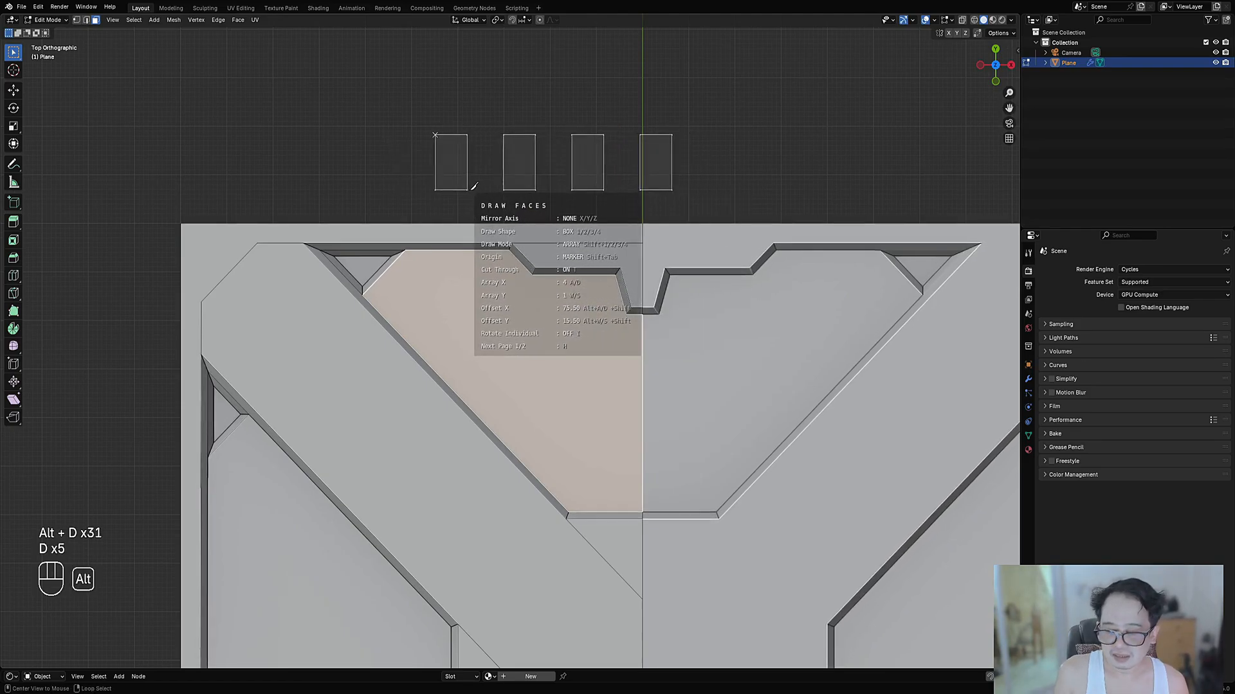
Step: Narrow the gaps between the four boxes by lowering the X offset
key(alt+a)
key(alt+a)
key(alt+a)
key(alt+a)
key(alt+a)
key(alt+a)
key(alt+a)
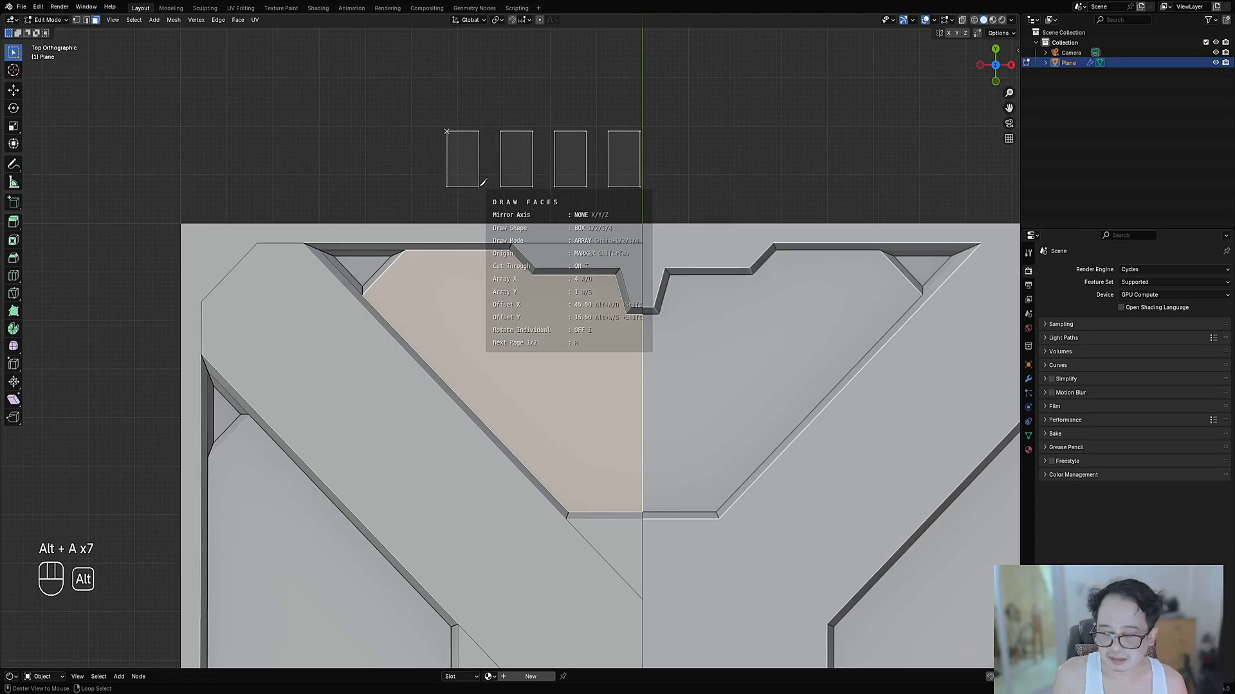
key(alt+a)
key(alt+a)
key(alt+a)
key(alt+a)
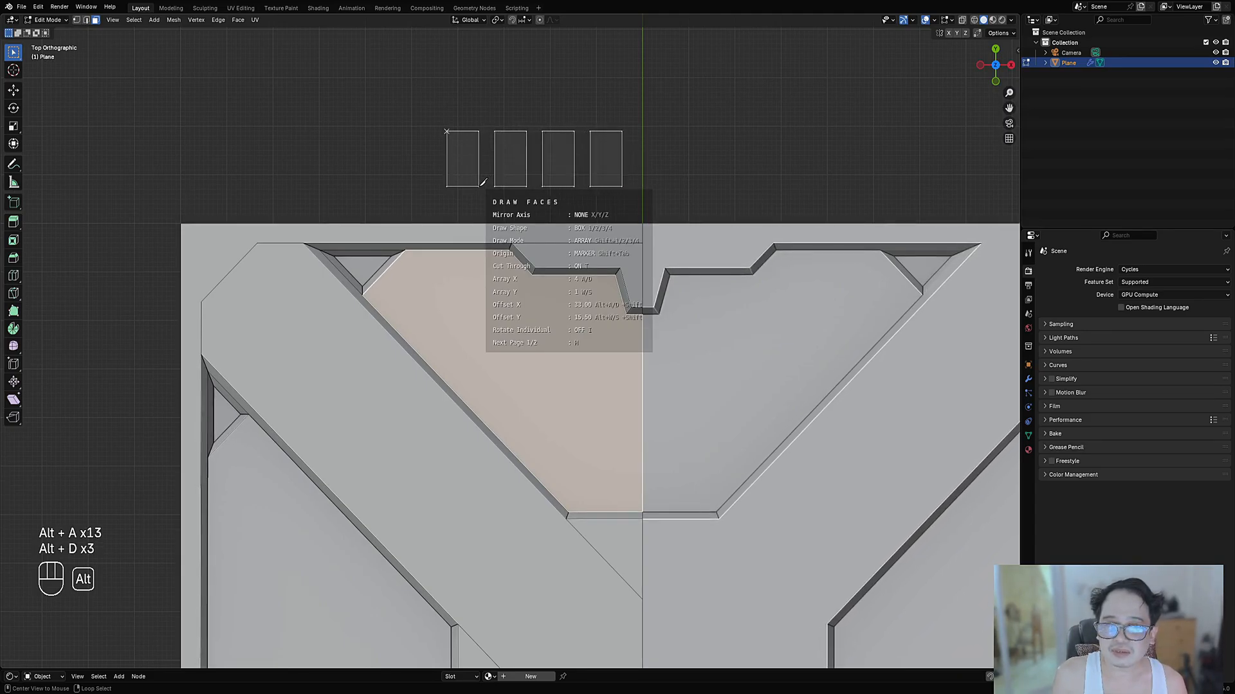
Step: Widen the gaps between the four boxes to an X offset of about 160
key(alt+d)
key(alt+d)
key(alt+d)
key(alt+d)
key(alt+d)
key(alt+d)
key(alt+d)
key(alt+d)
key(alt+d)
key(alt+d)
key(alt+d)
key(alt+d)
key(alt+d)
key(alt+d)
key(alt+d)
key(alt+d)
key(alt+d)
key(alt+d)
key(alt+d)
key(alt+d)
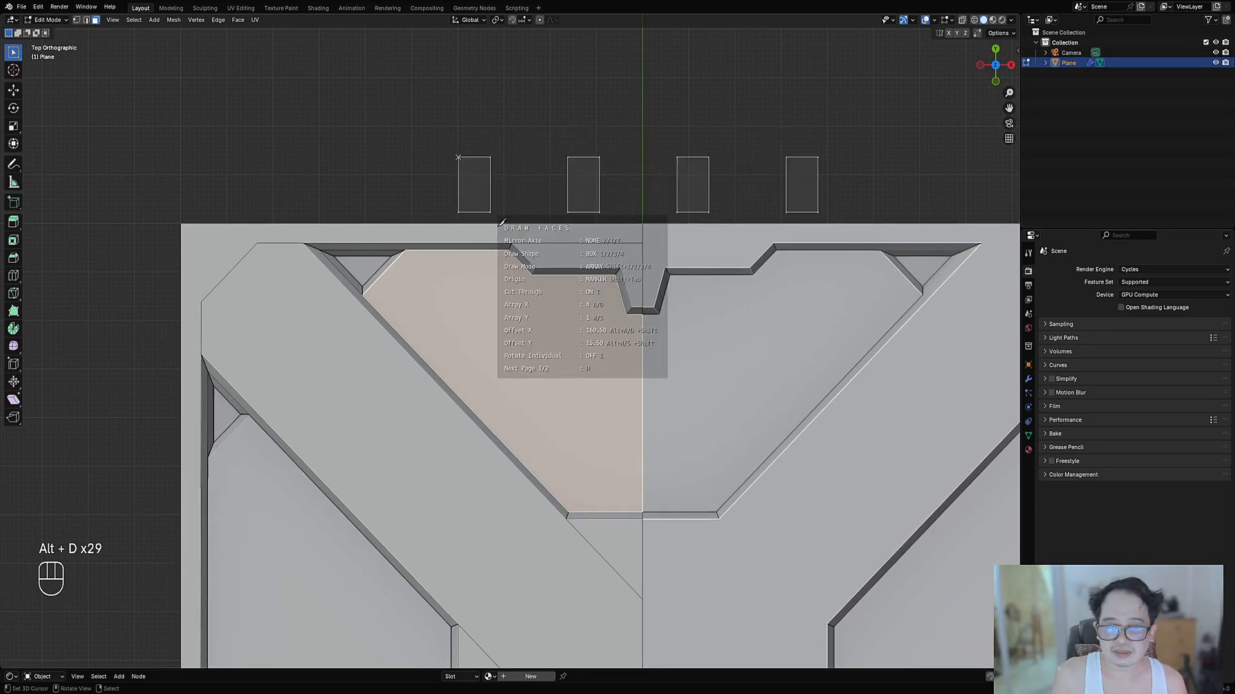
Step: Add a second row of boxes in the positive Y direction and widen its Y offset to about 80
key(w)
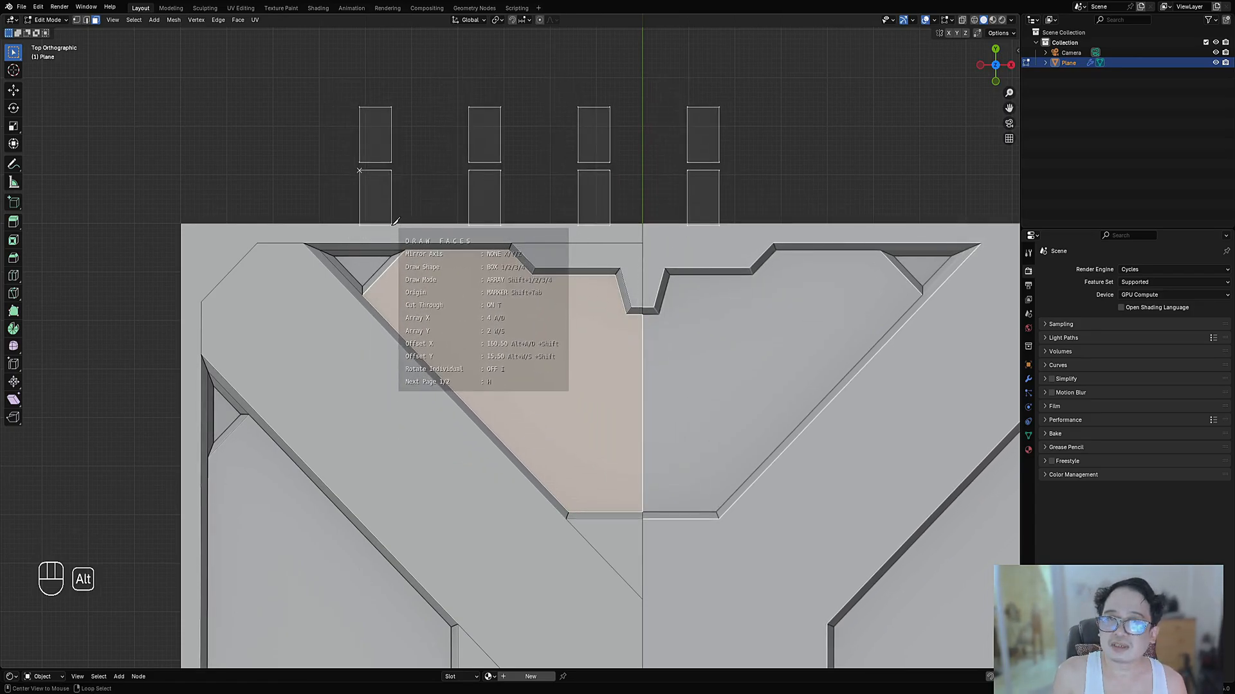
key(alt+w)
key(alt+w)
key(alt+w)
key(alt+w)
key(alt+w)
key(alt+w)
key(alt+w)
key(alt+w)
key(alt+w)
key(alt+w)
key(alt+w)
key(alt+w)
key(alt+w)
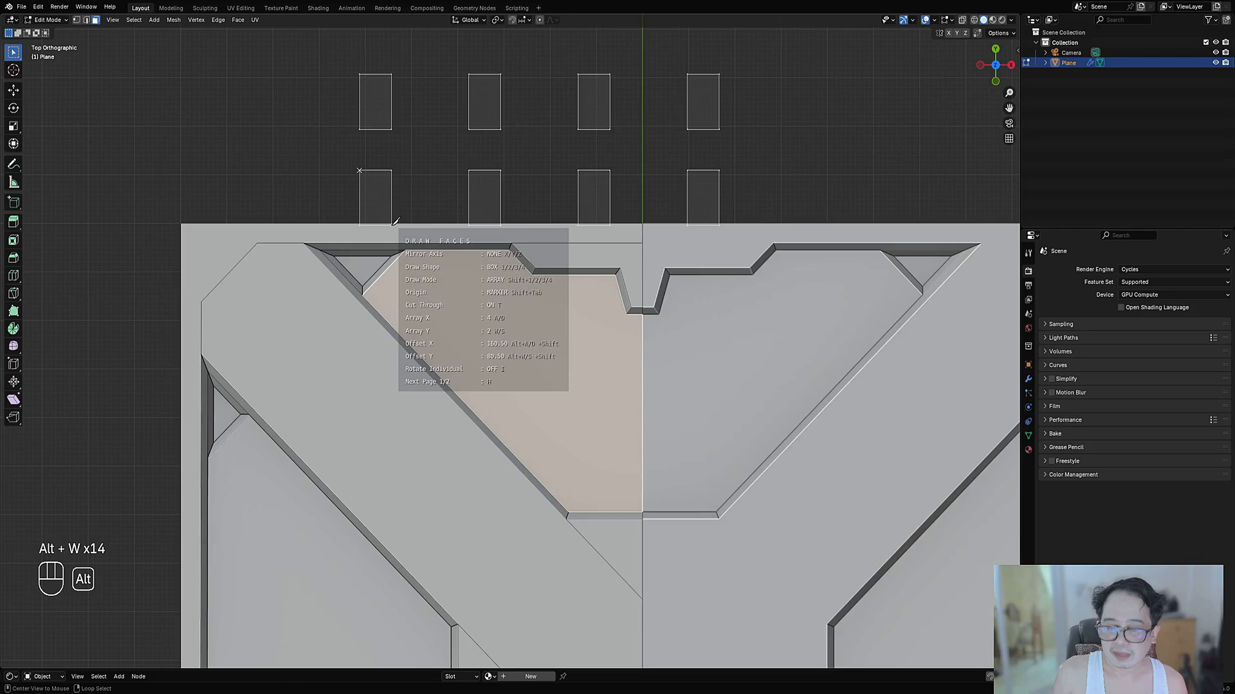
Step: Bring the two rows of boxes closer together, to a Y offset of about 28
key(alt+s)
key(alt+s)
key(alt+s)
key(alt+s)
key(alt+s)
key(alt+s)
key(alt+s)
key(alt+s)
key(alt+s)
key(alt+s)
key(alt+s)
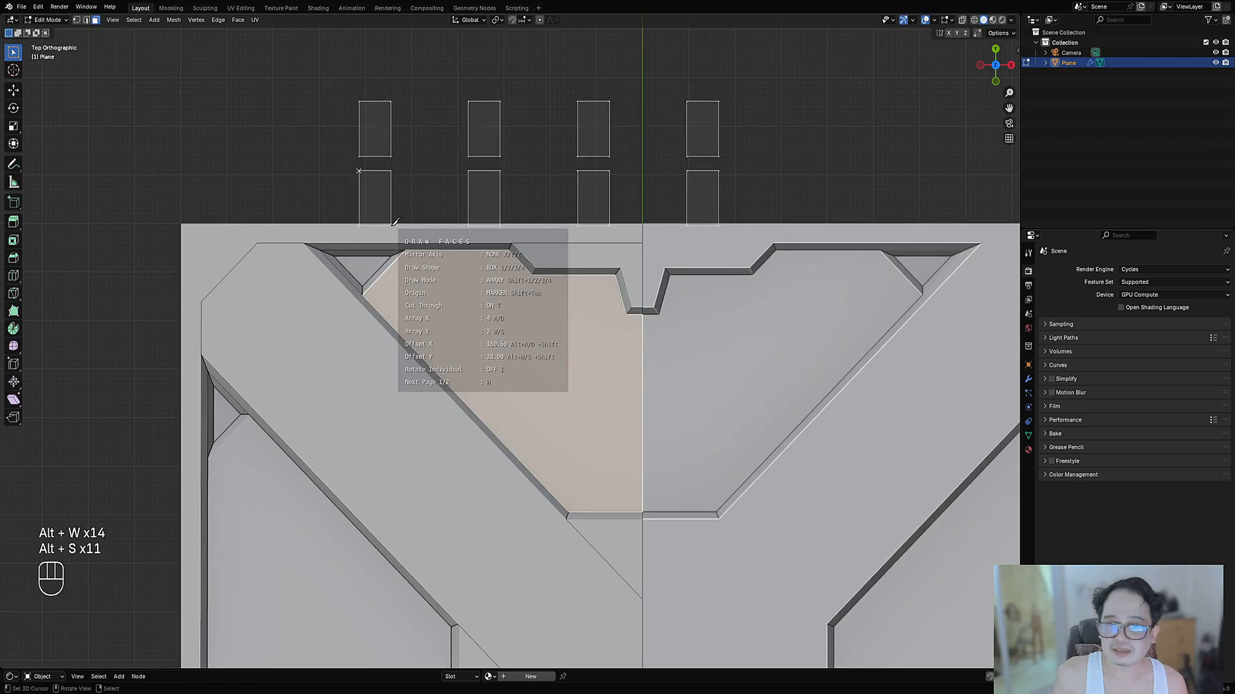
Step: Reverse the second row to extend in the negative Y direction and widen the Y offset to about 123
key(s)
key(s)
key(alt+s)
key(alt+s)
key(alt+s)
key(alt+s)
key(alt+s)
key(alt+s)
key(alt+s)
key(alt+s)
key(alt+s)
key(alt+s)
key(alt+s)
key(alt+s)
key(alt+s)
key(alt+s)
key(alt+s)
key(alt+s)
key(alt+s)
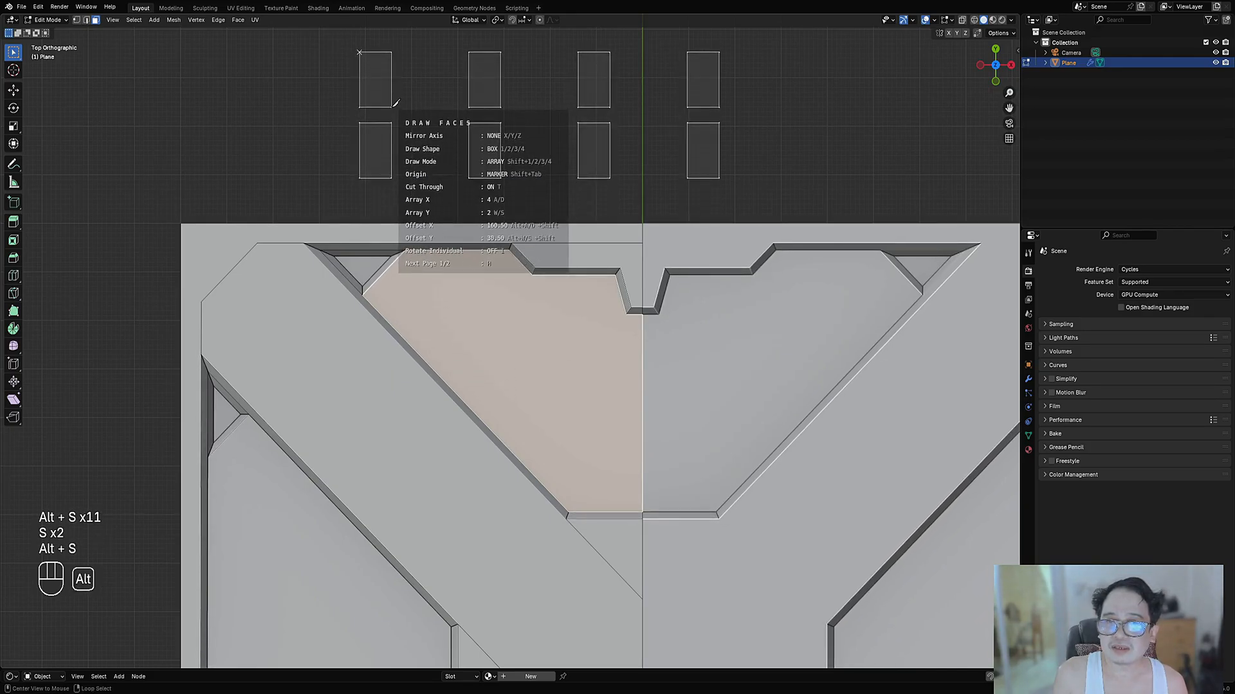
key(alt+s)
key(alt+s)
key(alt+s)
Step: Narrow the gap between the two rows again, to a Y offset of about 15.5
key(alt+w)
key(alt+w)
key(alt+w)
key(alt+w)
key(alt+w)
key(alt+w)
key(alt+w)
key(alt+w)
key(alt+w)
key(alt+w)
key(alt+w)
key(alt+w)
key(alt+w)
key(alt+w)
key(alt+w)
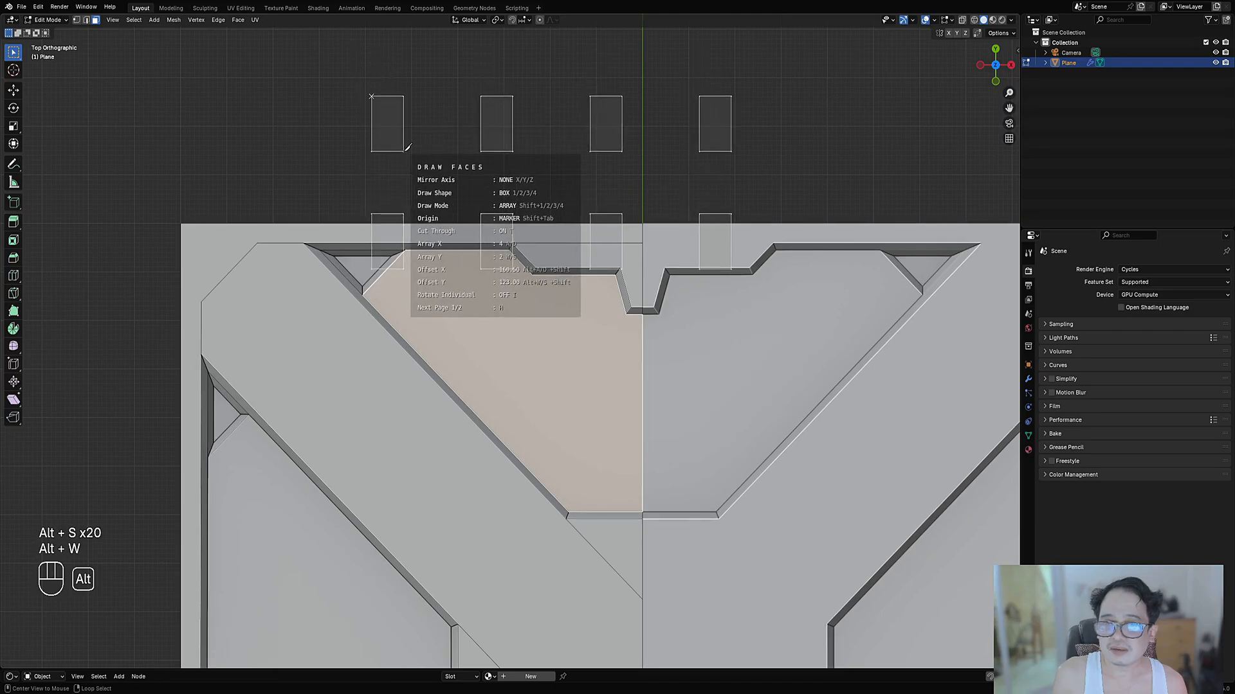
key(alt+w)
key(alt+w)
key(alt+w)
key(alt+w)
key(alt+w)
key(alt+w)
key(alt+w)
key(alt+w)
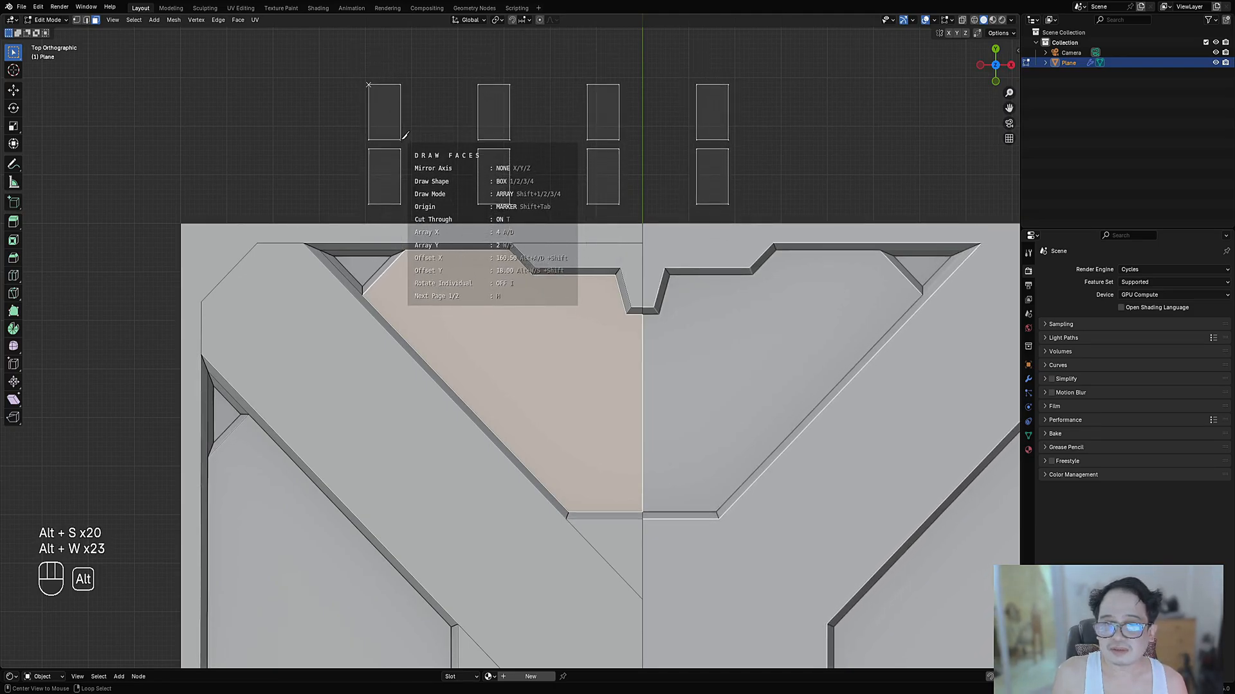
Step: Turn off Cut Through and discard the arrayed boxes
key(t)
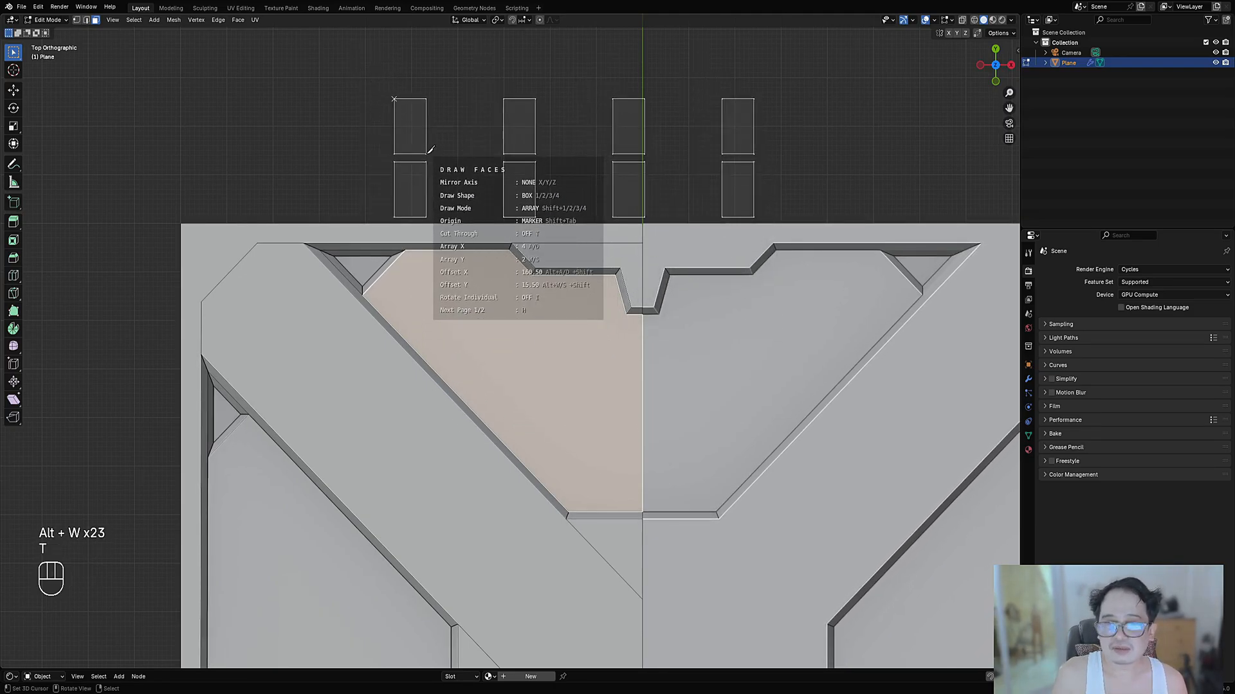
key(r)
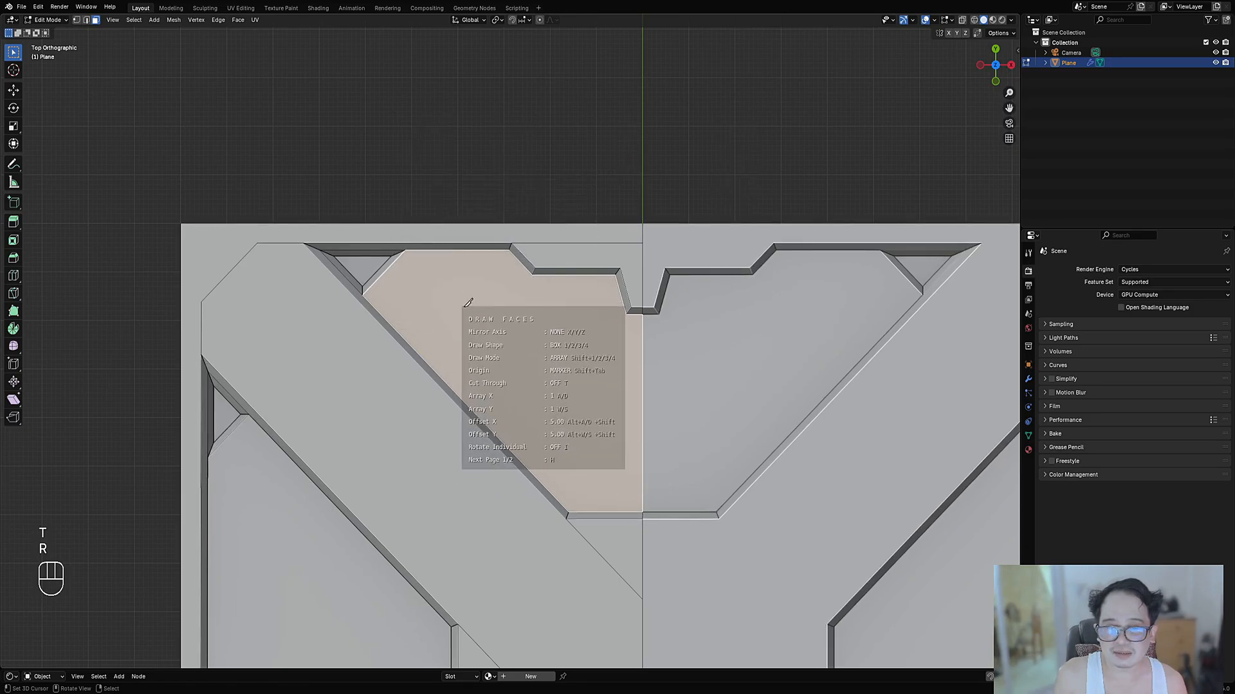
Step: Draw a thin horizontal box across the upper part of the recessed panel and array it to five copies in the negative Y direction
click(385, 256)
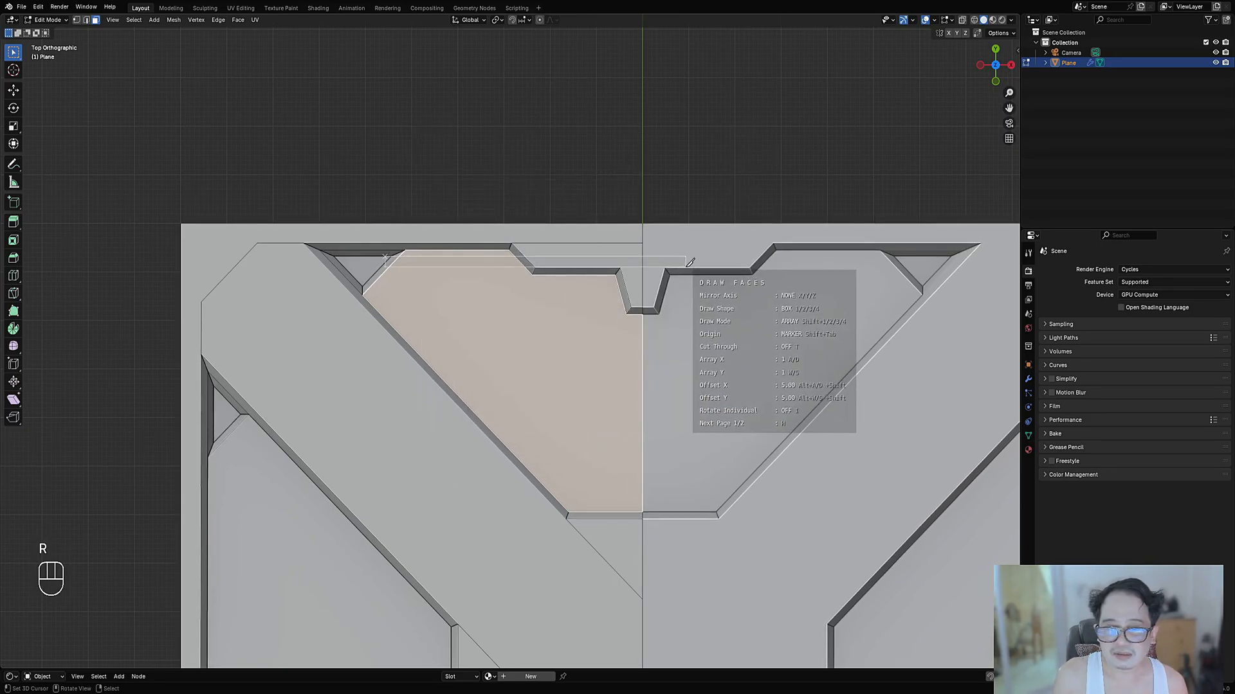
right_click(724, 278)
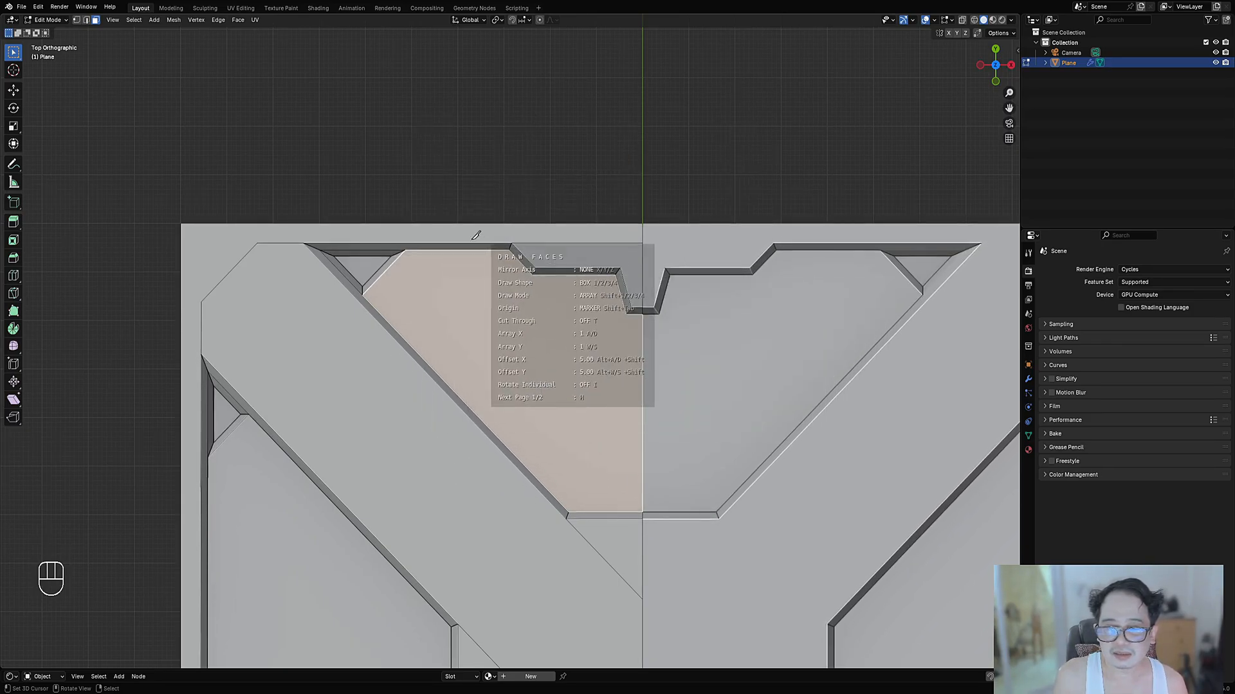
click(332, 257)
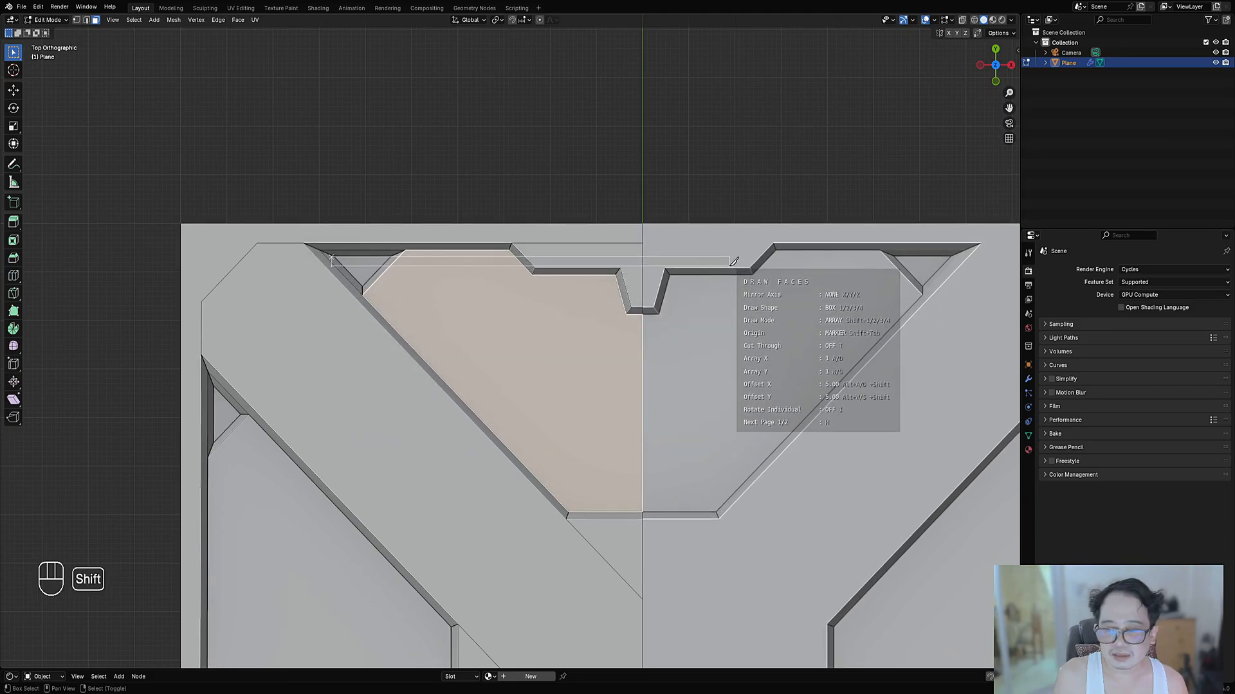
key(shift+4)
key(s)
key(s)
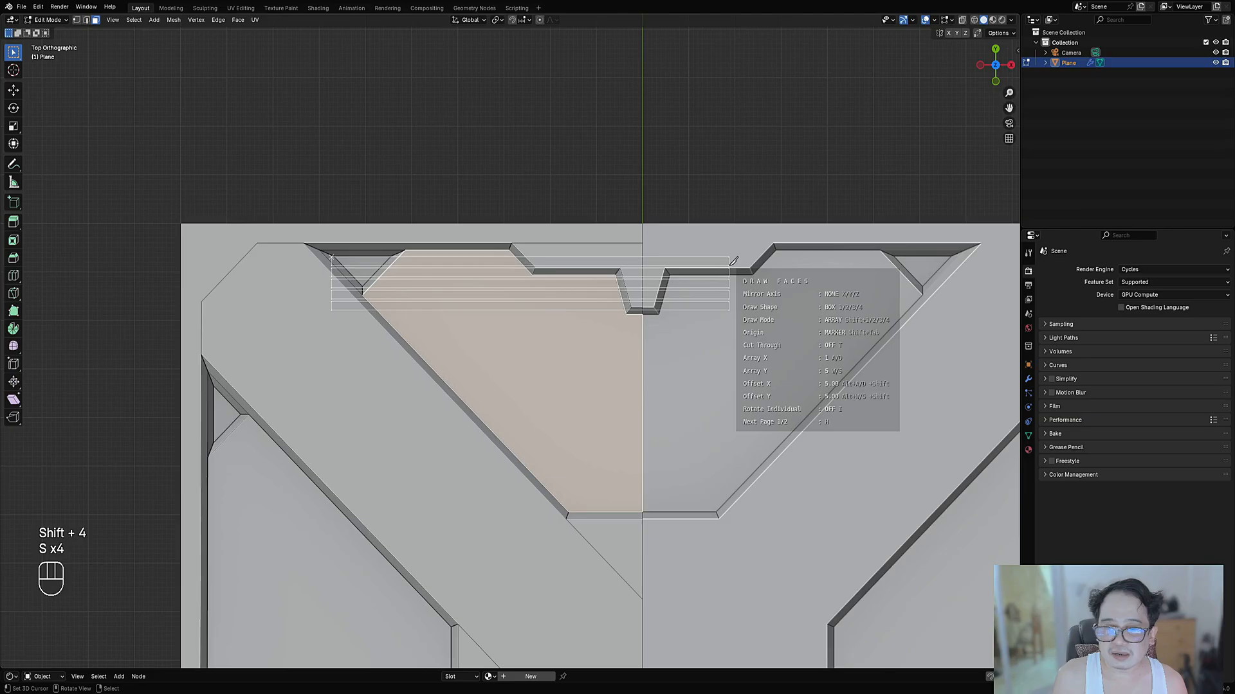
Step: Widen the spacing between the arrayed boxes on the recessed panel to a Y offset of 17.50
key(alt+s)
key(alt+s)
key(alt+s)
key(alt+s)
key(alt+s)
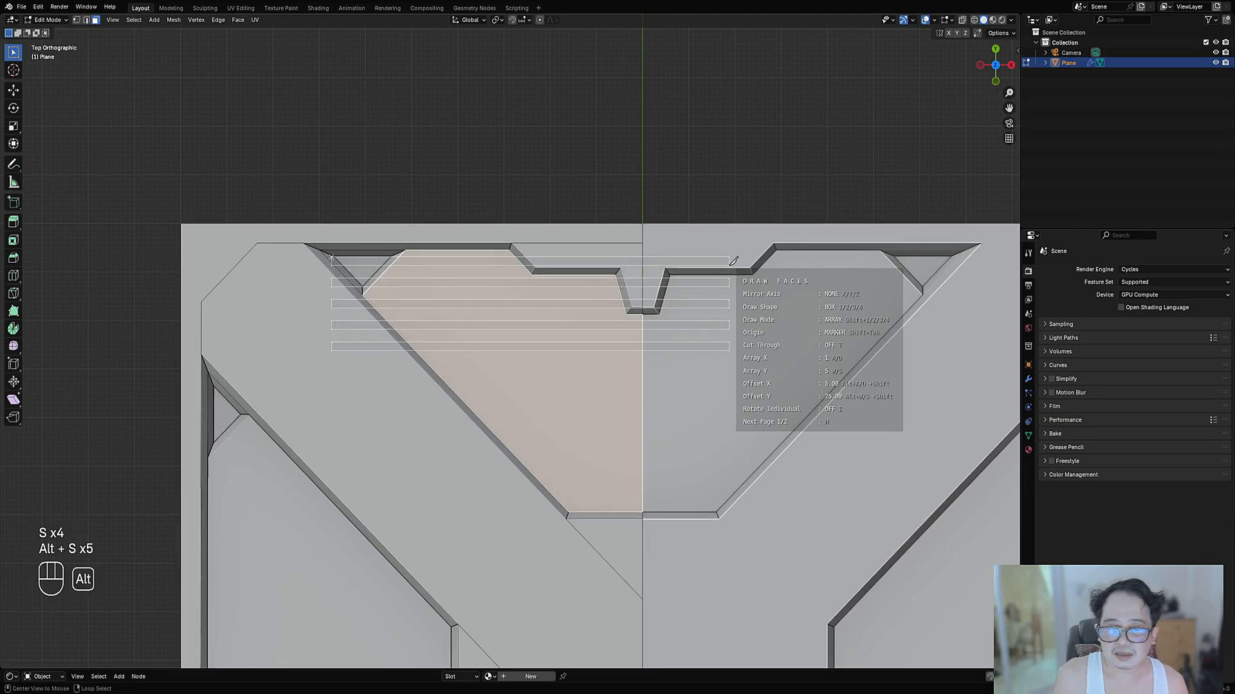
key(alt+w)
key(alt+w)
key(alt+w)
Step: Increase the Y array to 15 boxes, then discard the arrayed boxes
key(s)
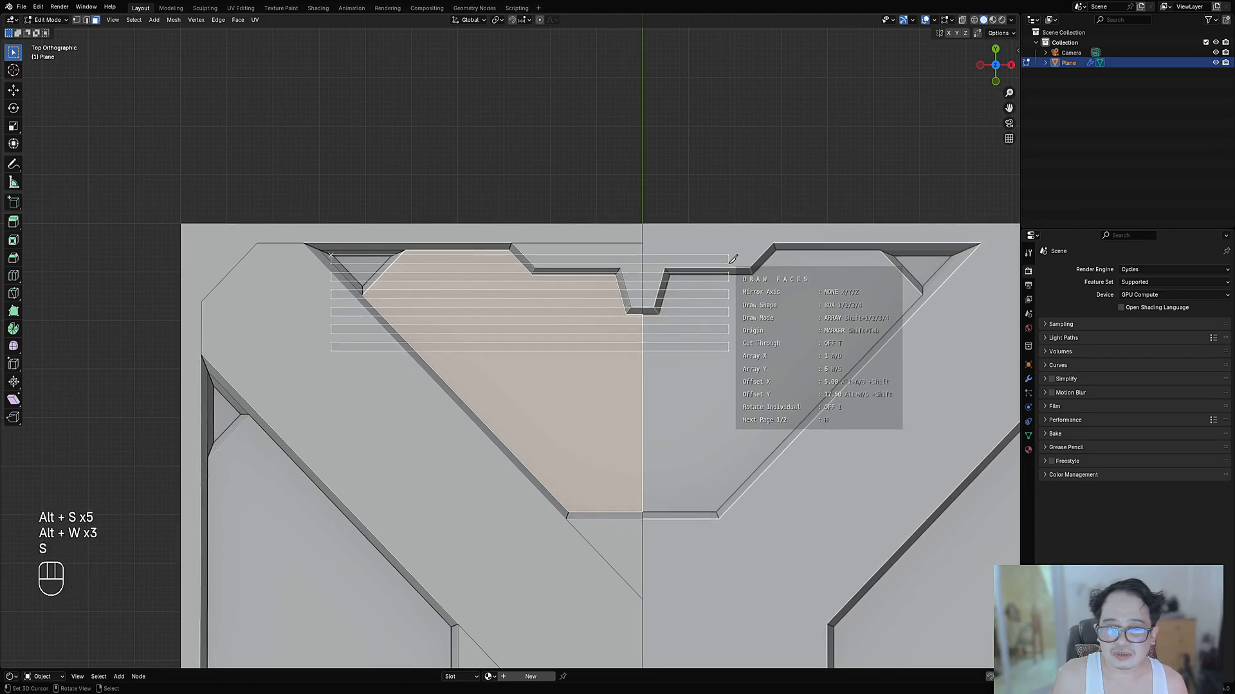
key(s)
key(s)
key(s)
key(s)
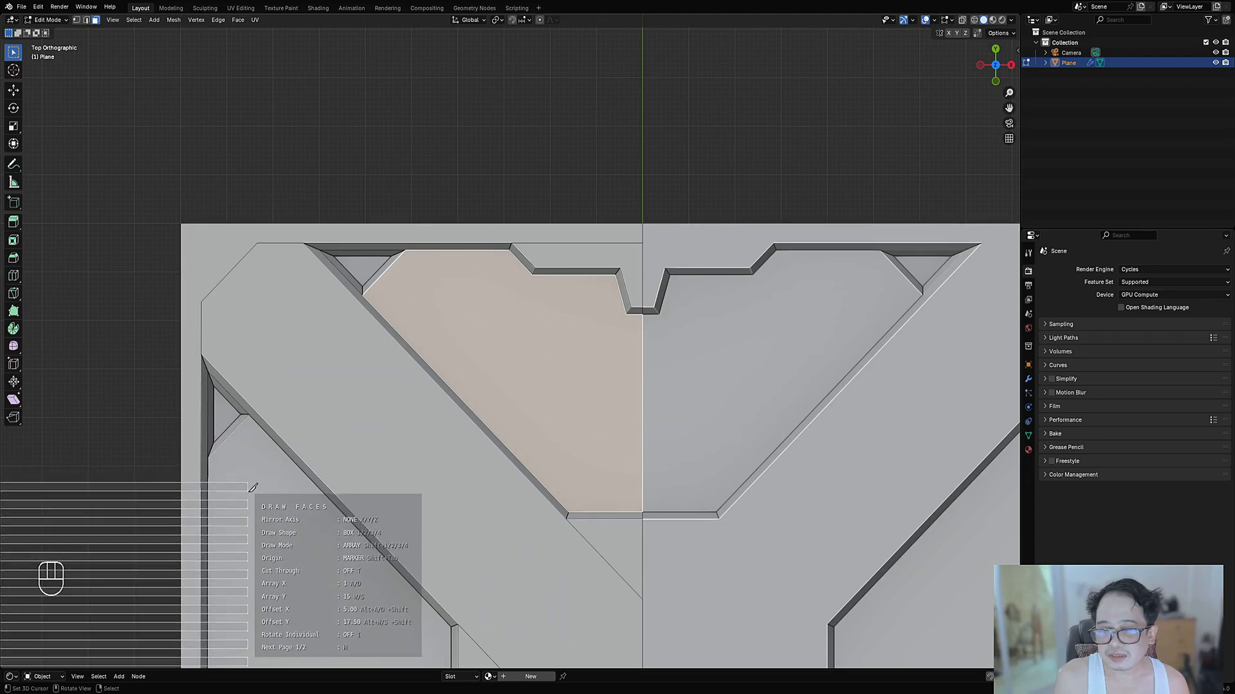
scroll(450, 437, down, 4)
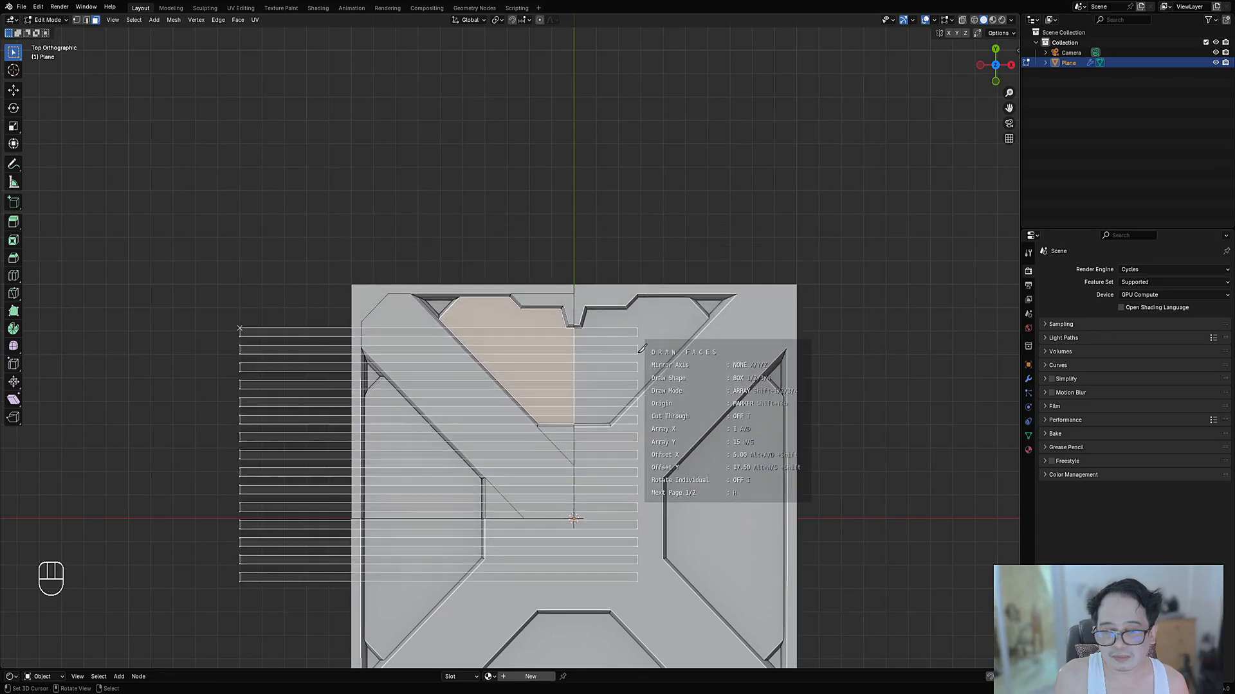
right_click(641, 357)
Step: Connect the plane's outer corner vertex to the centre vertex with a diagonal edge
key(KP_5)
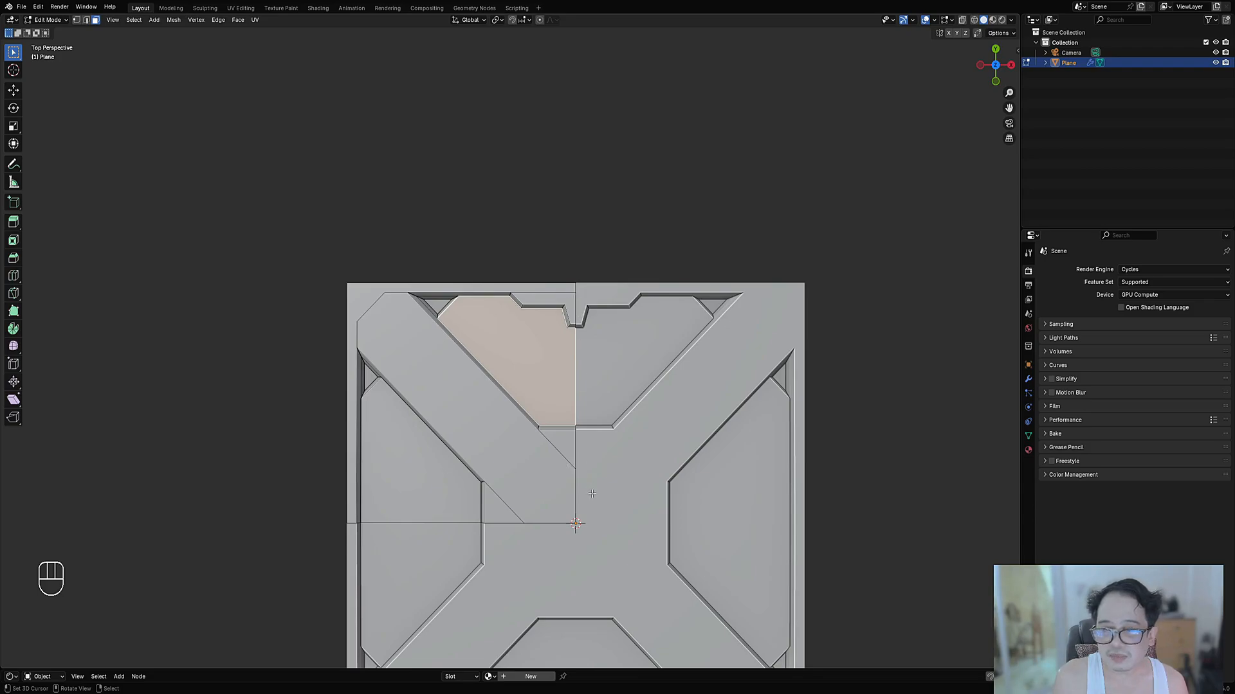
key(1)
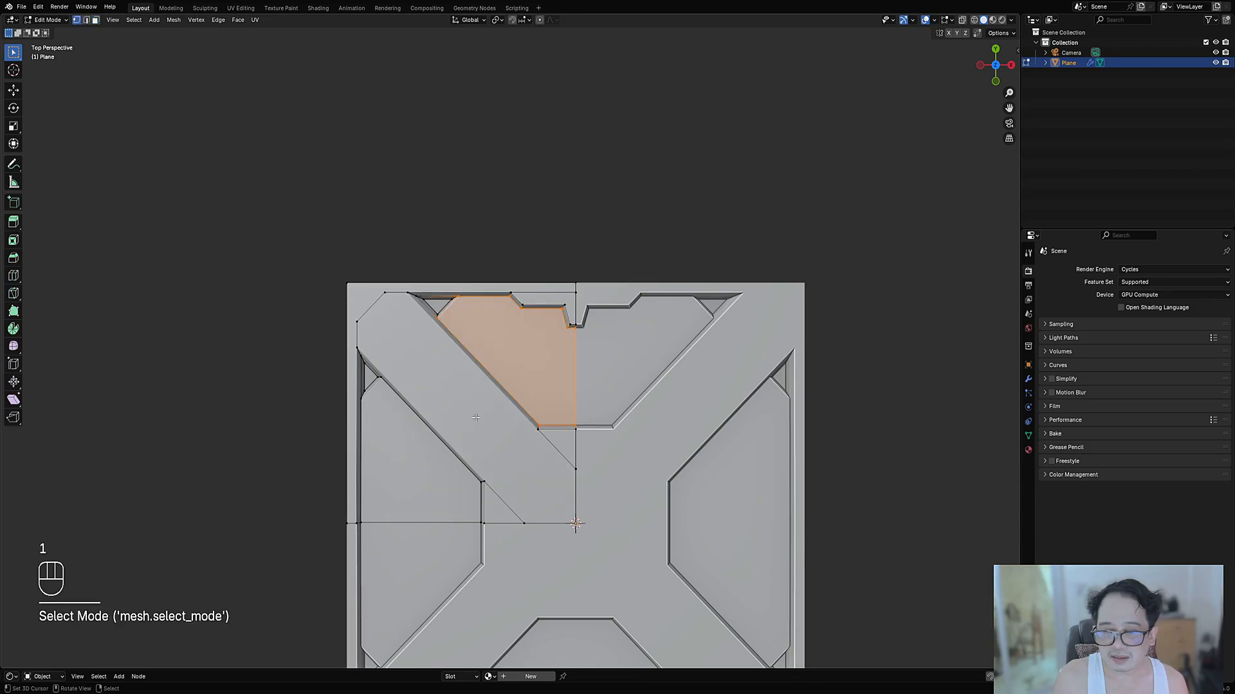
click(350, 279)
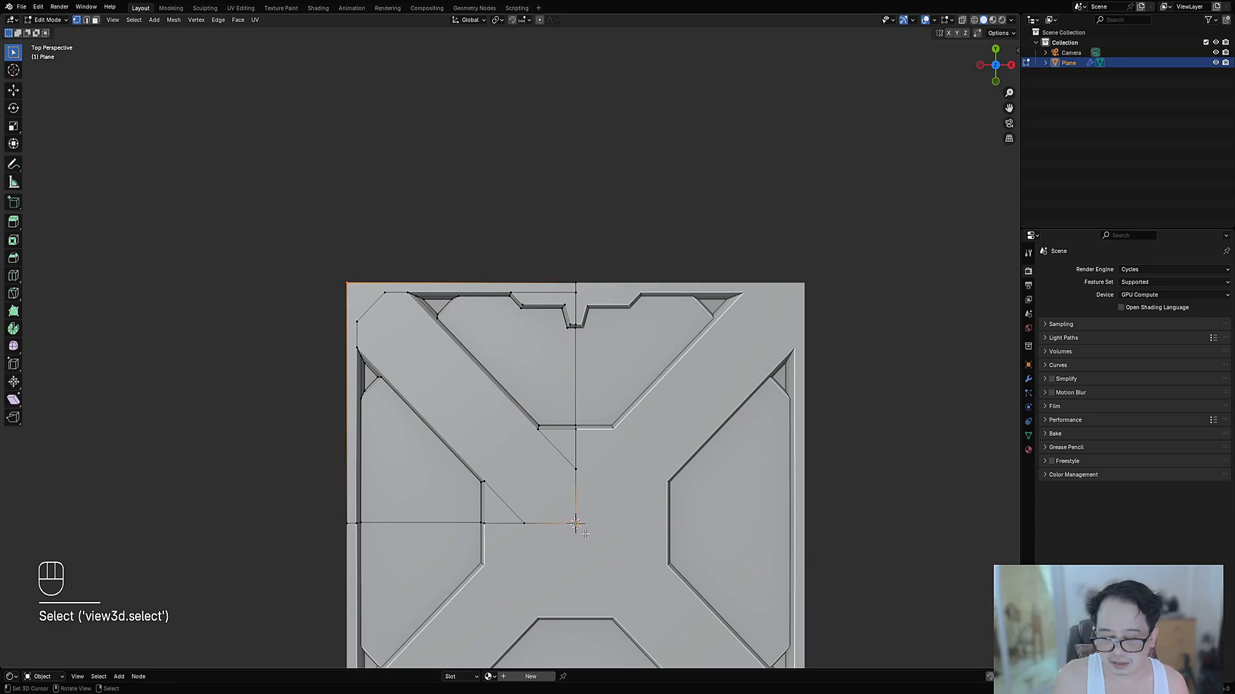
key(j)
Step: Select the upper recessed panel face and draw a thin horizontal box across its upper part with Draw Faces in Array mode
key(3)
click(514, 344)
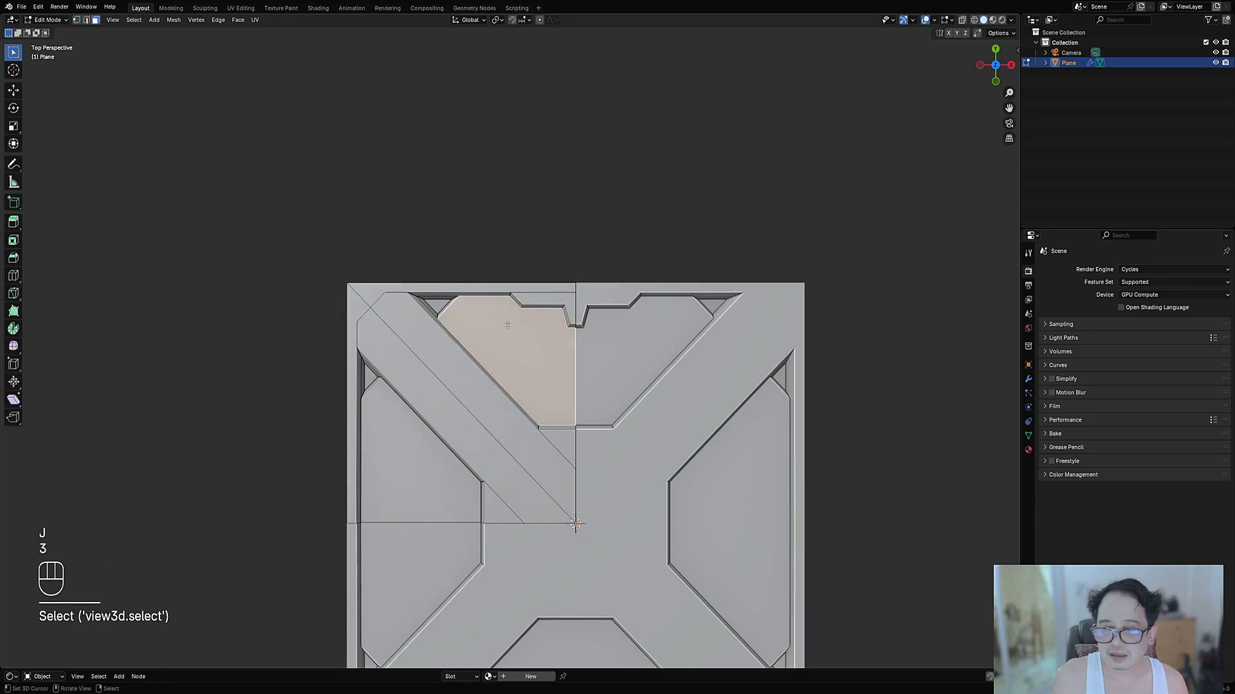
scroll(514, 344, up, 2)
key(ctrl+shift+x)
click(506, 321)
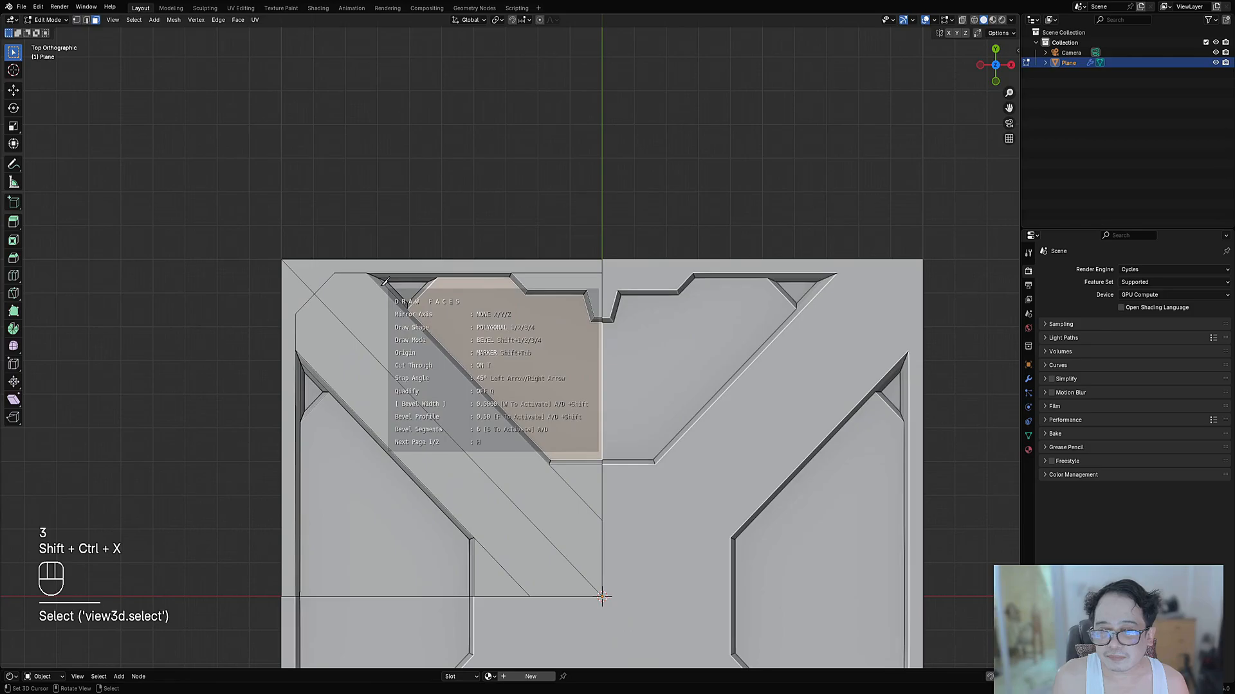
key(1)
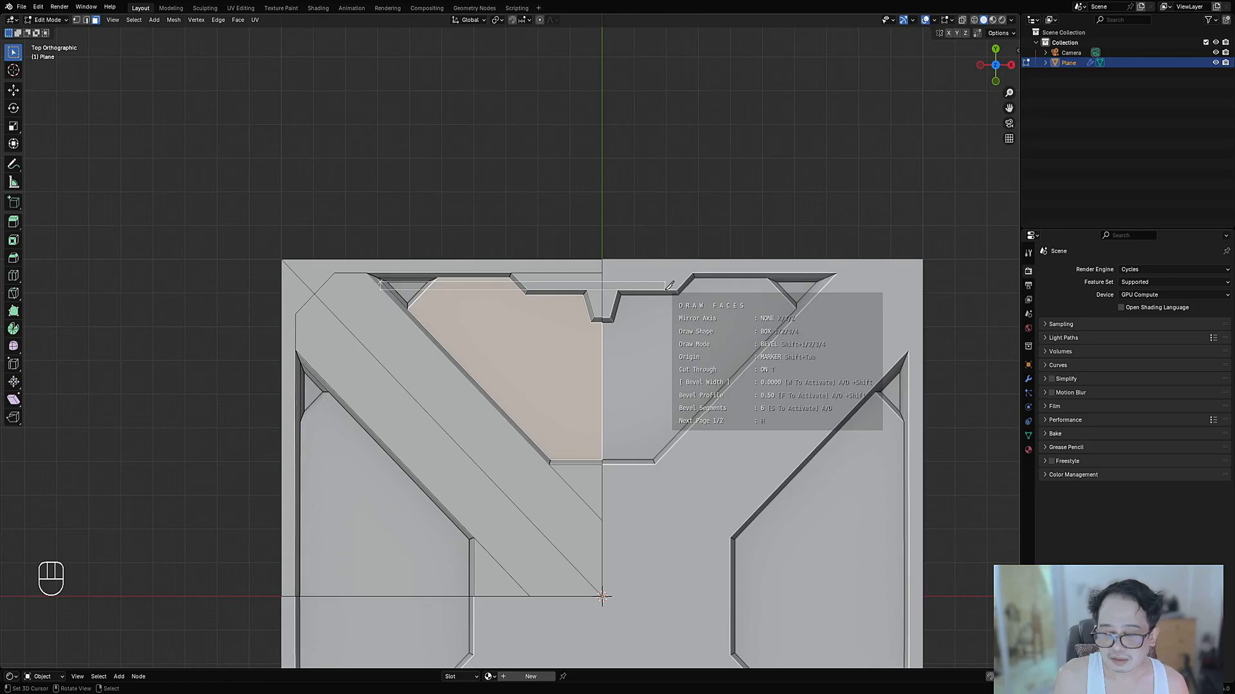
key(shift+4)
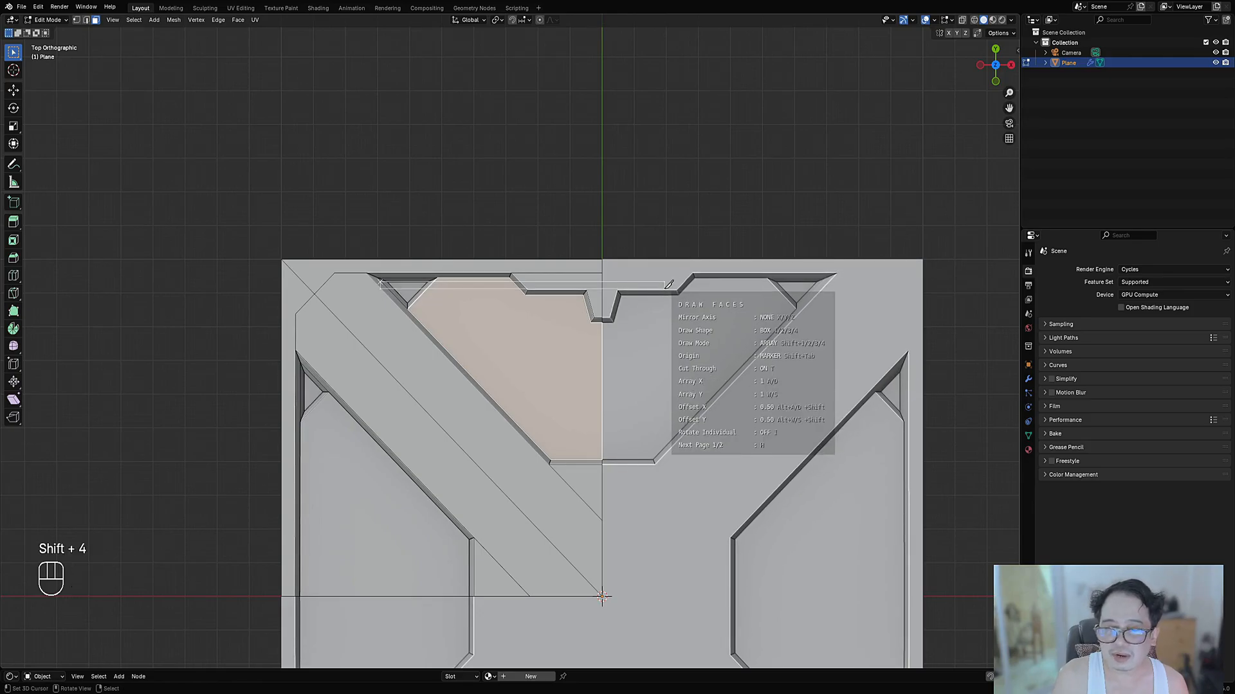
Step: Add a second box in the negative Y direction and set the Y offset to 13.00
key(s)
key(alt+s)
key(alt+s)
key(alt+s)
key(alt+s)
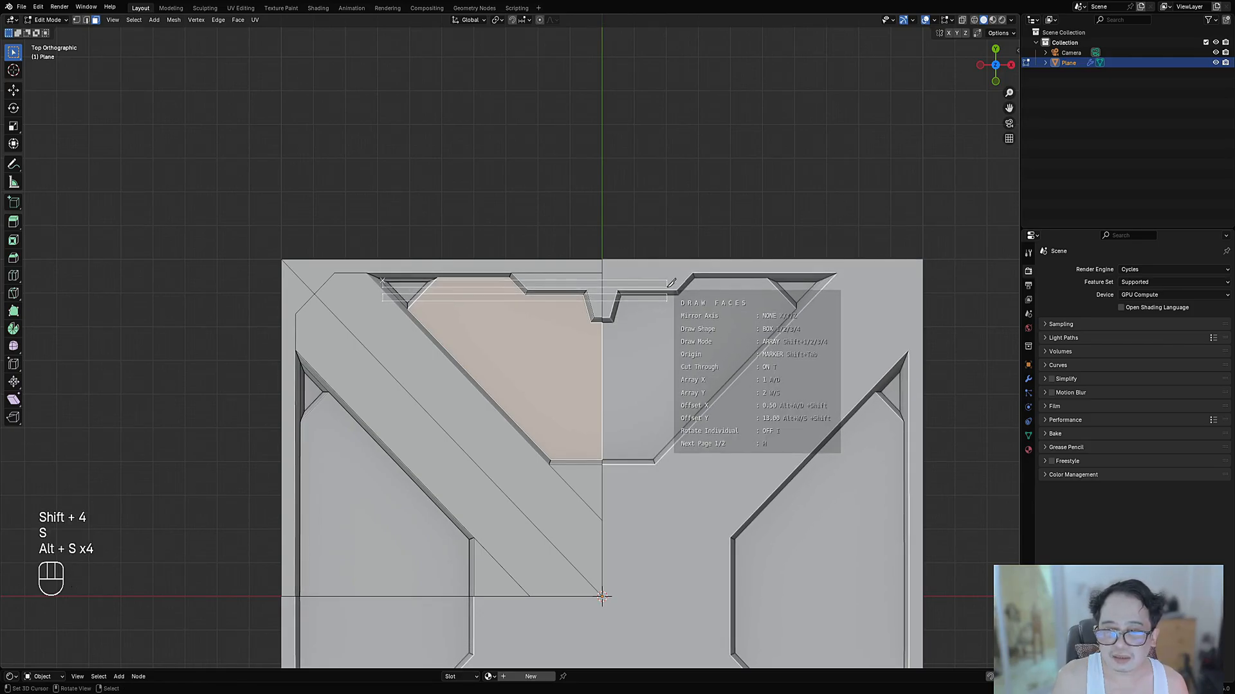
Step: Increase the Y array to 13 boxes so they span the recessed panel and apply the cut
key(s)
key(s)
key(s)
key(s)
key(s)
key(s)
key(s)
key(s)
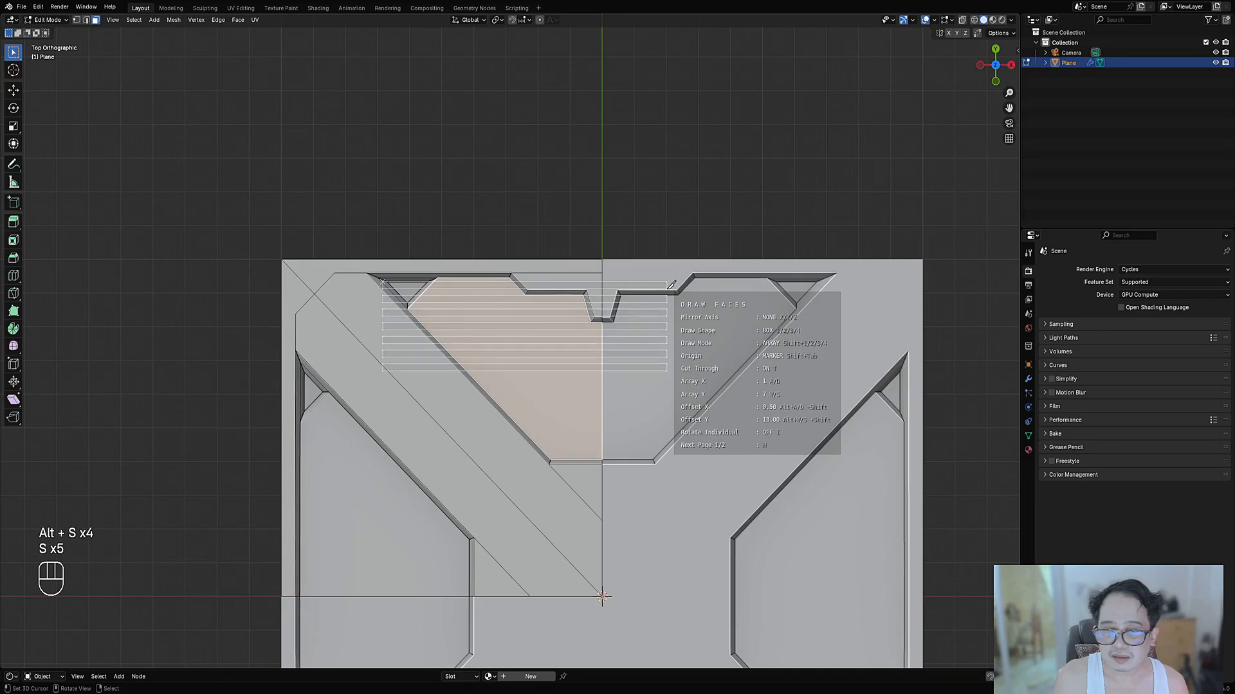
key(s)
key(s)
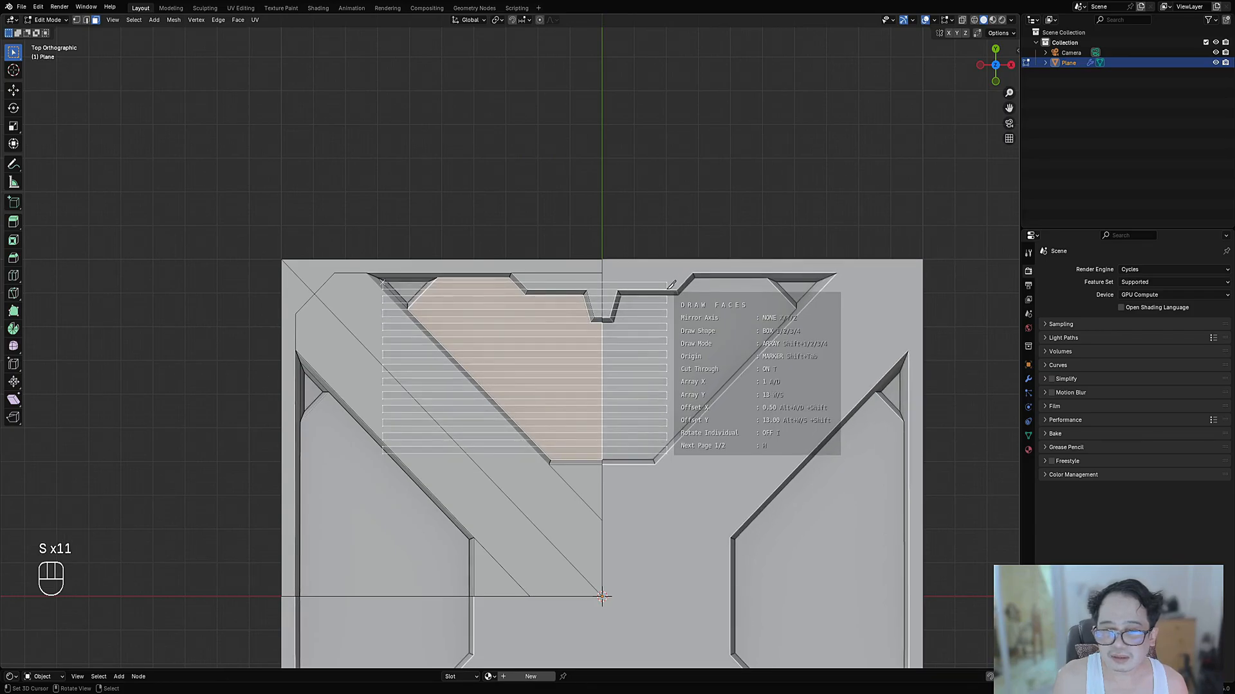
key(space)
Step: Try insetting the strip faces about 0.0056 m and sinking them about 0.0049 m with Shrink/Fatten
mouse_move(667, 420)
middle_down()
mouse_move(664, 400)
mouse_move(654, 427)
middle_up()
scroll(654, 427, up, 3)
key(i)
click(725, 416)
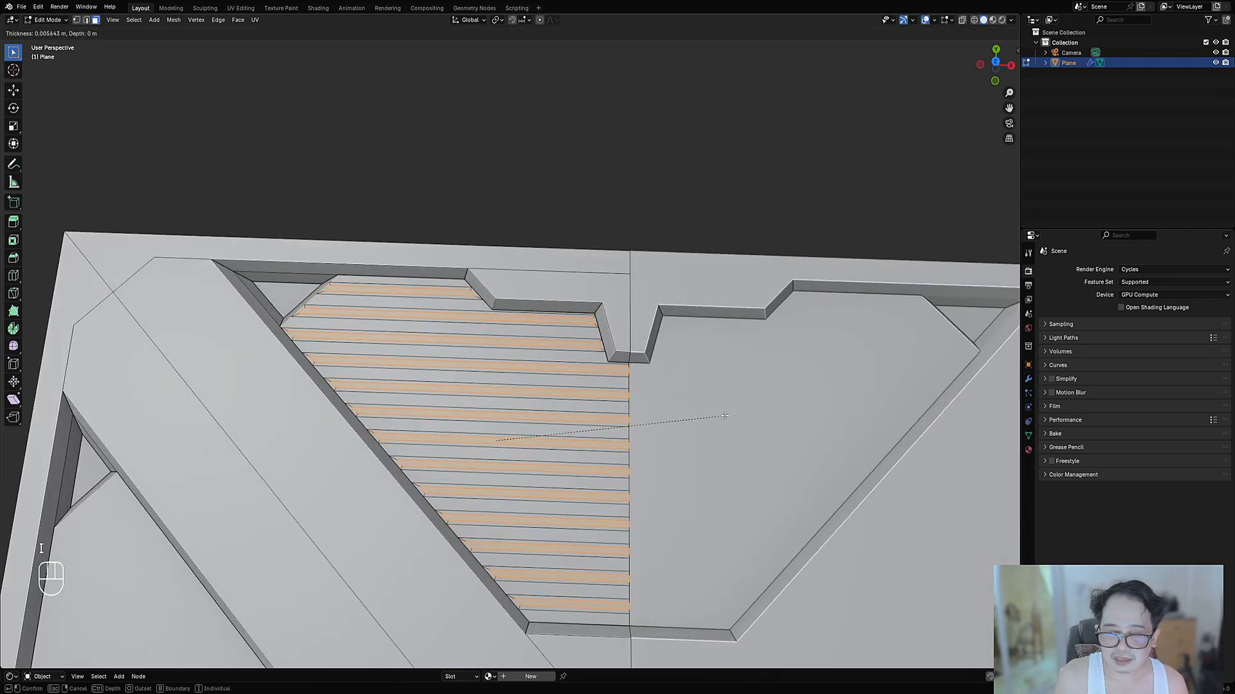
key(alt+s)
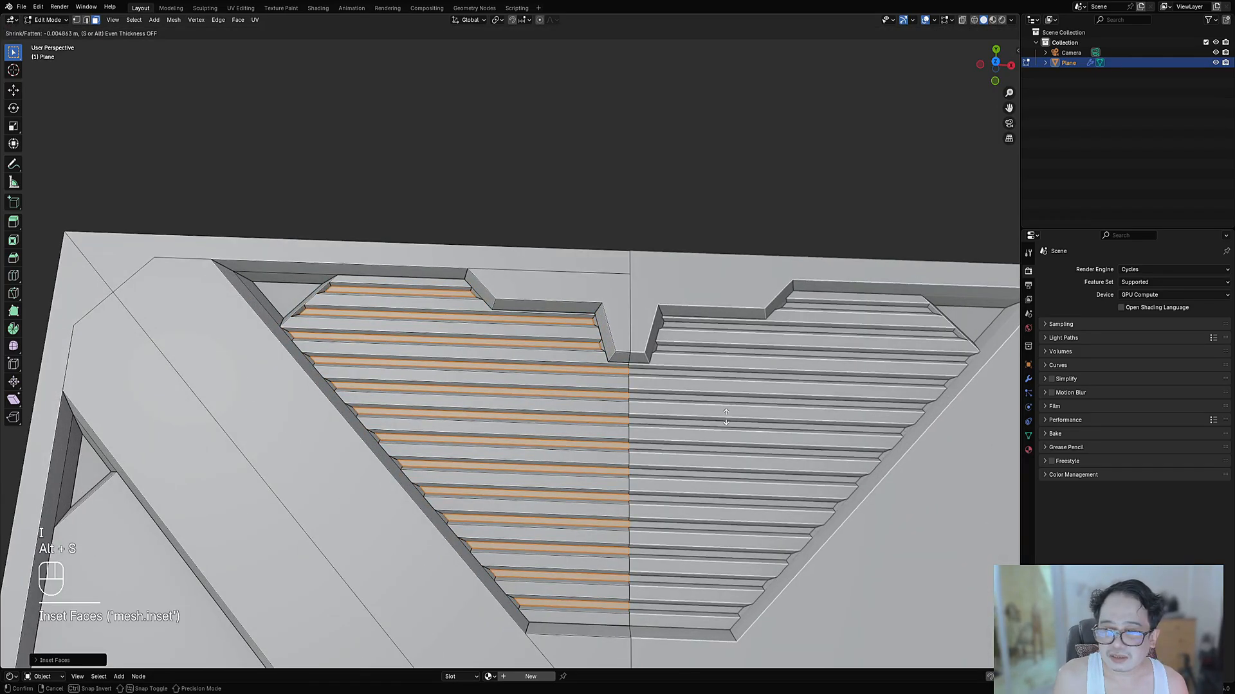
click(725, 416)
key(Tab)
scroll(580, 342, down, 5)
alt+middle_drag(580, 342, 583, 350)
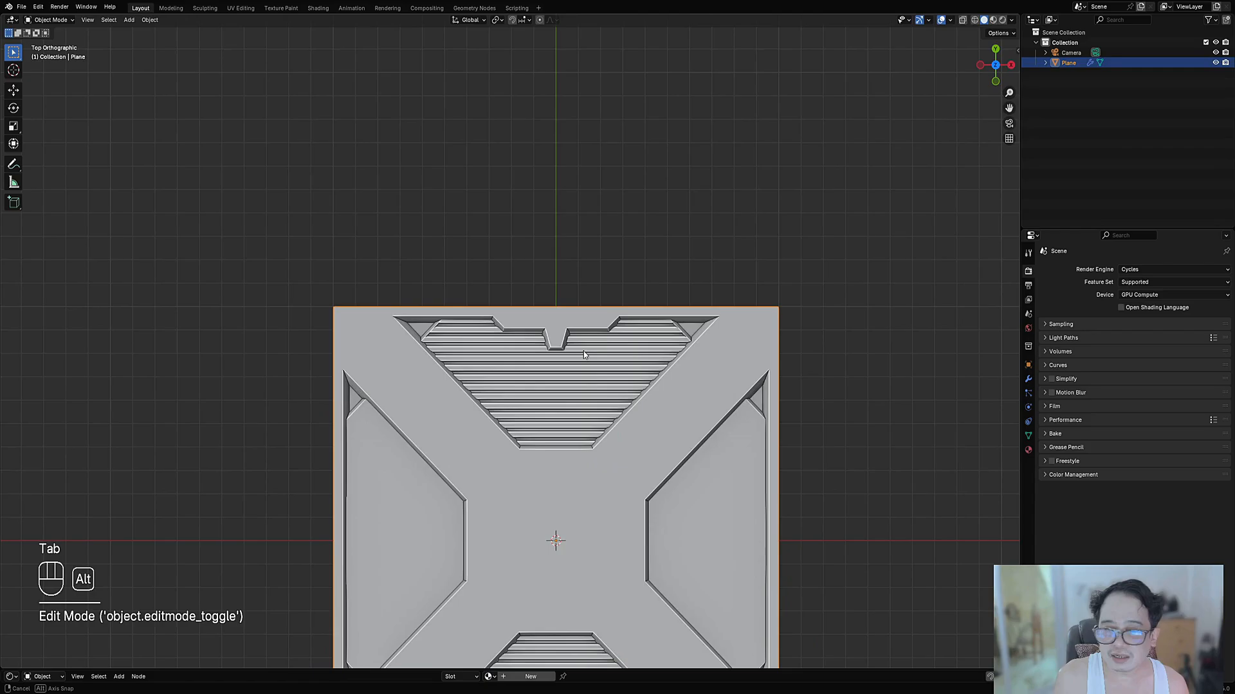
key(Tab)
scroll(527, 331, up, 5)
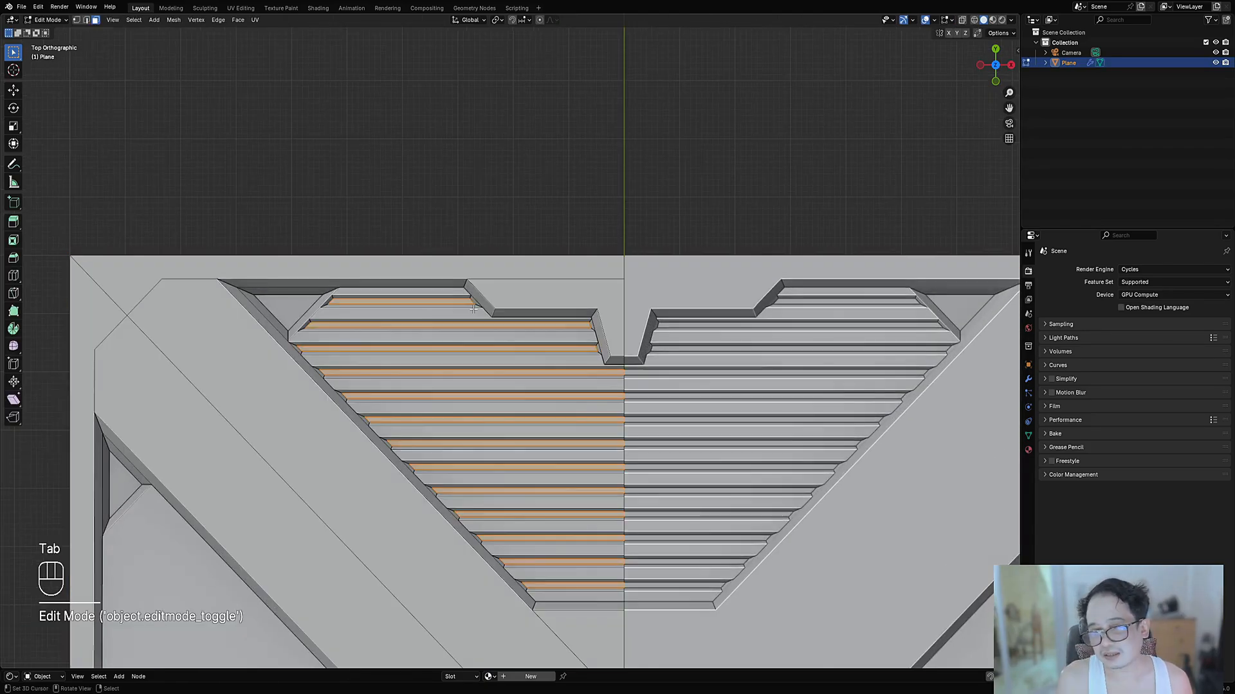
Step: Undo the inset and sinking of the strip faces
key(ctrl+z)
key(ctrl+z)
key(ctrl+z)
key(ctrl+z)
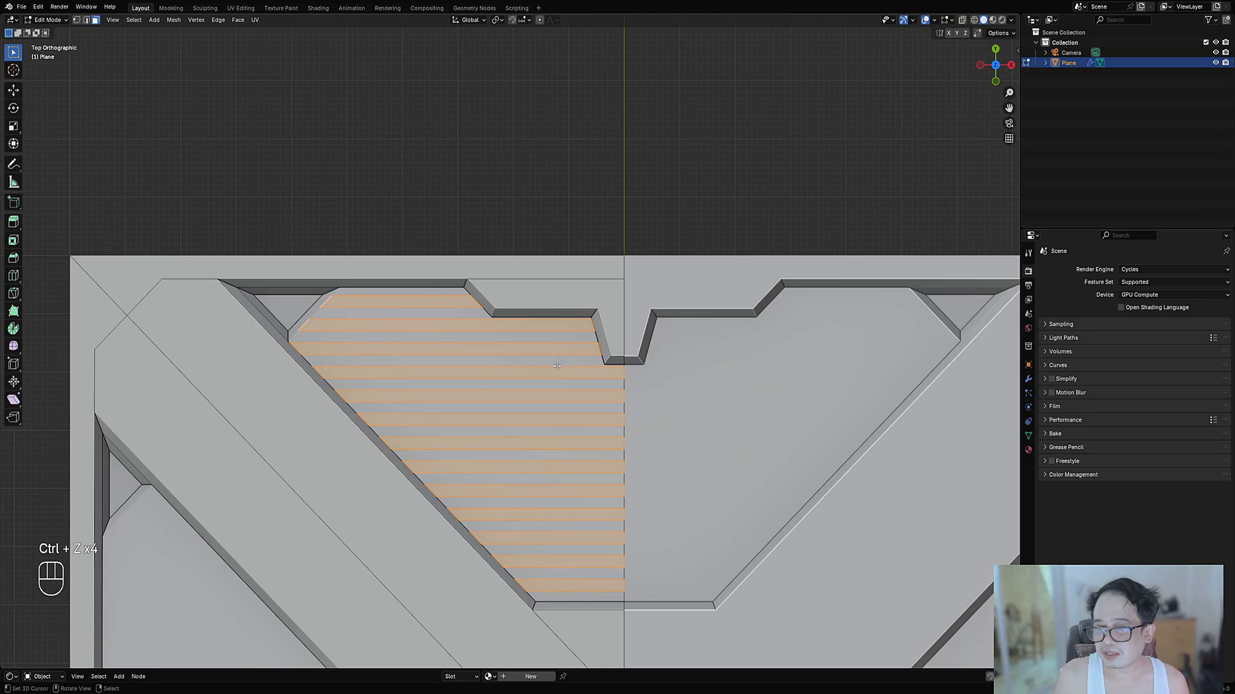
Step: Inset the strip faces by about 0.0033 m, and inset them a second time by about 0.0022 m
scroll(556, 366, up, 2)
key(i)
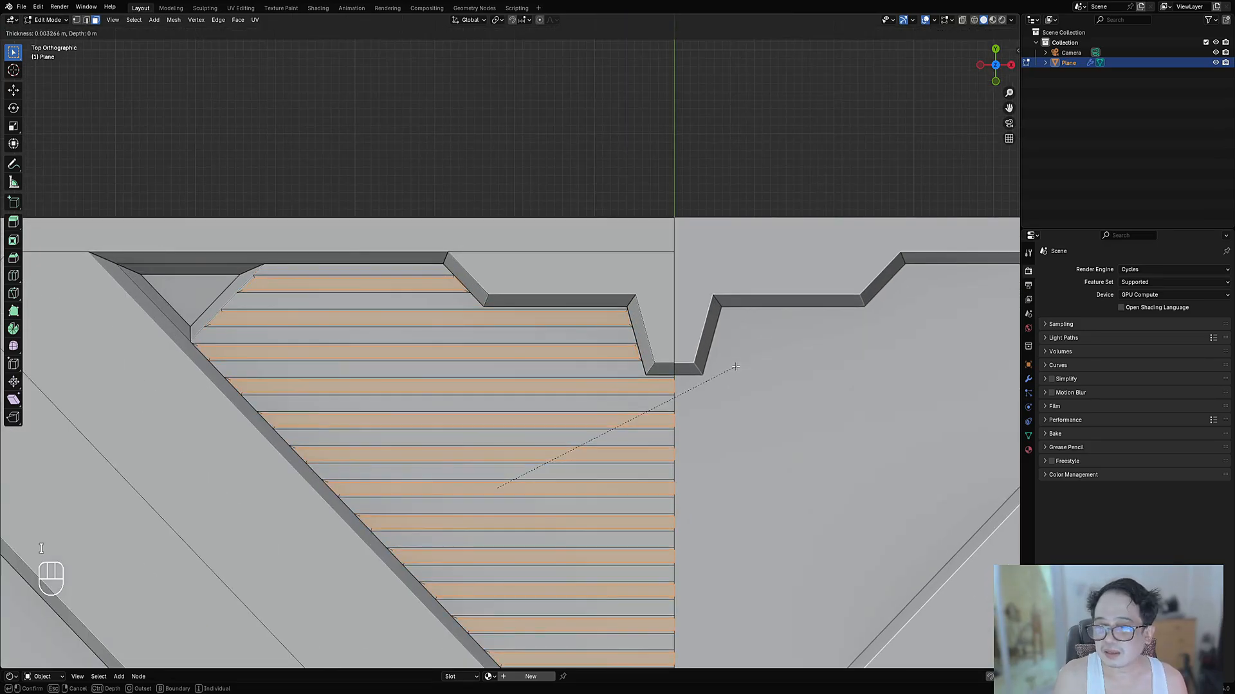
key(i)
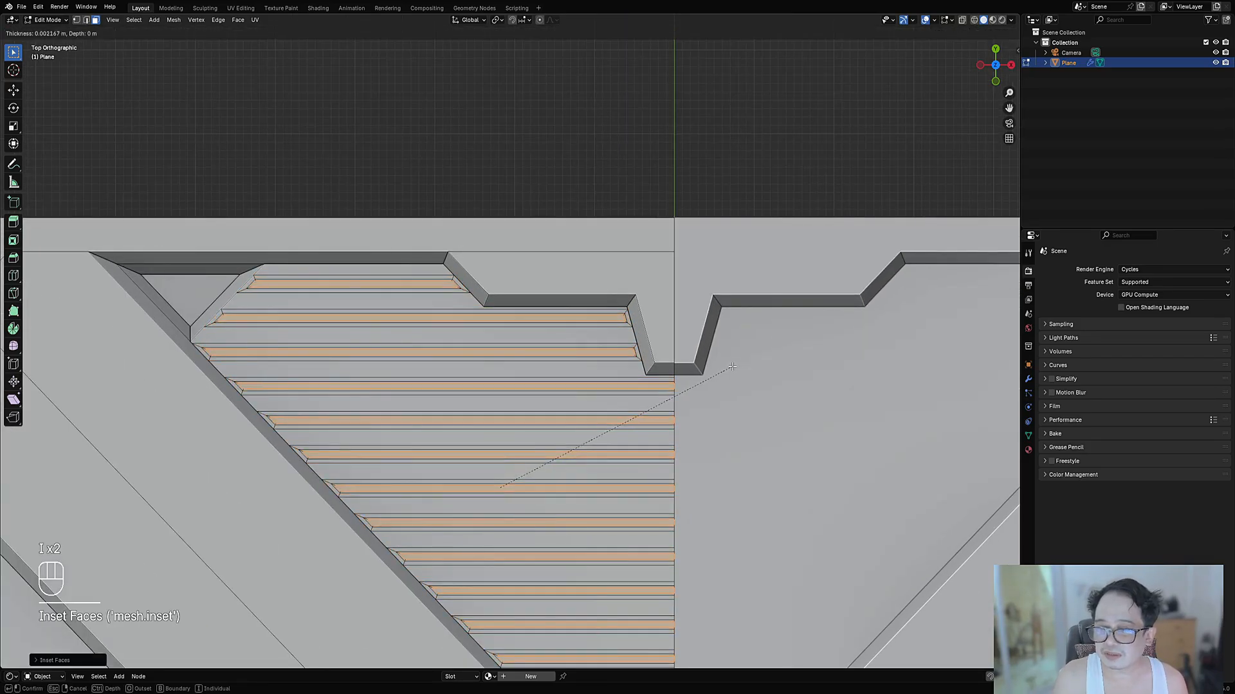
click(731, 368)
Step: Sink the inner strip faces about 0.0046 m with Shrink/Fatten and clear the selection
key(alt+s)
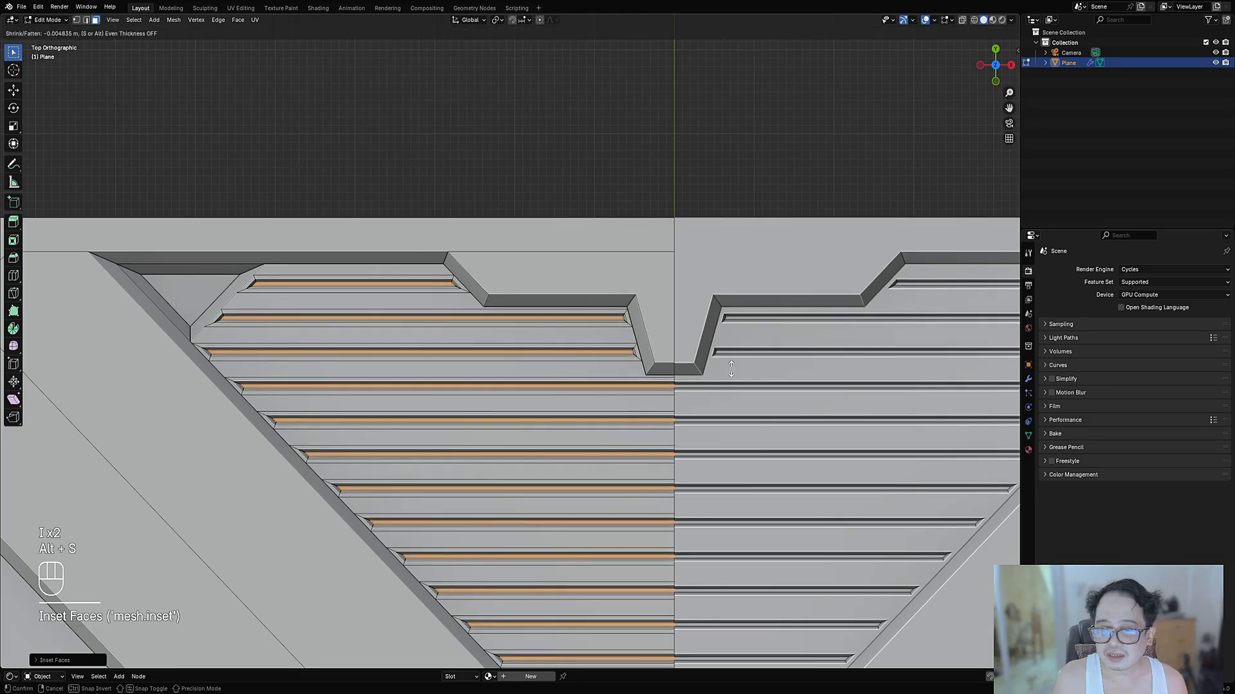
click(731, 367)
key(Tab)
scroll(675, 364, down, 5)
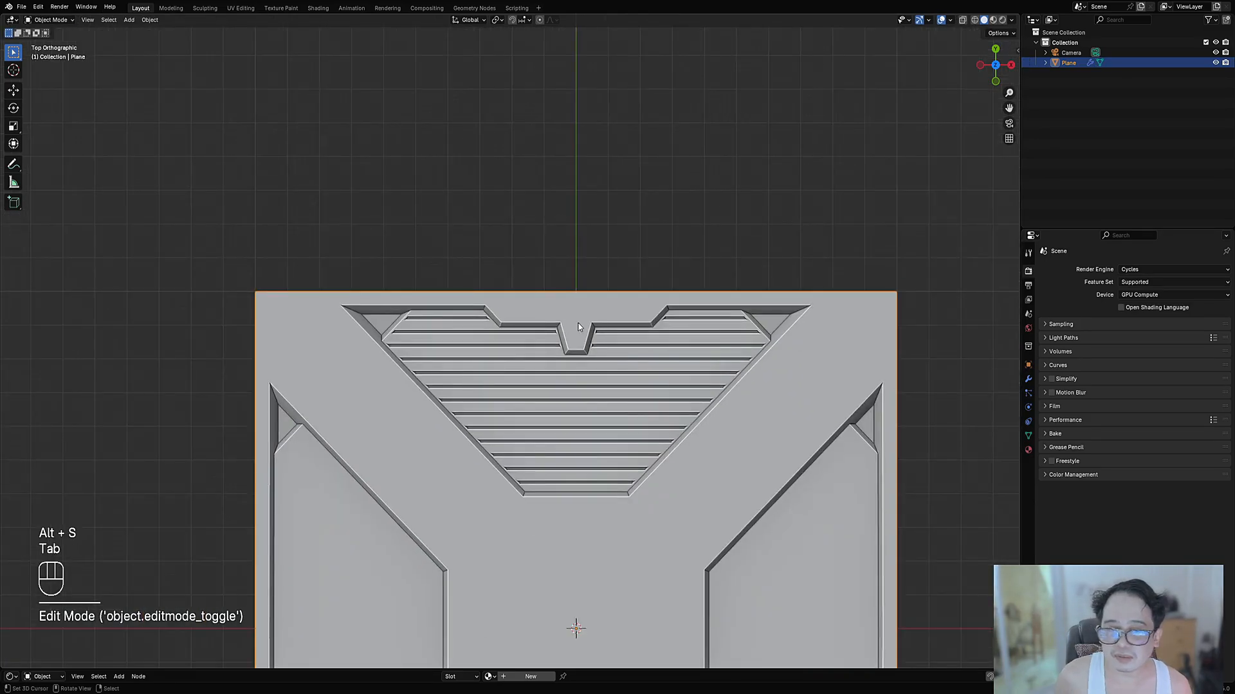
scroll(578, 326, down, 6)
shift+middle_drag(584, 409, 589, 382)
scroll(585, 377, up, 3)
key(Tab)
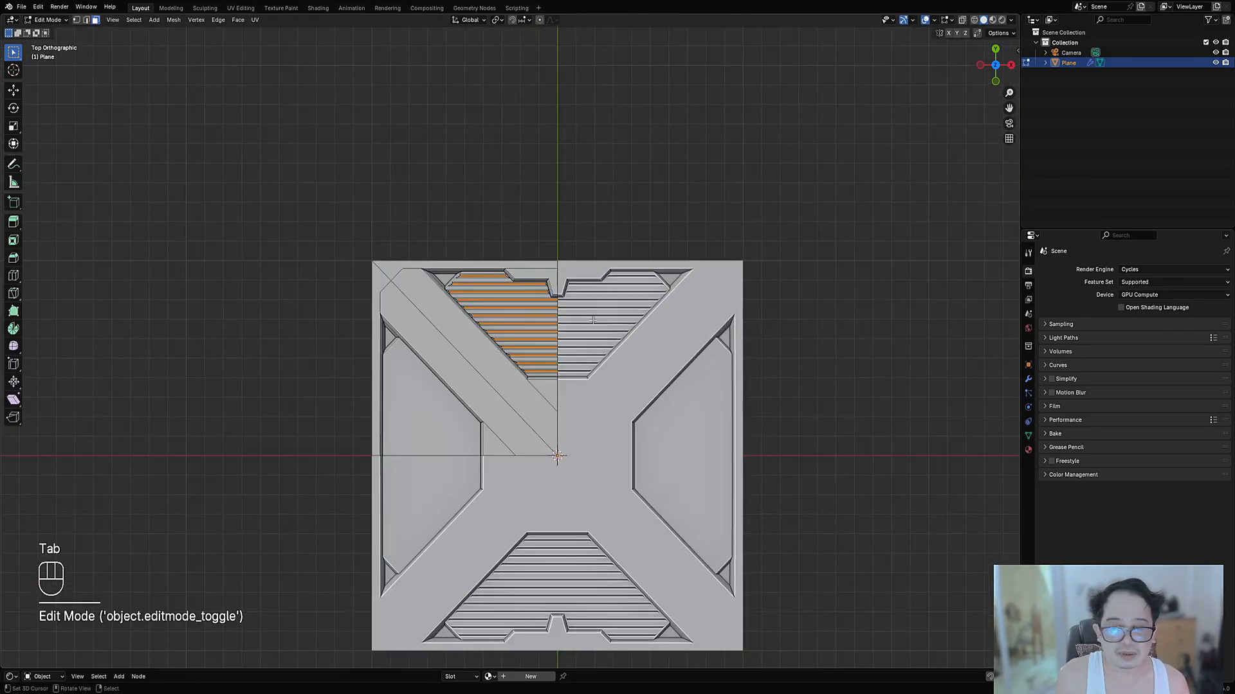
key(alt+a)
key(Tab)
key(shift+ctrl+x)
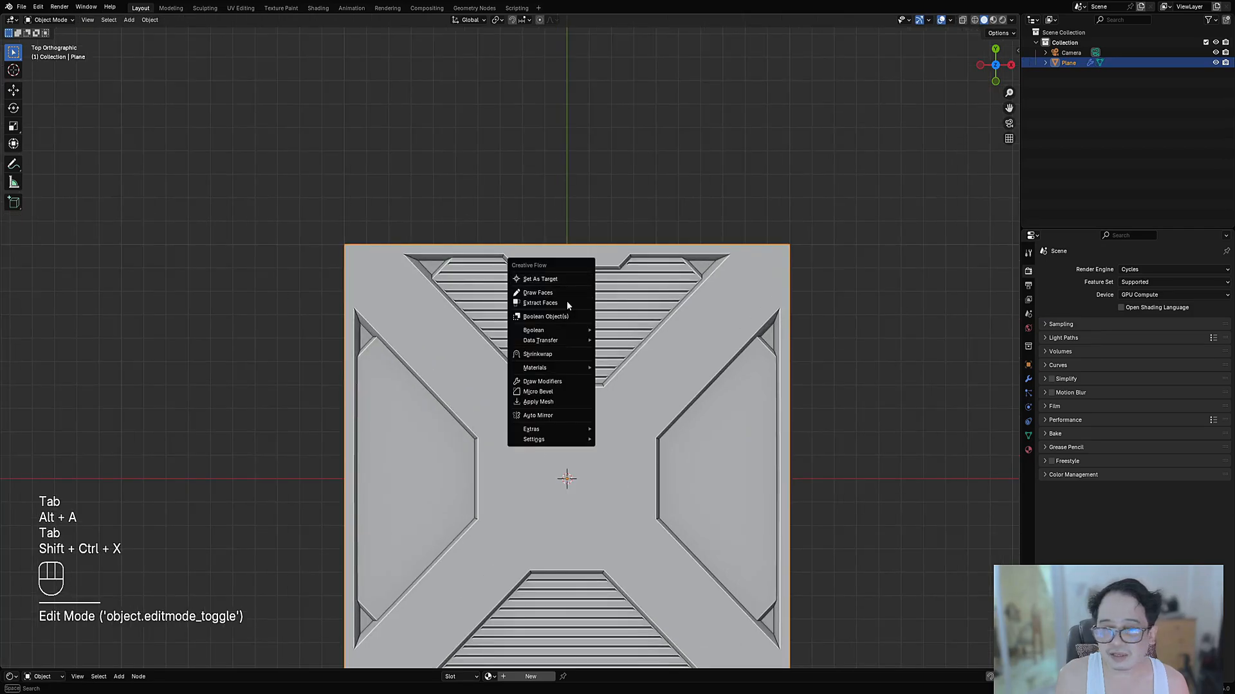
click(542, 416)
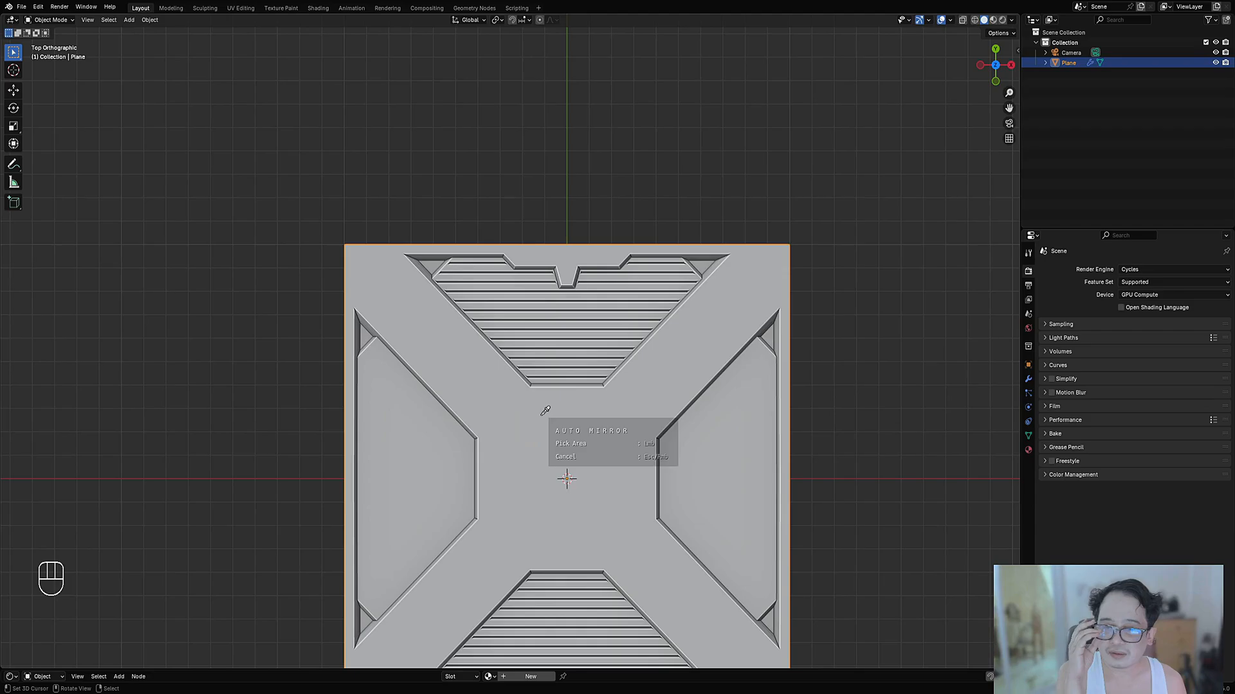
right_click(534, 280)
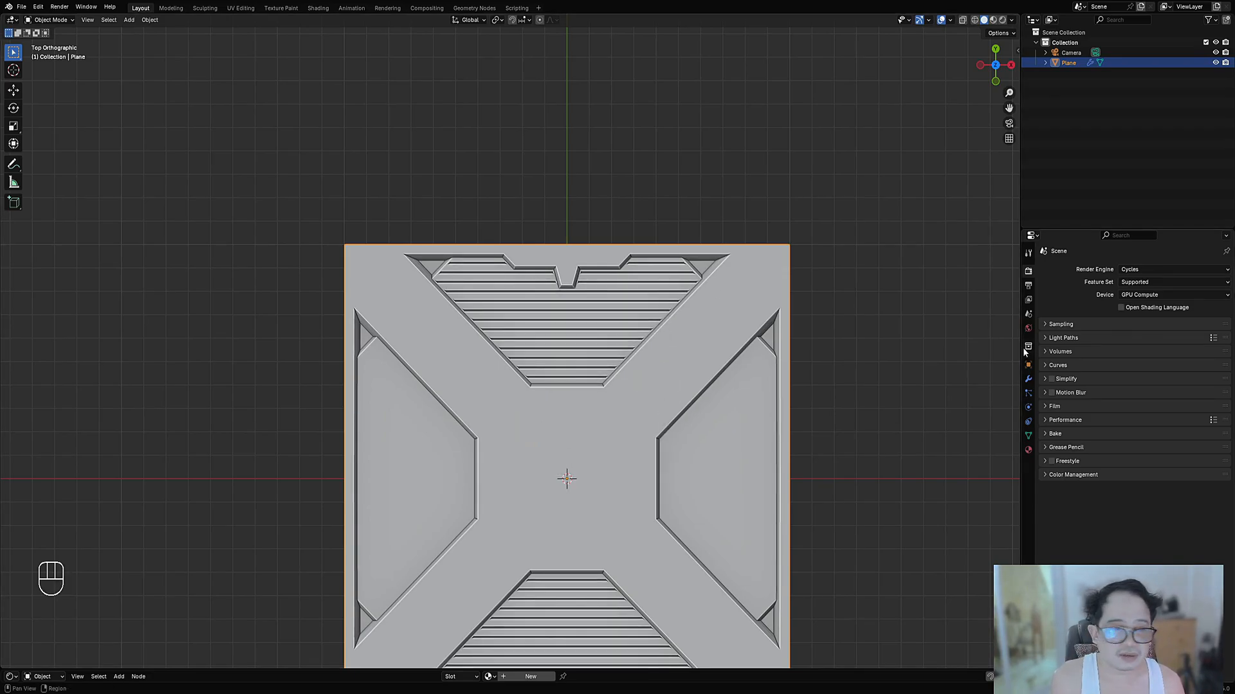
Step: Remove the plane's Mirror modifier and delete the vertices of all faces below the diagonal edge
click(1028, 379)
click(1211, 286)
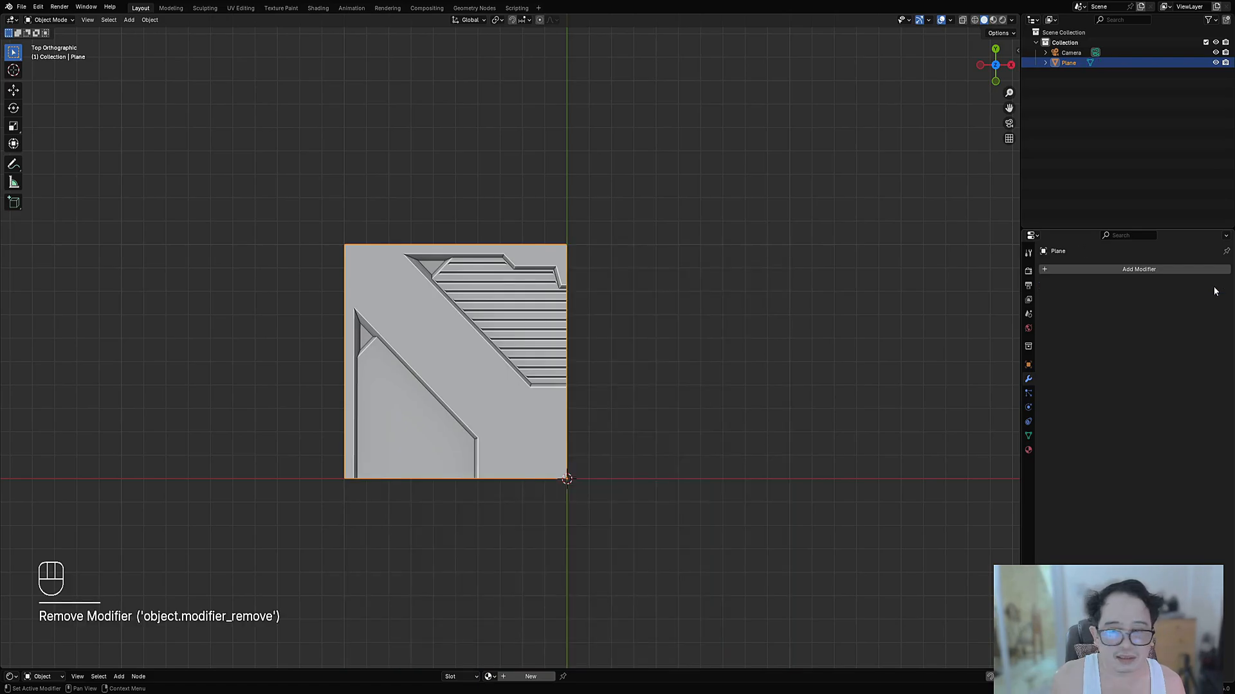
key(Tab)
key(3)
scroll(512, 341, up, 1)
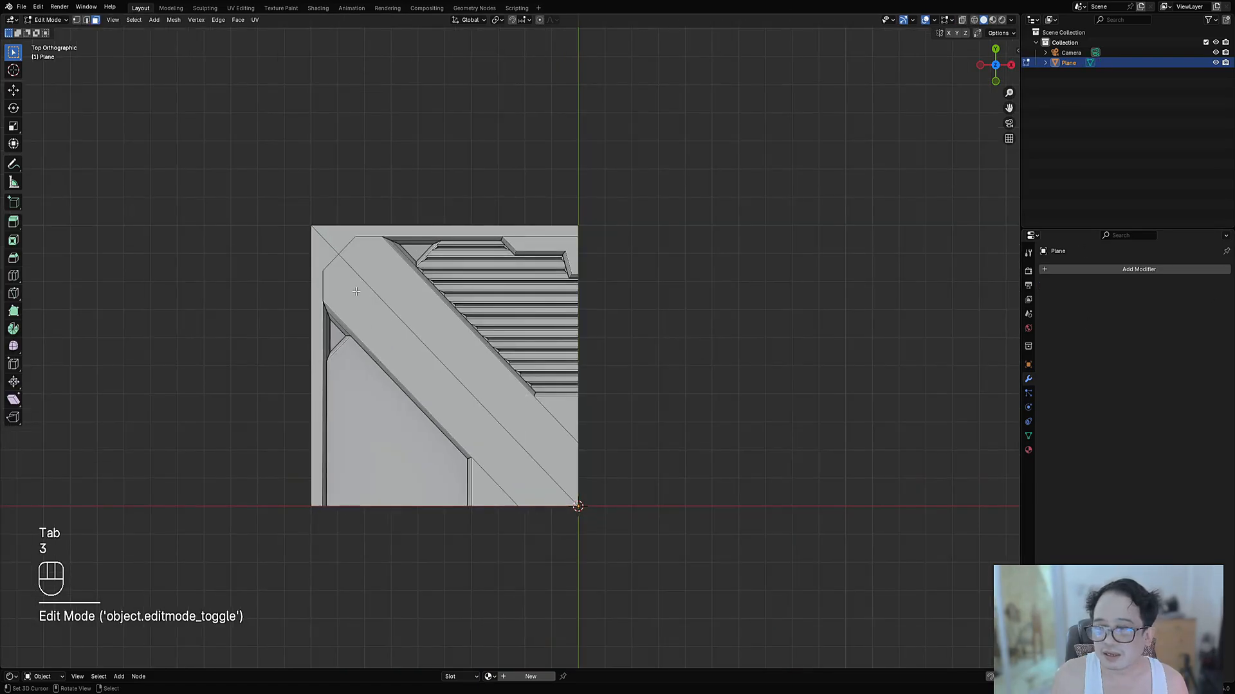
key(c)
drag(317, 280, 429, 407)
right_click(511, 507)
key(x)
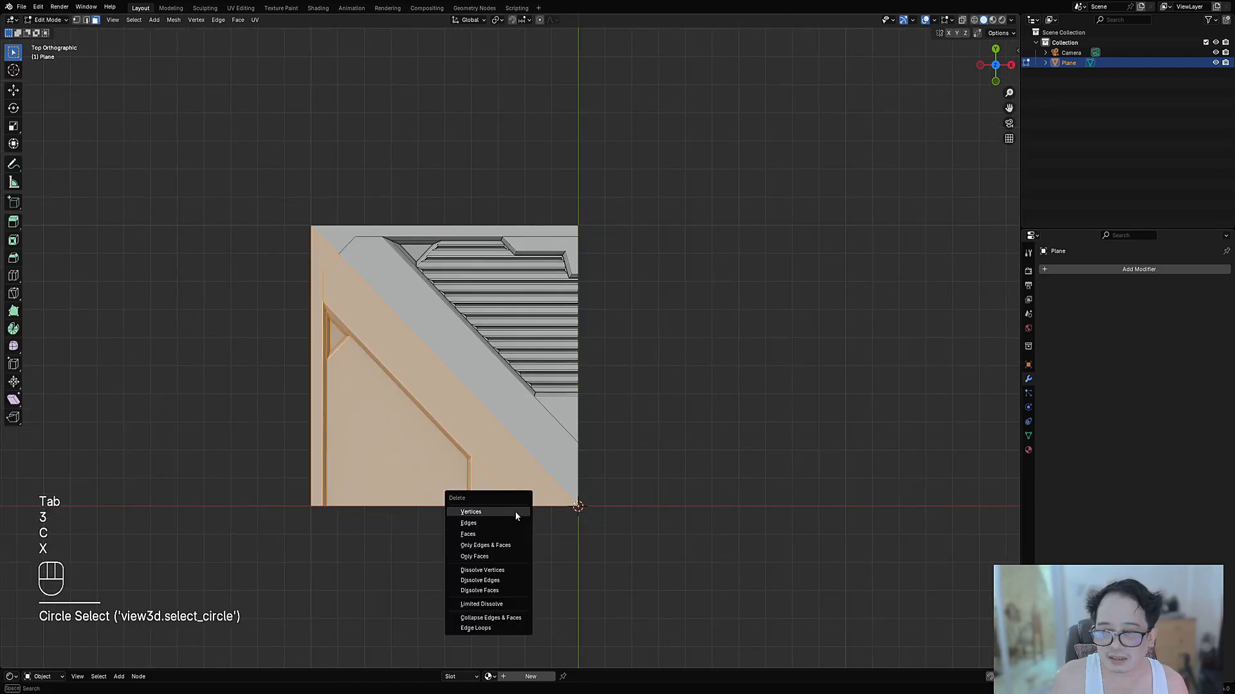
click(514, 510)
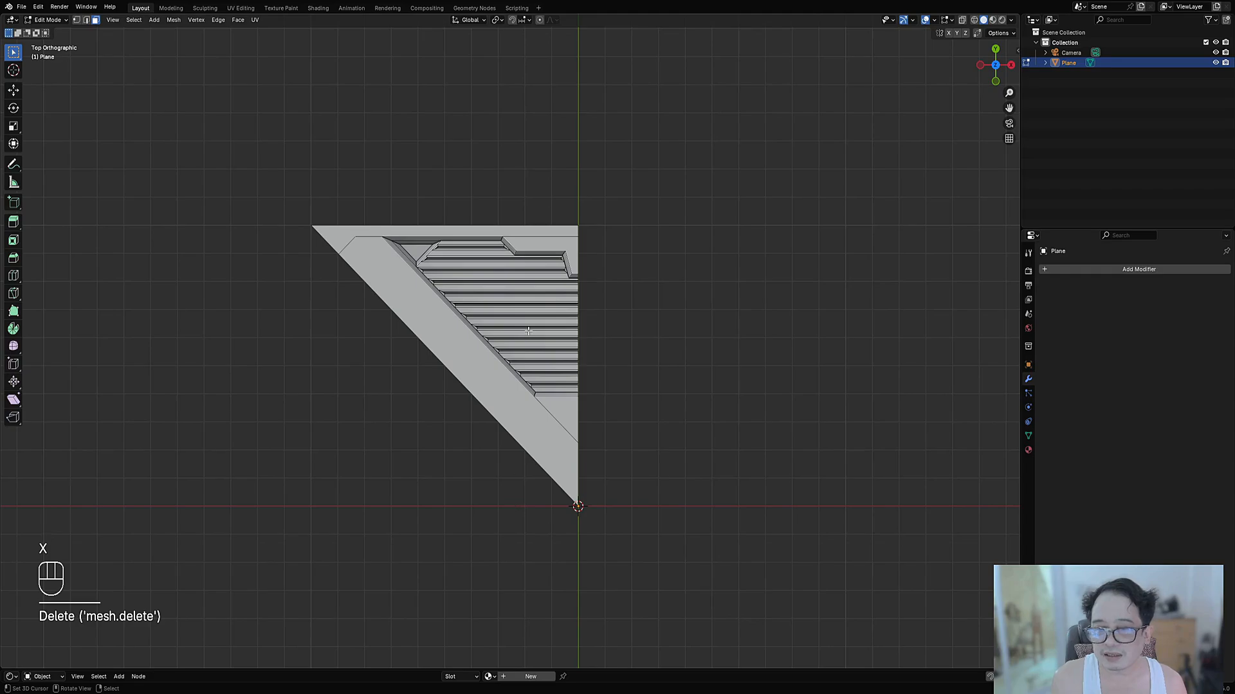
Step: Try a Fast Circle Array of the half wedge around its origin on the Z axis with a count of 8
key(shift+ctrl+x)
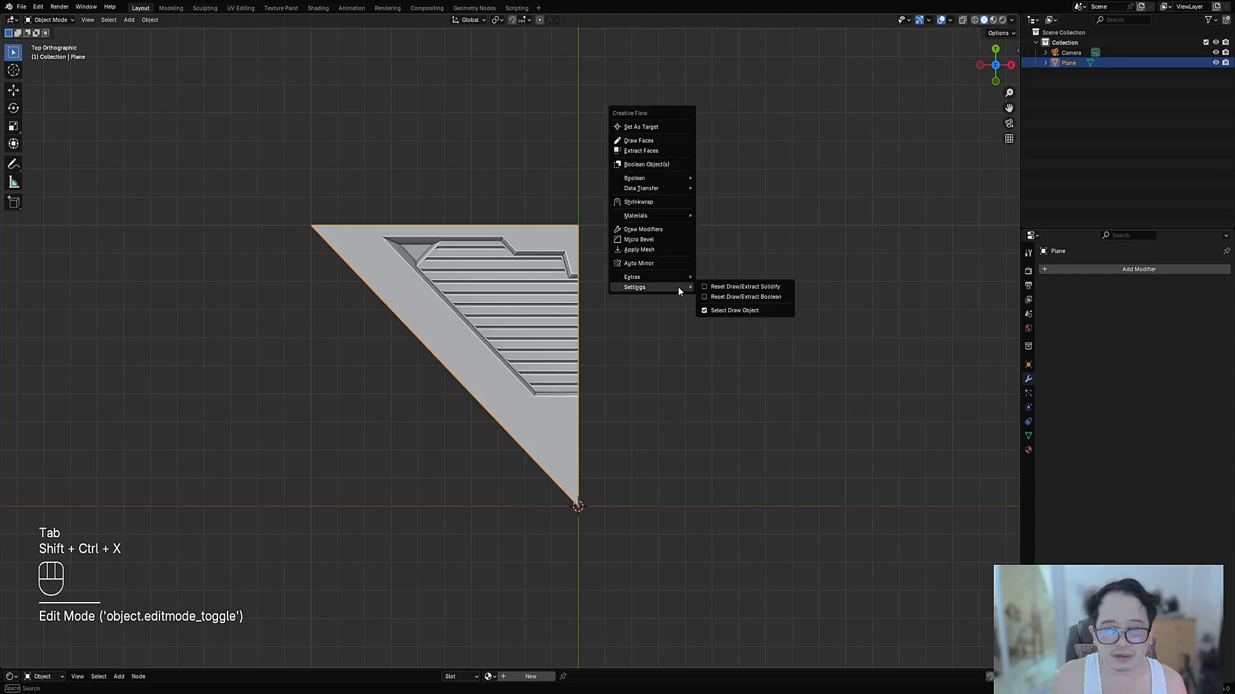
key(Tab)
key(a)
key(Tab)
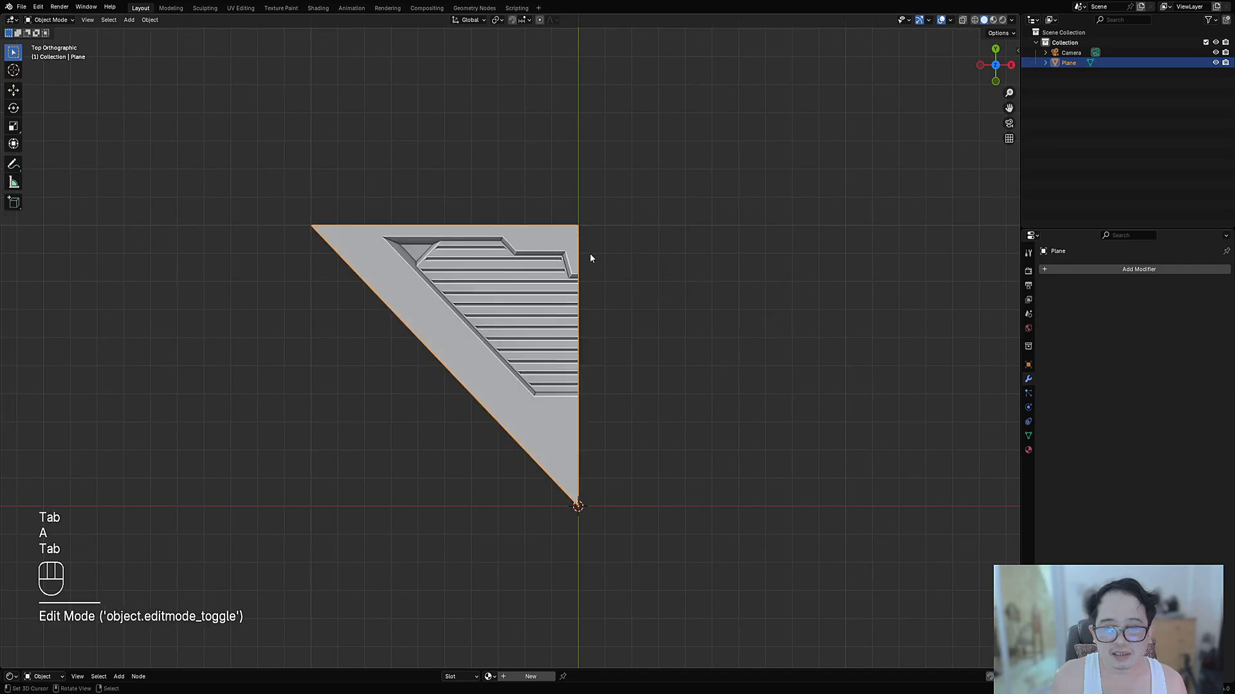
key(shift+ctrl+x)
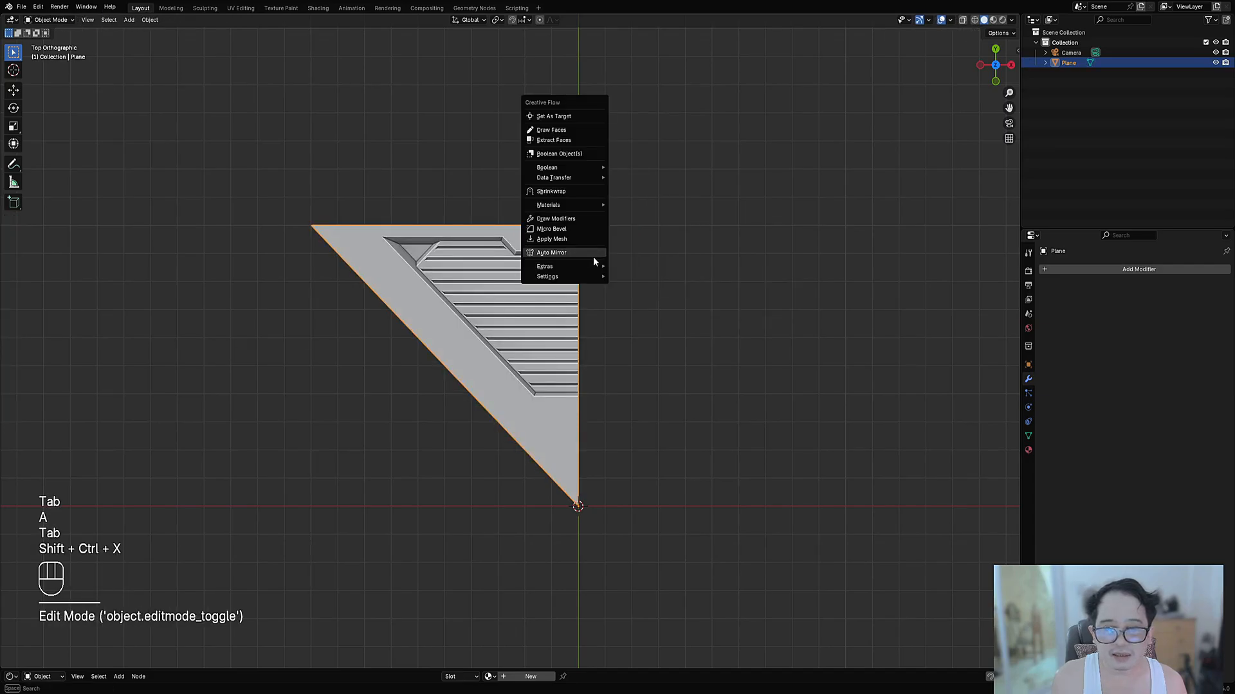
mouse_move(595, 266)
click(632, 266)
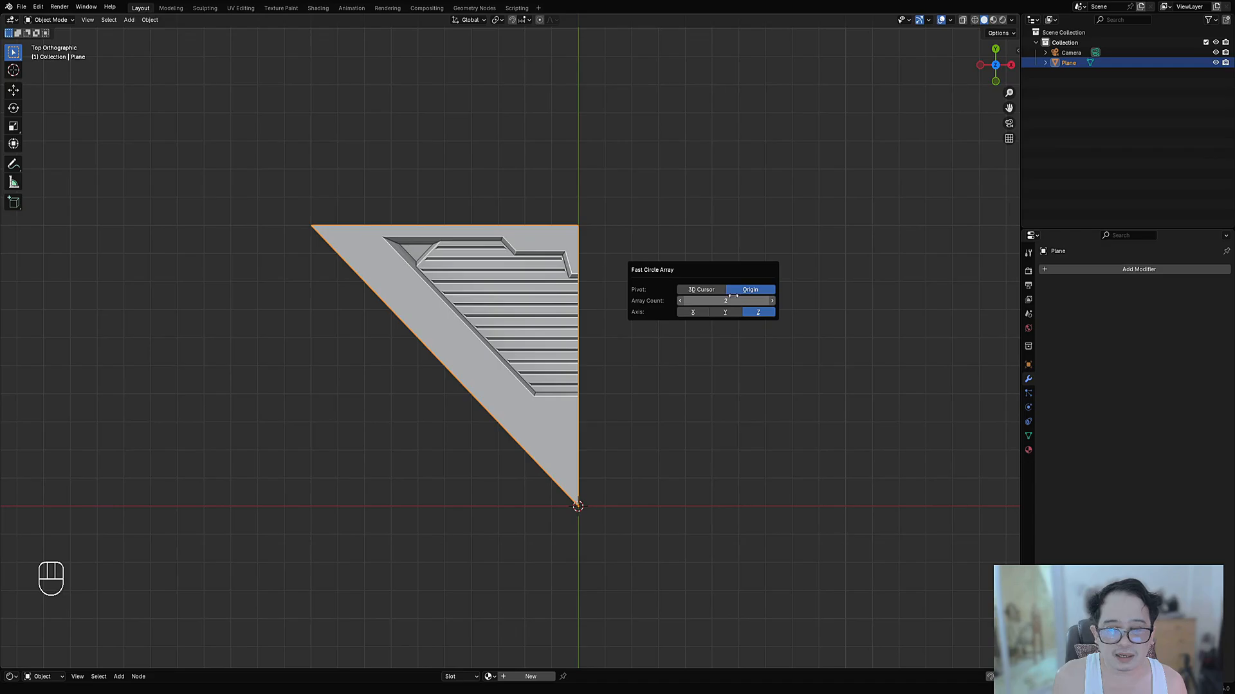
ctrl+scroll(733, 300, up, 5)
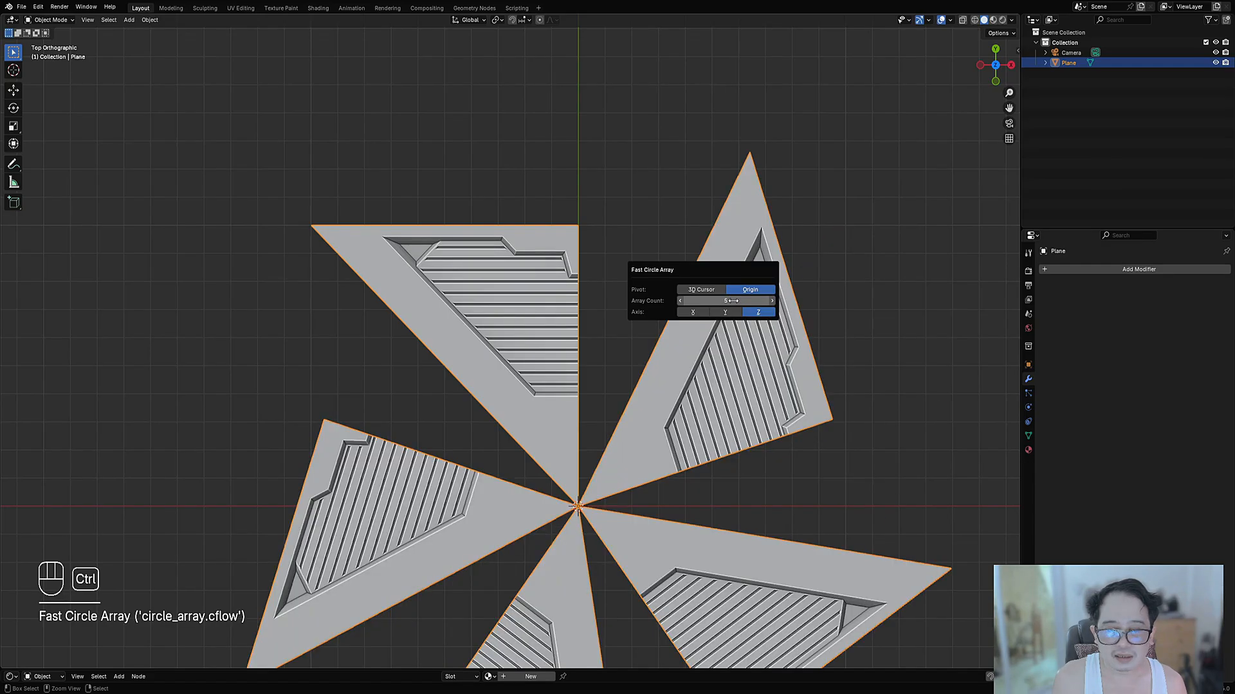
ctrl+scroll(733, 301, up, 2)
ctrl+scroll(733, 300, down, 1)
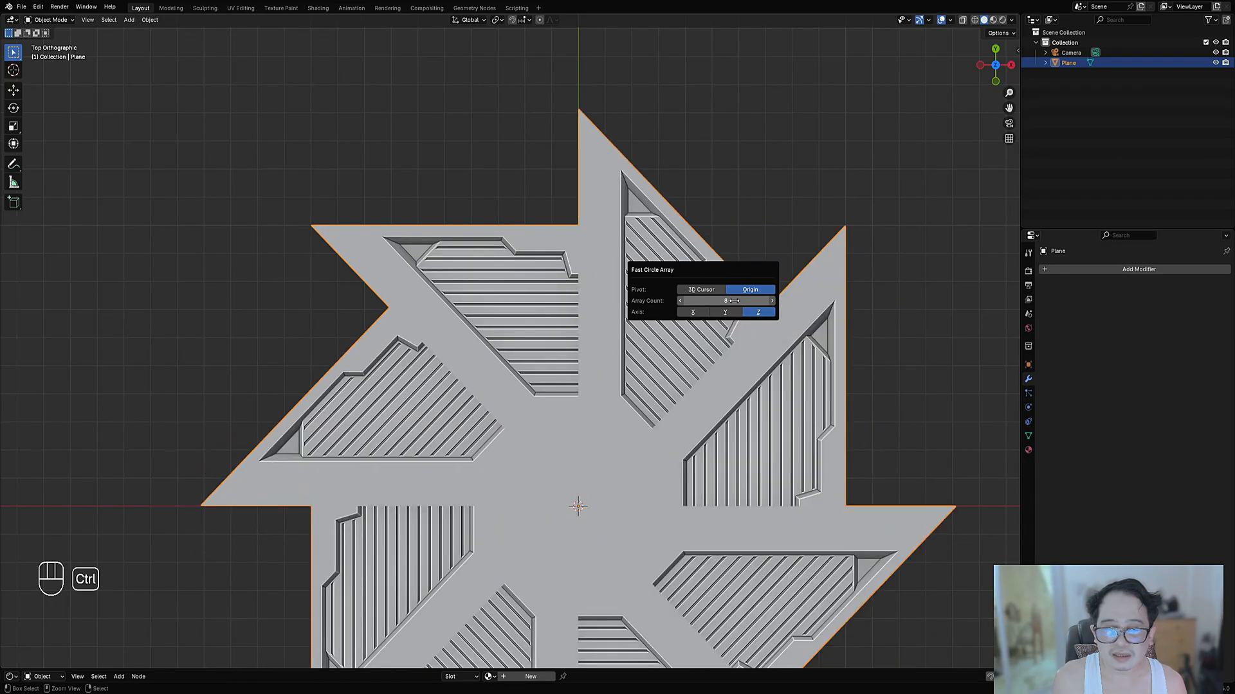
ctrl+scroll(733, 301, down, 1)
ctrl+scroll(733, 300, up, 1)
scroll(636, 334, down, 4)
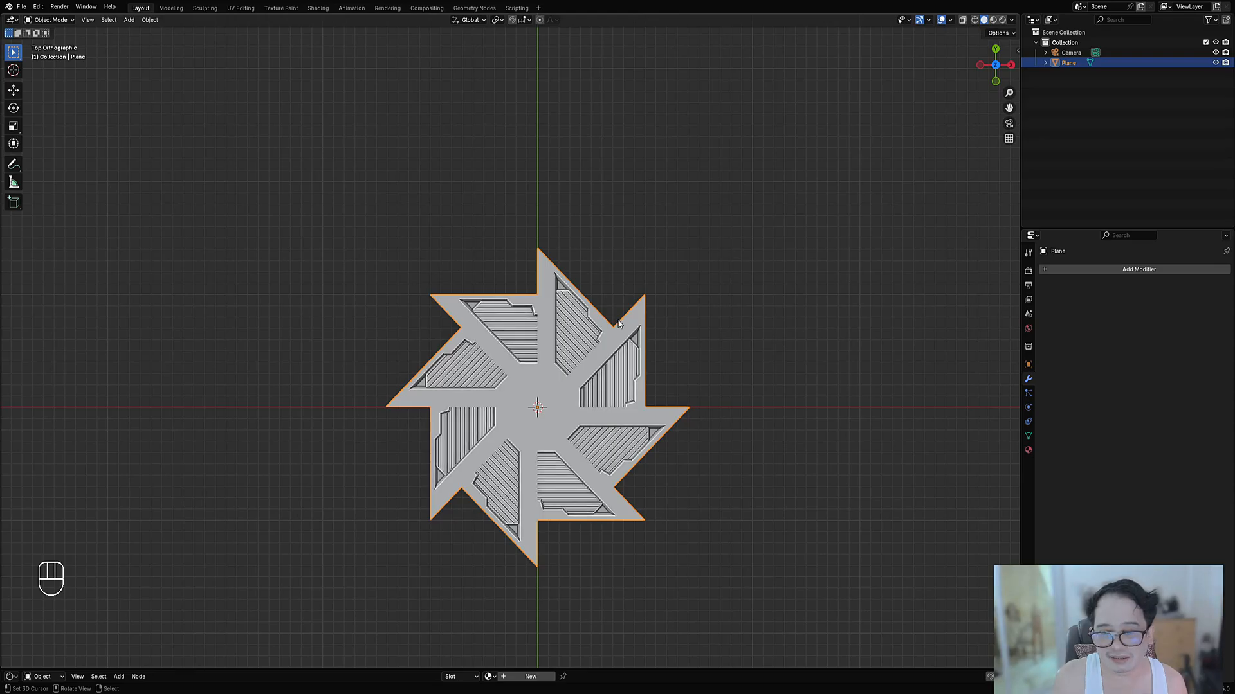
middle_drag(620, 325, 583, 367)
key(alt+a)
scroll(640, 349, down, 2)
scroll(617, 283, up, 3)
Step: Undo the circle array so only the single half wedge is left
key(ctrl+z)
key(ctrl+z)
key(ctrl+z)
key(Tab)
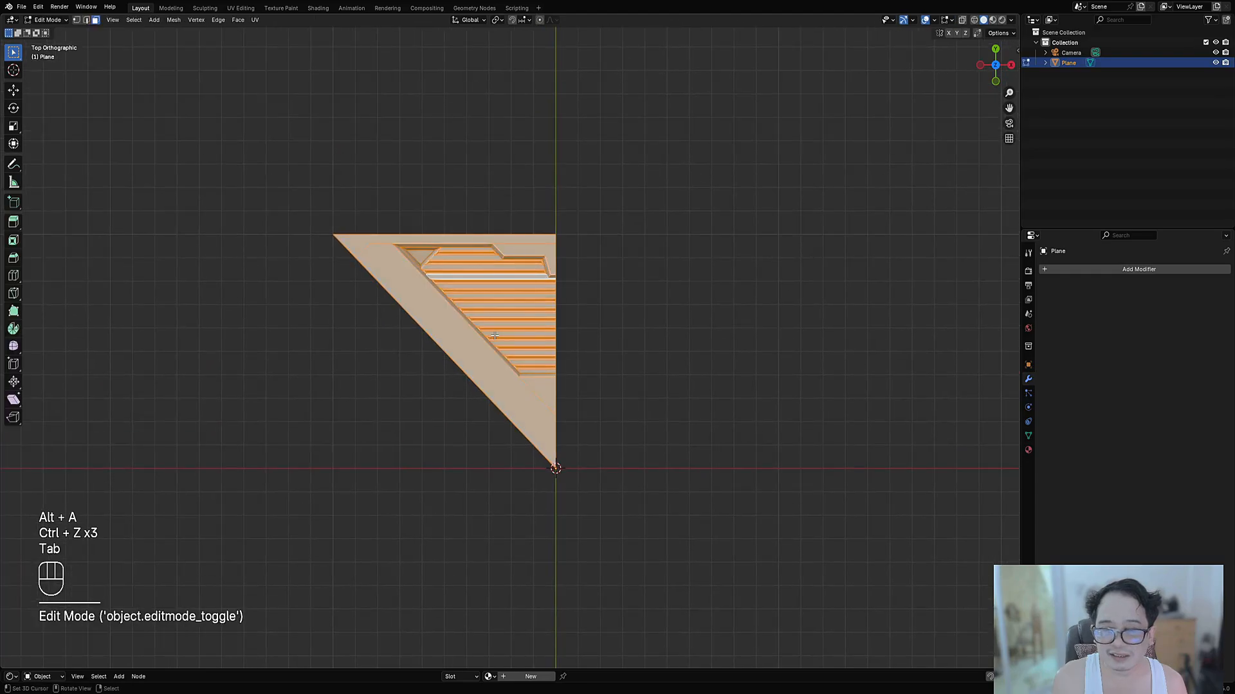
key(Tab)
Step: Mirror the half wedge across X with Auto Mirror and bake the mirror into the mesh with Apply Mesh
scroll(507, 341, up, 2)
key(shift+ctrl+x)
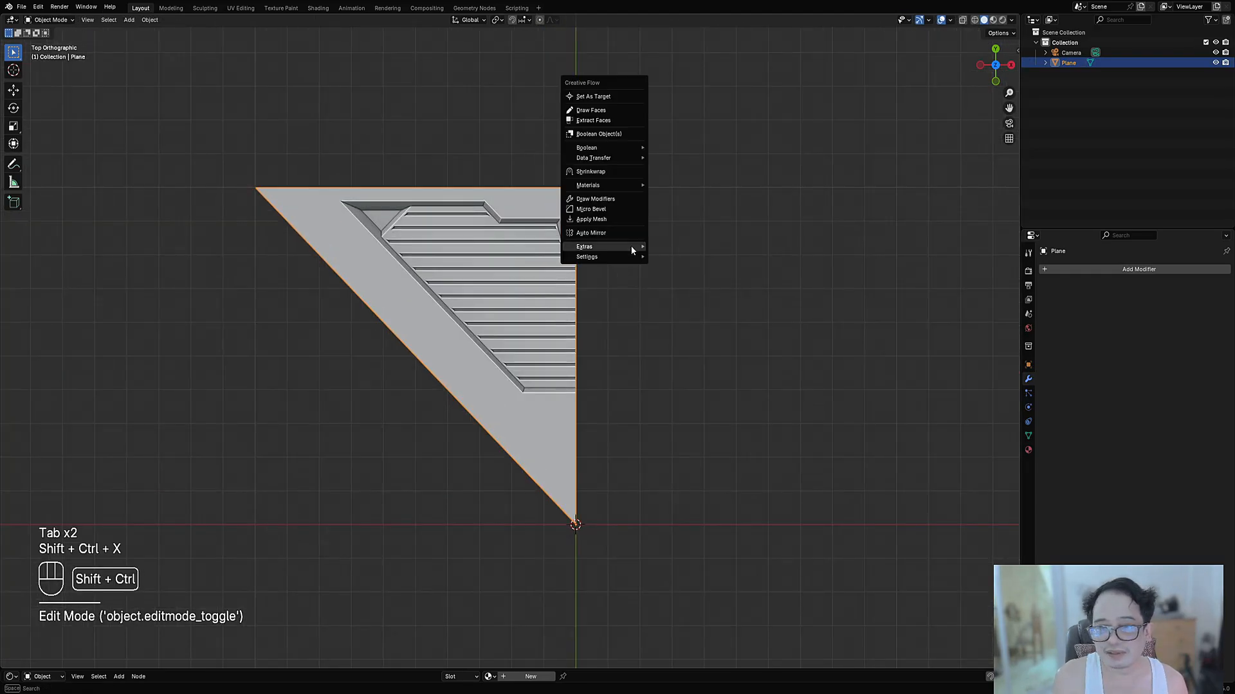
click(620, 236)
key(x)
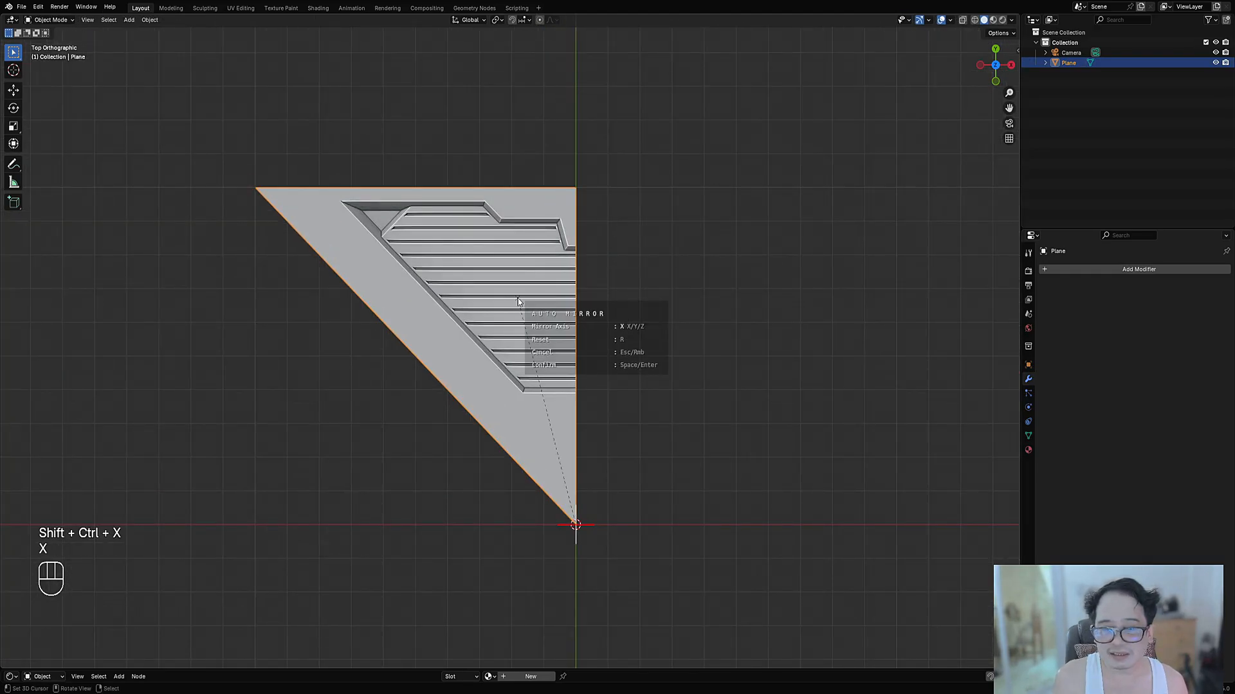
key(space)
click(647, 300)
key(shift+ctrl+x)
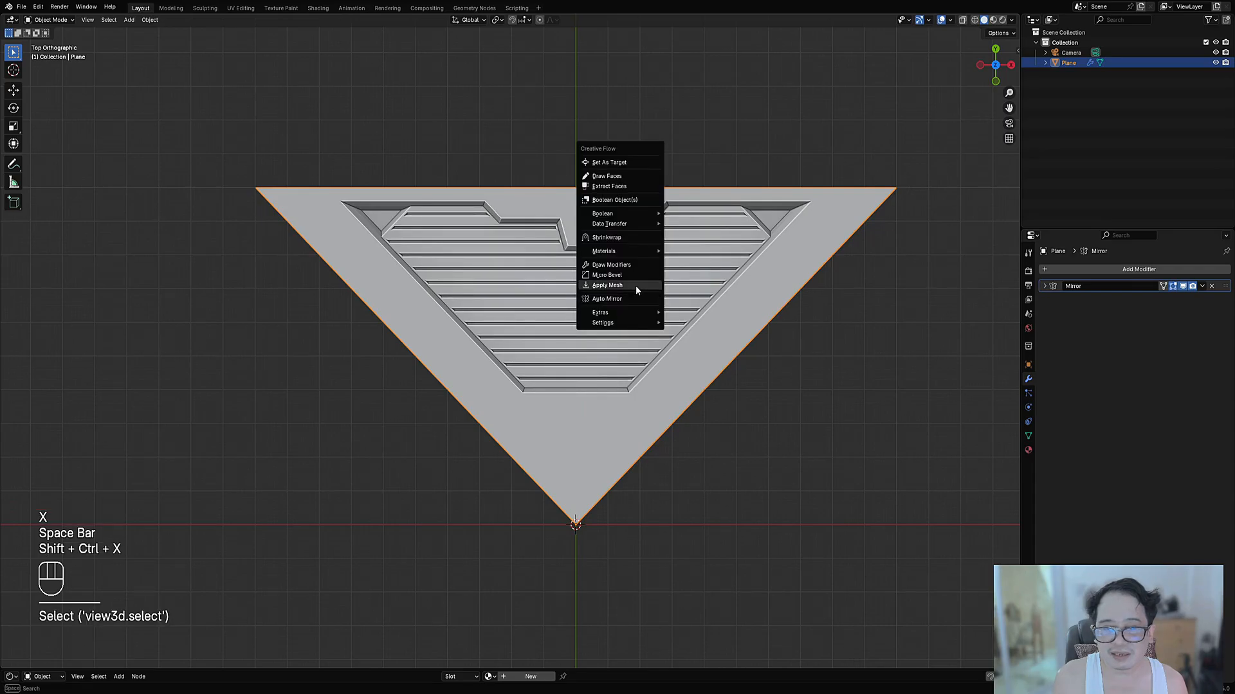
click(636, 288)
click(628, 287)
scroll(682, 301, down, 1)
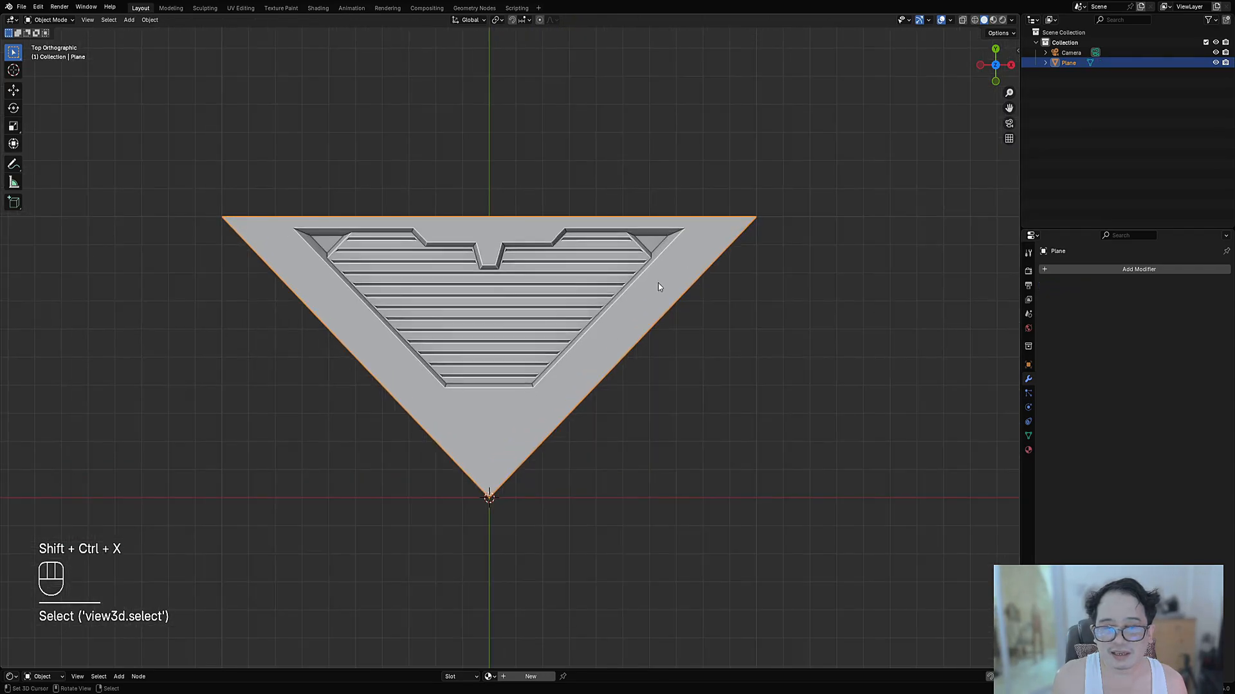
Step: Repeat the full wedge with Fast Circle Array around its origin on the Z axis with a count of 4
key(shift+ctrl+x)
key(Tab)
key(a)
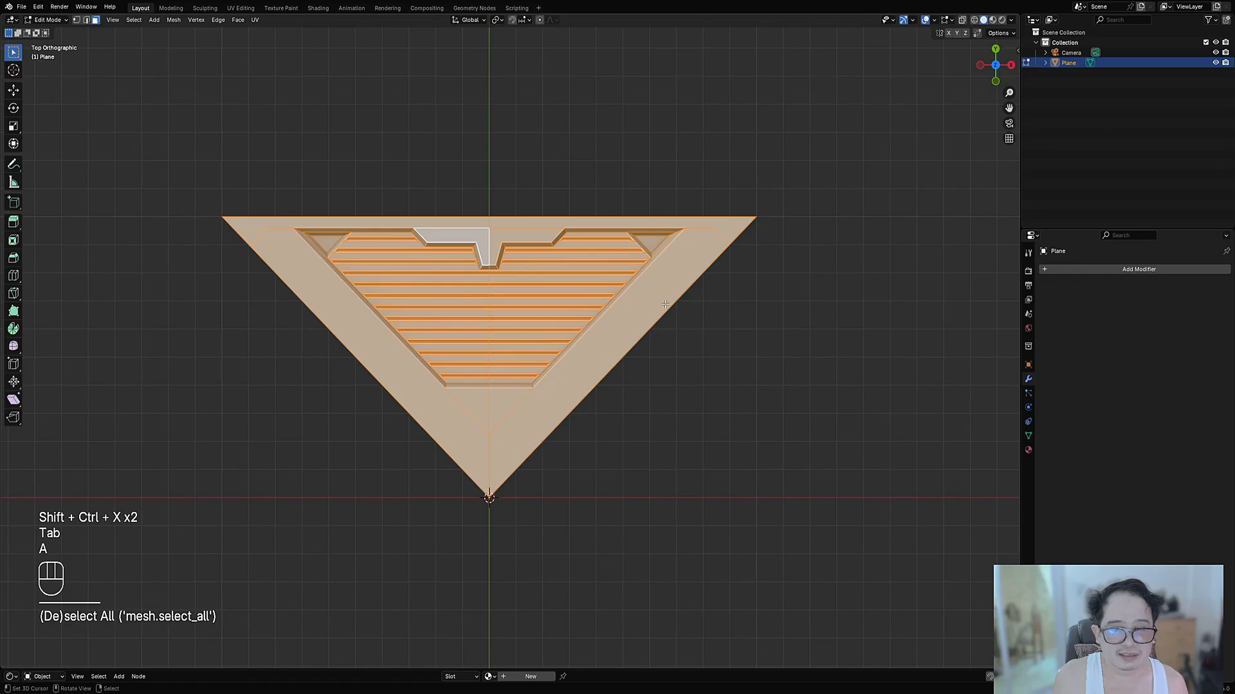
key(Tab)
key(a)
key(Tab)
key(Tab)
key(shift+ctrl+x)
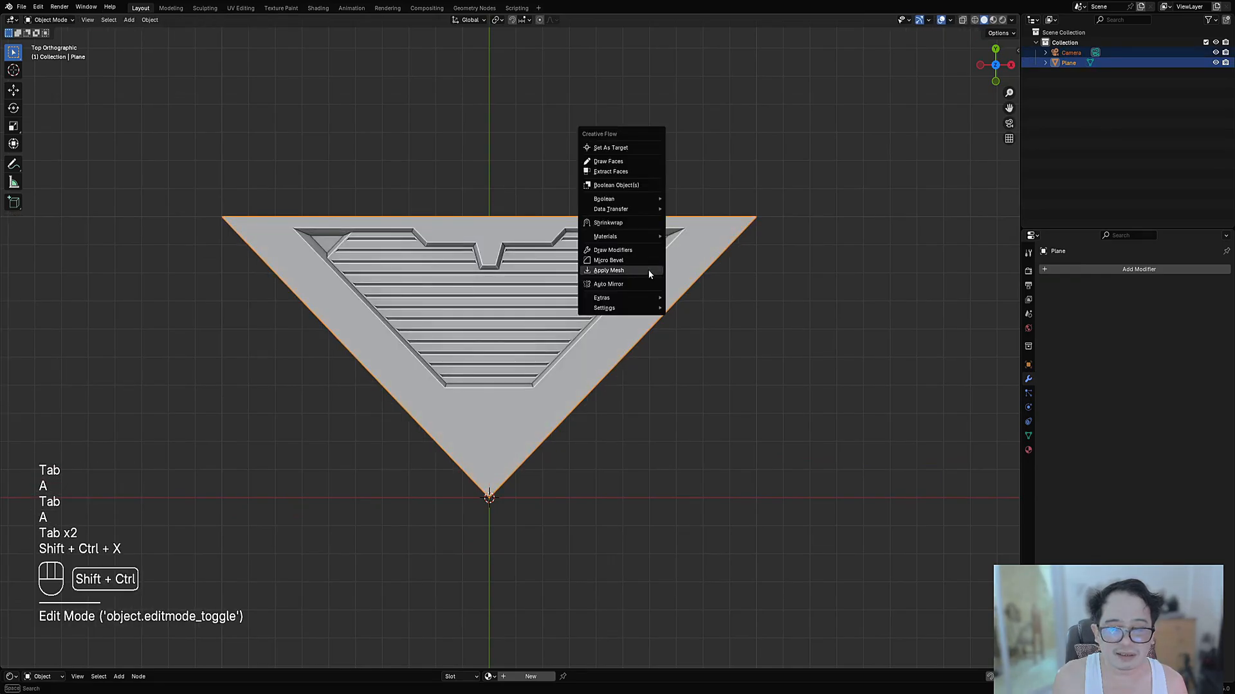
mouse_move(653, 298)
click(695, 298)
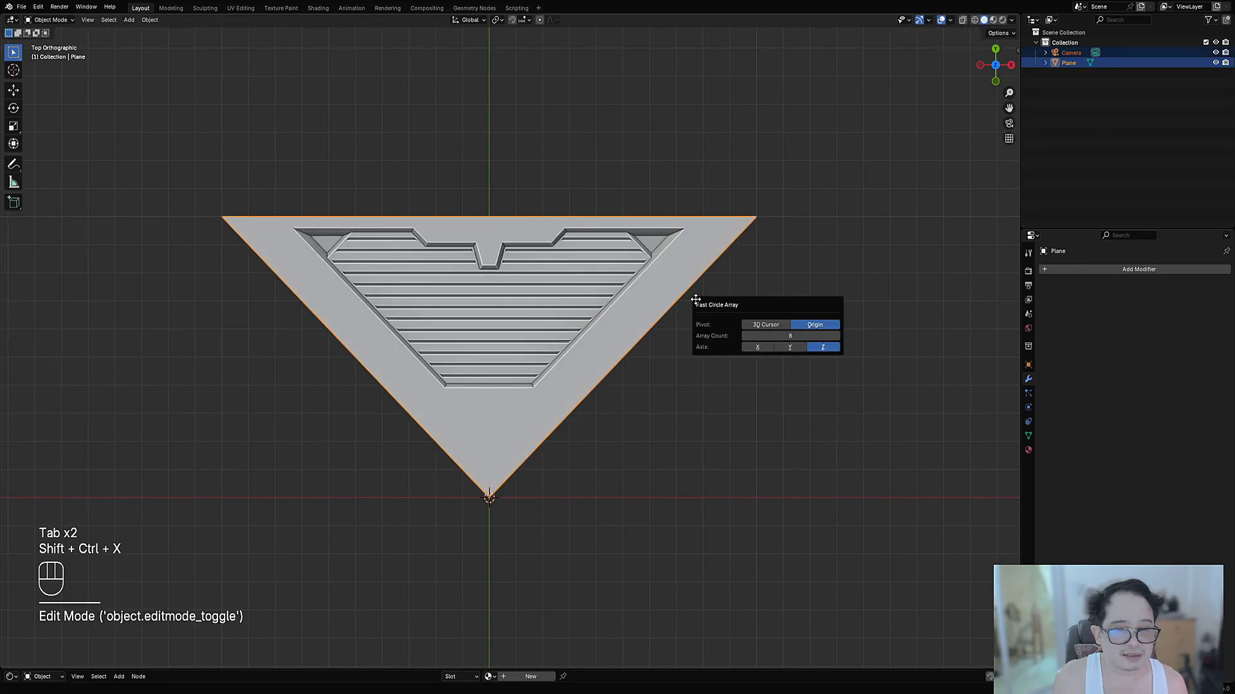
key(Return)
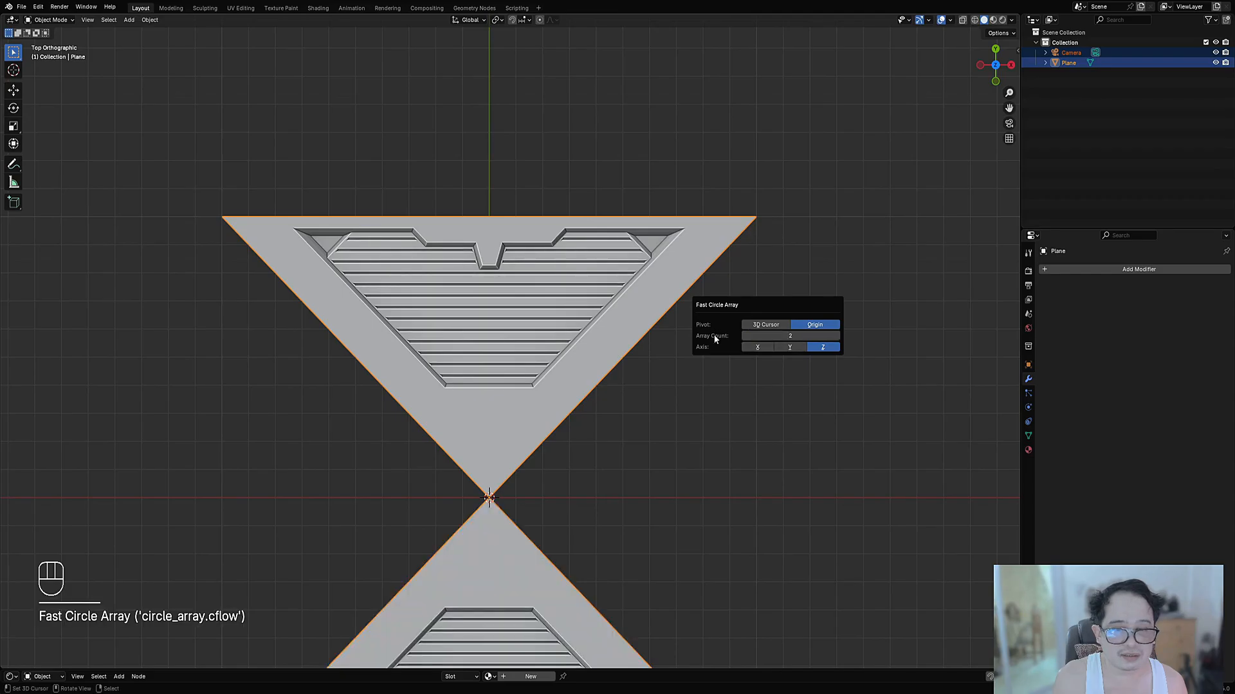
ctrl+scroll(760, 336, up, 2)
scroll(659, 369, down, 3)
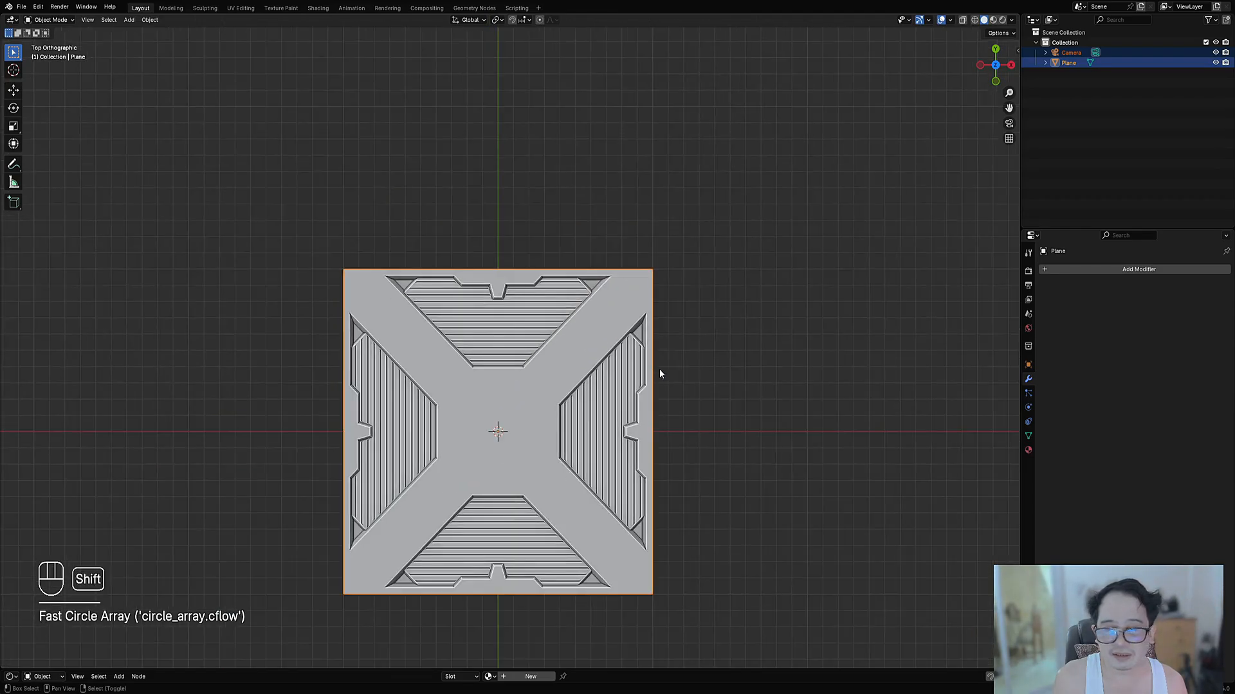
Step: Merge all vertices of the square panel by distance and clear the selection
middle_drag(659, 369, 553, 315)
key(Tab)
key(a)
scroll(554, 315, up, 4)
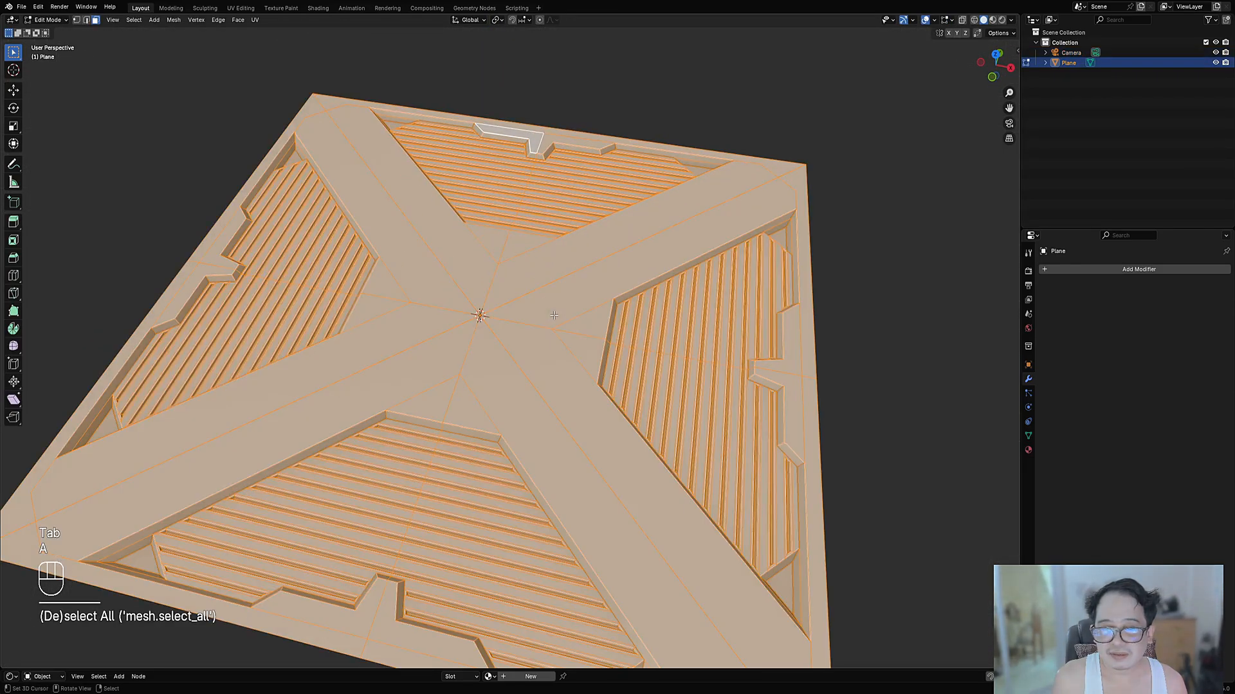
key(m)
click(556, 363)
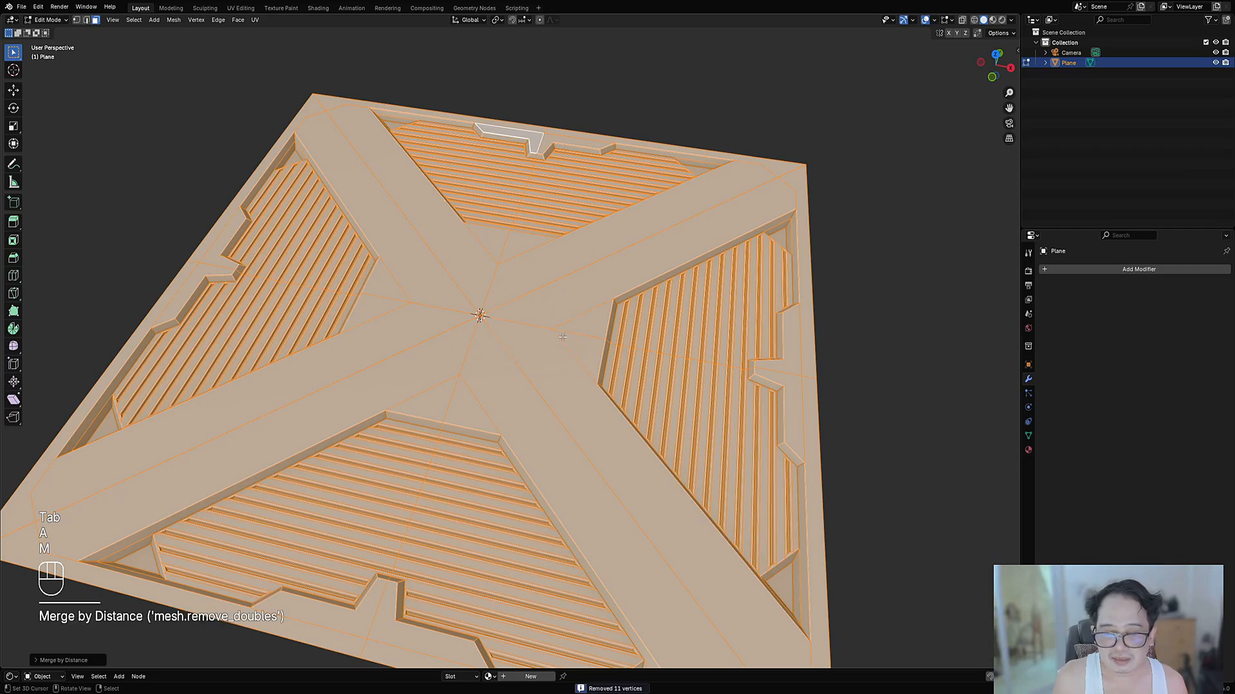
key(alt+a)
scroll(566, 327, down, 4)
mouse_move(566, 326)
middle_down()
mouse_move(563, 290)
mouse_move(556, 322)
middle_up()
Step: Auto Mirror the square panel across both X and Y from its upper-left quarter
key(Tab)
shift+middle_drag(472, 277, 586, 334)
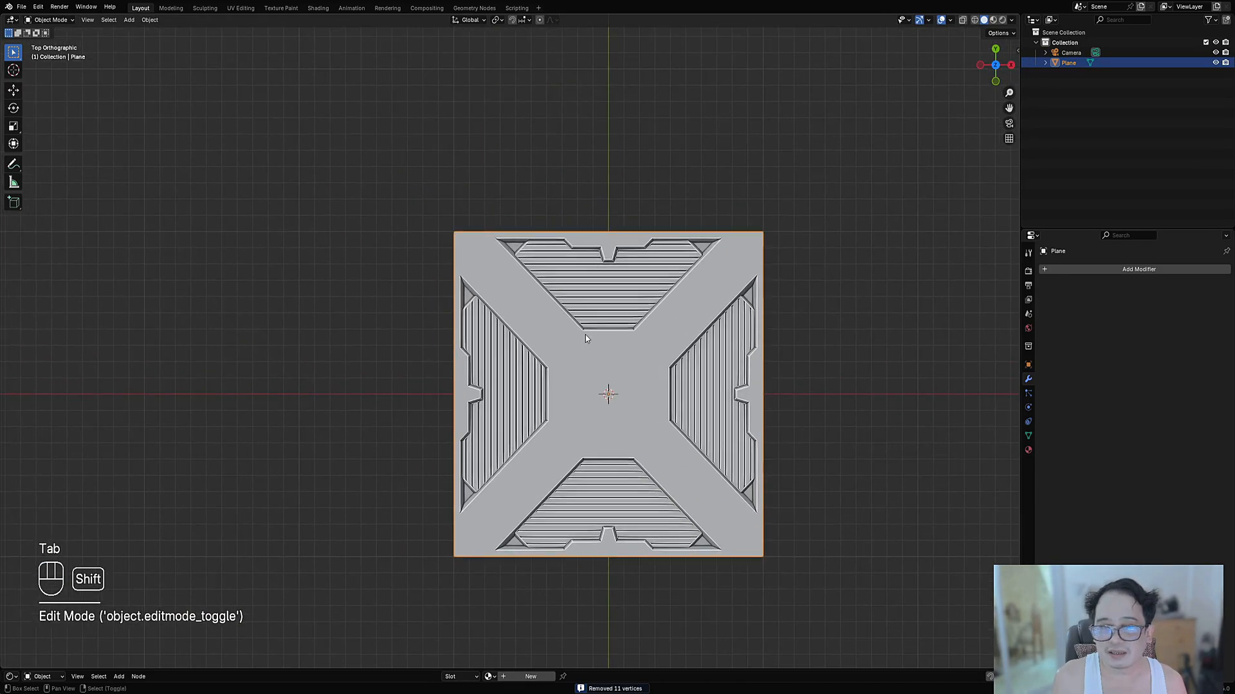
click(554, 261)
scroll(553, 261, up, 2)
key(shift+ctrl+x)
click(508, 248)
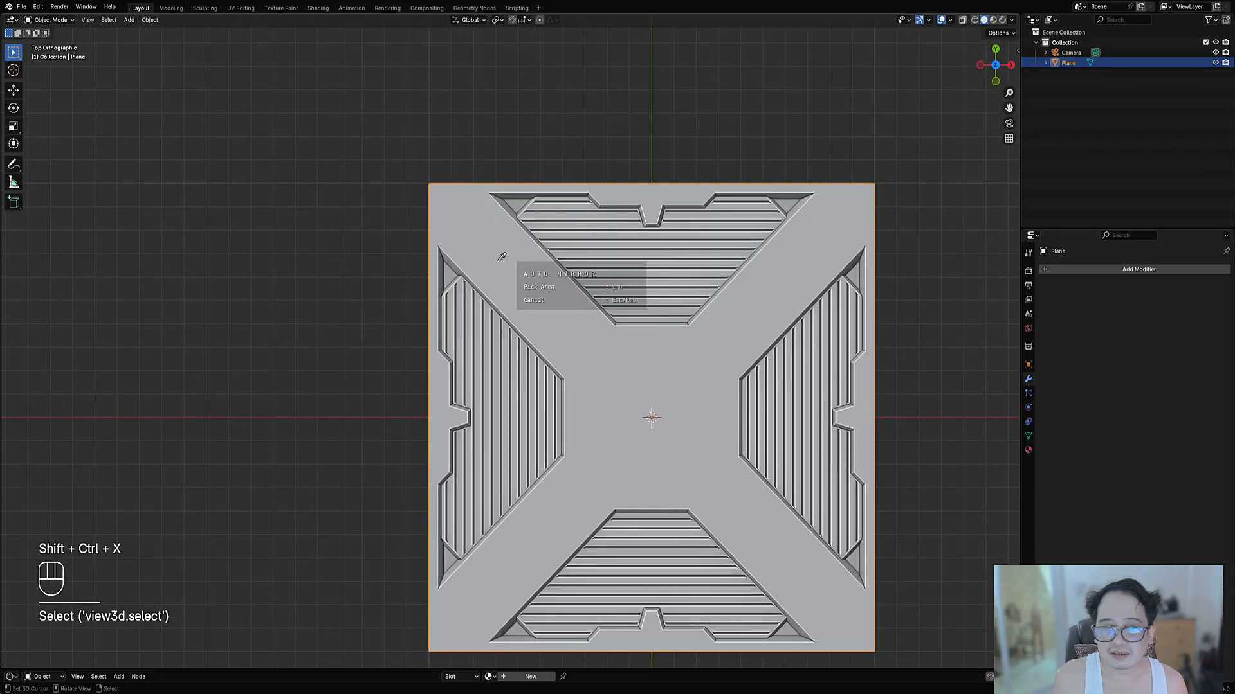
key(space)
key(Tab)
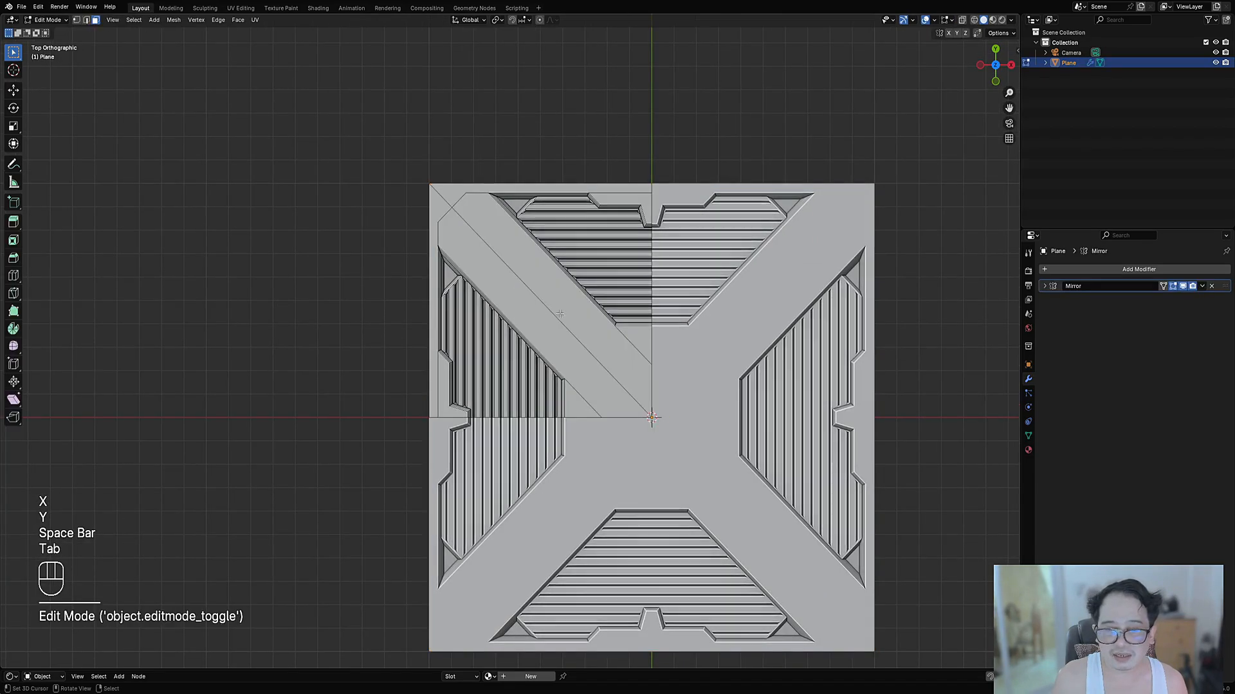
key(alt+a)
scroll(609, 279, down, 1)
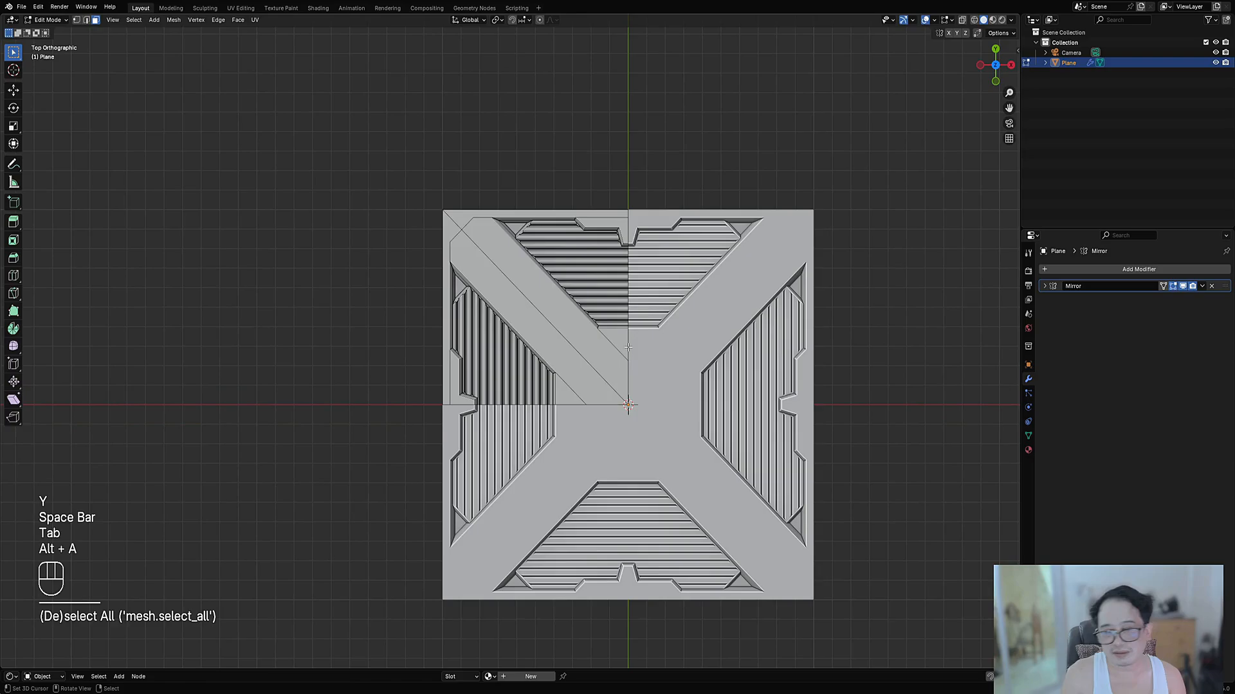
key(Tab)
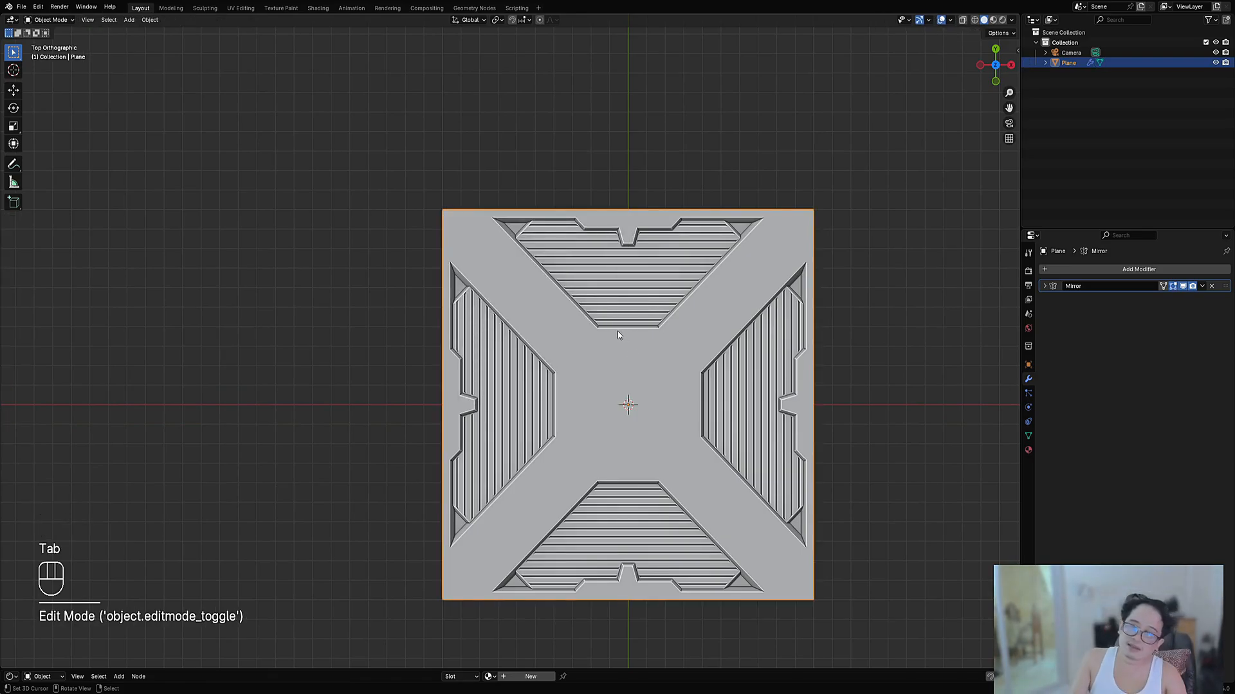
Step: Connect the outer corner vertices of the two grooved recesses with a diagonal edge in the upper-left quarter
scroll(572, 332, up, 4)
scroll(541, 337, down, 3)
key(Tab)
shift+middle_drag(493, 232, 520, 314)
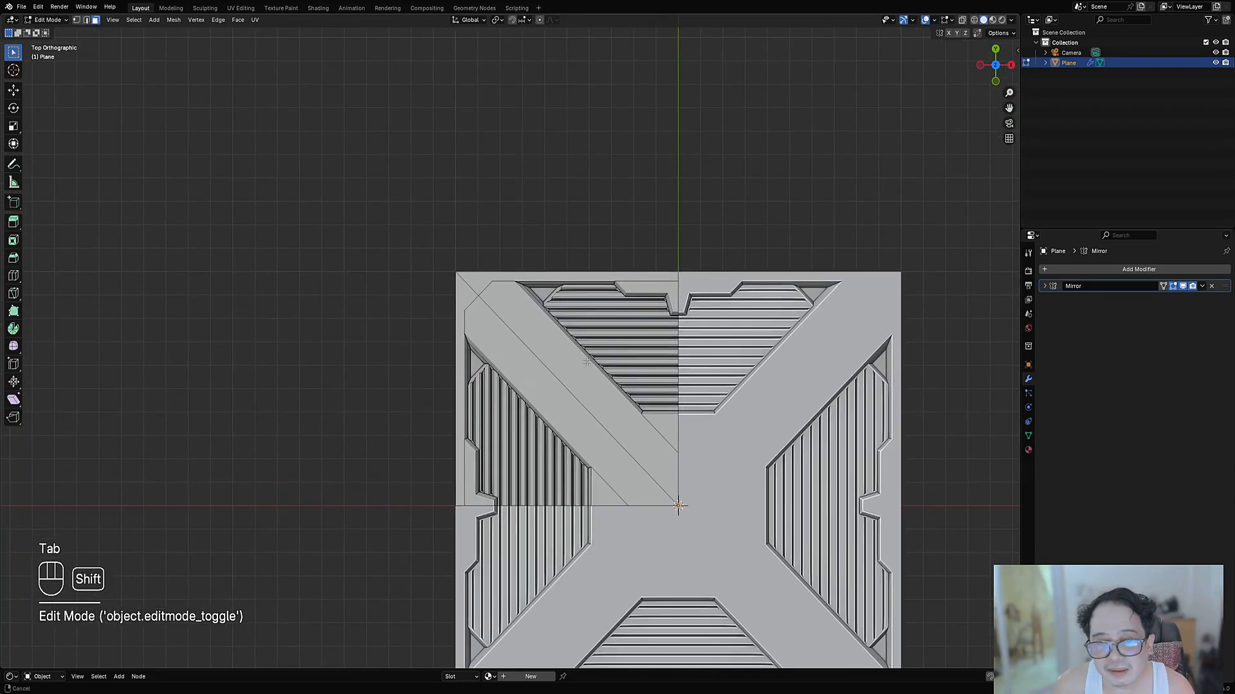
scroll(521, 315, up, 2)
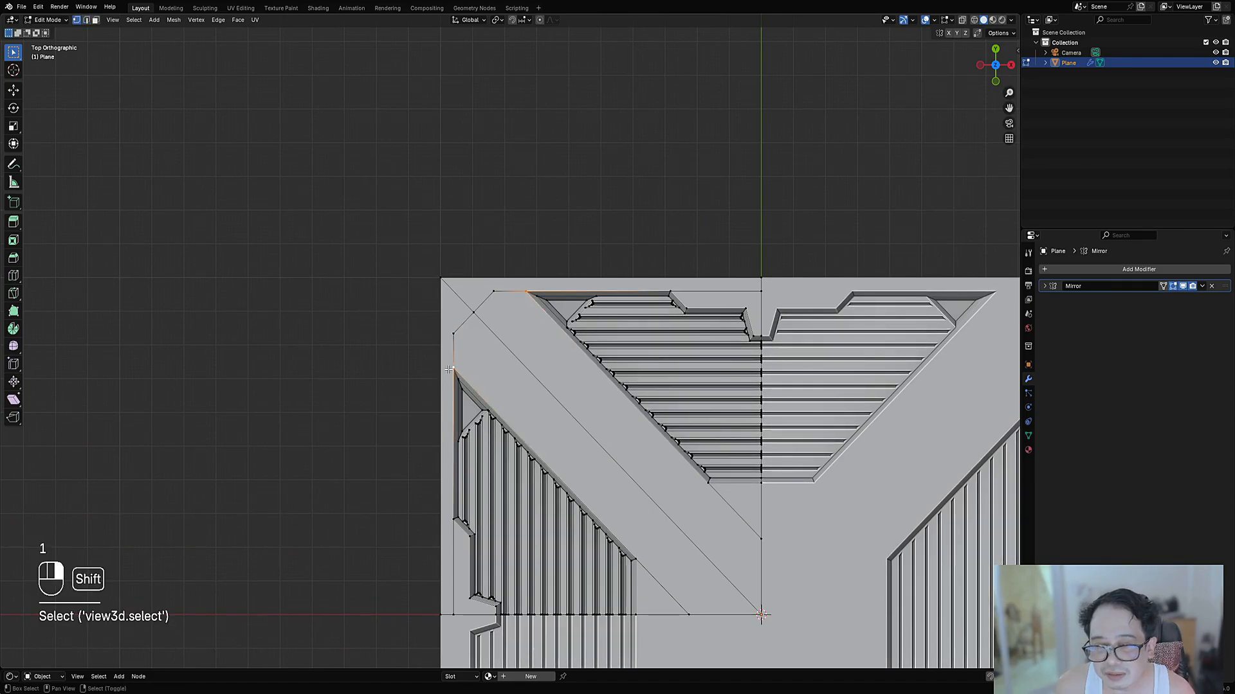
Step: Dissolve the leftover bevelled outline edges between the new diagonal edge and the panel's outer corner
key(2)
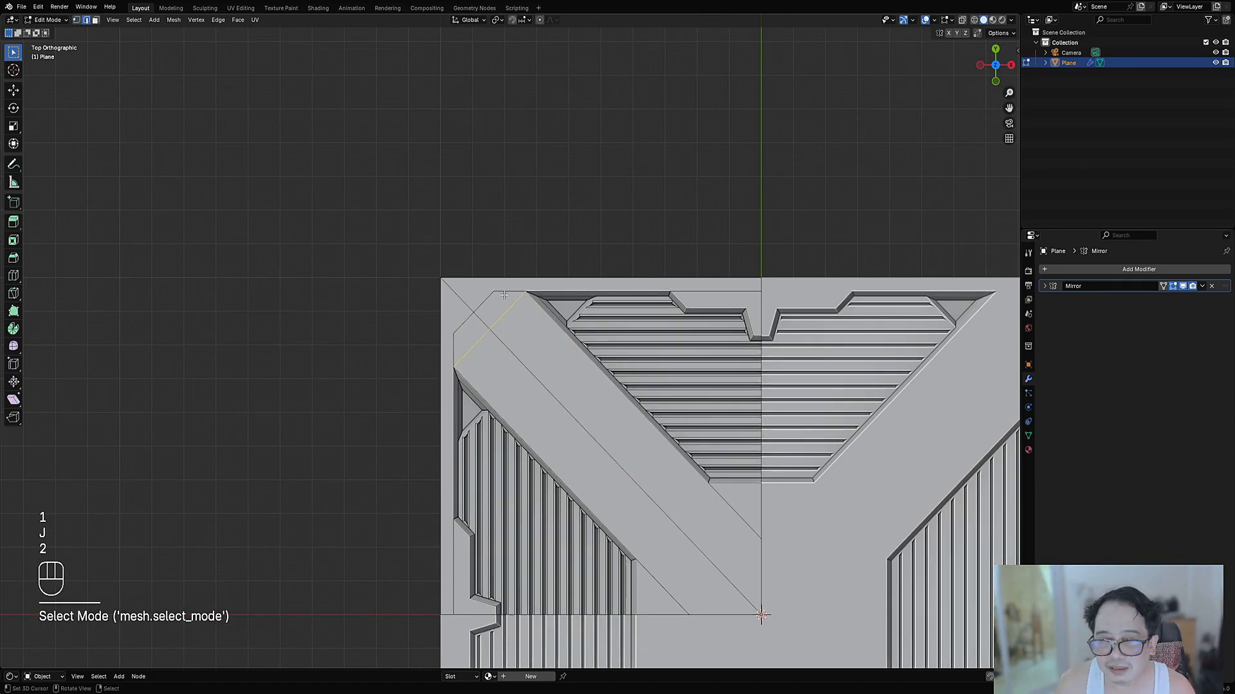
ctrl+click(454, 344)
key(1)
key(Tab)
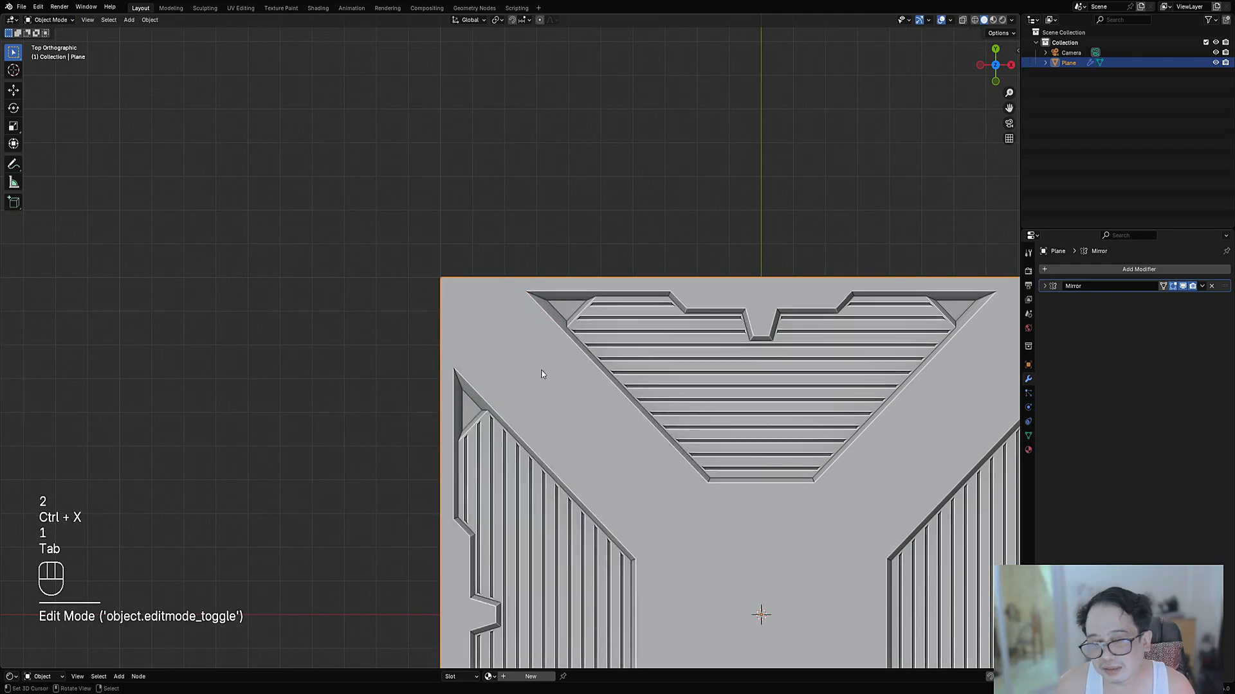
Step: Knife angle-constrained horizontal and vertical cuts from the two recess corners out to the panel's outer edges
key(Tab)
key(1)
key(alt+a)
key(k)
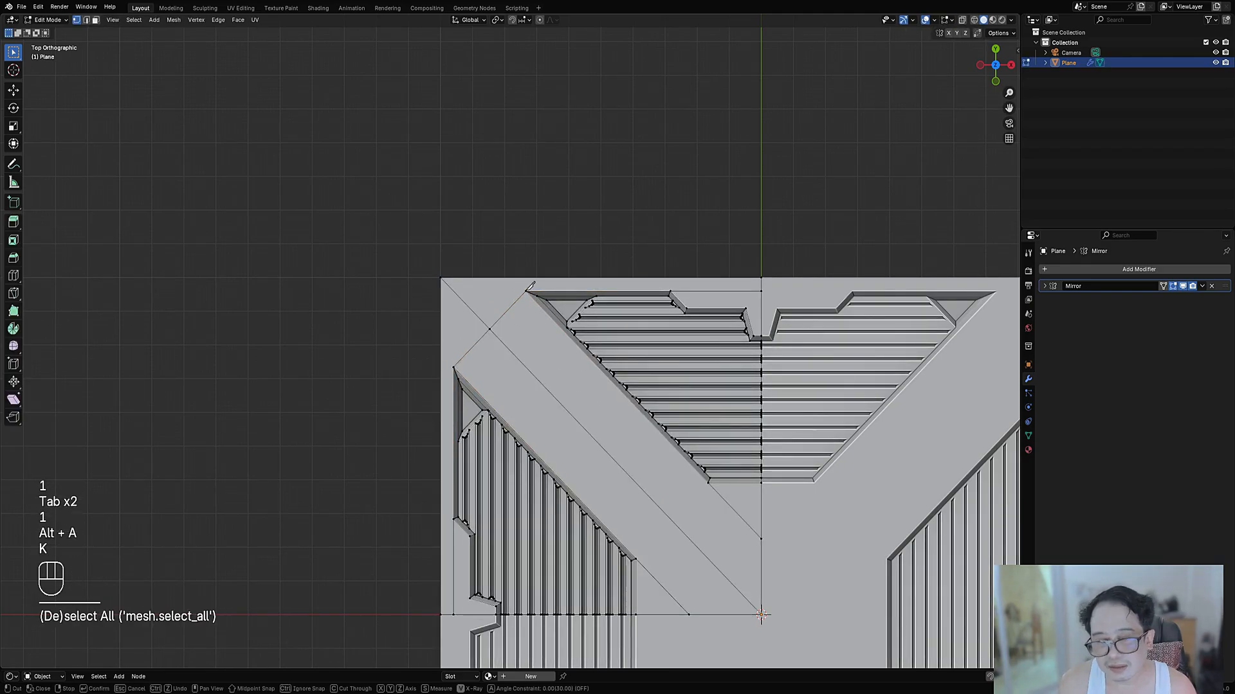
click(526, 290)
key(a)
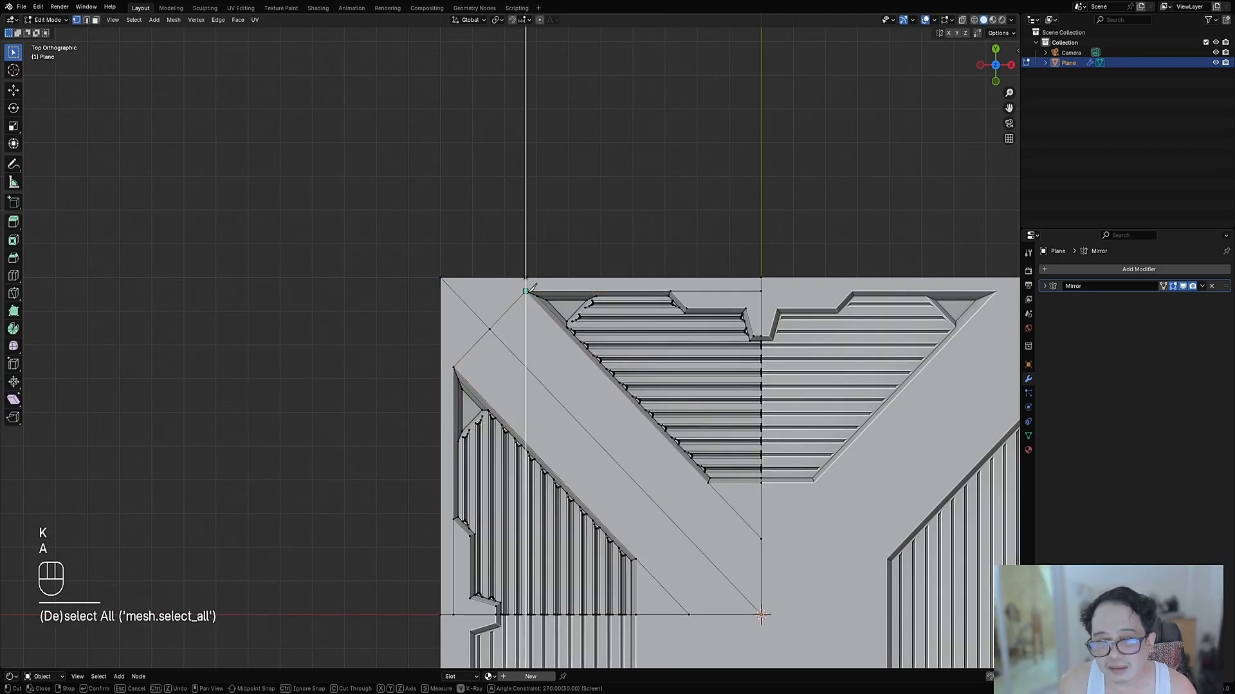
click(429, 294)
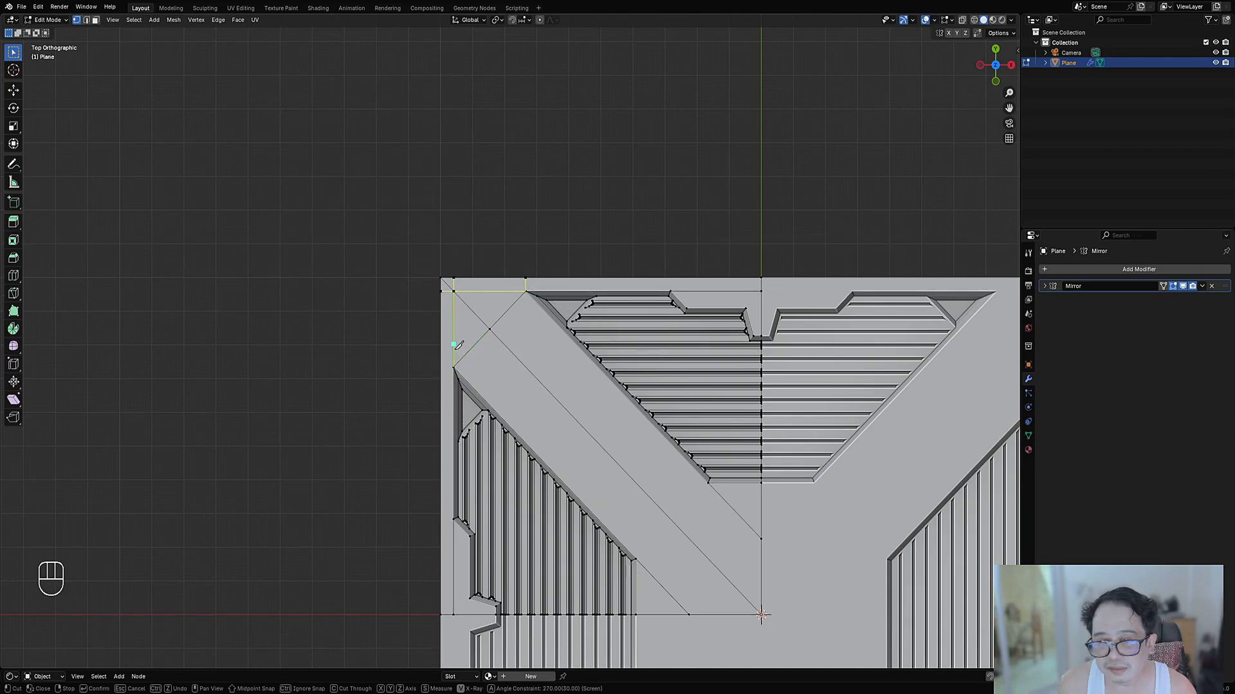
key(space)
click(400, 361)
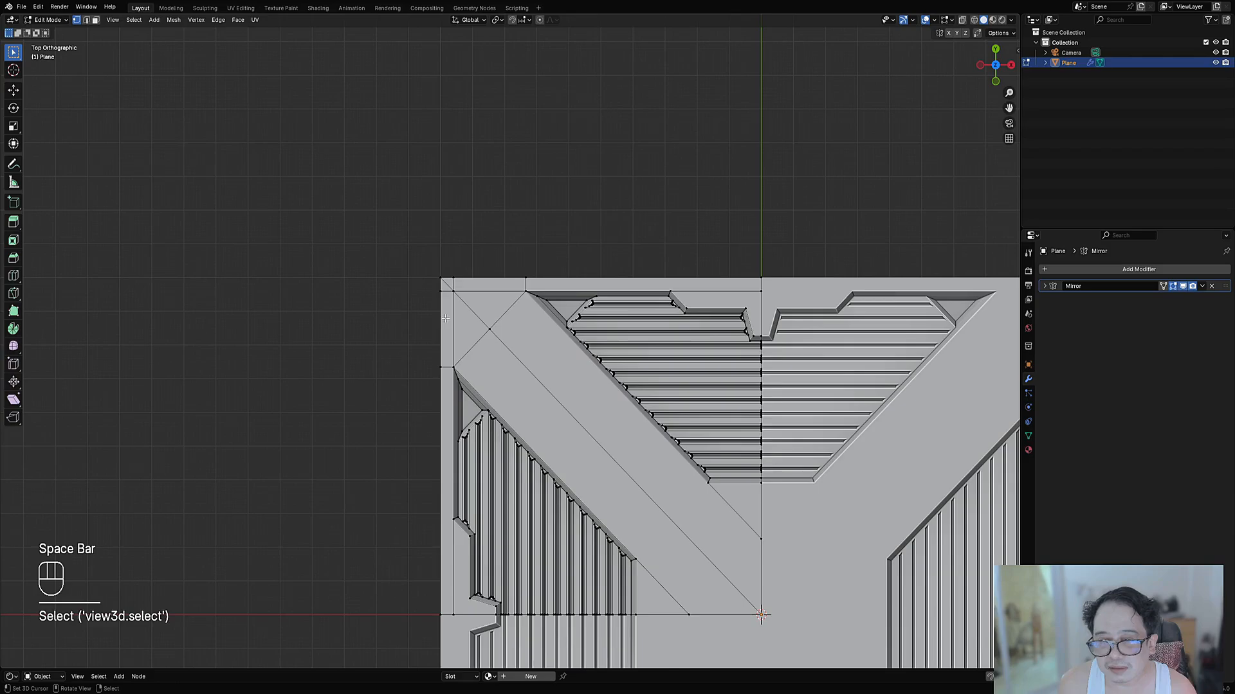
Step: Dissolve the diagonal edge segments between the connecting edge and the panel's outer corner
key(2)
click(494, 315)
key(ctrl+x)
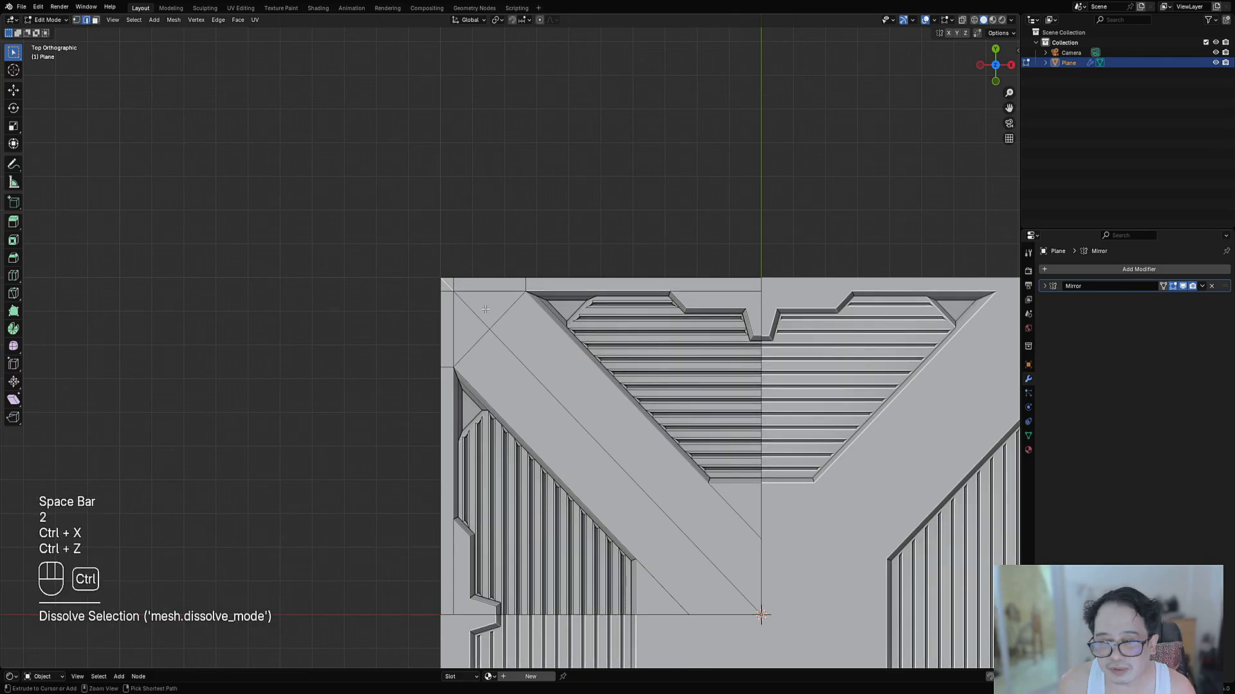
shift+click(462, 309)
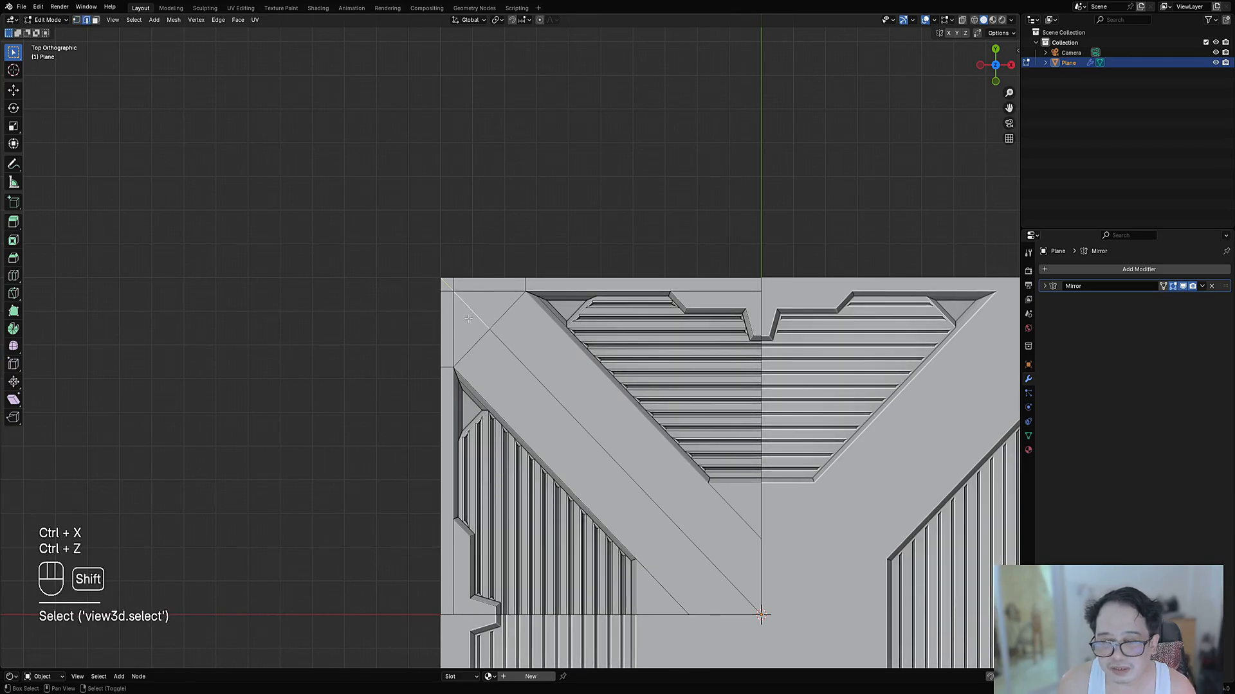
key(ctrl+x)
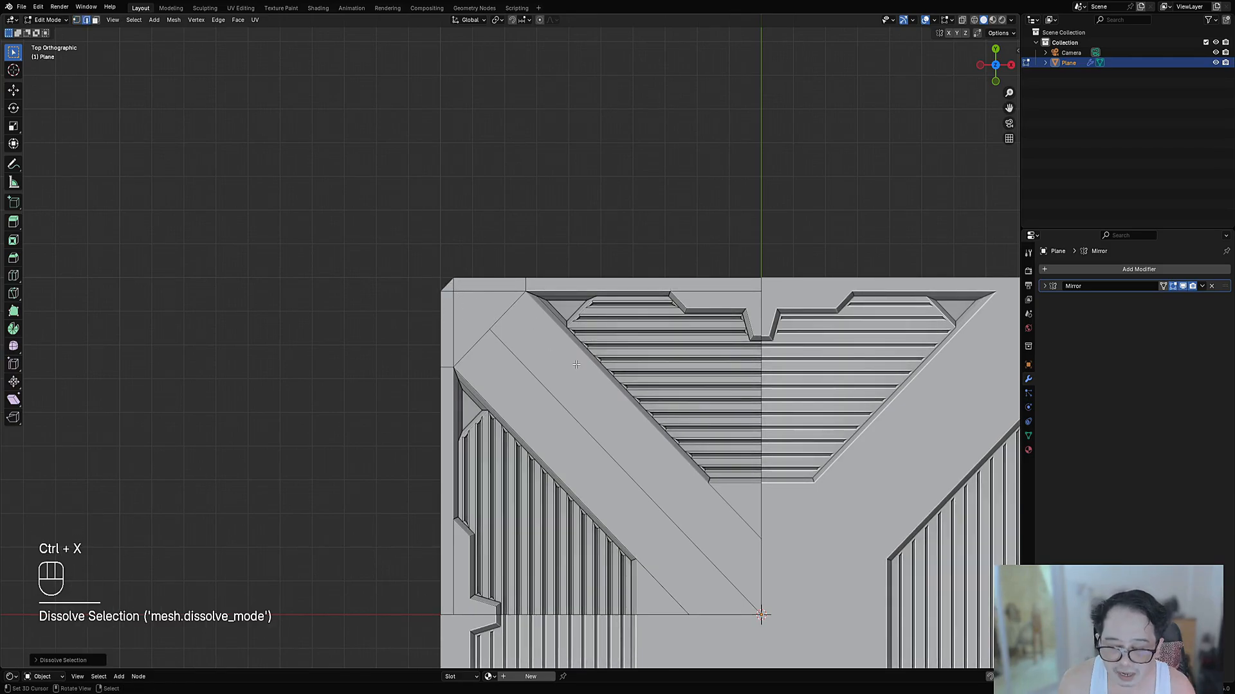
Step: Dissolve the central diagonal edge and the connecting edge near the outer corner, keeping the panel's outer corner and centre vertices
key(F9)
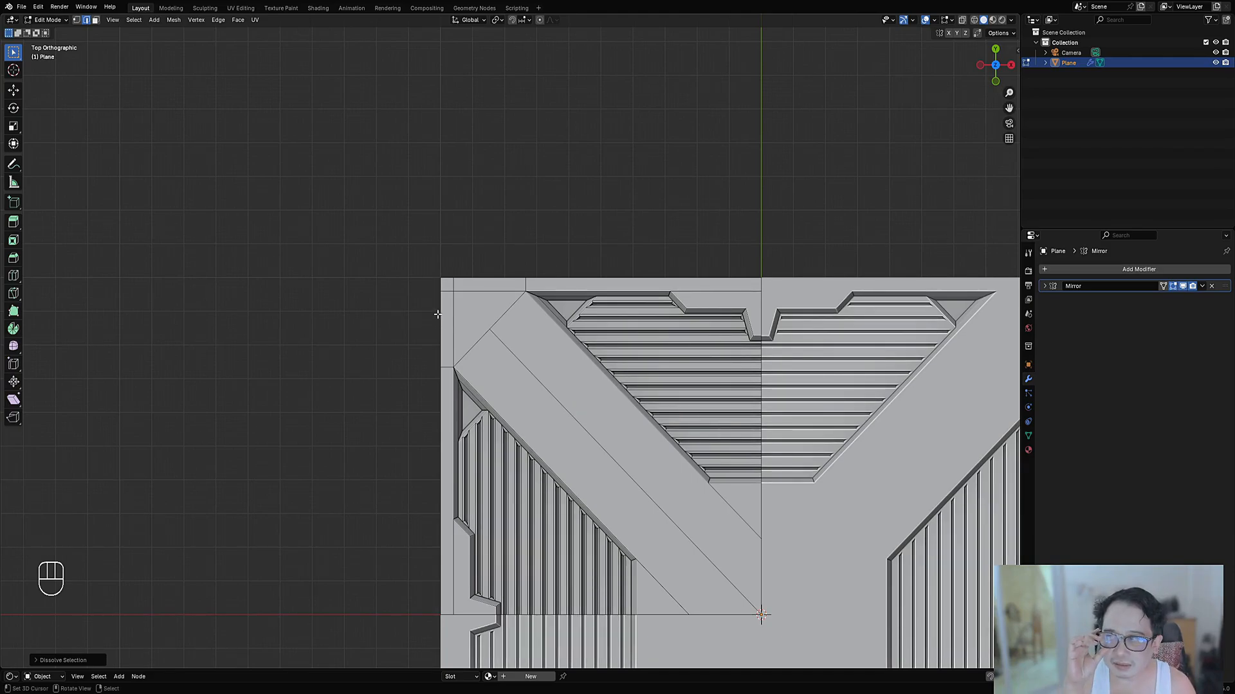
click(592, 437)
key(ctrl+x)
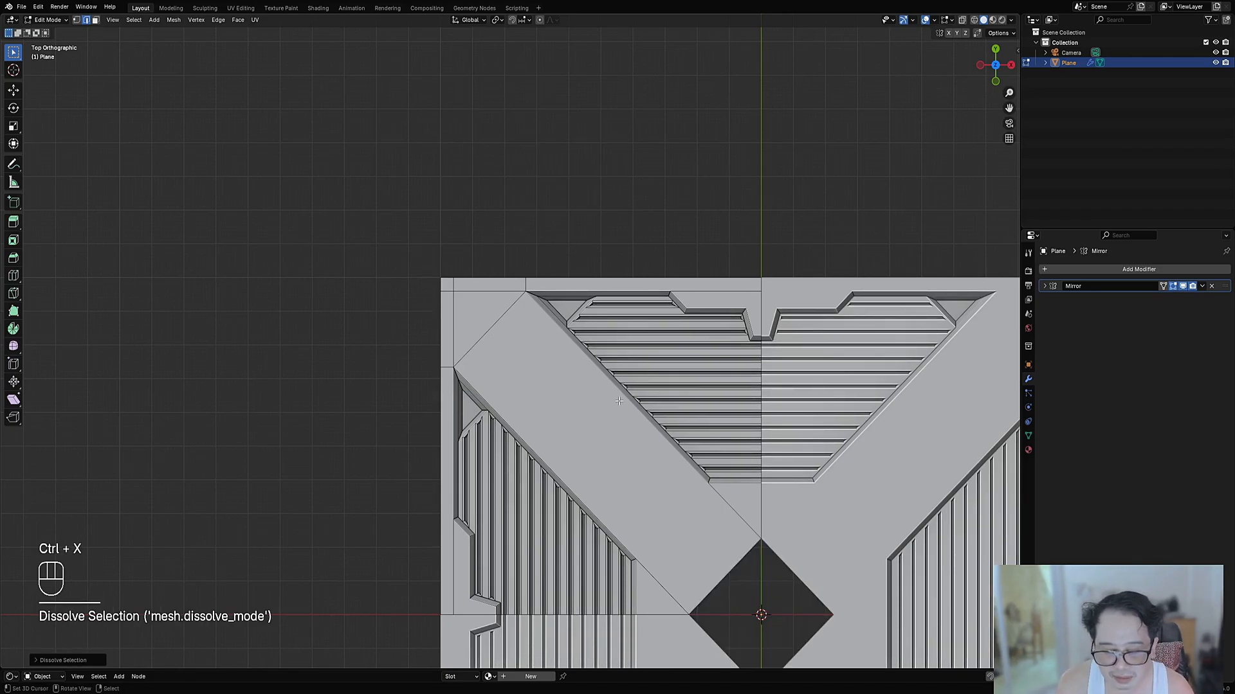
key(F9)
click(630, 425)
click(508, 311)
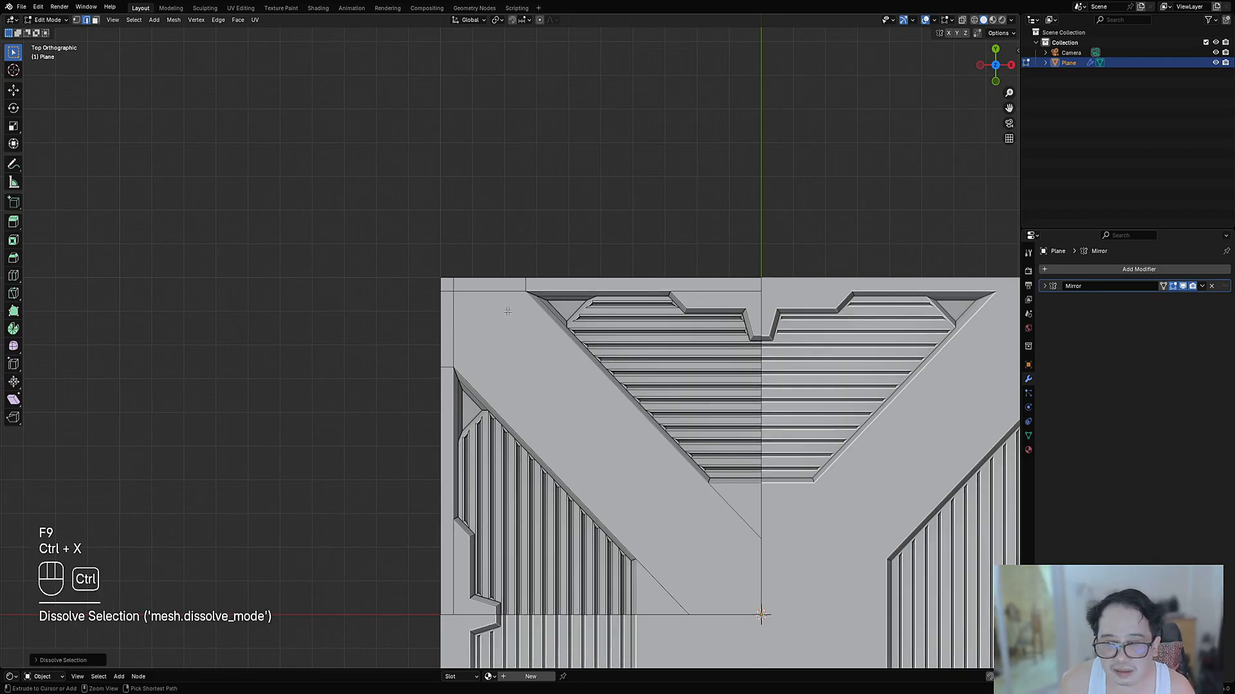
Step: Save the file and check the whole mirrored panel in object and edit mode
scroll(507, 311, down, 4)
key(Tab)
key(Tab)
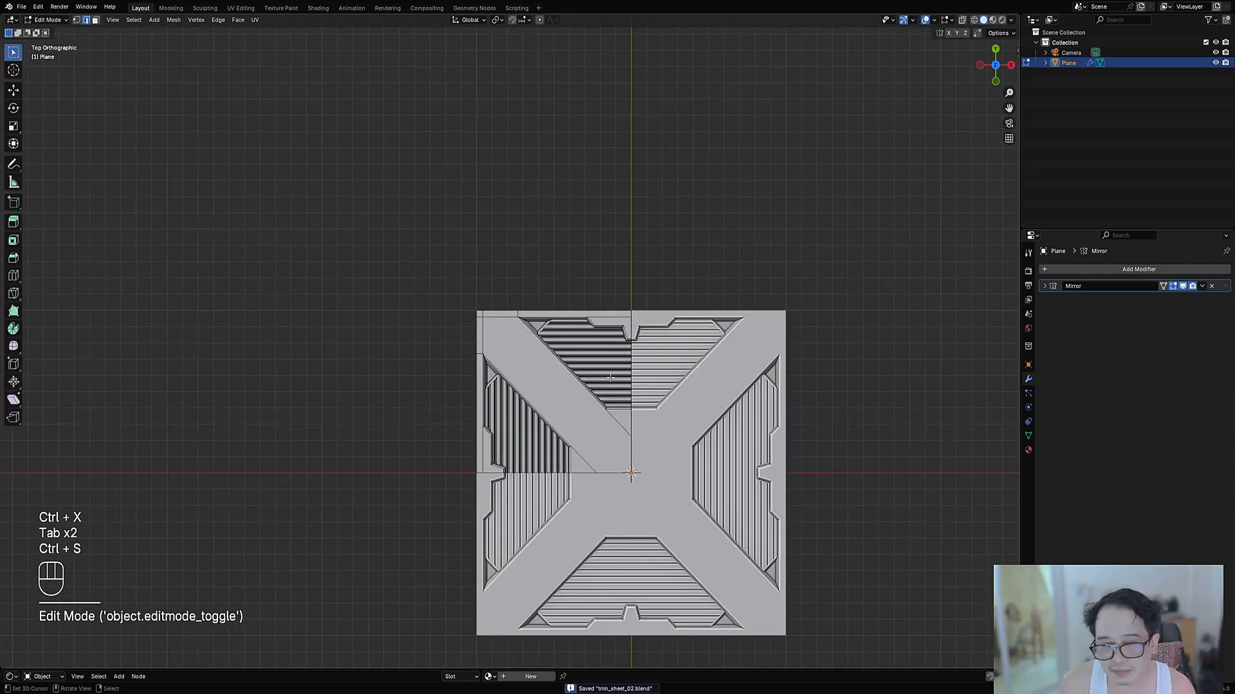
key(Tab)
shift+middle_drag(610, 377, 594, 320)
key(Tab)
Step: Connect the inner corner vertices of the two grooved recesses with a diagonal edge in the upper-left quarter
scroll(590, 328, up, 5)
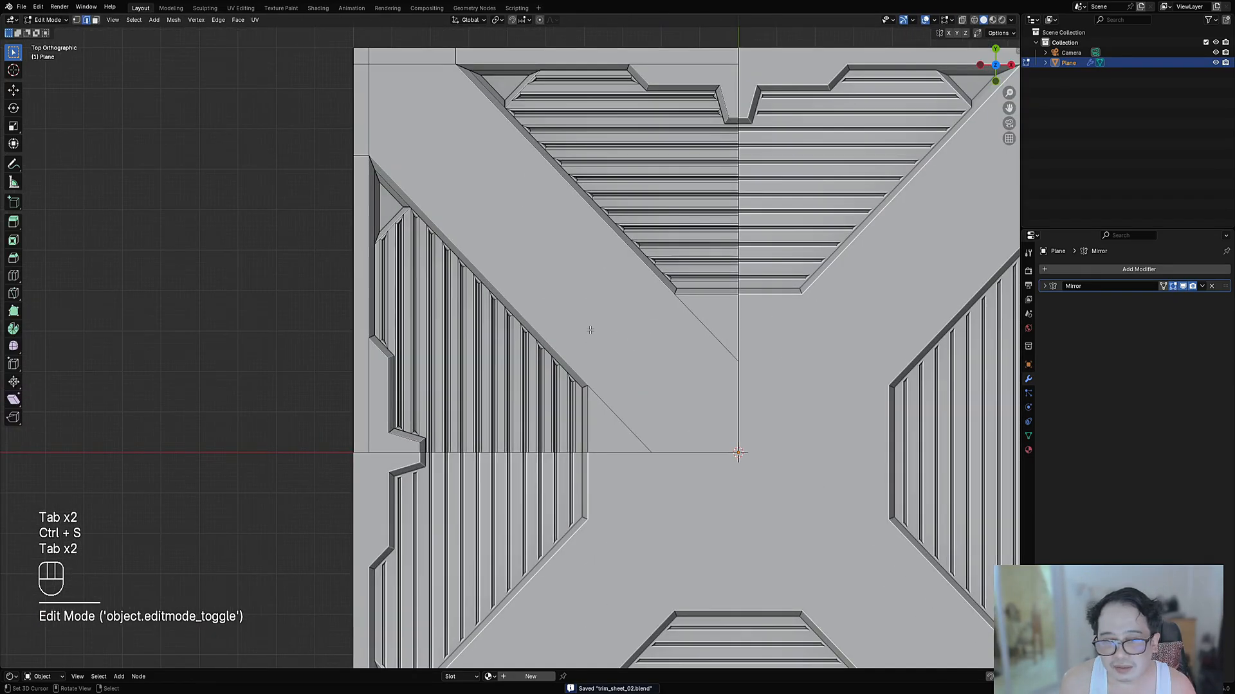
key(1)
click(589, 389)
shift+right_click(667, 306)
shift+middle_drag(729, 331, 643, 334)
key(j)
Step: Dissolve the leftover edges running from the recesses' inner corners to the mirror axes
key(2)
right_click(623, 334)
key(ctrl+x)
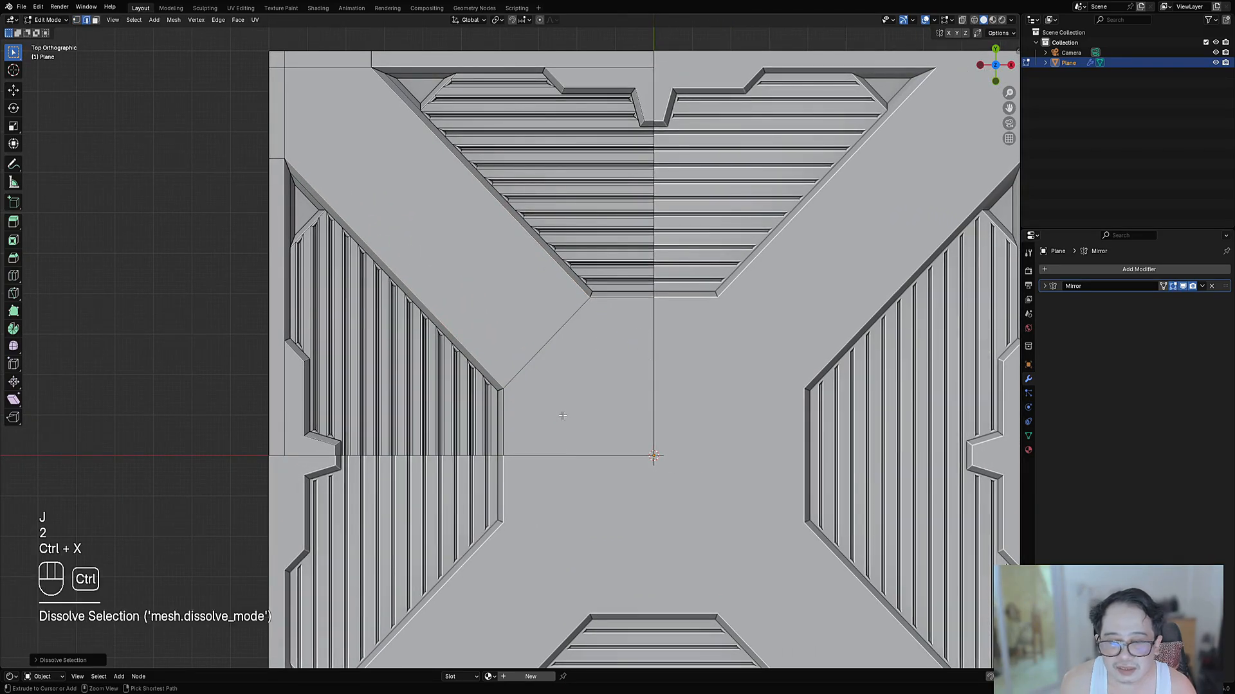
Step: Inset the central face twice, first by about 0.04 m, and sink the inner face about 0.03 m as an octagonal recess
key(3)
right_click(559, 411)
shift+middle_drag(699, 385, 646, 381)
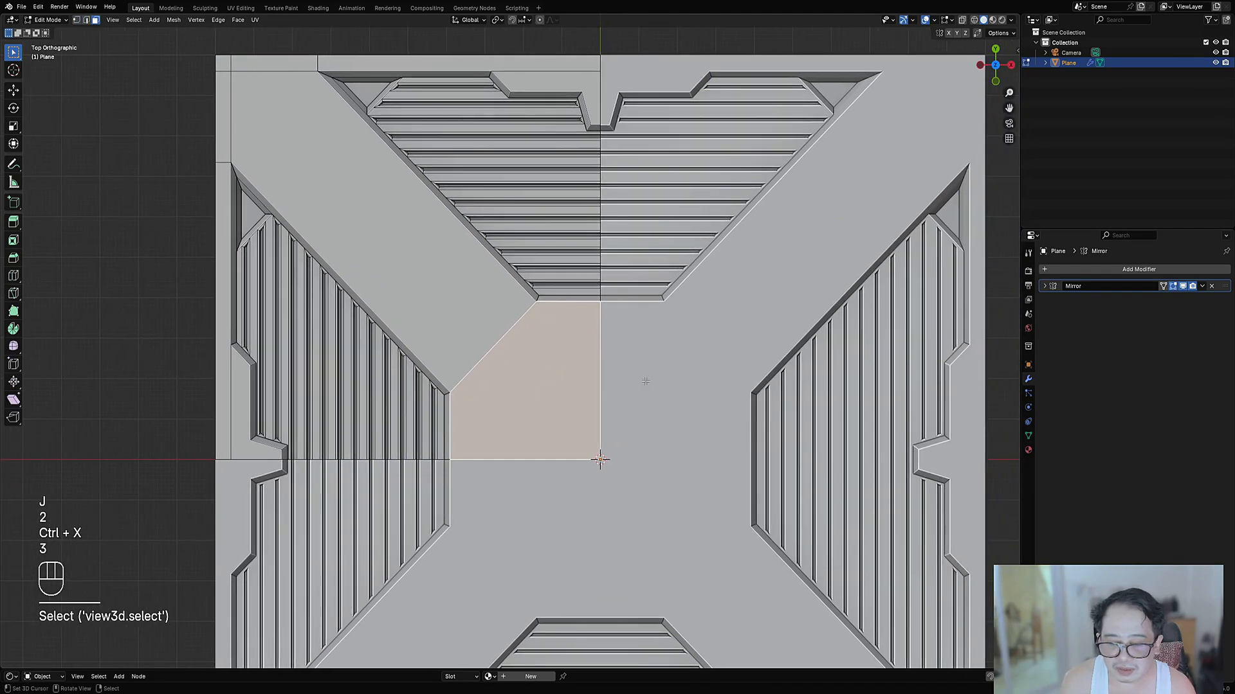
key(i)
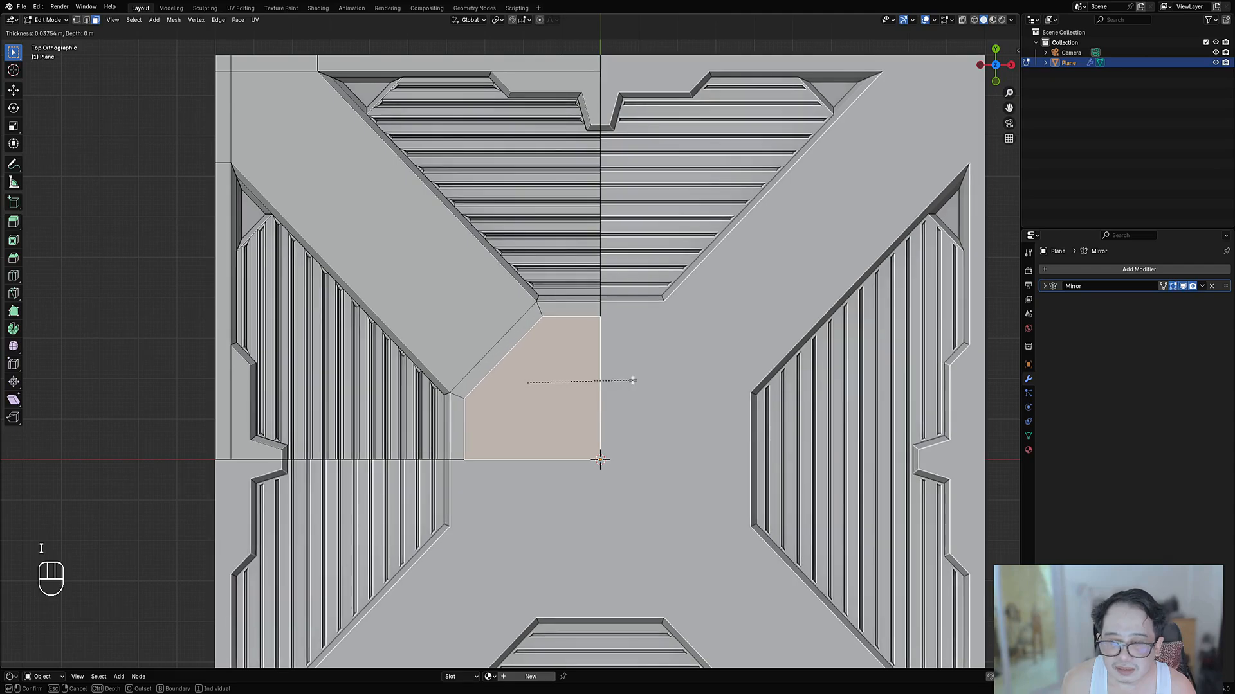
click(630, 380)
key(i)
click(625, 380)
key(alt+s)
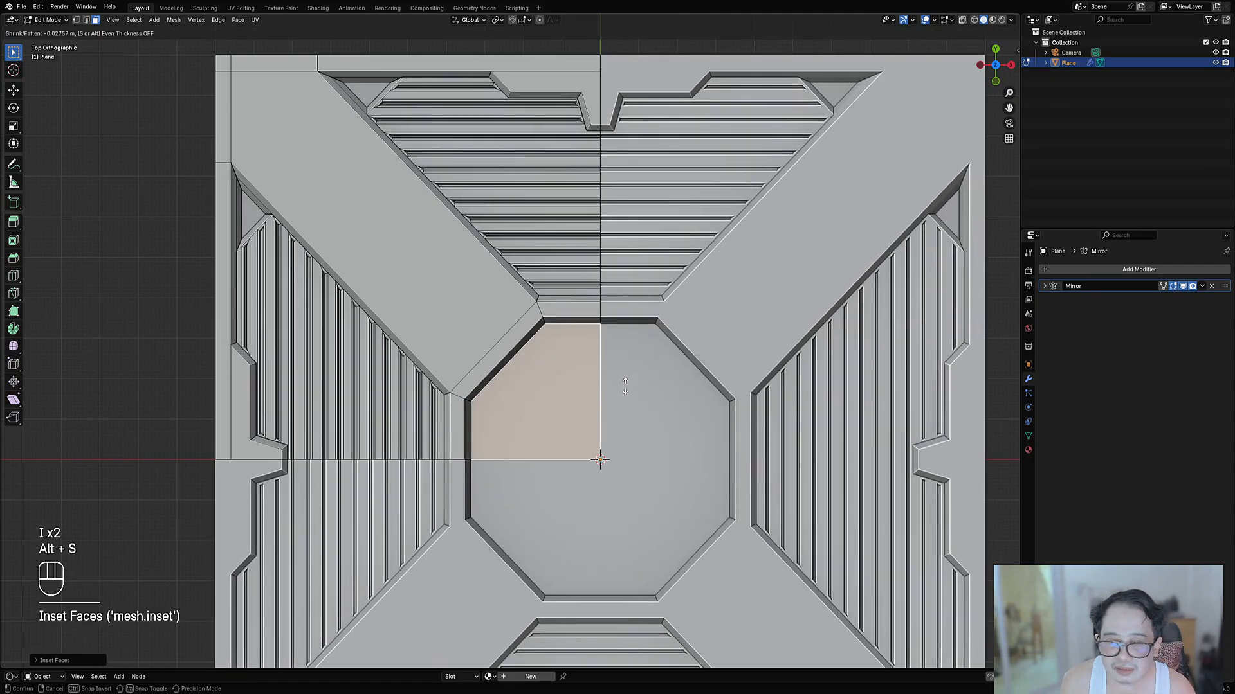
click(609, 388)
Step: Inset the octagonal recess's floor twice more and raise the inner face slightly along its normal
key(Tab)
scroll(609, 388, down, 8)
middle_drag(609, 388, 611, 348)
scroll(612, 350, up, 10)
key(Tab)
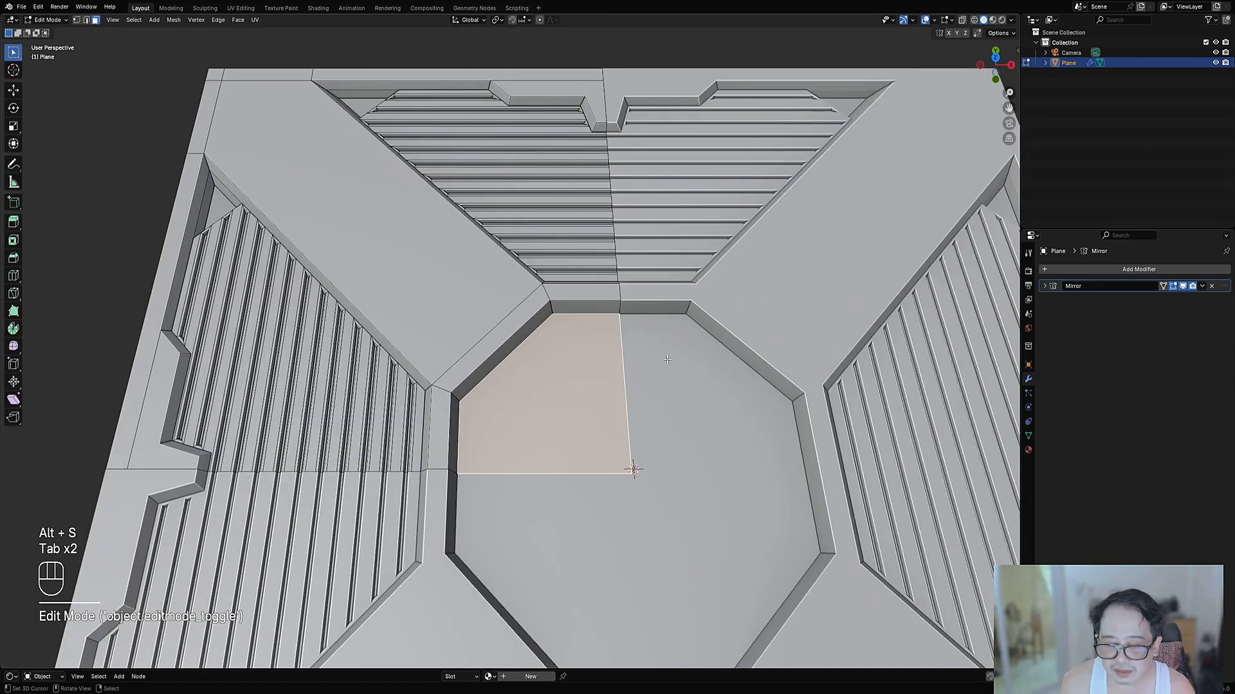
key(i)
click(661, 363)
key(i)
click(657, 363)
key(alt+s)
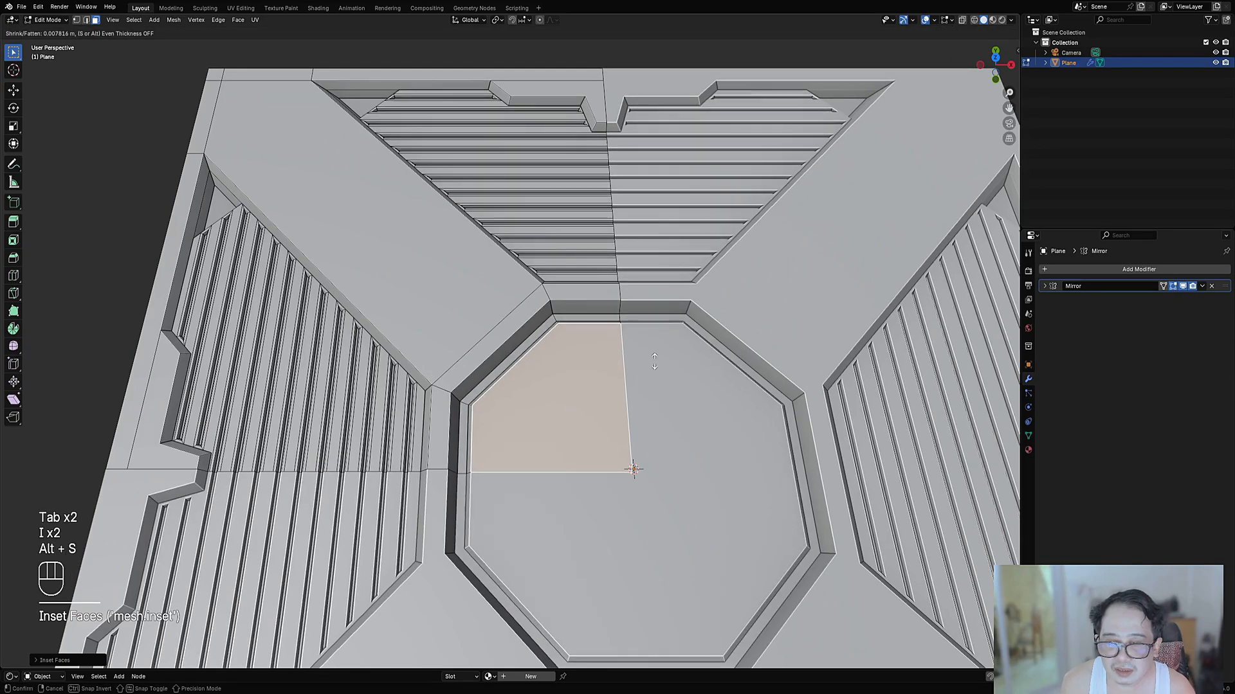
click(643, 360)
Step: Examine the stepped octagon from above within the whole panel
key(Tab)
scroll(638, 359, down, 8)
alt+middle_drag(638, 358, 634, 391)
scroll(515, 341, up, 5)
key(Tab)
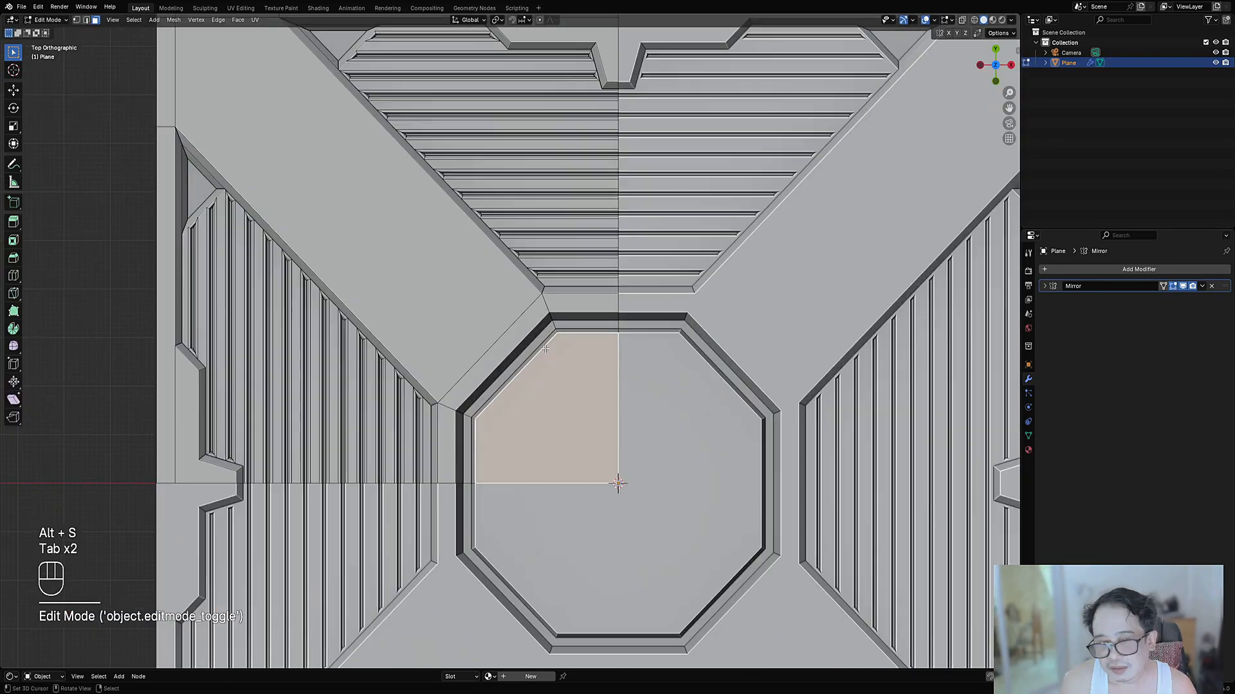
key(Tab)
scroll(538, 341, down, 7)
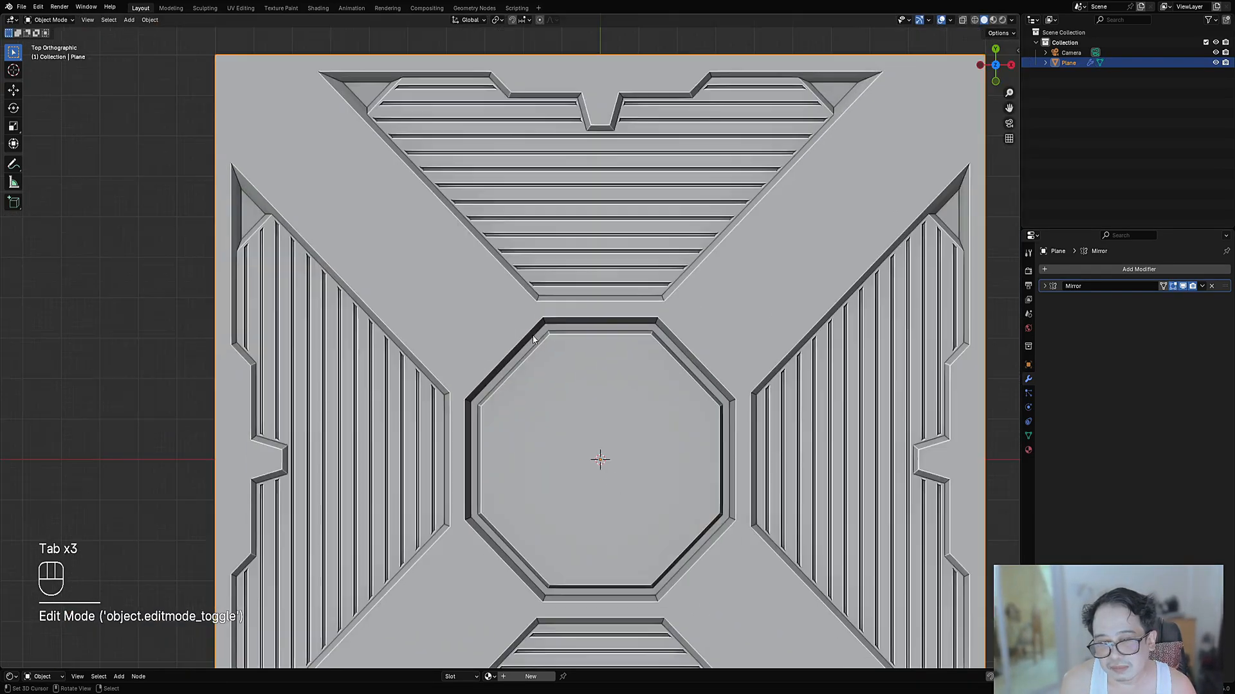
mouse_move(540, 344)
middle_down()
mouse_move(566, 334)
mouse_move(551, 349)
middle_up()
Step: Inset the octagon's raised inner face twice and lift its centre into a second, smaller tier
key(Tab)
scroll(566, 353, up, 7)
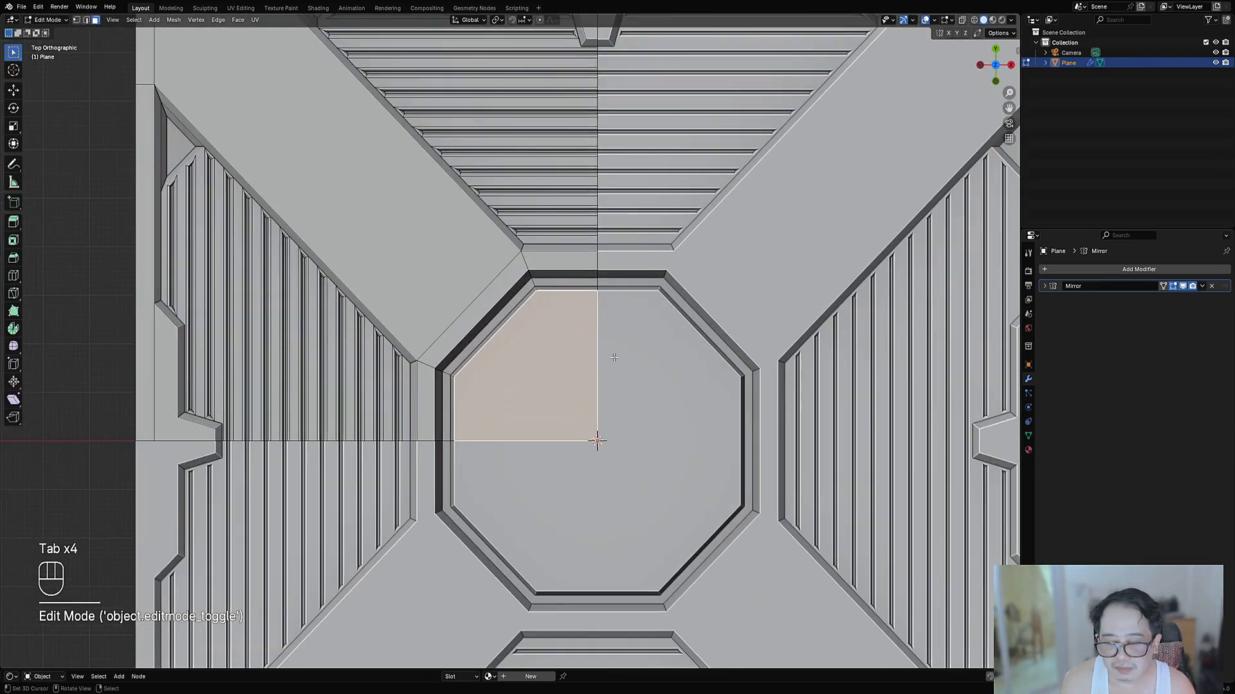
key(i)
click(605, 356)
key(i)
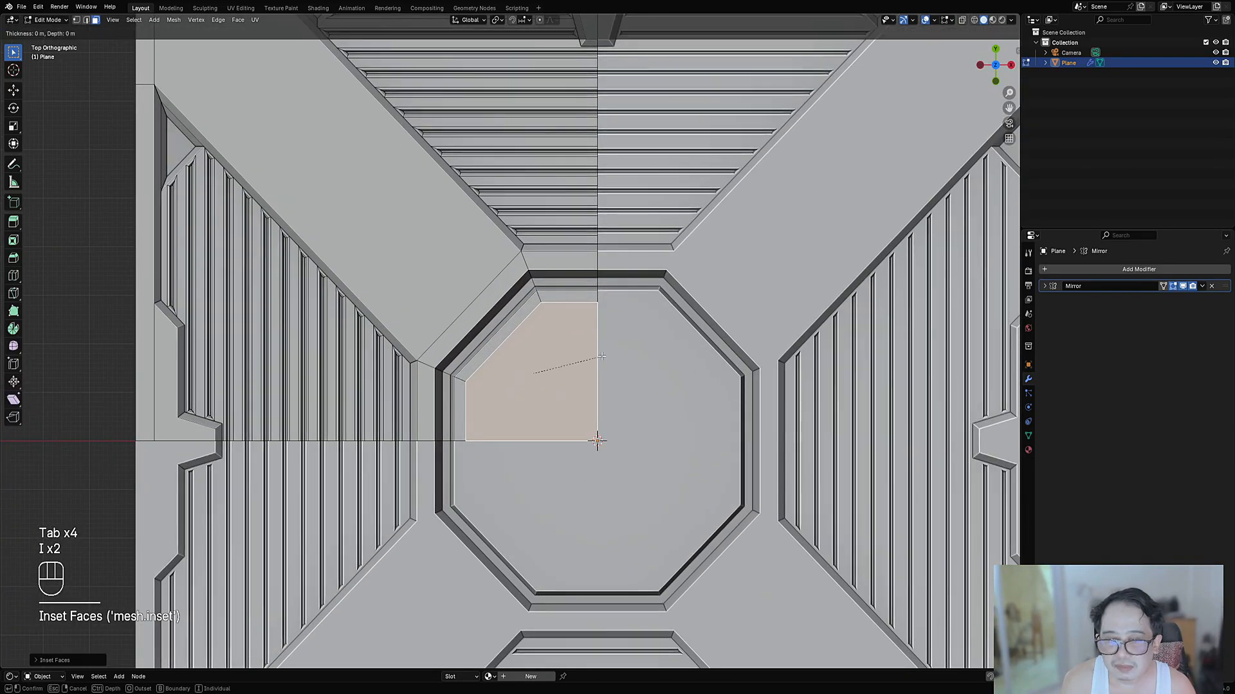
click(598, 357)
key(alt+s)
click(597, 353)
key(Tab)
scroll(511, 341, down, 7)
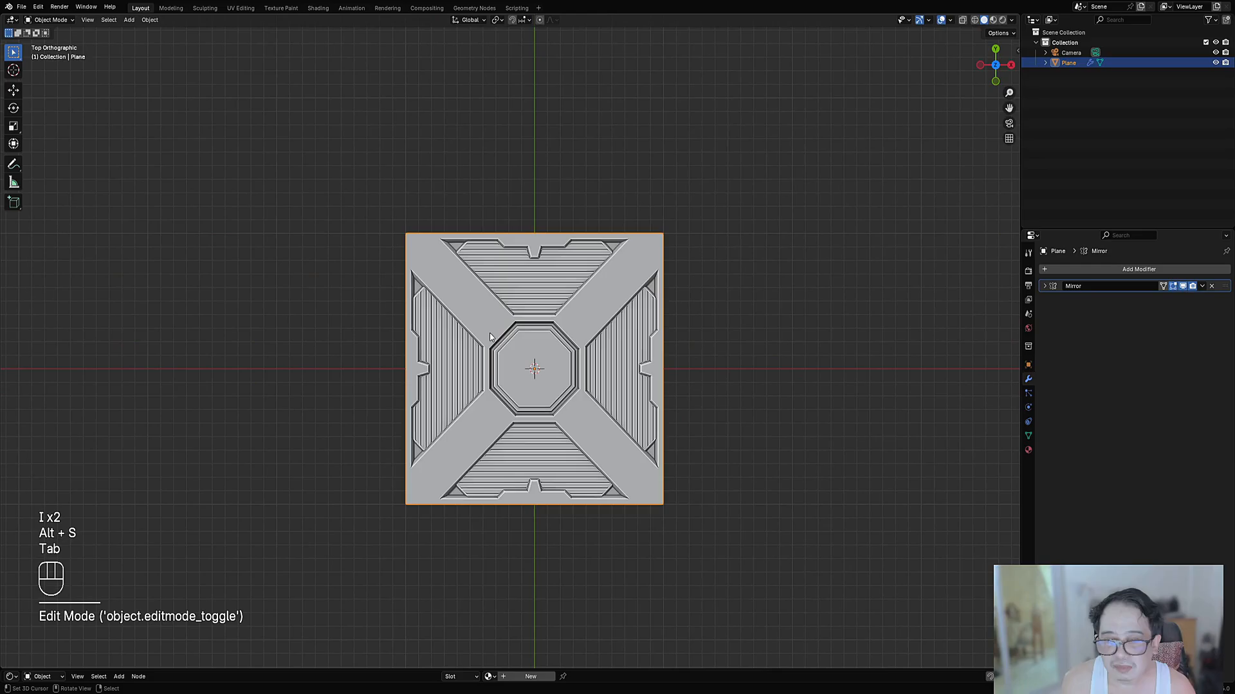
scroll(501, 338, up, 2)
Step: Inset the diagonal strip face twice, first by about 0.03 m, and sink its inner face about 0.04 m
key(Tab)
shift+middle_drag(444, 280, 548, 375)
key(alt+a)
scroll(489, 301, up, 2)
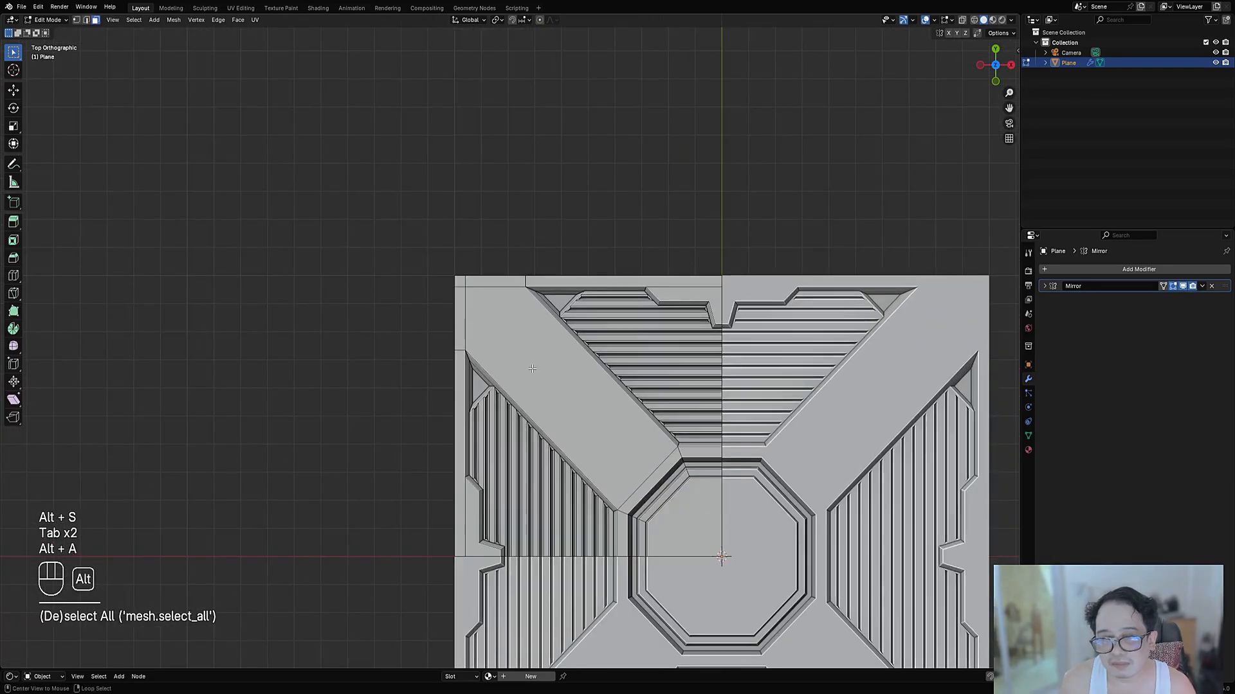
click(553, 376)
key(i)
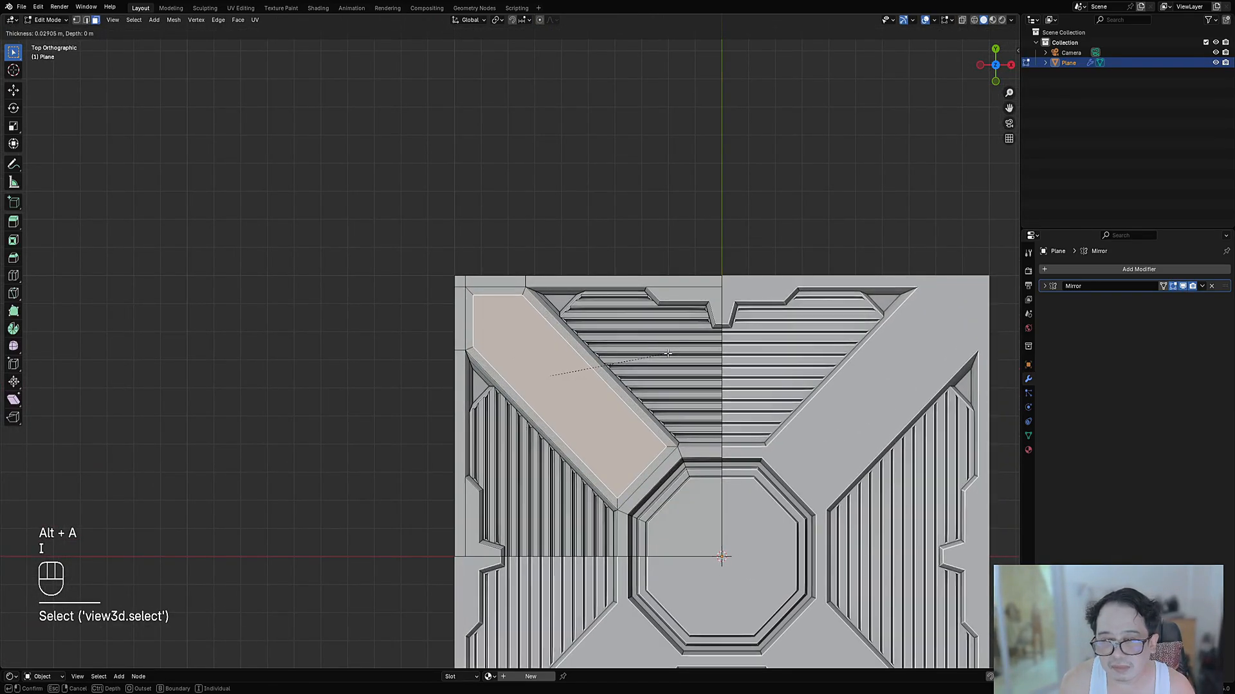
click(671, 353)
key(i)
click(665, 355)
key(alt+s)
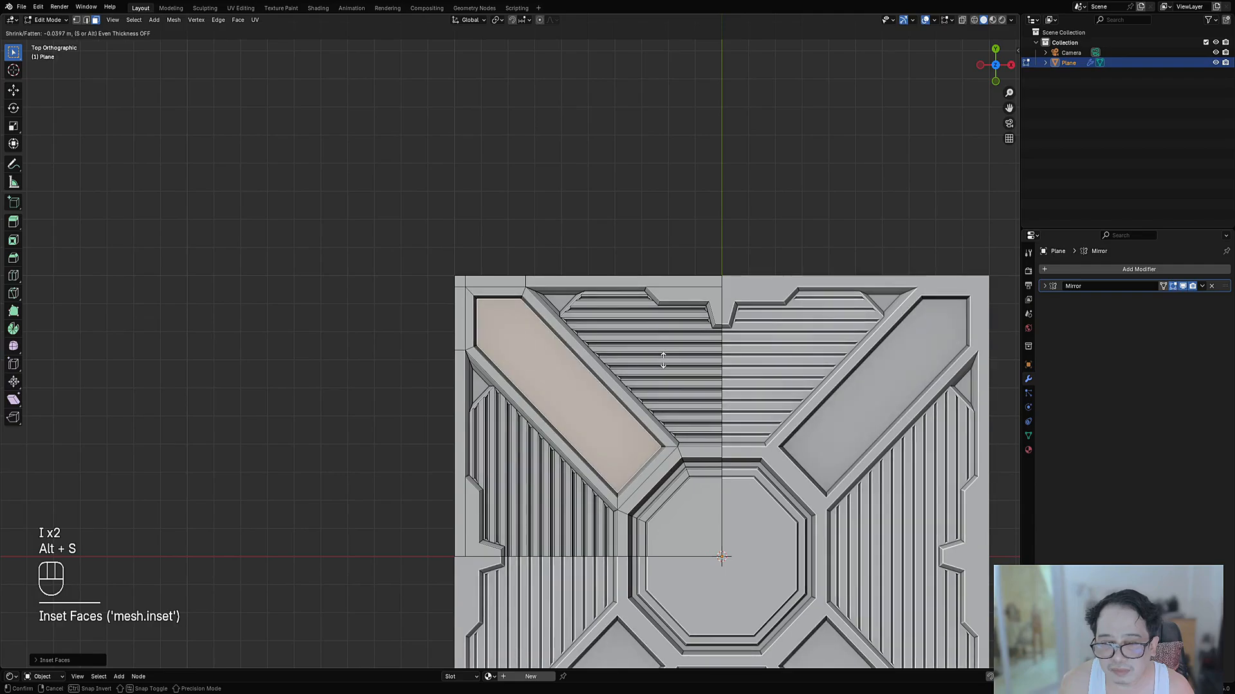
click(662, 354)
Step: Inspect the recessed diagonal strips across the whole panel, comparing the finished object with the editable quarter
key(Tab)
scroll(578, 402, down, 9)
shift+middle_drag(578, 402, 569, 358)
scroll(569, 358, up, 6)
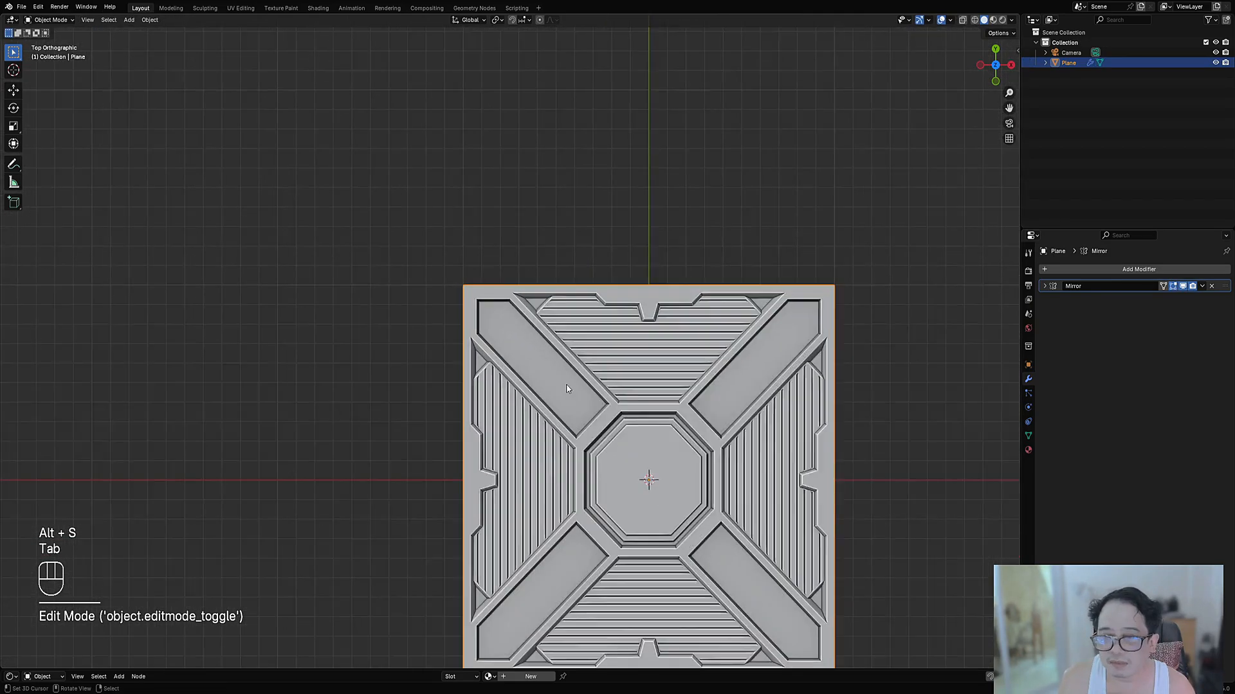
key(Tab)
scroll(553, 341, down, 3)
scroll(547, 336, up, 2)
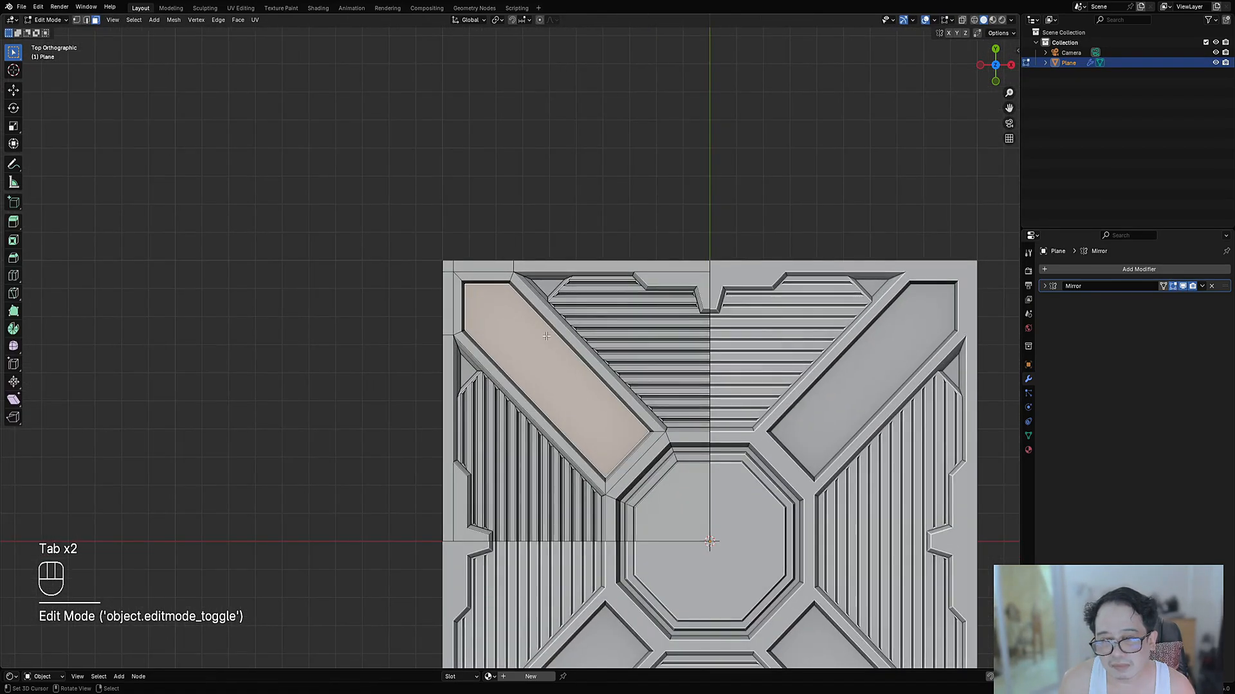
scroll(546, 335, down, 3)
key(Tab)
shift+middle_drag(499, 467, 557, 370)
scroll(557, 371, up, 1)
shift+middle_drag(725, 272, 608, 416)
scroll(576, 360, up, 1)
right_click(582, 321)
key(Tab)
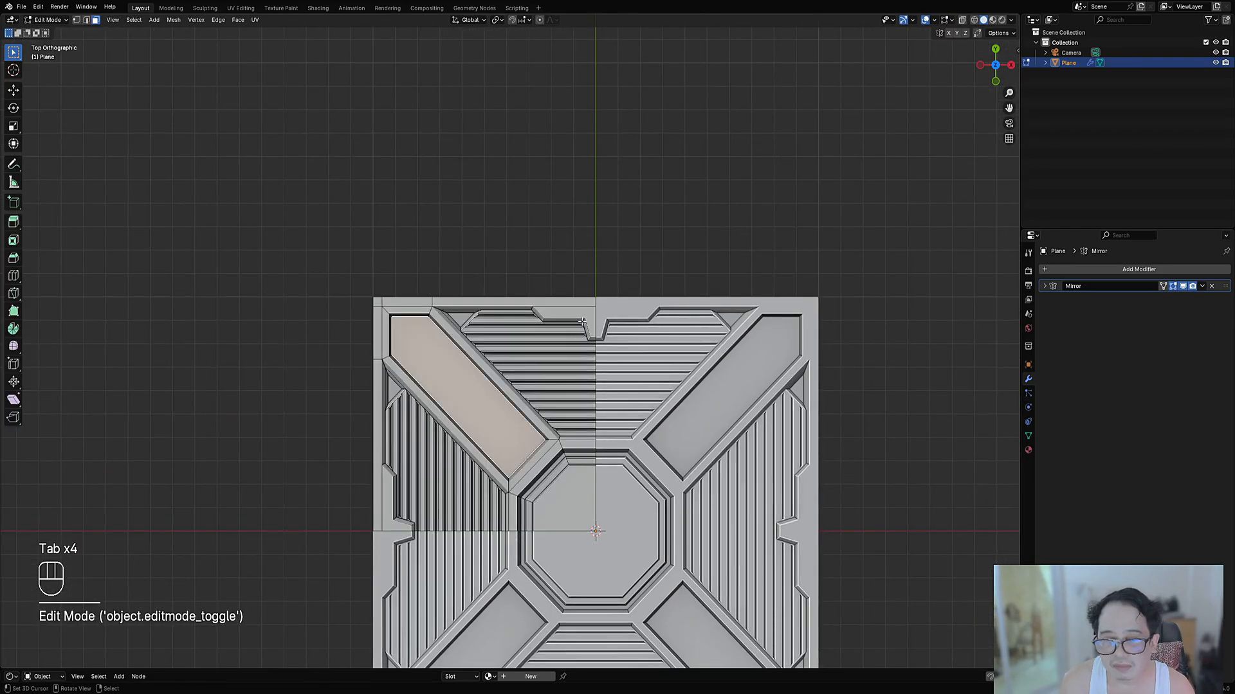
key(alt+a)
shift+middle_drag(417, 364, 501, 317)
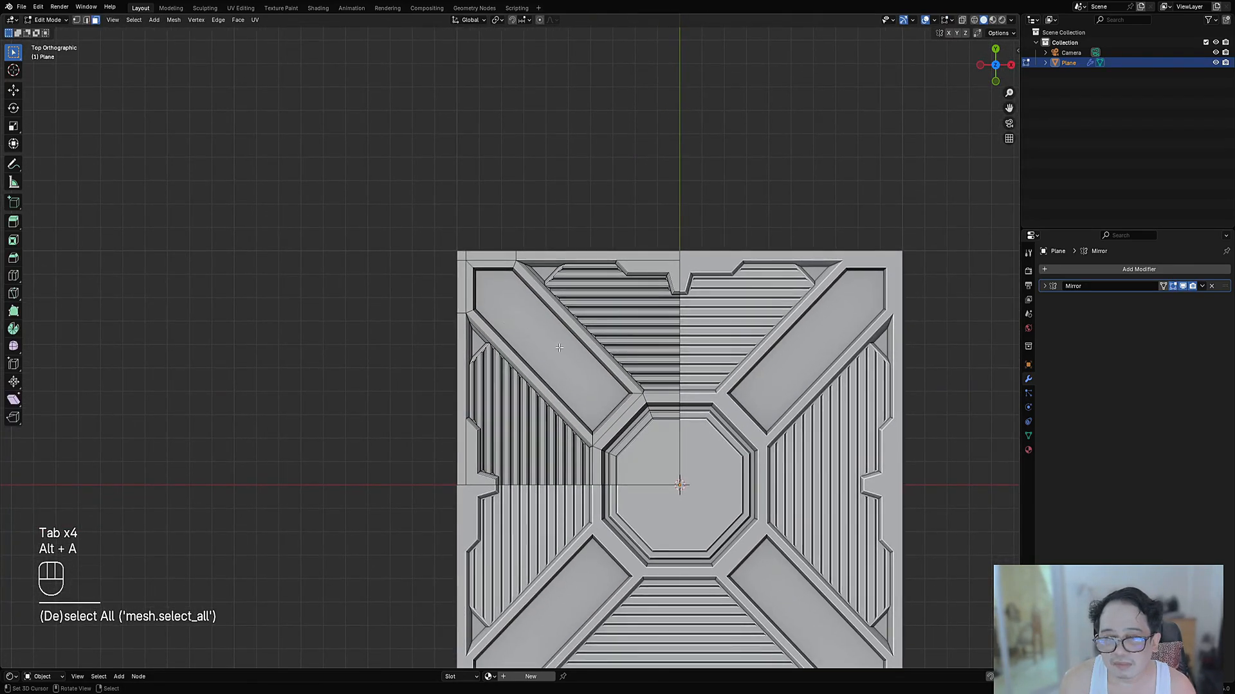
Step: Examine the panel's overall design and the vertices of the left grooved recess up close
key(3)
click(553, 360)
shift+middle_drag(637, 390, 551, 239)
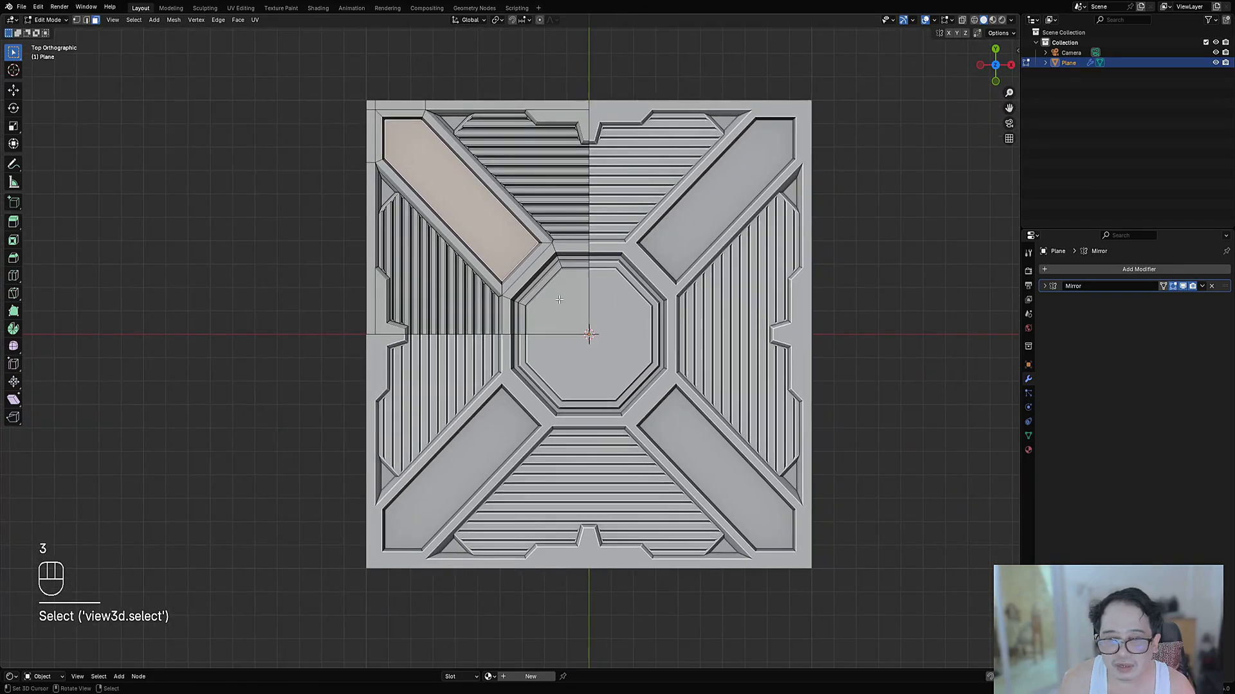
key(Tab)
scroll(557, 299, down, 6)
scroll(585, 334, up, 5)
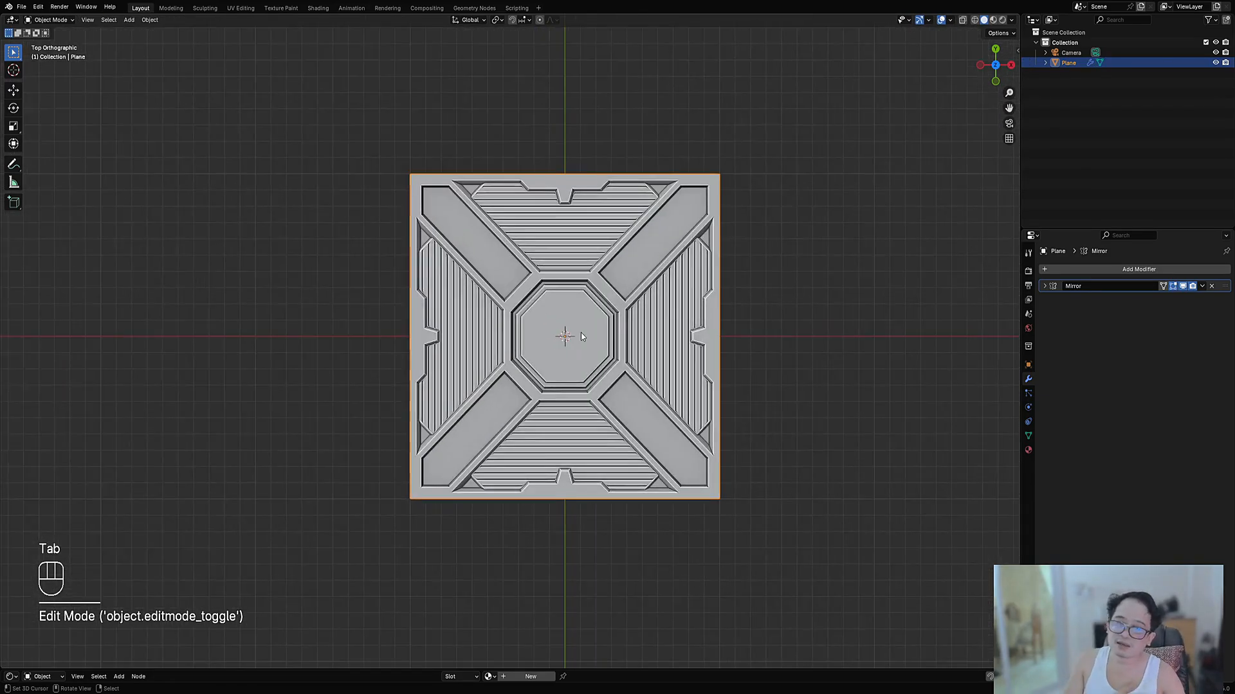
key(Tab)
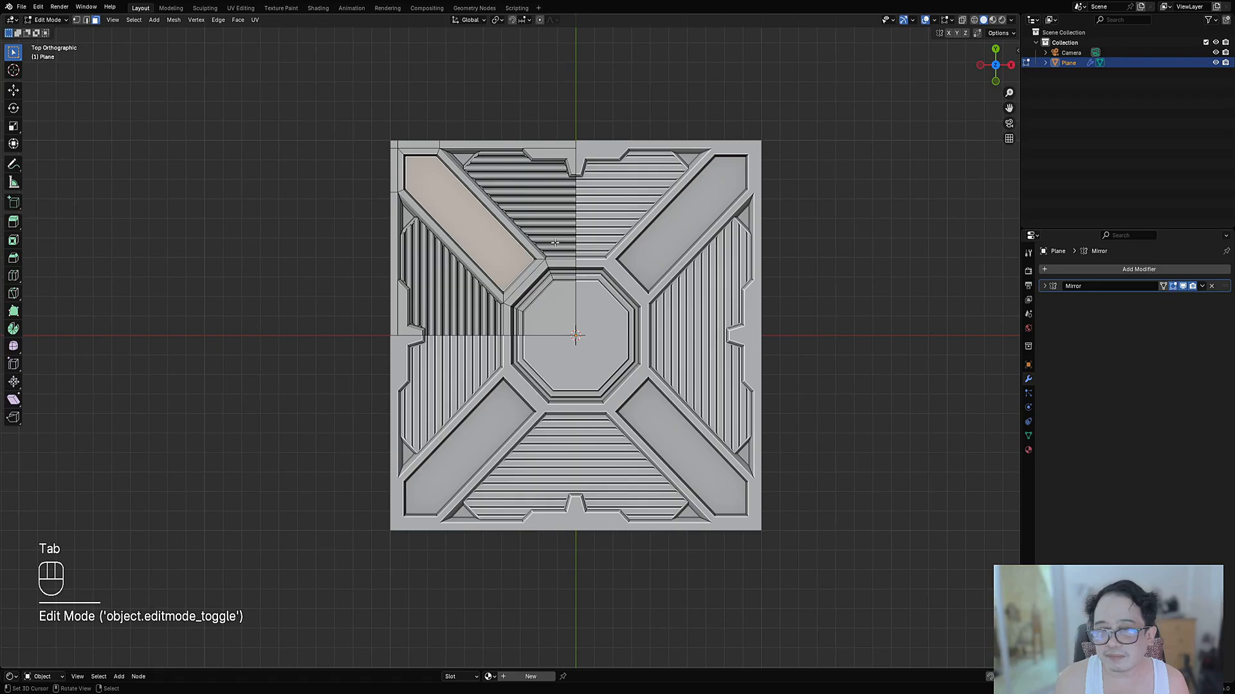
shift+middle_drag(555, 225, 562, 301)
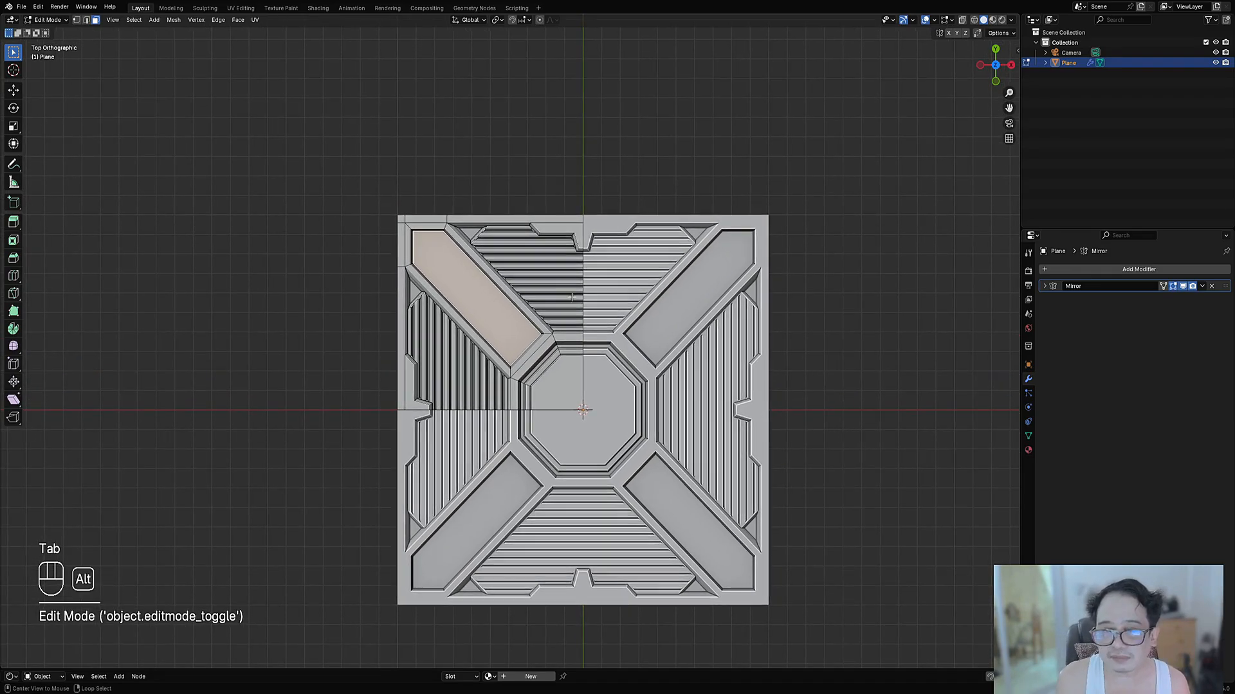
key(alt+a)
key(1)
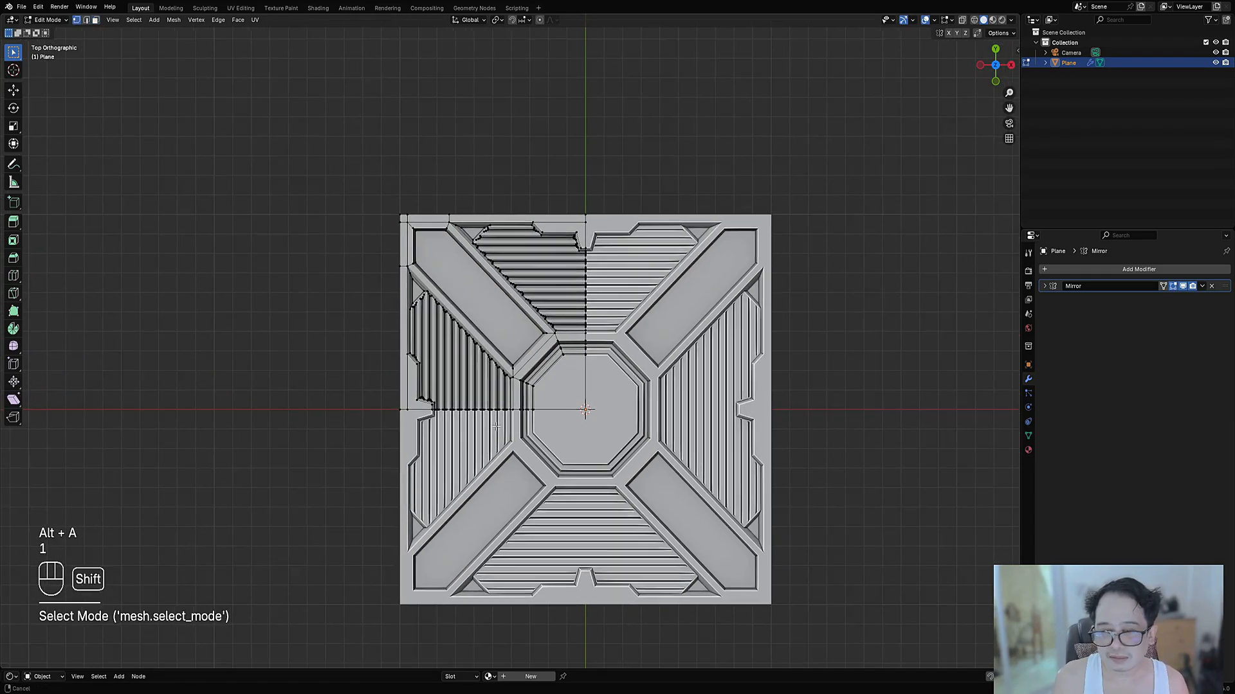
scroll(567, 332, up, 4)
scroll(601, 325, up, 3)
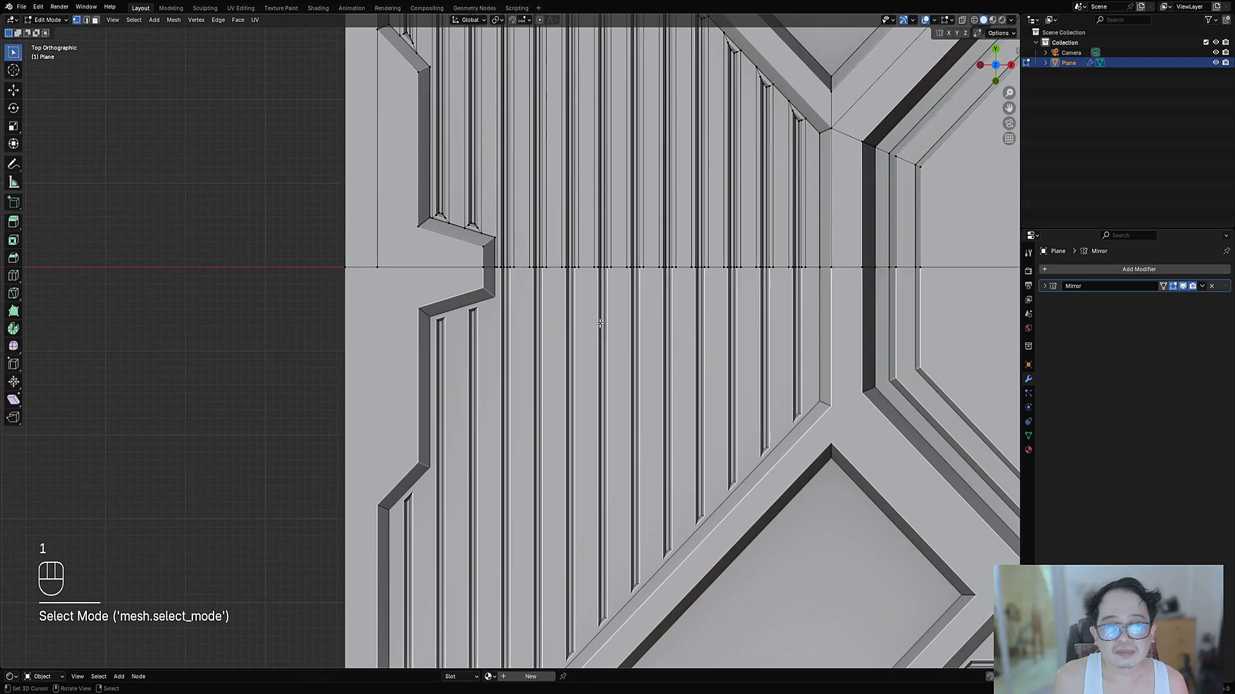
Step: Select the floor face of the recessed diagonal strip in the upper-left quarter
scroll(599, 324, down, 5)
shift+middle_drag(615, 154, 523, 315)
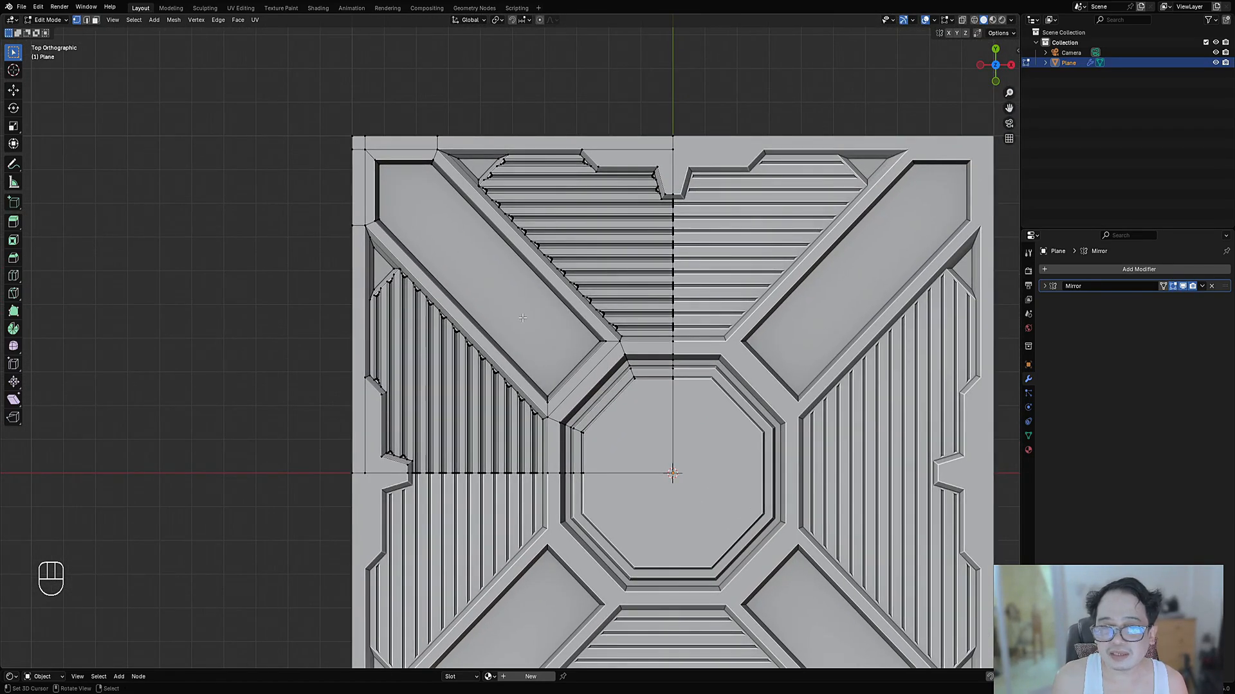
key(3)
click(562, 343)
Step: Try to add a loop cut across the recessed diagonal strip
key(ctrl+r)
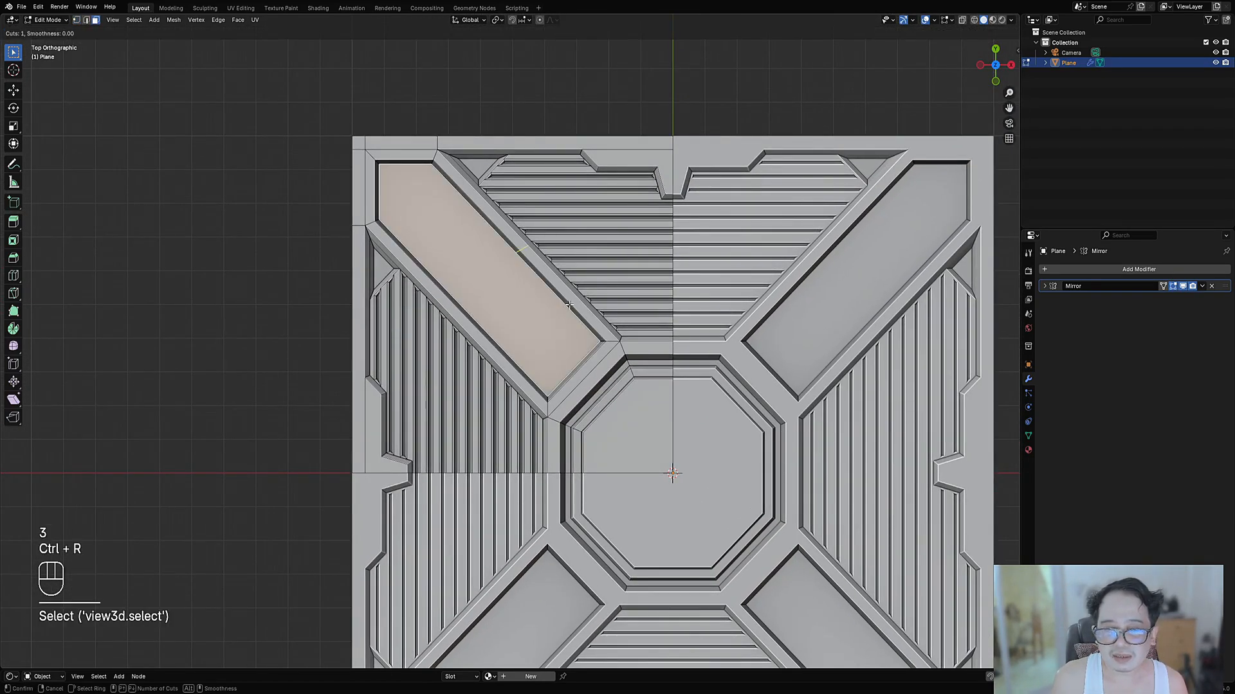
click(559, 340)
key(ctrl+z)
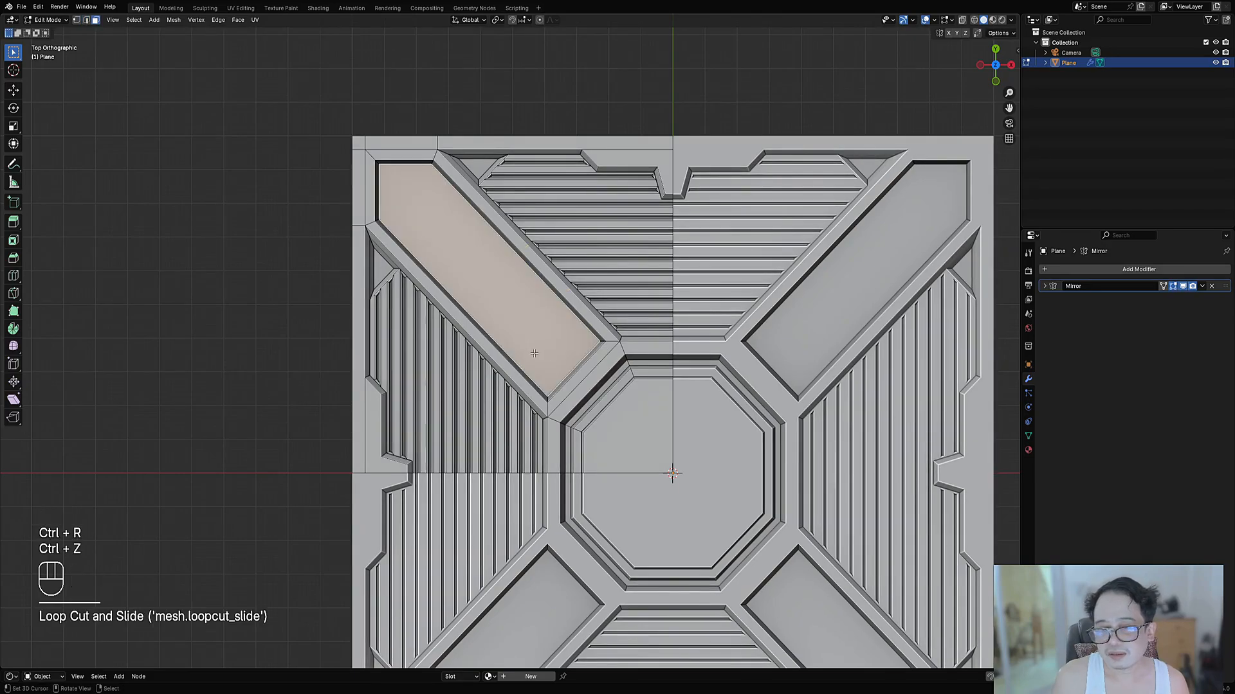
Step: Draw a rectangular box cut across the floor face of the upper-left diagonal strip near the octagon, with the view aligned to the strip
scroll(548, 356, down, 3)
key(shift+ctrl+x)
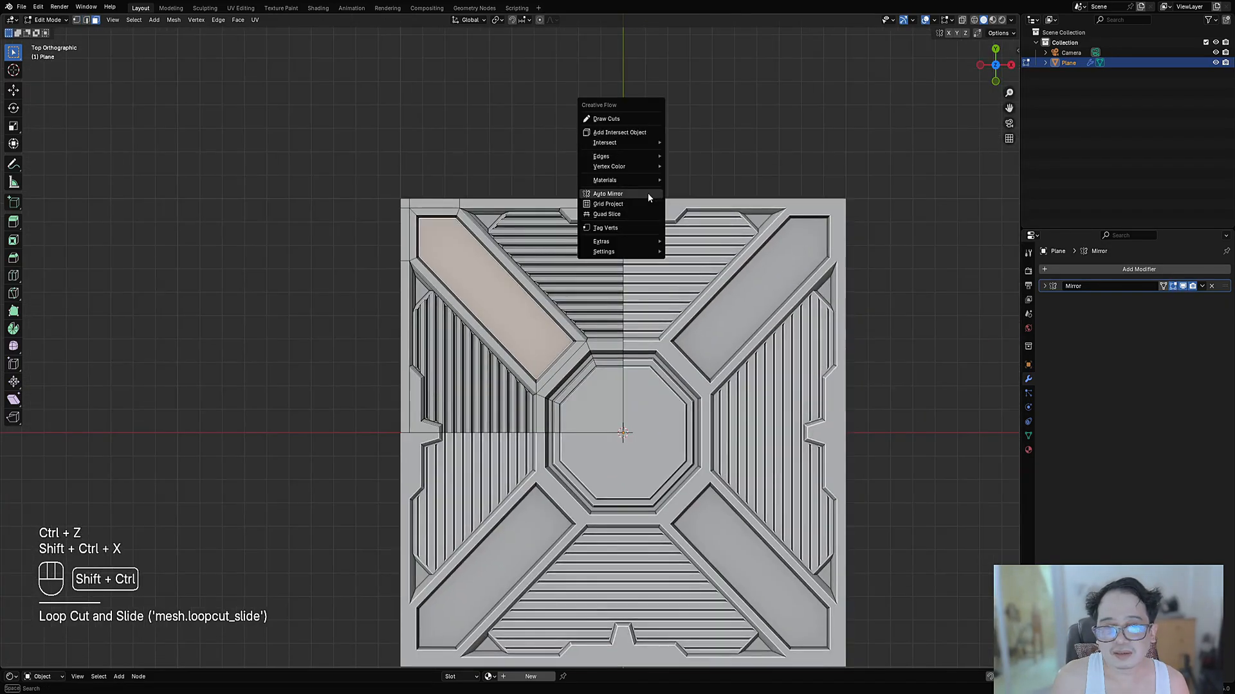
click(606, 119)
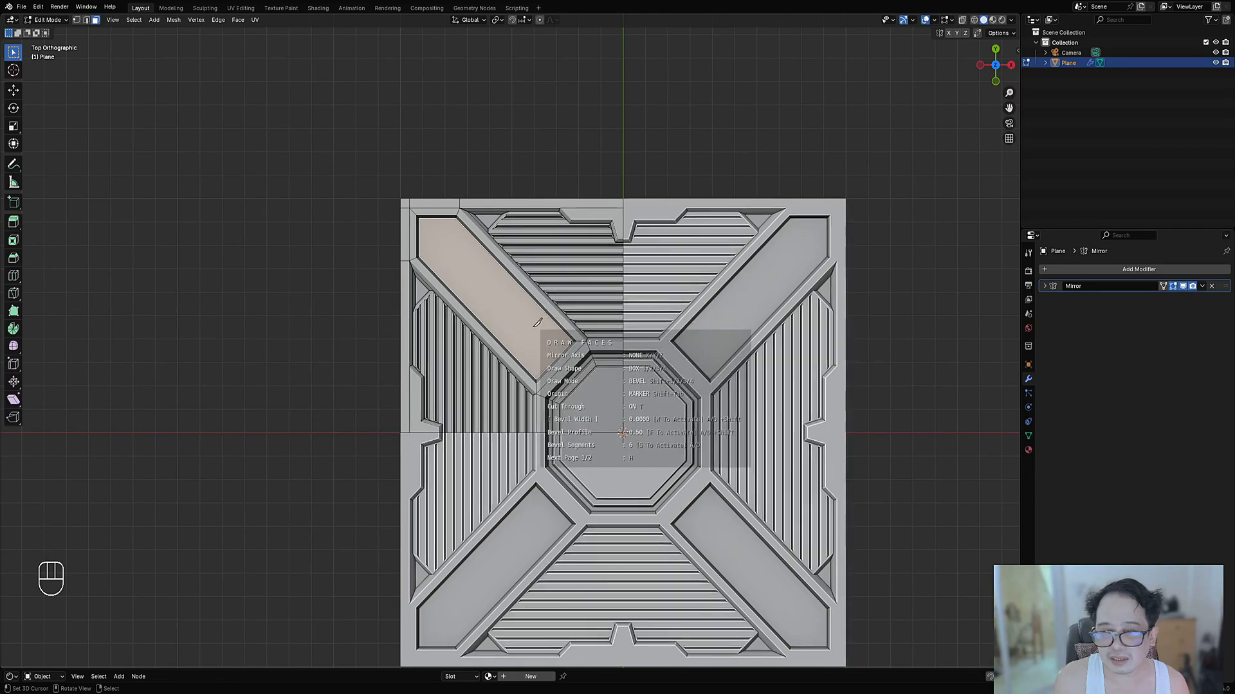
key(e)
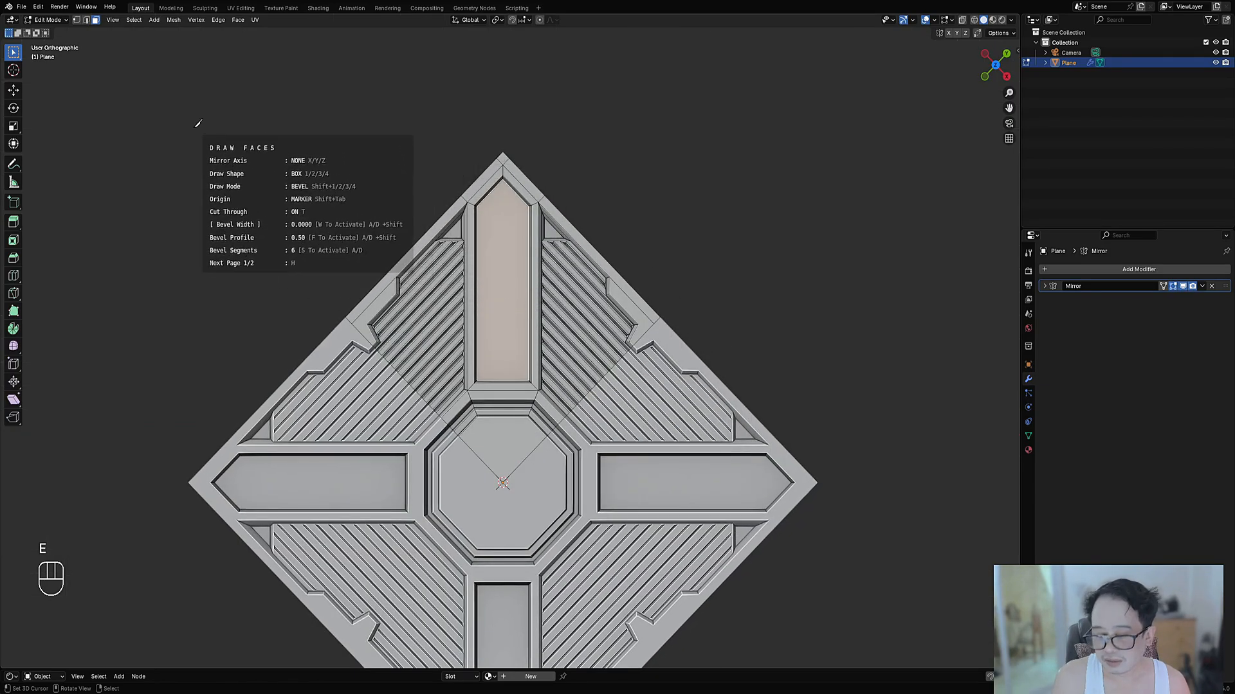
key(h)
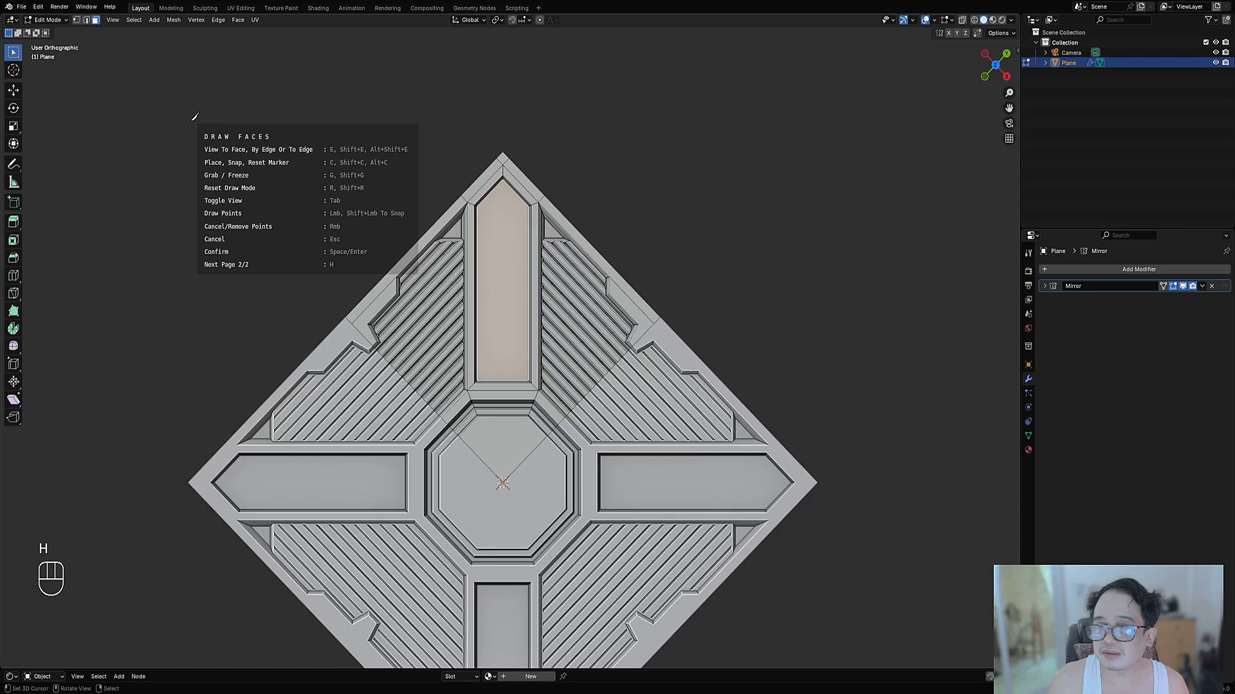
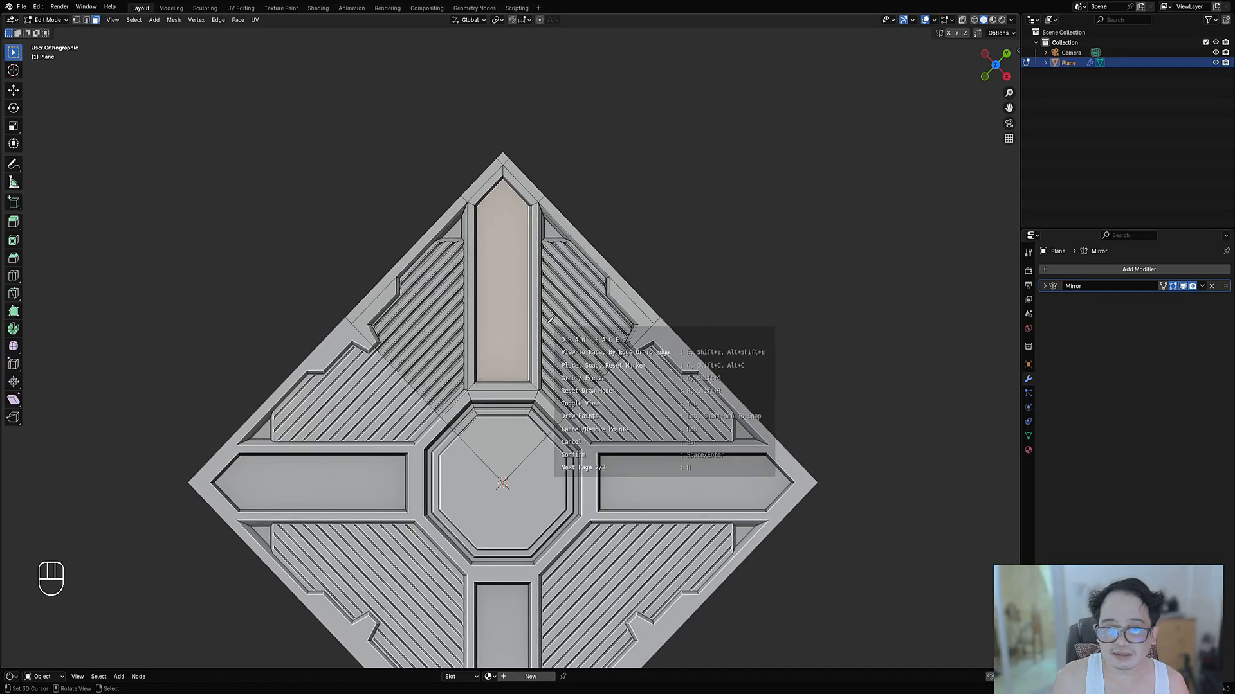
scroll(450, 334, up, 4)
scroll(636, 510, down, 4)
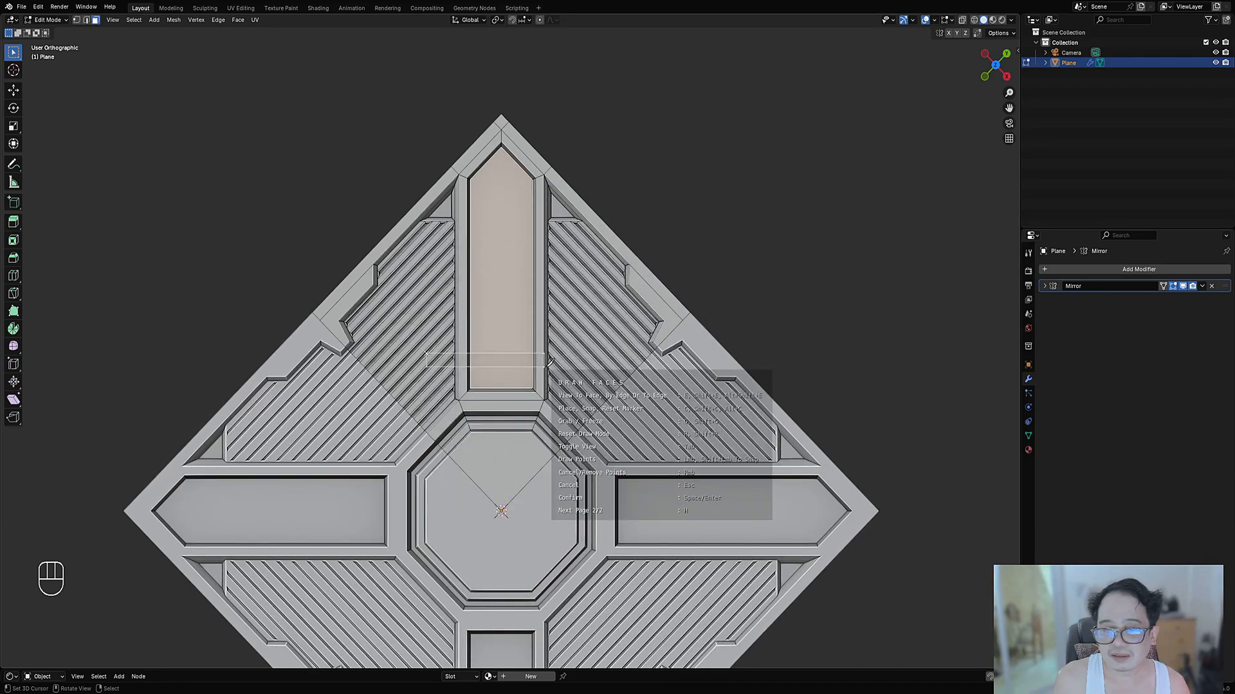
key(space)
Step: Inset the newly cut rectangular face in the diagonal strip and offset it along its normal with two Shrink/Fatten passes
middle_drag(553, 366, 659, 383)
scroll(659, 382, up, 4)
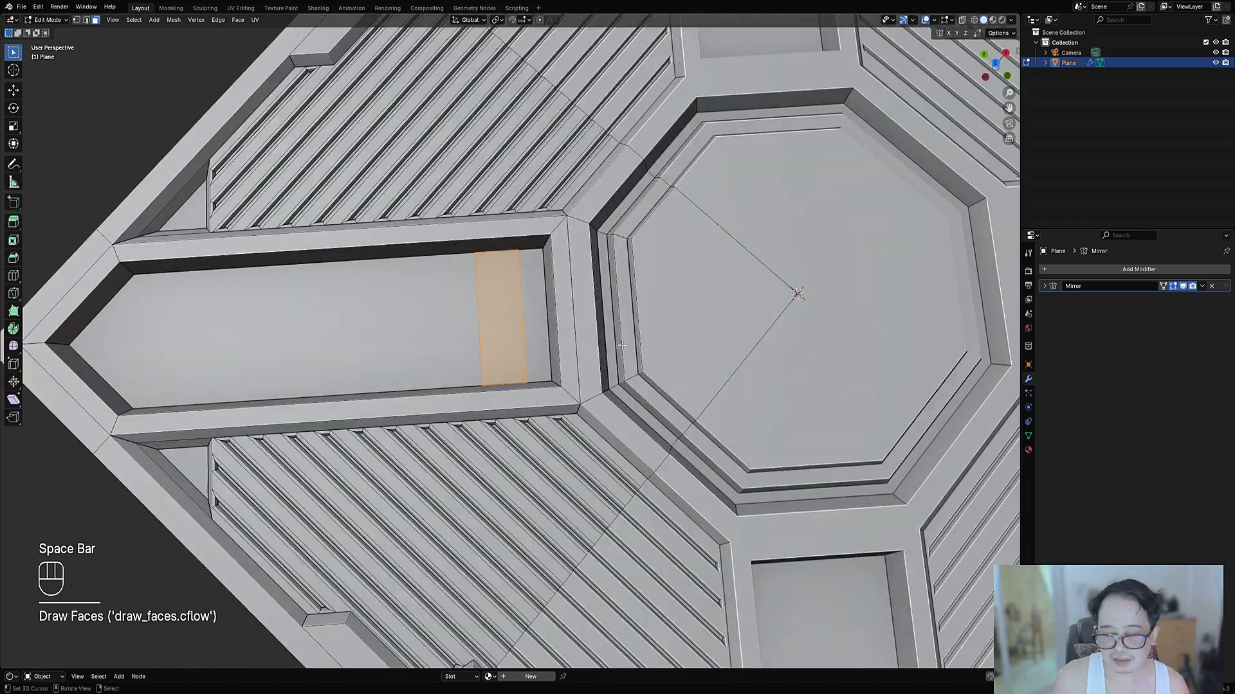
key(i)
click(620, 339)
key(alt+s)
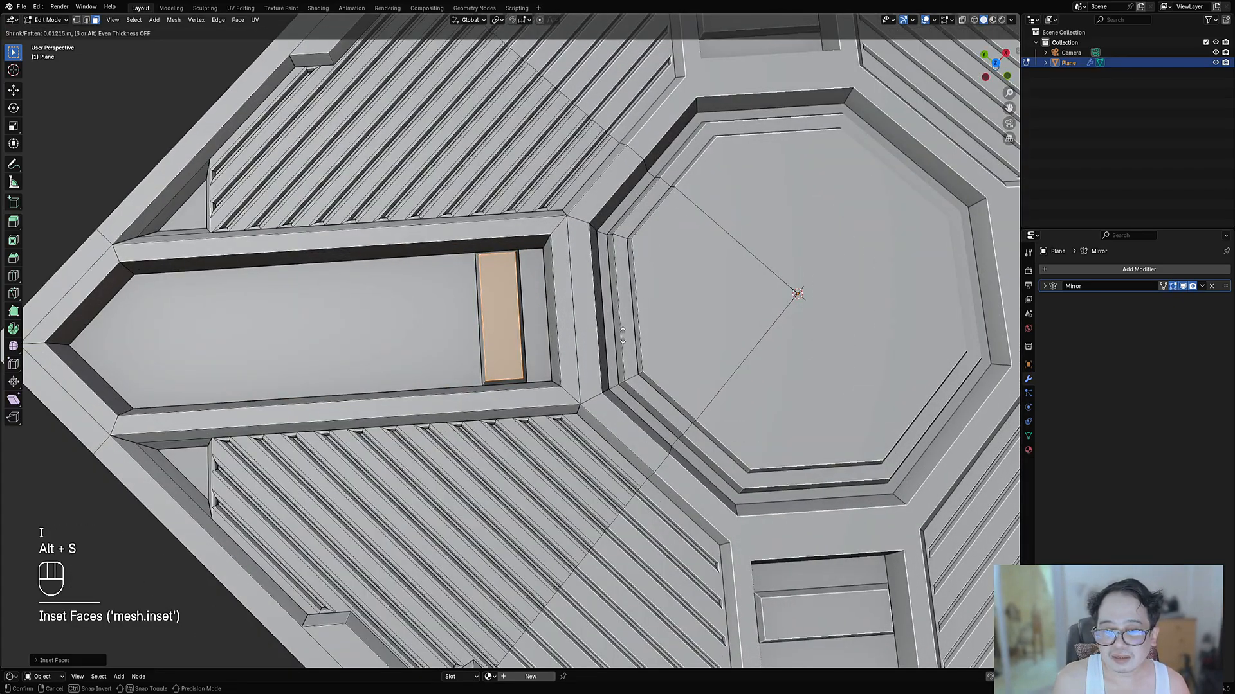
click(623, 335)
key(alt+s)
click(623, 336)
Step: Deselect the mesh, return to Object Mode and examine the rectangular strip details across the whole mirrored panel from above
key(Tab)
scroll(624, 337, down, 8)
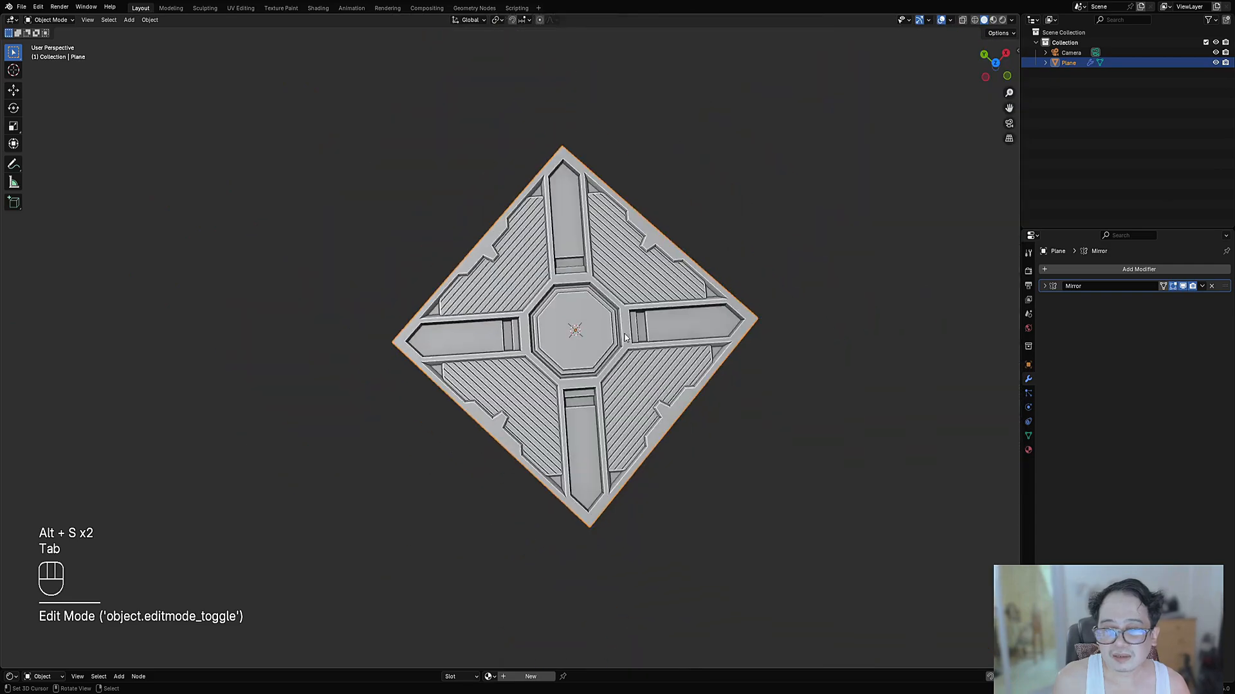
shift+middle_drag(624, 338, 608, 300)
scroll(582, 334, up, 3)
key(Tab)
key(alt+a)
key(Tab)
click(623, 324)
scroll(615, 351, up, 2)
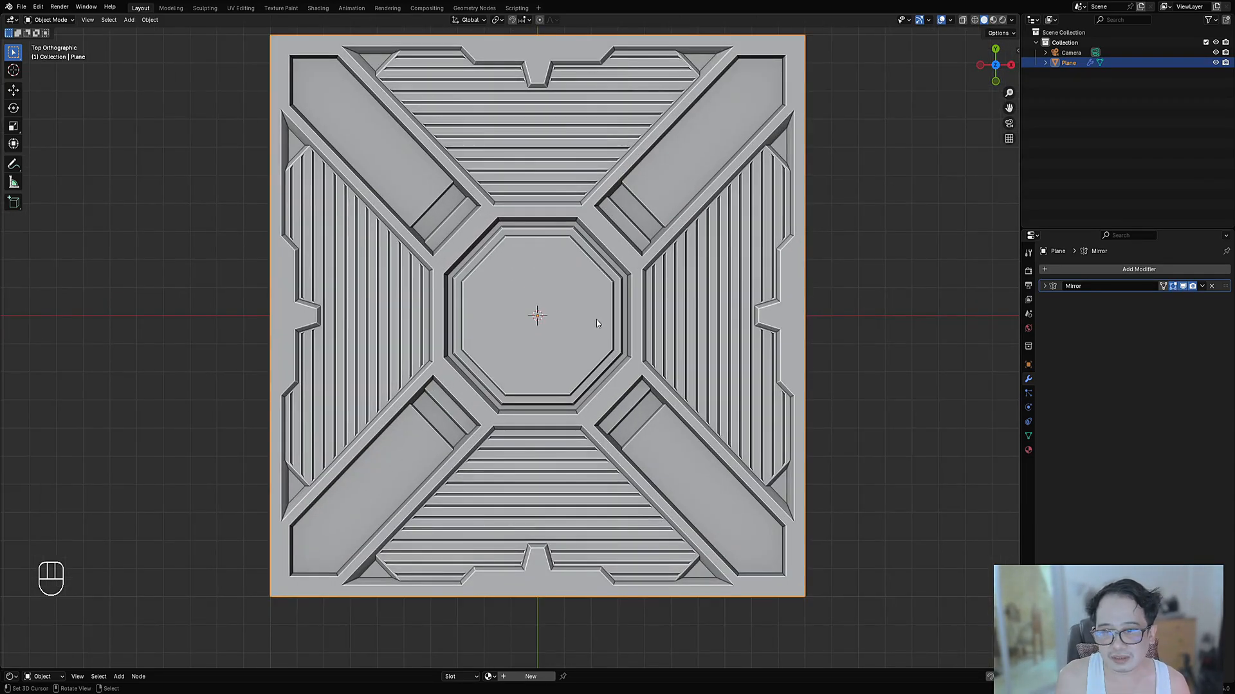
click(620, 312)
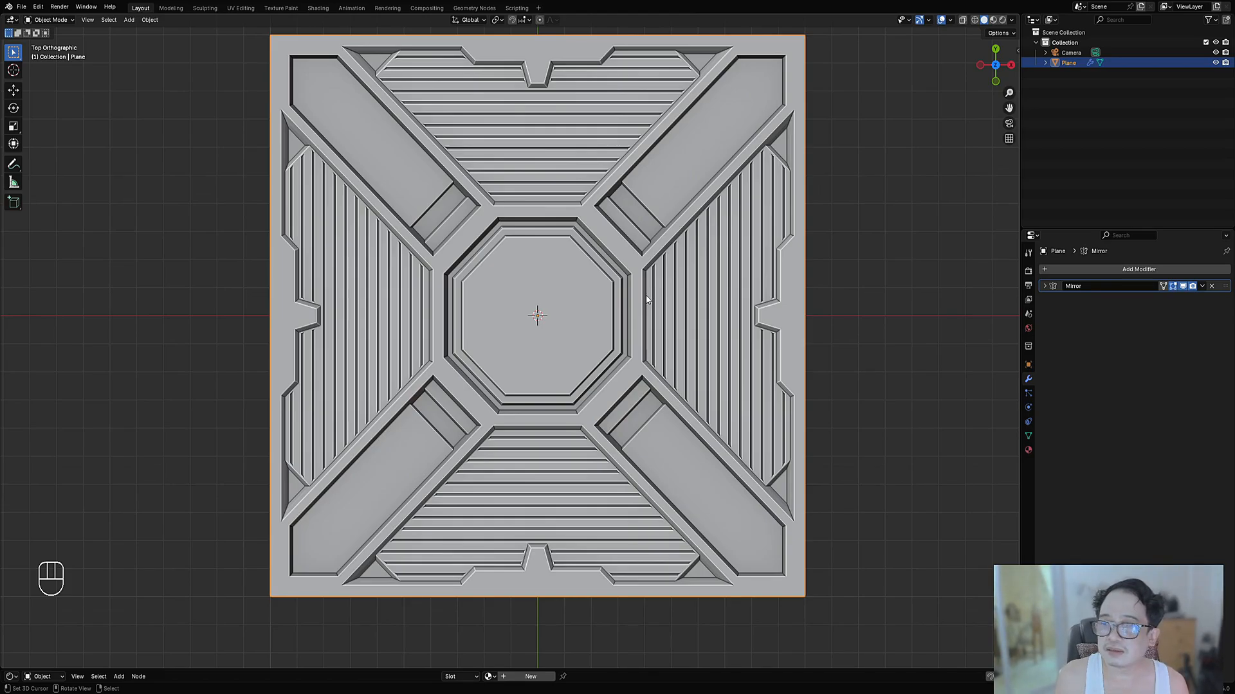
Step: Select the panel object and enlarge the shader editor area while keeping the whole panel in view
click(597, 269)
scroll(596, 274, down, 3)
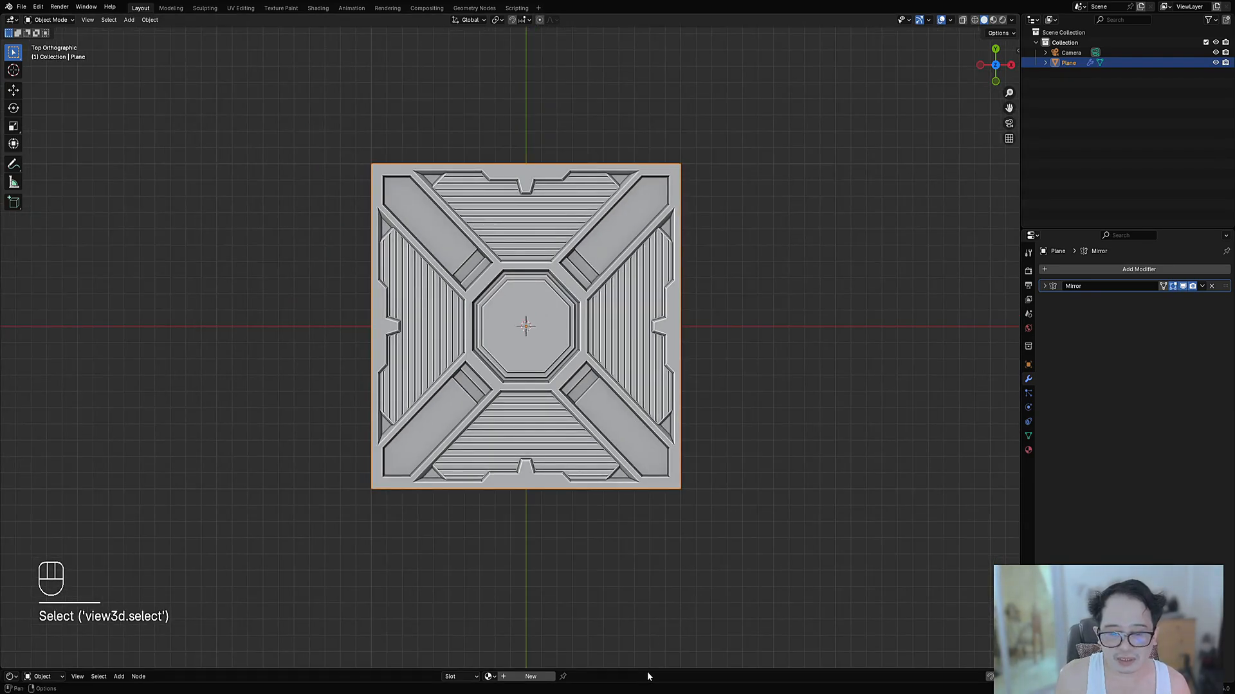
drag(647, 670, 648, 518)
middle_drag(643, 290, 602, 271)
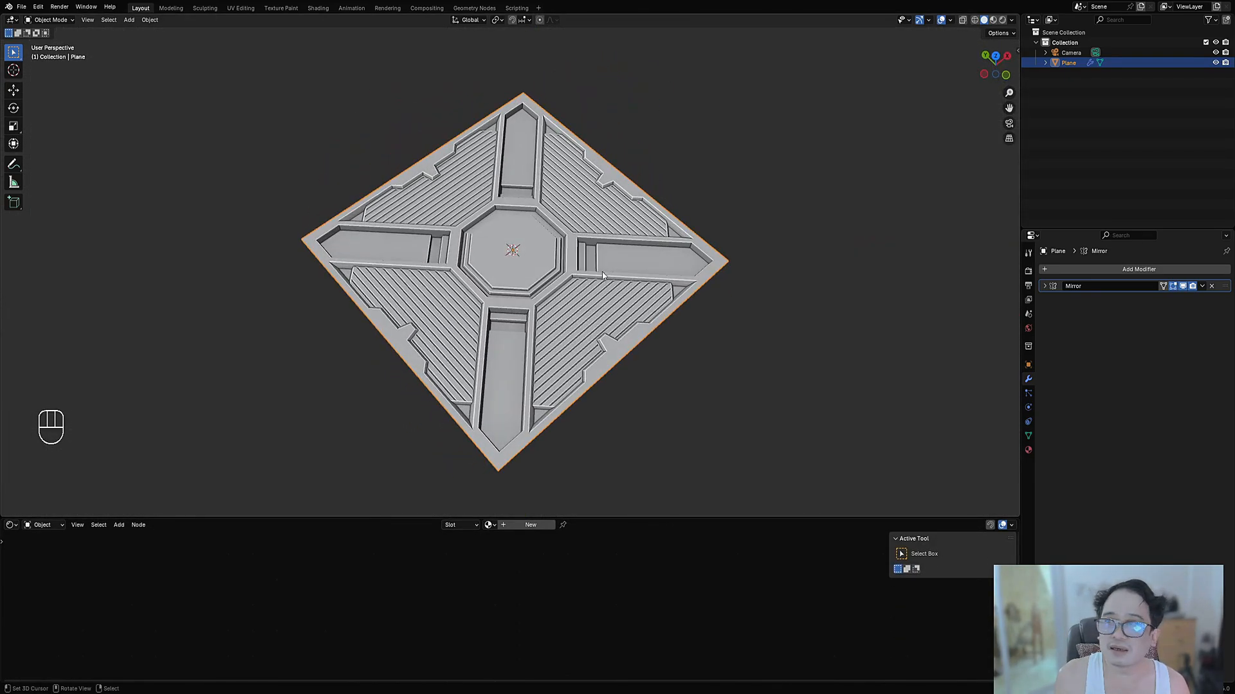
Step: Save the file and apply Random VColor to the plane with the "no saturation value 3" preset
click(594, 270)
key(ctrl+s)
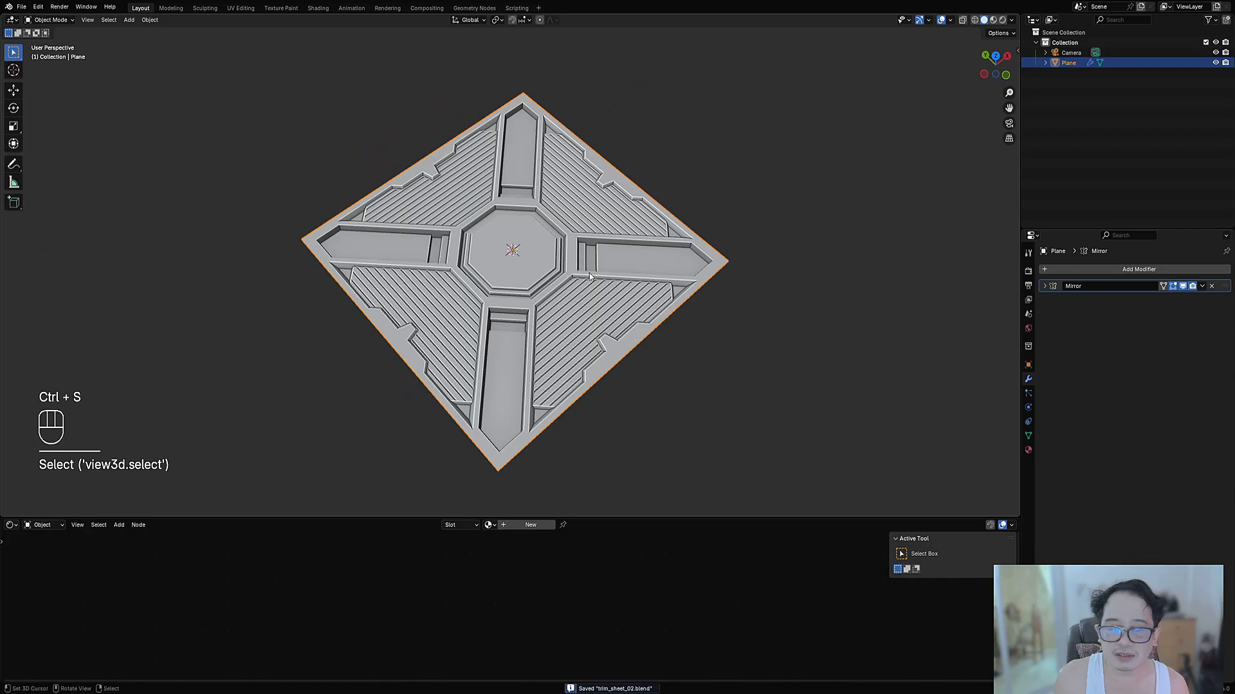
shift+middle_drag(600, 324, 599, 289)
scroll(599, 289, up, 2)
key(shift+q)
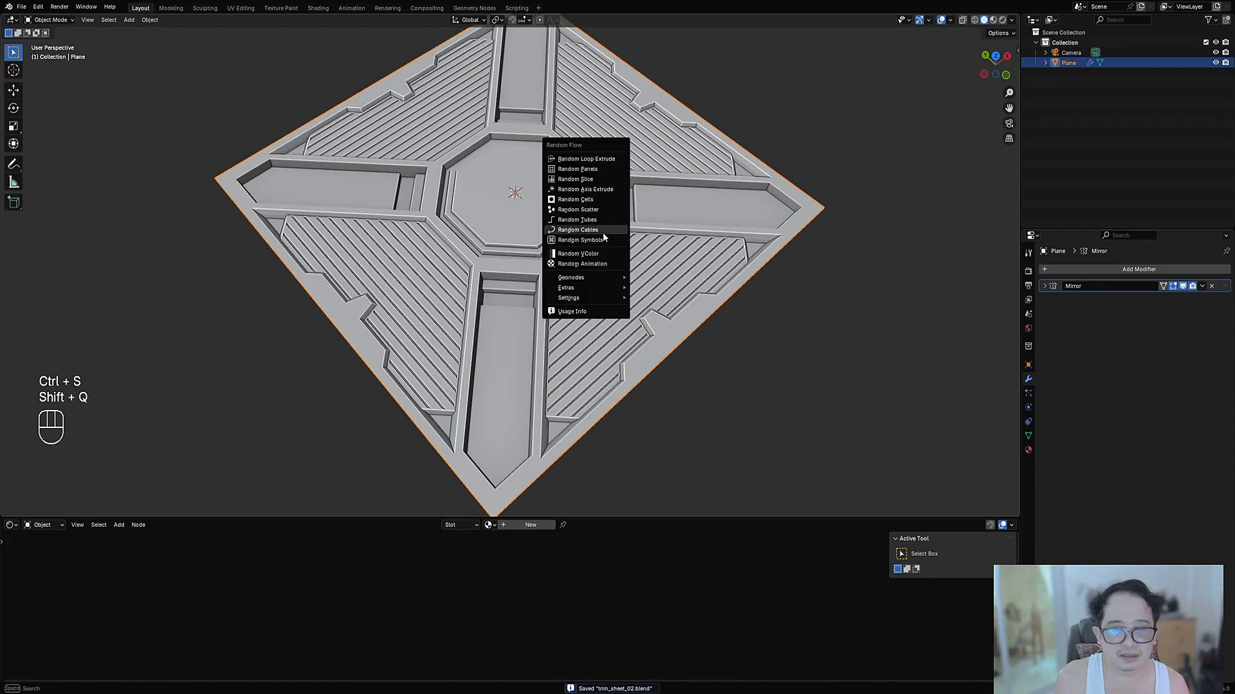
click(601, 254)
click(636, 277)
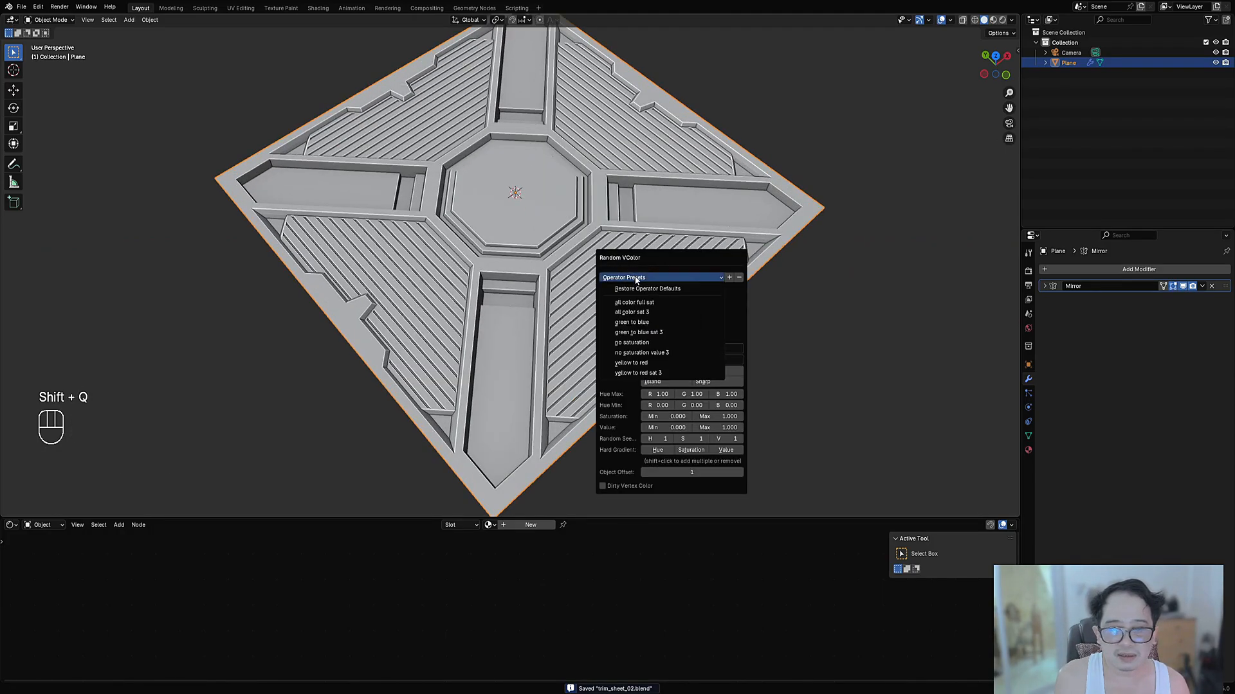
click(642, 353)
scroll(376, 338, down, 2)
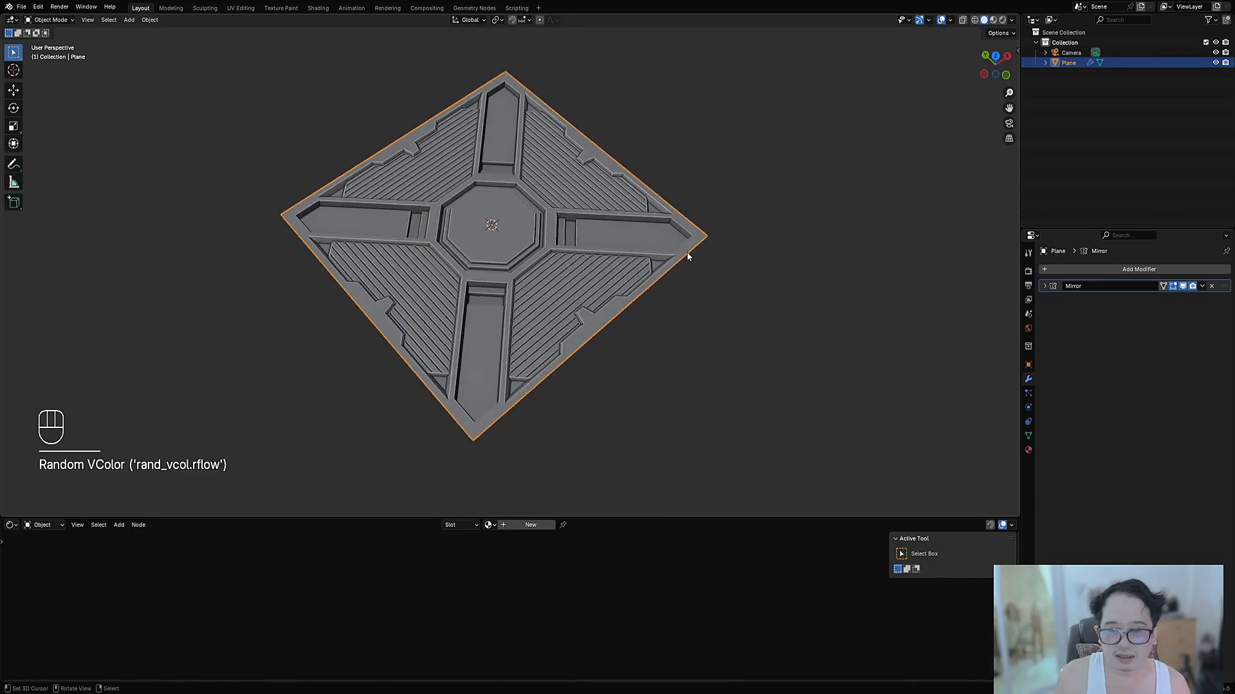
Step: Limit the Random VColor operation to Sharp, enable Mark Sharp and set the island offset to 2
key(F9)
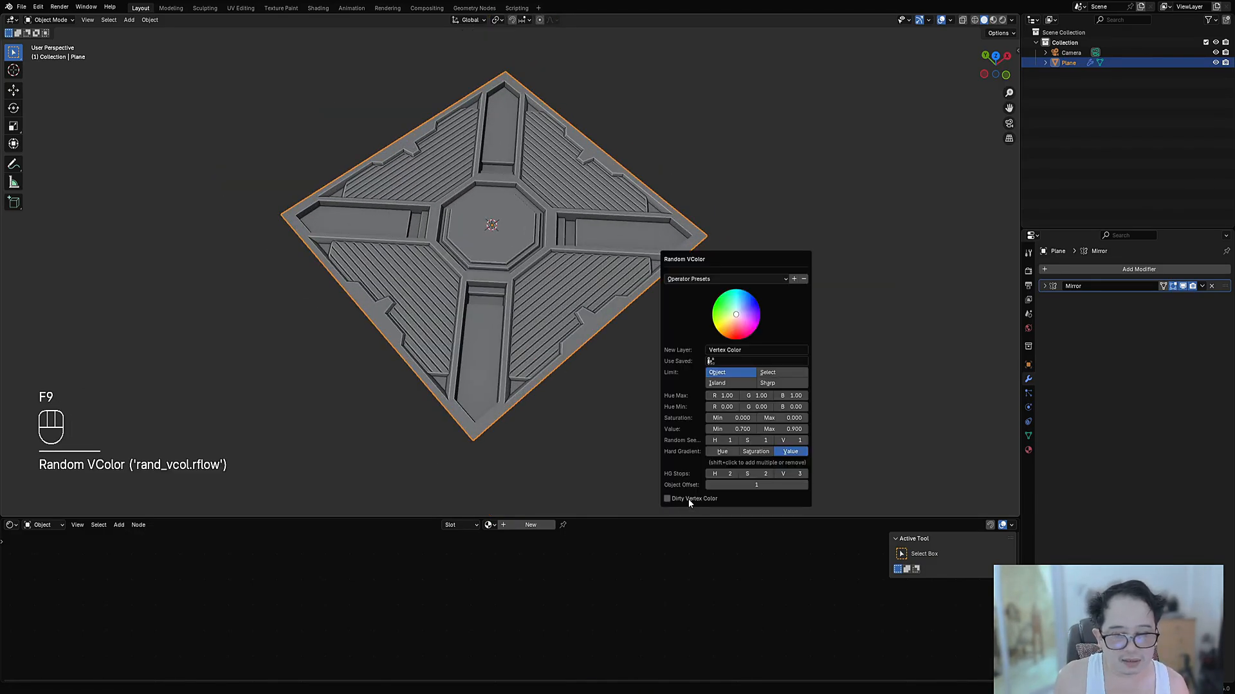
click(761, 383)
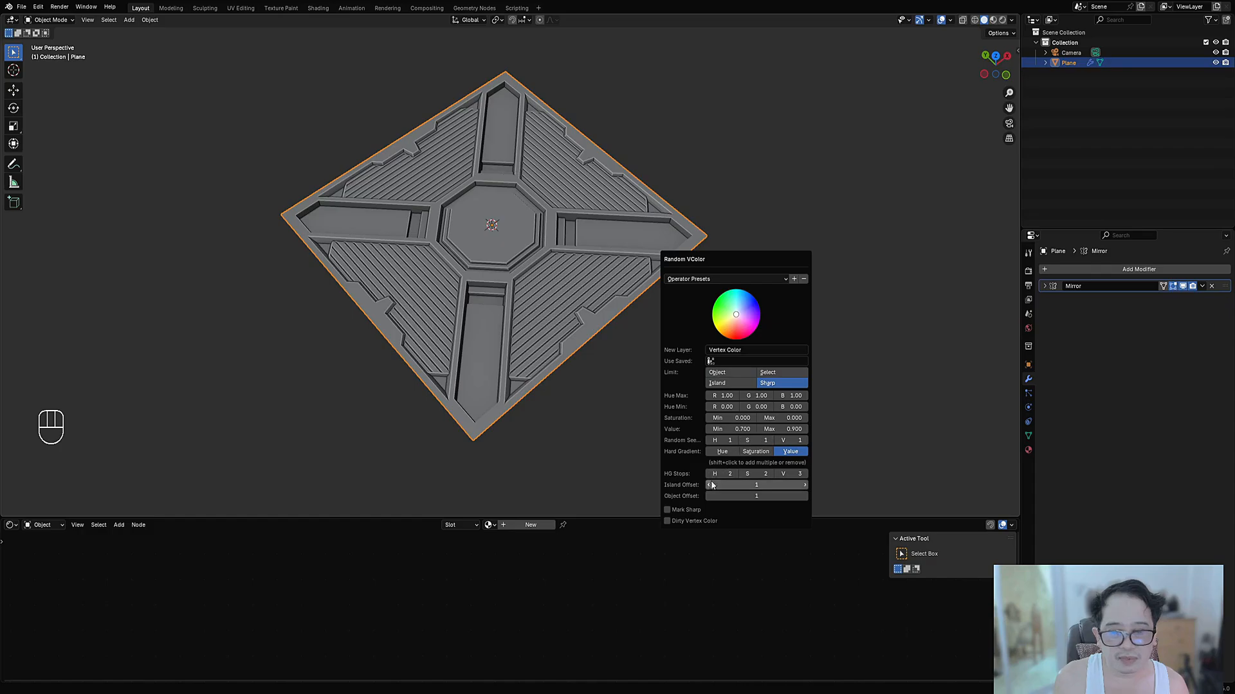
click(683, 511)
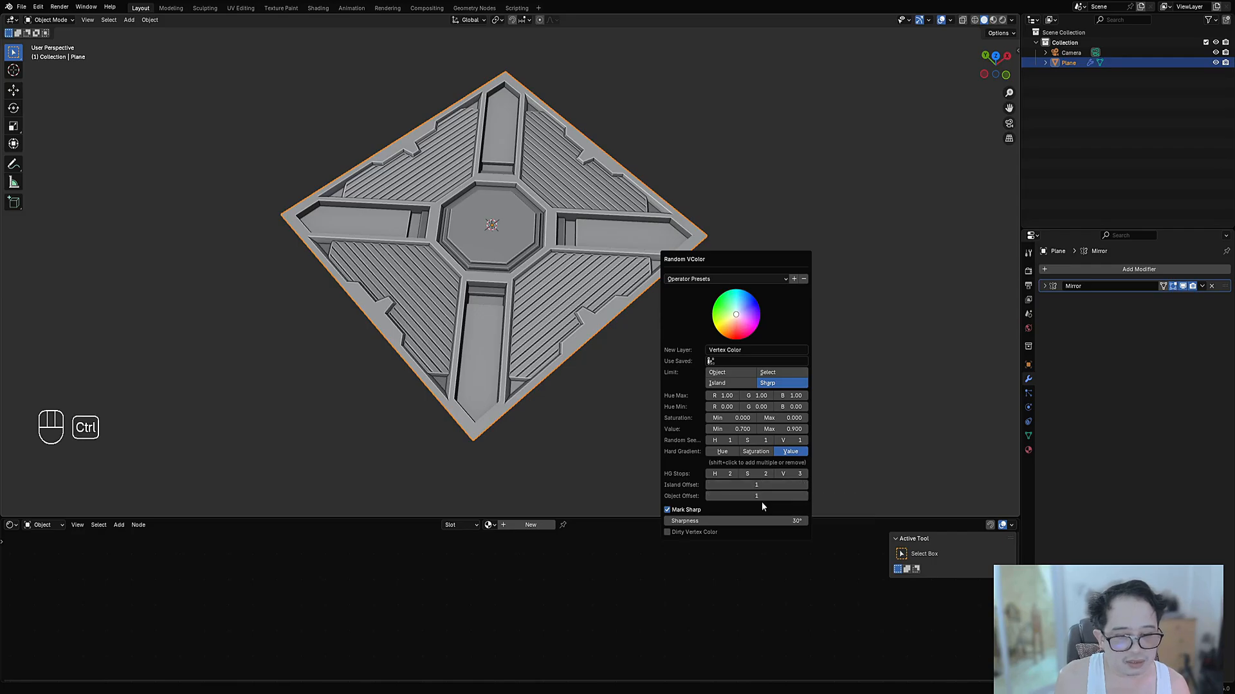
ctrl+scroll(760, 484, up, 3)
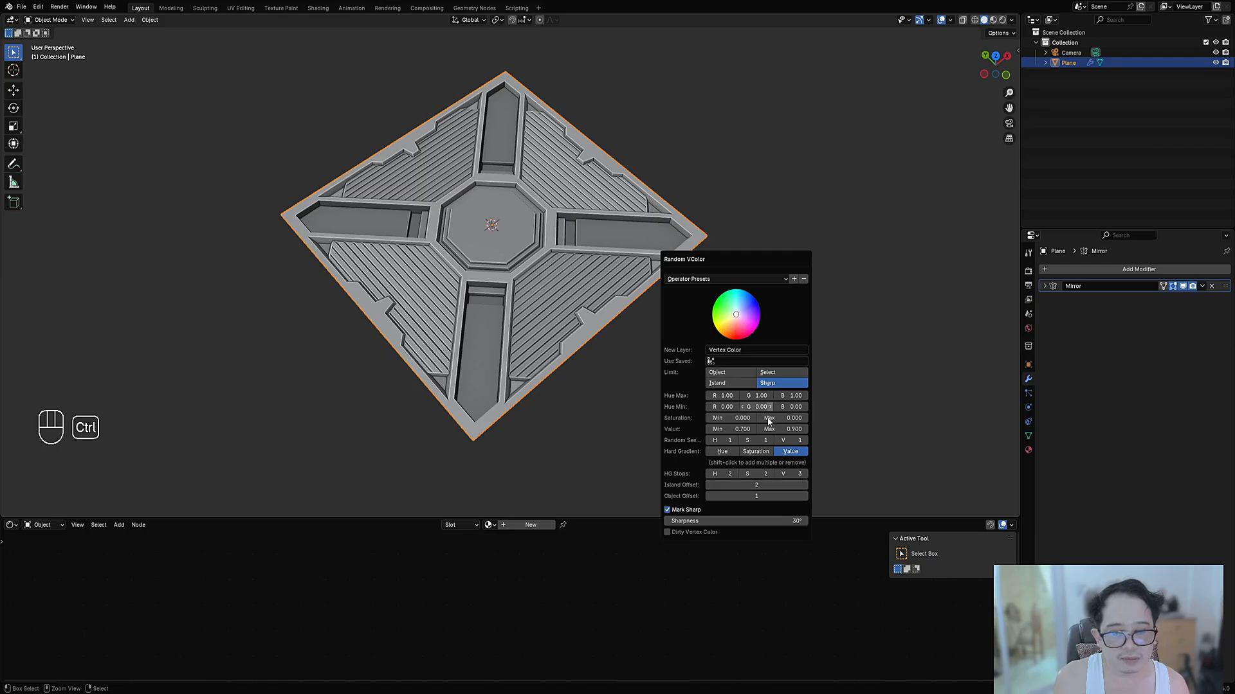
Step: Try different random seeds for the vertex color value and settle on 5
ctrl+scroll(779, 443, up, 4)
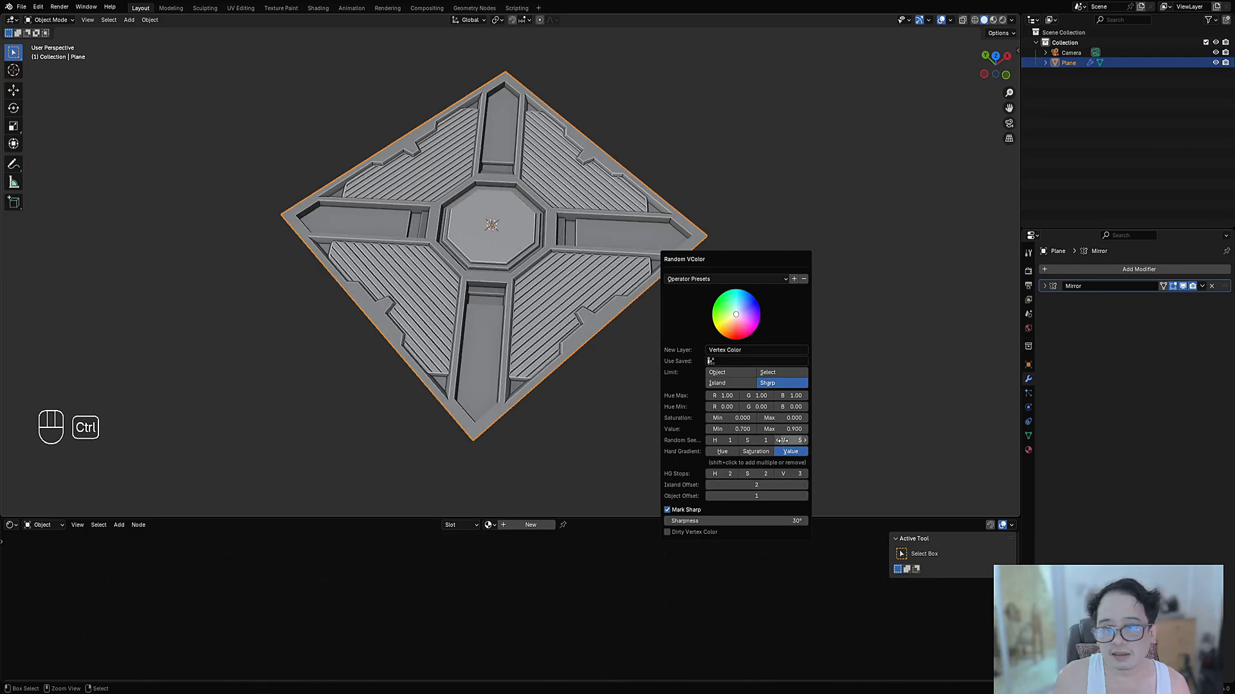
ctrl+scroll(782, 440, up, 1)
ctrl+scroll(782, 440, up, 2)
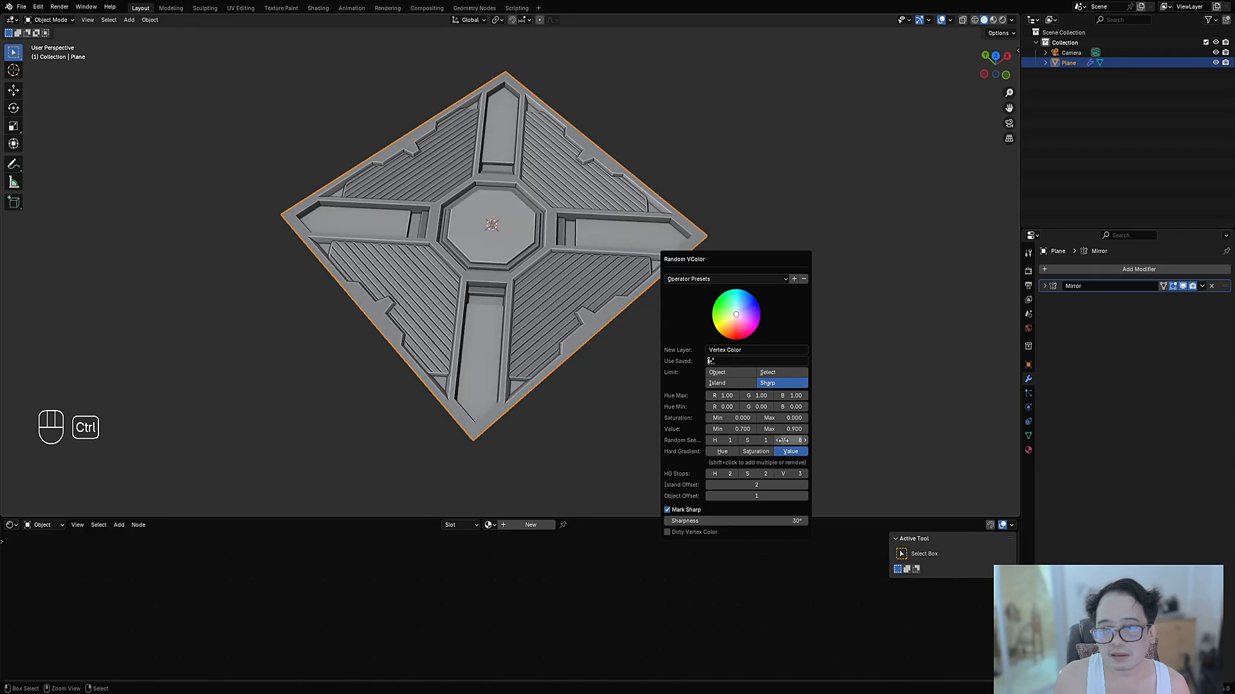
ctrl+scroll(783, 440, down, 8)
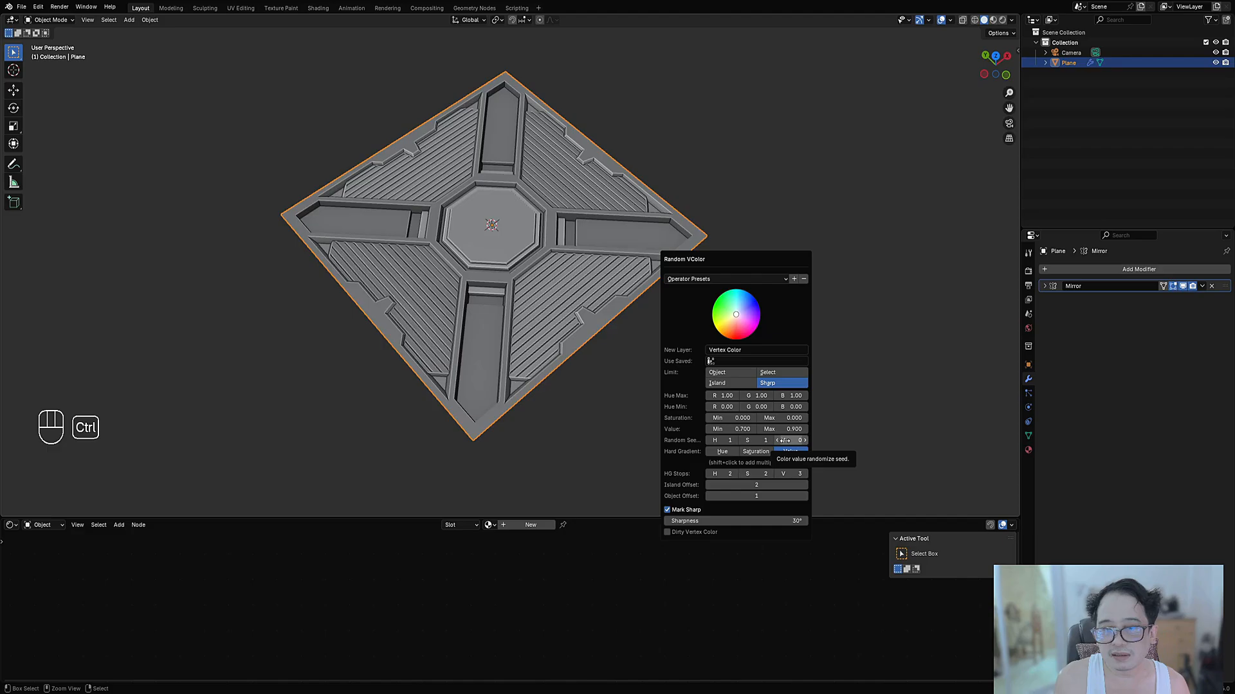
ctrl+scroll(785, 440, up, 1)
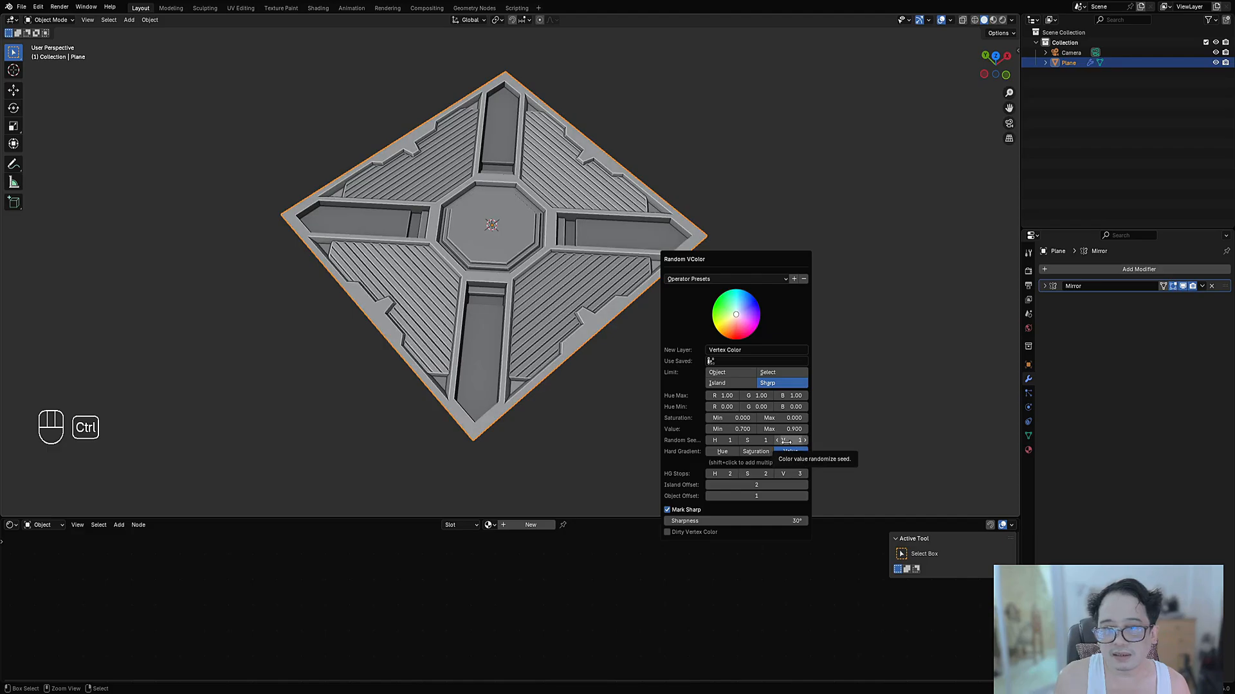
ctrl+scroll(786, 441, up, 4)
ctrl+scroll(787, 443, up, 2)
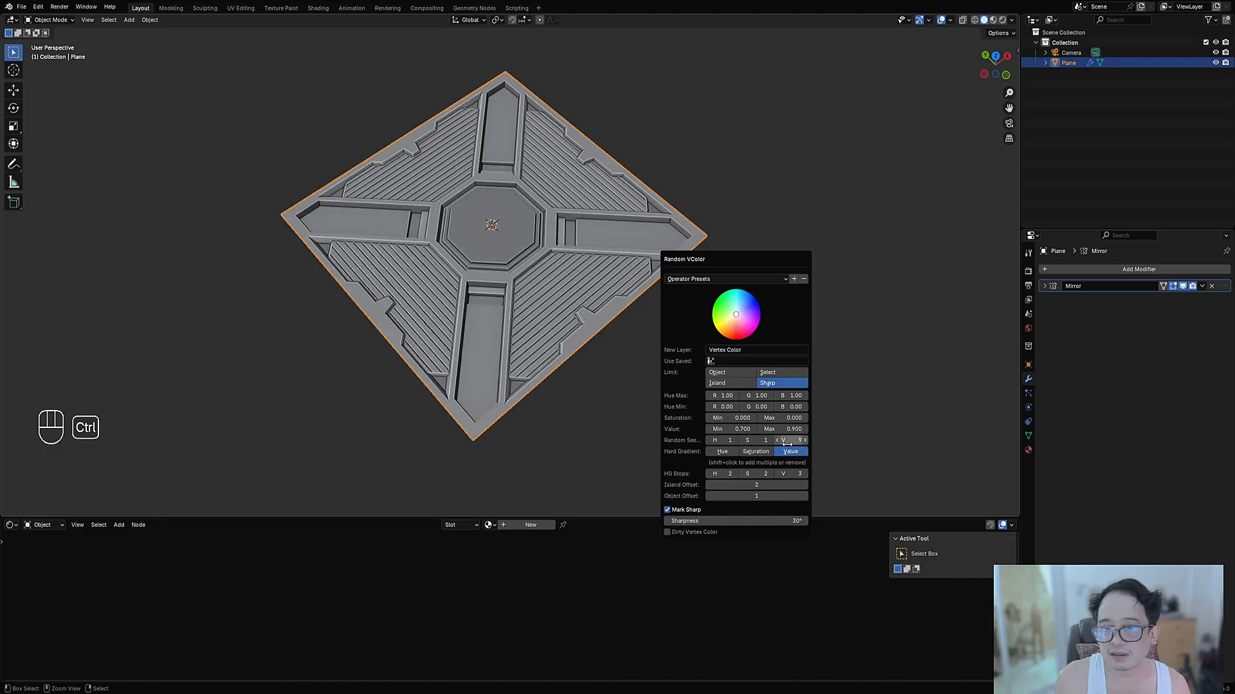
ctrl+scroll(787, 443, down, 3)
ctrl+scroll(787, 444, up, 1)
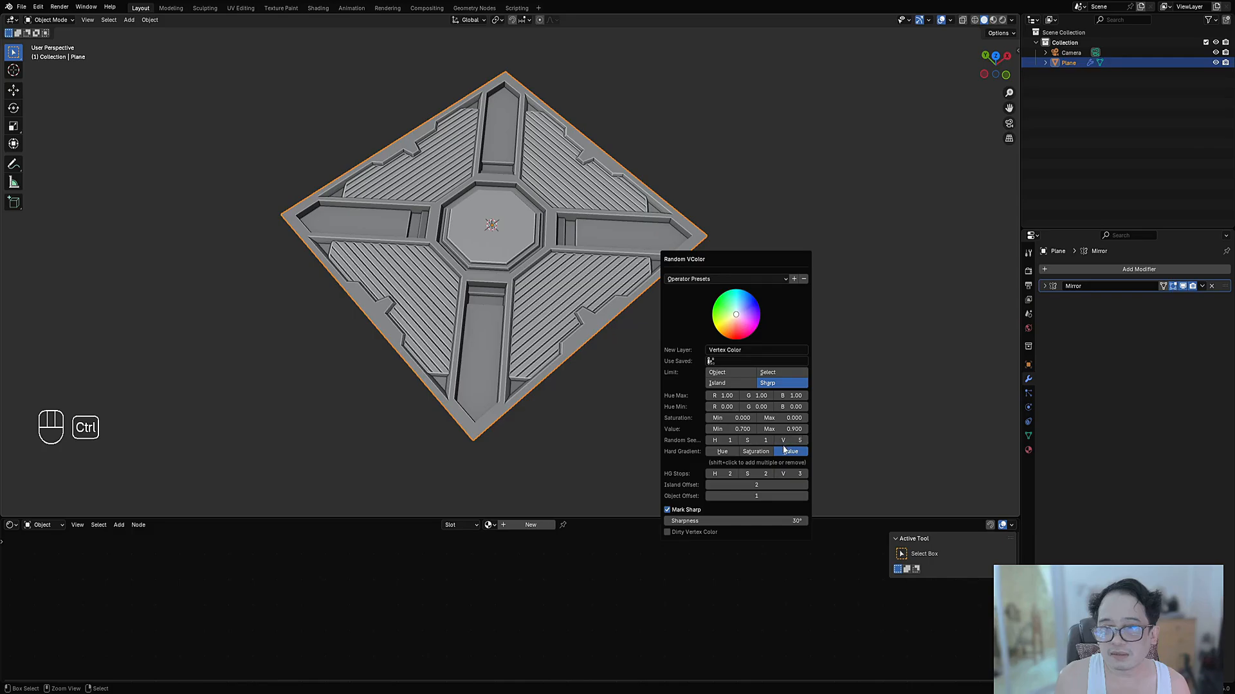
scroll(546, 320, down, 3)
middle_drag(546, 319, 577, 283)
click(514, 336)
key(Tab)
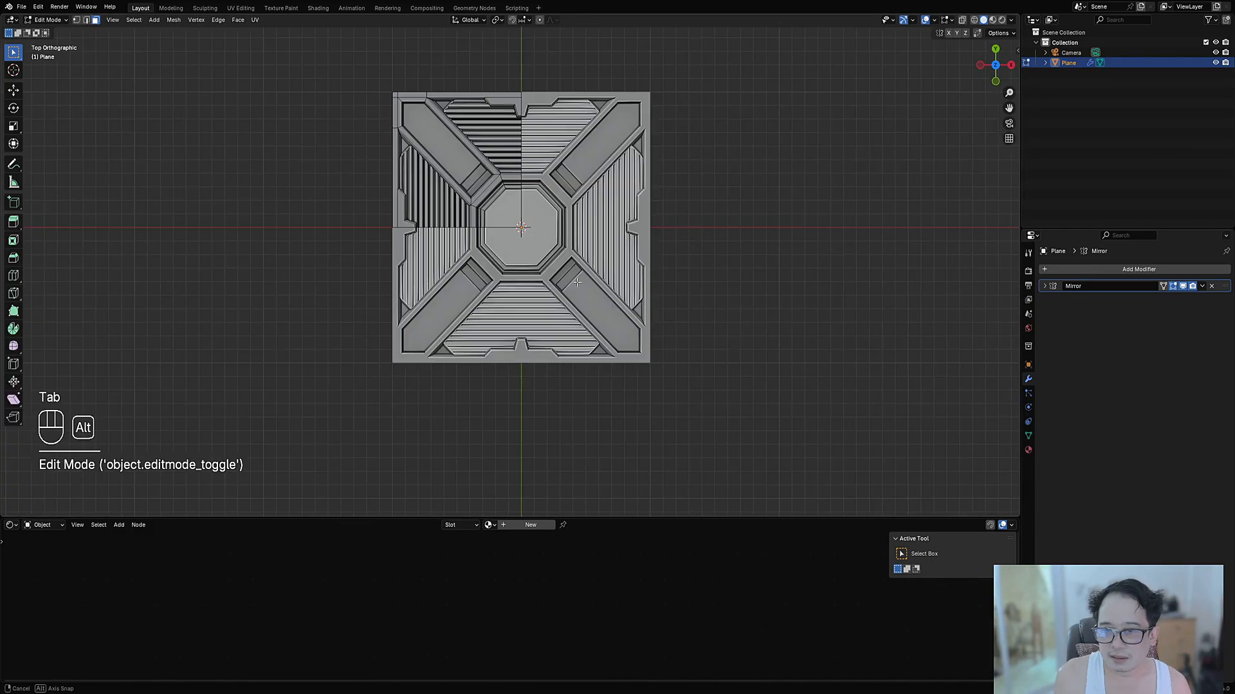
key(Tab)
Step: Append the Random Flow materials and assign rflow_metal to the plane
key(shift+q)
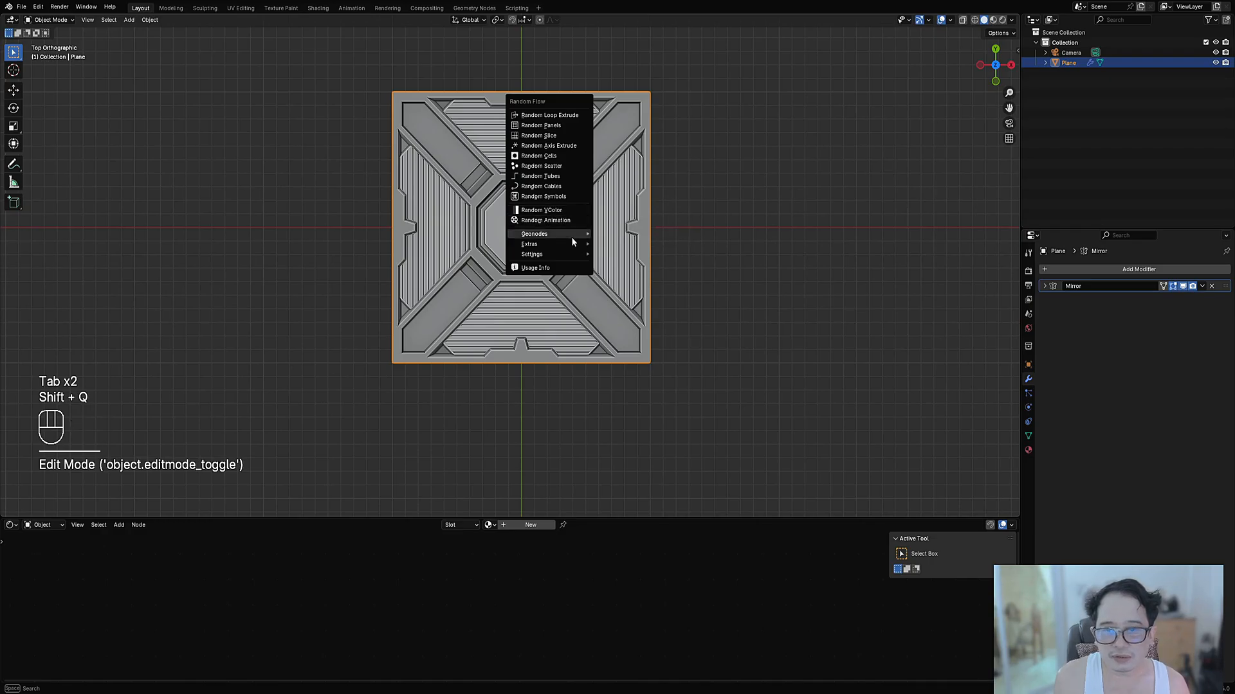
mouse_move(571, 244)
mouse_move(630, 254)
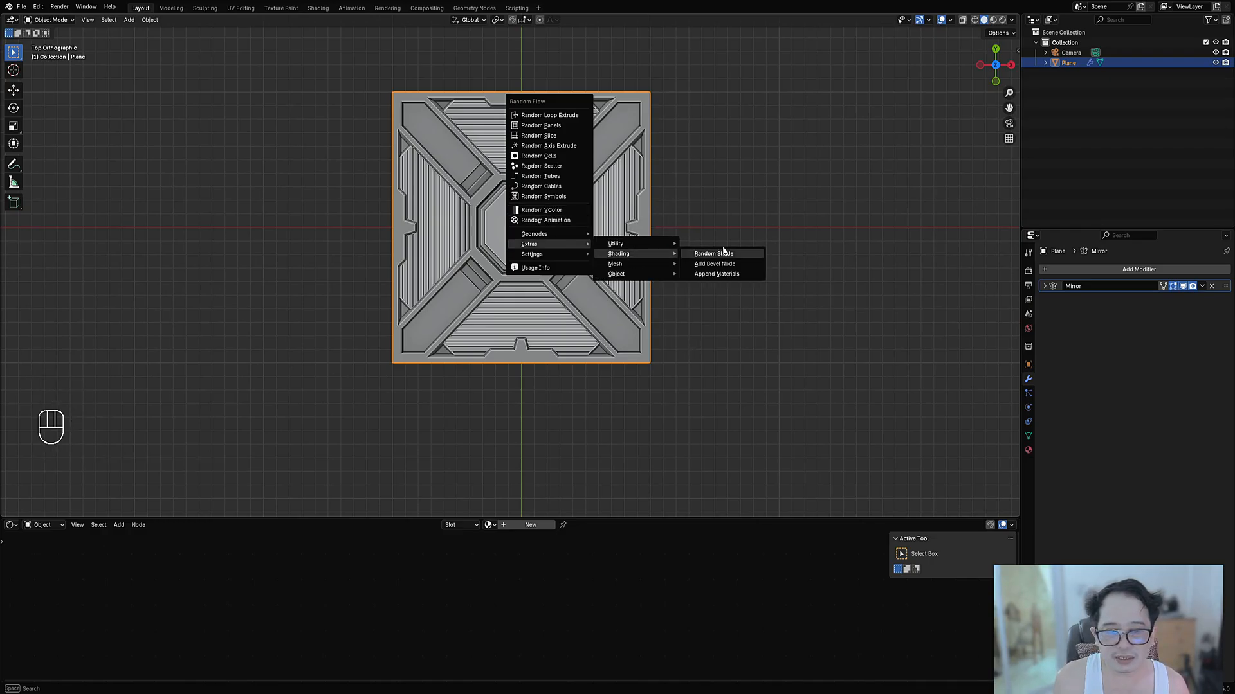
click(722, 275)
click(490, 524)
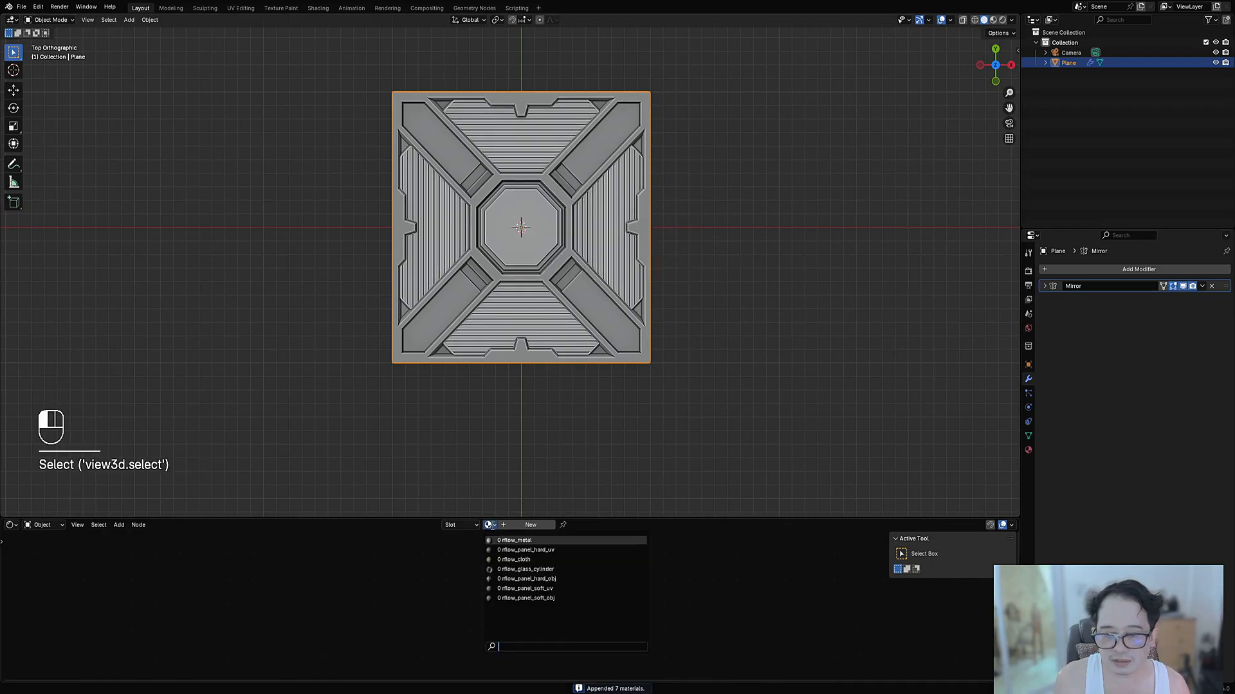
click(508, 540)
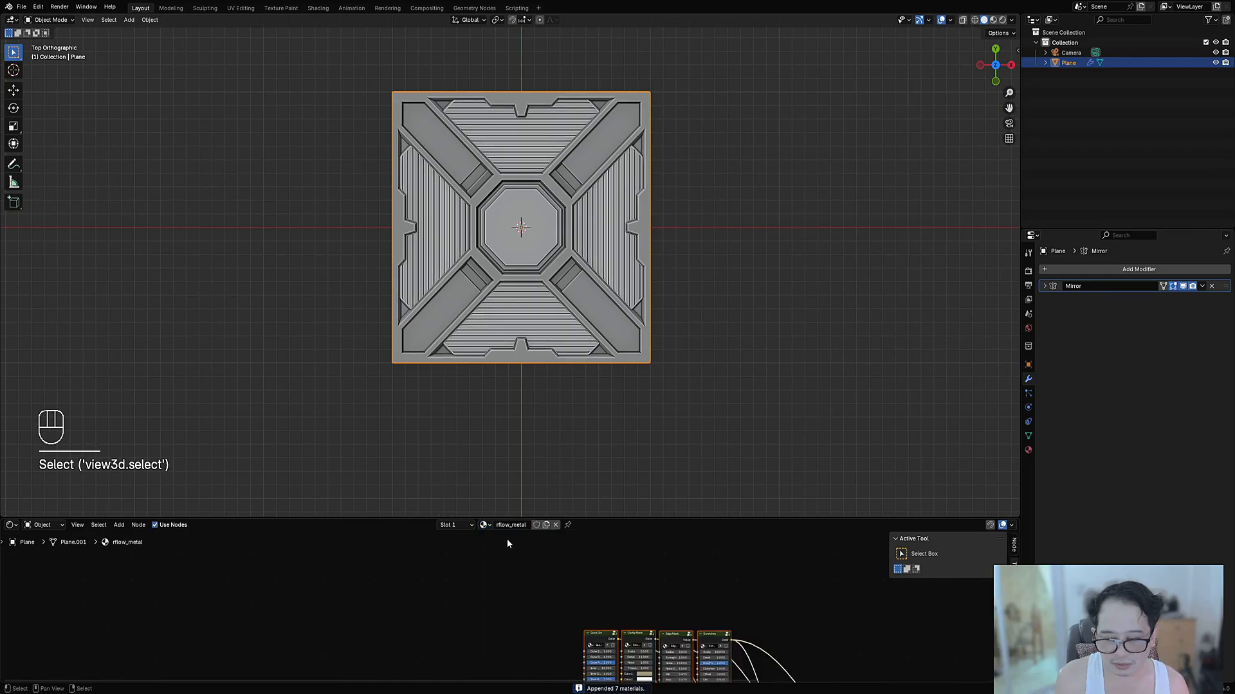
Step: Enlarge the node editor area and switch the 3D viewport to Rendered shading, framing the whole panel
drag(598, 518, 598, 326)
key(z)
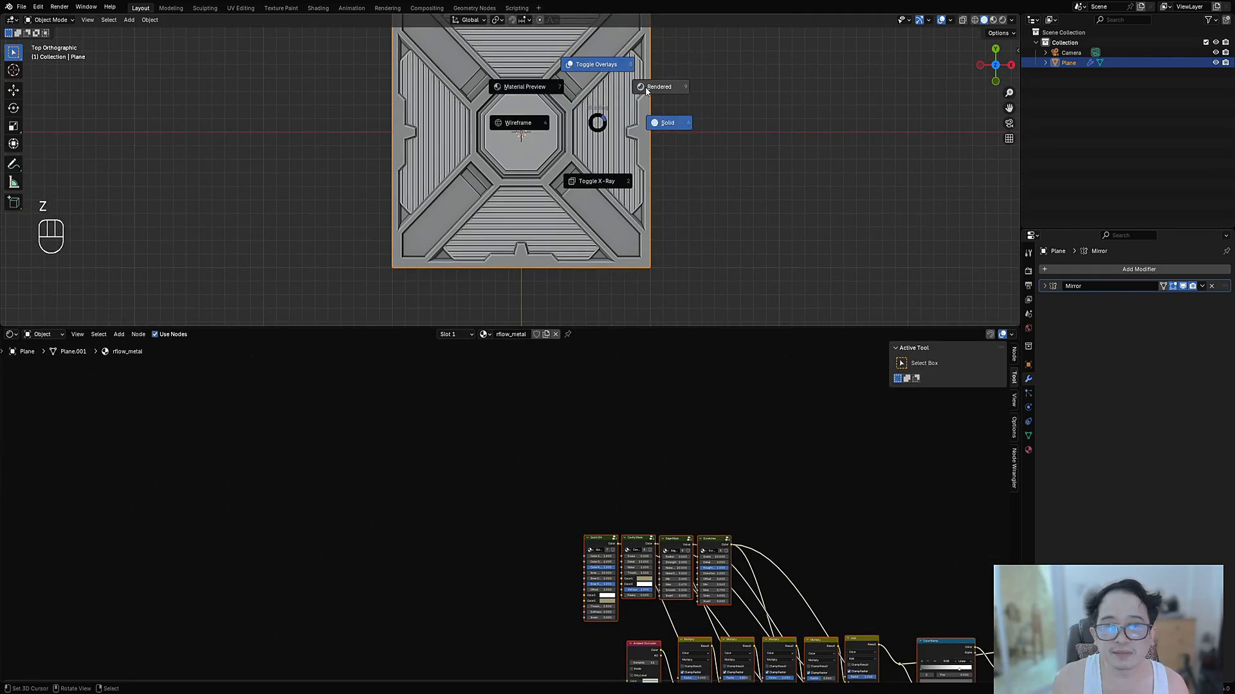
click(650, 84)
mouse_move(568, 205)
shift+middle_down()
mouse_move(566, 250)
mouse_move(623, 215)
mouse_move(626, 183)
shift+middle_up()
scroll(623, 215, up, 2)
scroll(627, 183, down, 1)
scroll(688, 508, down, 1)
scroll(691, 547, up, 1)
Step: Replace the RGB node with a Vertex Color attribute node and link its Color output to the first Multiply node
middle_drag(695, 595, 577, 422)
scroll(545, 472, up, 2)
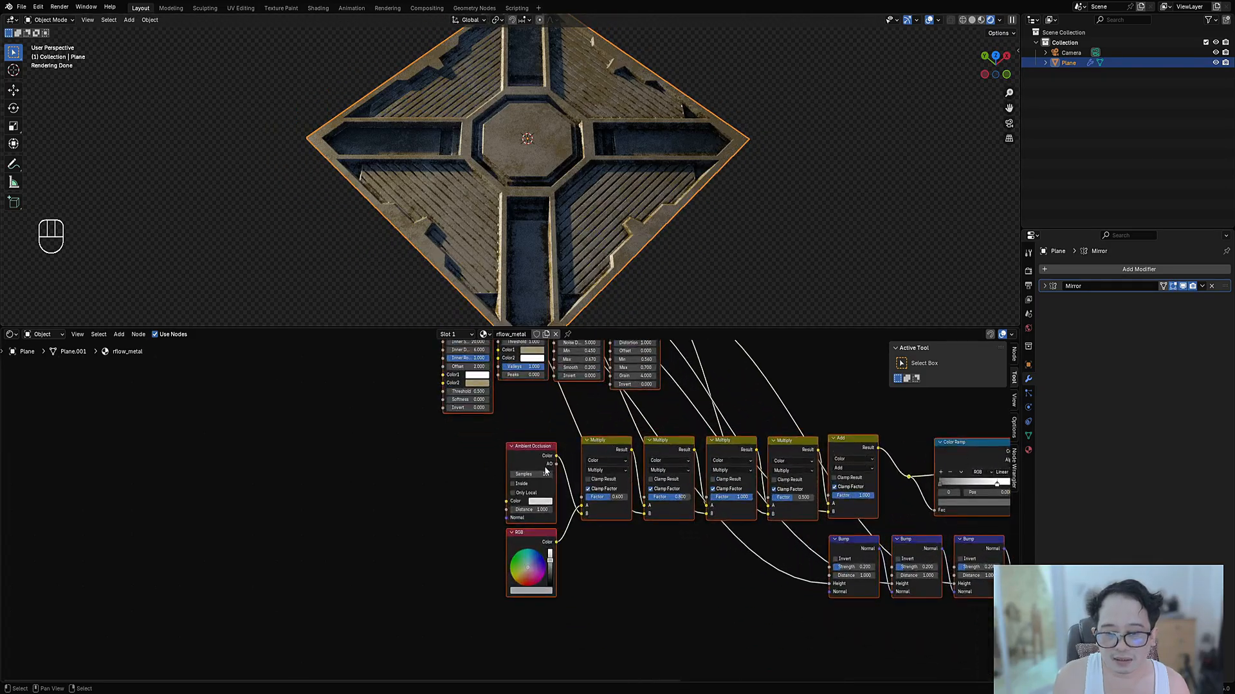
click(527, 548)
key(x)
key(shift+a)
mouse_move(511, 564)
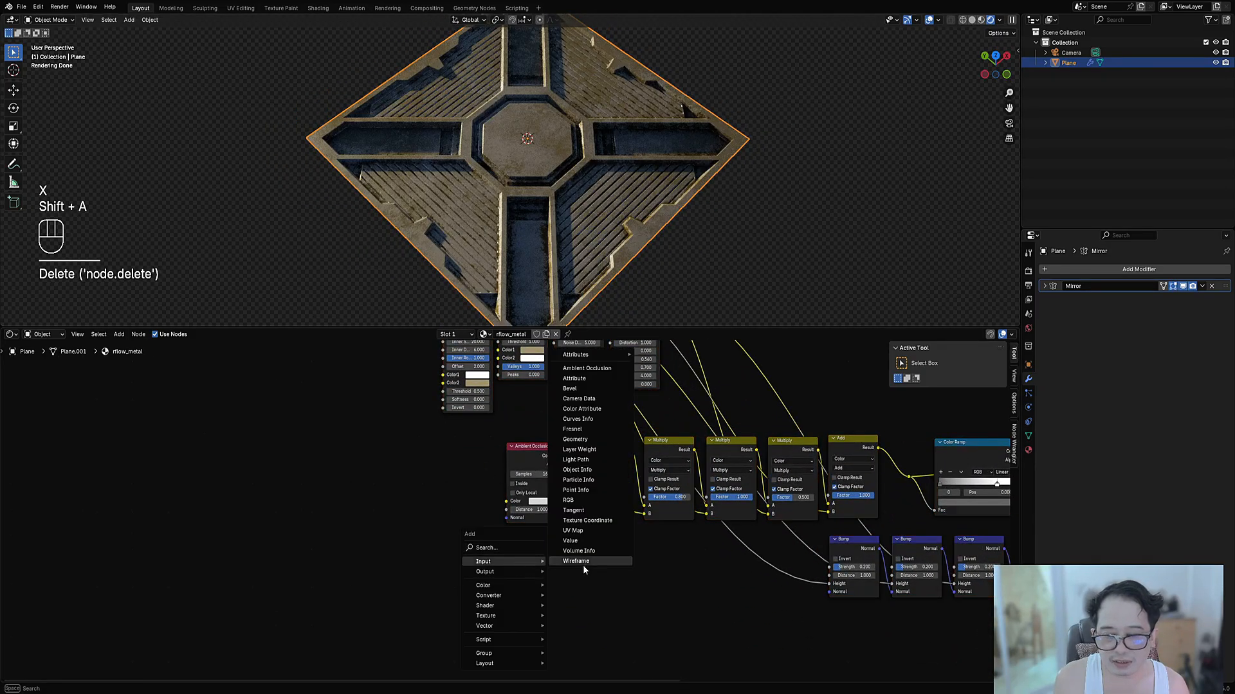
mouse_move(585, 355)
click(663, 376)
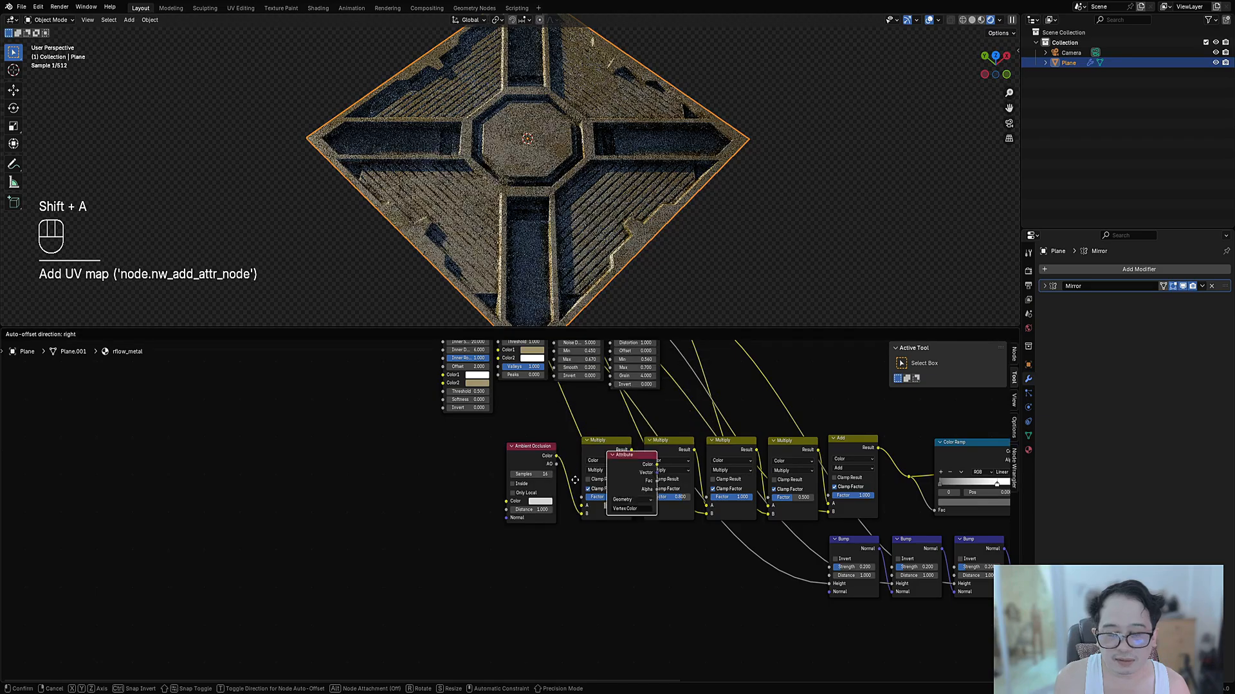
drag(504, 582, 510, 589)
drag(577, 503, 581, 512)
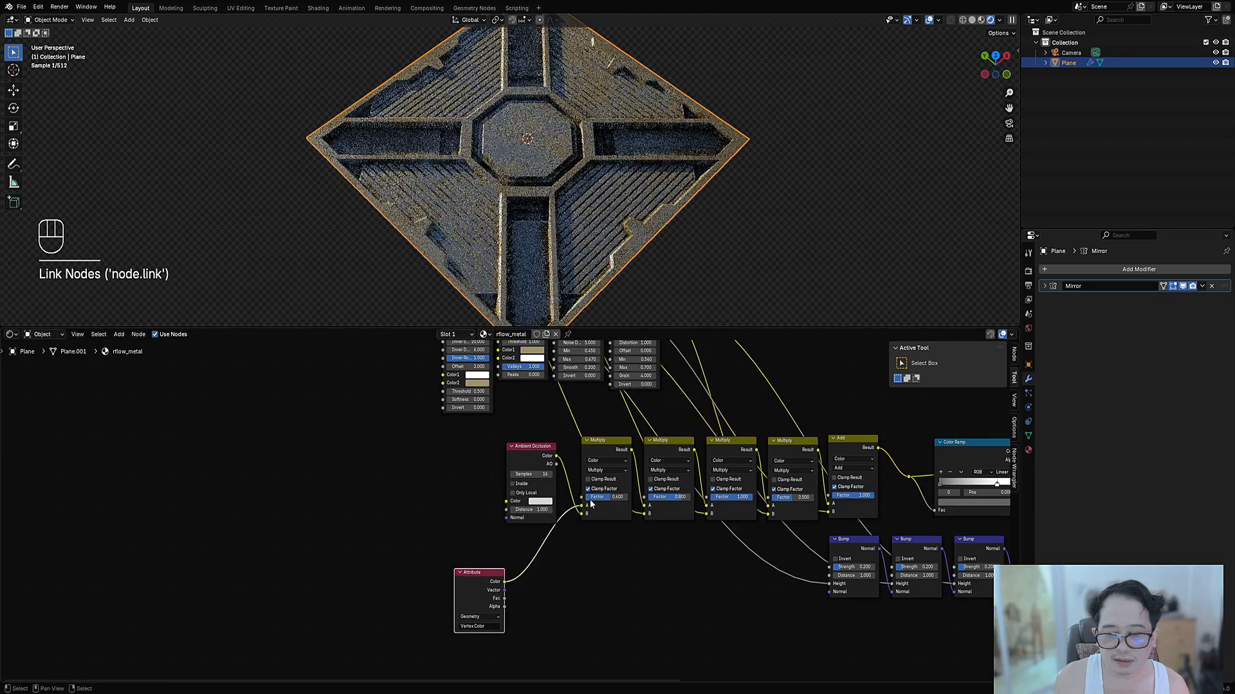
Step: Set the first Multiply node's factor to 1.000 and insert a duplicate after the Attribute node with Overlay blending
click(602, 454)
key(shift+d)
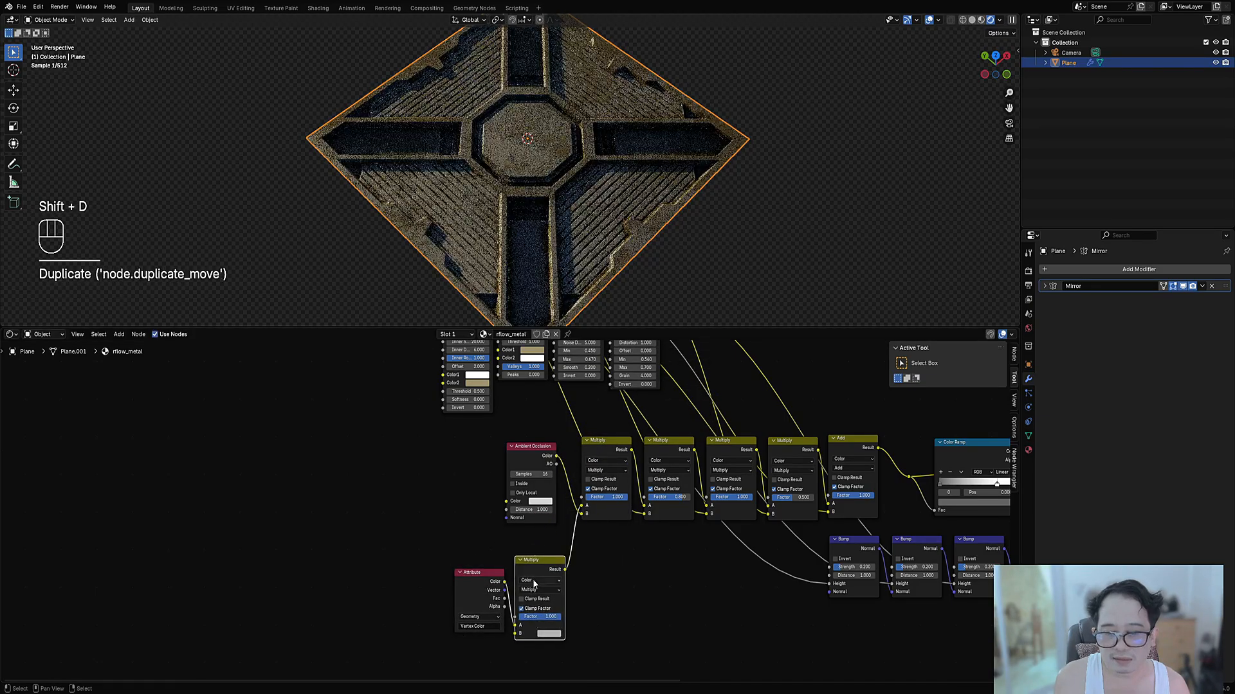
click(545, 591)
click(545, 588)
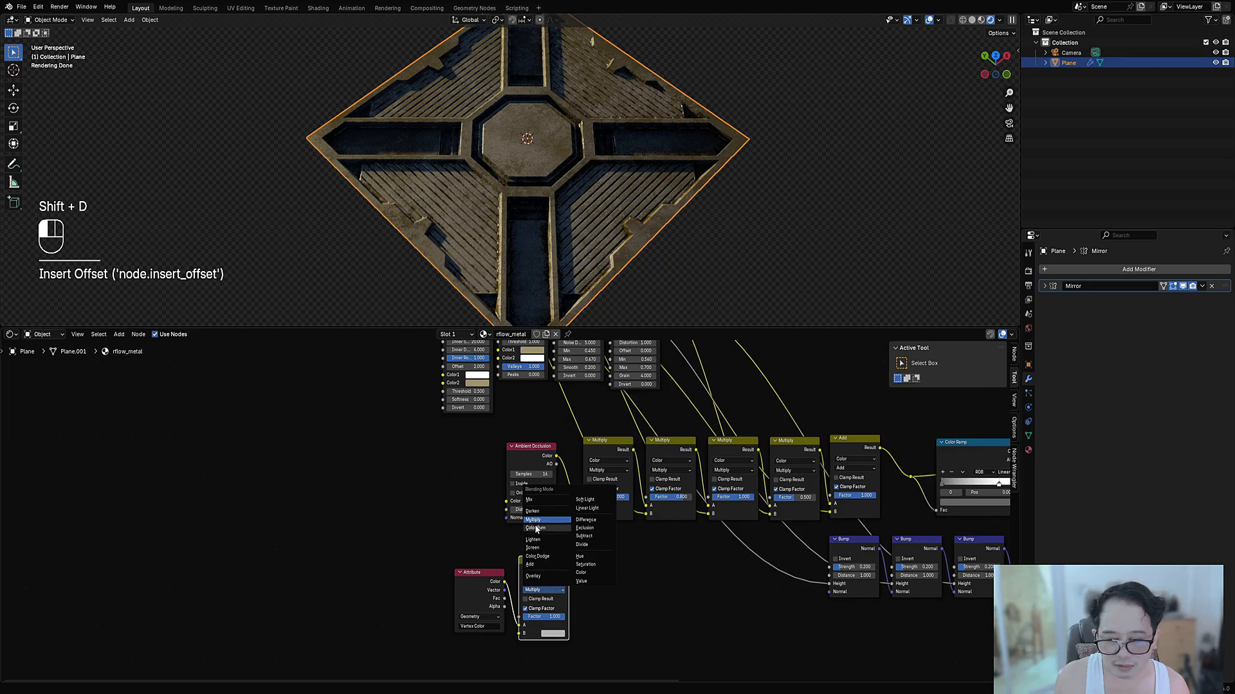
click(542, 576)
Step: Darken the grey B color of the Overlay node slightly
scroll(543, 578, up, 5)
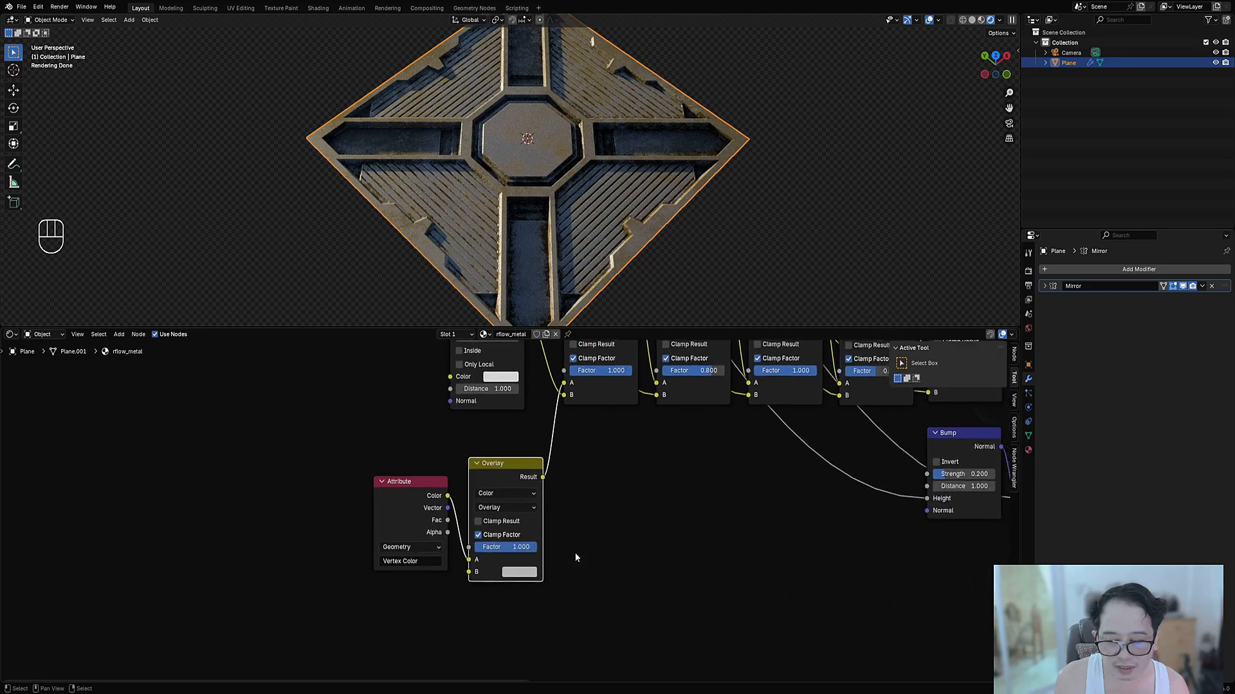
click(523, 601)
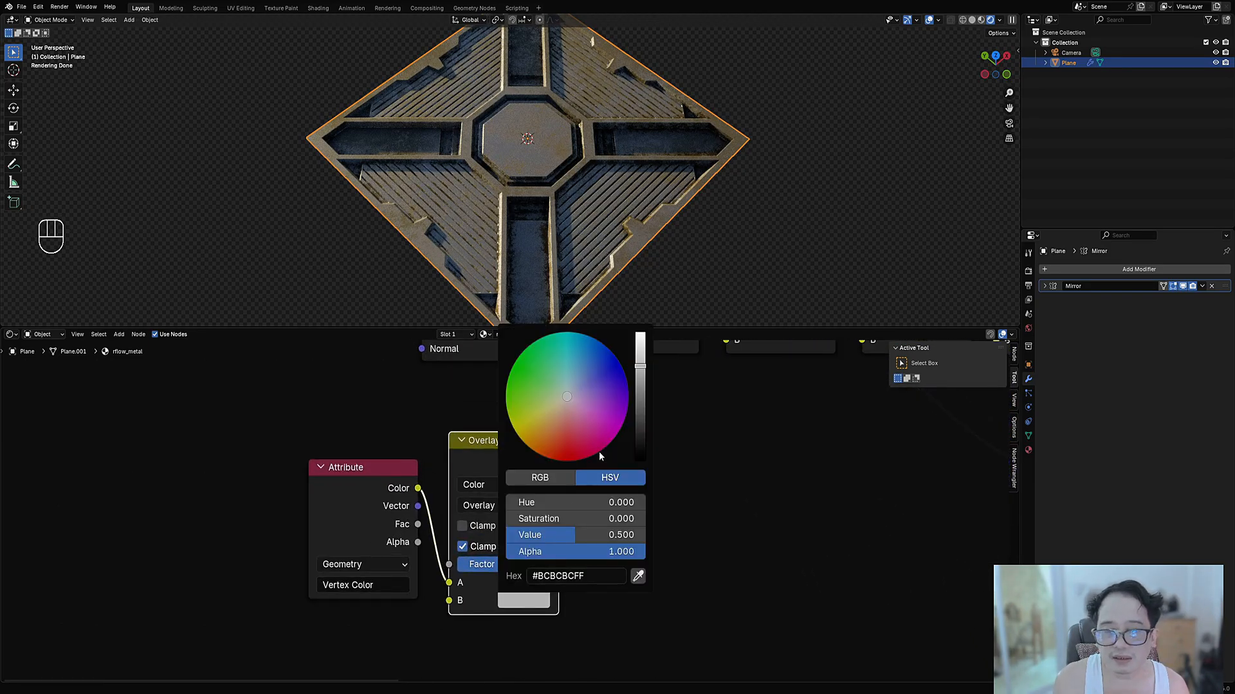
mouse_move(643, 382)
mouse_down()
mouse_move(641, 411)
mouse_move(640, 389)
mouse_up()
middle_drag(744, 246, 762, 264)
Step: Move the Color Ramp's white stop to about position 0.837
scroll(838, 468, down, 7)
middle_drag(838, 468, 380, 614)
scroll(650, 533, up, 4)
drag(663, 521, 673, 522)
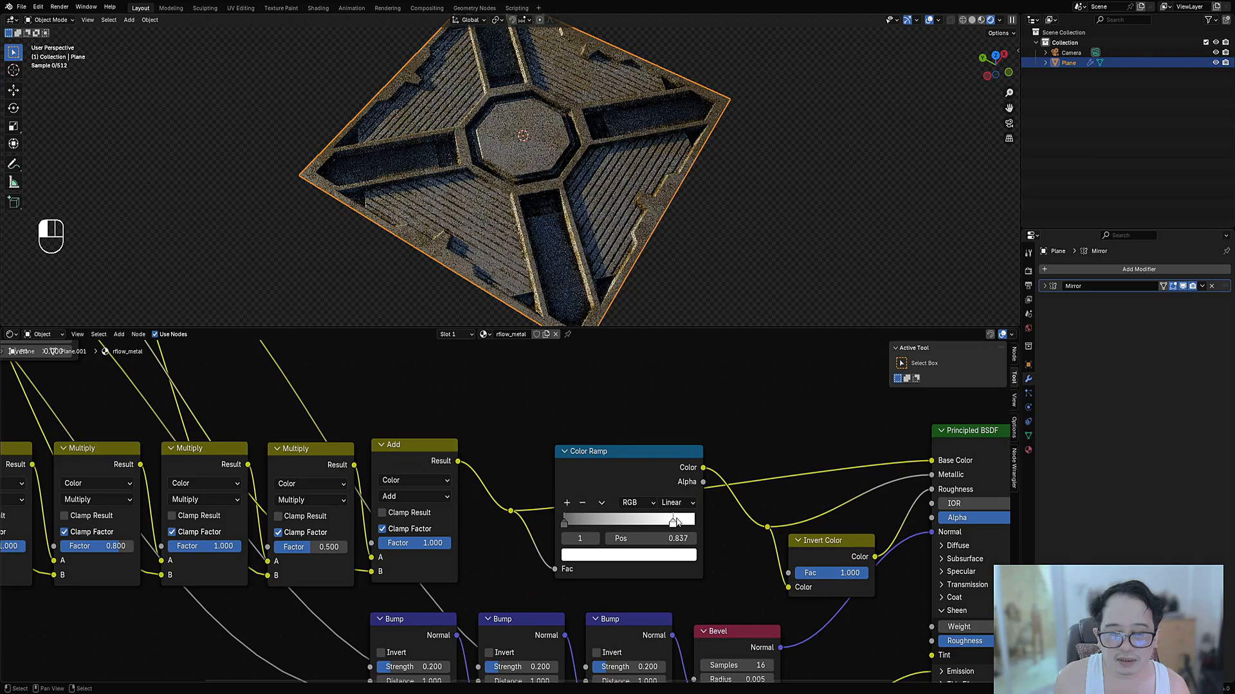
scroll(168, 429, down, 6)
middle_drag(168, 429, 620, 530)
Step: Light the scene with the Lilienstein HDRI from the World's HDRI settings
click(1029, 328)
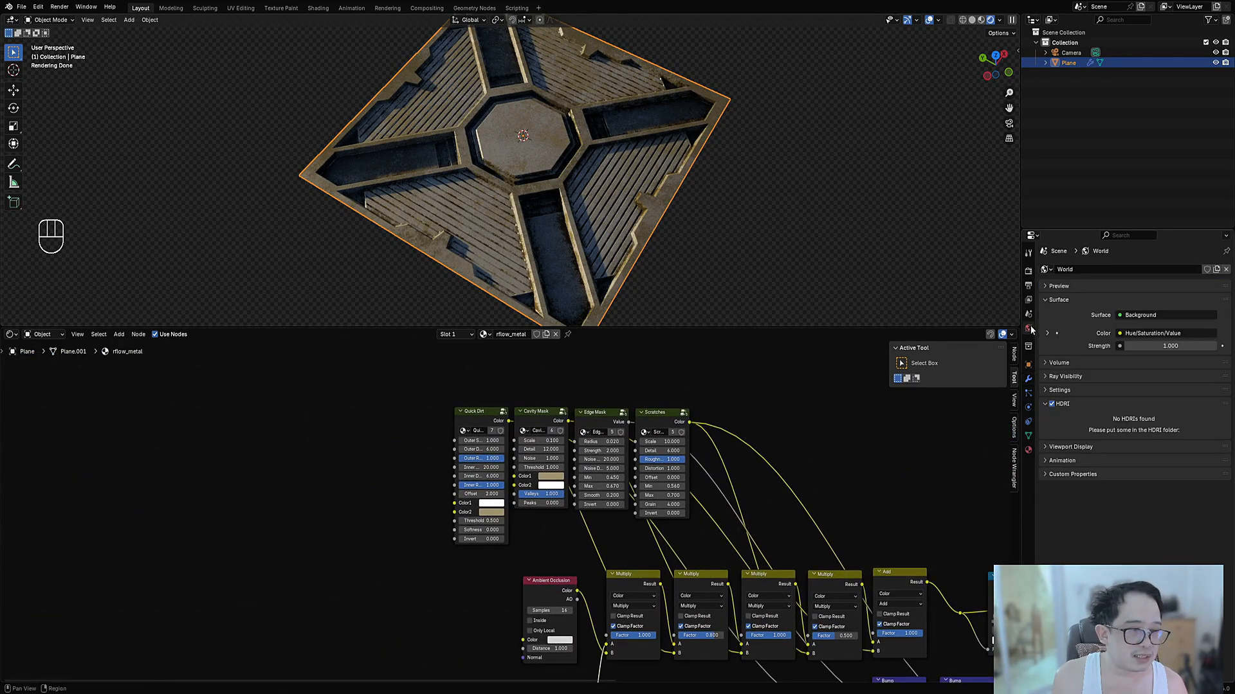
click(1137, 404)
click(1137, 403)
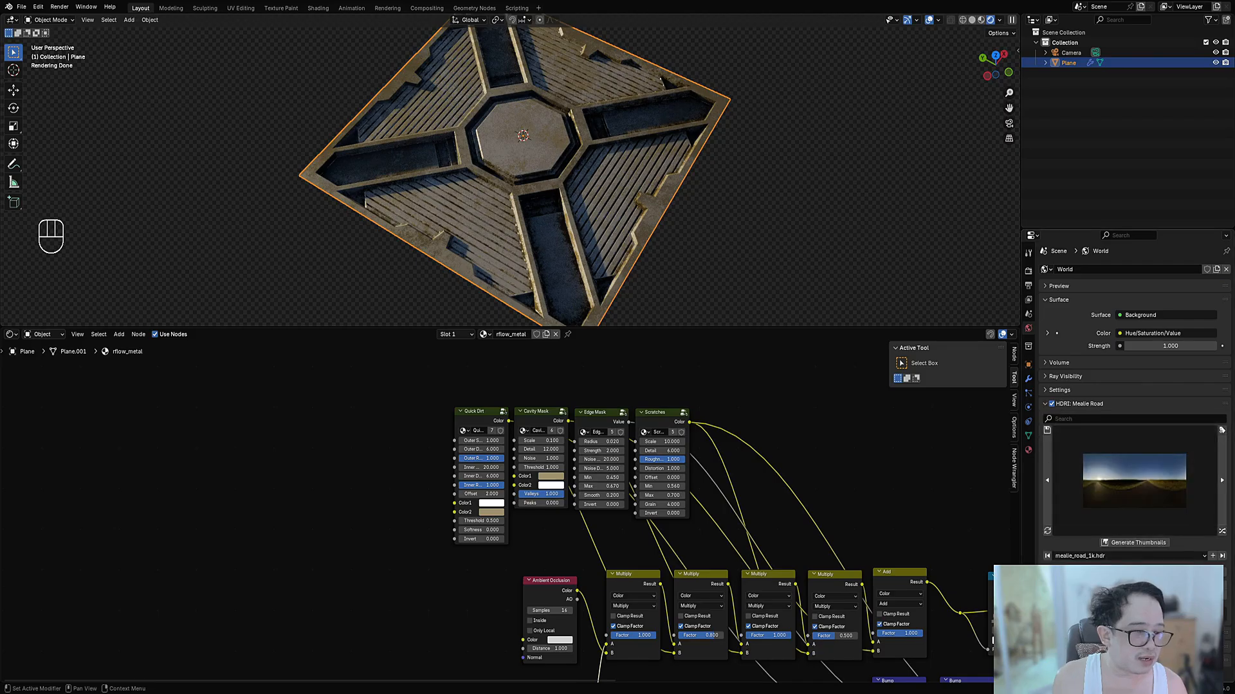
click(1224, 534)
click(1224, 534)
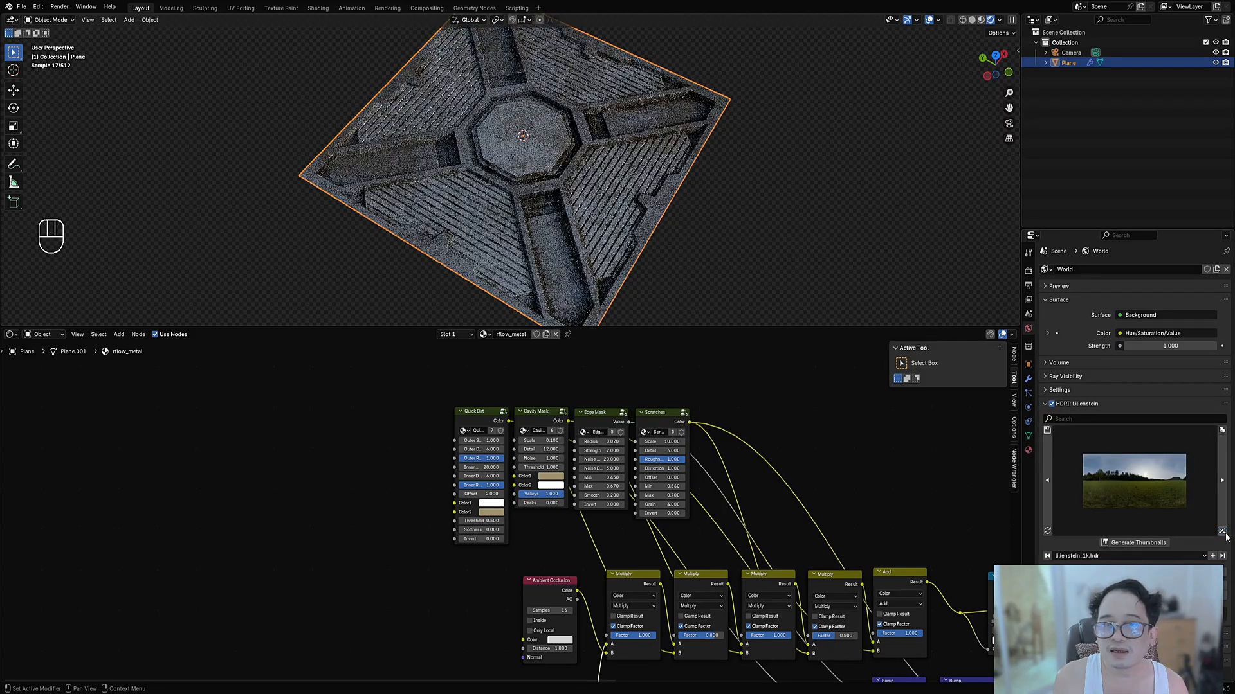
Step: Examine the panel's rendered metal surface from several angles in an enlarged 3D viewport
middle_drag(406, 206, 639, 185)
scroll(639, 185, up, 1)
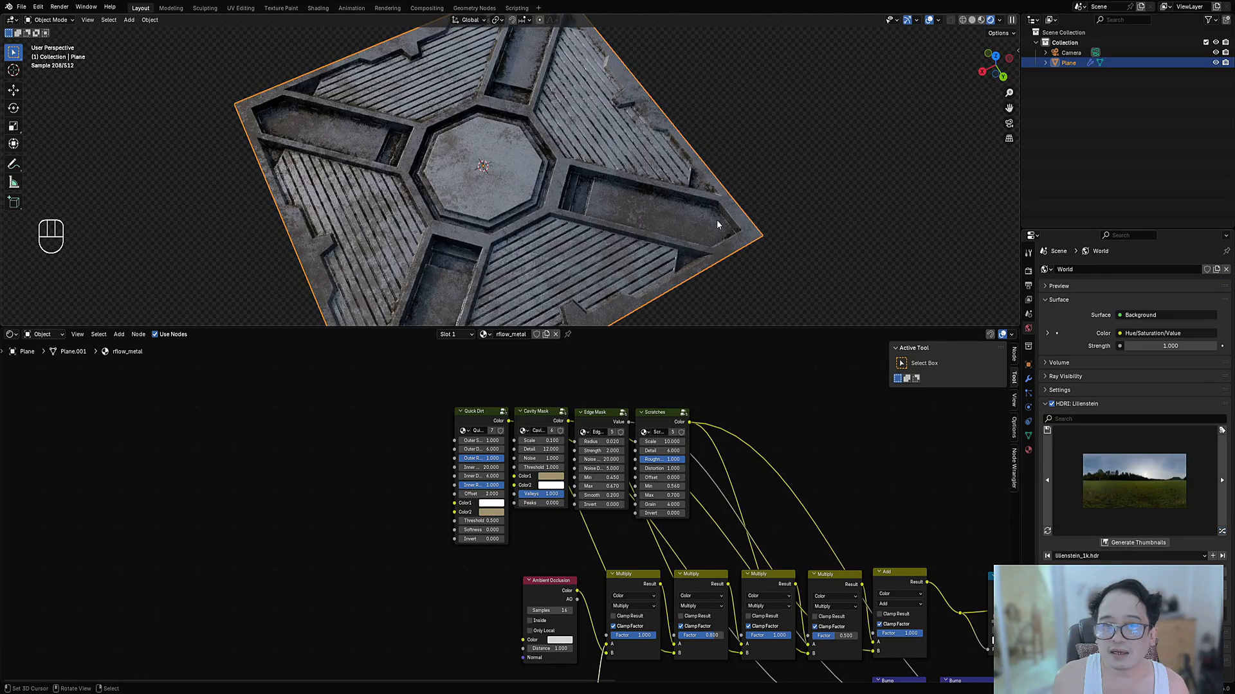
middle_drag(717, 219, 605, 224)
scroll(605, 224, up, 2)
scroll(605, 224, down, 3)
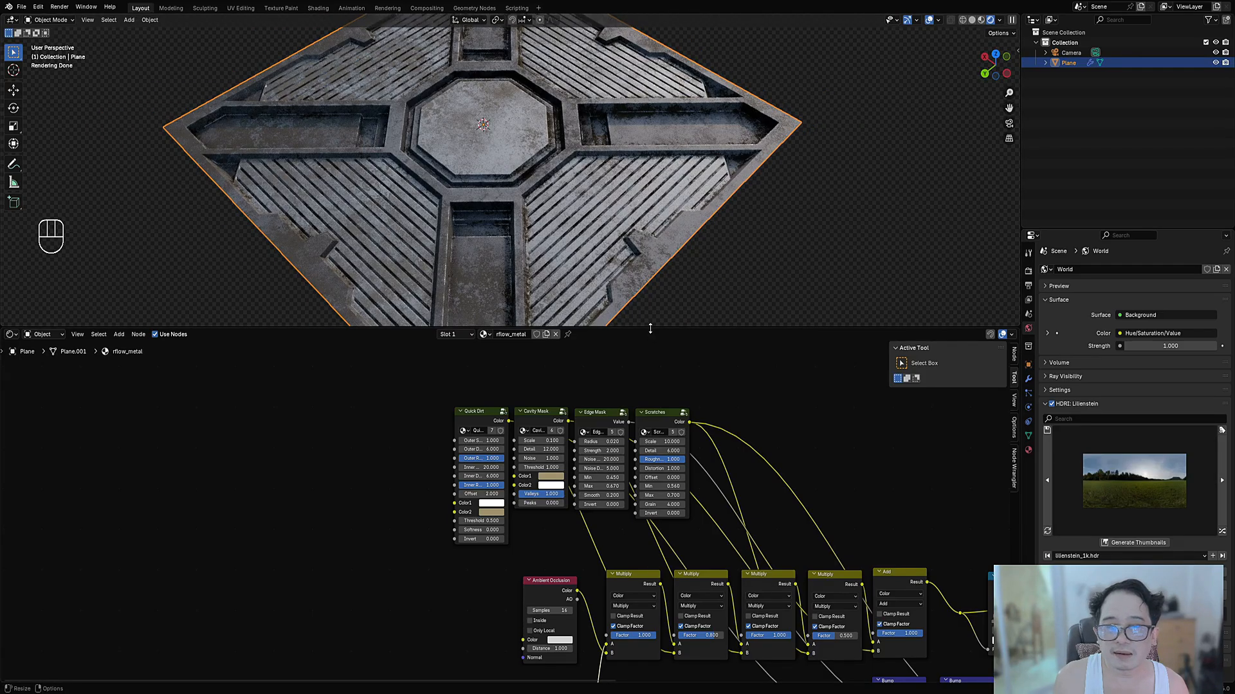
drag(649, 328, 630, 426)
middle_drag(617, 360, 694, 398)
scroll(569, 494, up, 3)
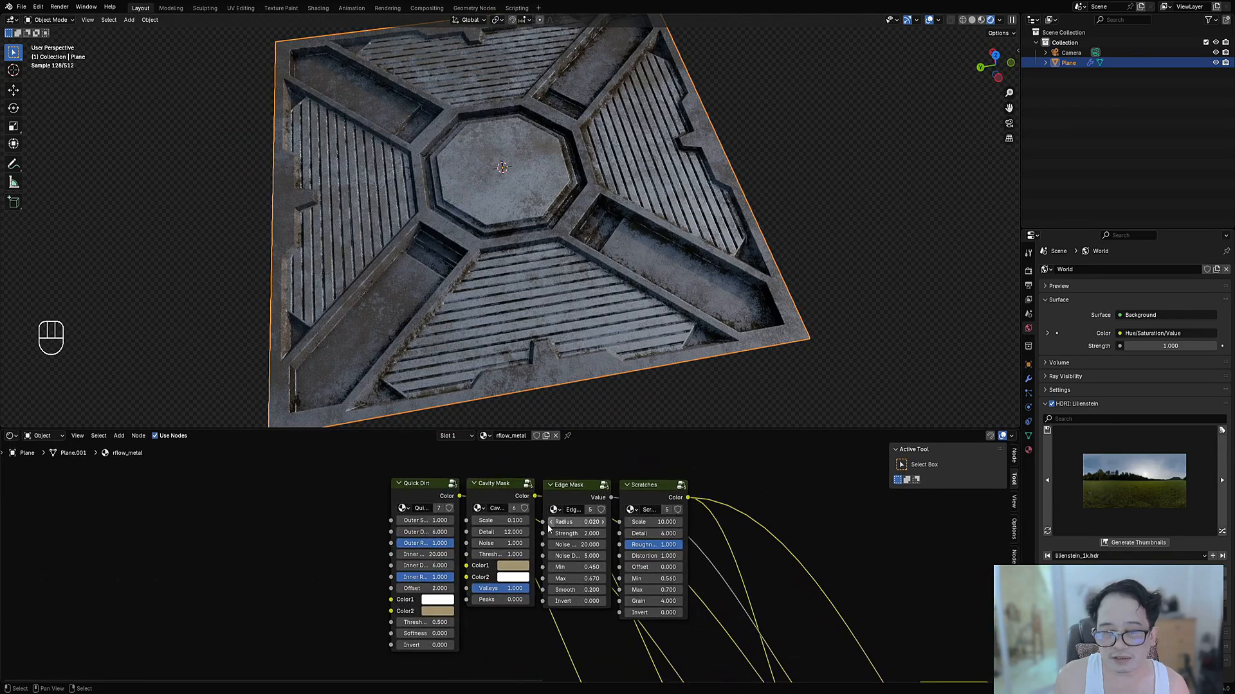
Step: Set the Edge Mask node's Radius to 0.01 and its Strength to 1
scroll(517, 528, up, 1)
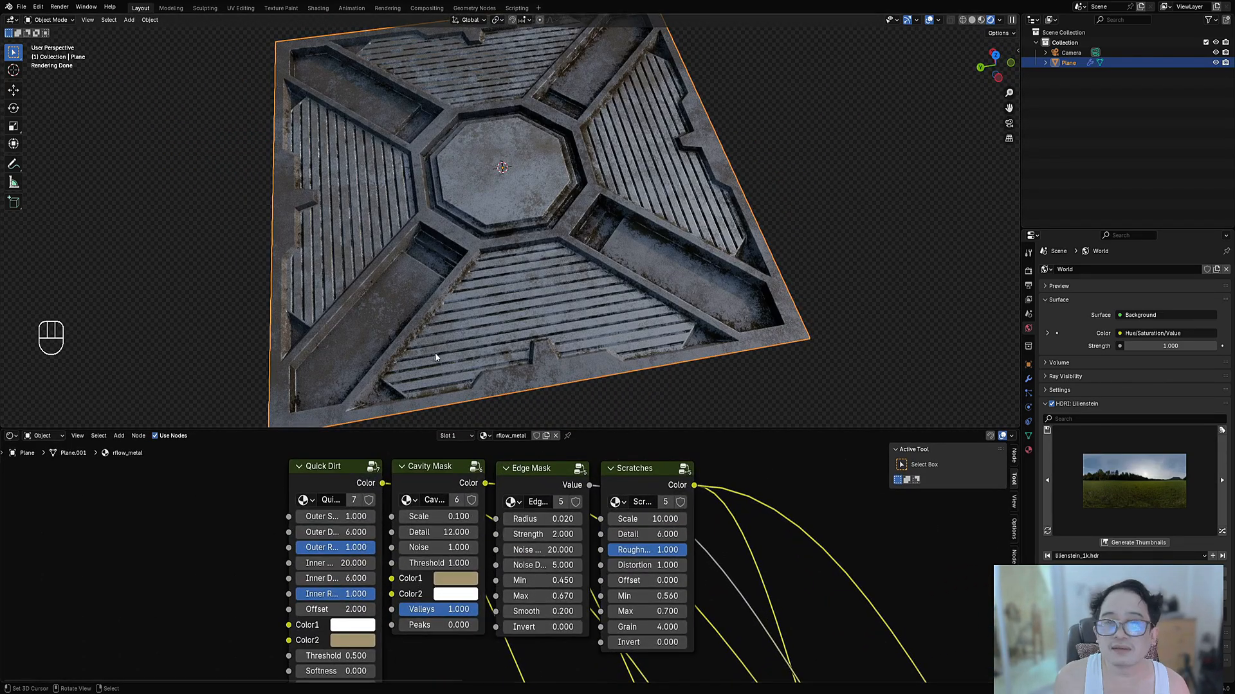
click(537, 483)
click(540, 519)
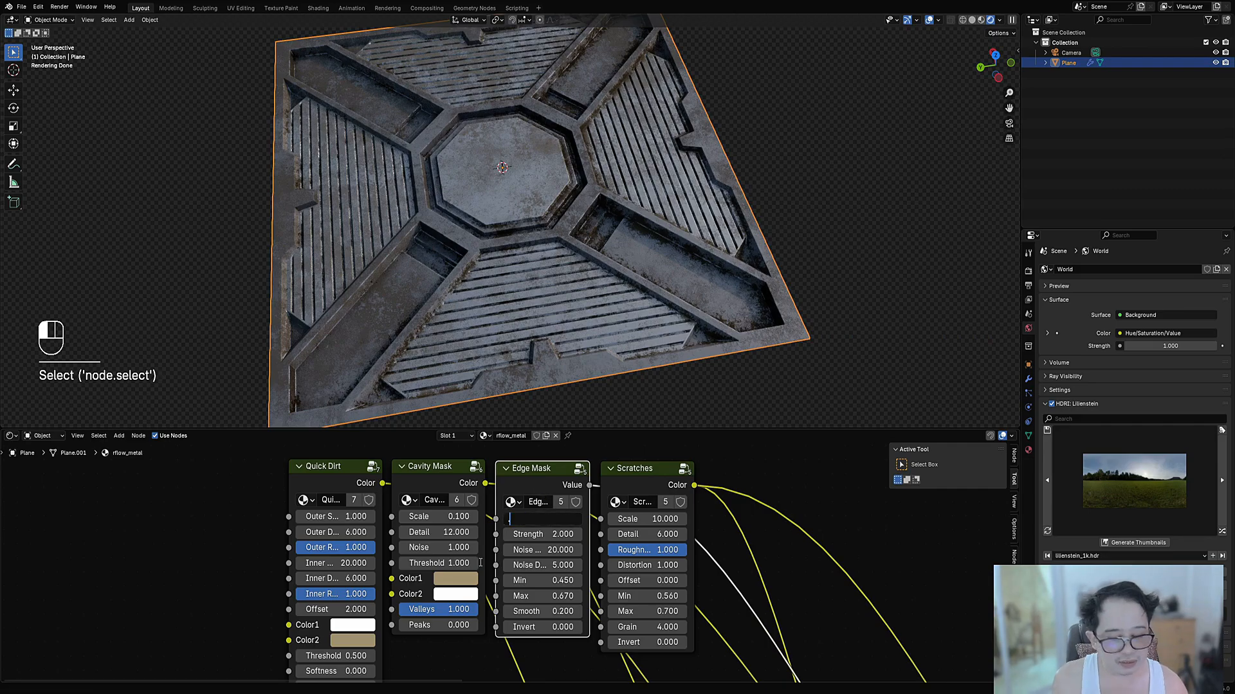
text(0.01)
key(Return)
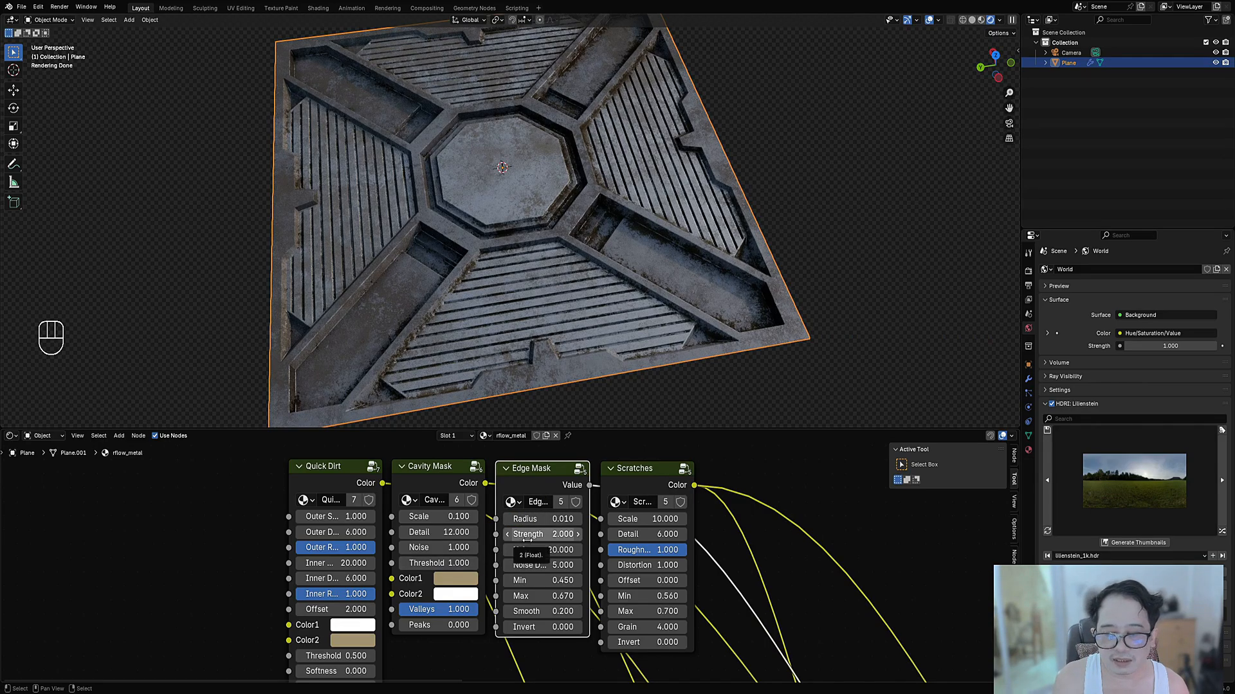
click(528, 540)
text(1)
key(Return)
scroll(723, 591, down, 1)
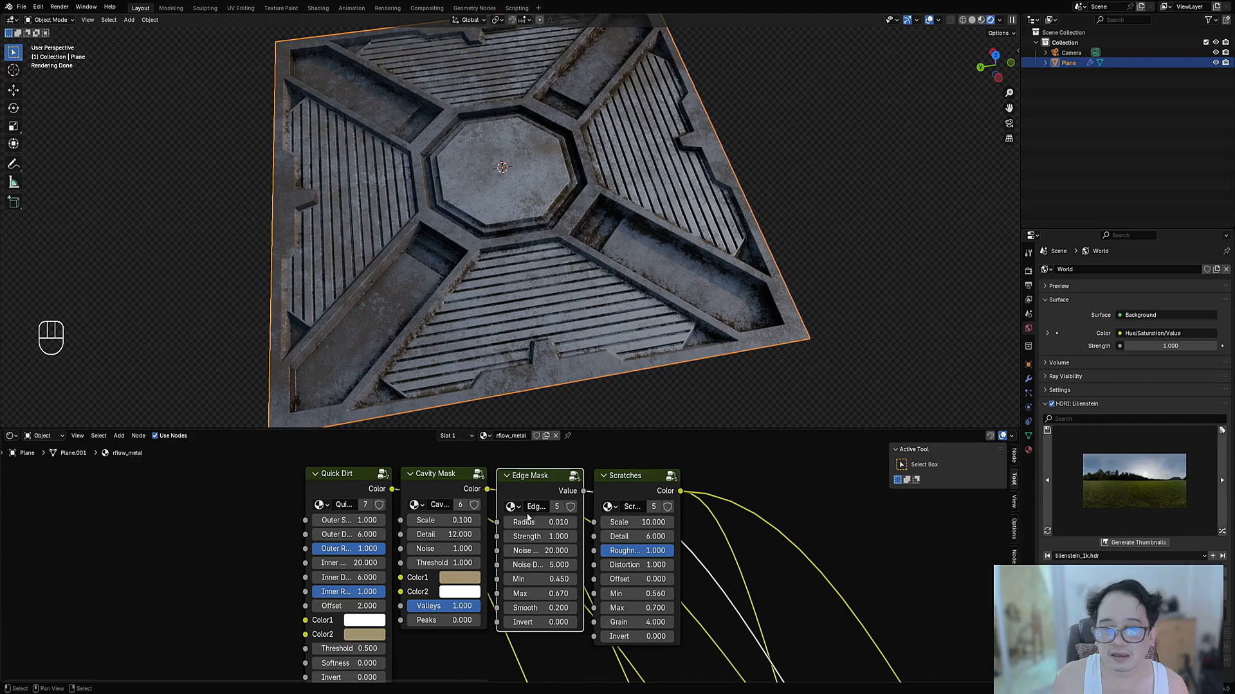
Step: Preview the Edge Mask on the panel and set its noise scale to 40, Min to 0.56 and Smooth to 0.25
ctrl+shift+click(523, 488)
scroll(579, 547, up, 2)
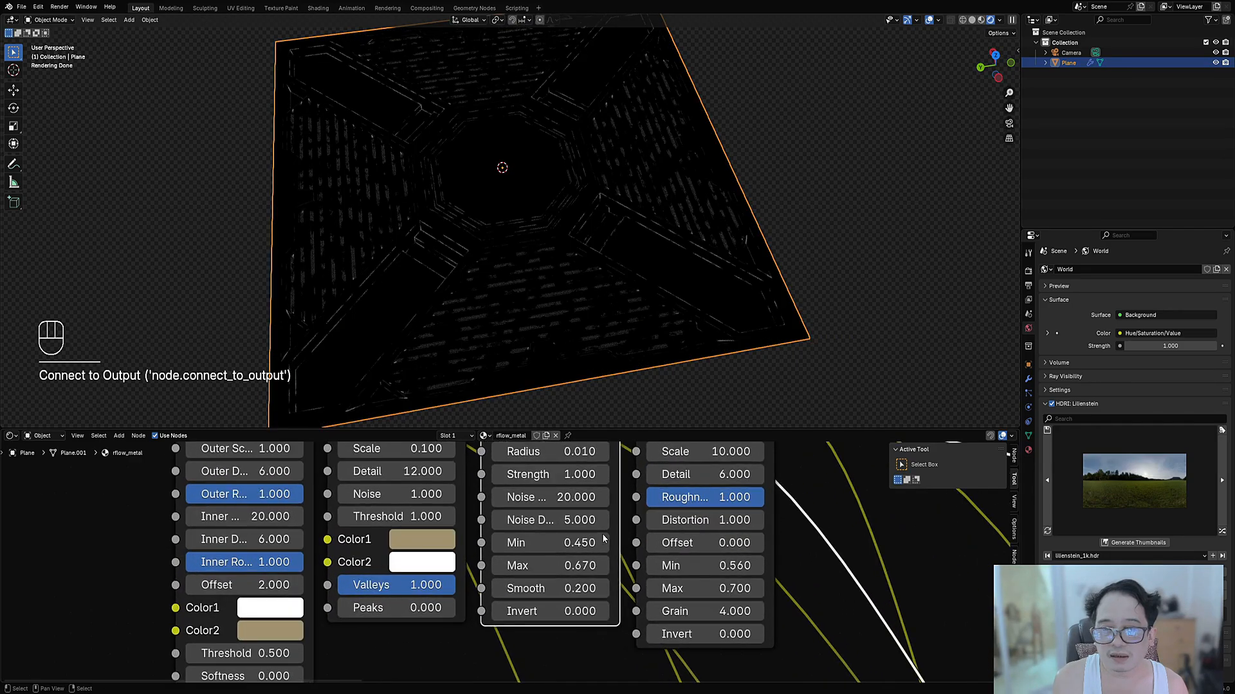
click(557, 498)
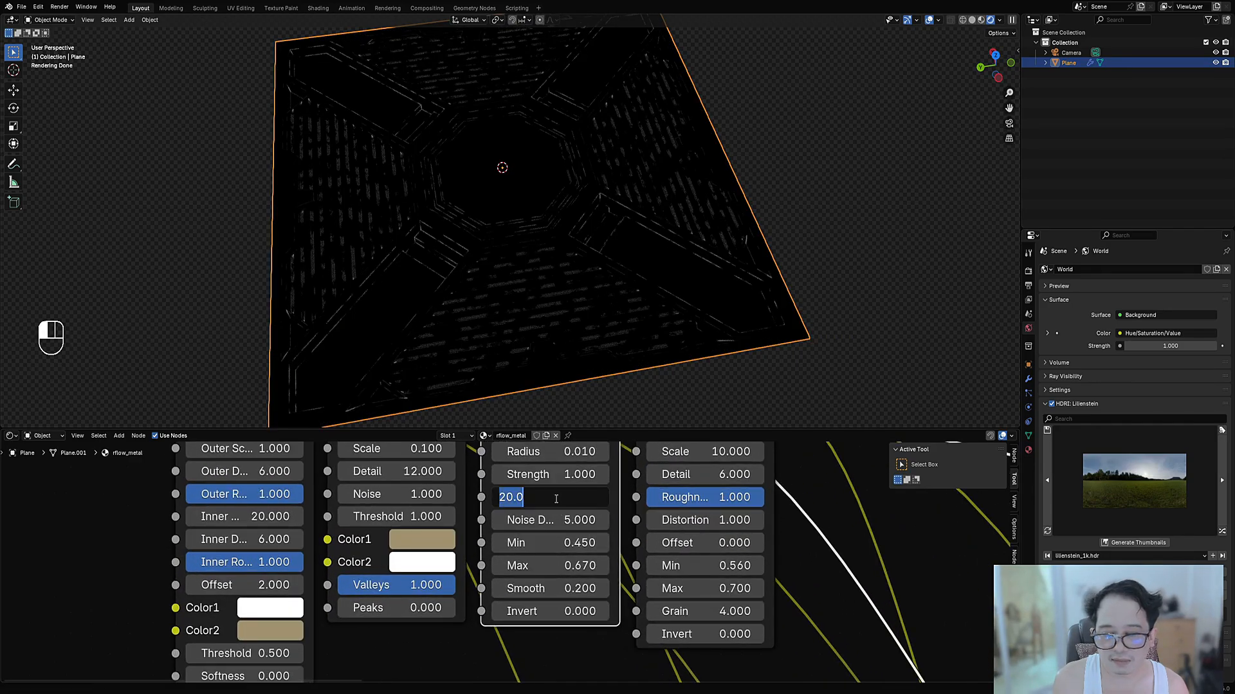
text(40)
key(Return)
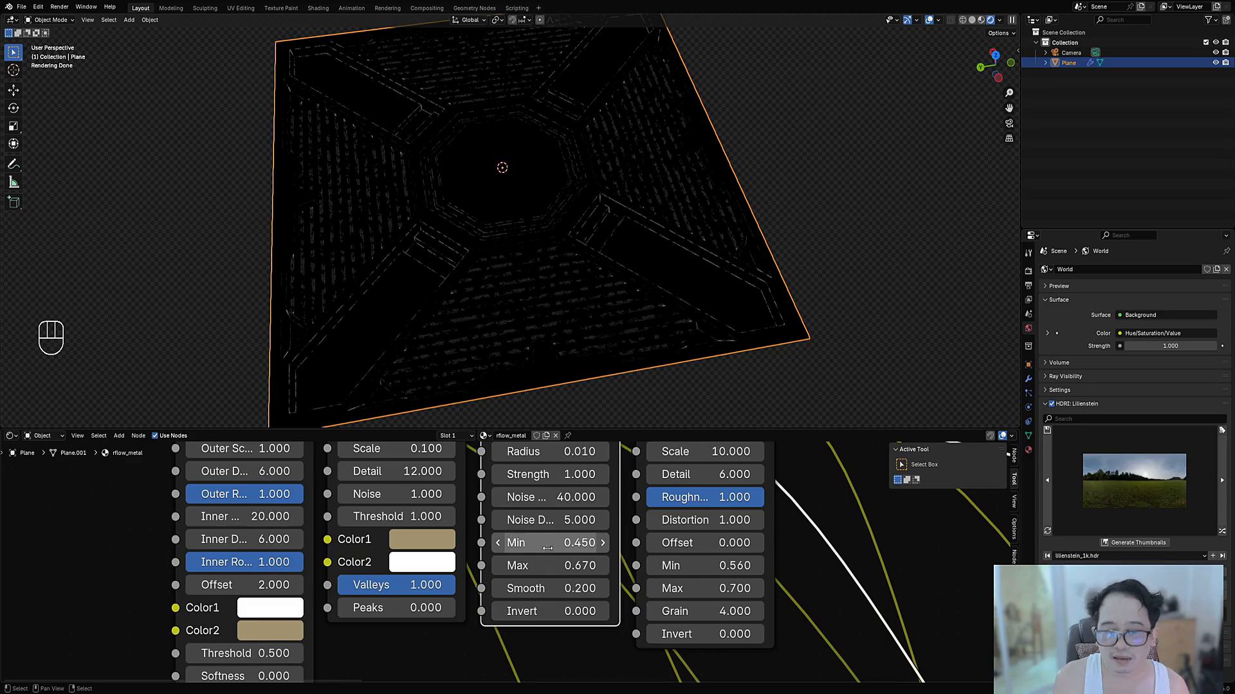
mouse_move(547, 566)
shift+mouse_down()
mouse_move(601, 566)
mouse_move(499, 565)
mouse_move(602, 566)
mouse_move(503, 566)
mouse_move(601, 566)
mouse_move(498, 543)
mouse_move(601, 543)
mouse_move(499, 543)
mouse_move(551, 543)
shift+mouse_up()
right_click(566, 566)
mouse_move(556, 589)
shift+mouse_down()
mouse_move(537, 589)
mouse_move(582, 588)
mouse_move(552, 588)
mouse_move(565, 588)
shift+mouse_up()
scroll(669, 566, down, 5)
middle_drag(669, 566, 746, 627)
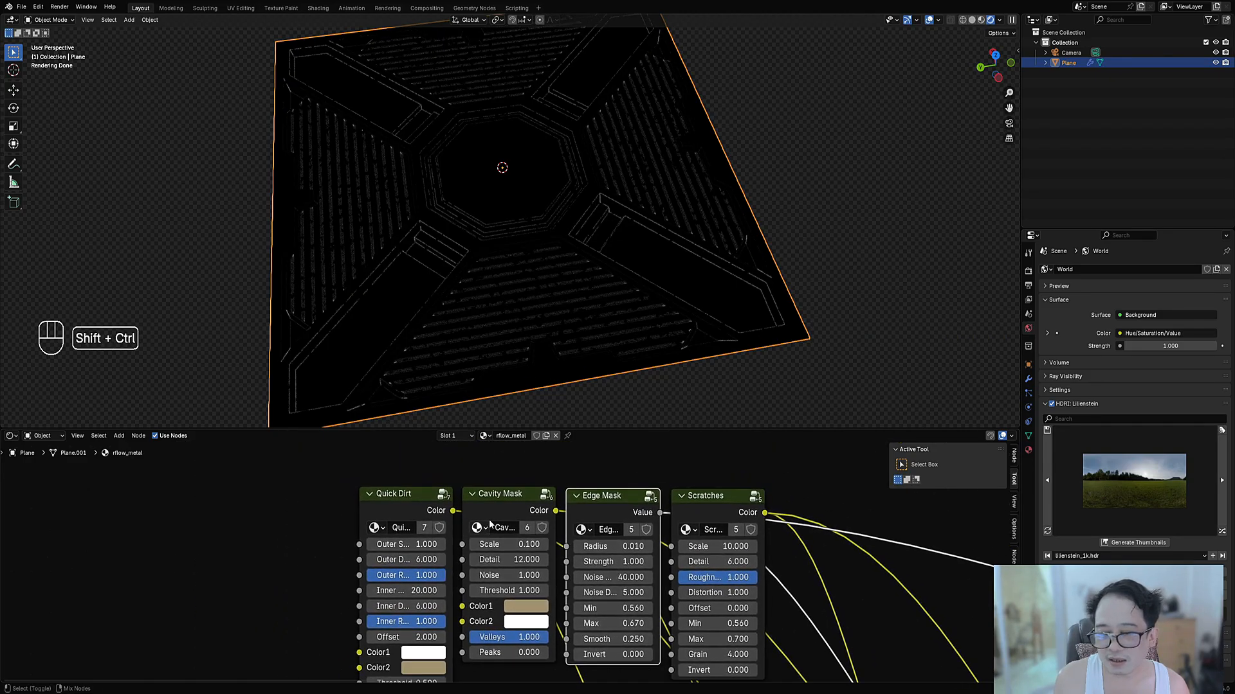
Step: Preview the Cavity Mask on the panel and reconnect the Principled BSDF to the Material Output
ctrl+shift+click(490, 521)
scroll(607, 543, down, 11)
middle_drag(890, 587, 629, 463)
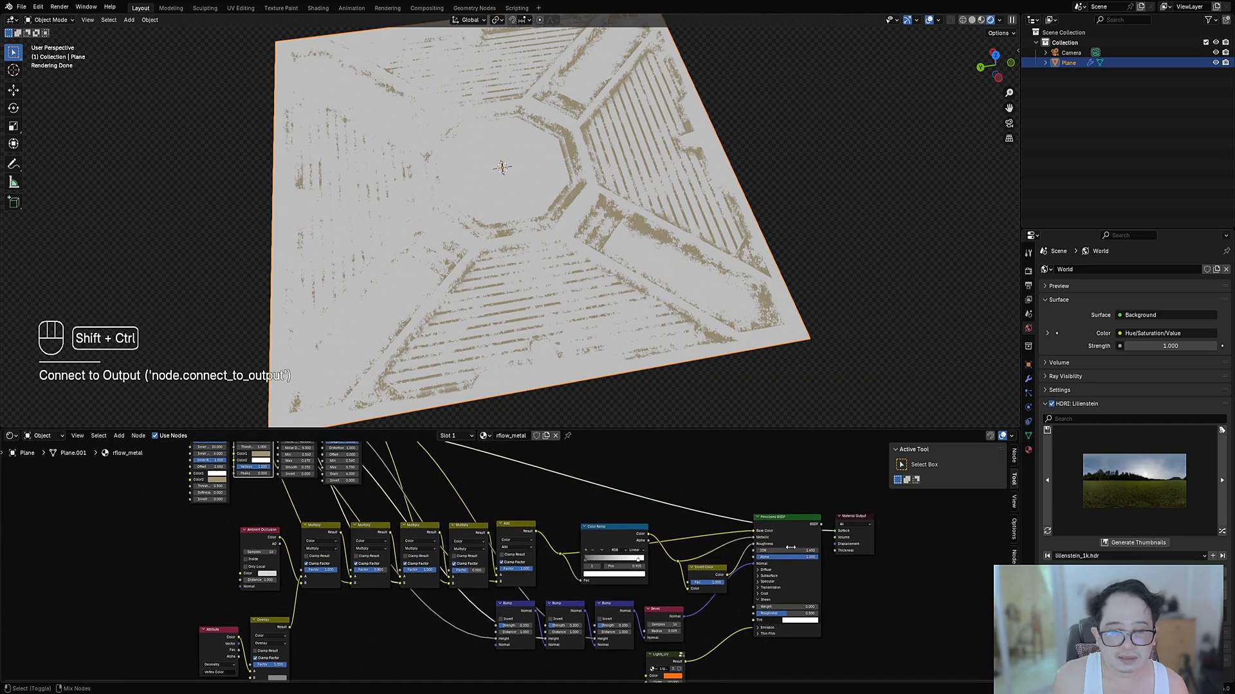
ctrl+shift+click(791, 523)
scroll(581, 550, up, 6)
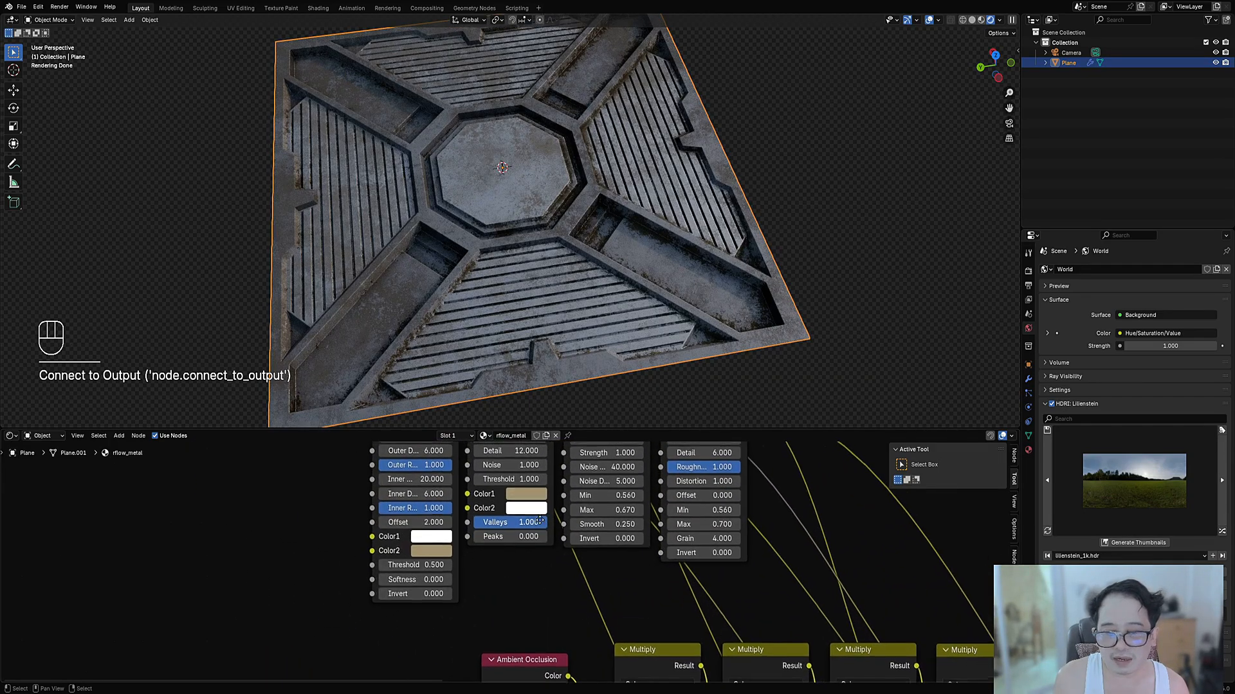
Step: Set the Cavity Mask's Valleys to 0.4 and its Peaks to 0.6
middle_drag(539, 520, 551, 559)
scroll(546, 558, up, 3)
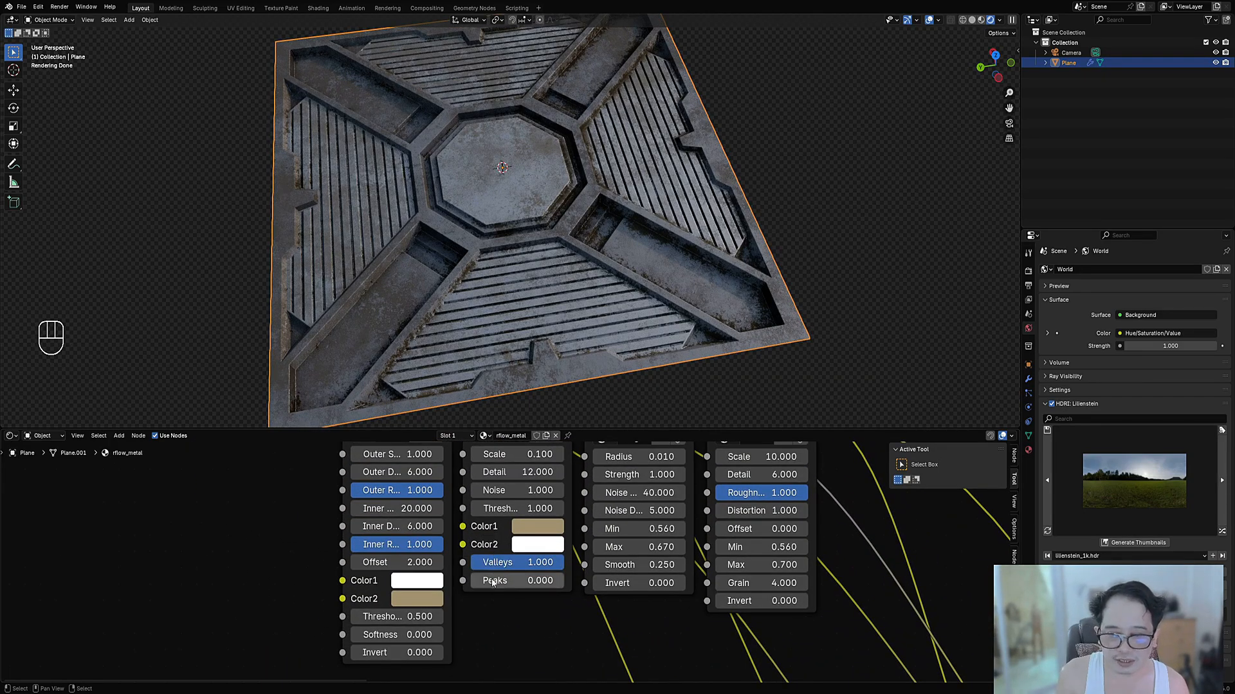
mouse_move(540, 562)
mouse_down()
mouse_move(470, 562)
mouse_move(601, 585)
mouse_move(514, 580)
mouse_move(533, 580)
mouse_up()
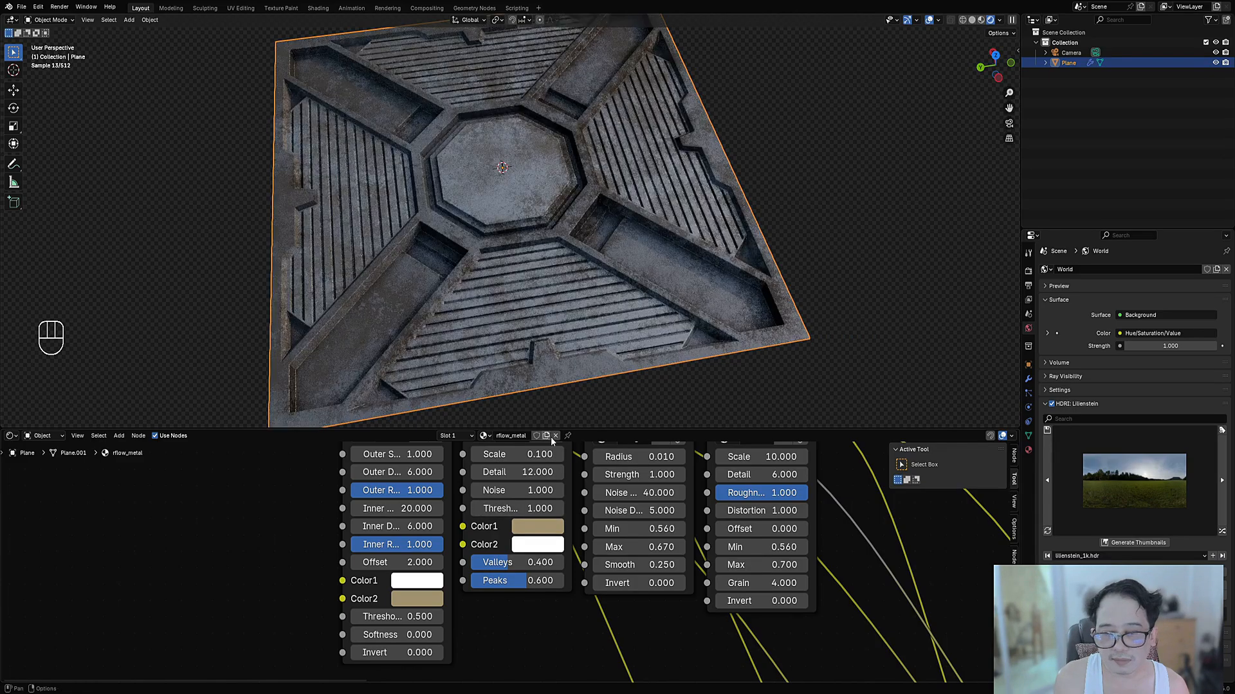
Step: Lower the saturation of the Cavity Mask's Color1 to 0.318 and copy that color to Quick Dirt's Color2
click(543, 528)
drag(588, 443, 561, 443)
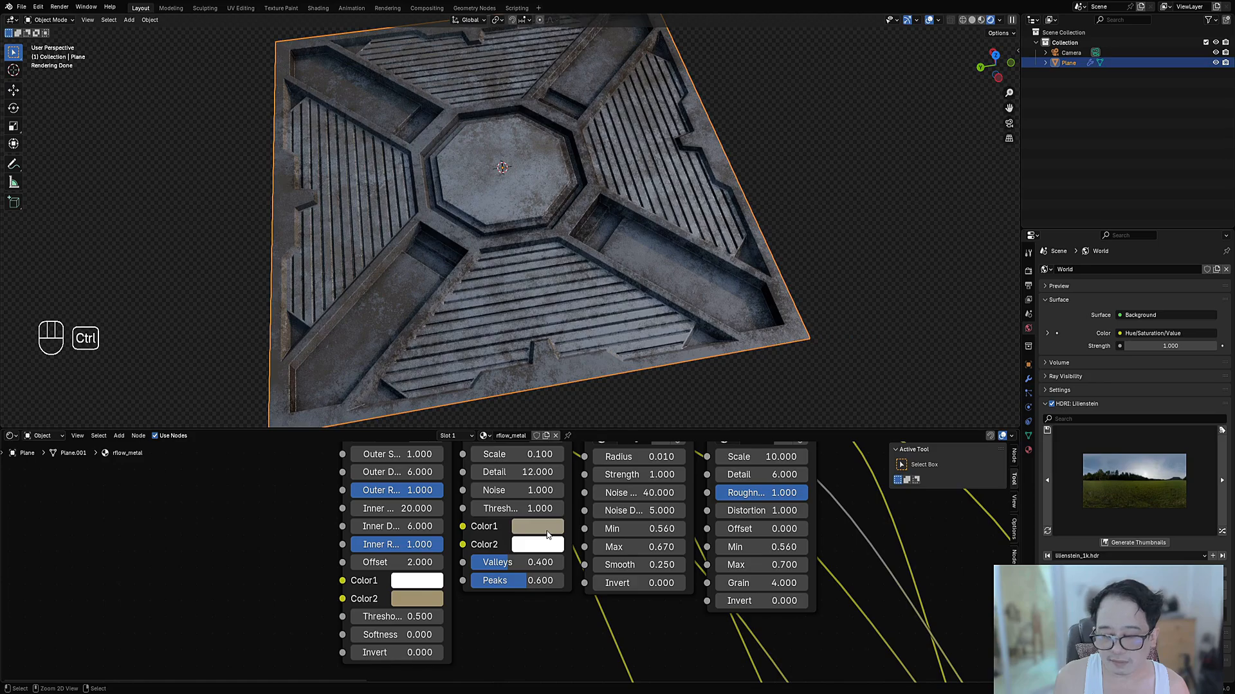
key(ctrl+c)
key(ctrl+v)
scroll(441, 499, down, 3)
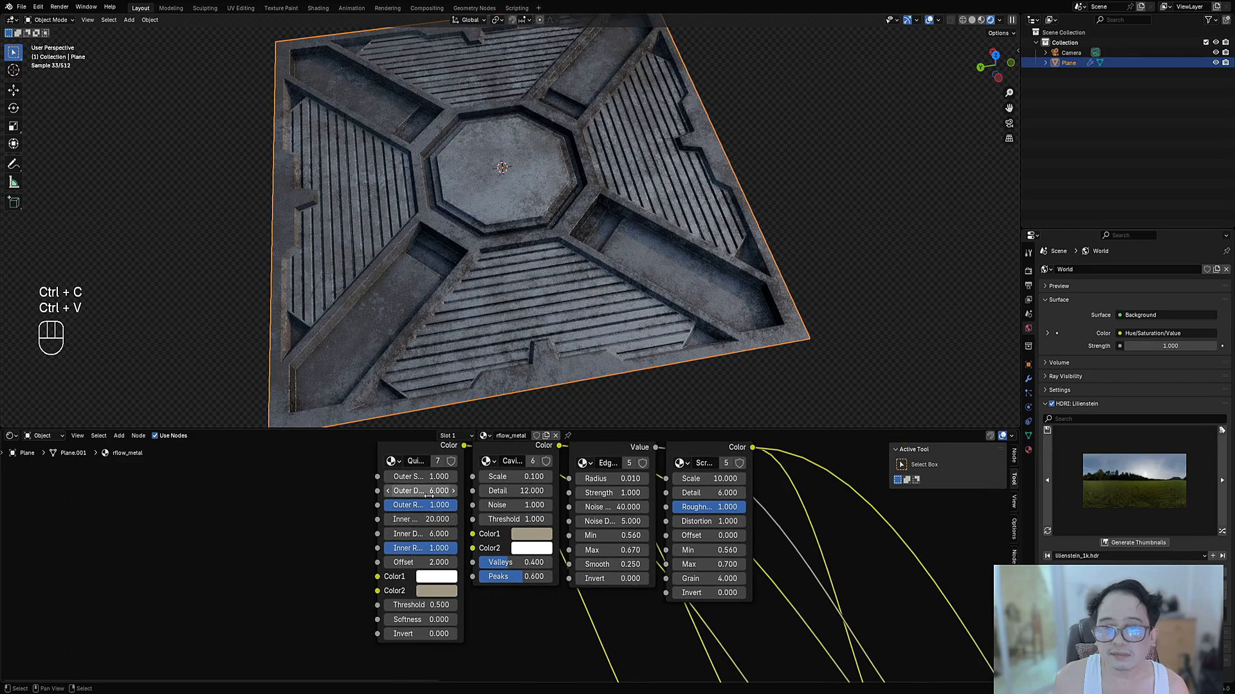
Step: Set Quick Dirt's Threshold to 0.49 and reduce its Color2 saturation to 0.277
middle_drag(430, 494, 525, 536)
scroll(505, 553, up, 2)
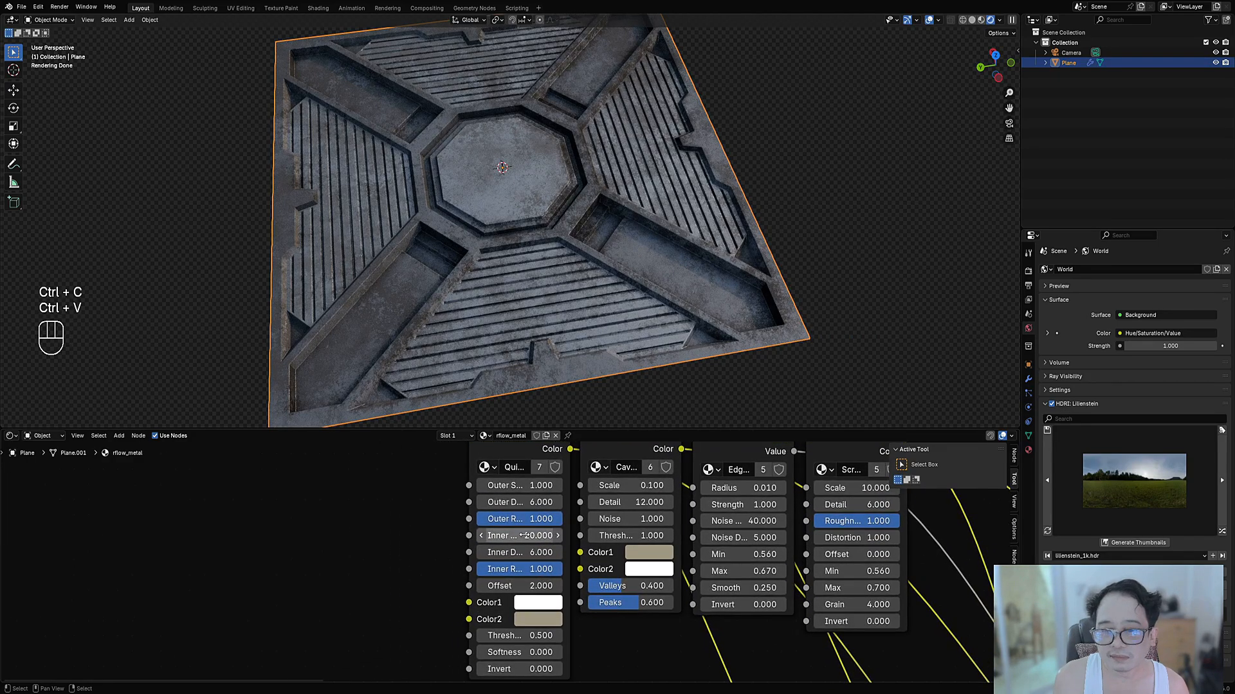
mouse_move(522, 635)
shift+mouse_down()
mouse_move(489, 635)
mouse_move(537, 635)
shift+mouse_up()
click(537, 620)
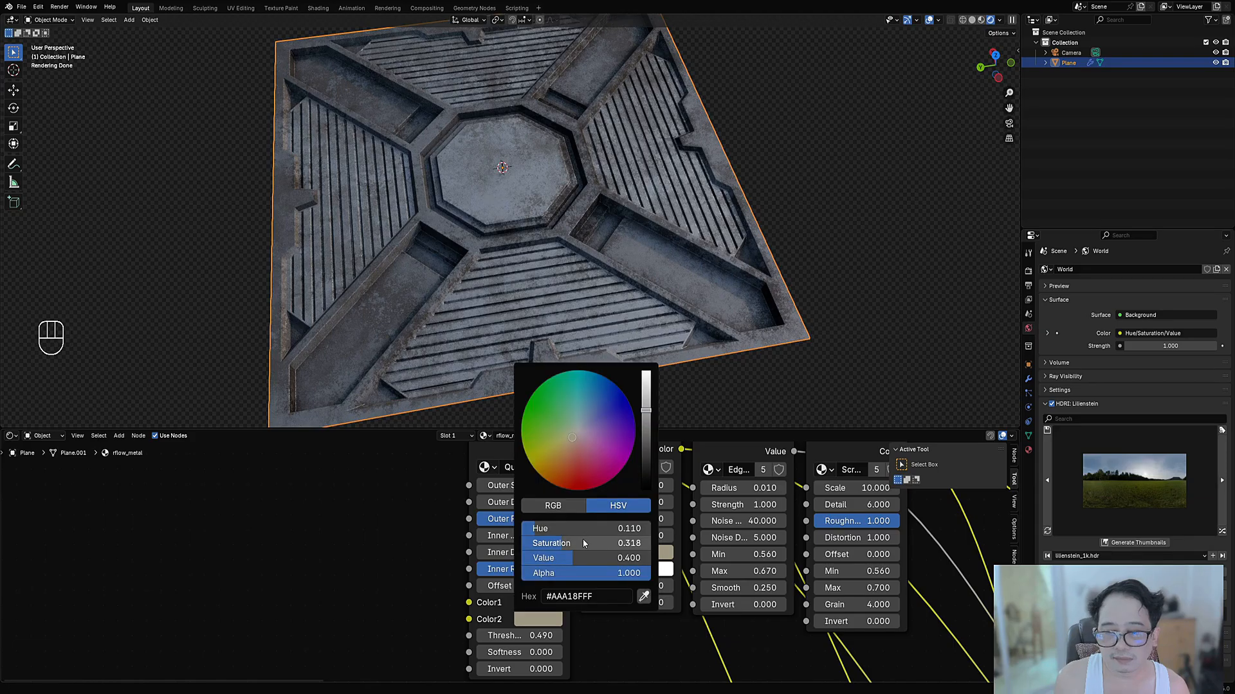
mouse_move(612, 544)
mouse_down()
mouse_move(602, 543)
mouse_move(613, 543)
mouse_up()
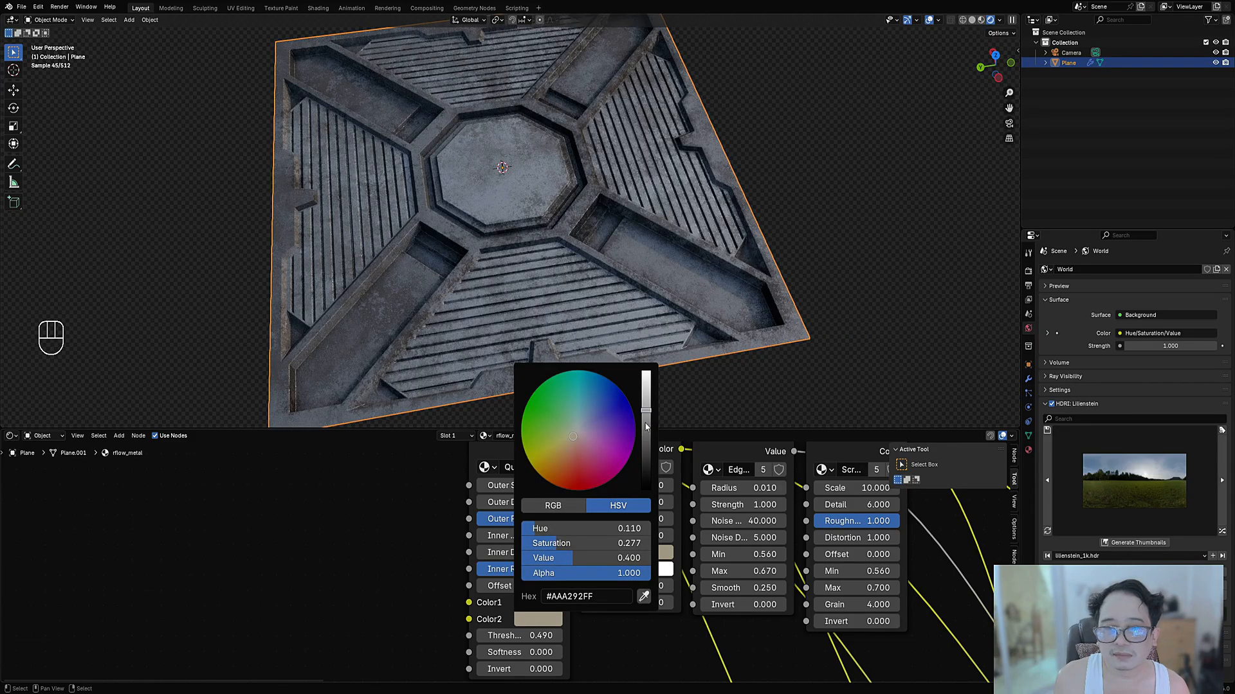
mouse_move(646, 419)
mouse_down()
mouse_move(645, 373)
mouse_move(645, 414)
mouse_up()
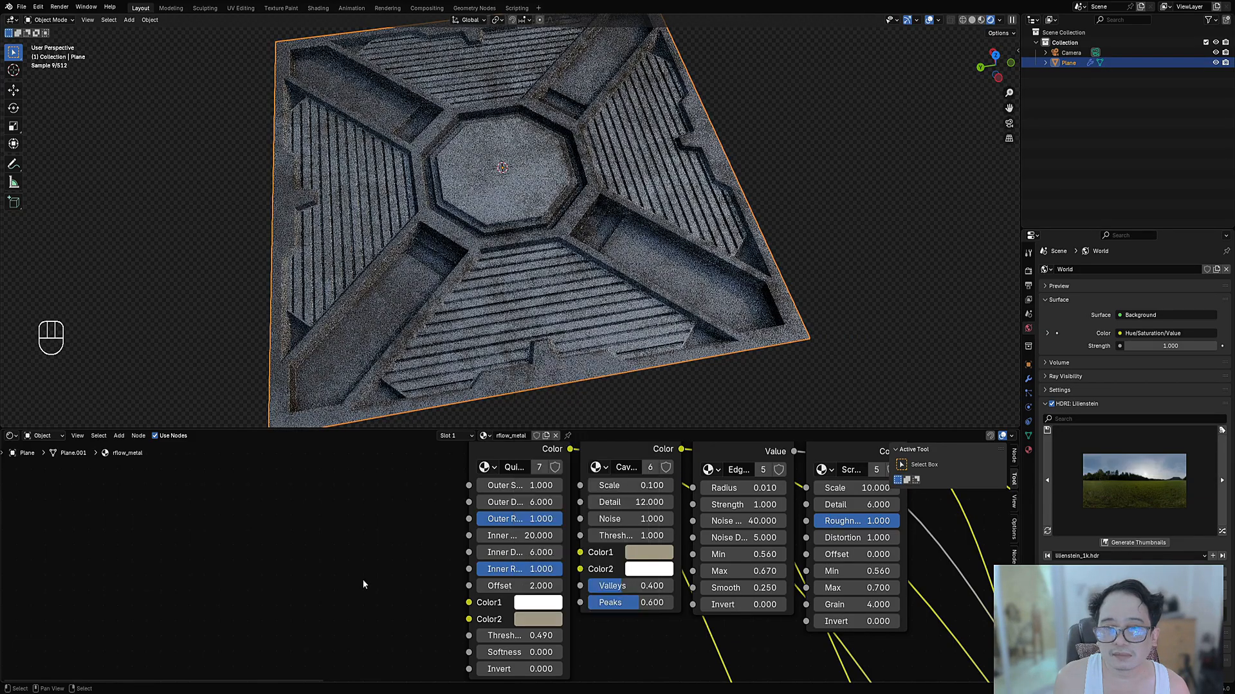
Step: Brighten the Cavity Mask's Color1 and hide the viewport overlays to inspect the panel's surface
click(663, 555)
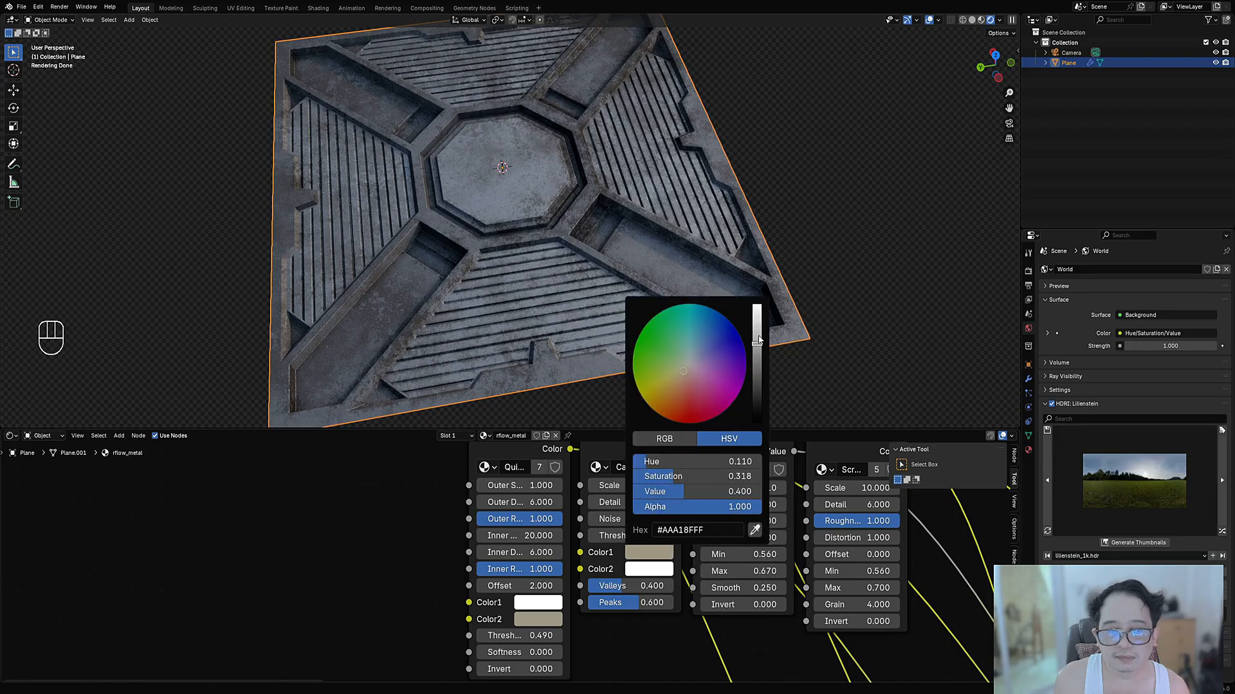
mouse_move(762, 348)
mouse_down()
mouse_move(761, 321)
mouse_move(761, 333)
mouse_up()
scroll(540, 233, down, 3)
middle_drag(712, 133, 663, 187)
key(shift+alt+z)
middle_drag(581, 283, 617, 347)
scroll(615, 295, up, 5)
scroll(609, 230, down, 3)
Step: Make Quick Dirt's Color2 greyer and copy that color to the Cavity Mask's Color1
click(550, 630)
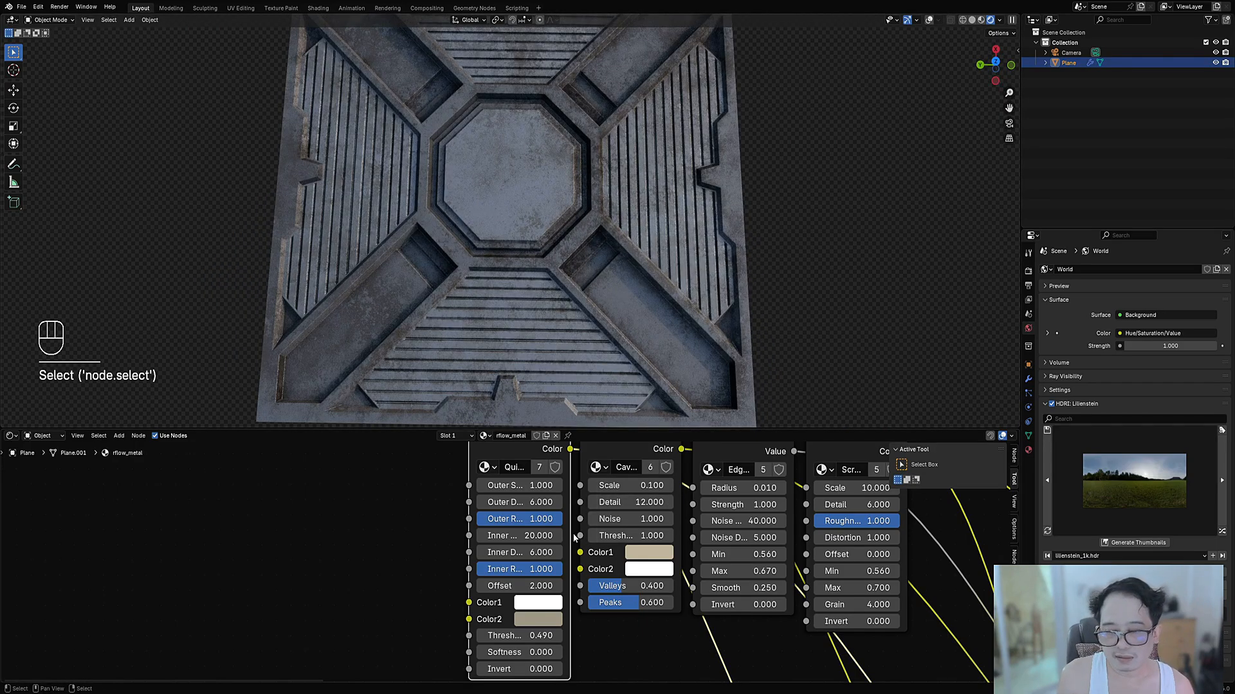
click(542, 623)
drag(592, 544, 582, 543)
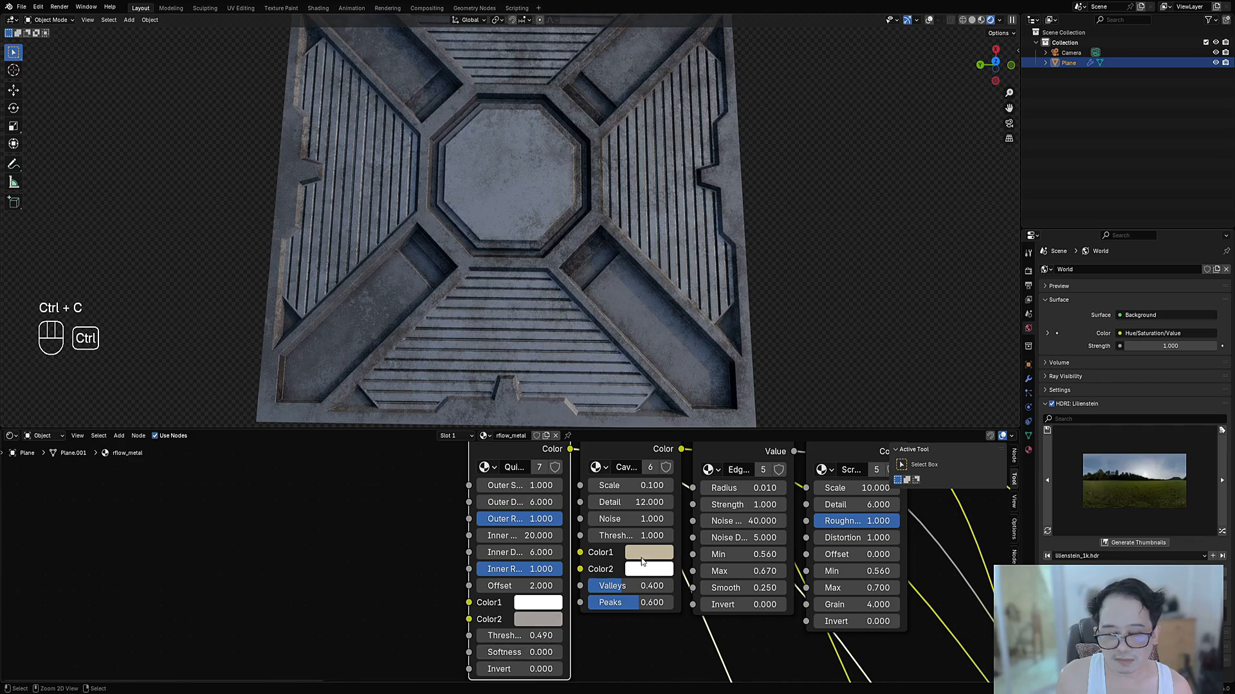
key(ctrl+v)
scroll(608, 232, down, 2)
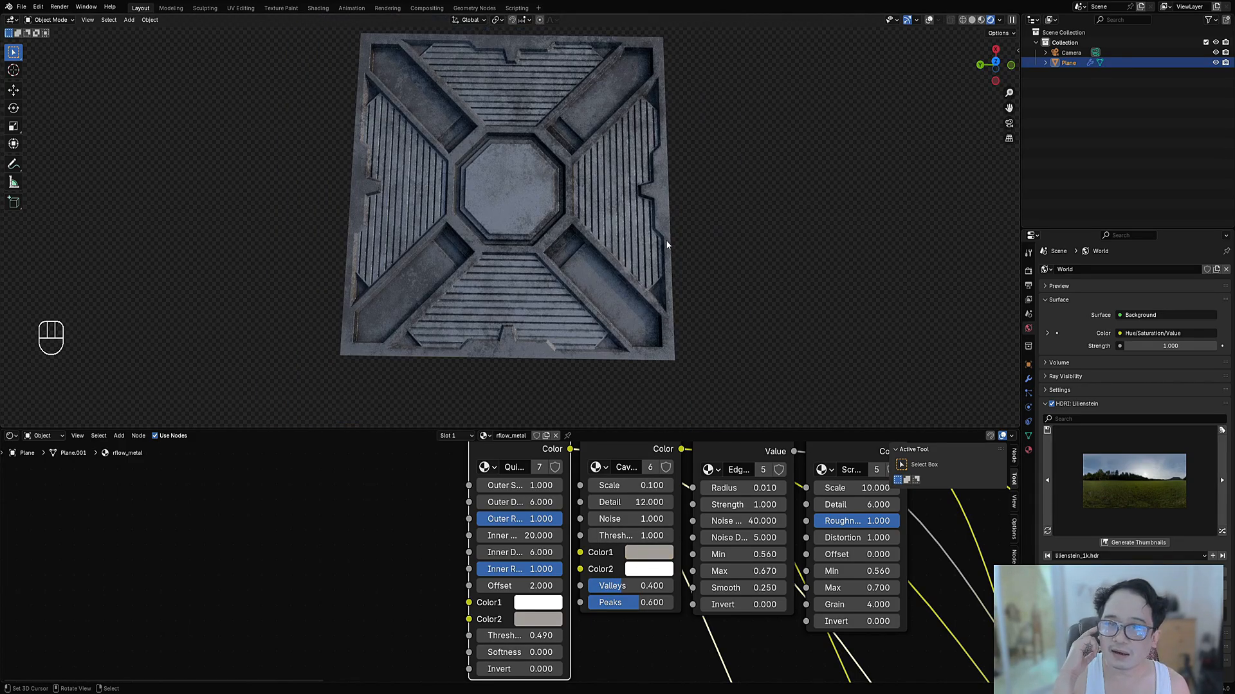
Step: Show the panel in solid shading in an enlarged 3D viewport and save the file
middle_drag(665, 243, 683, 180)
mouse_move(676, 222)
middle_down()
mouse_move(666, 252)
mouse_move(605, 215)
mouse_move(699, 206)
middle_up()
scroll(550, 202, up, 2)
key(z)
click(612, 204)
scroll(600, 210, up, 3)
key(ctrl+space)
key(ctrl+s)
Step: Add a Creative Flow Micro Bevel of 0.001 with 2 segments to the panel and toggle its Harden Normals option
scroll(548, 265, up, 5)
scroll(566, 225, down, 2)
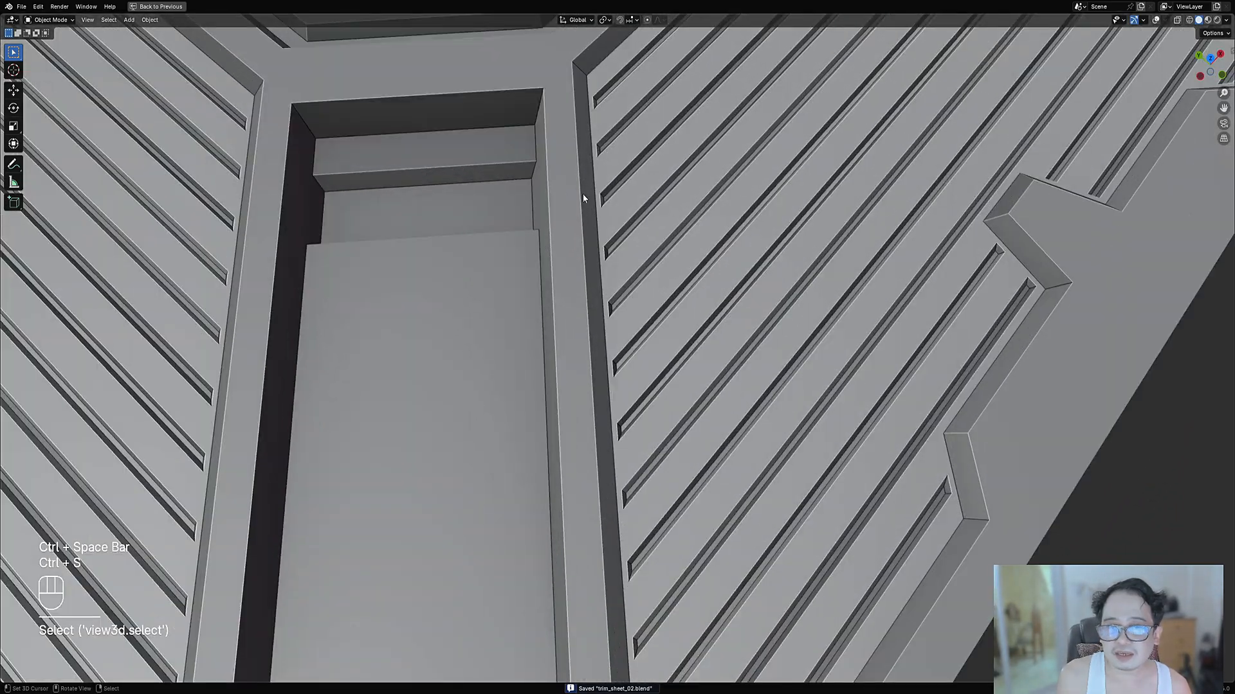
middle_drag(582, 108, 655, 264)
scroll(655, 264, up, 3)
scroll(655, 257, down, 3)
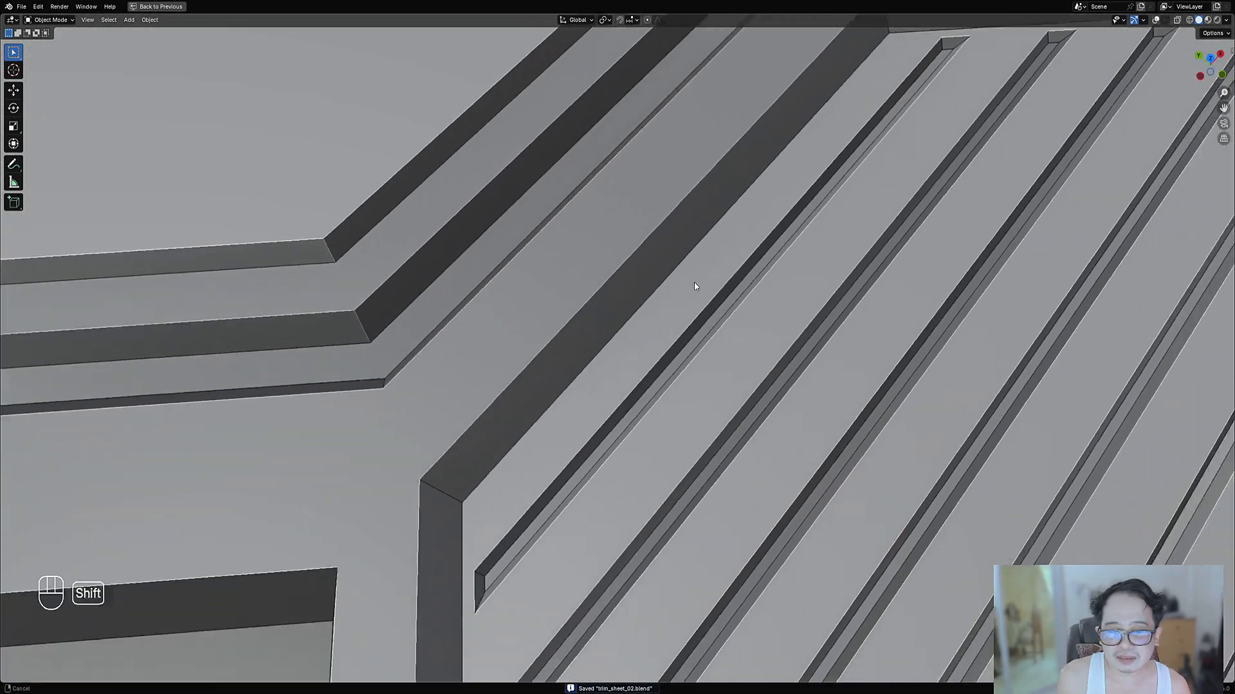
key(ctrl+shift+x)
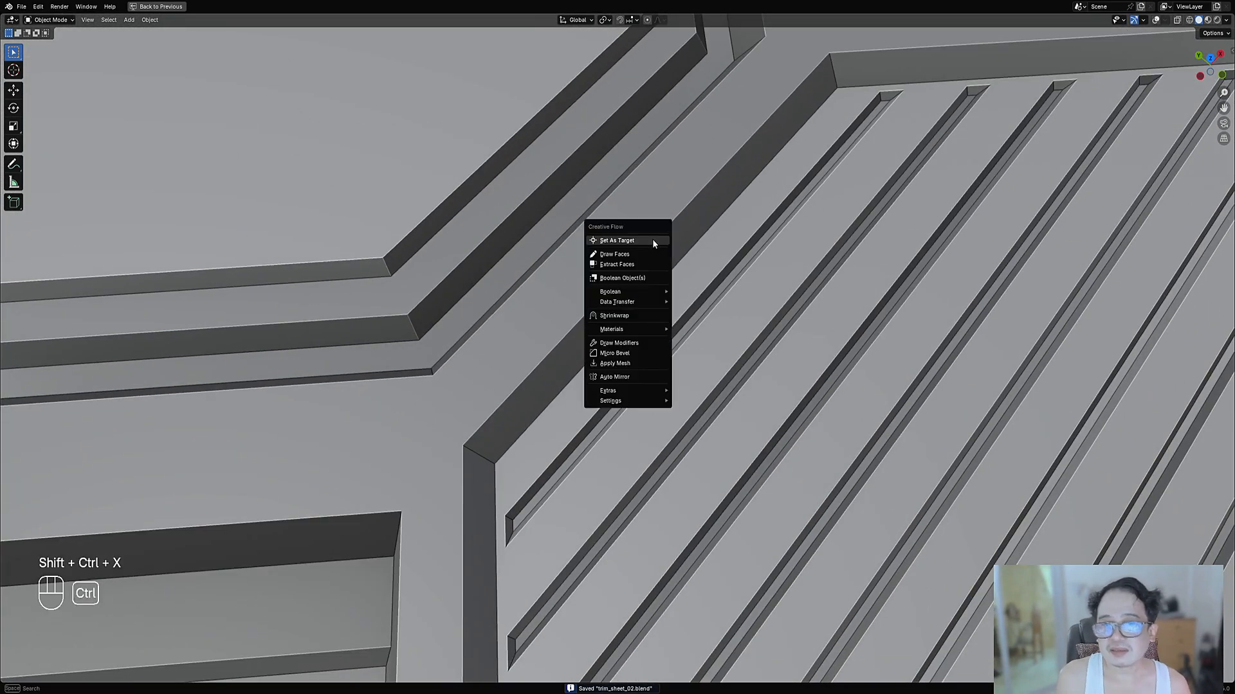
click(627, 353)
ctrl+scroll(724, 374, up, 1)
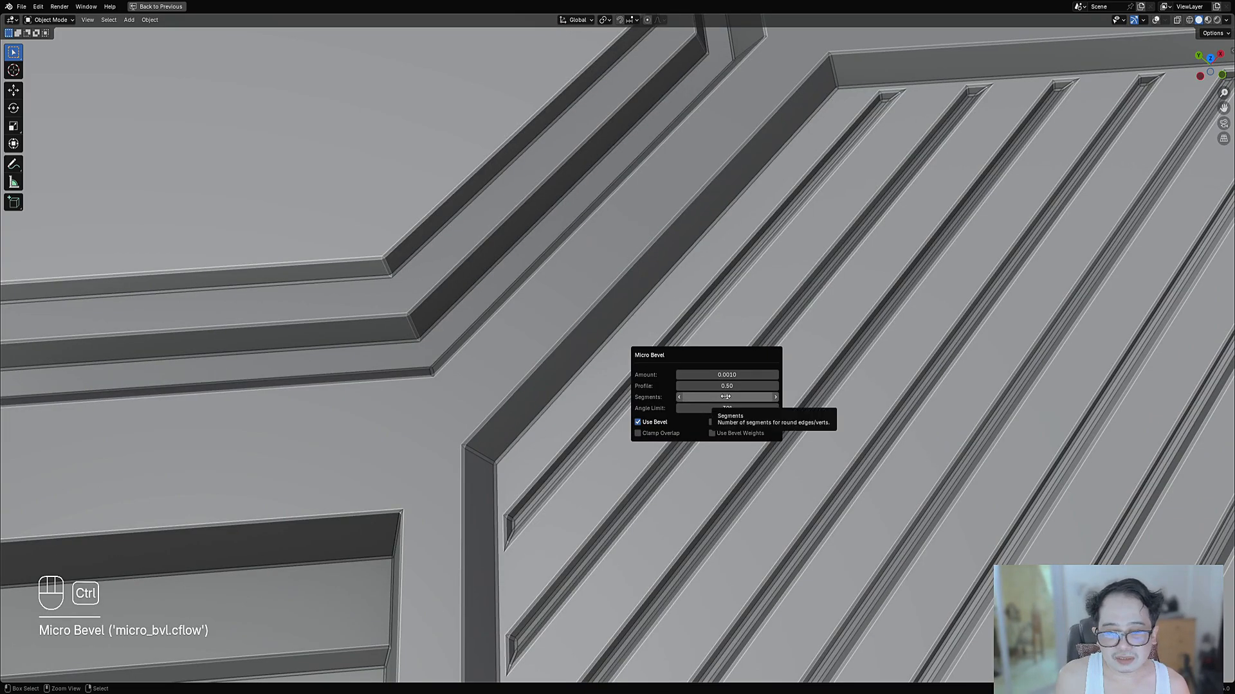
ctrl+scroll(725, 396, up, 1)
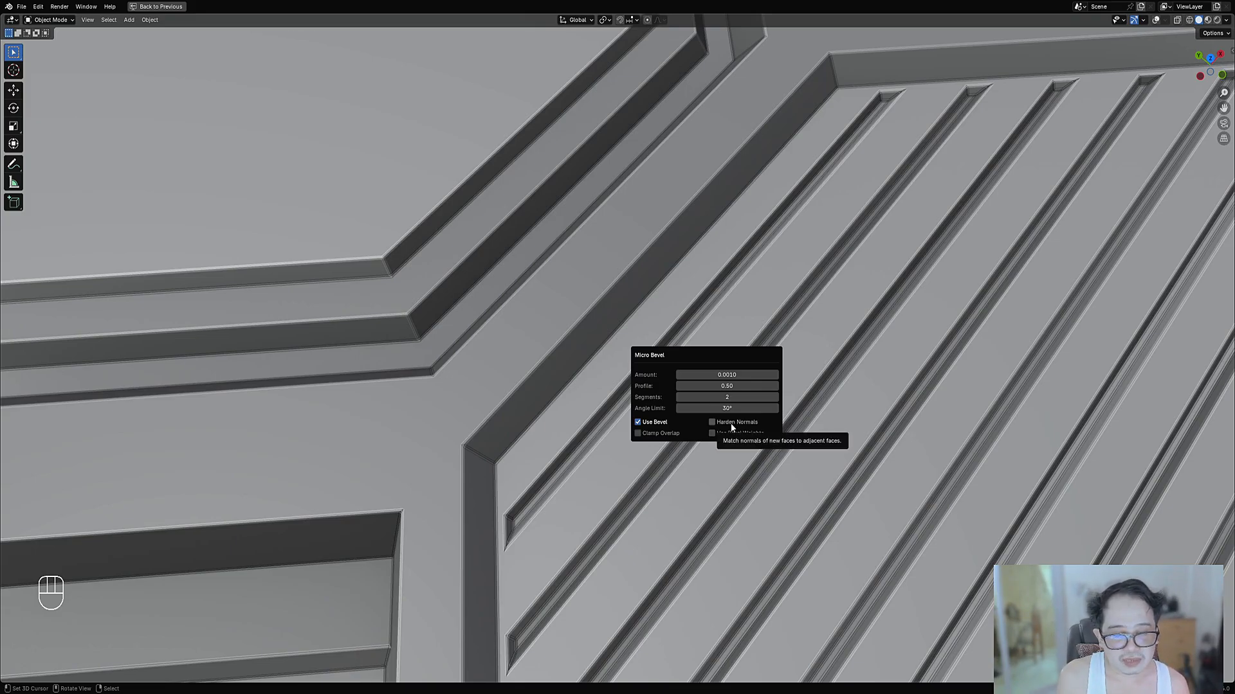
click(731, 424)
Step: Return to the regular editor layout with the panel seen straight from above and save the file
scroll(432, 295, down, 12)
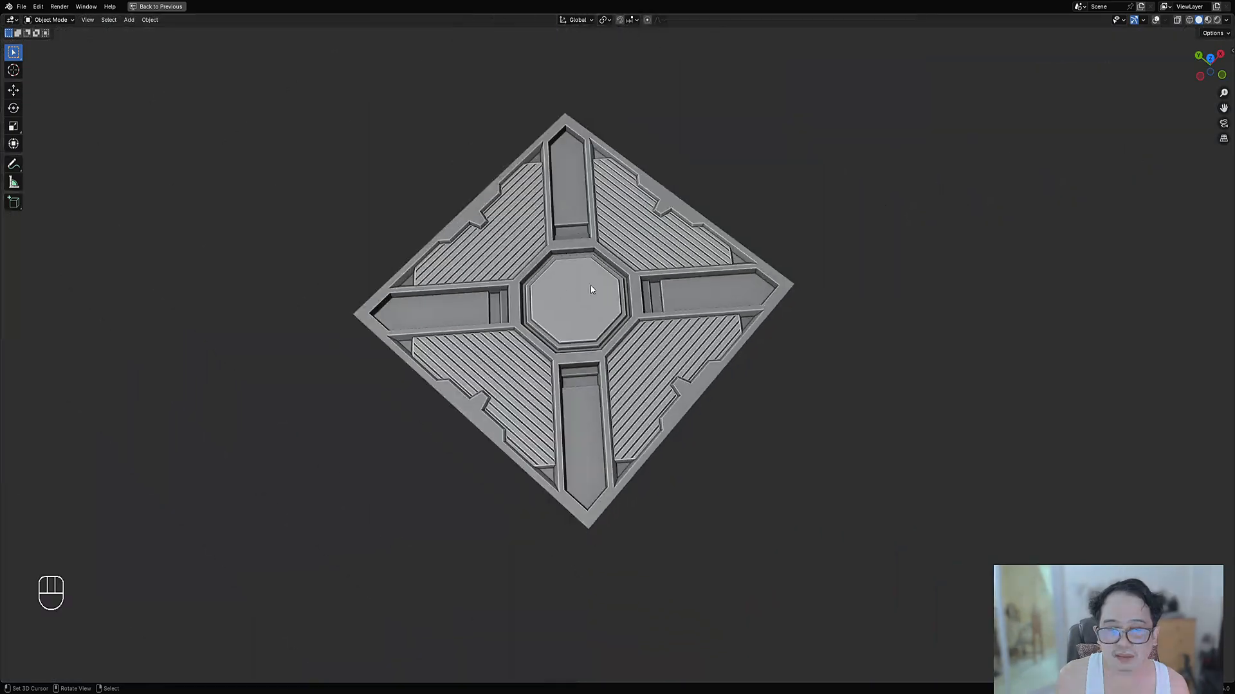
alt+middle_drag(590, 286, 626, 313)
scroll(627, 315, up, 5)
key(ctrl+space)
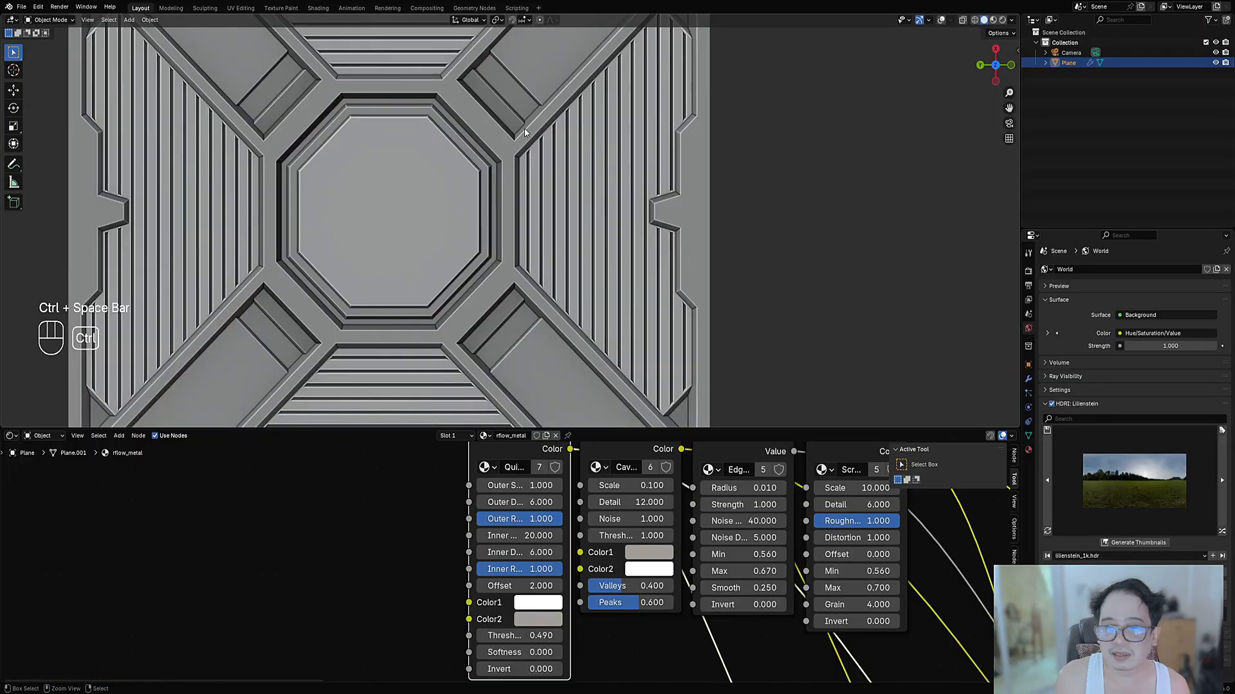
key(ctrl+s)
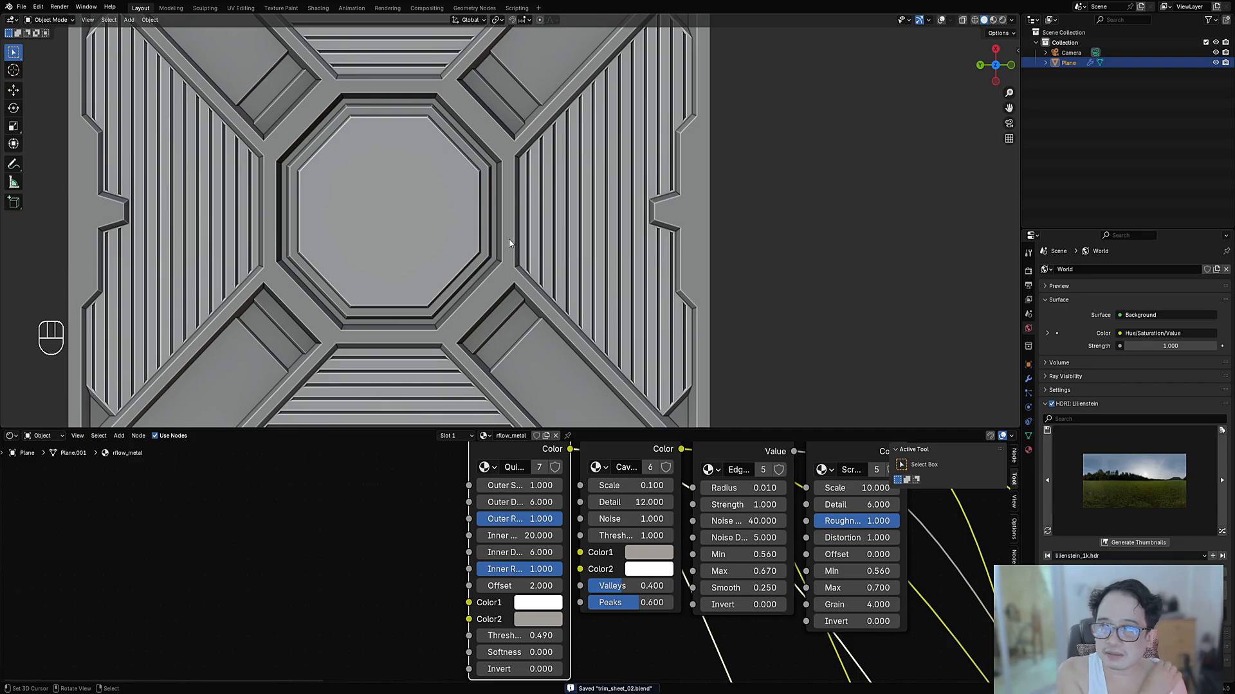
Step: Replace the shader node editor below the viewport with an Image Editor and save the file
scroll(508, 240, down, 3)
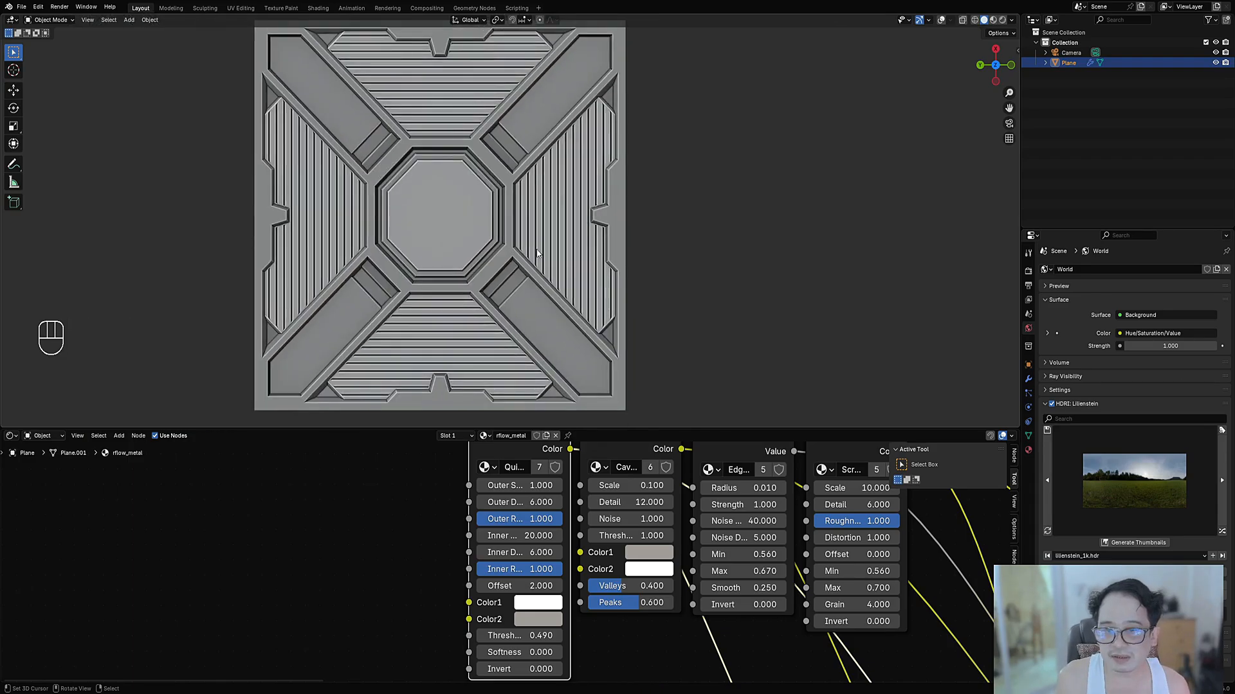
shift+middle_drag(508, 241, 675, 270)
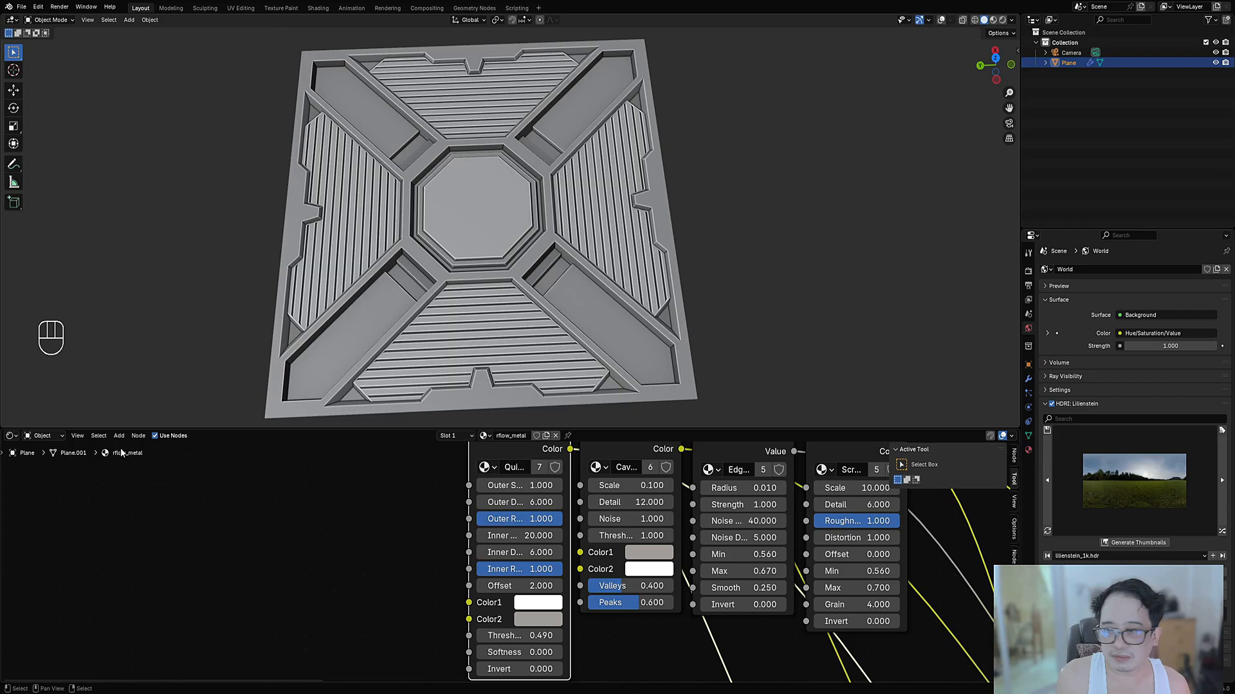
click(11, 436)
click(38, 477)
scroll(557, 541, up, 4)
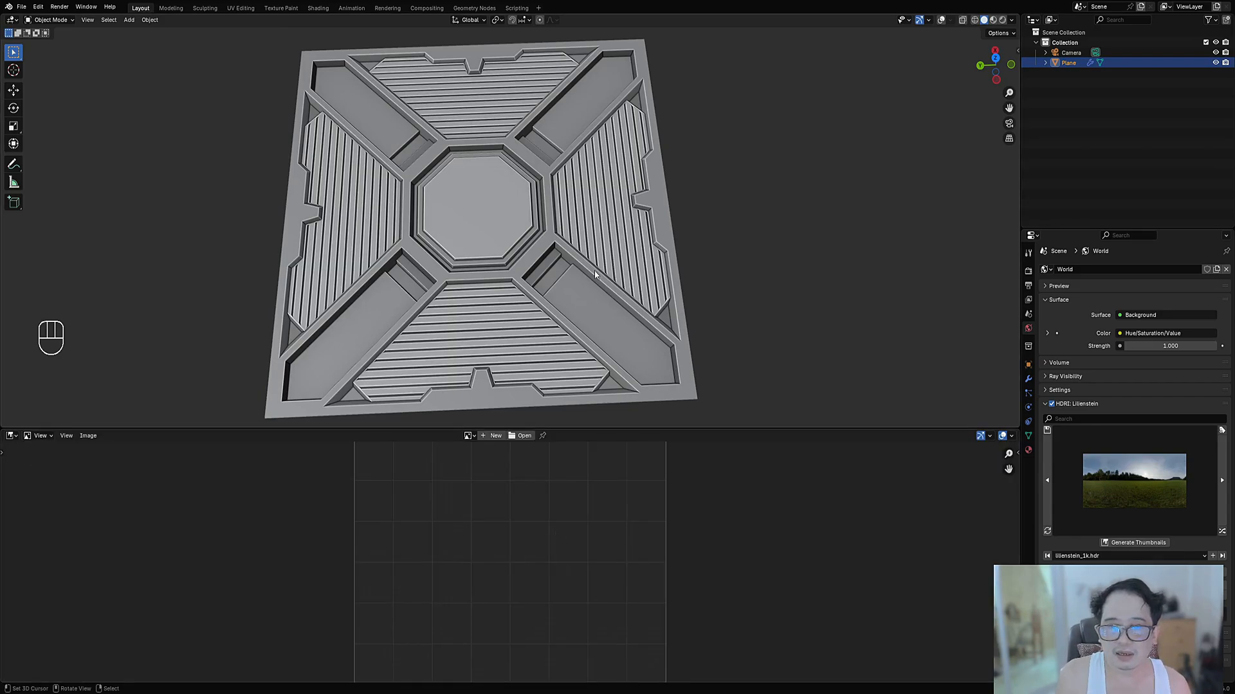
click(594, 271)
key(ctrl+s)
Step: Set Plane as the bake origin in the baking settings and enable Bake To Last Images
key(n)
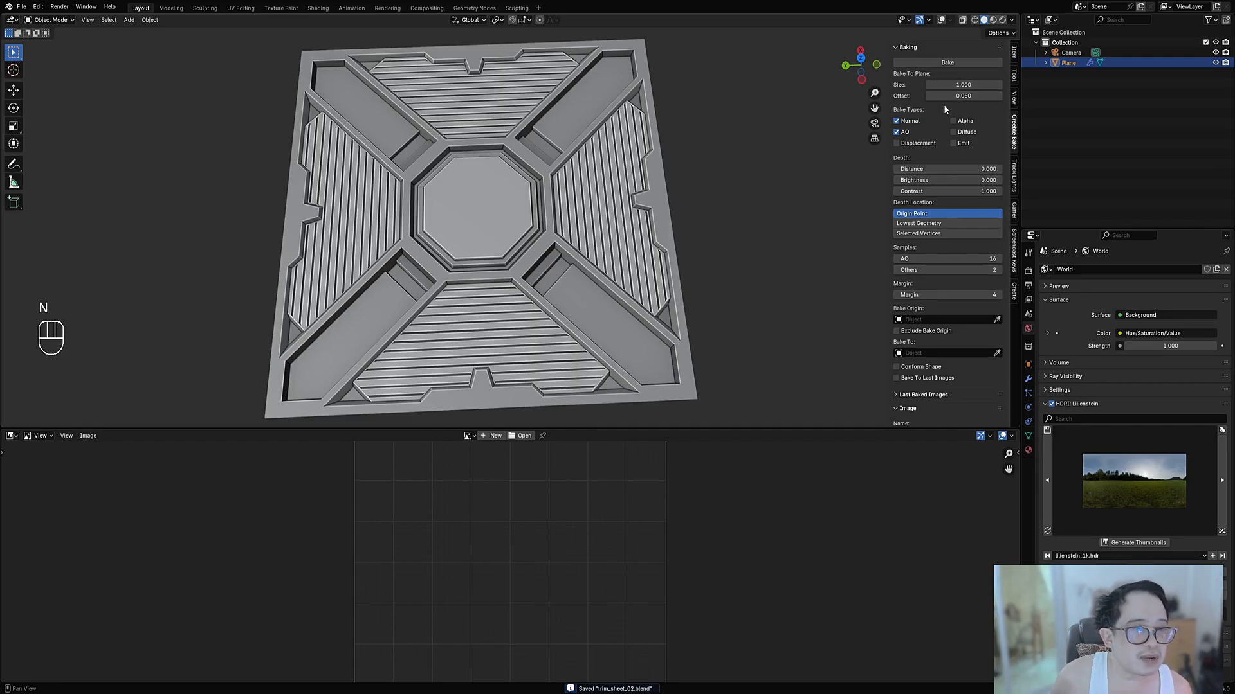
scroll(933, 193, down, 4)
click(939, 197)
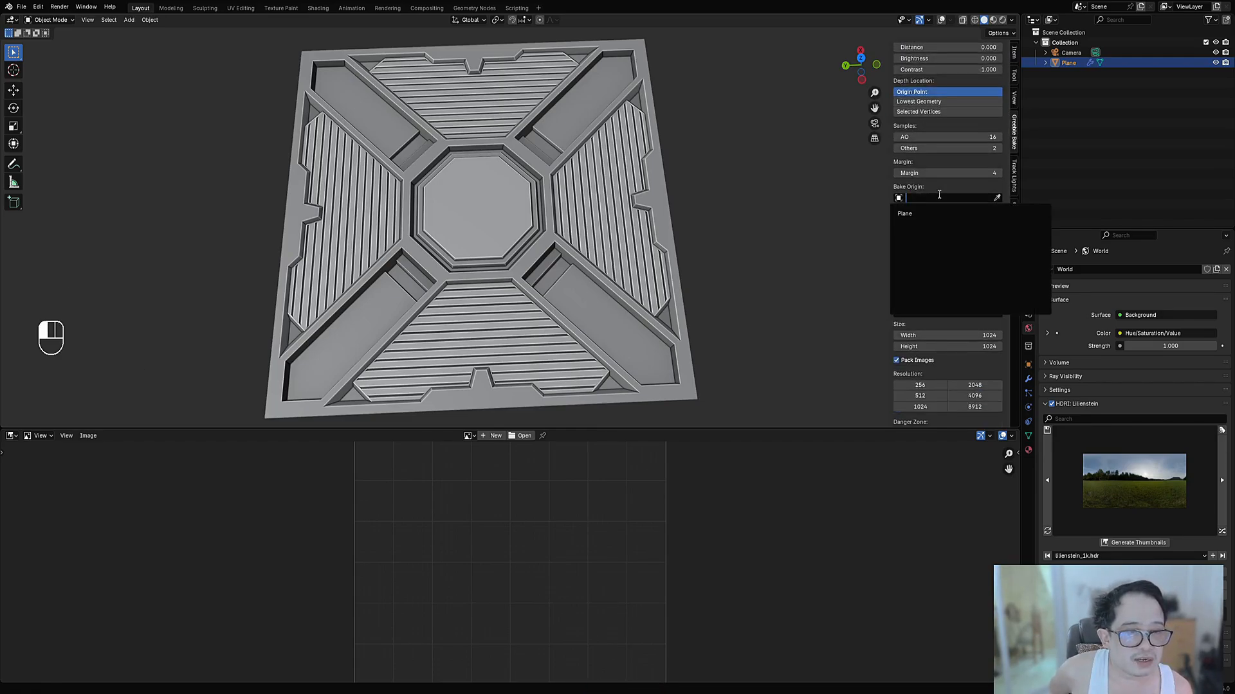
click(926, 217)
mouse_move(759, 238)
middle_down()
mouse_move(708, 245)
mouse_move(739, 248)
middle_up()
scroll(926, 270, up, 4)
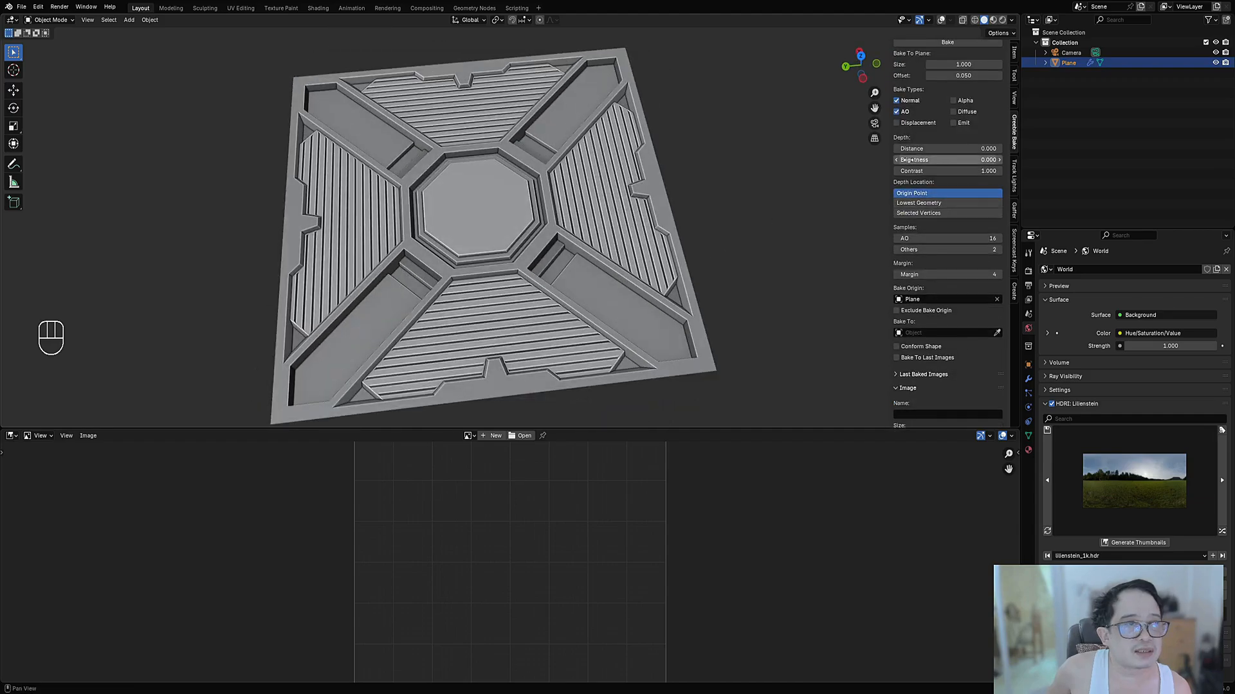
scroll(924, 286, down, 4)
click(920, 256)
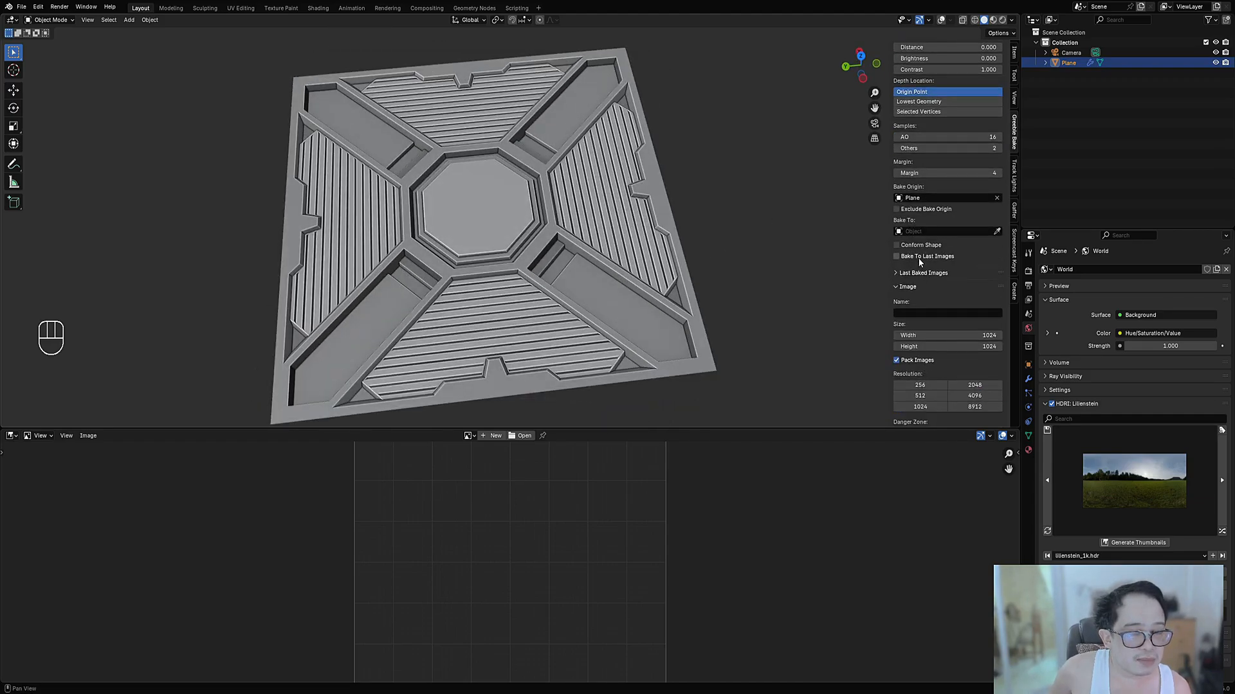
scroll(925, 358, down, 1)
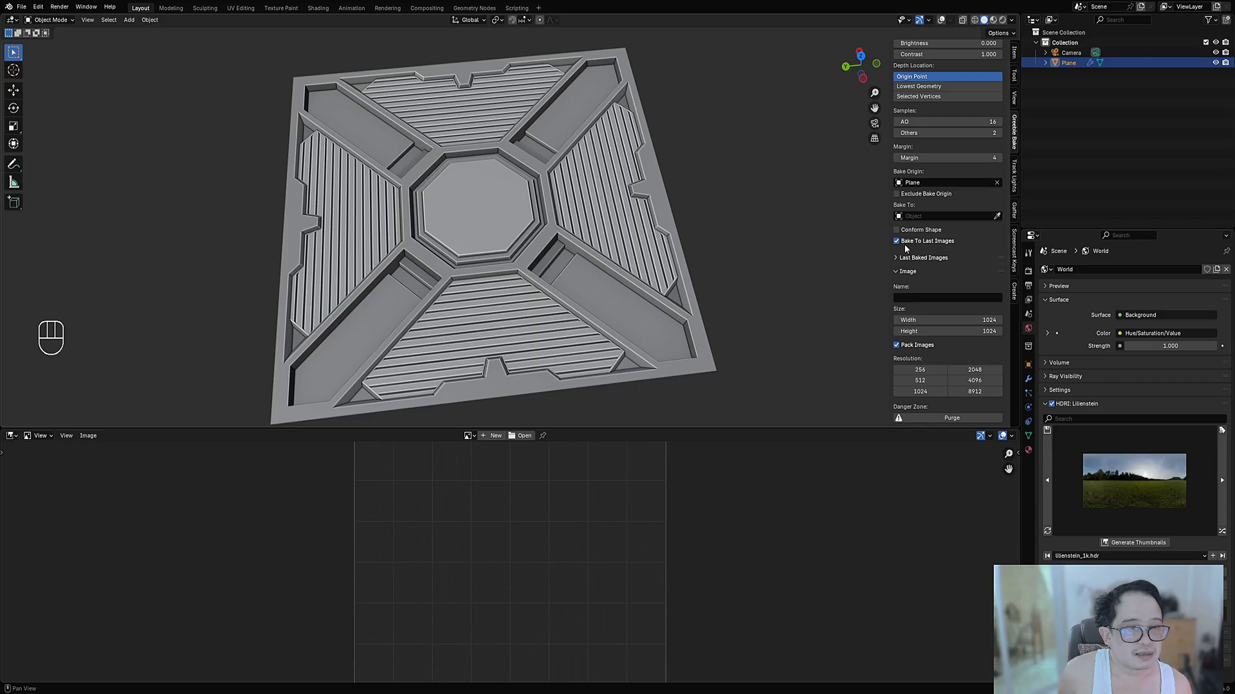
Step: Enable the Displacement and Diffuse bake types in addition to Normal and AO
scroll(914, 204, up, 3)
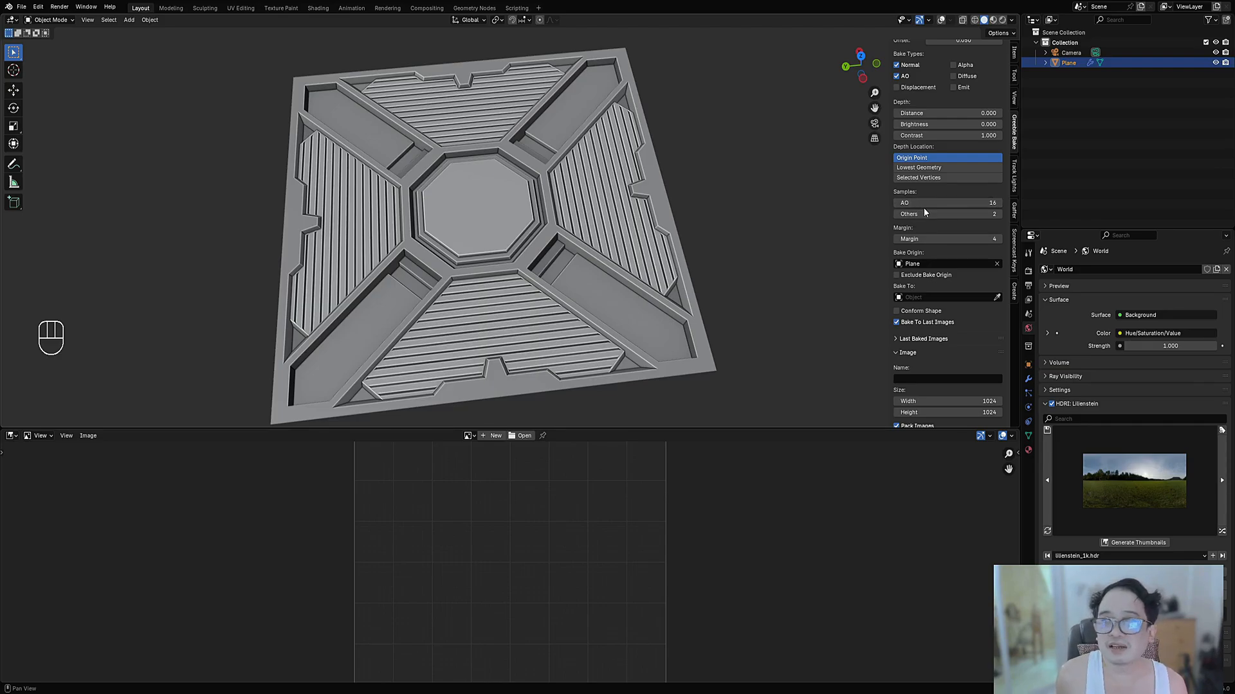
click(924, 212)
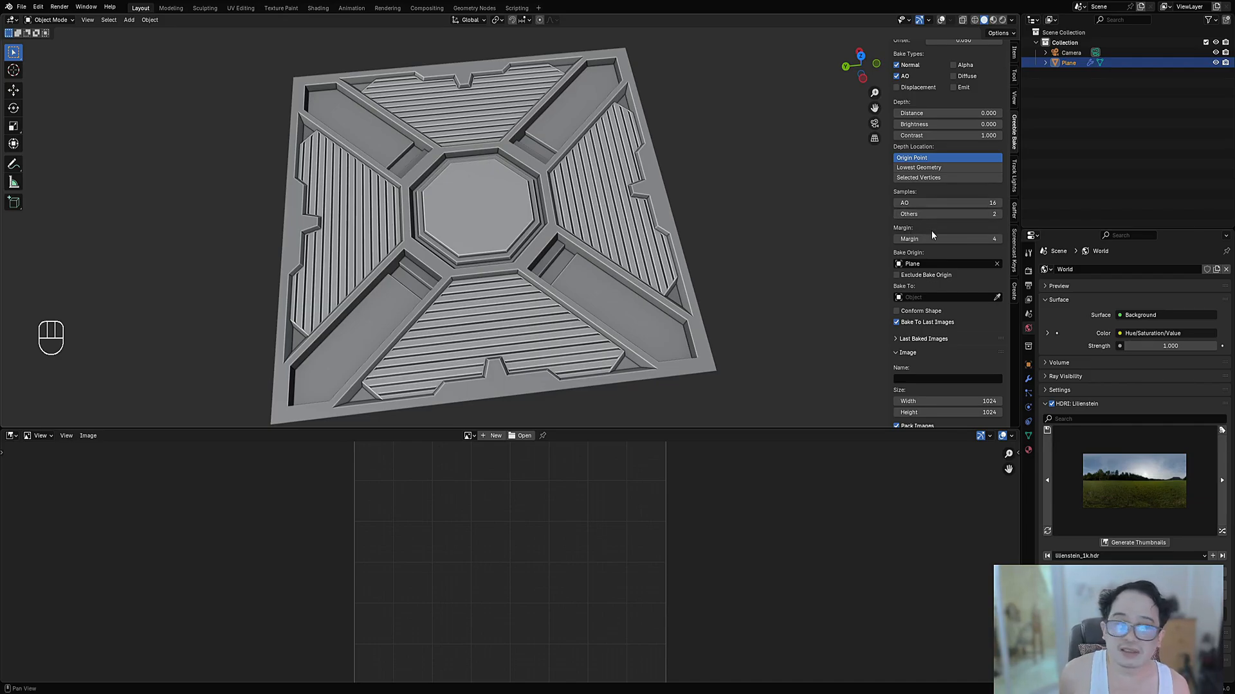
scroll(931, 234, up, 2)
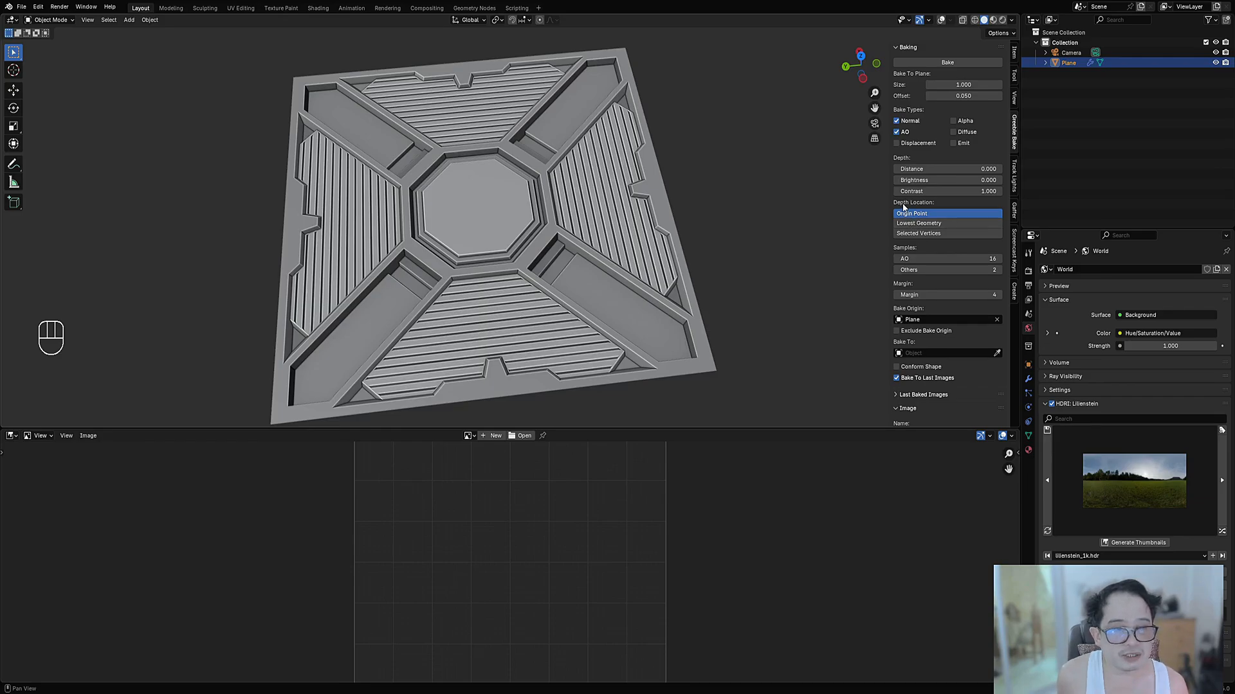
click(916, 143)
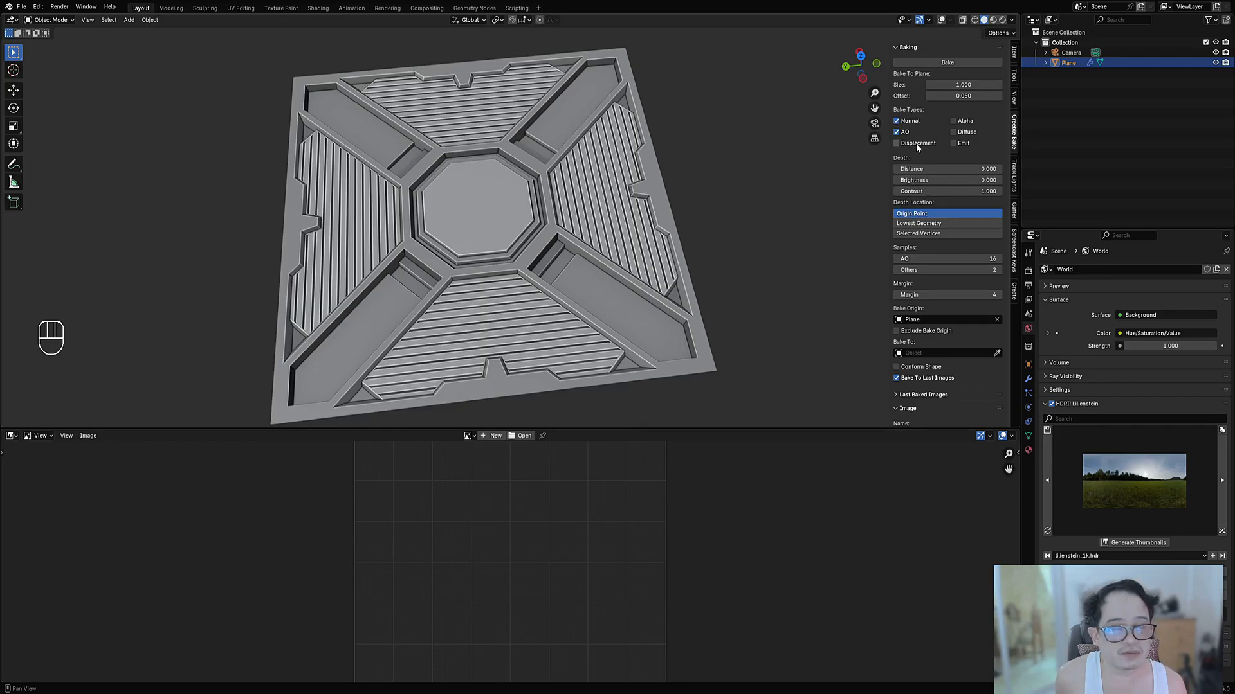
click(953, 132)
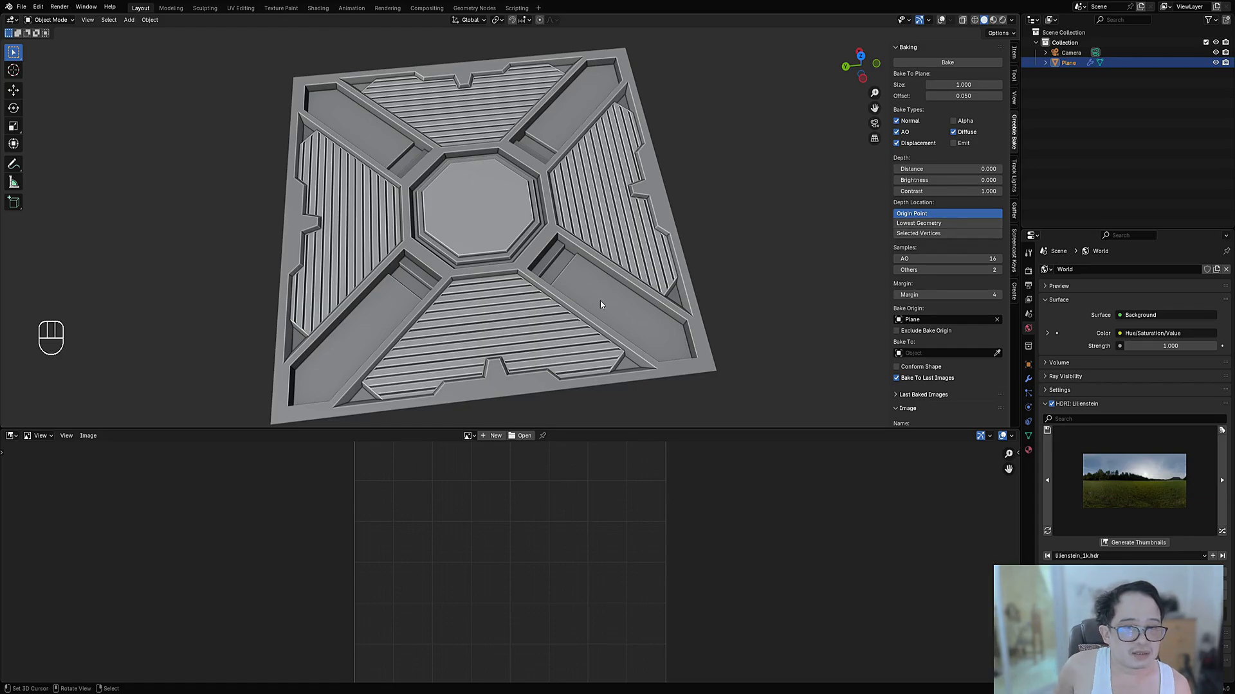
Step: Save the file and view the panel in left orthographic close to its origin with the viewport overlays shown
mouse_move(600, 300)
middle_down()
mouse_move(594, 239)
mouse_move(569, 192)
mouse_move(590, 258)
mouse_move(610, 215)
middle_up()
key(ctrl+s)
key(shift+alt+z)
scroll(591, 260, up, 9)
scroll(573, 260, up, 1)
Step: Annotate the panel's origin point with a circle and a downward arrow, erasing each mark again
key(d)
mouse_move(502, 266)
mouse_down()
mouse_move(492, 329)
mouse_move(494, 242)
mouse_up()
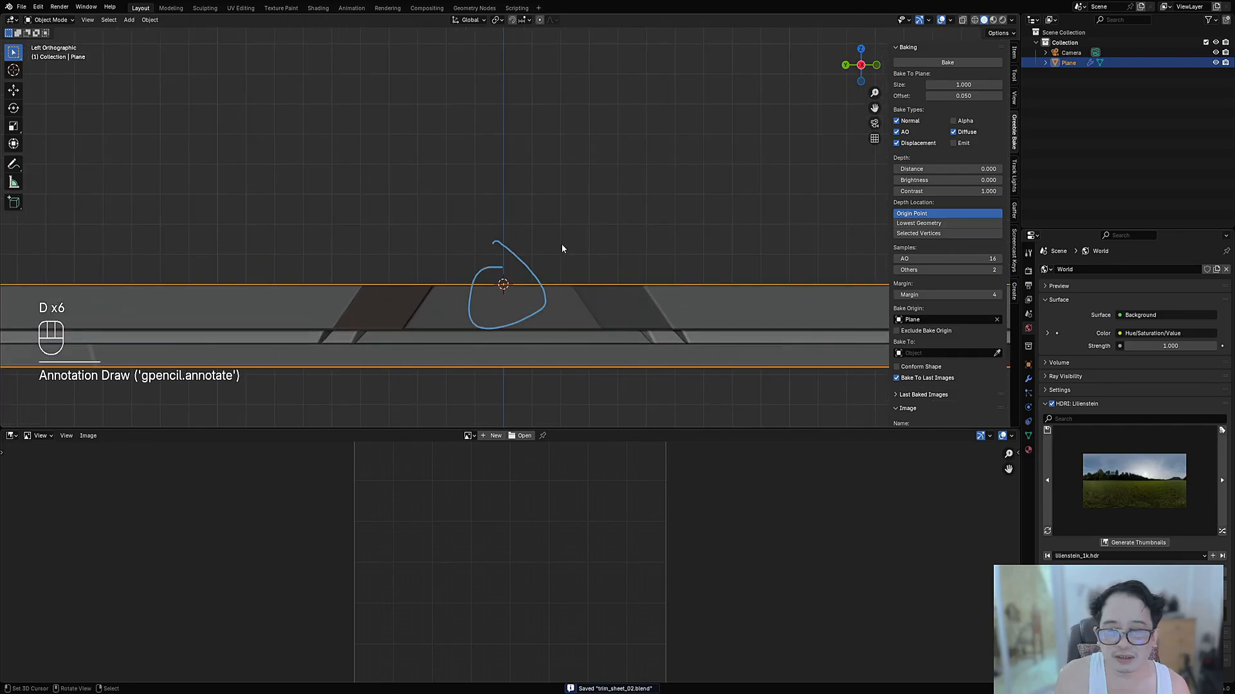
mouse_move(561, 243)
right_down()
mouse_move(579, 303)
mouse_move(592, 301)
right_up()
key(d)
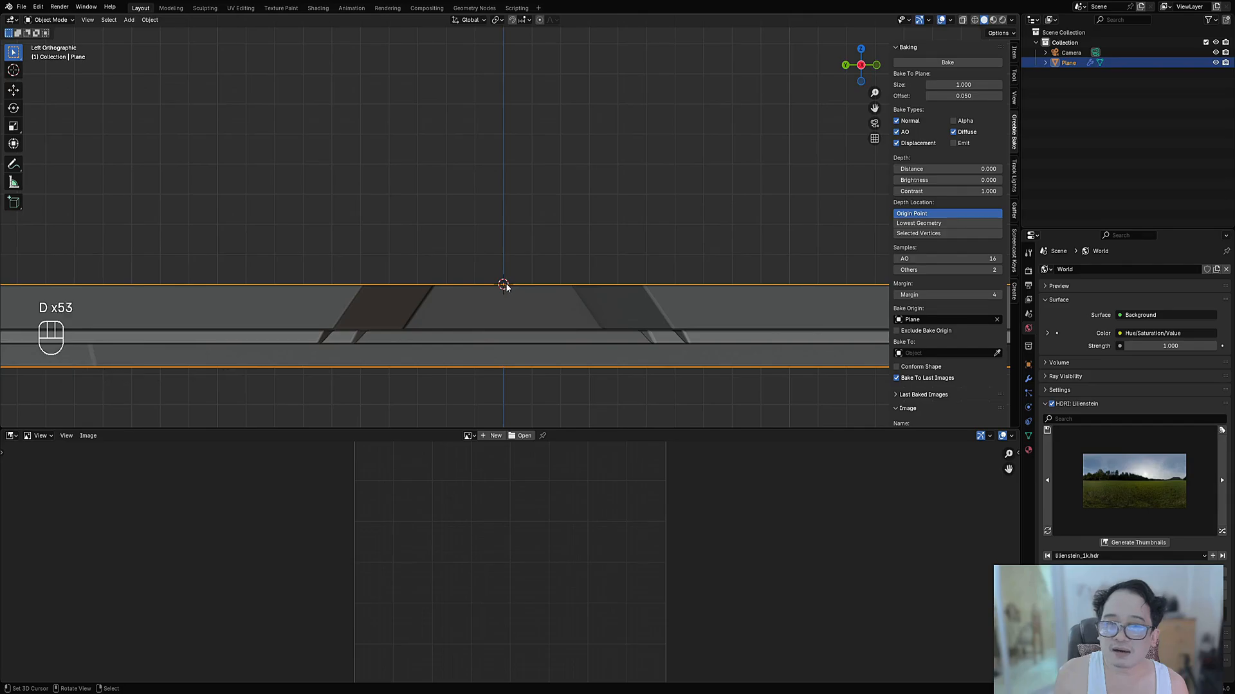
mouse_move(504, 275)
mouse_down()
mouse_move(505, 248)
mouse_move(503, 287)
mouse_move(467, 254)
mouse_move(536, 258)
mouse_up()
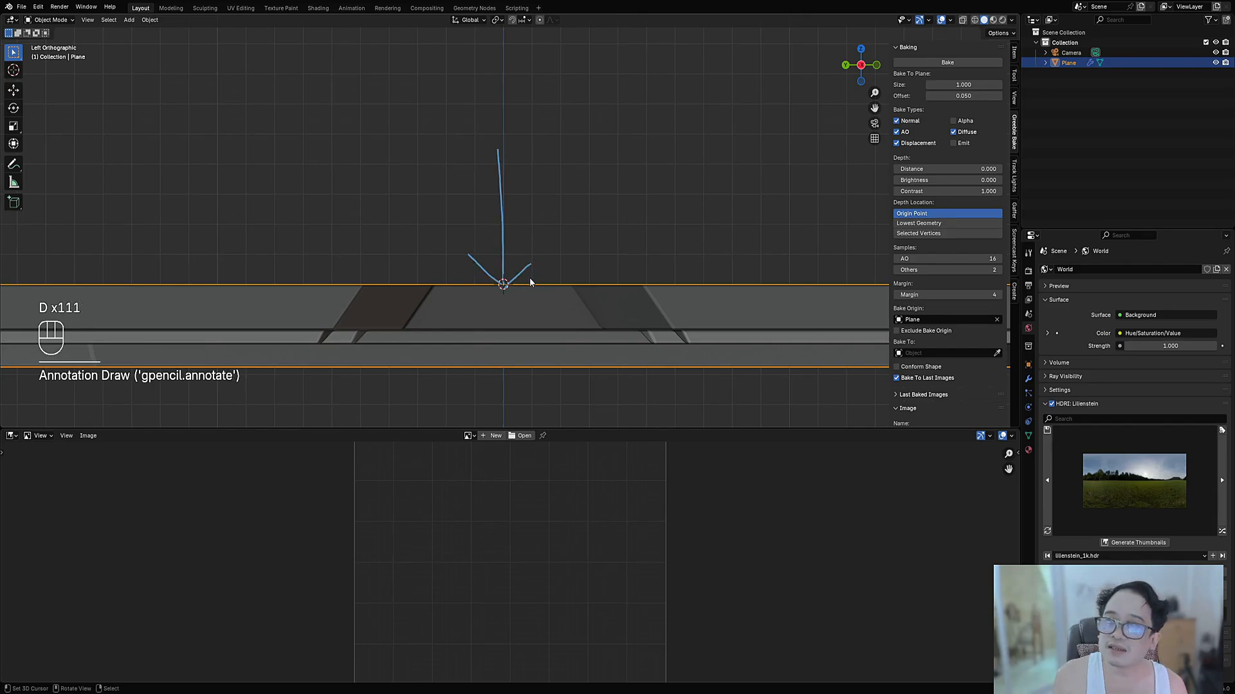
right_drag(558, 279, 463, 161)
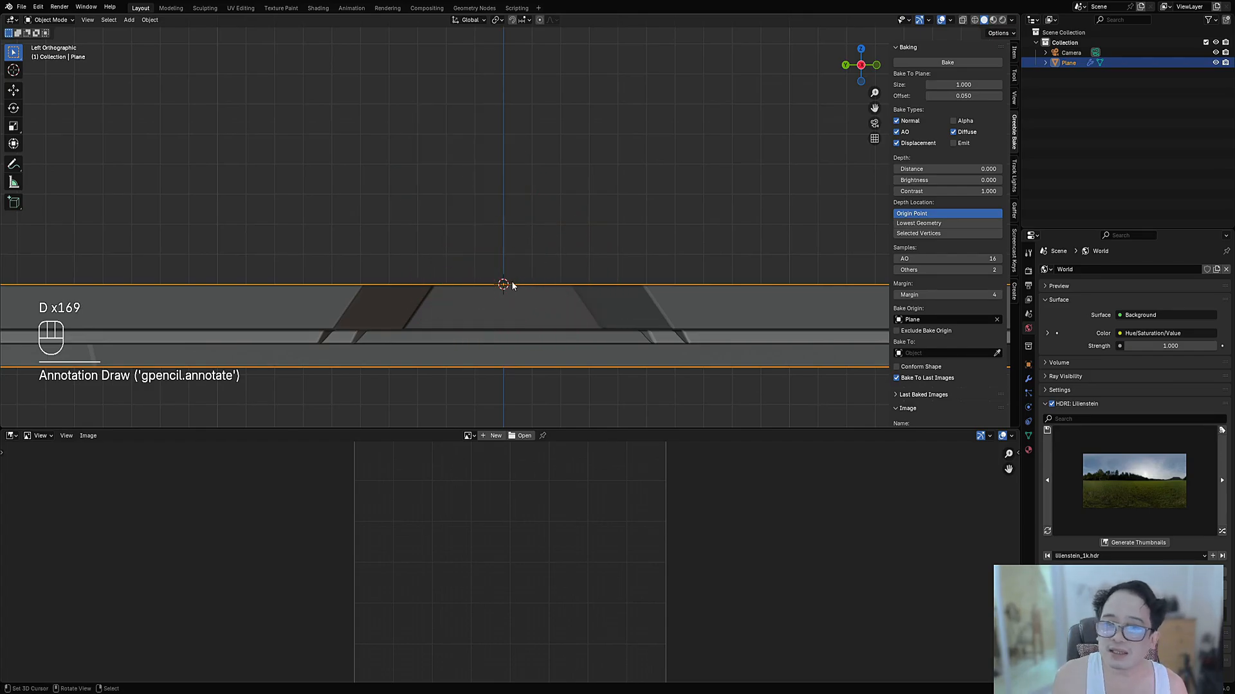
Step: Annotate the panel's lowest underside and the upward depth direction from it, and erase the marks
scroll(578, 300, down, 2)
scroll(578, 301, down, 1)
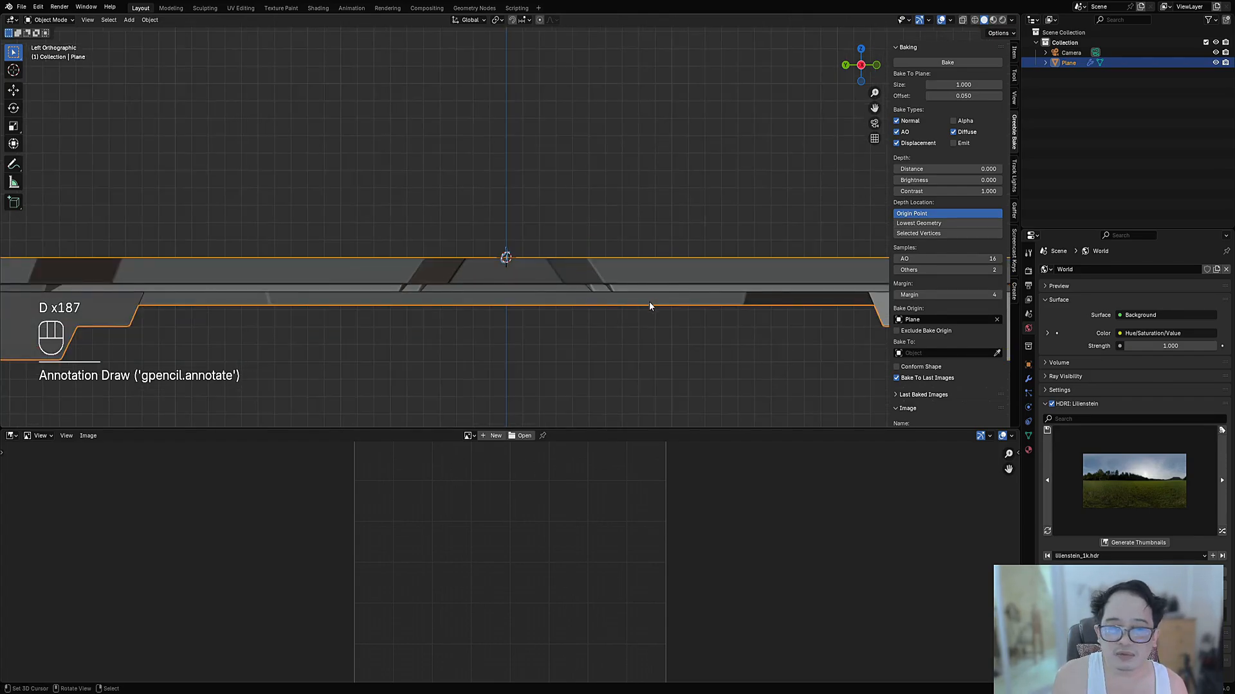
scroll(545, 303, down, 3)
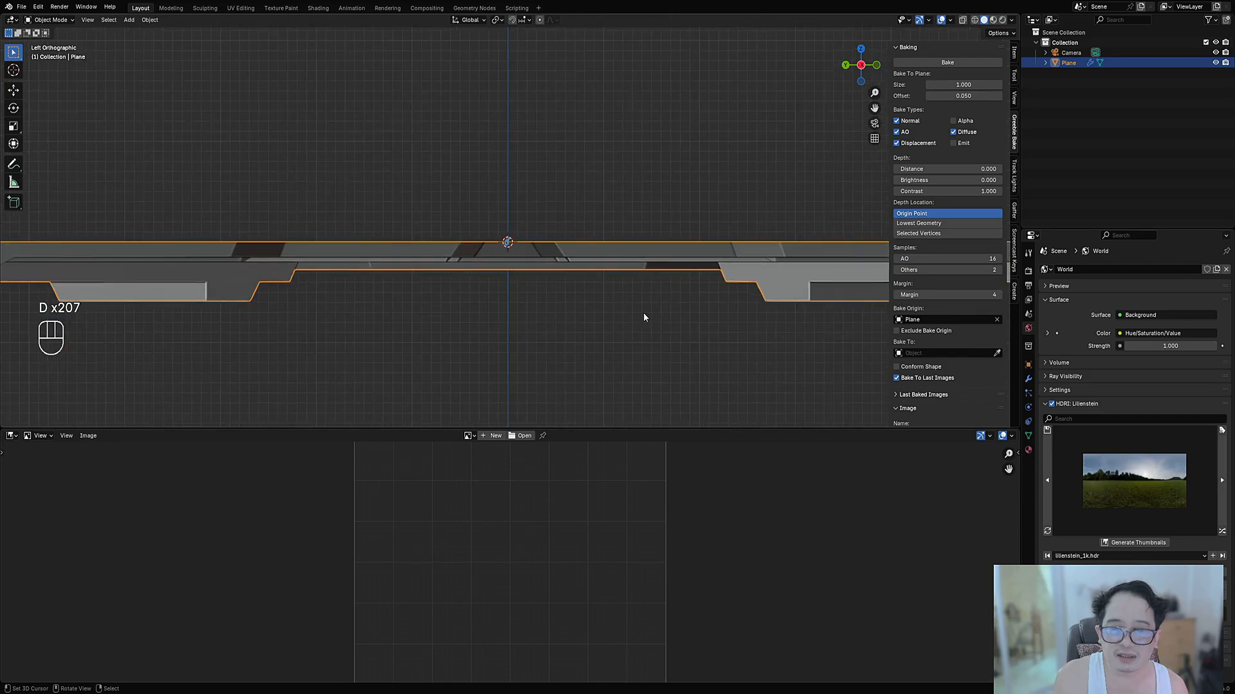
shift+middle_drag(729, 308, 603, 280)
mouse_move(633, 279)
mouse_down()
mouse_move(720, 270)
mouse_move(667, 277)
mouse_move(667, 89)
mouse_move(678, 113)
mouse_up()
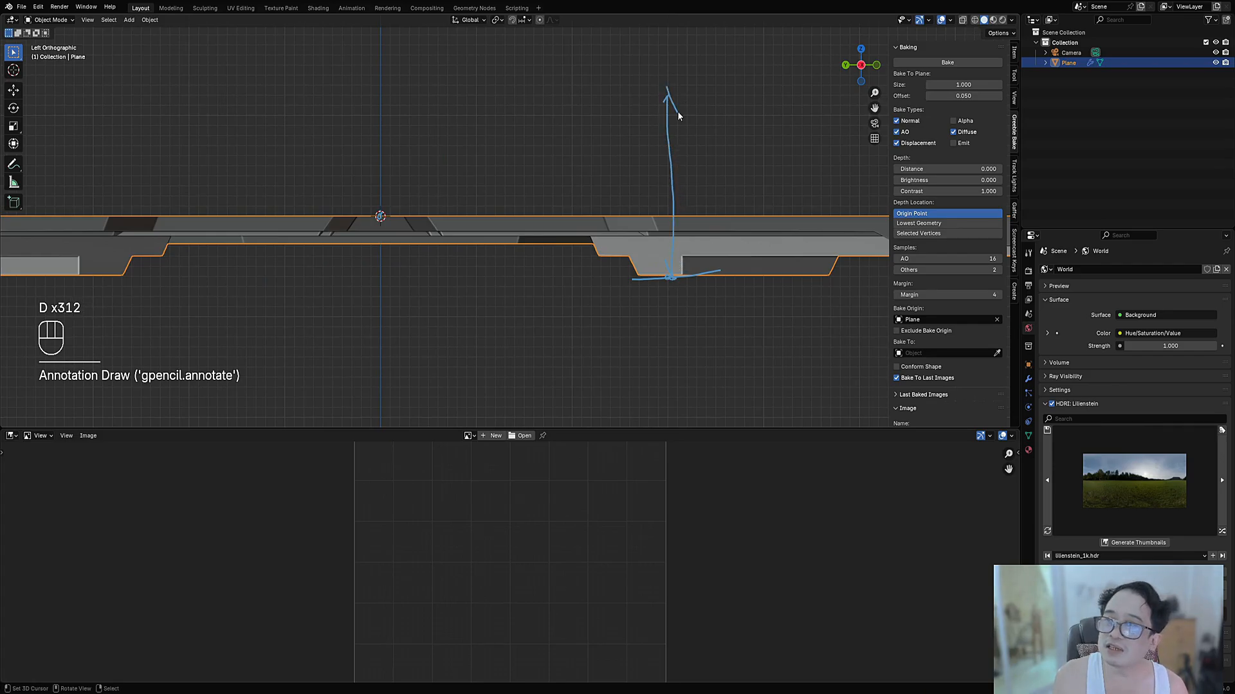
mouse_move(669, 280)
mouse_down()
mouse_move(566, 283)
mouse_move(682, 281)
mouse_move(673, 187)
mouse_up()
mouse_move(590, 255)
mouse_down()
mouse_move(694, 270)
mouse_move(844, 256)
mouse_up()
mouse_move(843, 256)
right_down()
mouse_move(835, 270)
mouse_move(450, 303)
mouse_move(360, 216)
right_up()
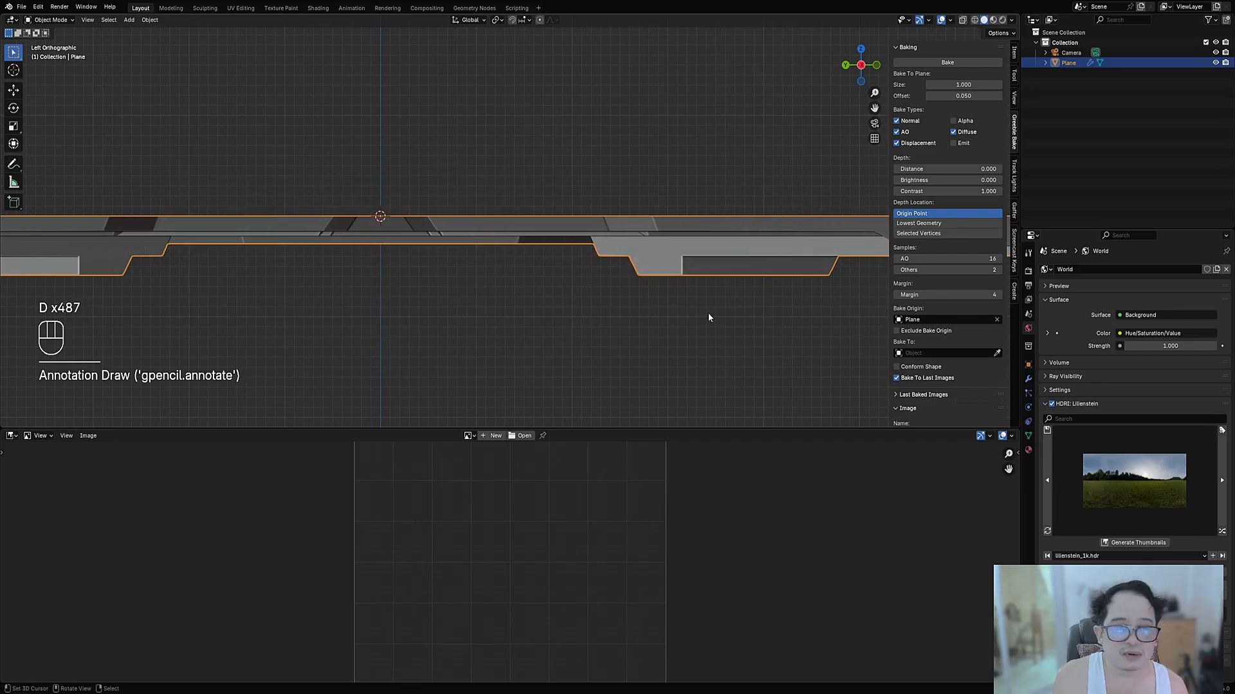
Step: Set the bake's depth location to Lowest Geometry
scroll(616, 277, up, 5)
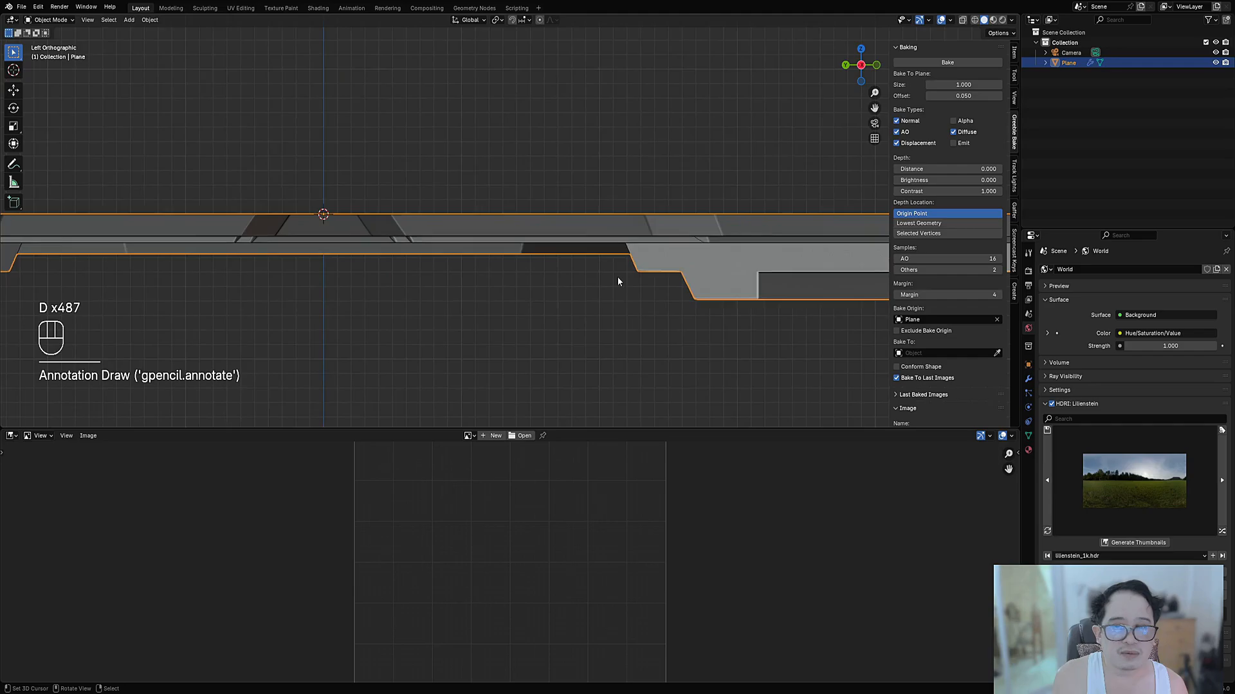
click(912, 224)
scroll(672, 299, down, 5)
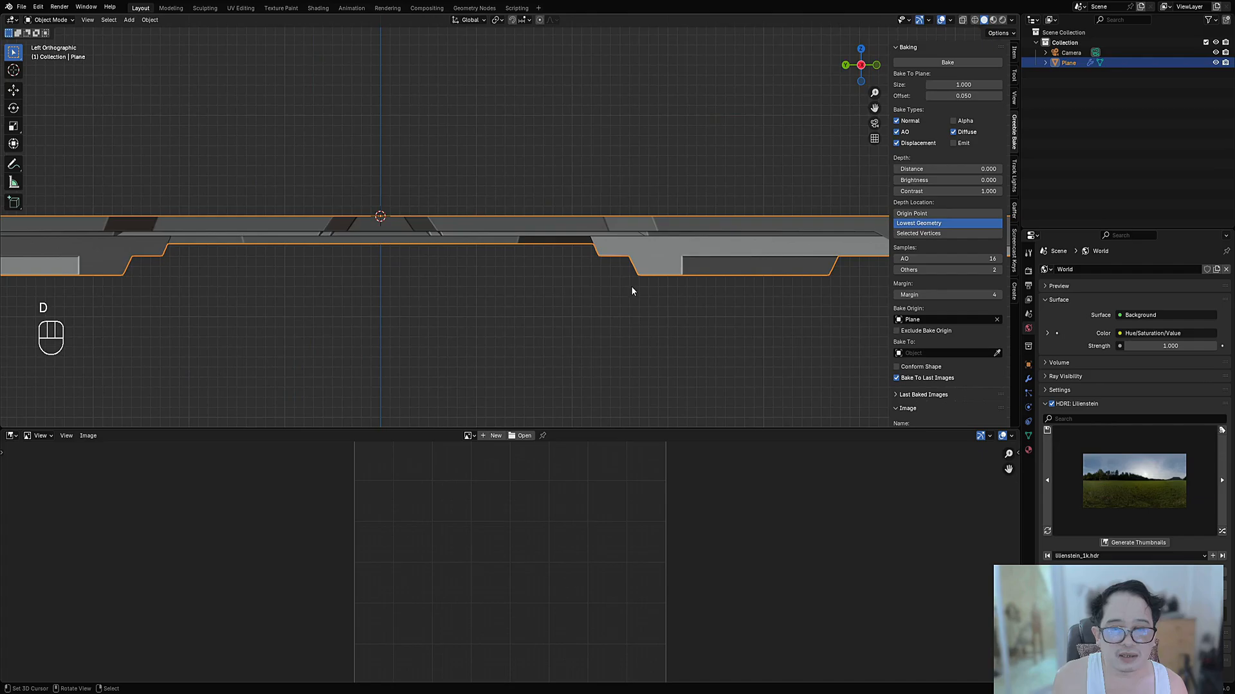
Step: Underline the lowest face of the panel's profile with an annotation stroke and erase it
drag(621, 281, 725, 275)
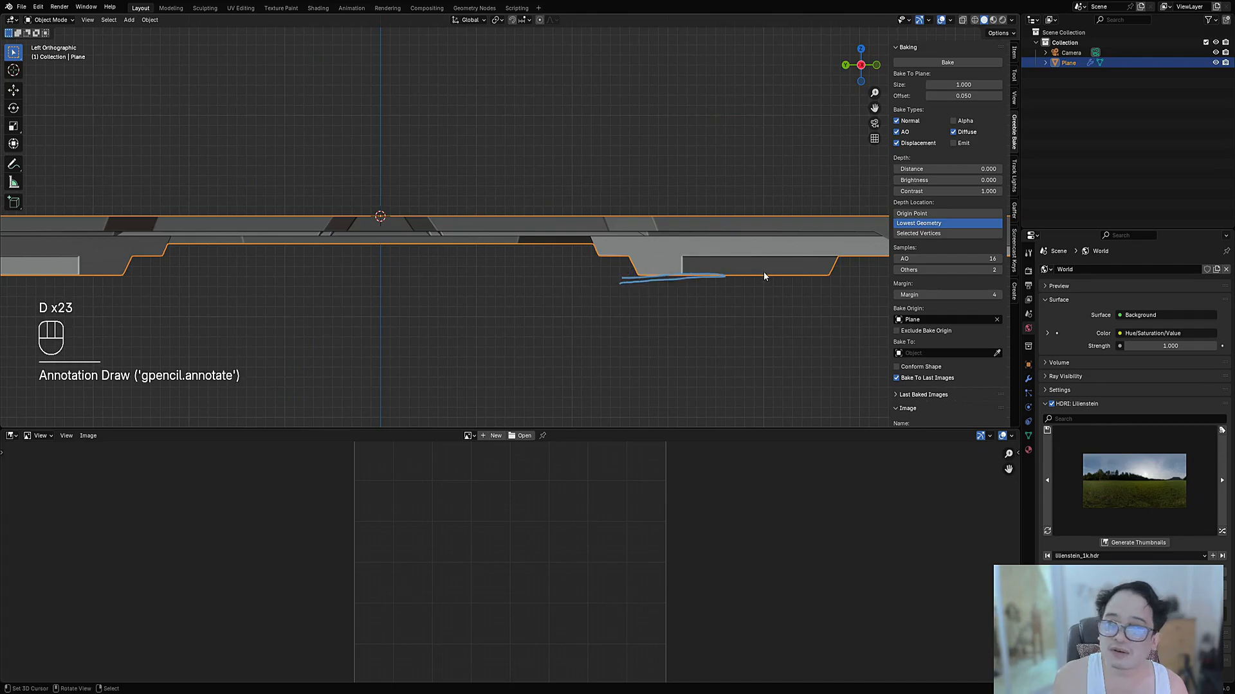
mouse_move(763, 276)
right_down()
mouse_move(777, 272)
mouse_move(607, 321)
right_up()
scroll(570, 246, down, 3)
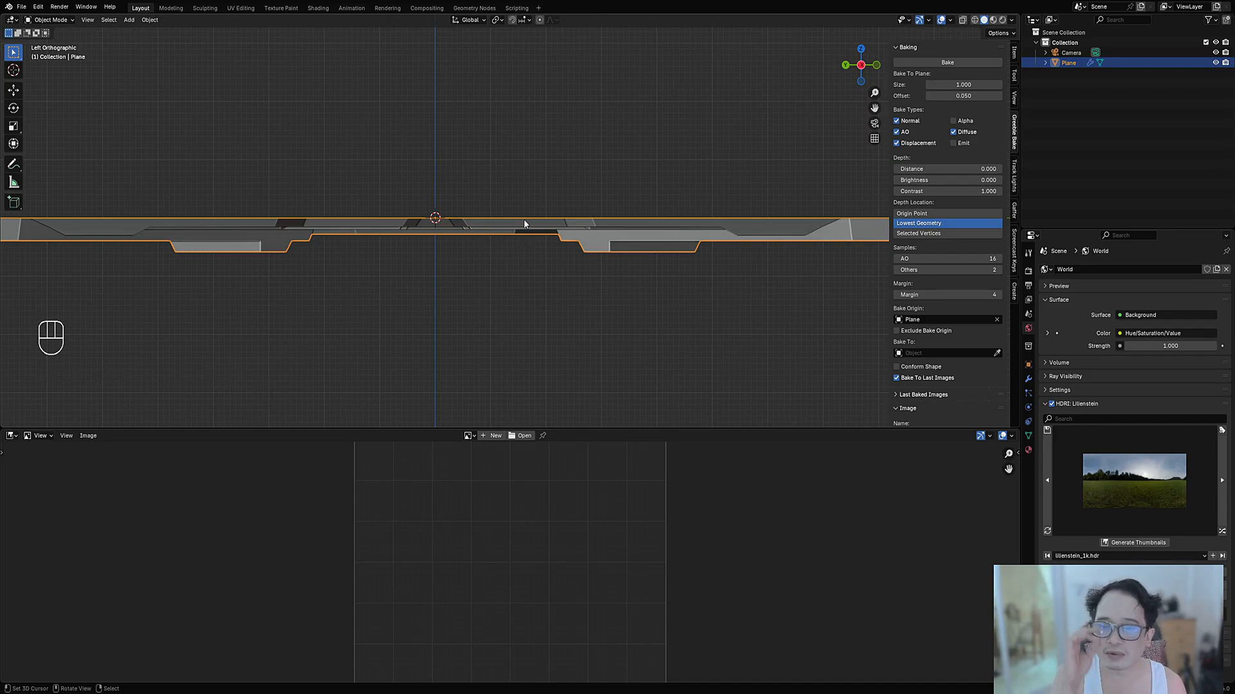
Step: Save the file with the panel seen straight from above and bake the Normal, AO, Displacement and Diffuse maps
mouse_move(524, 219)
middle_down()
mouse_move(525, 264)
mouse_move(524, 233)
middle_up()
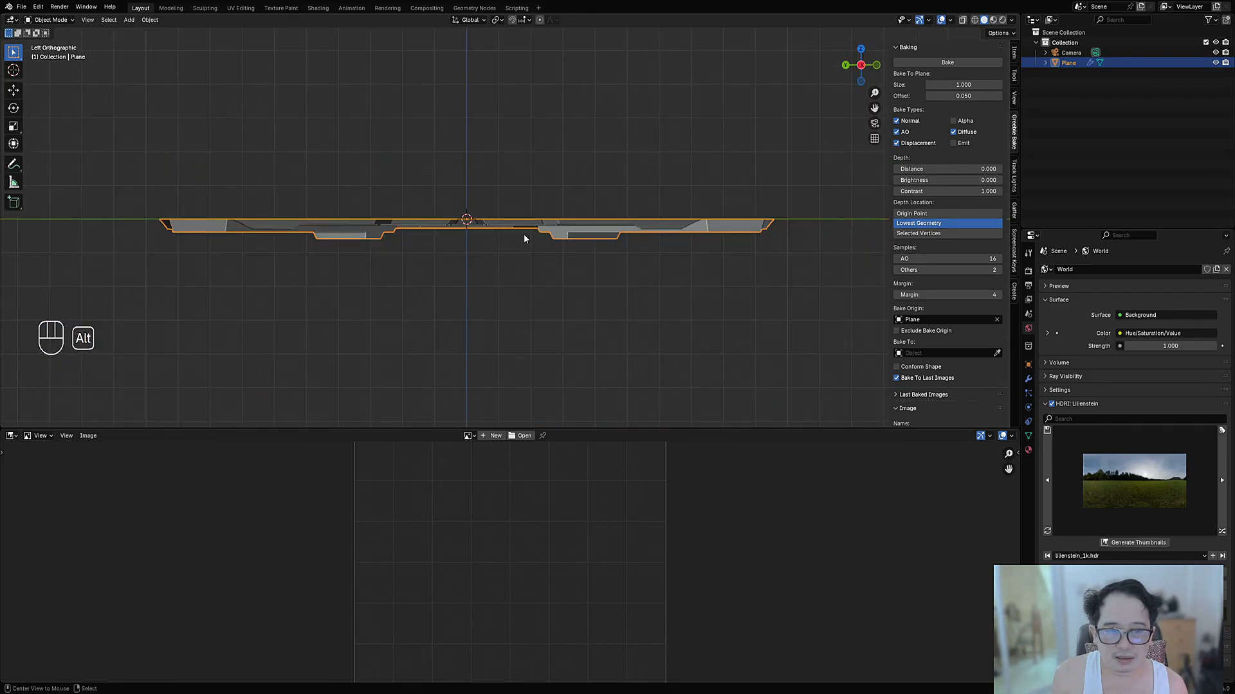
scroll(524, 234, up, 3)
key(ctrl+s)
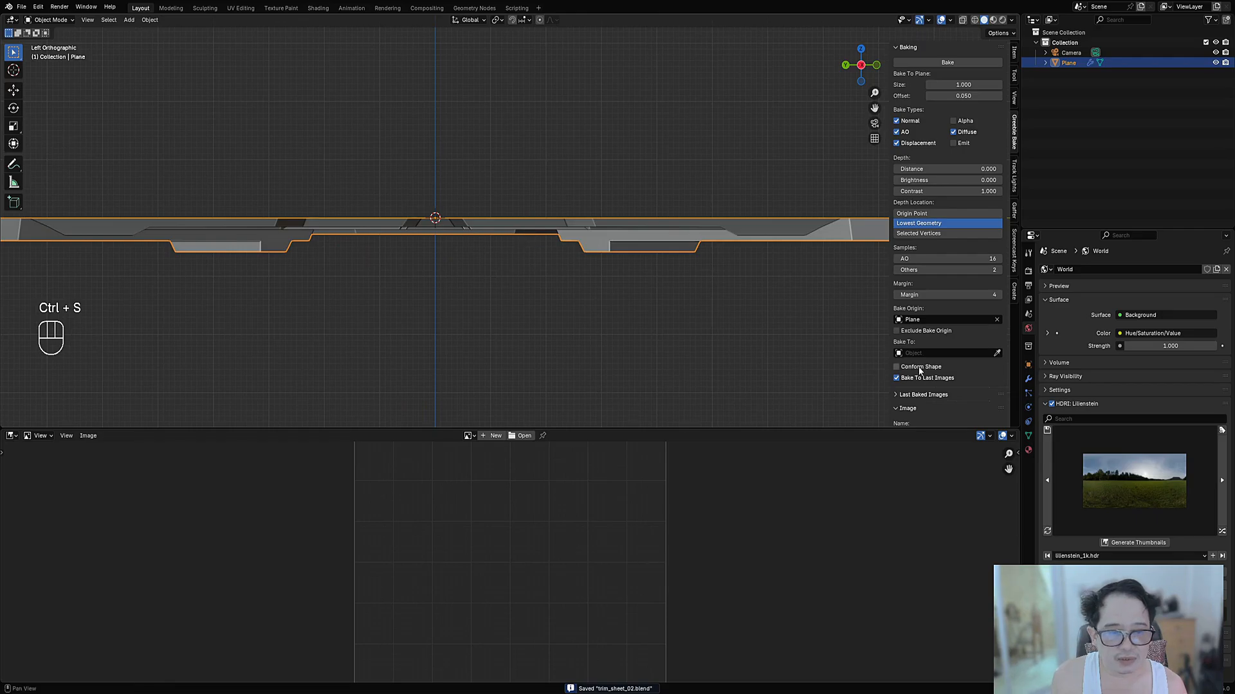
middle_drag(559, 168, 571, 259)
scroll(571, 258, down, 1)
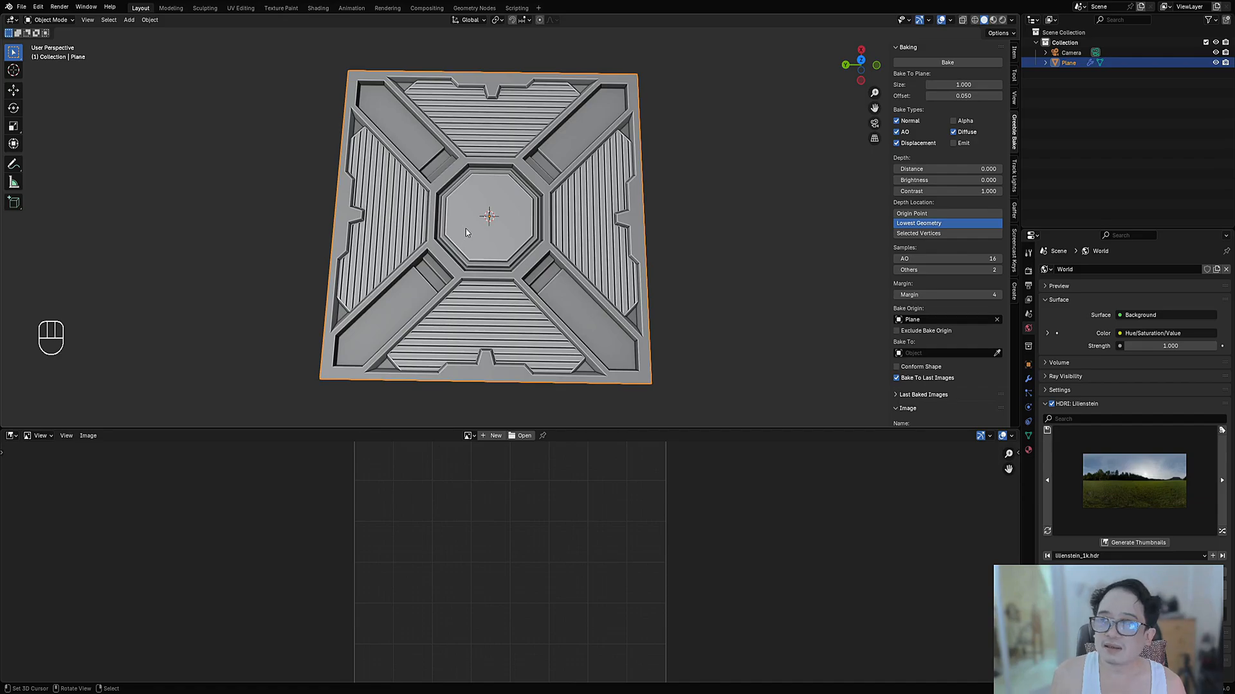
alt+middle_drag(465, 231, 561, 167)
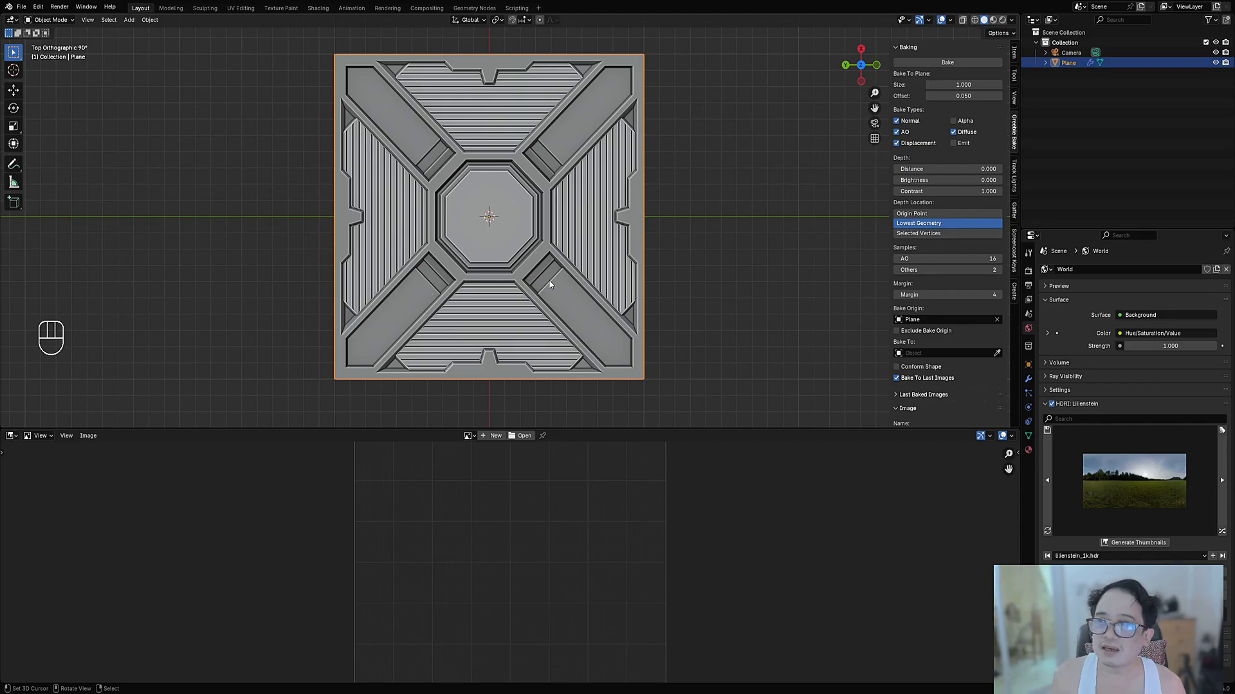
mouse_move(633, 313)
middle_down()
mouse_move(631, 274)
mouse_move(643, 300)
middle_up()
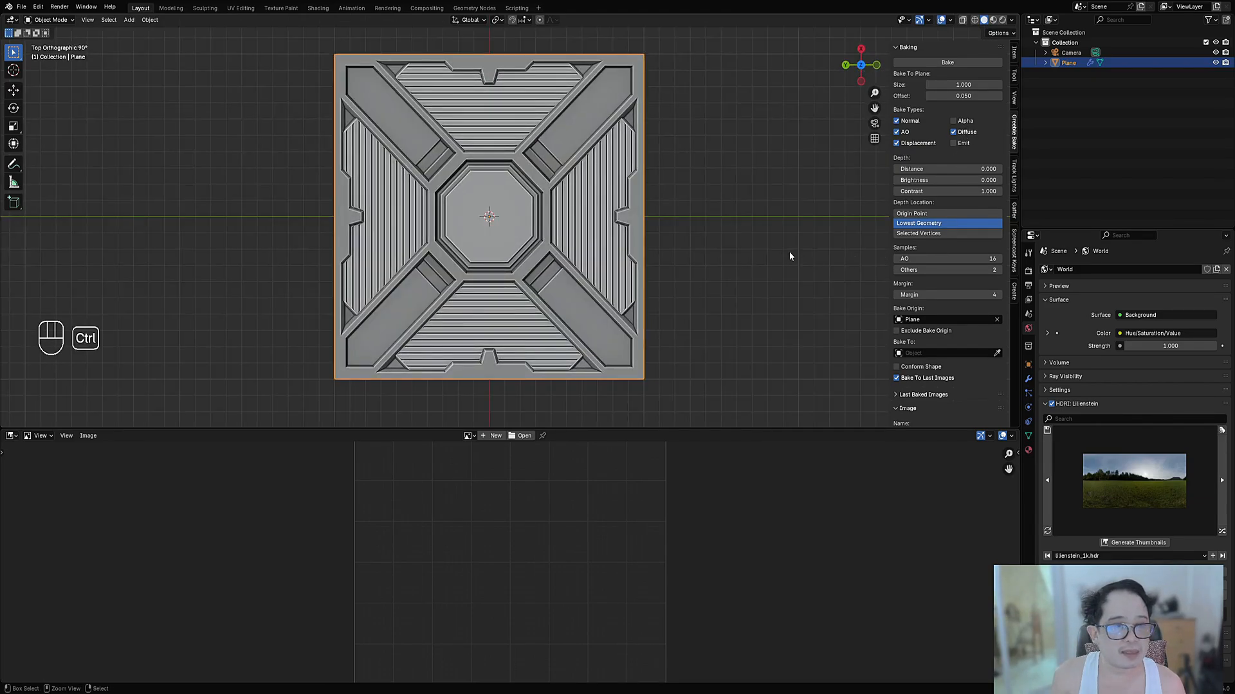
key(ctrl+s)
click(946, 62)
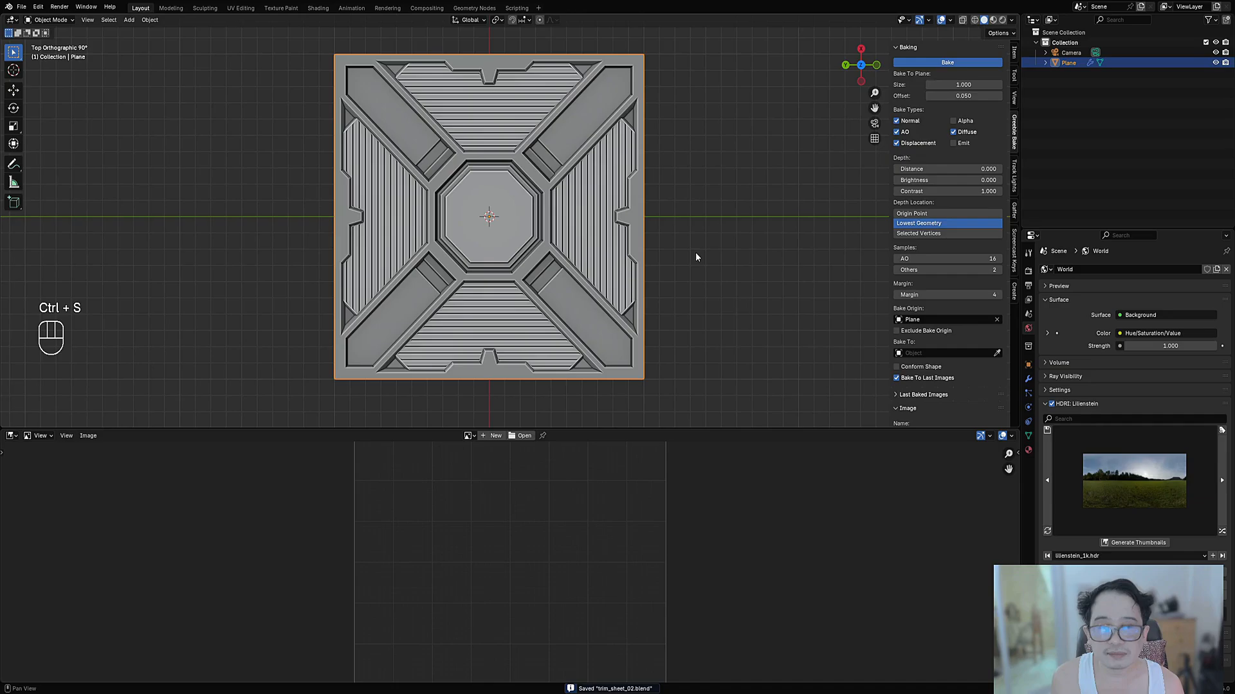
Step: Inspect the baked displacement map up close and display the bake_ao image in its place
scroll(540, 500, down, 10)
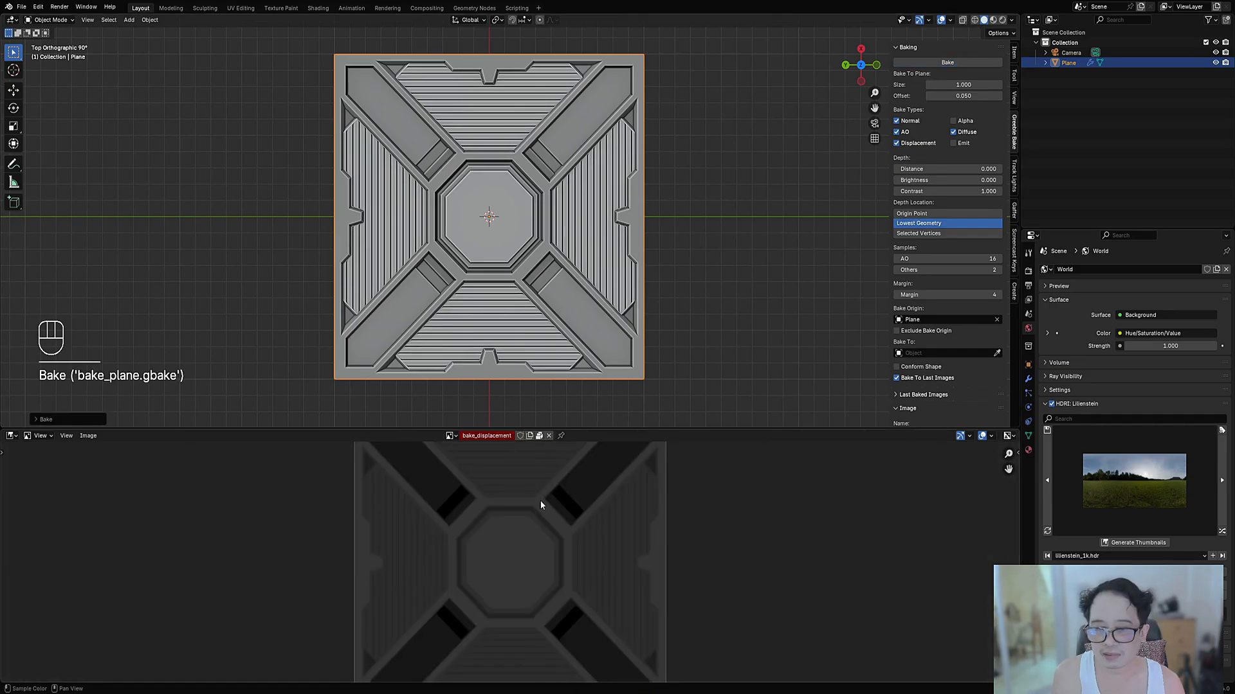
scroll(539, 501, up, 5)
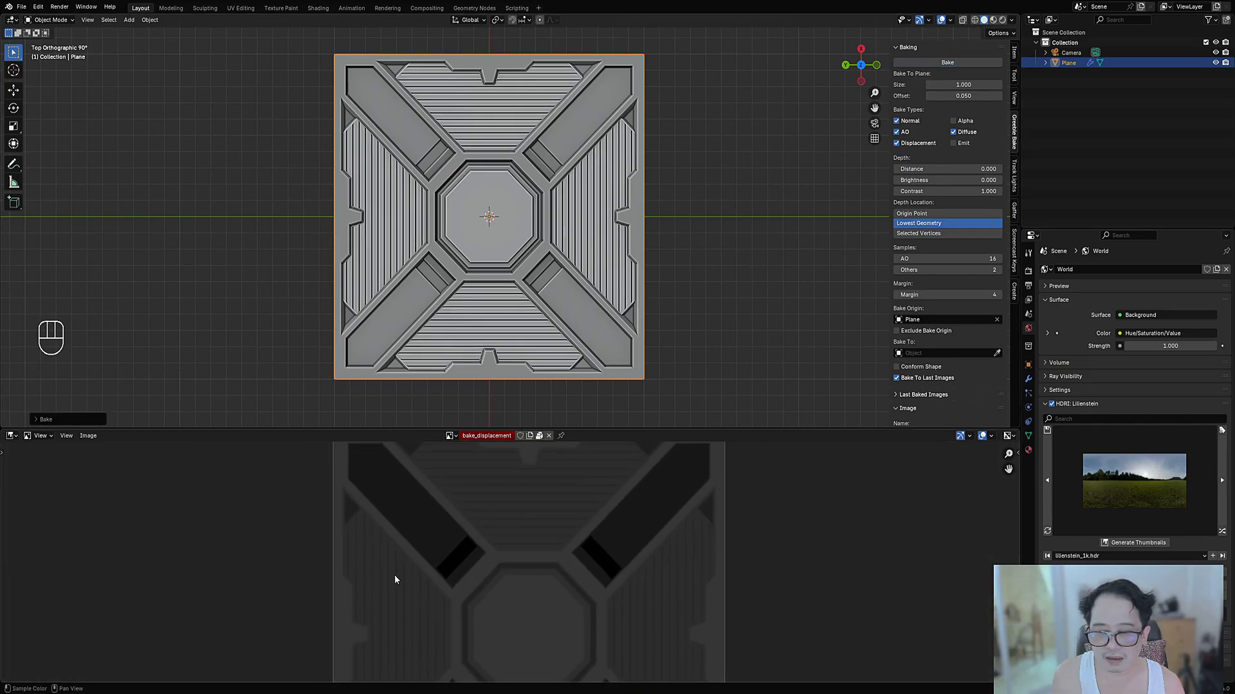
scroll(402, 514, up, 3)
click(454, 438)
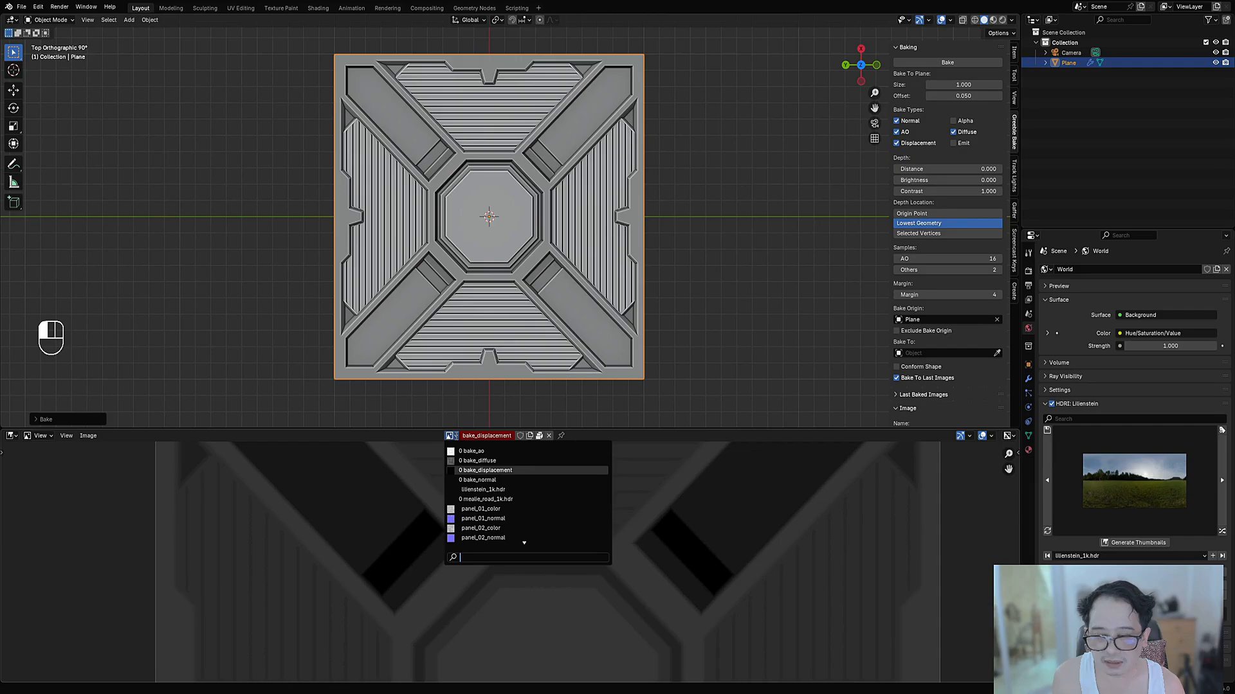
click(463, 450)
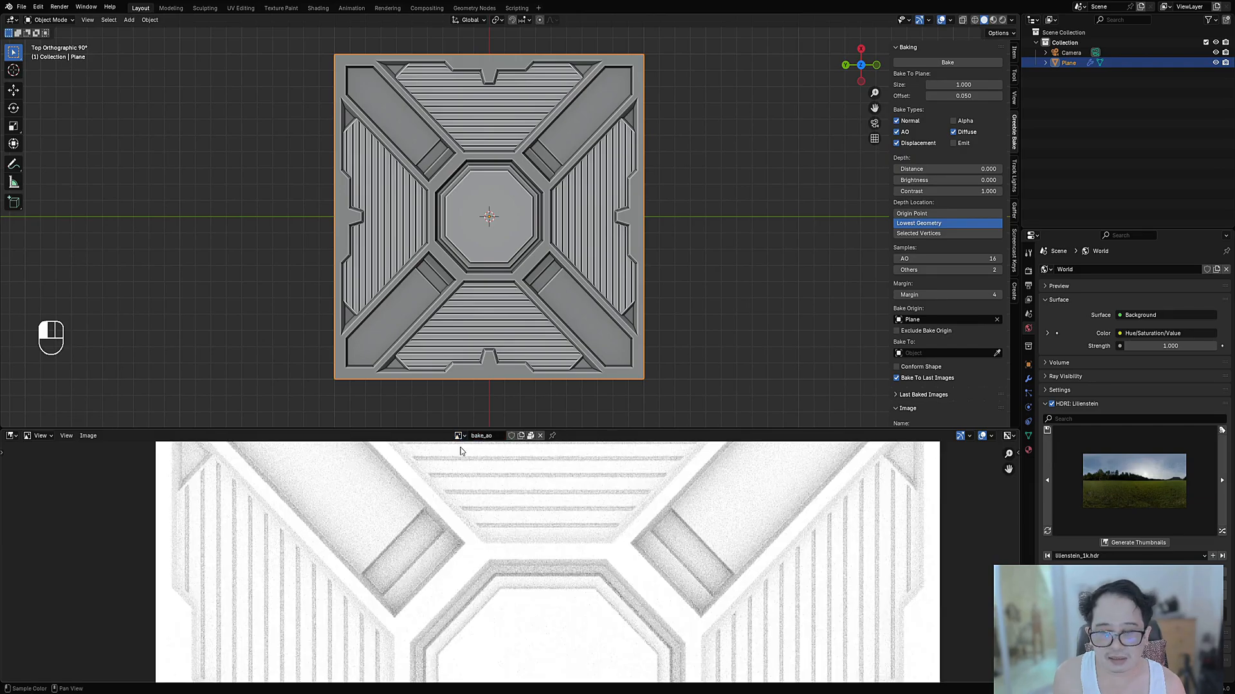
Step: Display the bake_diffuse image and examine its metal detail around the central octagon and grooves
click(457, 436)
click(460, 461)
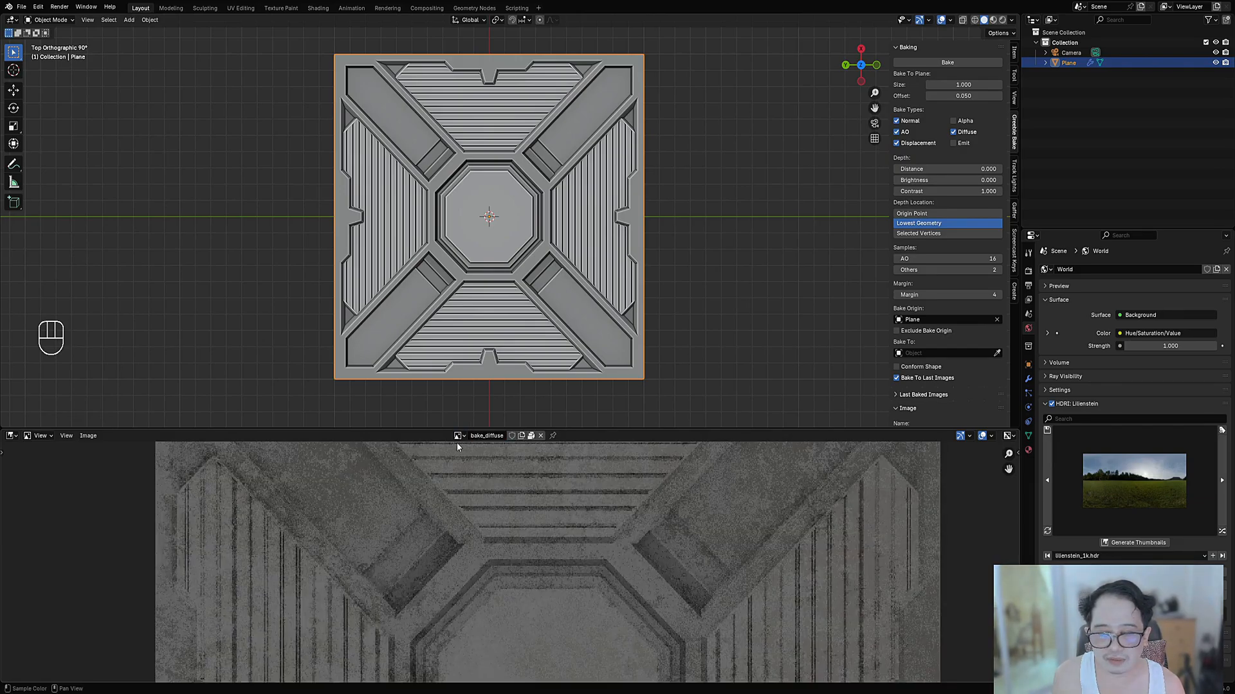
scroll(490, 515, down, 3)
scroll(515, 543, up, 8)
scroll(470, 498, down, 7)
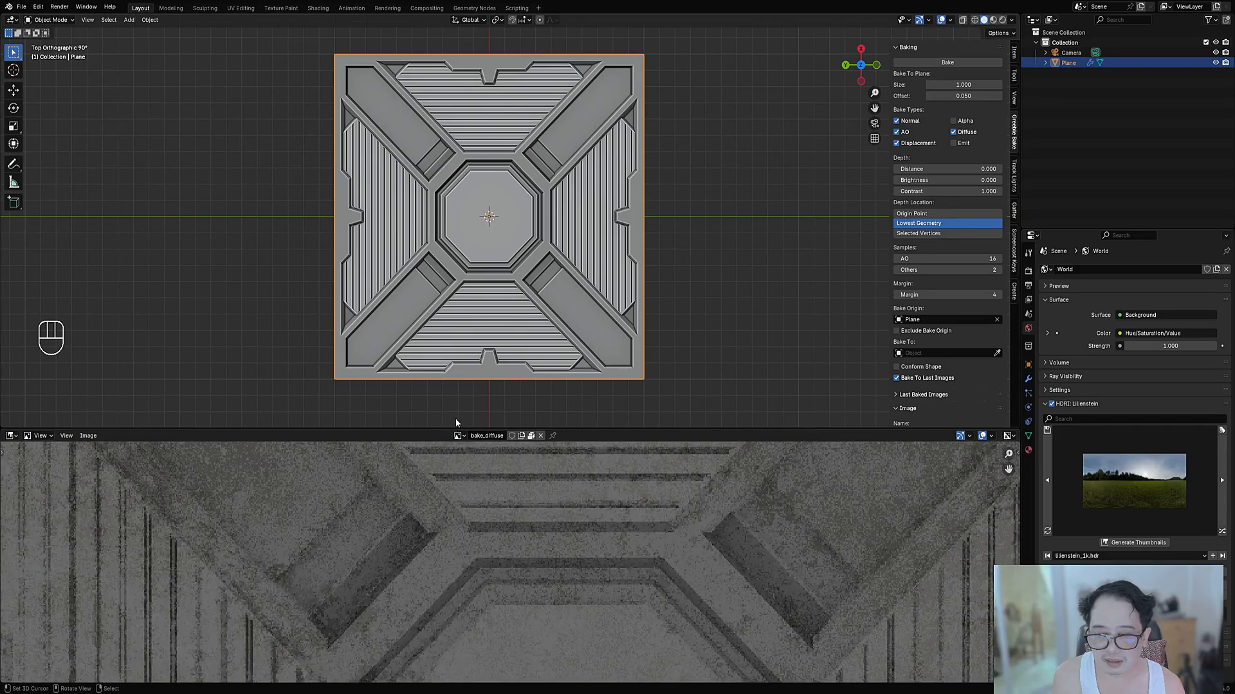
middle_drag(674, 494, 624, 528)
scroll(561, 525, up, 3)
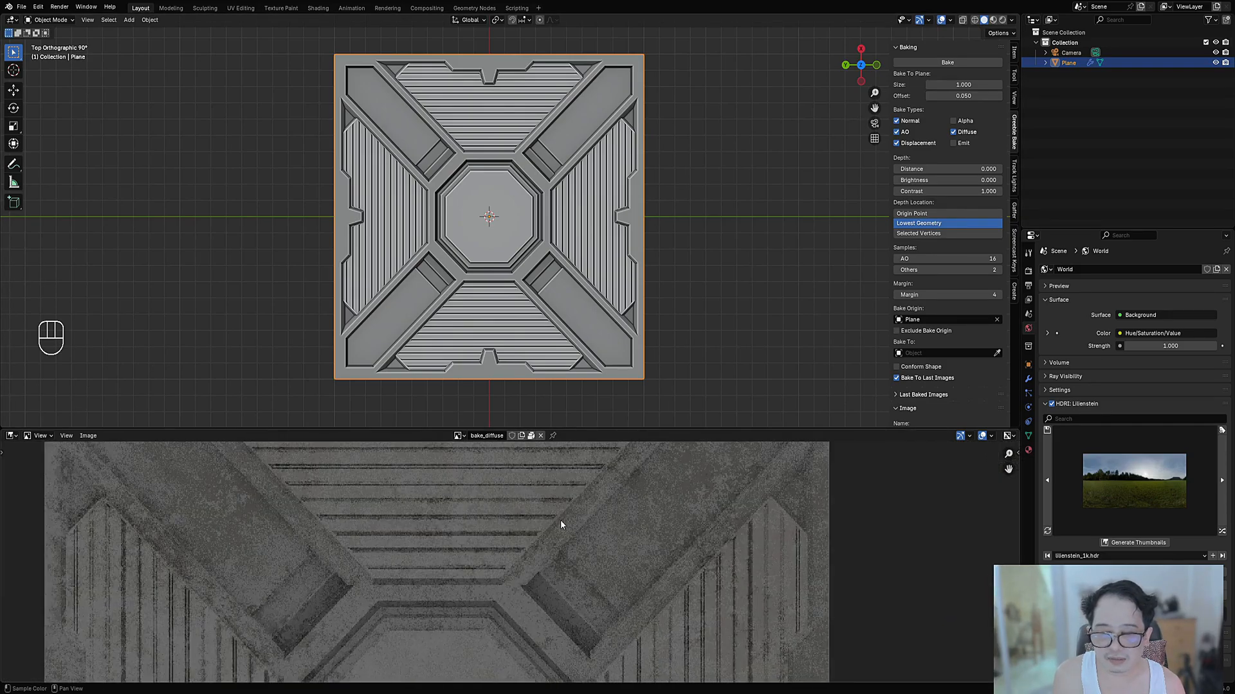
Step: Display the bake_normal image and examine its striped plates, diagonal channels and corner bevels up close and as a whole
click(458, 436)
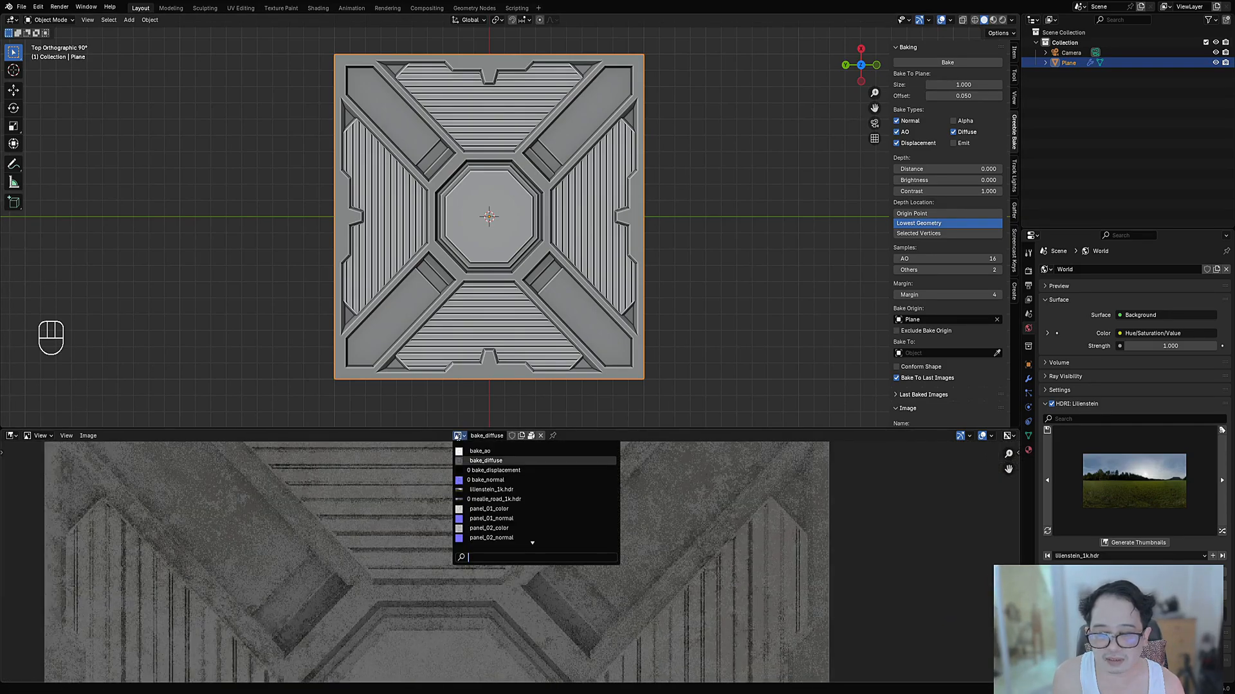
click(468, 480)
scroll(621, 527, up, 4)
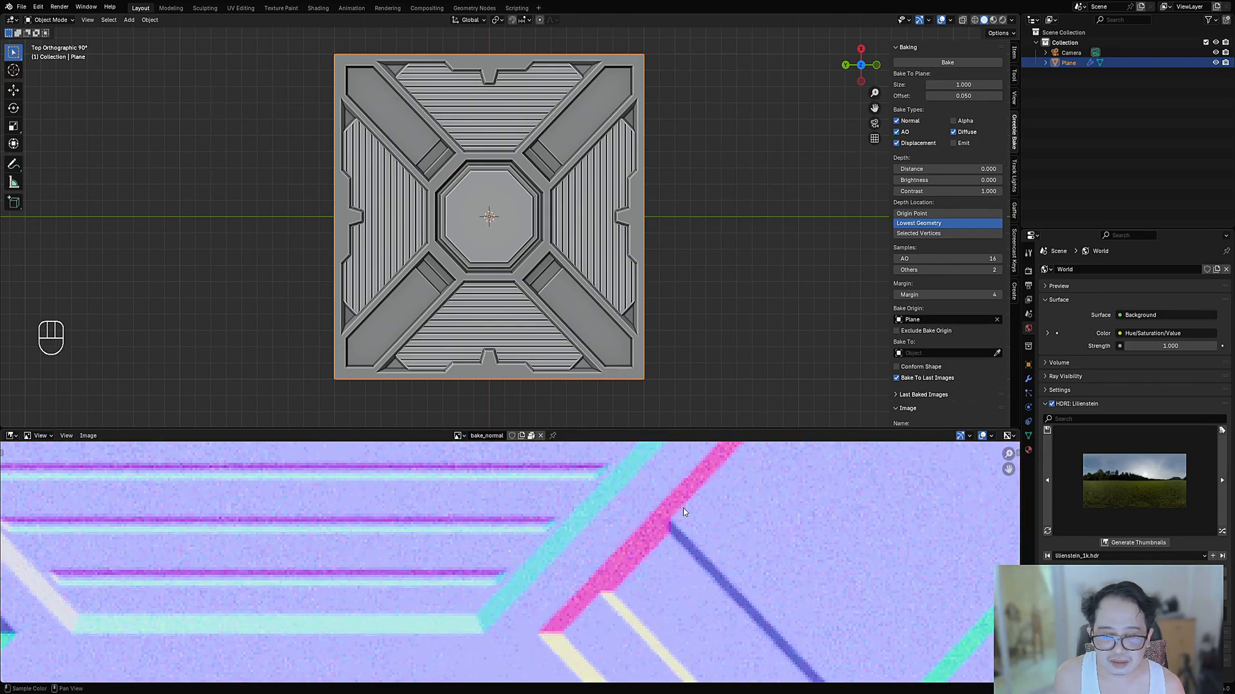
middle_drag(683, 508, 423, 458)
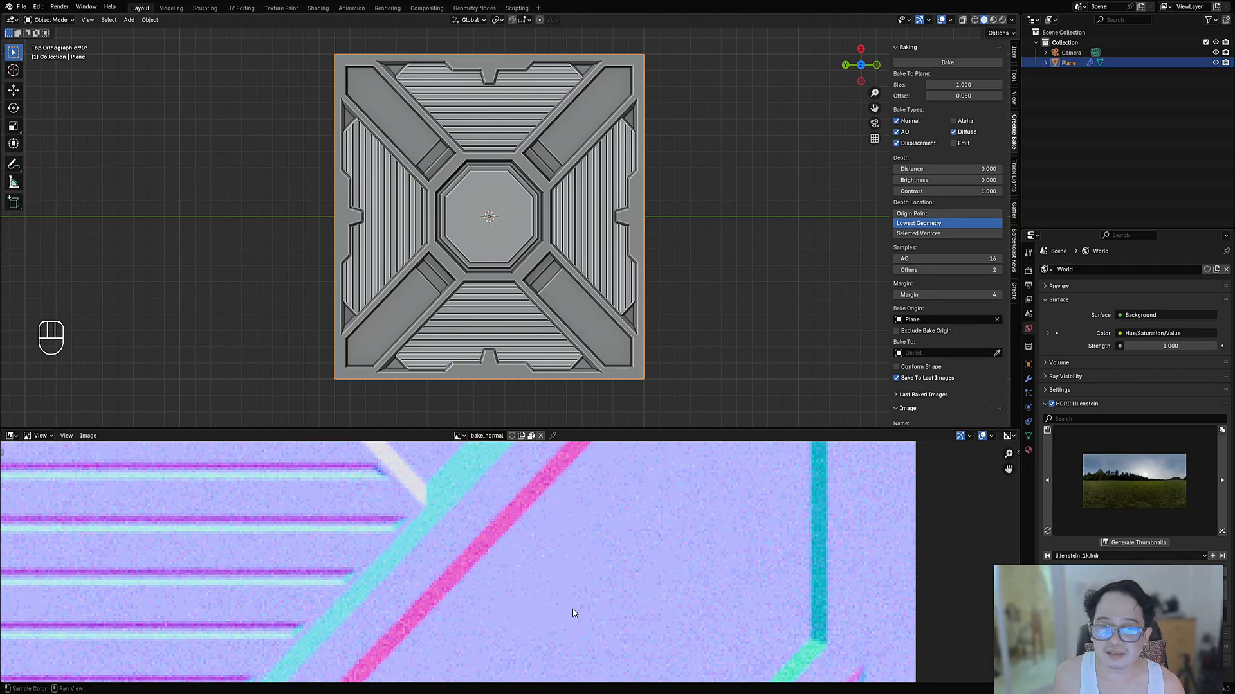
scroll(546, 612, down, 5)
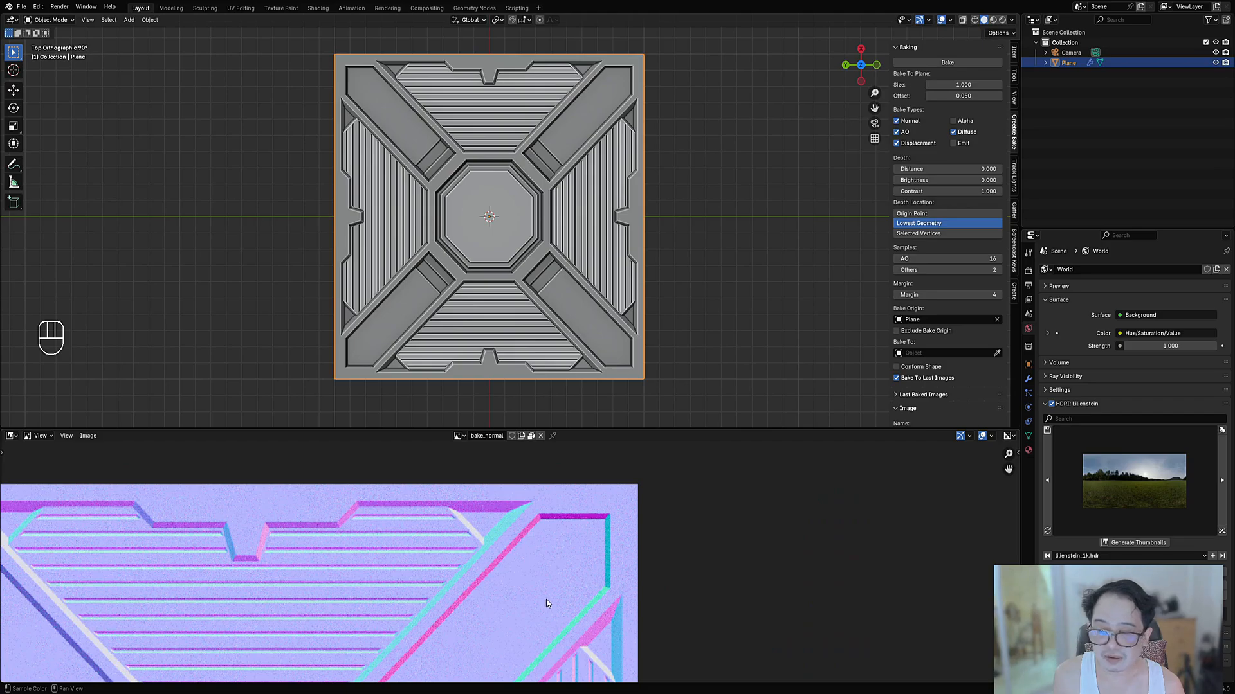
scroll(504, 605, up, 2)
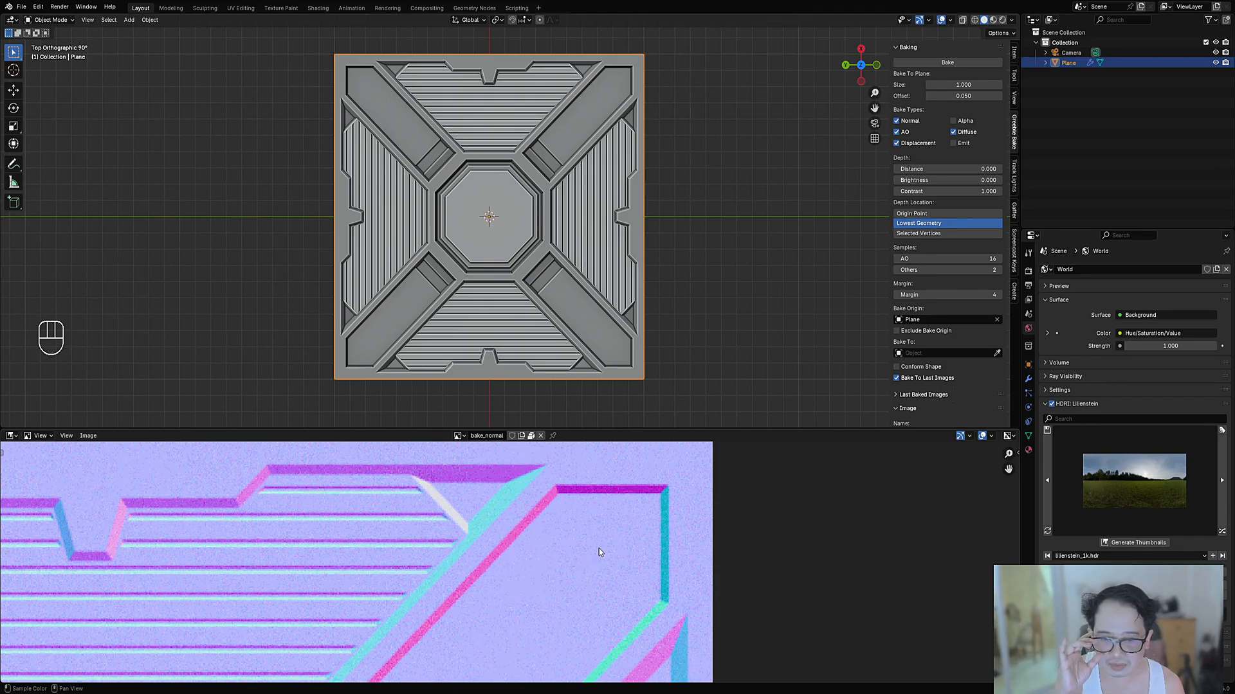
scroll(567, 520, up, 4)
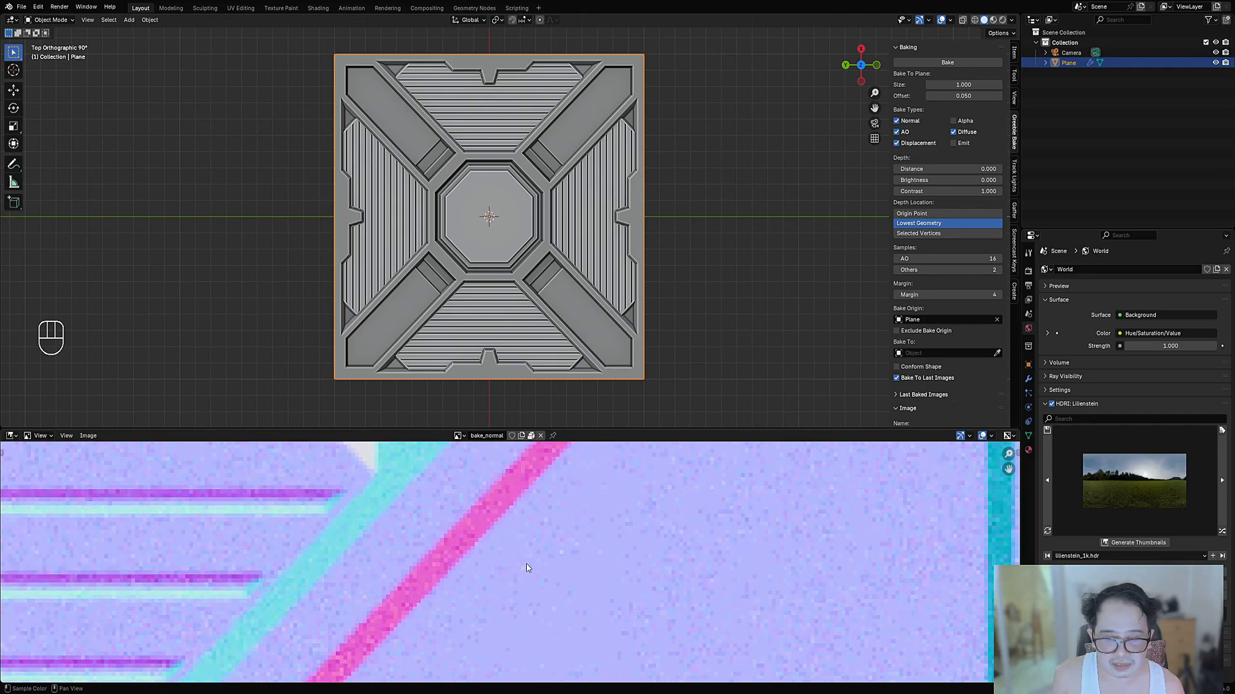
scroll(527, 569, down, 7)
scroll(293, 405, down, 6)
scroll(309, 579, down, 5)
middle_drag(310, 605, 414, 501)
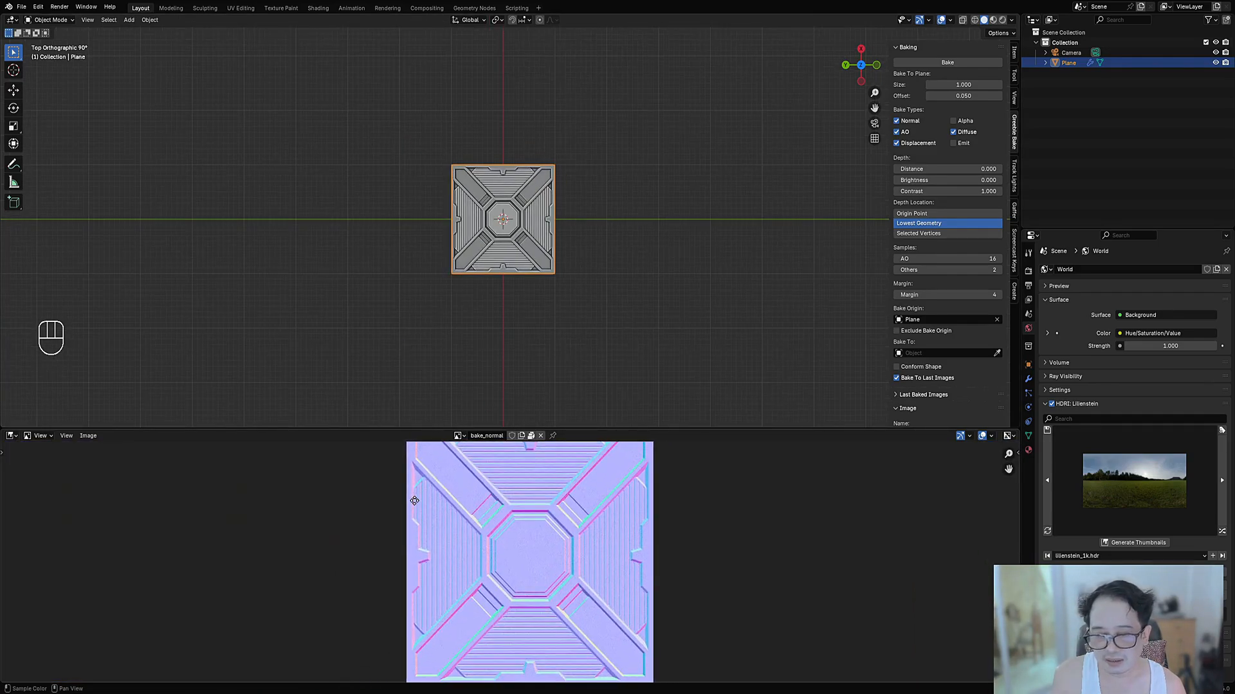
Step: Add a new plane and move it beside the trim sheet panel
scroll(553, 315, up, 4)
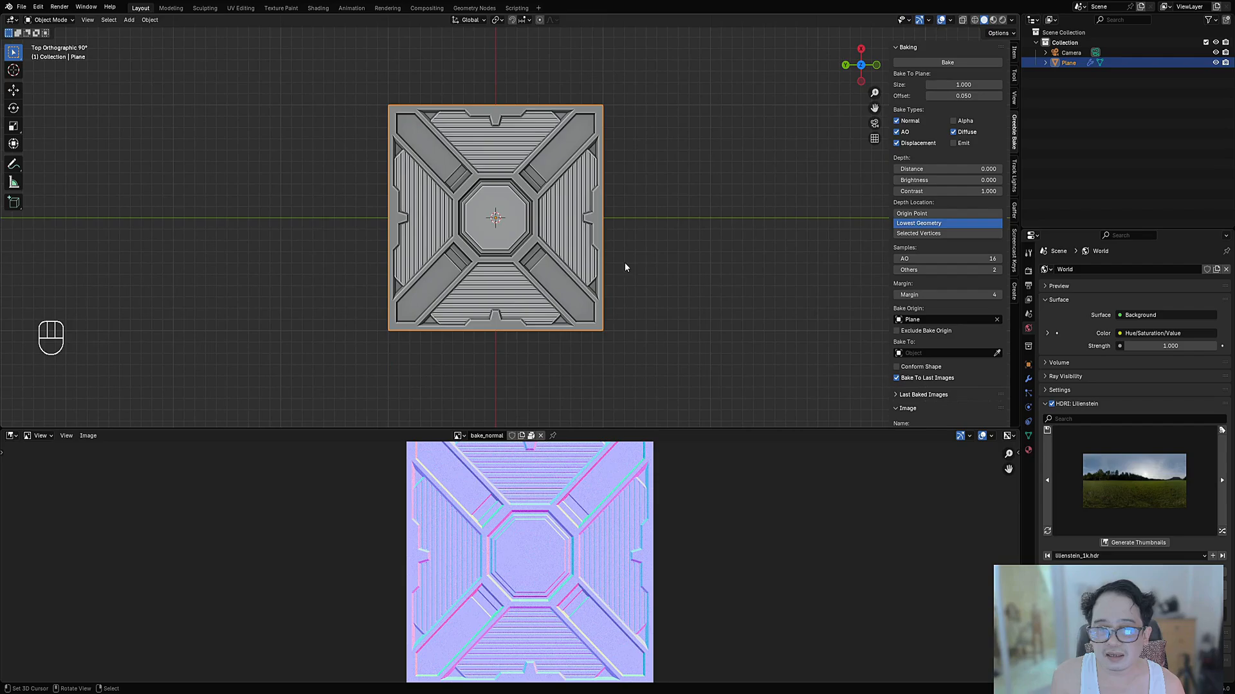
shift+middle_drag(624, 266, 516, 271)
key(shift+a)
mouse_move(522, 285)
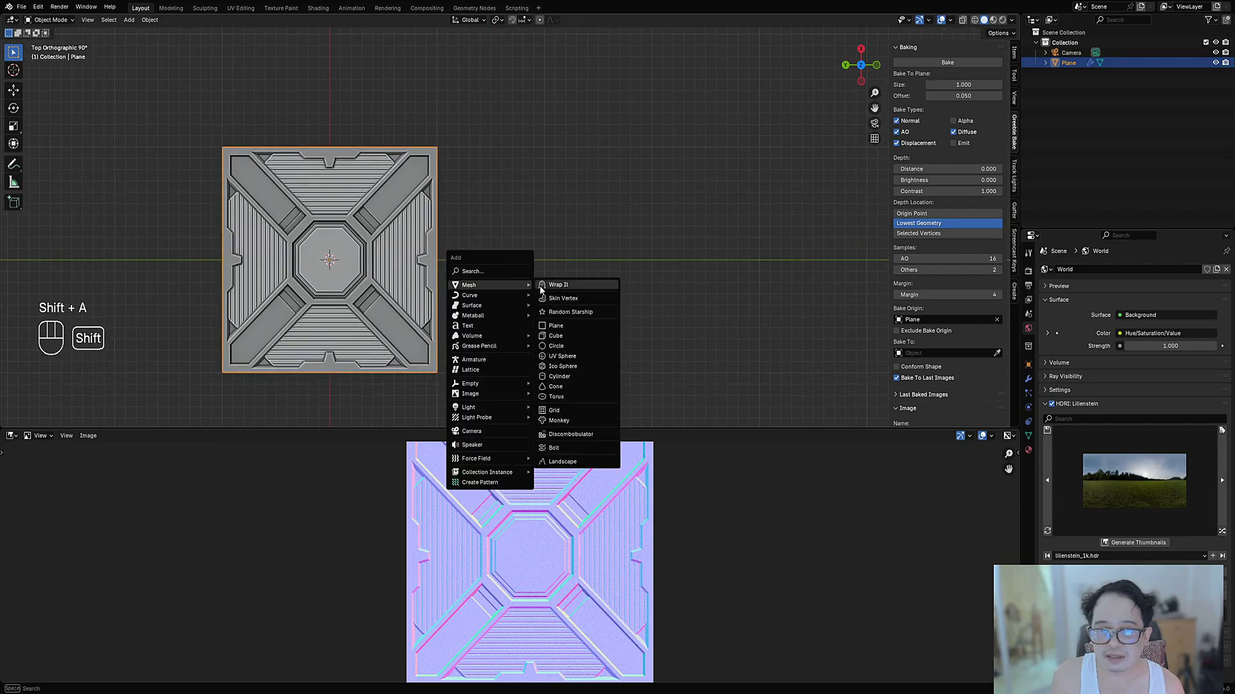
click(556, 326)
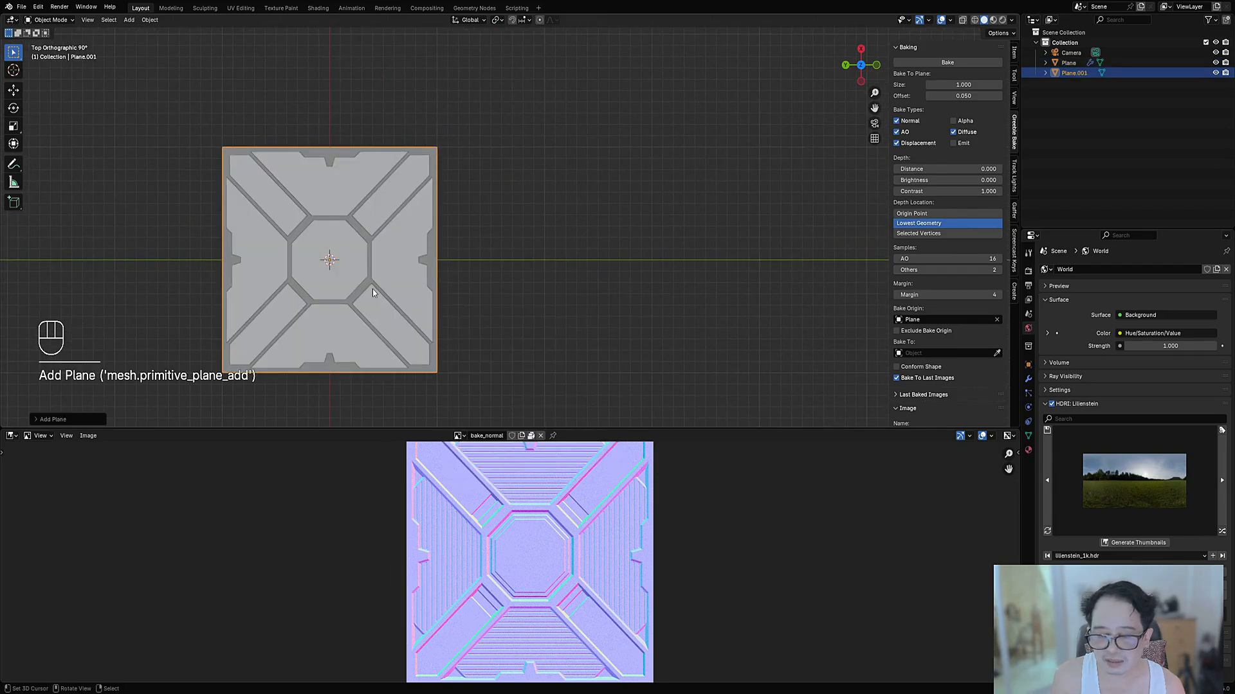
key(g)
click(618, 294)
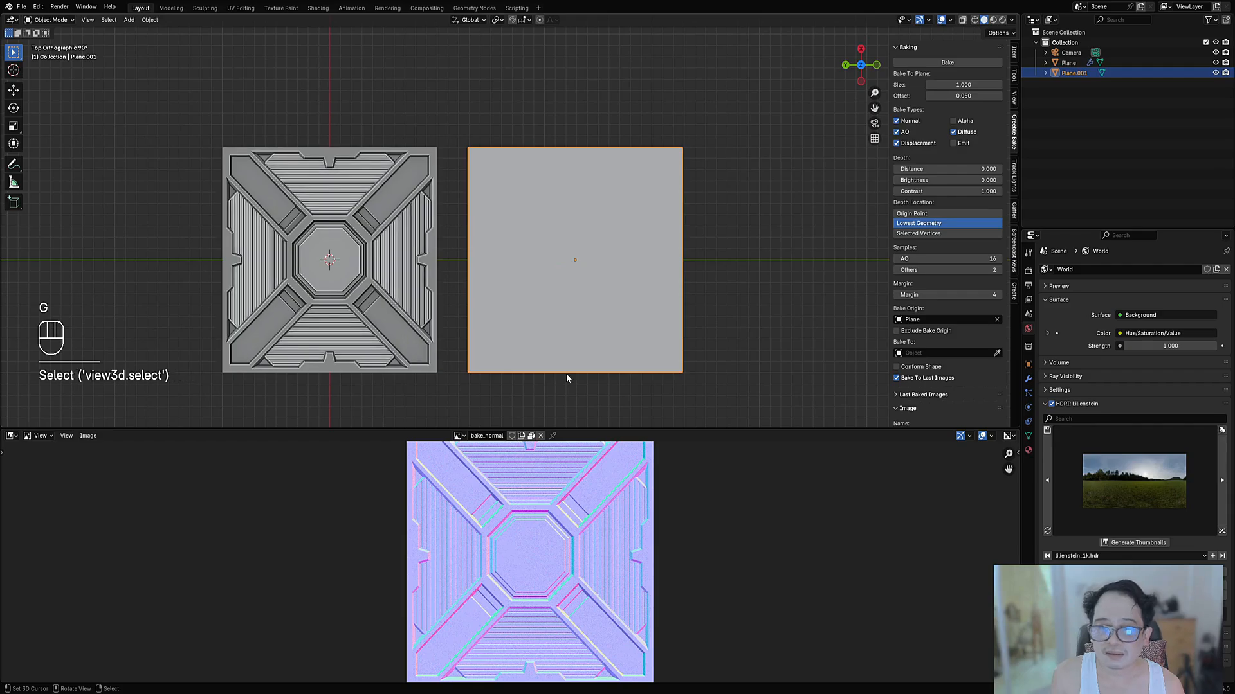
Step: Show the Shader Editor in place of the image view and create a new material for the new plane
click(11, 436)
click(38, 496)
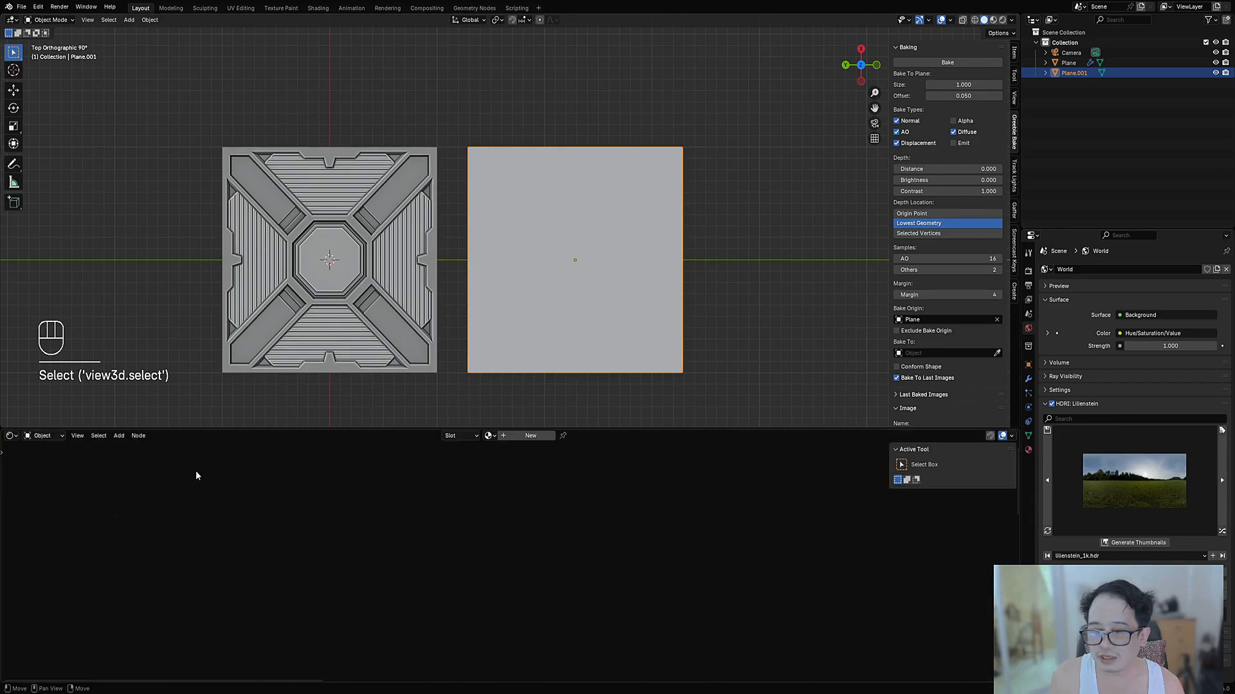
click(537, 437)
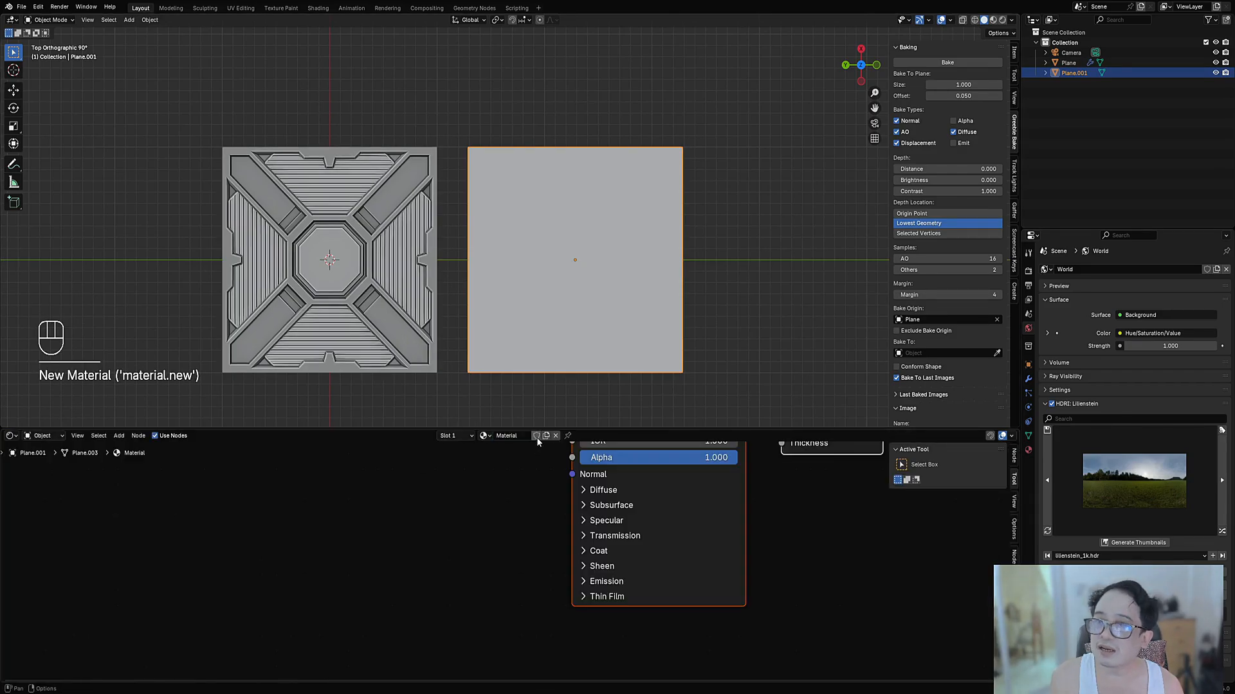
Step: Add a texture setup with Mapping and Texture Coordinate nodes to the Principled BSDF and load bake_diffuse into its Image Texture
click(584, 476)
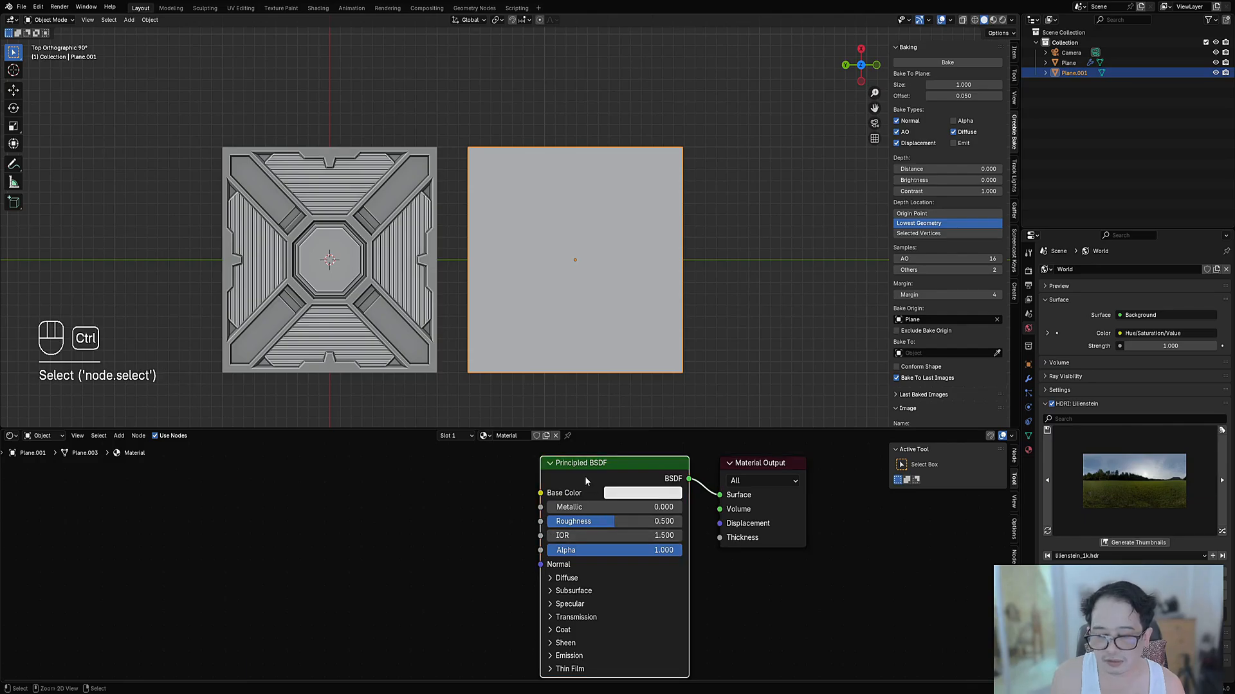
key(ctrl+t)
middle_drag(436, 526, 553, 531)
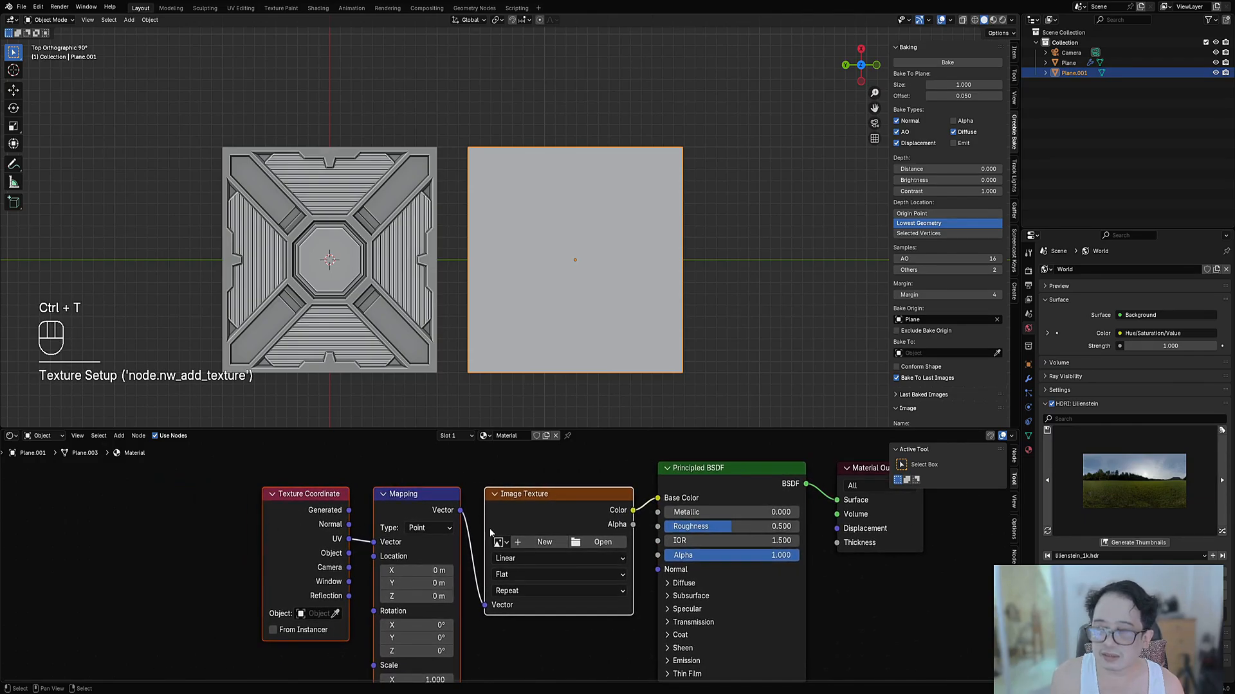
scroll(514, 560, up, 3)
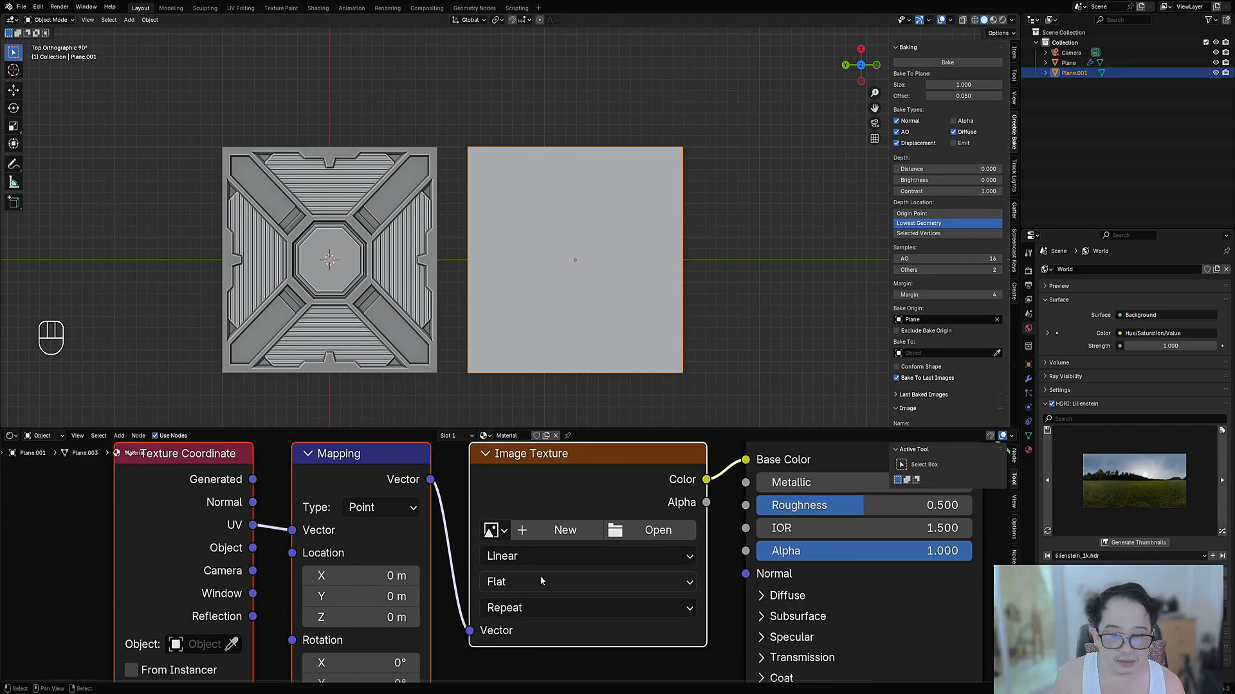
click(490, 527)
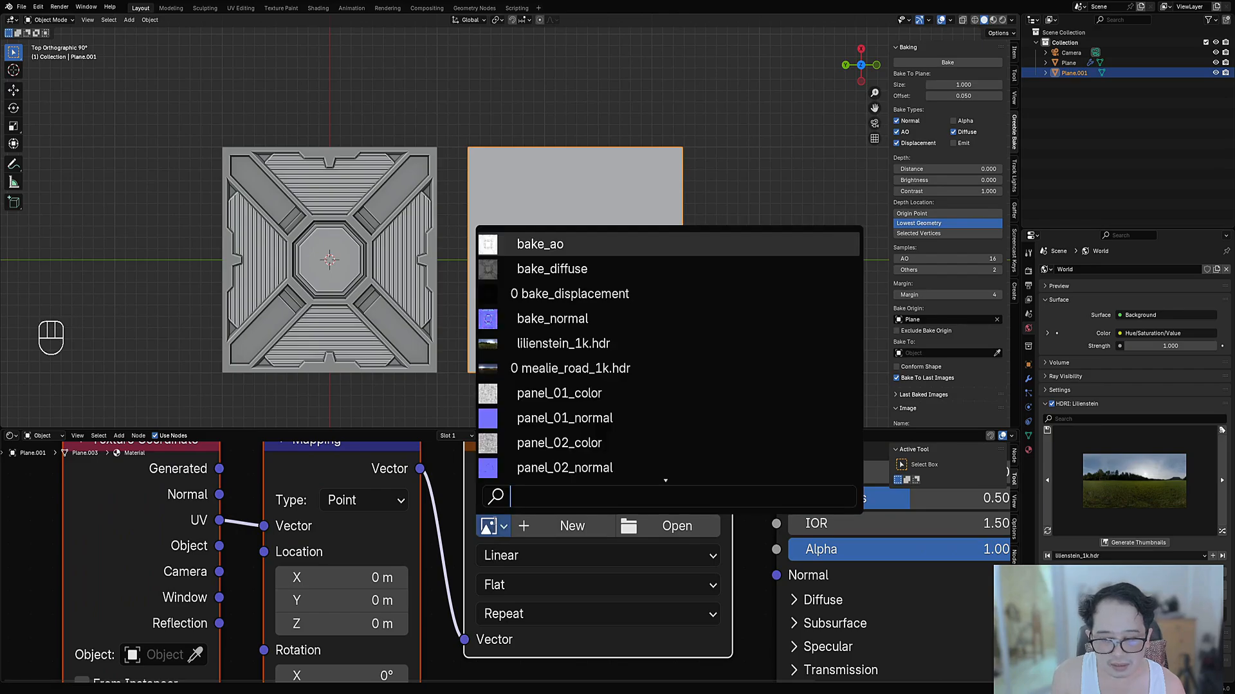
click(539, 274)
Step: Hide all objects except the new plane and show it in Rendered shading from a perspective angle
key(shift+h)
key(z)
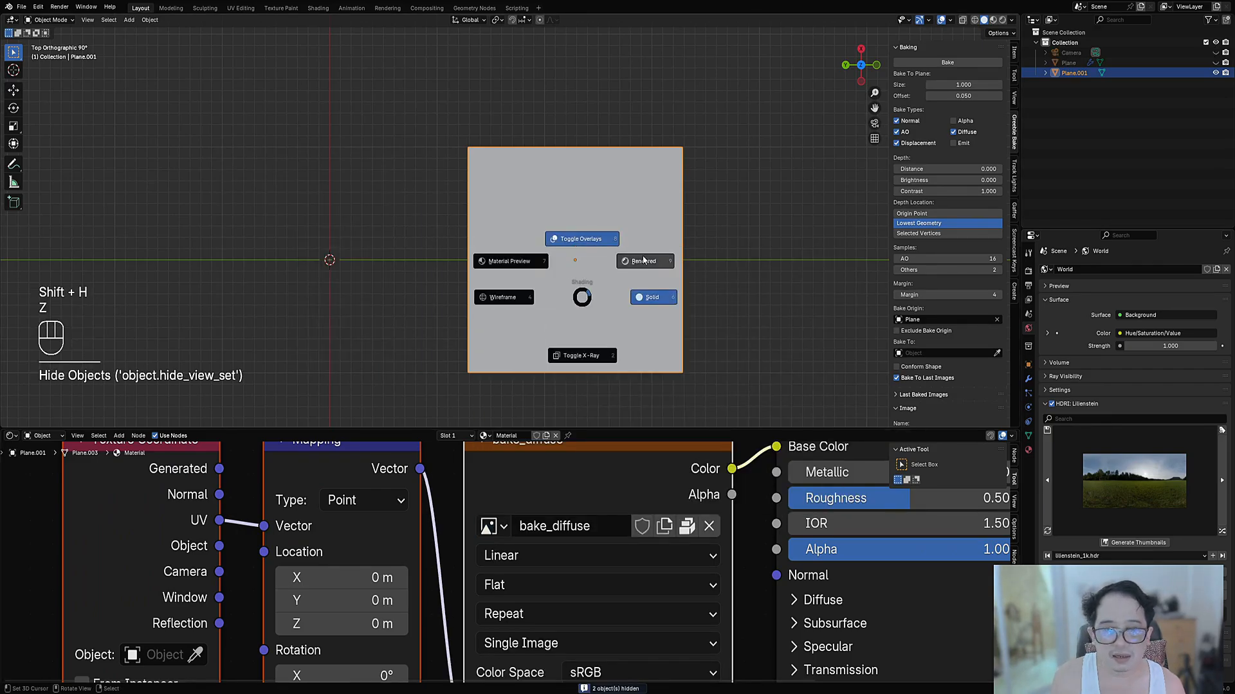
click(643, 254)
middle_drag(658, 347, 739, 360)
key(Home)
scroll(713, 606, down, 2)
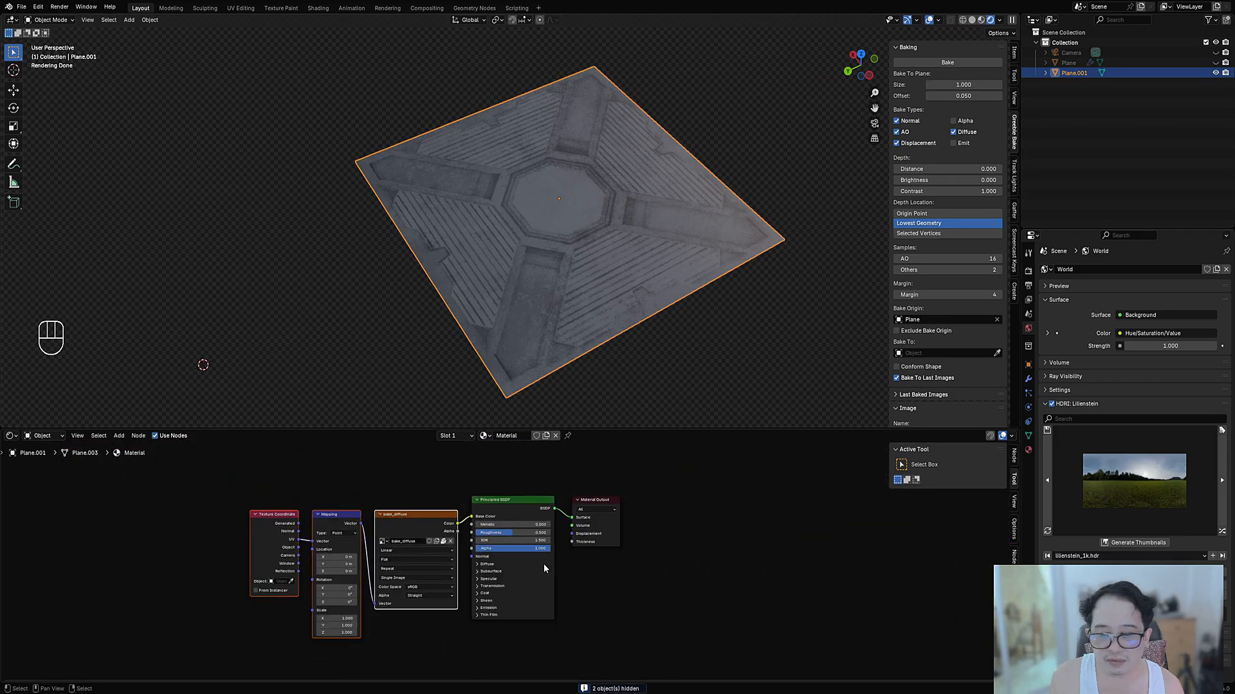
Step: Duplicate the bake_diffuse texture node below the original, link the Mapping vector to the copy and set its image to bake_normal
click(417, 525)
key(shift+d)
click(417, 624)
scroll(452, 493, up, 3)
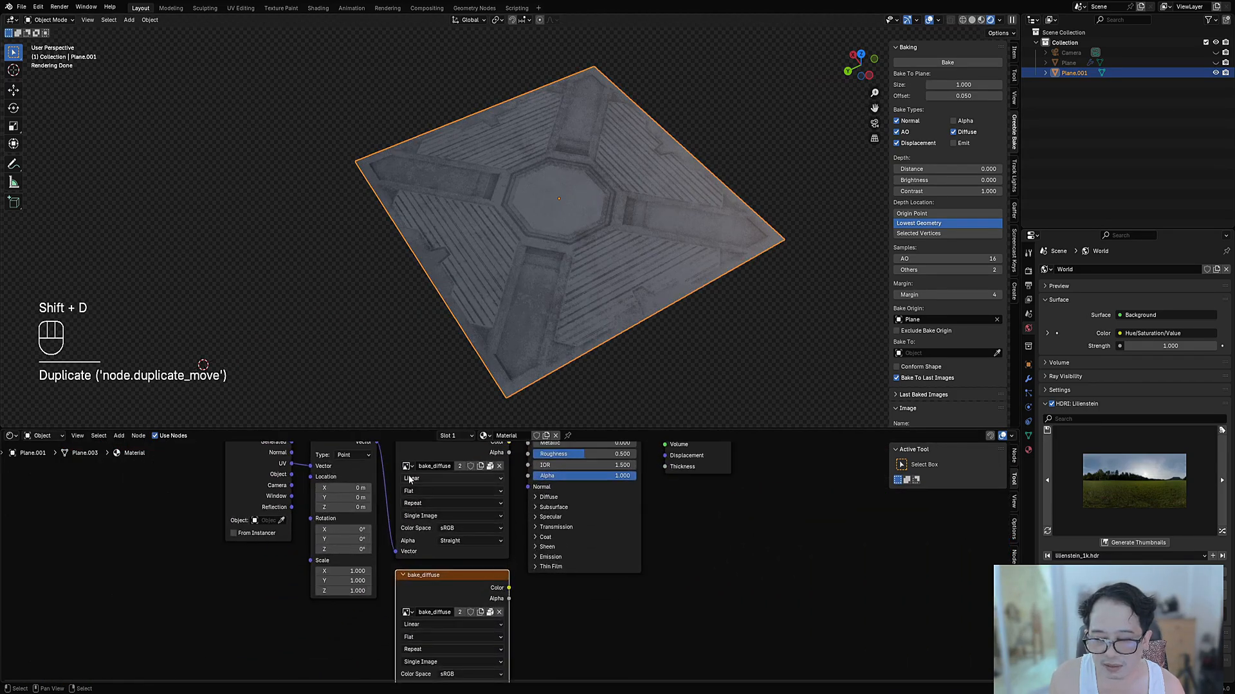
drag(460, 487, 519, 496)
drag(471, 658, 477, 655)
scroll(477, 655, up, 2)
click(469, 602)
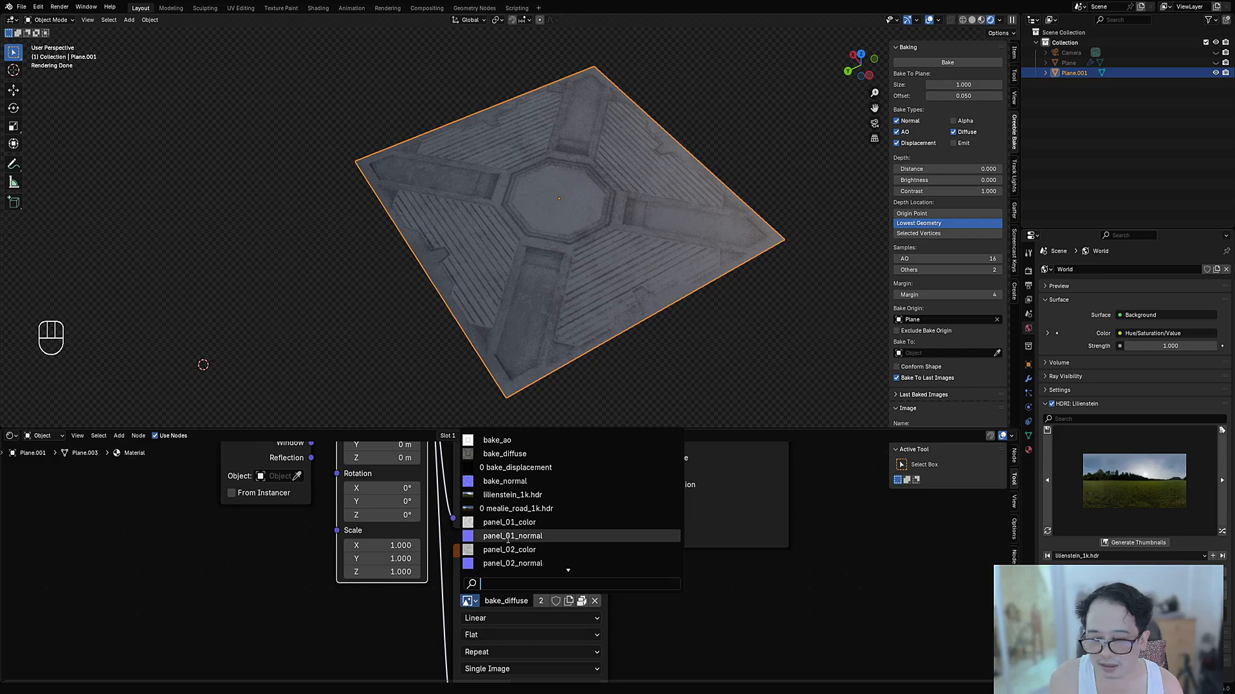
click(505, 481)
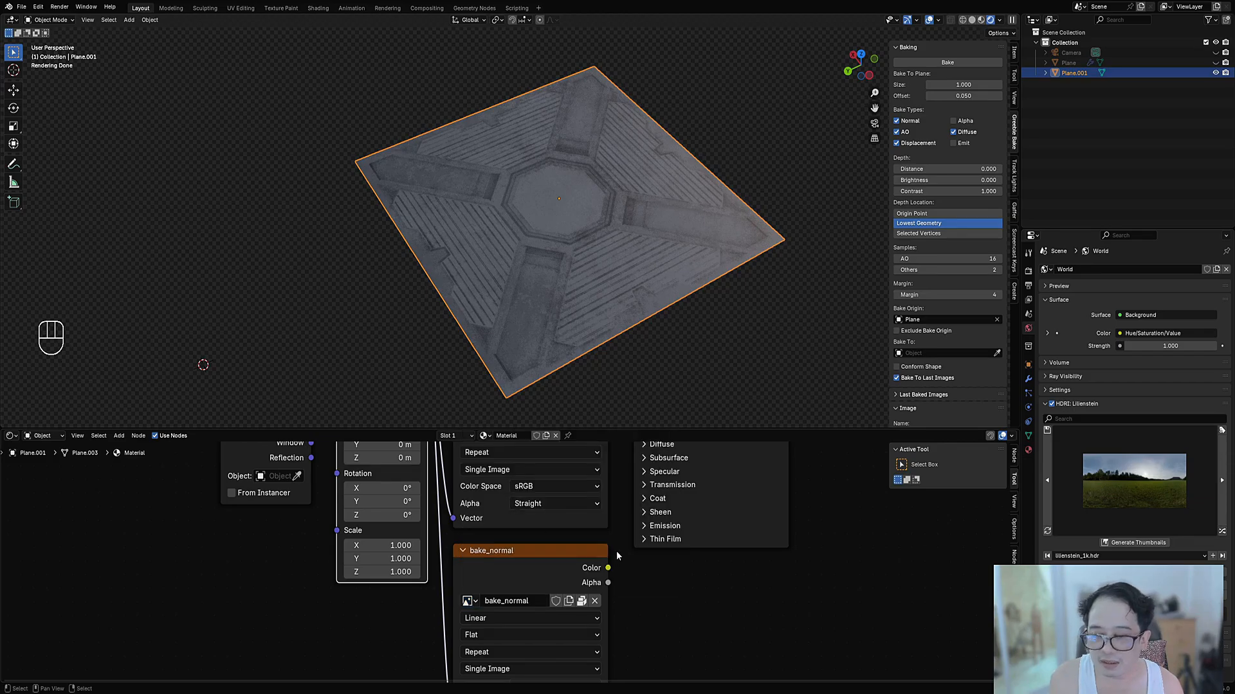
Step: Link the bake_normal texture's Color output to the Principled BSDF's Normal input
scroll(621, 563, down, 1)
middle_drag(620, 562, 585, 618)
scroll(585, 619, down, 1)
drag(551, 640, 570, 483)
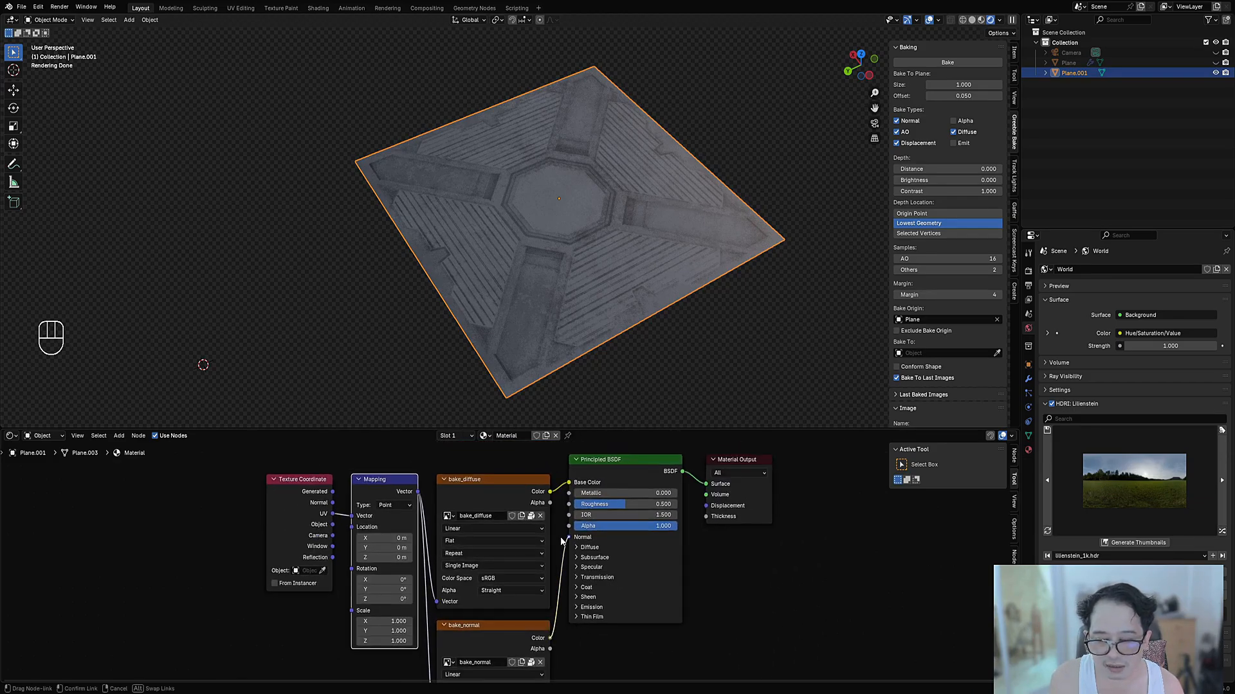
scroll(592, 318, up, 6)
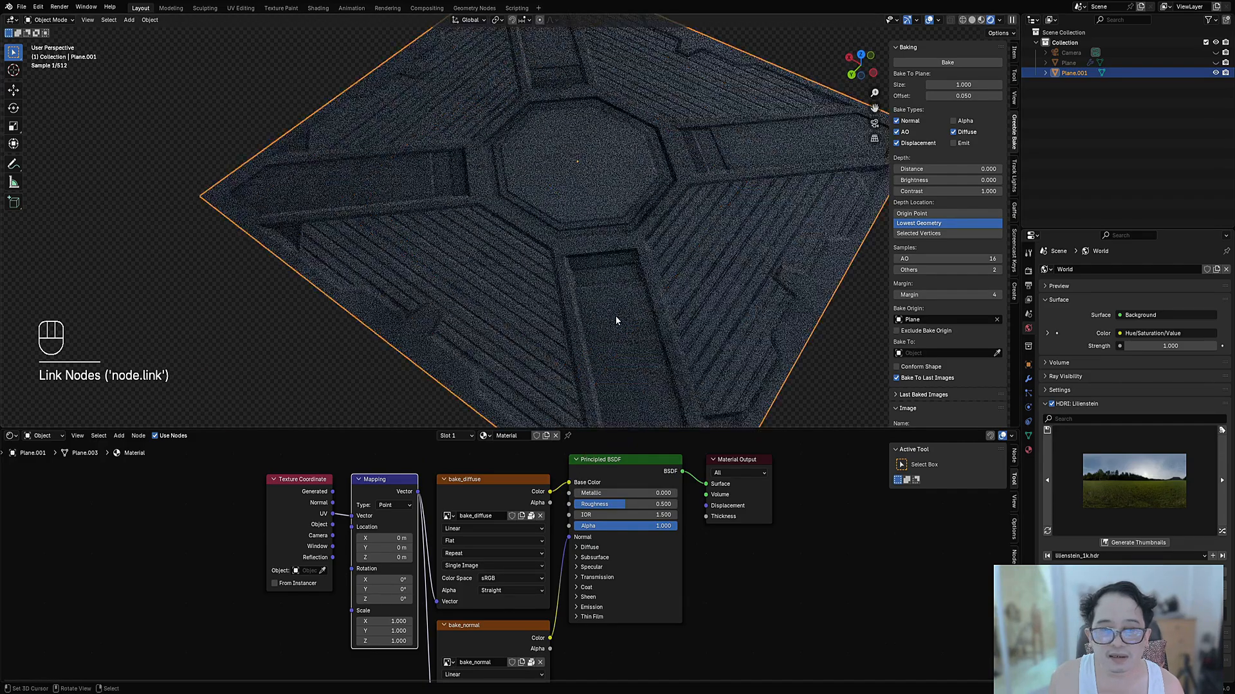
Step: Insert a Normal Map node between the bake_normal texture and the Principled BSDF's Normal input and view the whole plane
scroll(579, 617, down, 2)
key(shift+a)
mouse_move(573, 624)
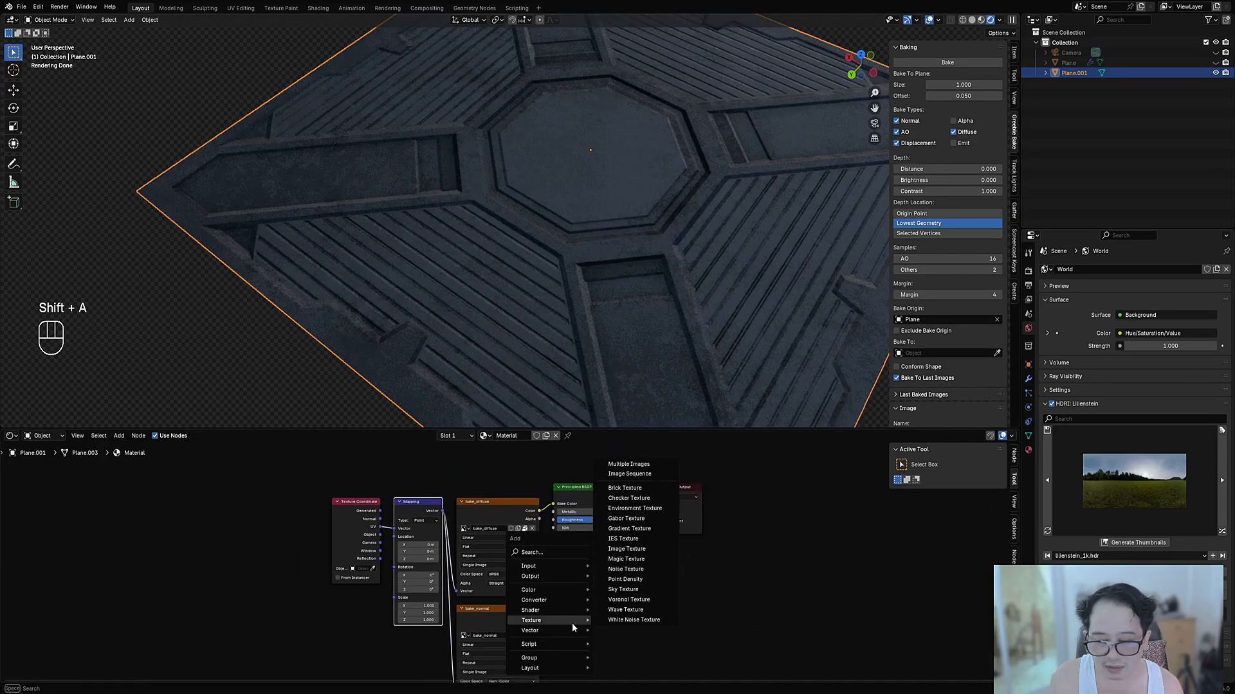
scroll(518, 568, up, 3)
middle_drag(522, 638, 582, 583)
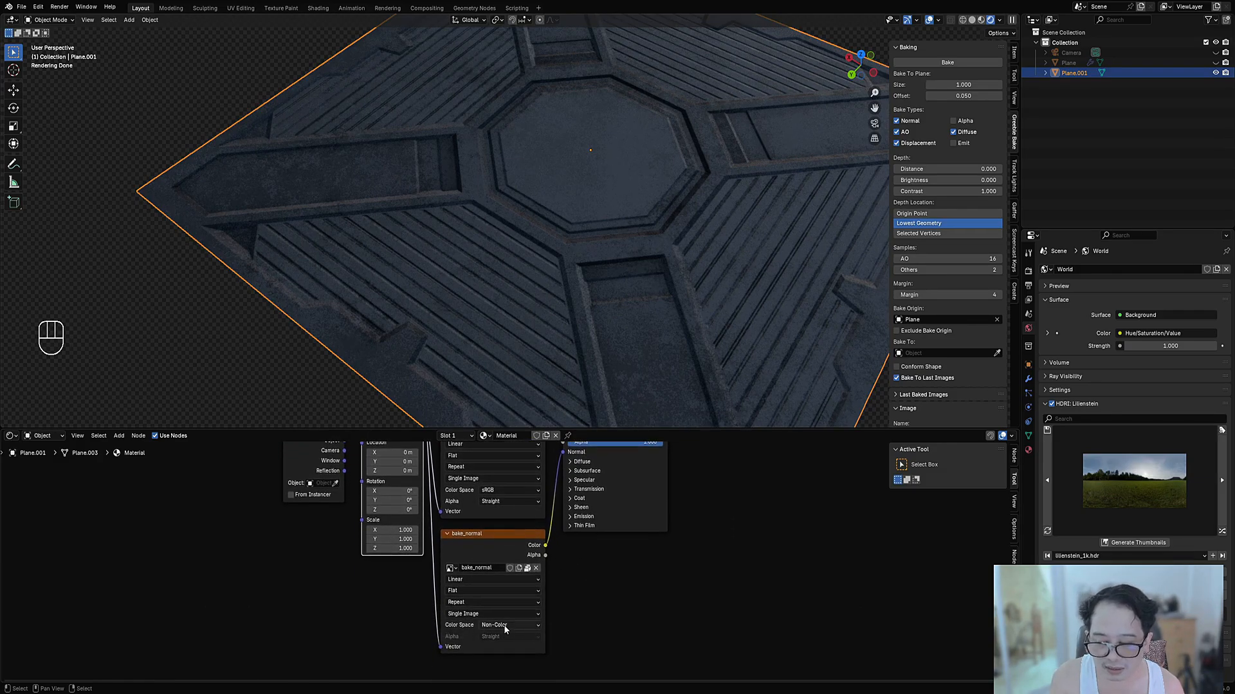
middle_drag(573, 481, 567, 549)
key(shift+a)
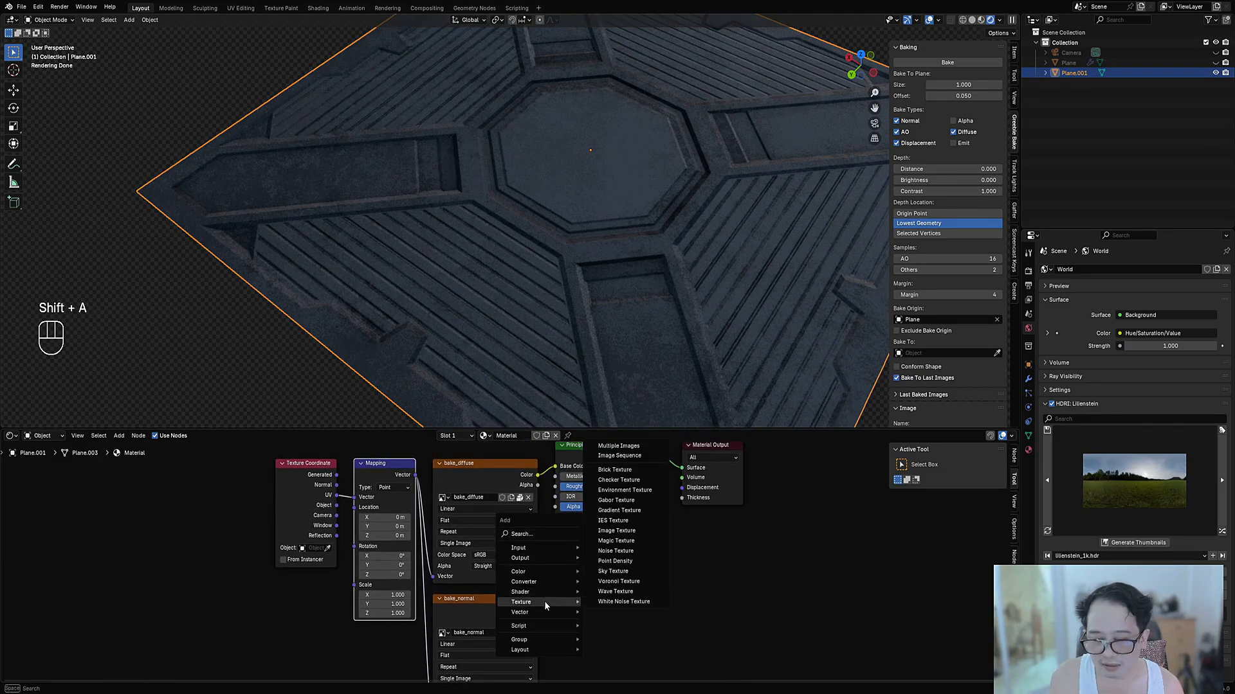
mouse_move(552, 612)
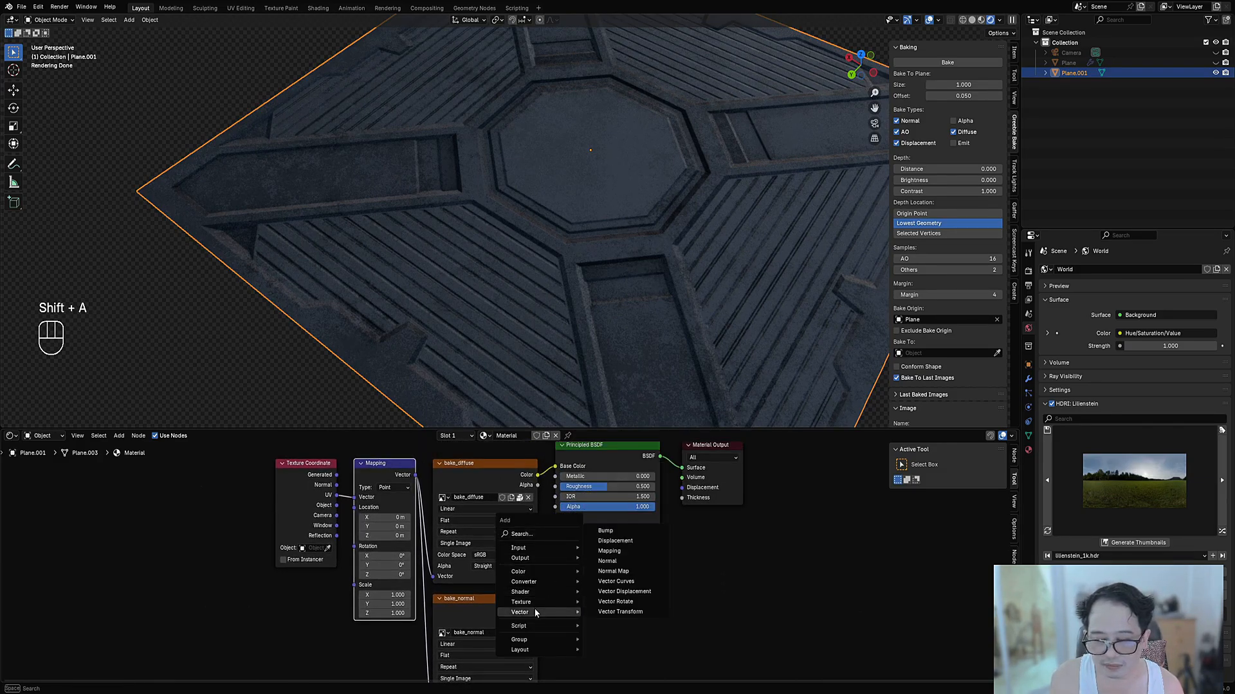
click(627, 571)
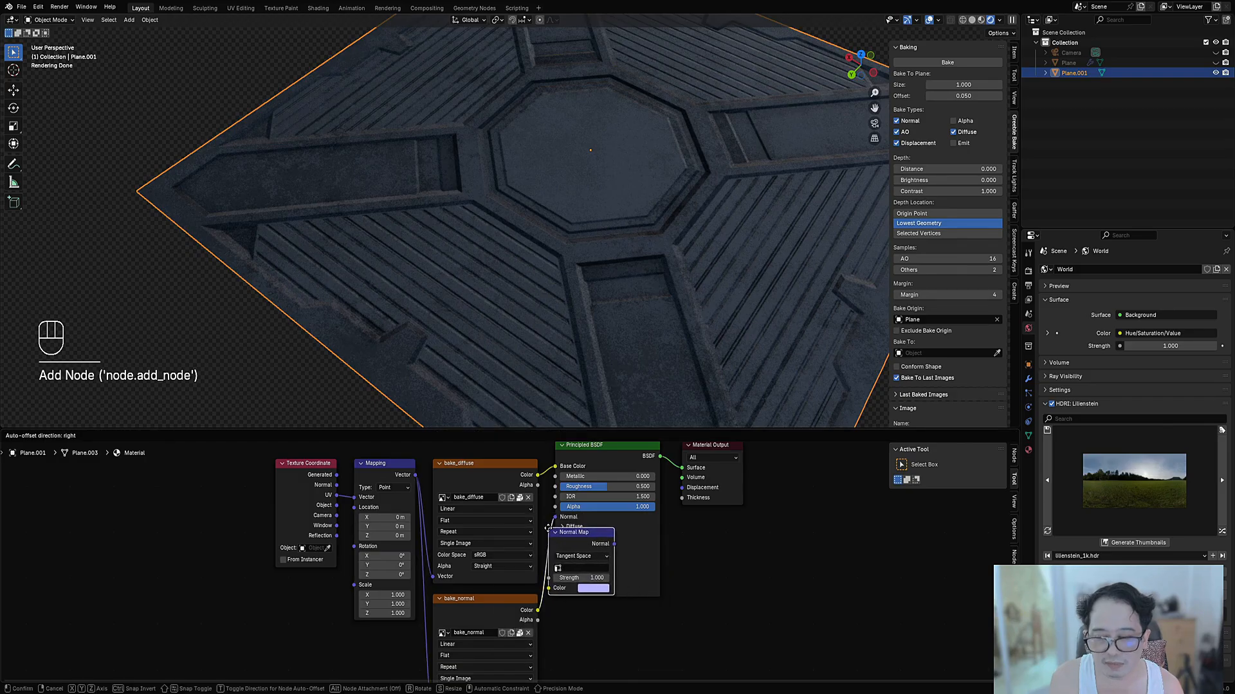
click(598, 560)
scroll(571, 222, down, 4)
middle_drag(689, 247, 641, 247)
scroll(642, 247, up, 2)
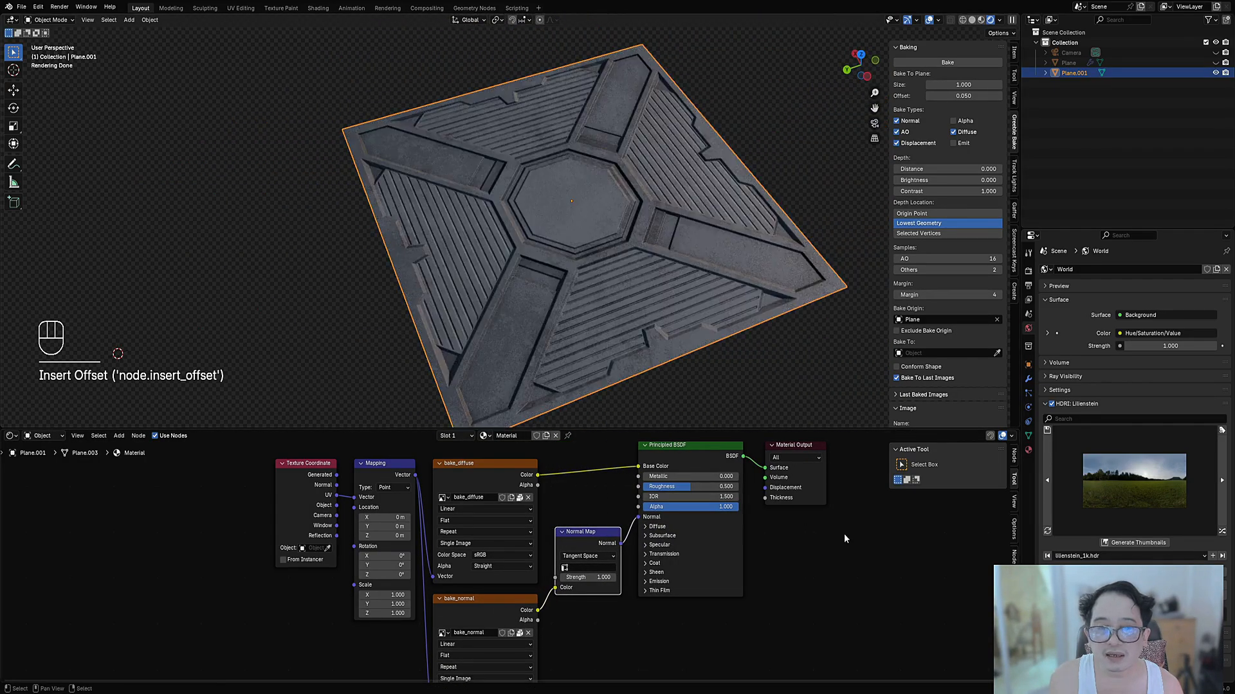
Step: Move the Material Output node further from the Principled BSDF and insert a Mix Color node between bake_diffuse and Base Color
middle_drag(844, 534, 718, 552)
drag(673, 471, 734, 486)
middle_drag(442, 495, 595, 595)
scroll(648, 533, down, 1)
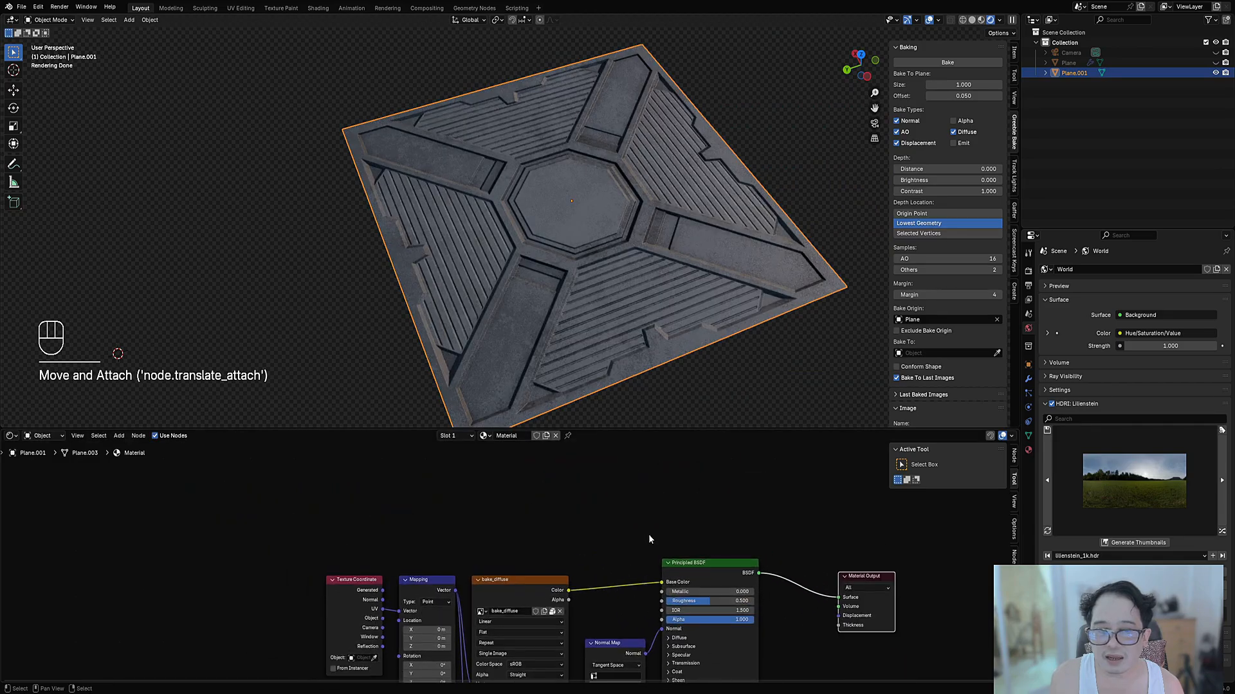
key(shift+a)
mouse_move(631, 544)
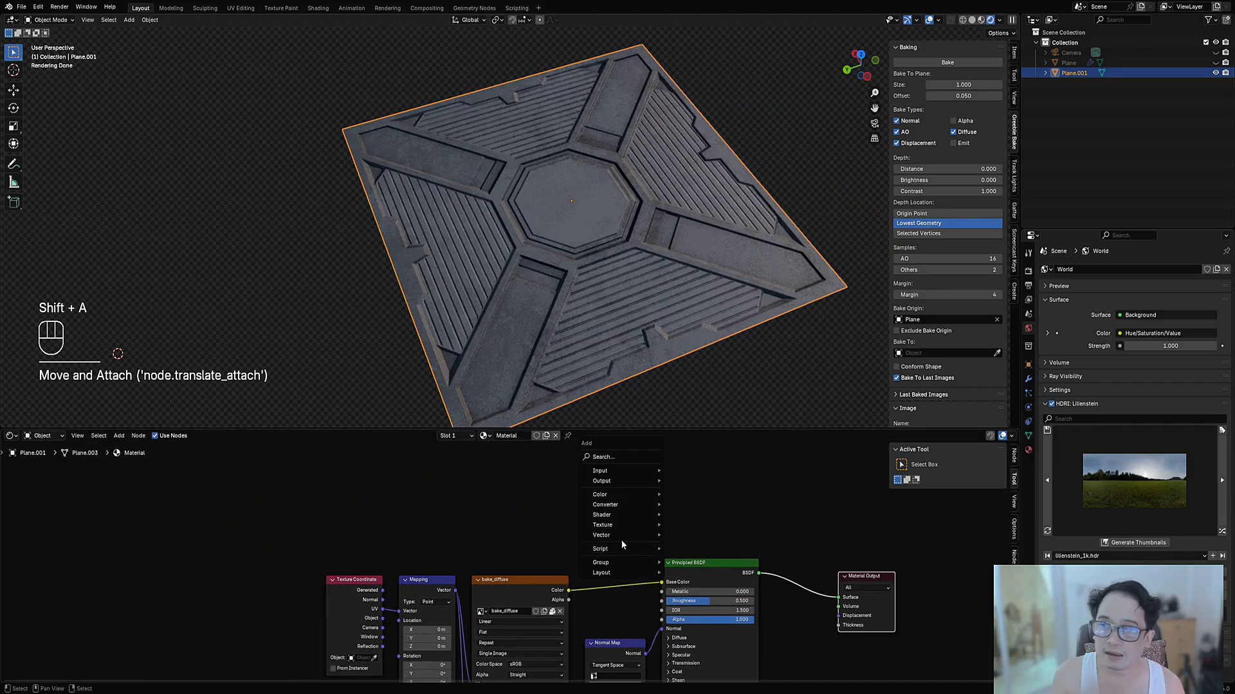
mouse_move(624, 513)
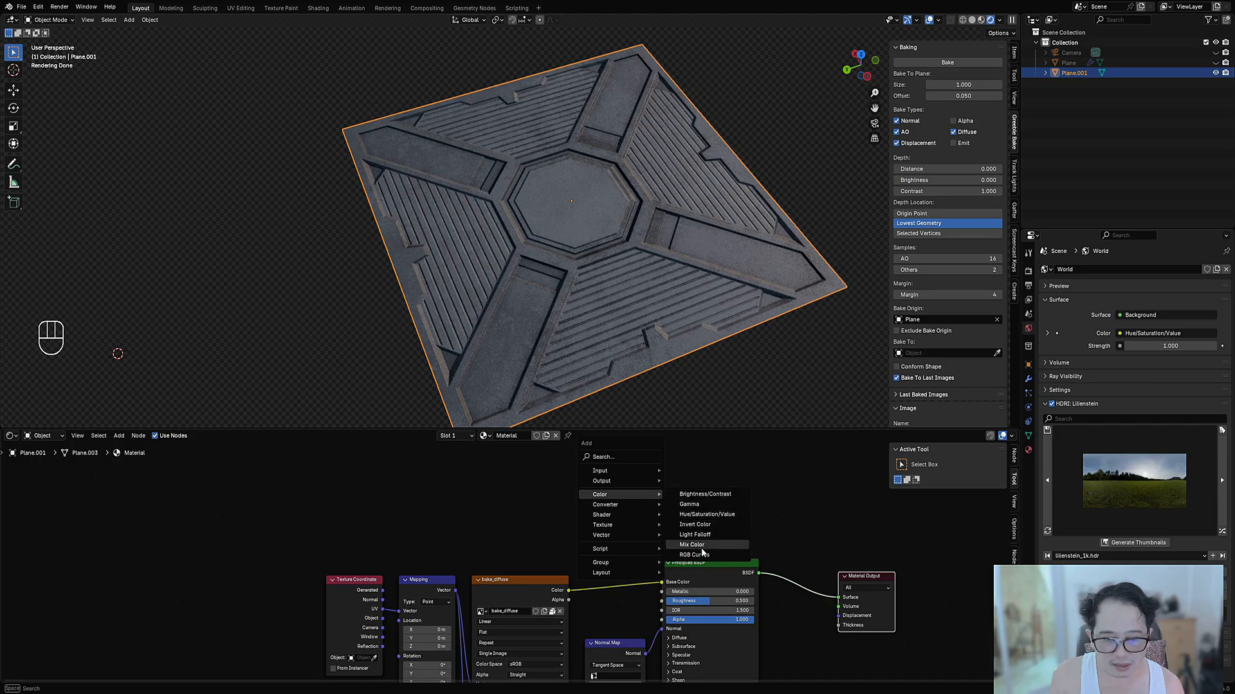
click(692, 545)
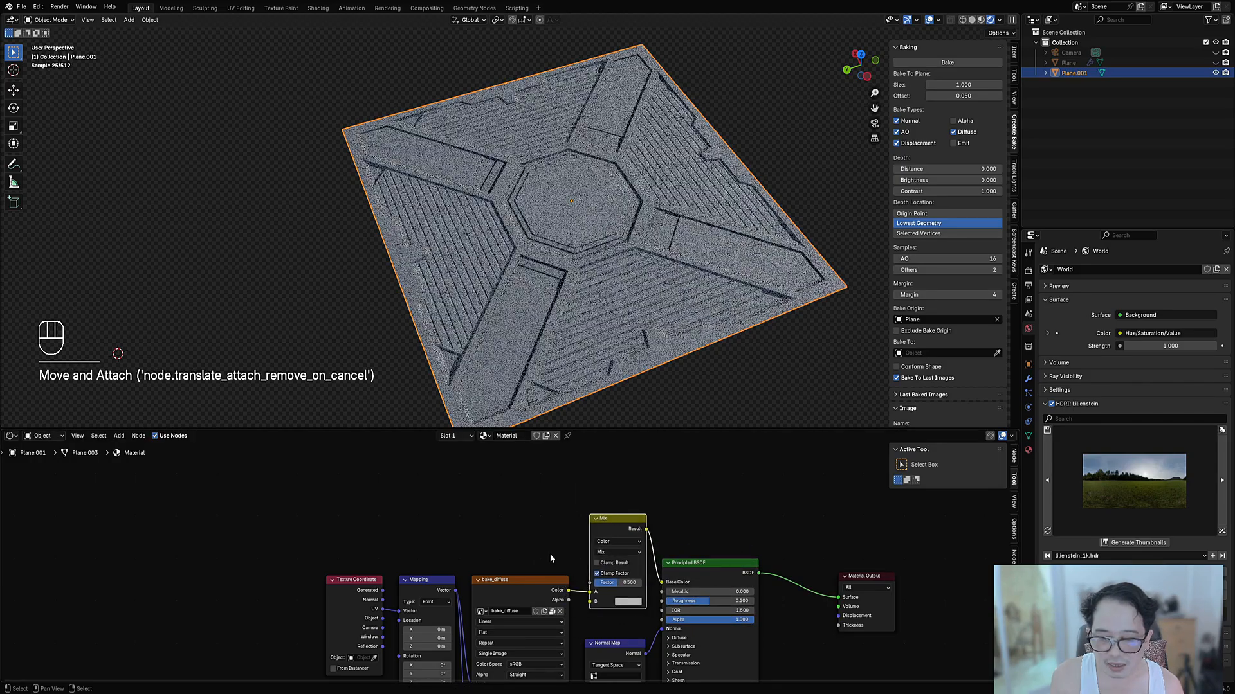
click(611, 524)
Step: Duplicate the bake_diffuse texture node above the original, feed it the Mapping vector and link its Color to the Mix node's B input
click(530, 581)
key(shift+d)
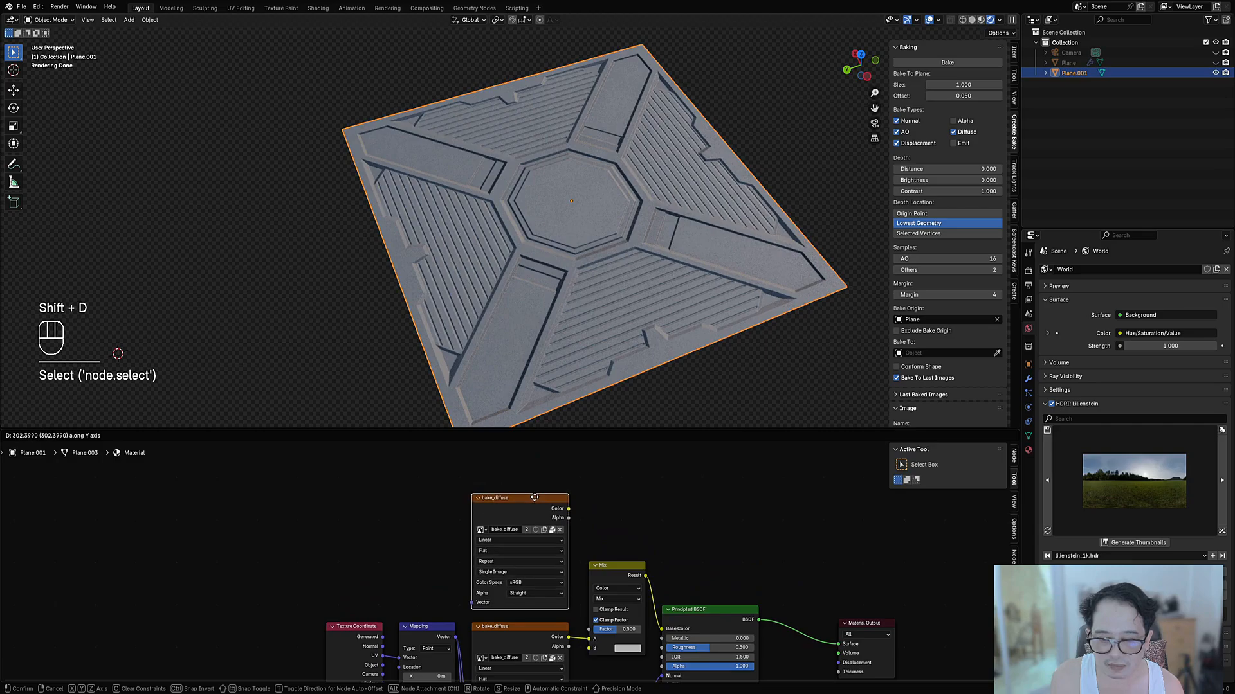
click(531, 503)
drag(456, 636, 471, 608)
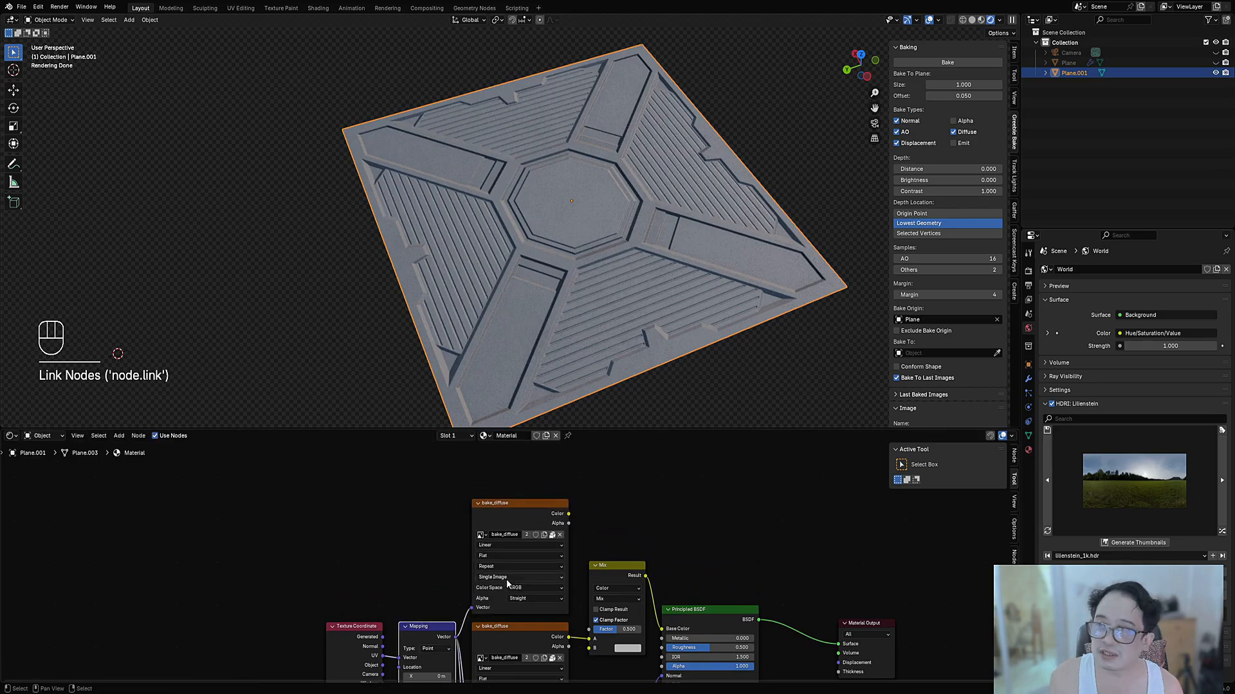
drag(569, 514, 578, 517)
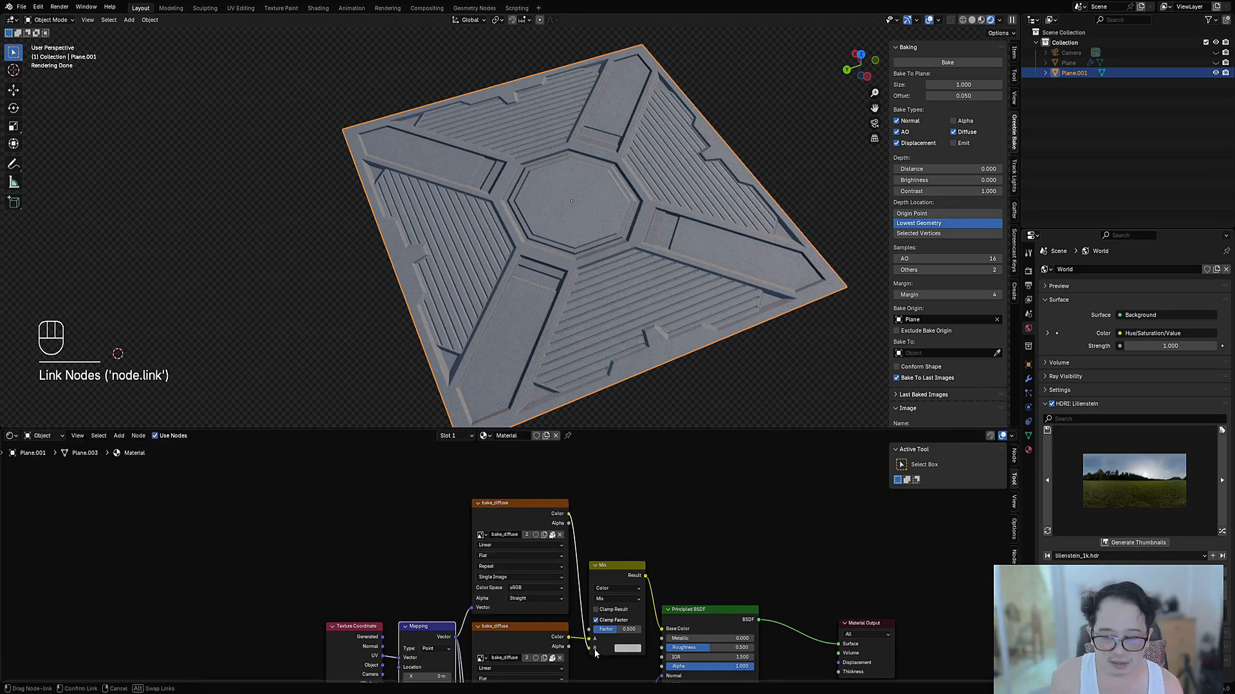
drag(594, 651, 589, 649)
Step: Set the duplicated texture's image to bake_ao and preview that texture directly on the plane
scroll(510, 563, up, 2)
click(480, 535)
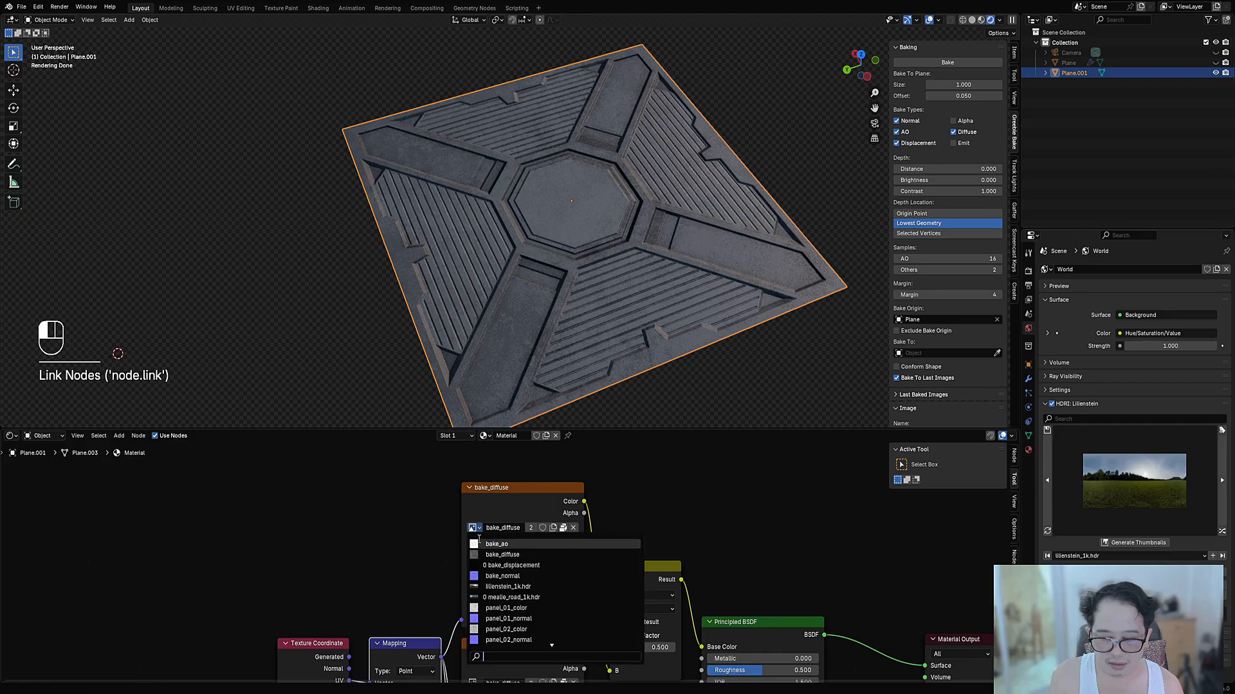
click(492, 544)
ctrl+shift+click(530, 489)
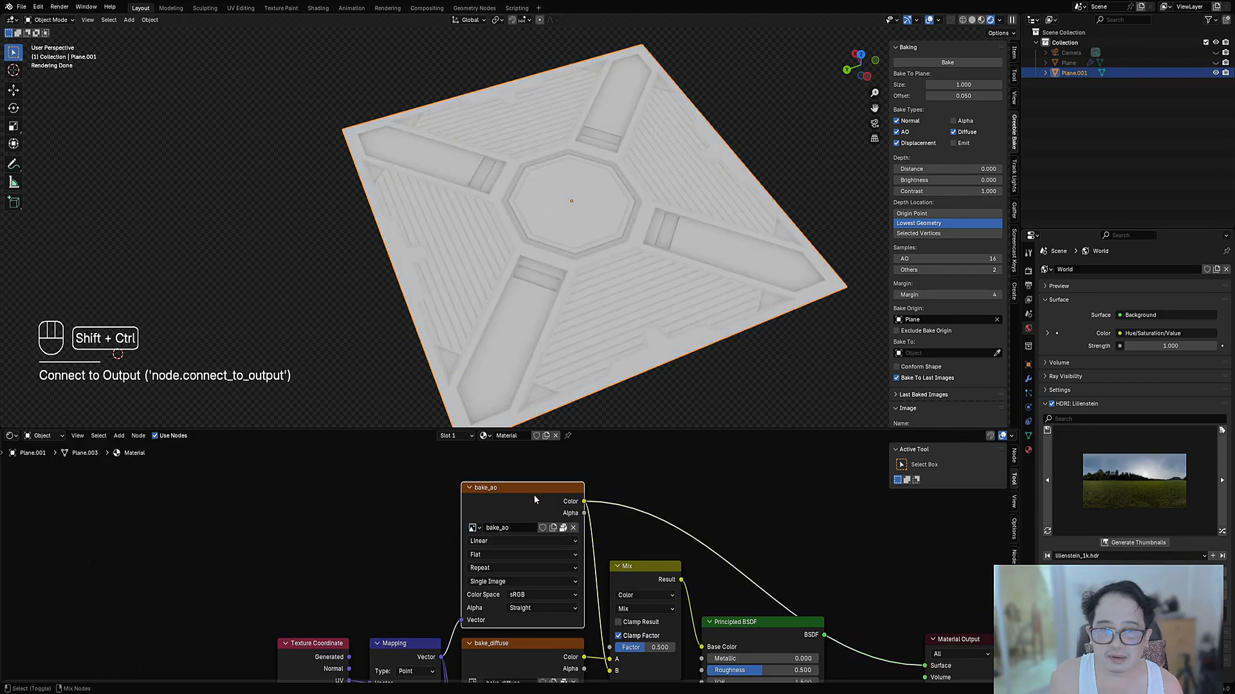
Step: Set the Mix node's blending mode to Overlay and reconnect the Principled BSDF to the Material Output's Surface
middle_drag(533, 500, 376, 442)
click(490, 551)
click(492, 531)
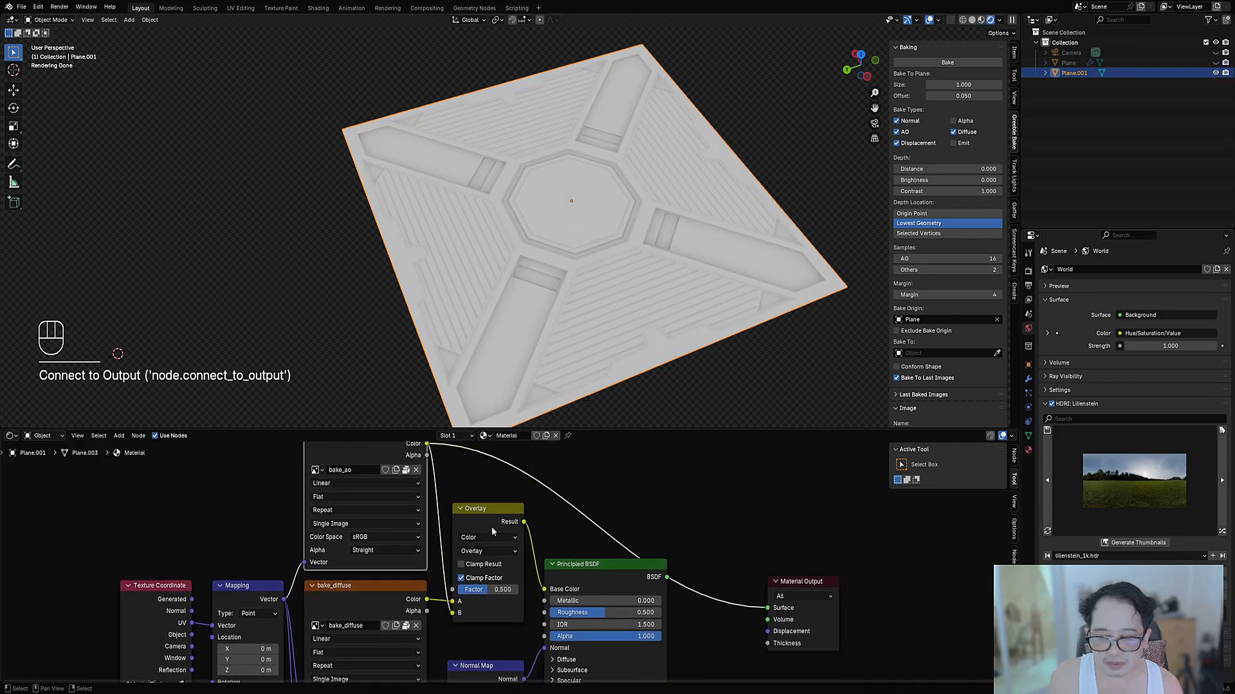
drag(667, 577, 767, 608)
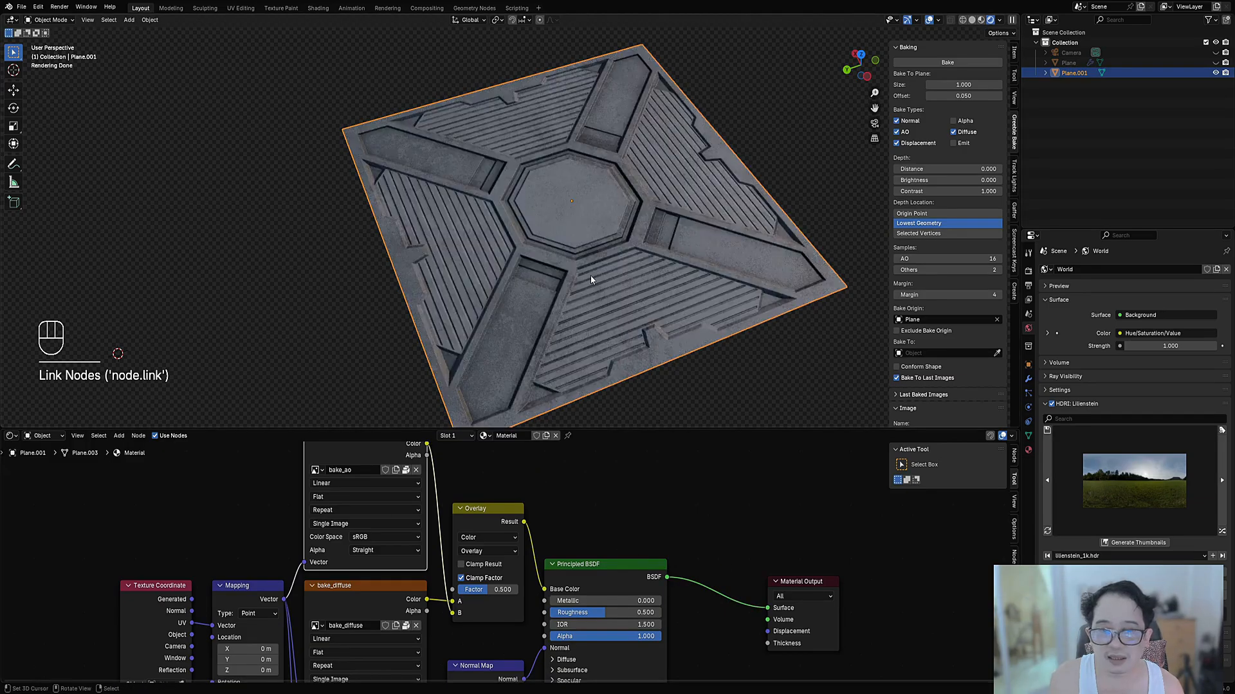
Step: Inspect the shaded plane and move the Material Output and Principled BSDF nodes further away from the texture nodes
scroll(591, 279, down, 3)
middle_drag(591, 279, 581, 270)
scroll(581, 272, up, 3)
scroll(673, 607, down, 3)
middle_drag(677, 606, 630, 594)
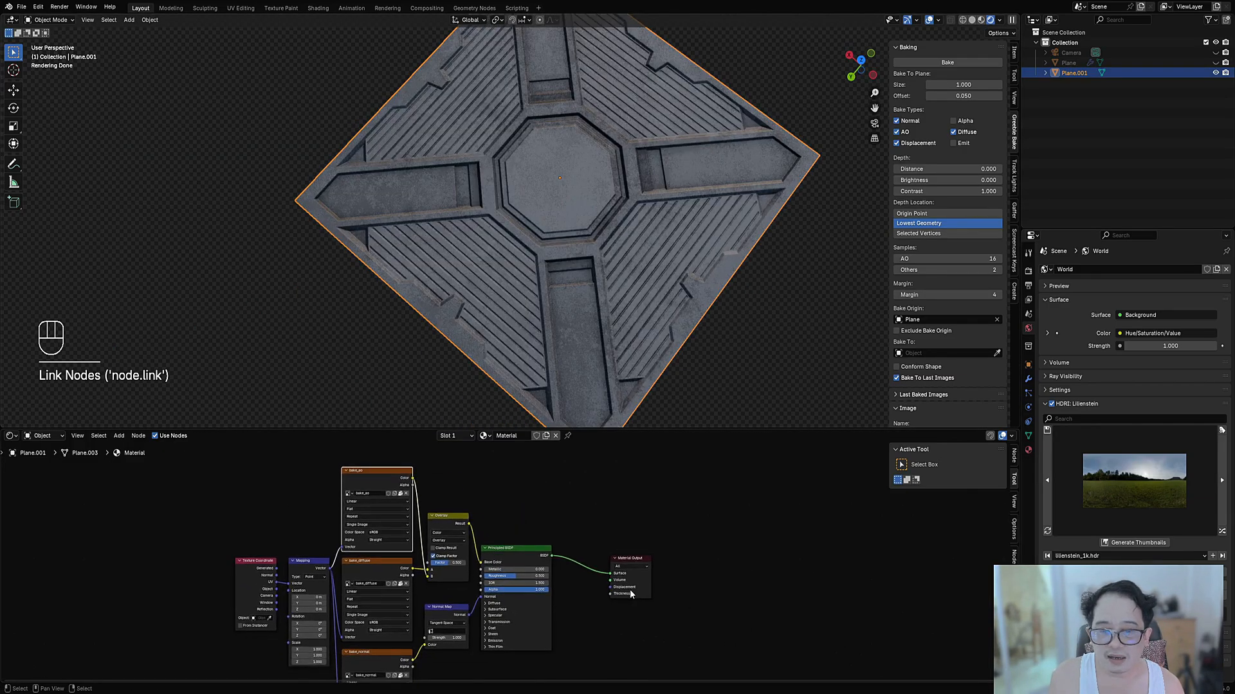
drag(629, 560, 730, 559)
drag(505, 560, 574, 562)
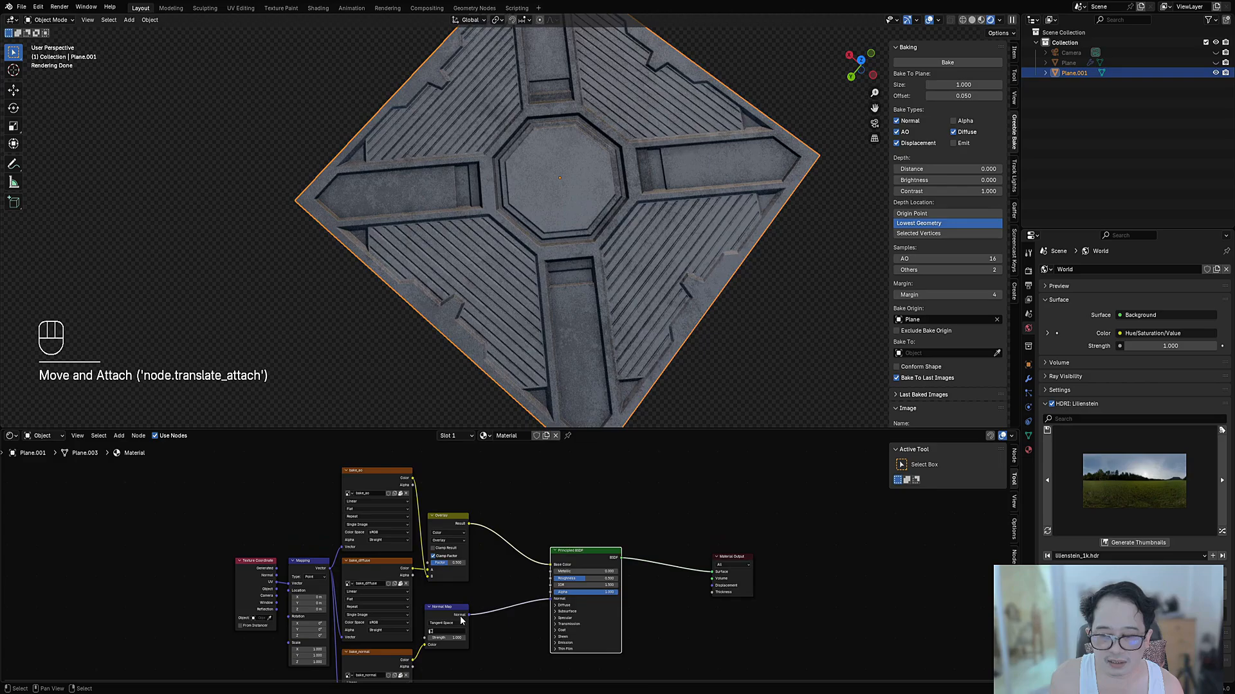
Step: Duplicate the bake_normal texture node, set the copy's image to bake_displacement and link the Mapping vector to it
middle_drag(460, 618, 551, 494)
key(ctrl+space)
key(shift+d)
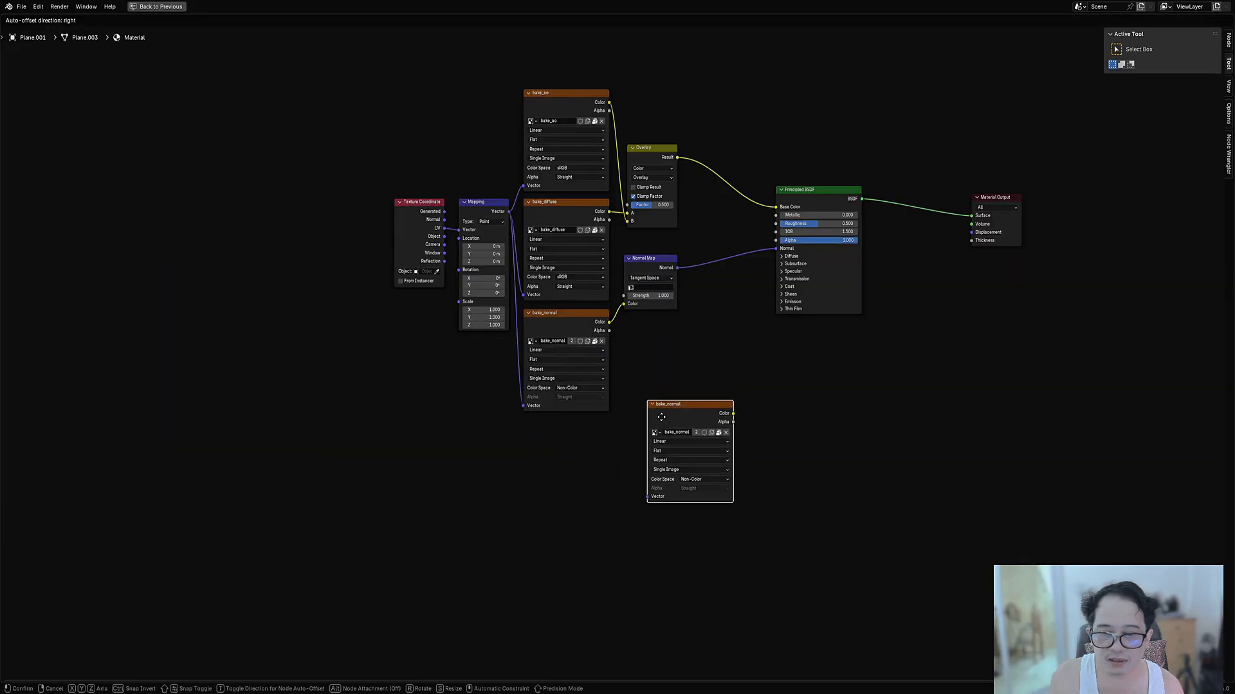
click(666, 437)
scroll(667, 437, up, 2)
click(681, 479)
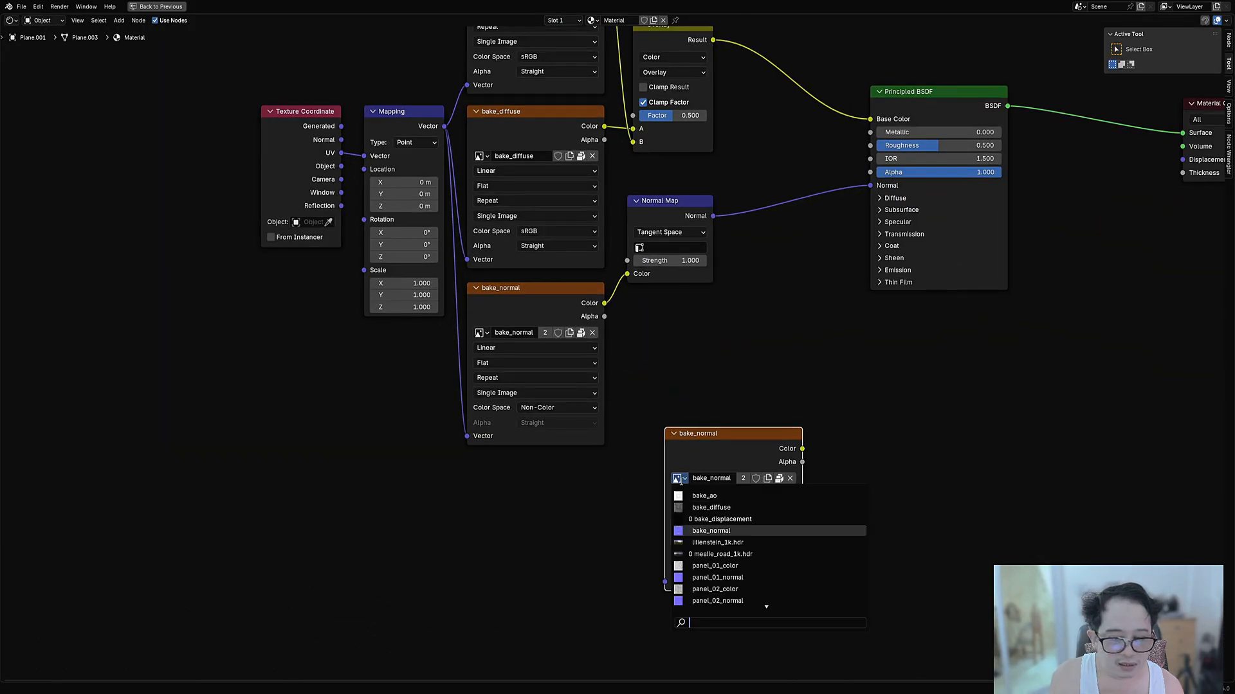
click(690, 525)
drag(434, 127, 665, 581)
key(ctrl+space)
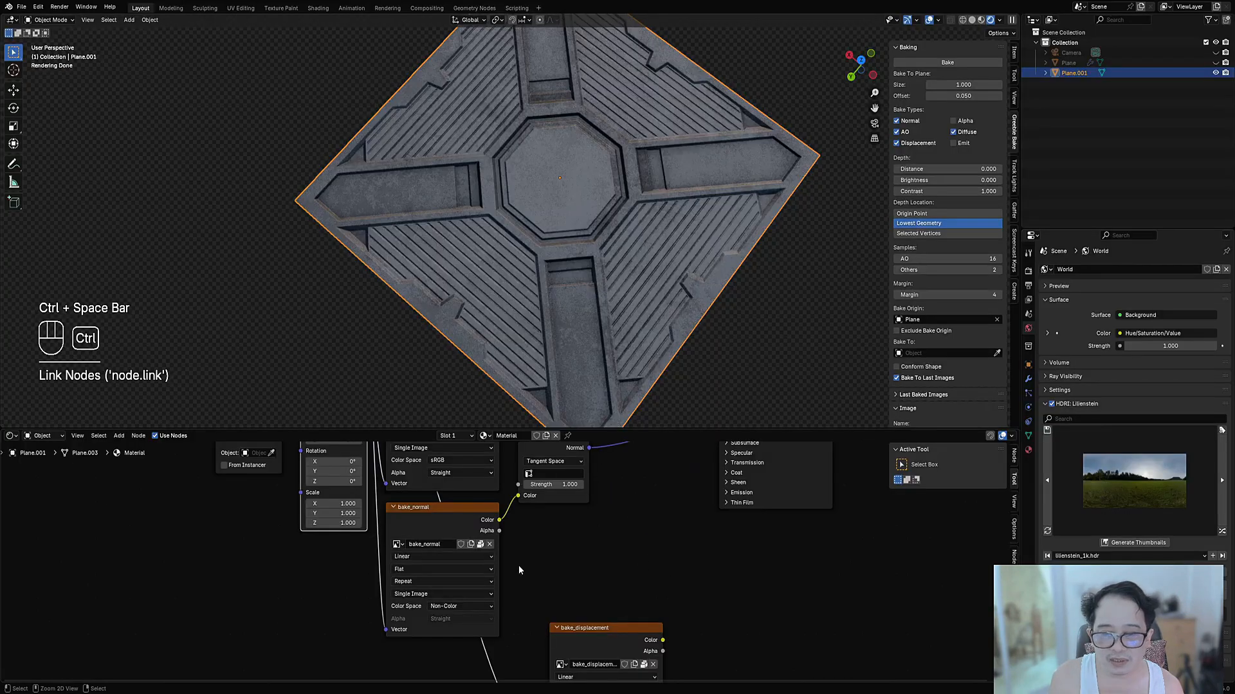
Step: Preview the bake_displacement texture on the plane and reconnect the Principled BSDF to the Material Output's Surface
ctrl+shift+click(570, 633)
scroll(568, 555, down, 3)
middle_drag(647, 505, 631, 569)
drag(578, 495, 674, 510)
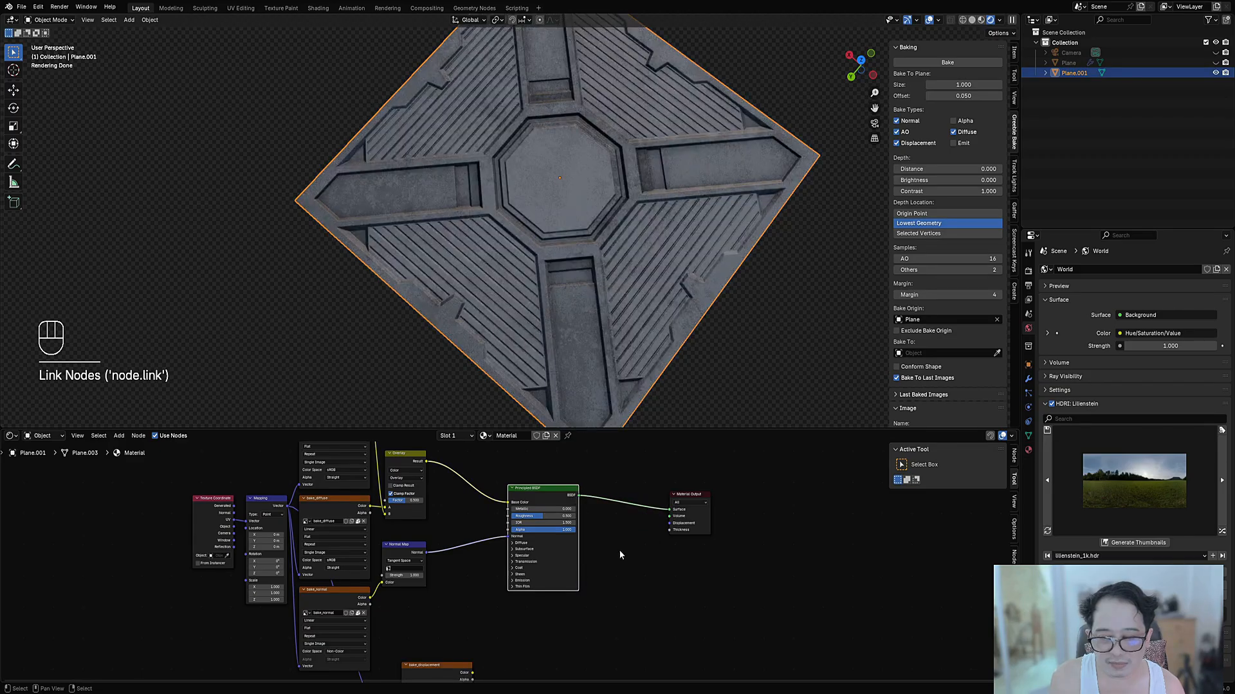
Step: Save the file and inspect the textured plane up close from a lower angle
key(ctrl+s)
middle_drag(551, 319, 544, 287)
scroll(596, 279, up, 2)
scroll(544, 286, down, 2)
scroll(416, 503, down, 3)
scroll(416, 503, up, 2)
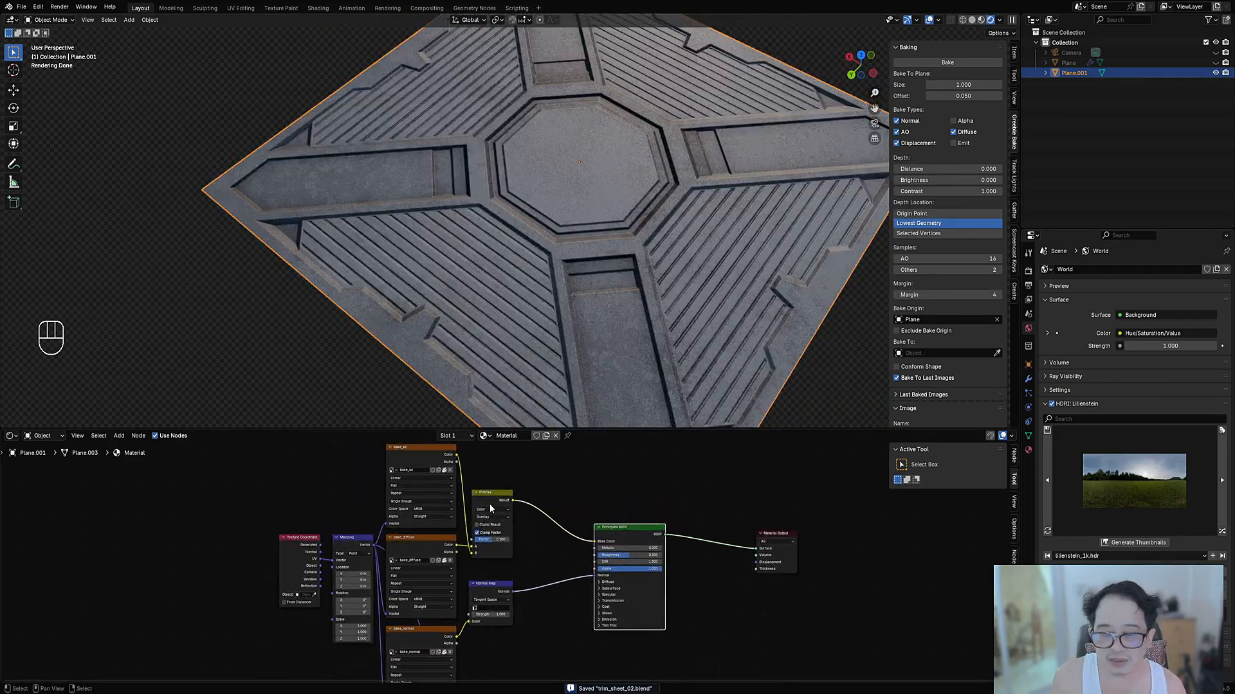
Step: Change the Overlay mix node's blending mode to Multiply and set its factor to 0.600
click(491, 503)
scroll(499, 502, up, 2)
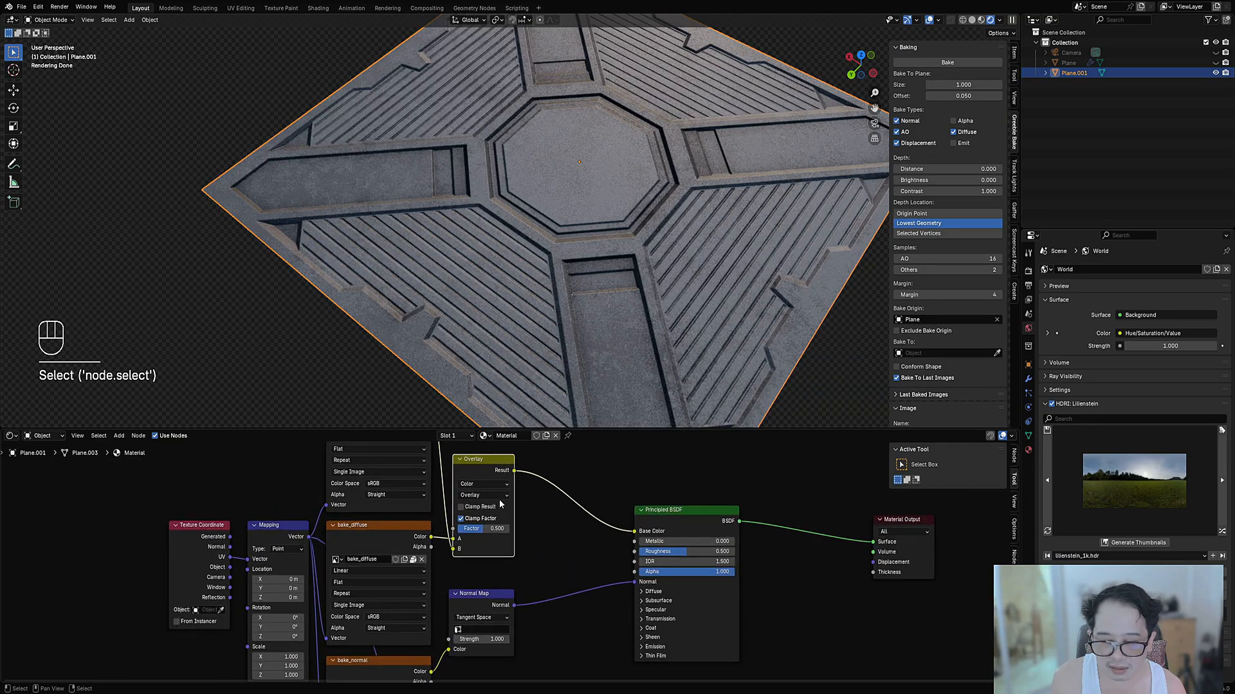
click(491, 495)
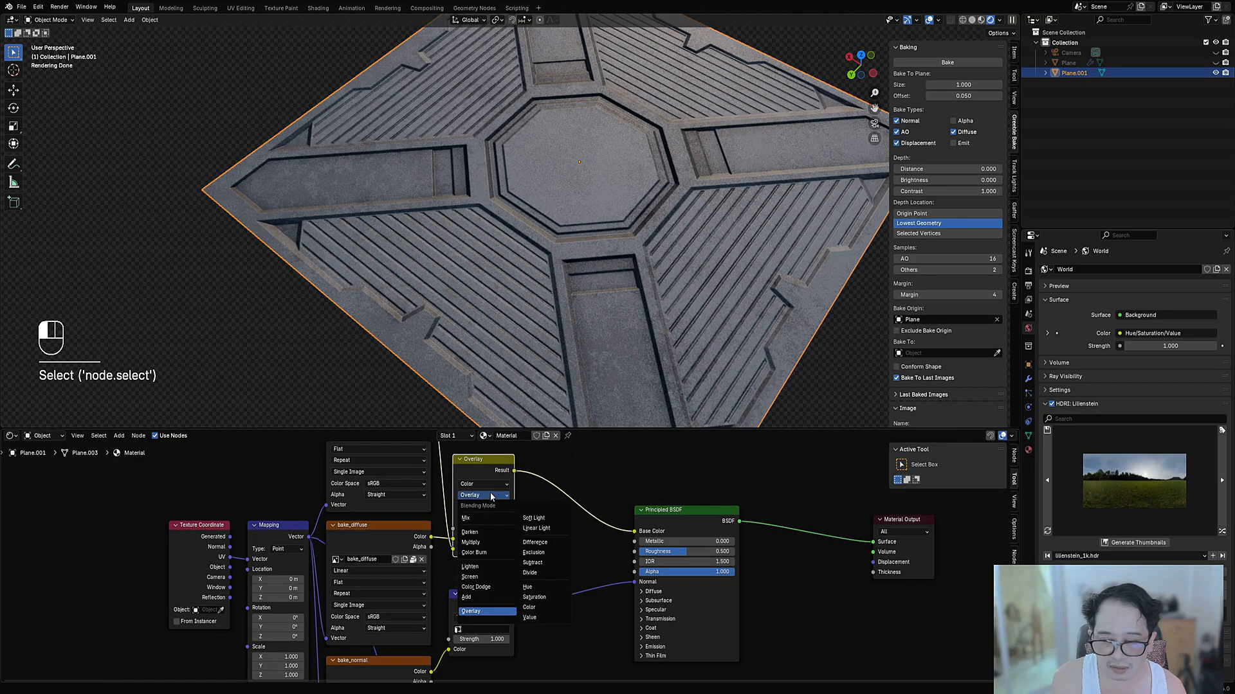
click(489, 550)
drag(500, 534, 484, 529)
Step: Duplicate the Multiply node in front of Base Color with factor 1.000 and link bake_displacement's Color to its B input
key(shift+d)
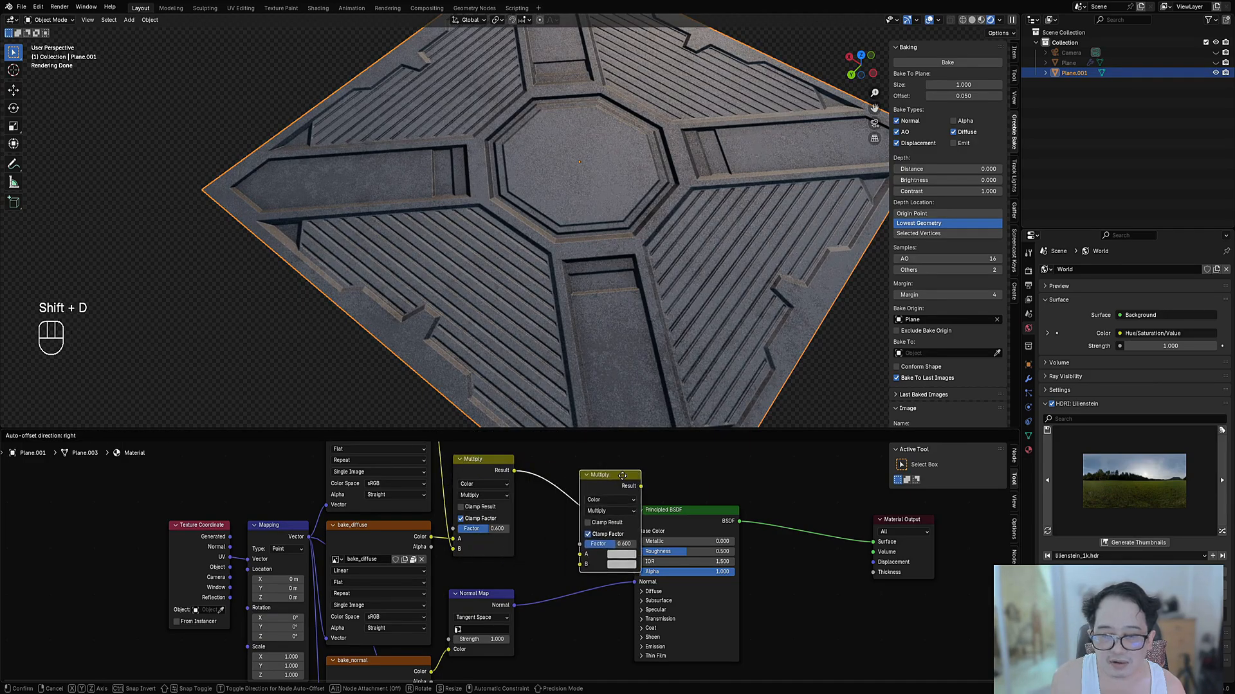
click(586, 518)
scroll(565, 630, down, 2)
middle_drag(564, 631, 555, 576)
scroll(523, 580, down, 4)
drag(529, 636, 490, 604)
drag(518, 536, 569, 491)
Step: Insert a Color Ramp node between the bake_displacement texture and the second Multiply node's B input
scroll(511, 558, up, 2)
key(shift+a)
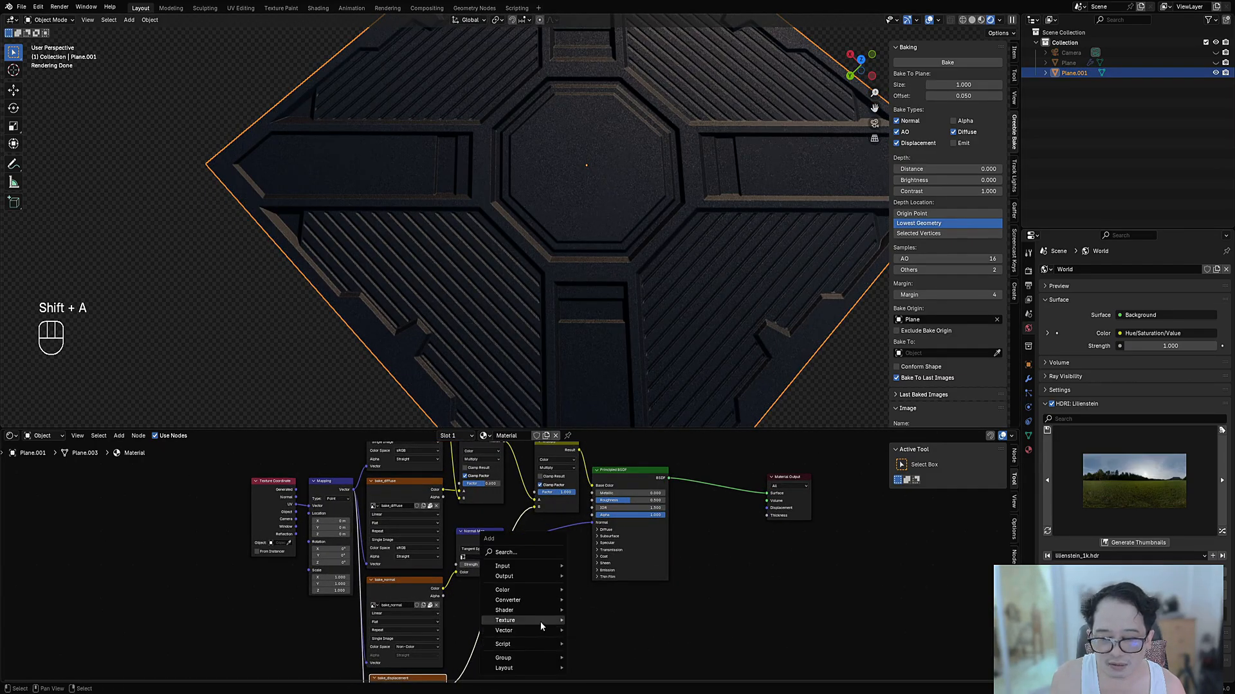
mouse_move(543, 604)
click(598, 488)
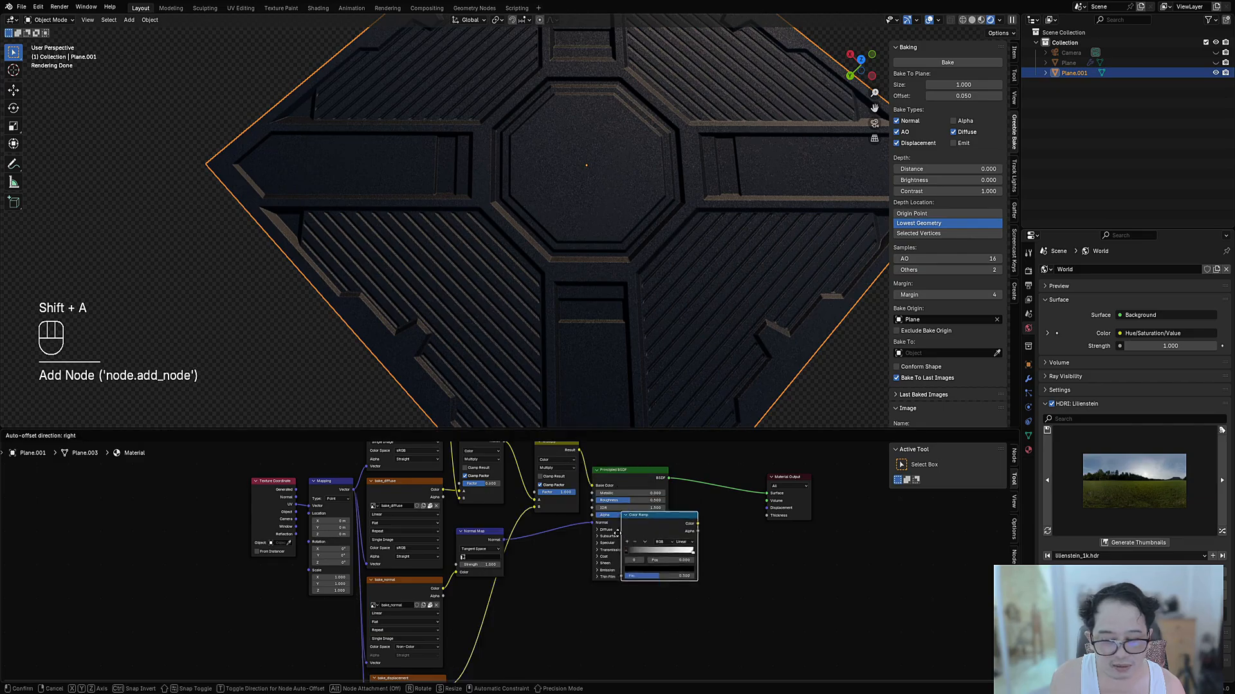
click(531, 615)
middle_drag(530, 616, 529, 609)
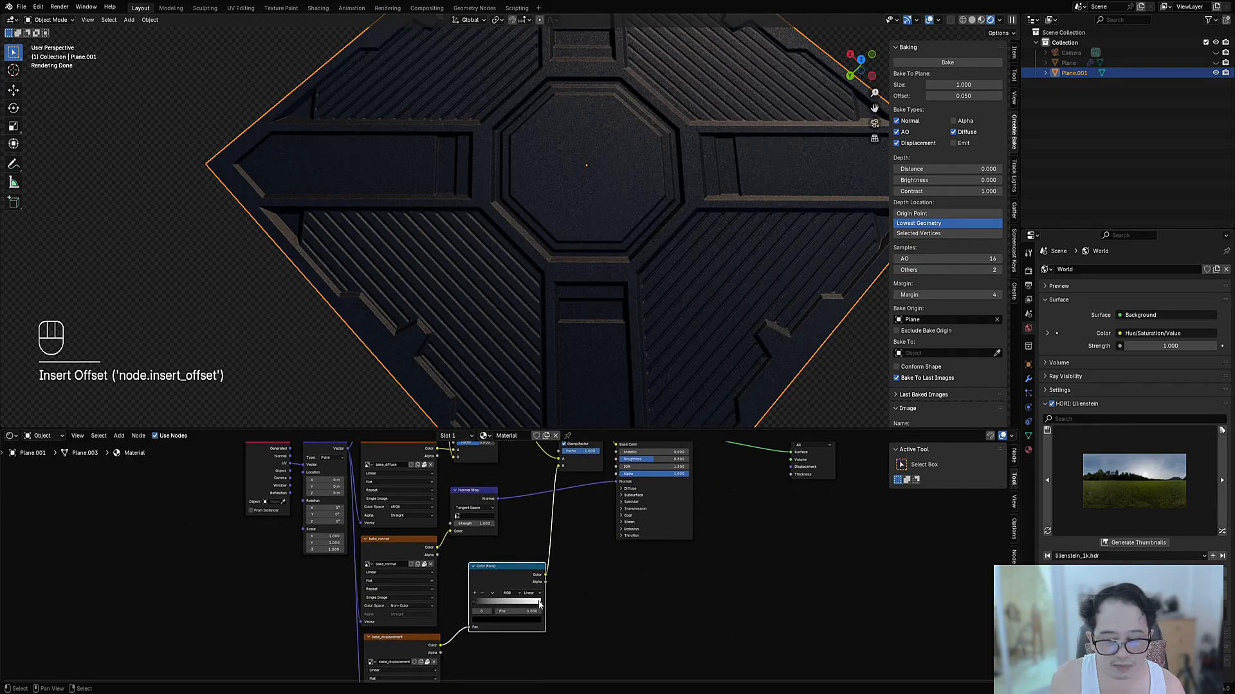
Step: Move the Color Ramp's white stop to a position of about 0.055 and view the whole plane
drag(539, 604, 473, 611)
middle_drag(571, 225, 542, 292)
scroll(543, 292, up, 4)
middle_drag(427, 633, 441, 554)
scroll(441, 566, up, 3)
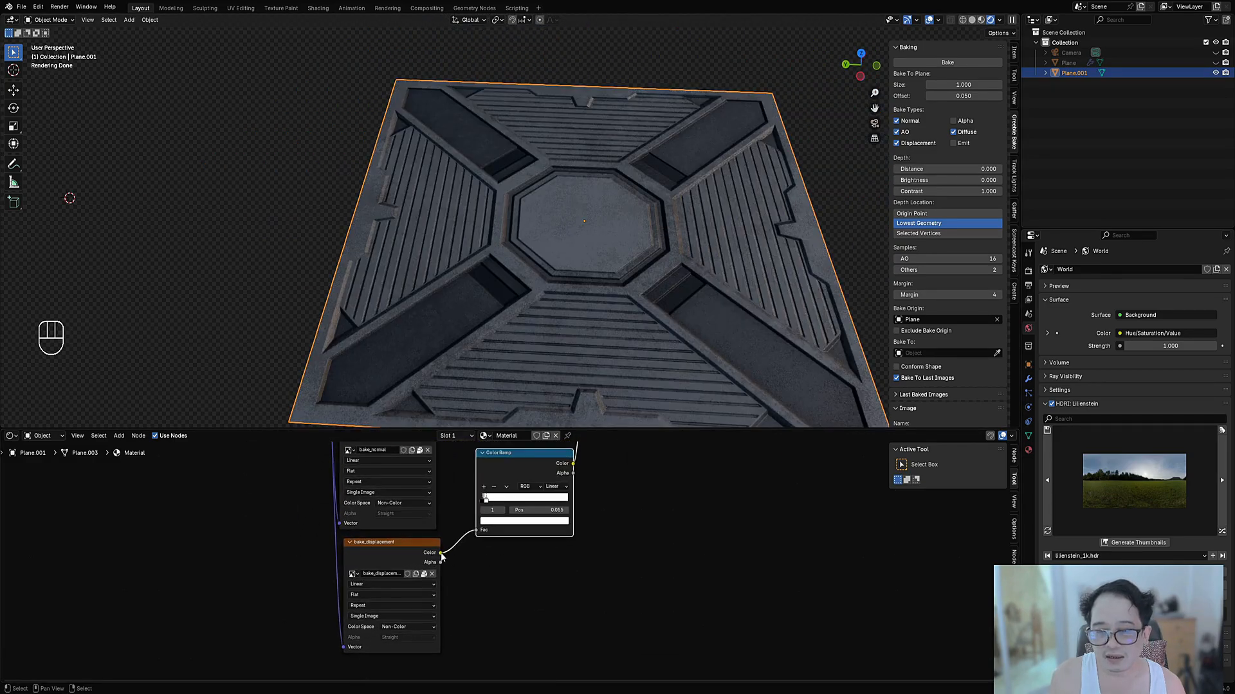
Step: Preview the bake_displacement texture directly on the plane and examine its grey levels from the top view
ctrl+shift+click(414, 546)
alt+middle_drag(566, 245, 568, 244)
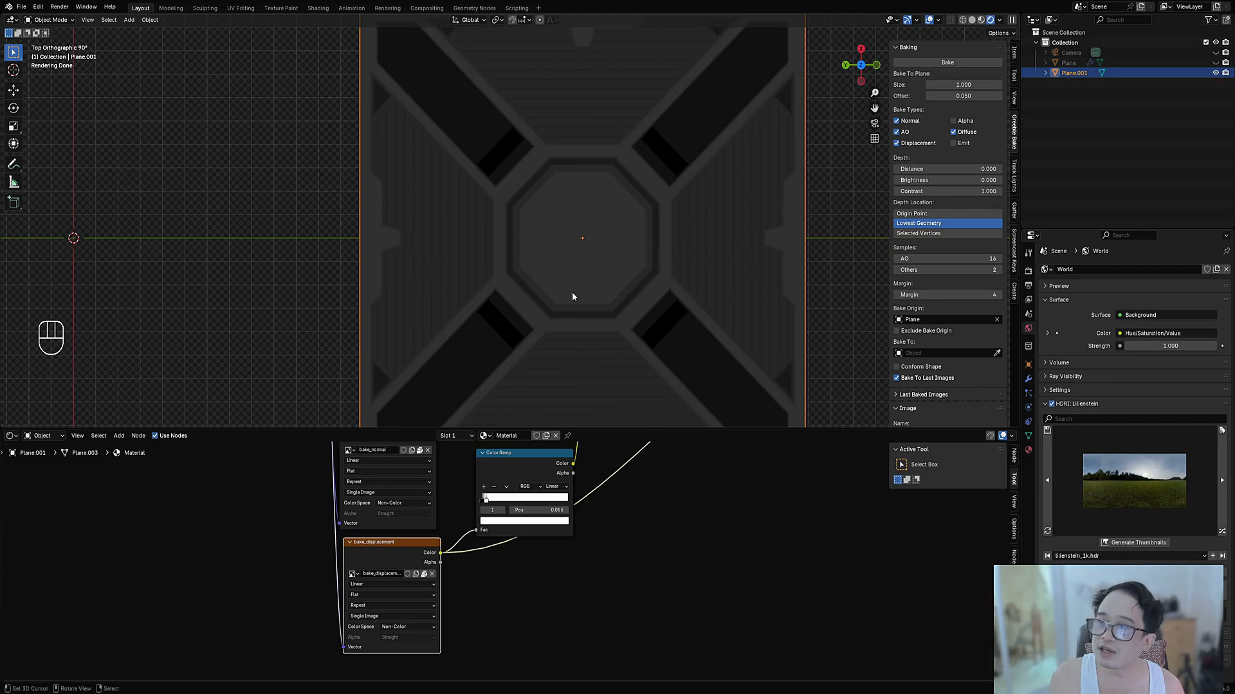
scroll(510, 222, up, 2)
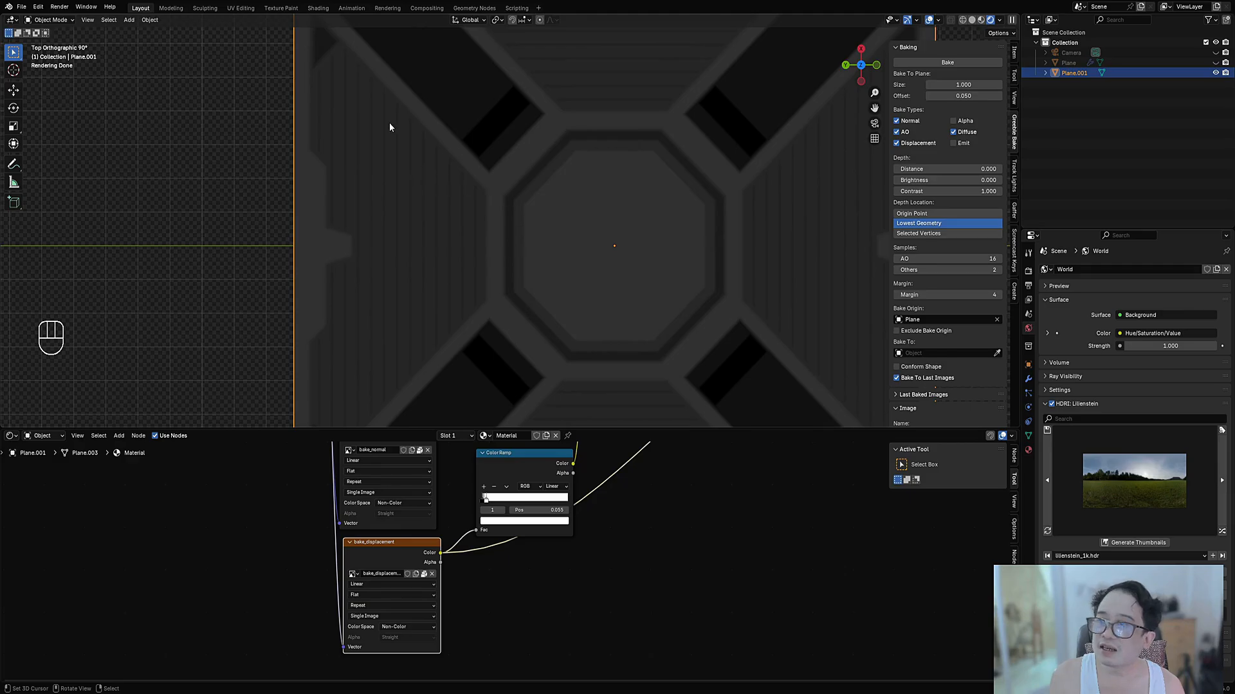
shift+middle_drag(556, 129, 442, 393)
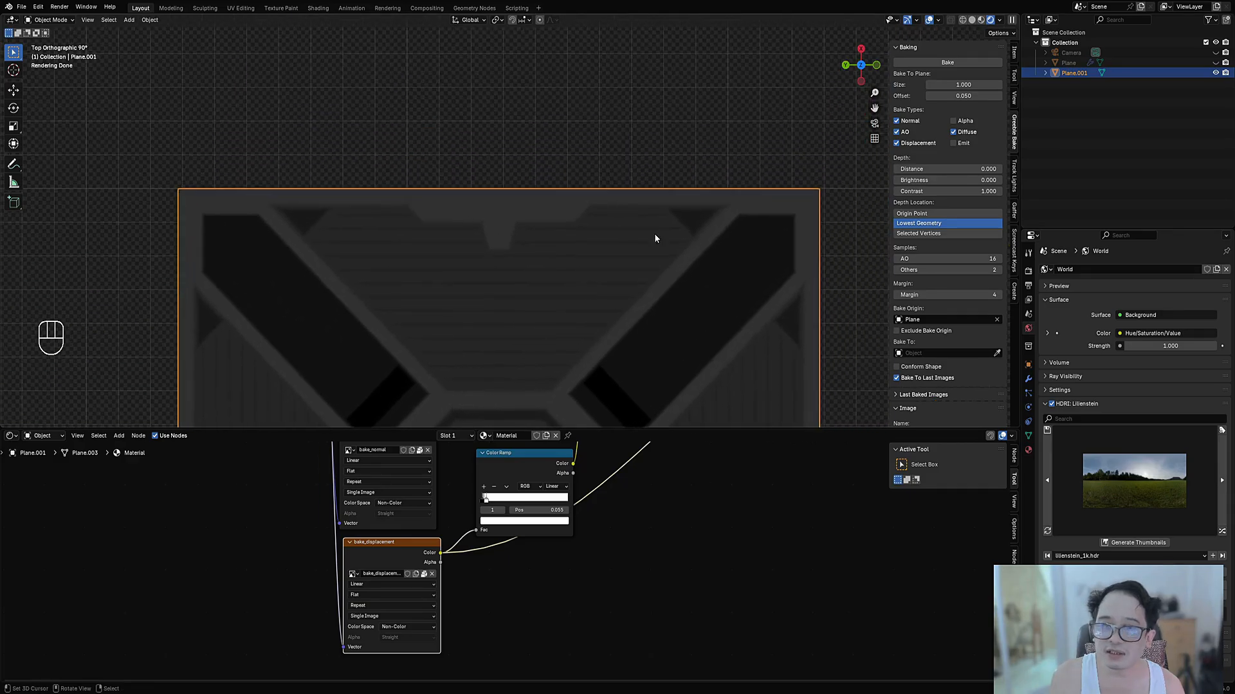
scroll(492, 519, down, 6)
middle_drag(492, 519, 451, 630)
scroll(468, 621, up, 5)
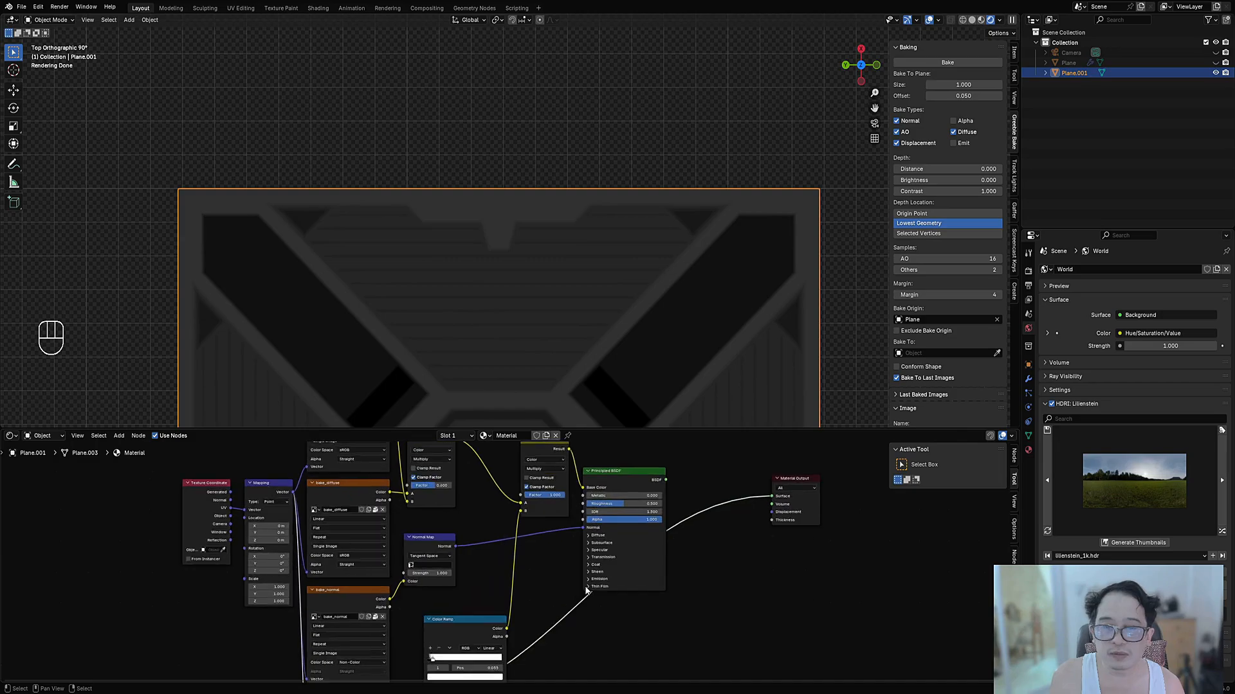
click(466, 632)
scroll(514, 573, down, 2)
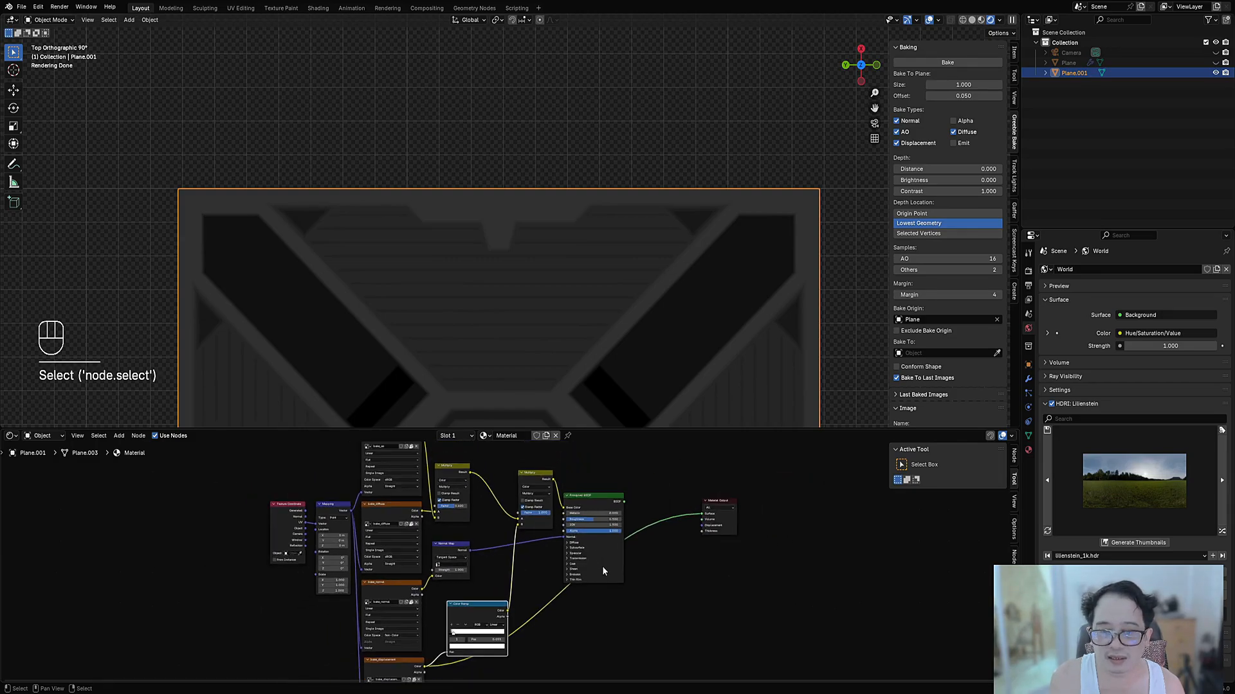
Step: Reconnect the Principled BSDF to the Material Output and inspect the darkened recesses in perspective
ctrl+shift+click(595, 496)
scroll(545, 292, down, 3)
middle_drag(545, 292, 566, 135)
scroll(545, 222, up, 3)
scroll(545, 221, down, 1)
shift+middle_drag(545, 222, 645, 239)
scroll(645, 240, up, 3)
scroll(515, 647, up, 2)
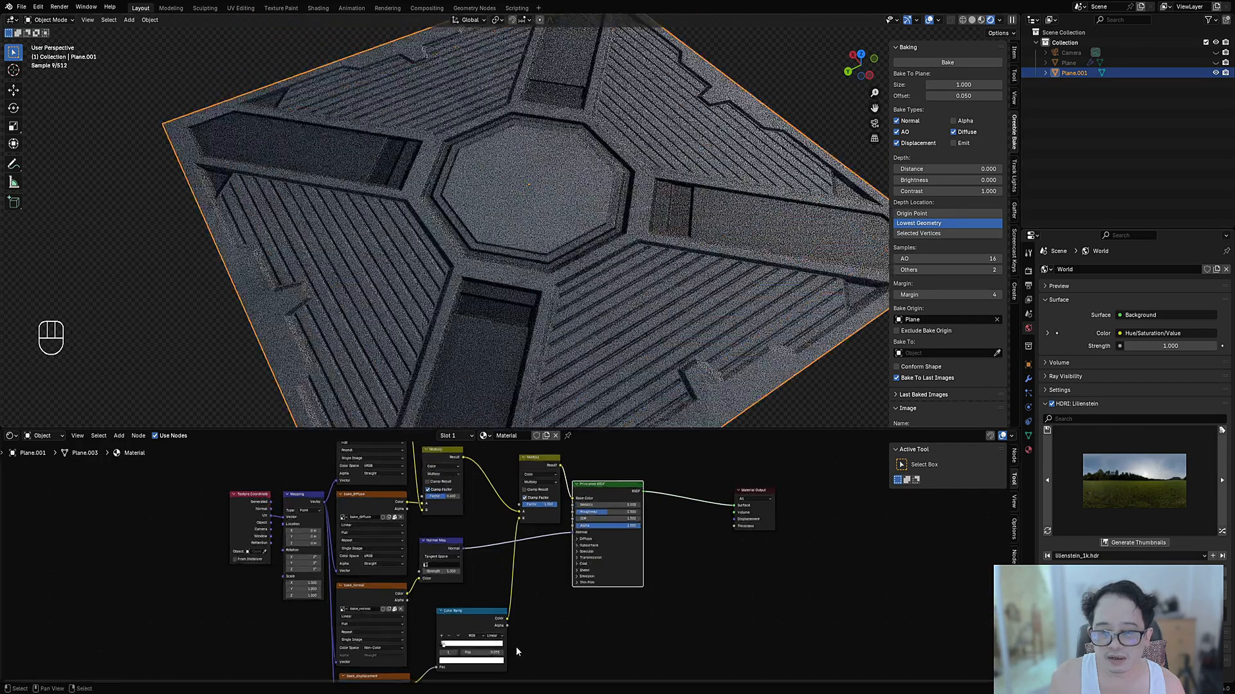
Step: Shift the Color Ramp node slightly, lighten its black stop to a mid grey of value about 0.477 and inspect the plane
drag(464, 628, 457, 618)
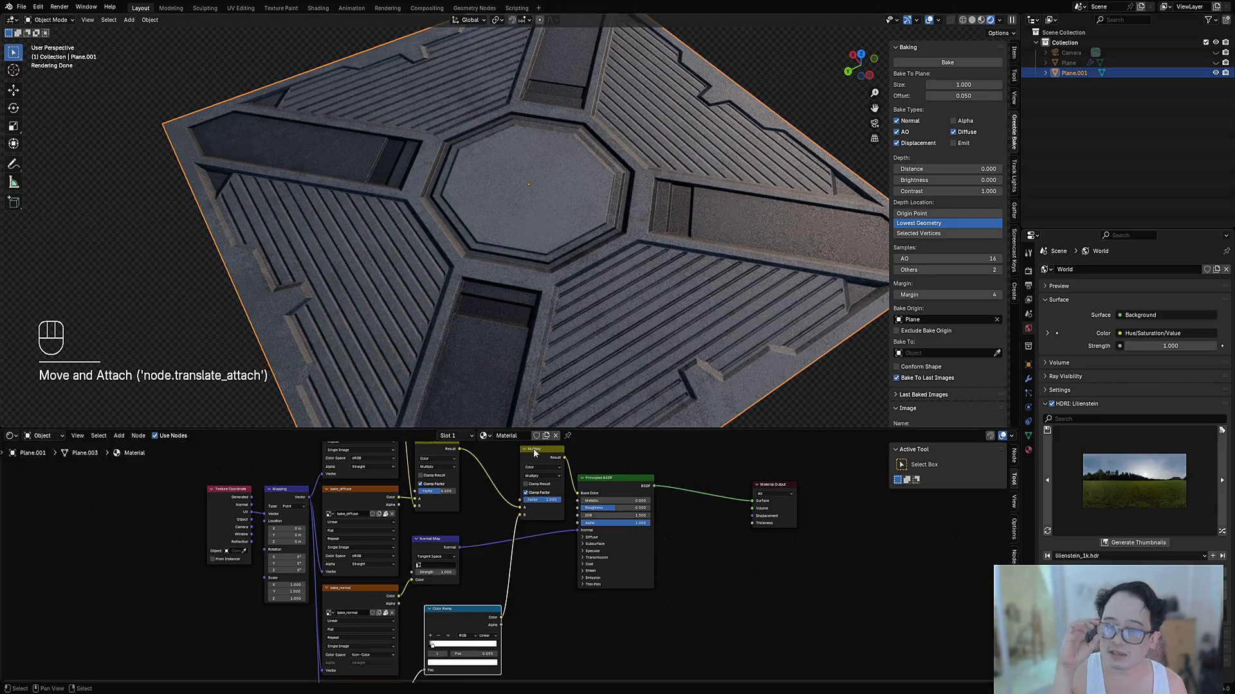
click(443, 663)
drag(486, 584, 487, 554)
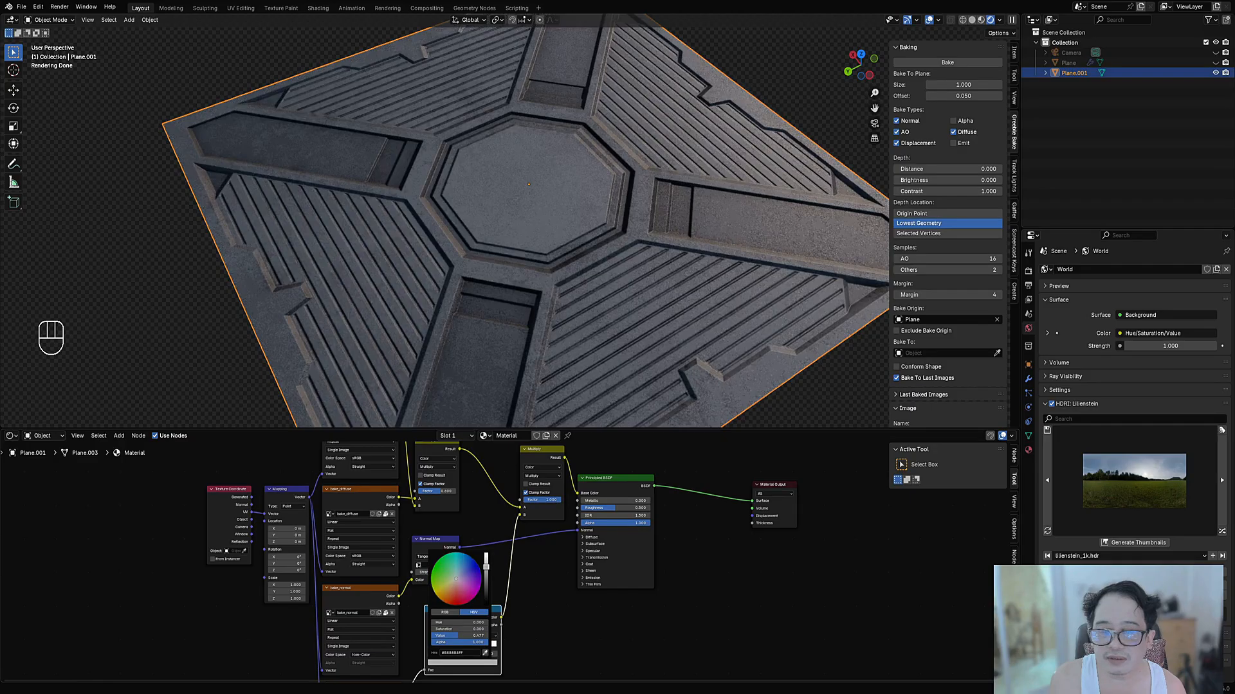
middle_drag(468, 193, 539, 249)
scroll(526, 139, down, 6)
mouse_move(626, 277)
middle_down()
mouse_move(703, 231)
mouse_move(639, 253)
mouse_move(631, 281)
middle_up()
scroll(657, 240, up, 4)
middle_drag(601, 332, 578, 302)
scroll(705, 521, up, 2)
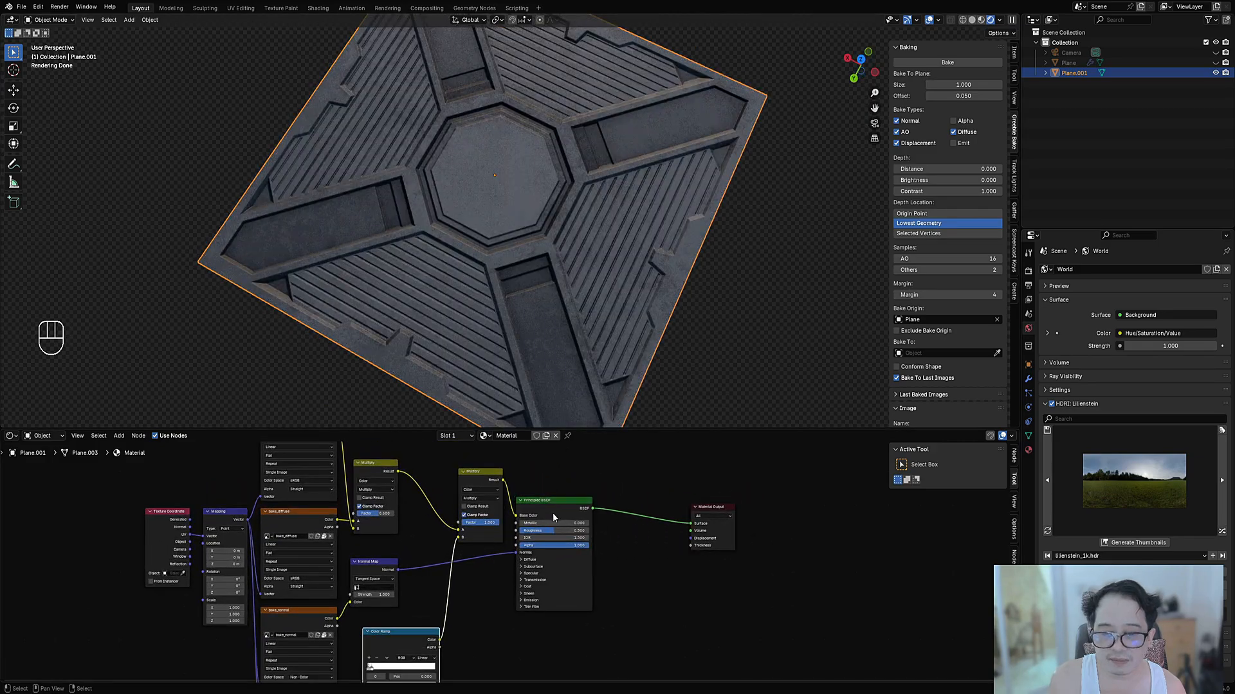
Step: Move the Principled BSDF node slightly away from the second Multiply node and check the plane in Edit Mode and from above
drag(553, 512, 562, 513)
middle_drag(638, 292, 591, 230)
key(Tab)
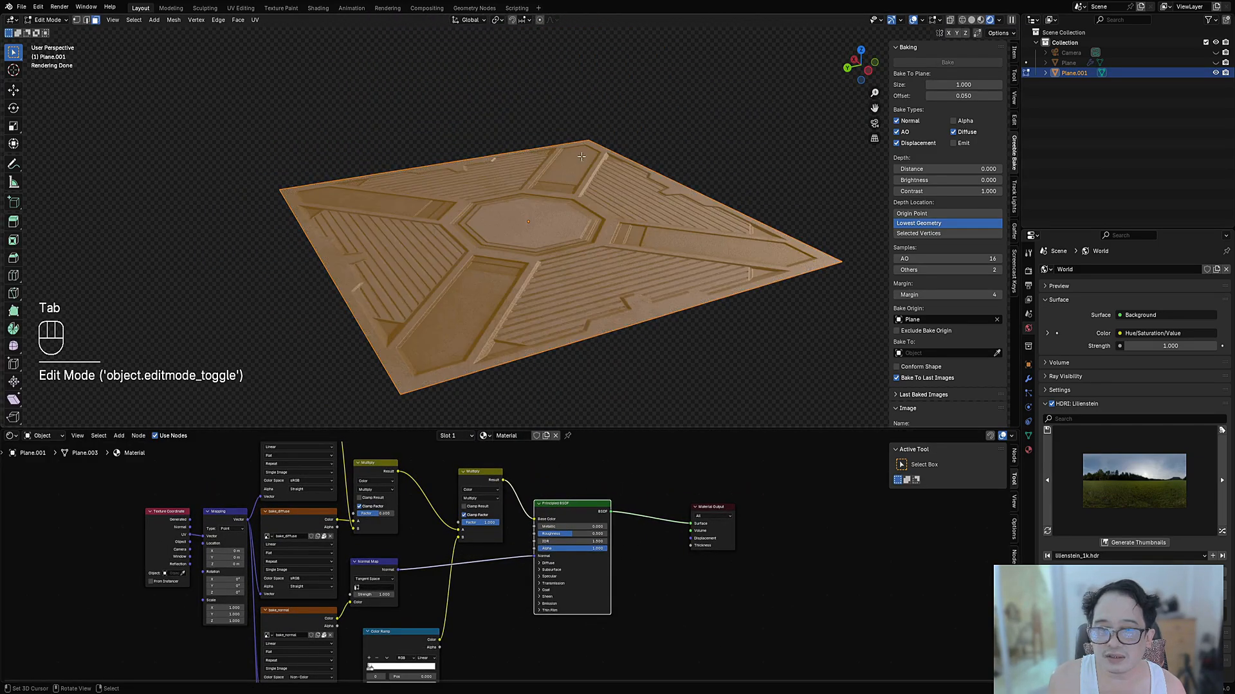
middle_drag(575, 290, 504, 248)
key(alt+a)
key(Tab)
scroll(694, 220, down, 5)
scroll(505, 248, up, 2)
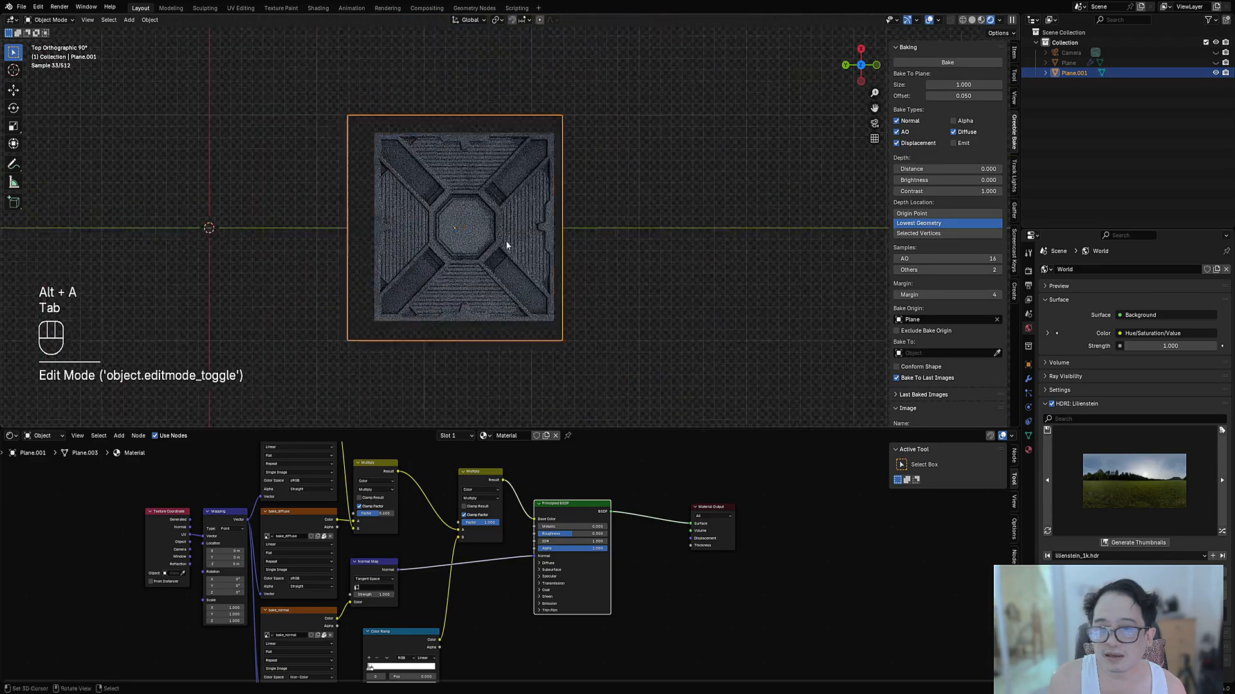
Step: Add a cube mesh at the scene's 3D cursor
key(shift+a)
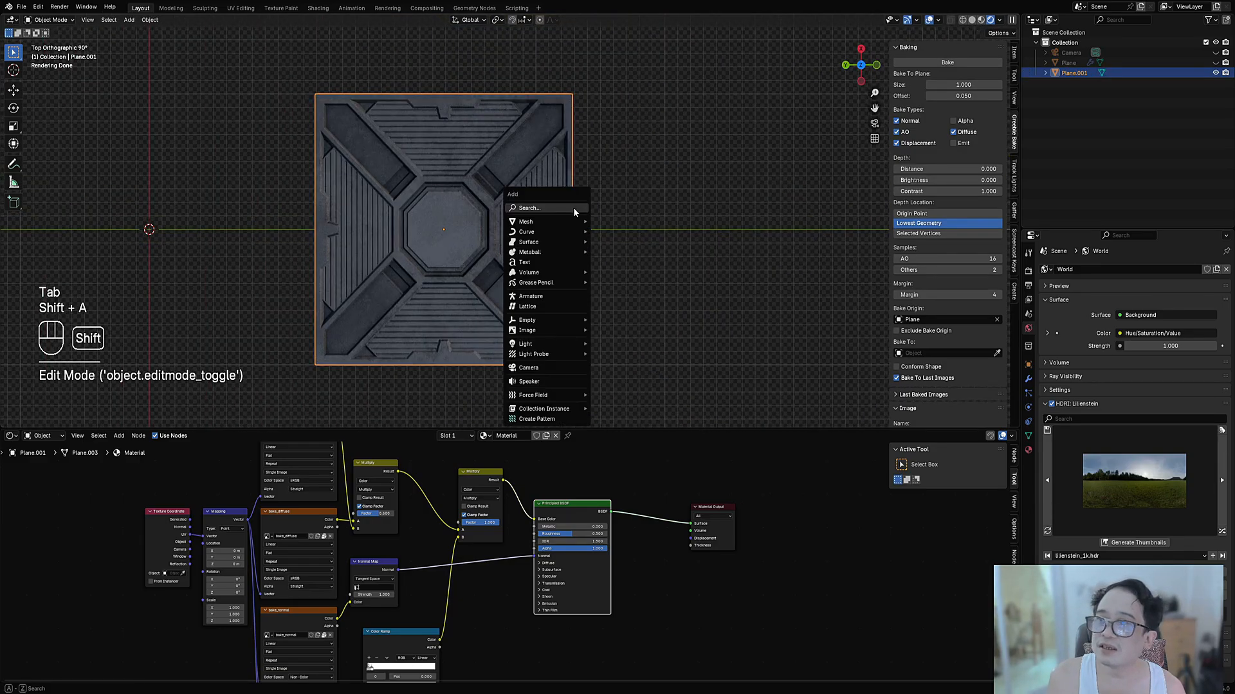
mouse_move(569, 223)
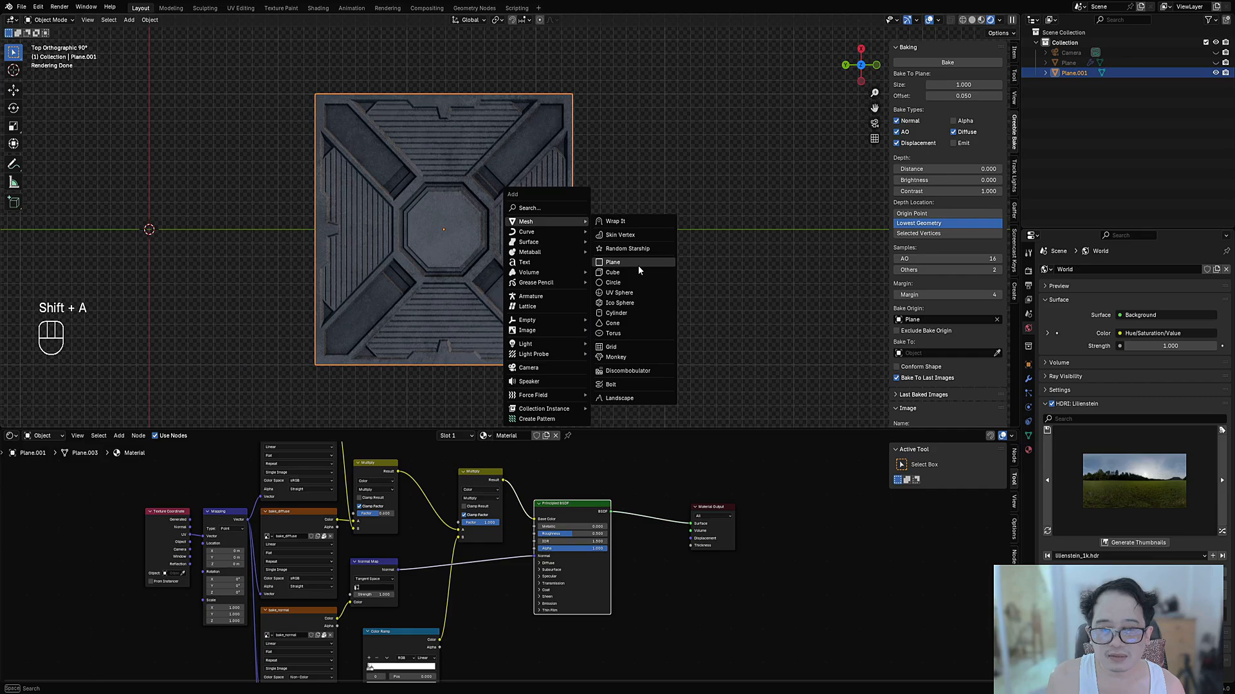
click(639, 272)
Step: Try placing the cube beside the textured plane along the Y axis, and undo the moves
key(g)
key(y)
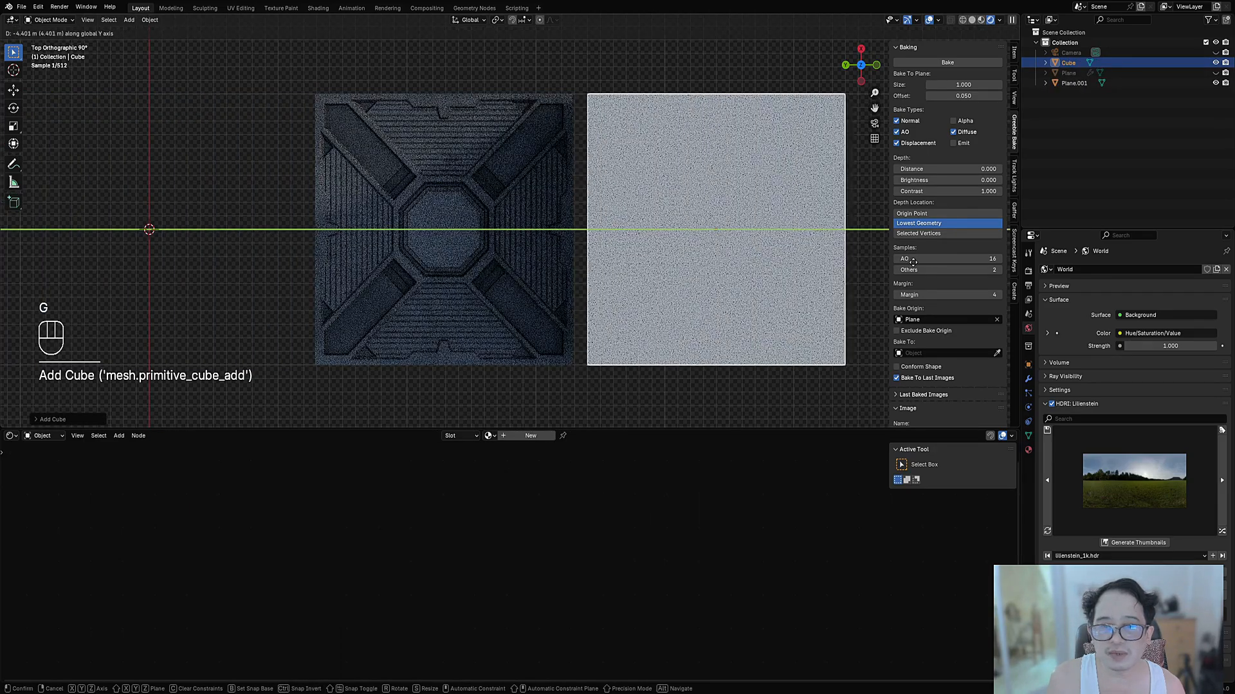
click(752, 252)
scroll(755, 251, down, 3)
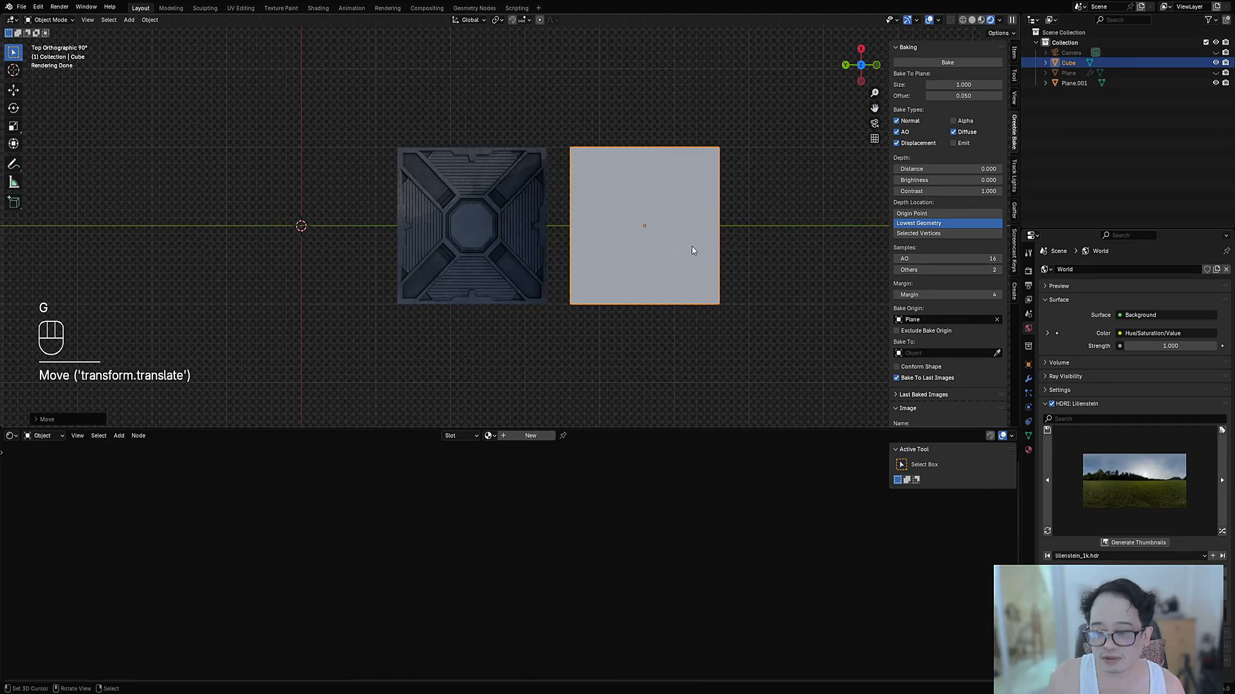
key(g)
key(y)
shift+middle_drag(662, 88, 594, 238)
key(ctrl+z)
key(ctrl+z)
Step: Assign the textured plane's material to the cube and select the cube
key(Tab)
key(Tab)
click(595, 238)
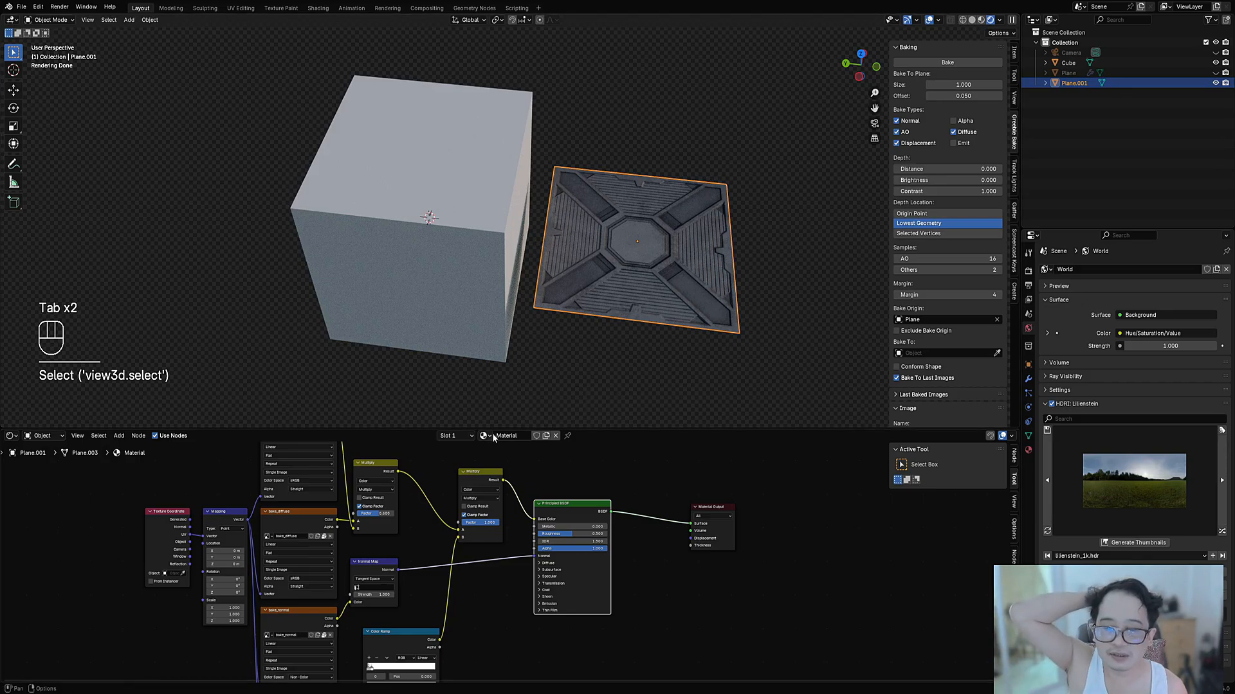
drag(484, 438, 484, 195)
middle_drag(539, 285, 584, 265)
click(529, 209)
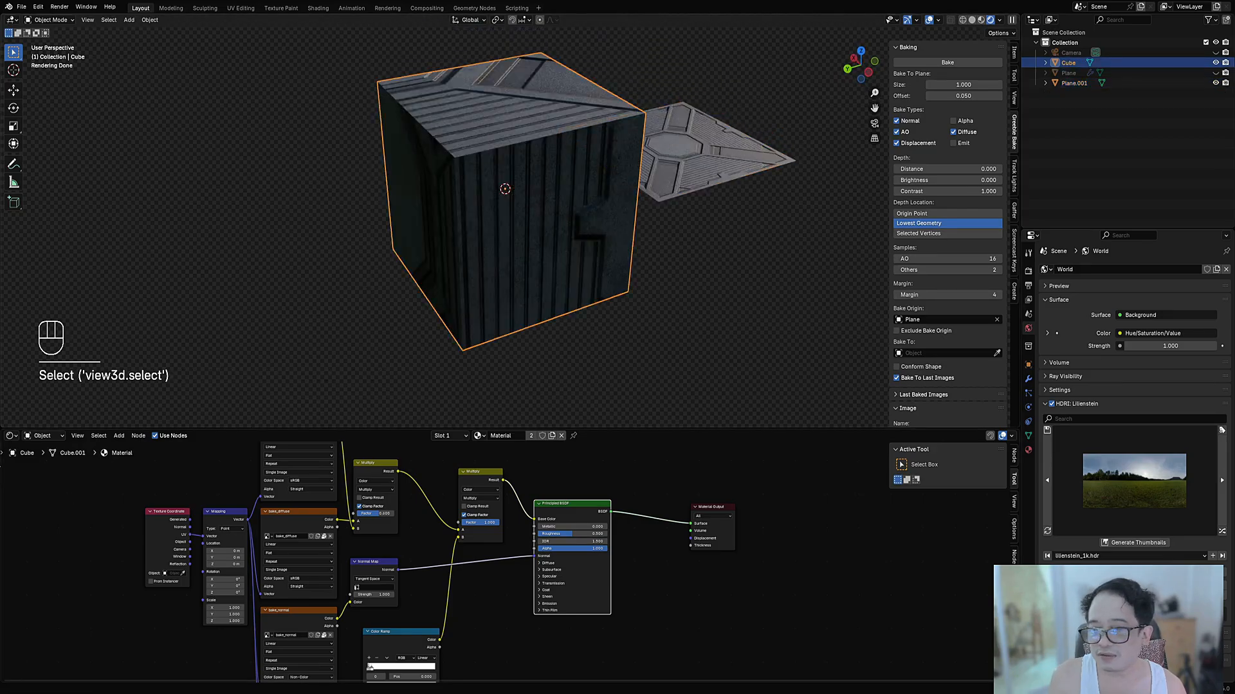
Step: Change the node editor area to the UV Editor and inspect how the texture maps onto the cube's faces
click(11, 435)
click(20, 478)
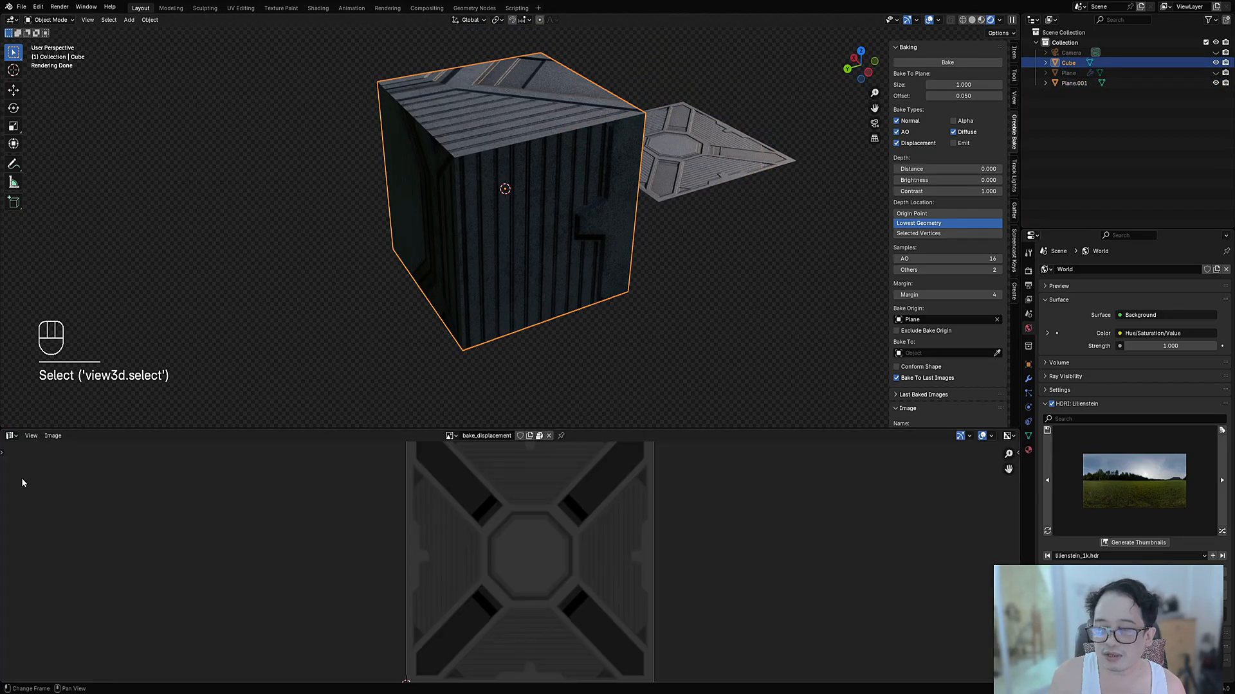
middle_drag(640, 209, 636, 146)
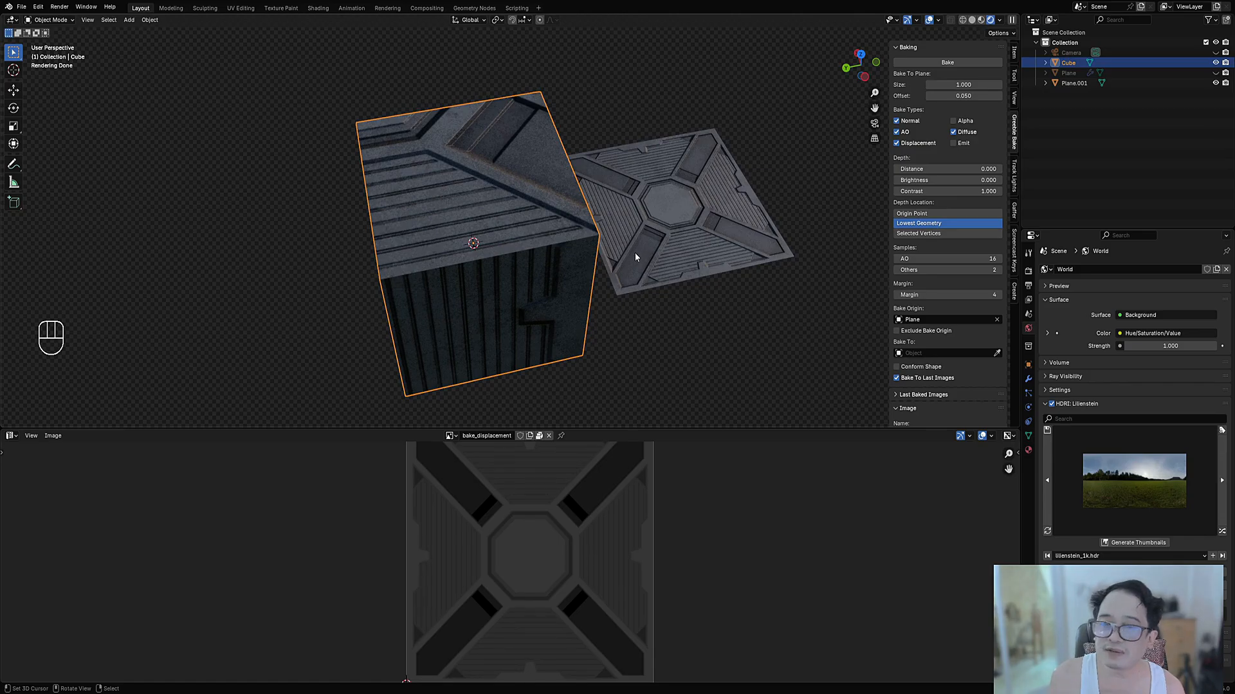
middle_drag(635, 256, 431, 206)
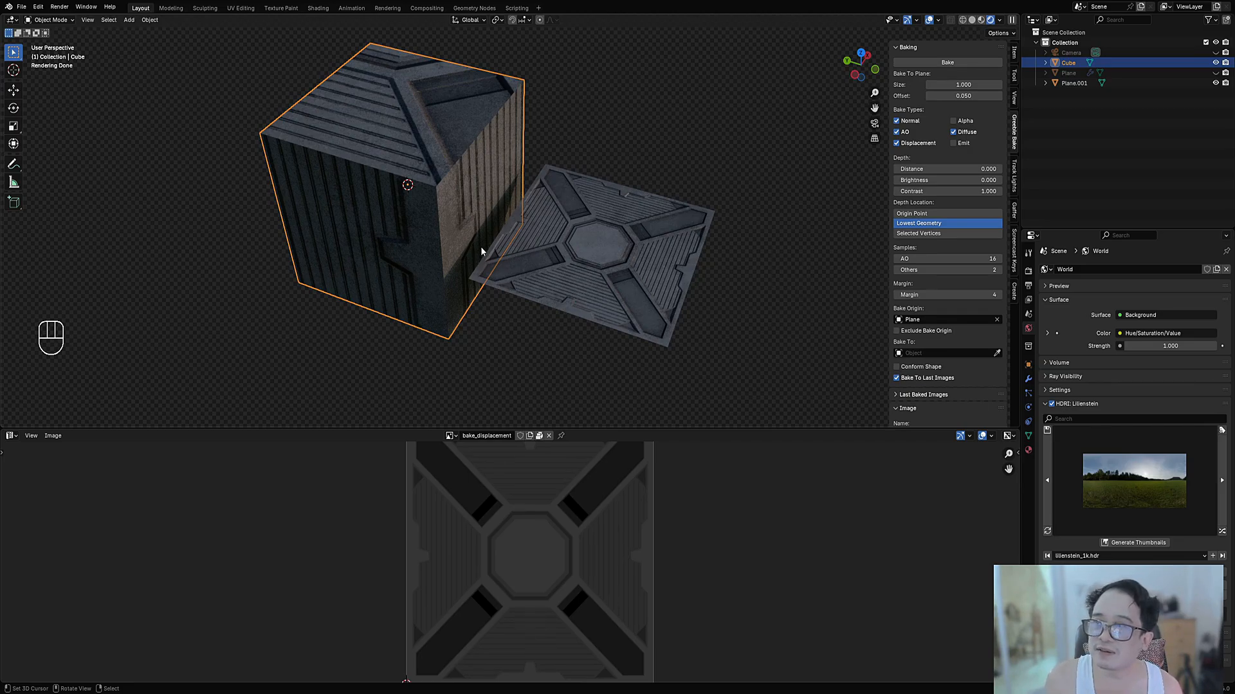
Step: Reset the UVs of all the cube's faces so each one shows the full panel texture
key(Tab)
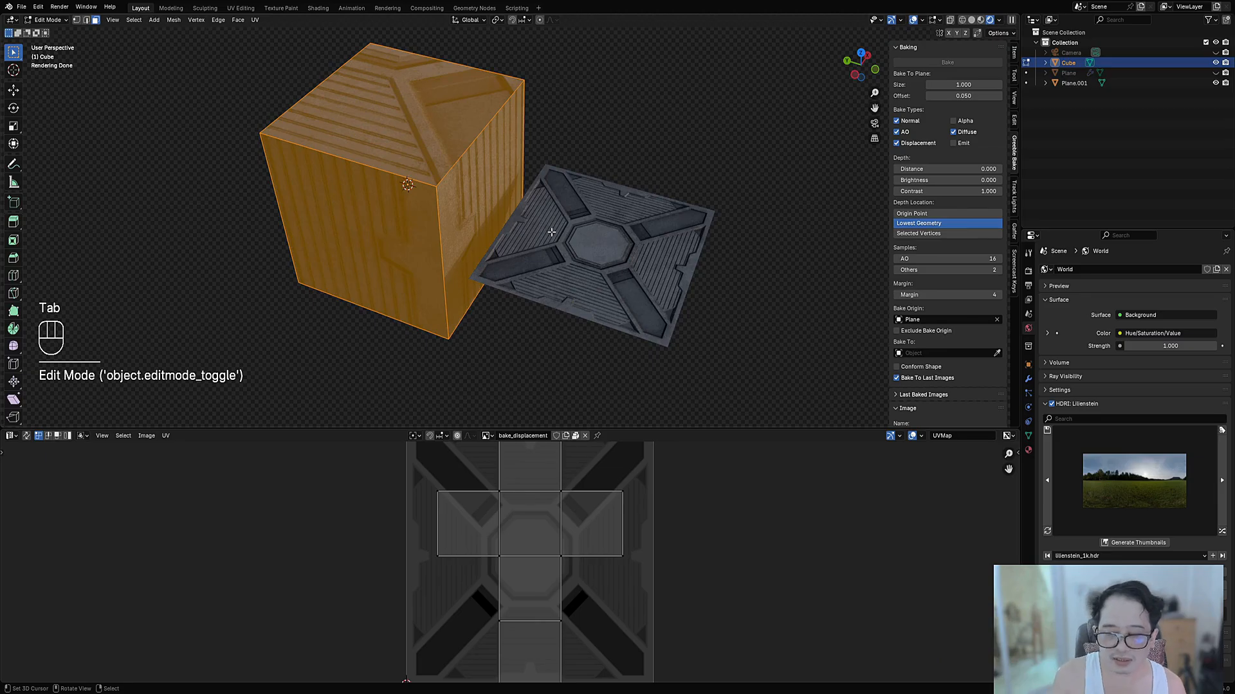
key(u)
click(542, 363)
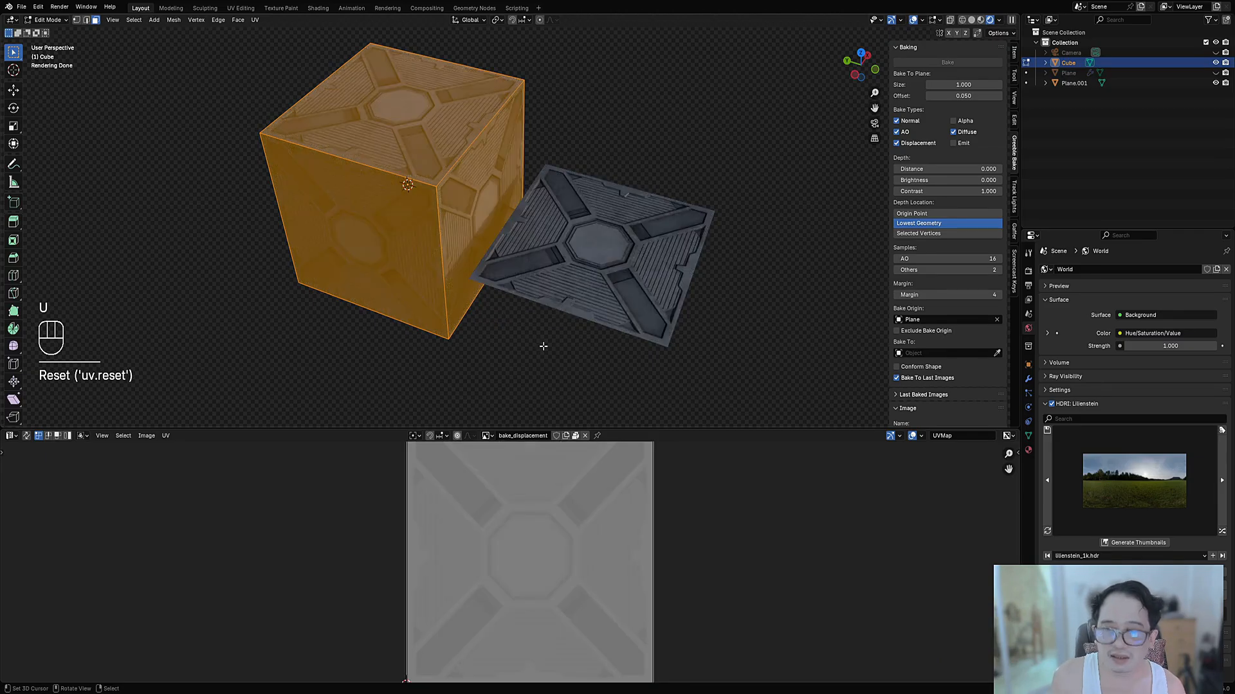
key(Tab)
Step: Move the textured plane slightly farther from the cube along the Y axis and compare both surfaces
middle_drag(503, 273, 542, 195)
click(724, 268)
key(g)
key(y)
click(617, 236)
right_click(639, 256)
scroll(639, 256, up, 4)
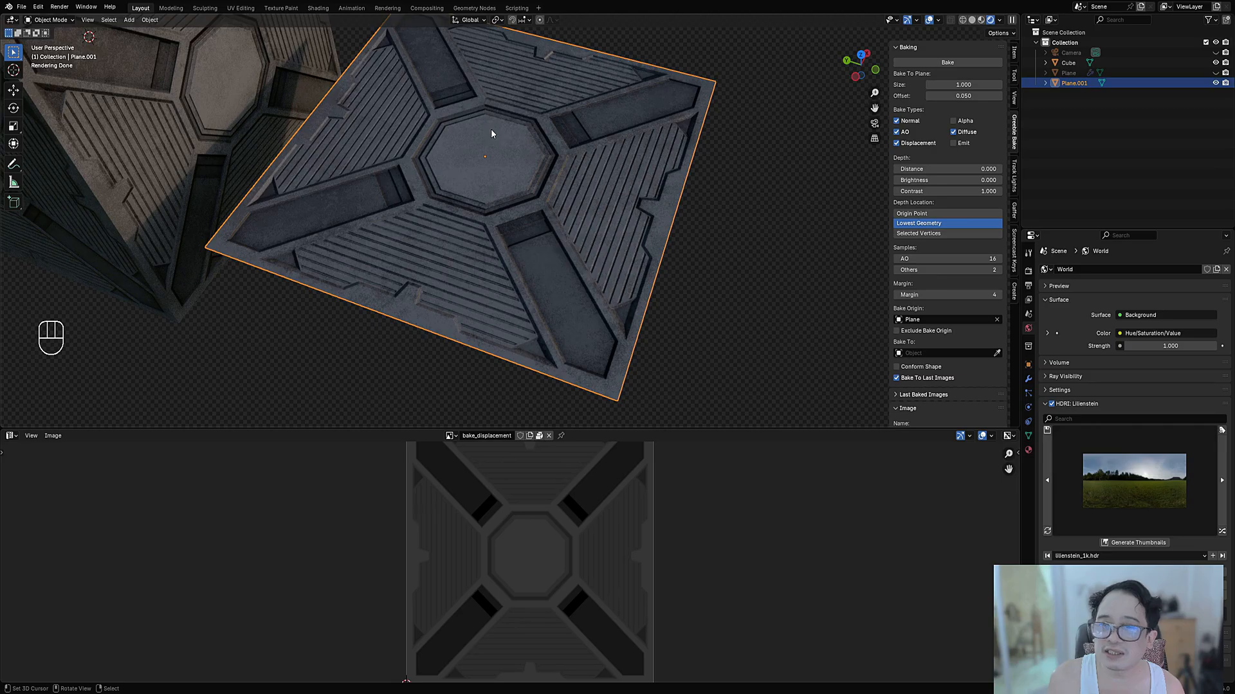
scroll(489, 124, down, 7)
shift+middle_drag(425, 158, 515, 199)
scroll(515, 199, up, 3)
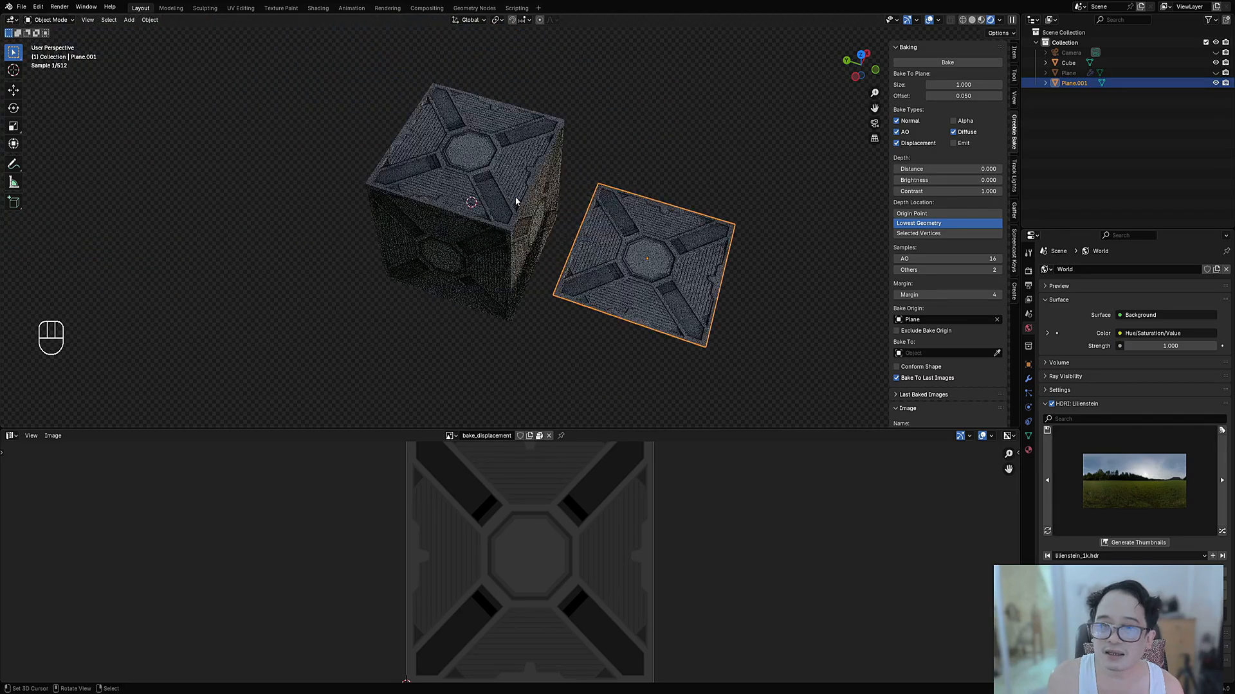
Step: Try stretching the whole cube along the Y axis in Edit Mode
right_click(515, 199)
middle_drag(634, 193, 500, 272)
key(Tab)
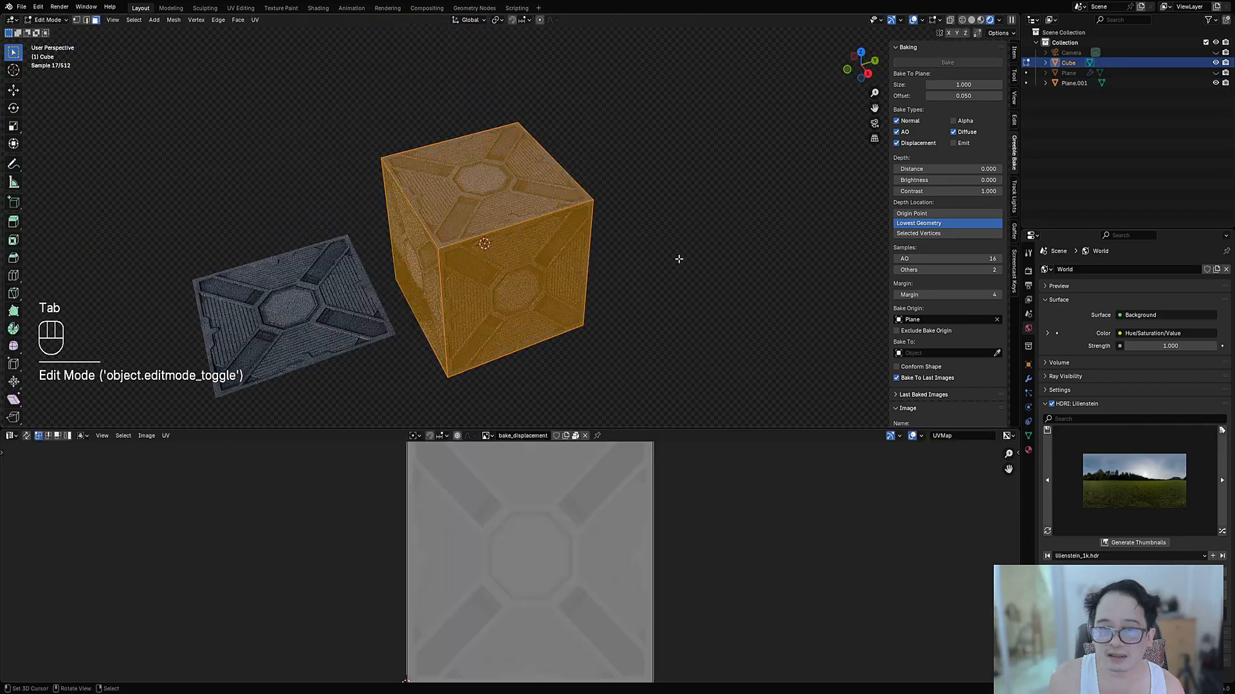
middle_drag(663, 262, 642, 264)
key(s)
key(y)
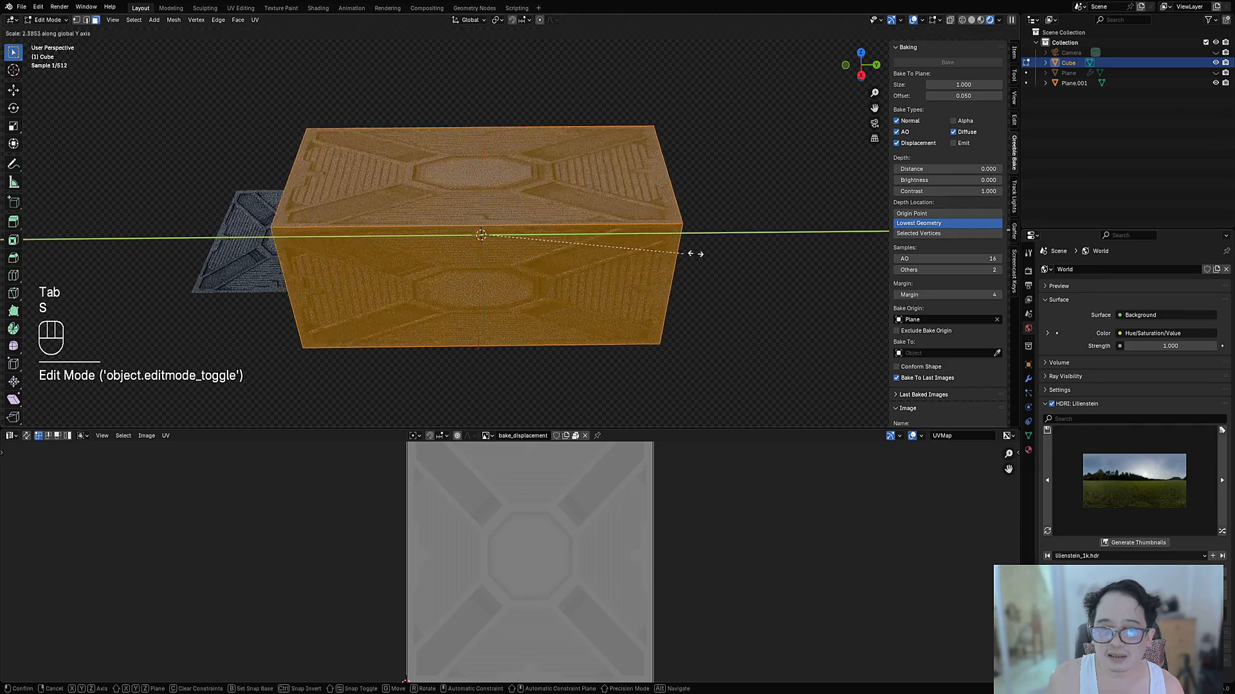
click(519, 257)
Step: Extrude the cube's end face outward along the Y axis by roughly one cube length
middle_drag(518, 256, 542, 254)
key(3)
click(542, 254)
key(e)
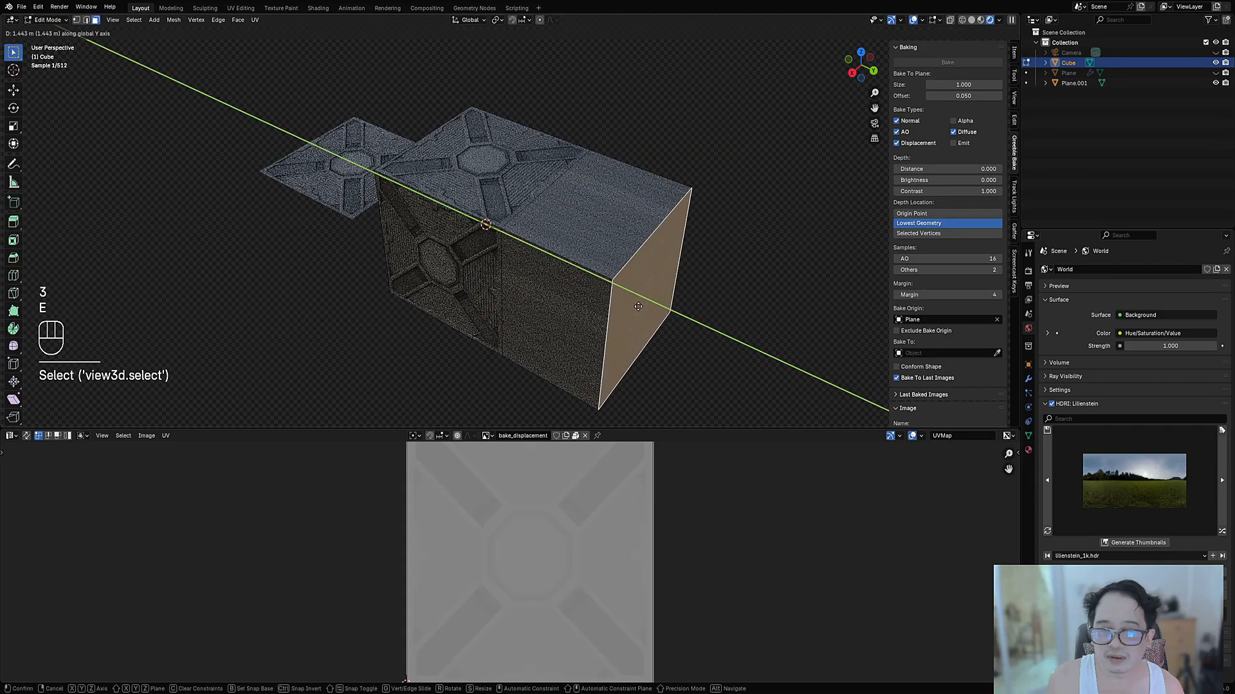
click(576, 315)
Step: Reset the UVs of the extruded section's top and adjoining side faces, and inspect the tiled panels in Object Mode
shift+click(622, 228)
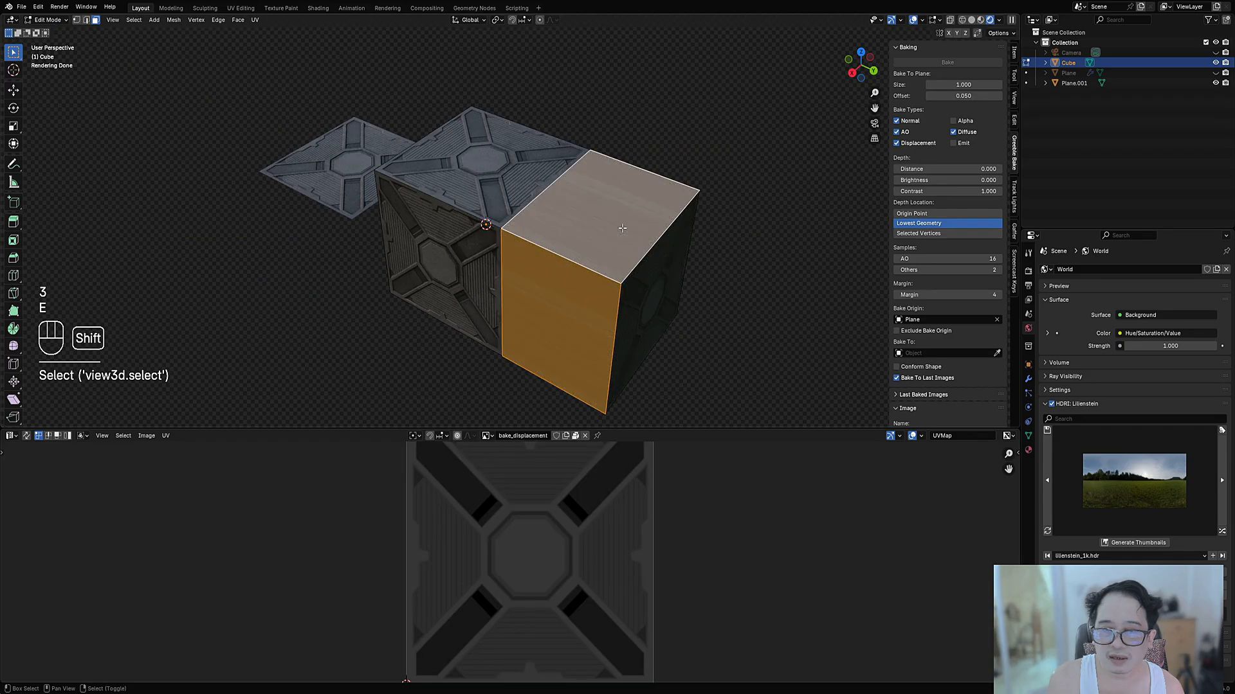
key(u)
click(604, 242)
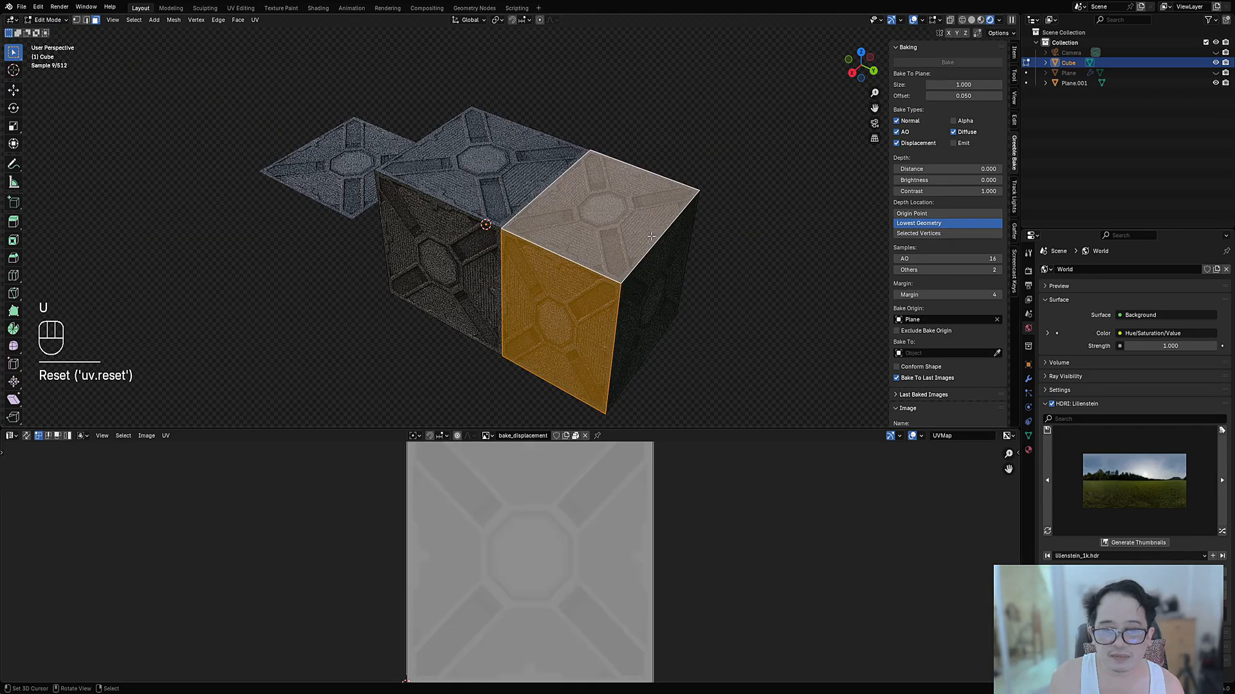
key(Tab)
middle_drag(583, 281, 622, 216)
Step: Undo the UV reset and the extrusion to restore the original cube
key(Tab)
key(ctrl+z)
key(ctrl+z)
key(ctrl+z)
key(ctrl+z)
key(ctrl+z)
key(ctrl+z)
key(ctrl+z)
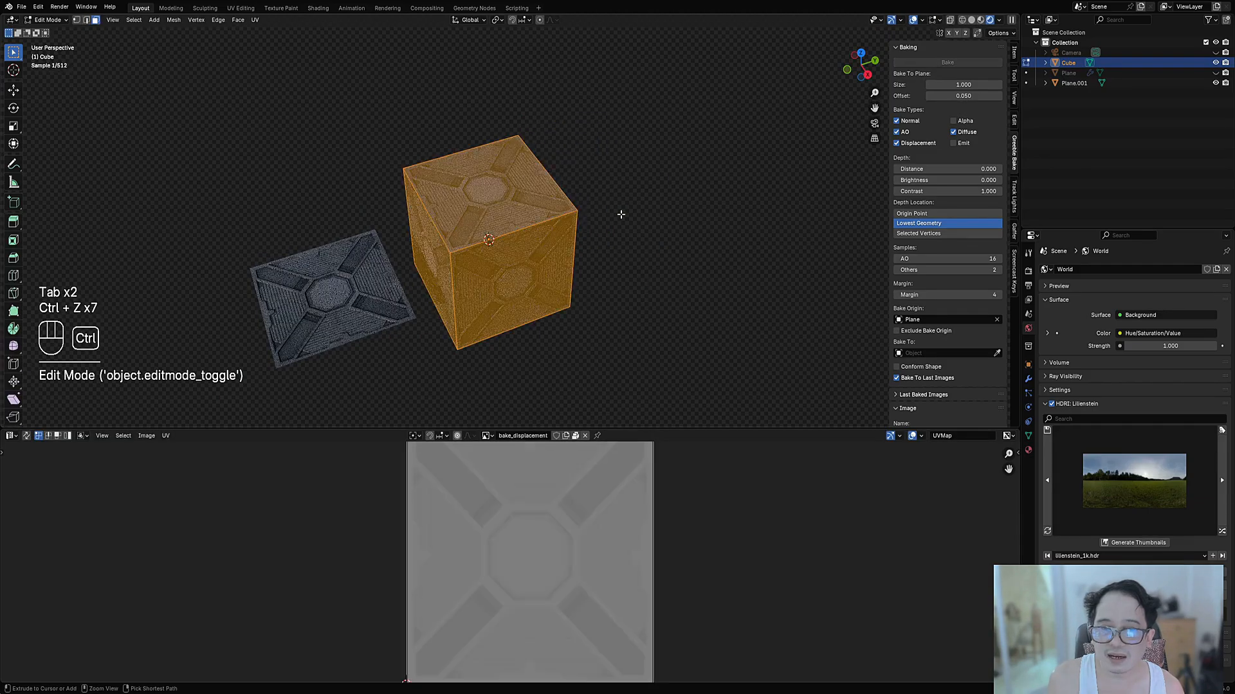
Step: Leave Edit Mode and duplicate the textured plane, placing the copy along the Y axis beyond the original
middle_drag(463, 263, 524, 219)
scroll(583, 243, up, 4)
key(Tab)
middle_drag(546, 117, 449, 226)
middle_drag(537, 263, 559, 276)
click(665, 257)
shift+middle_drag(666, 257, 399, 250)
key(shift+d)
middle_click(514, 249)
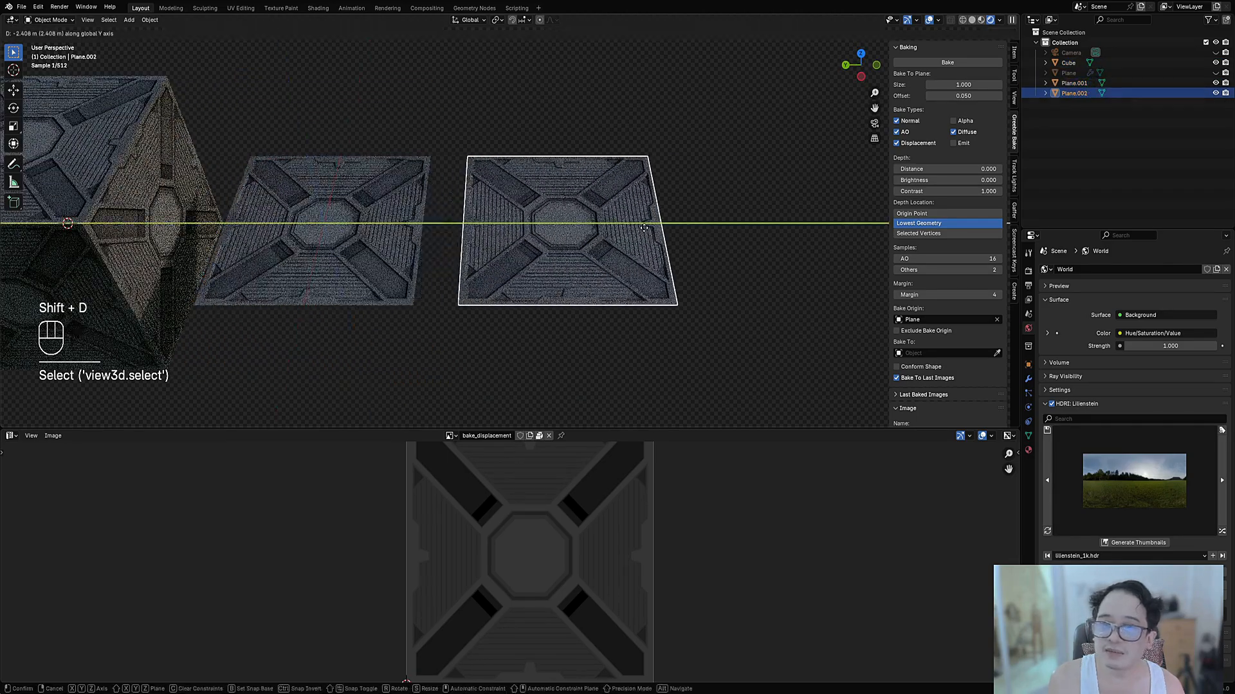
click(708, 249)
Step: Isolate the duplicated plane by hiding the other objects
shift+middle_drag(715, 250, 665, 240)
scroll(665, 240, up, 5)
click(587, 242)
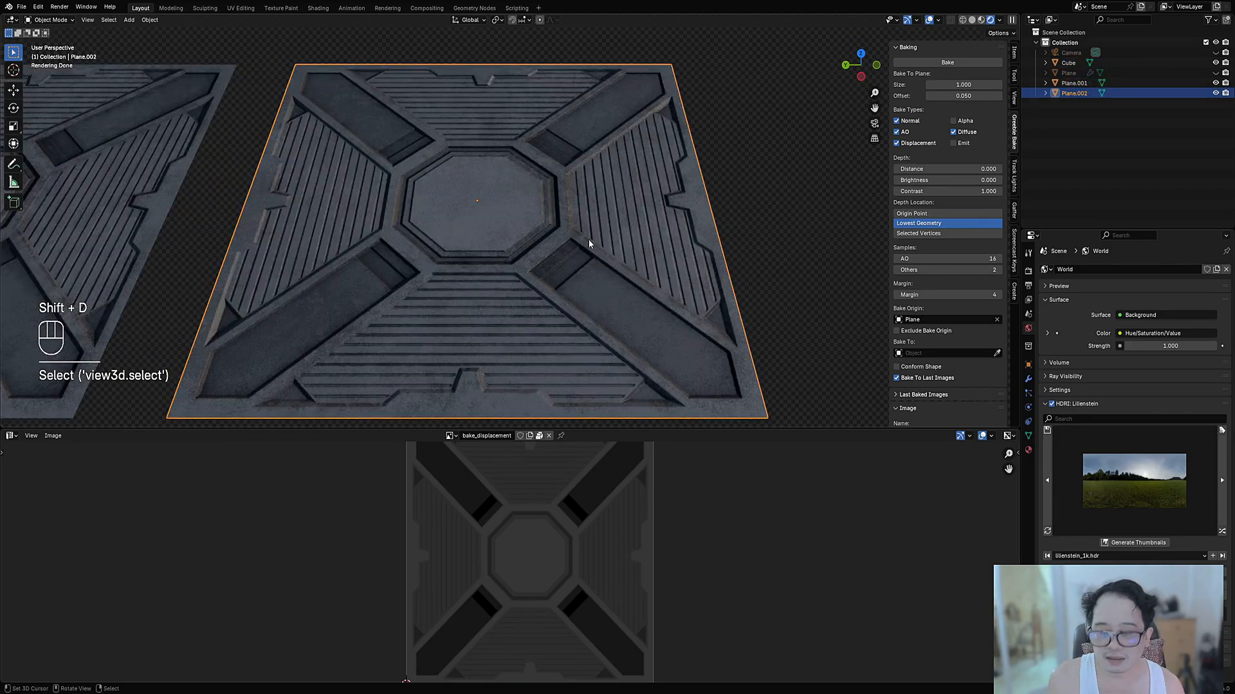
key(shift+h)
middle_drag(587, 248, 613, 257)
scroll(617, 265, down, 2)
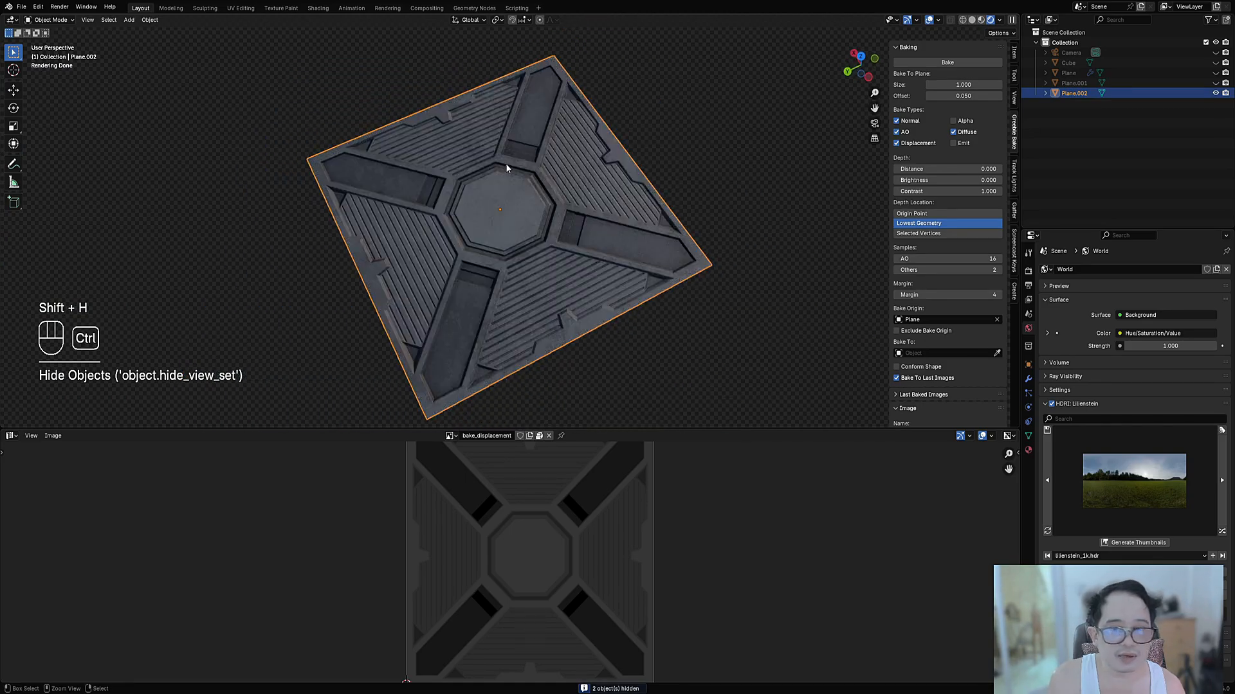
Step: Add a level 3 Subdivision modifier to the plane, set it to Simple, and disable Optimal Display in wireframe view
key(ctrl+3)
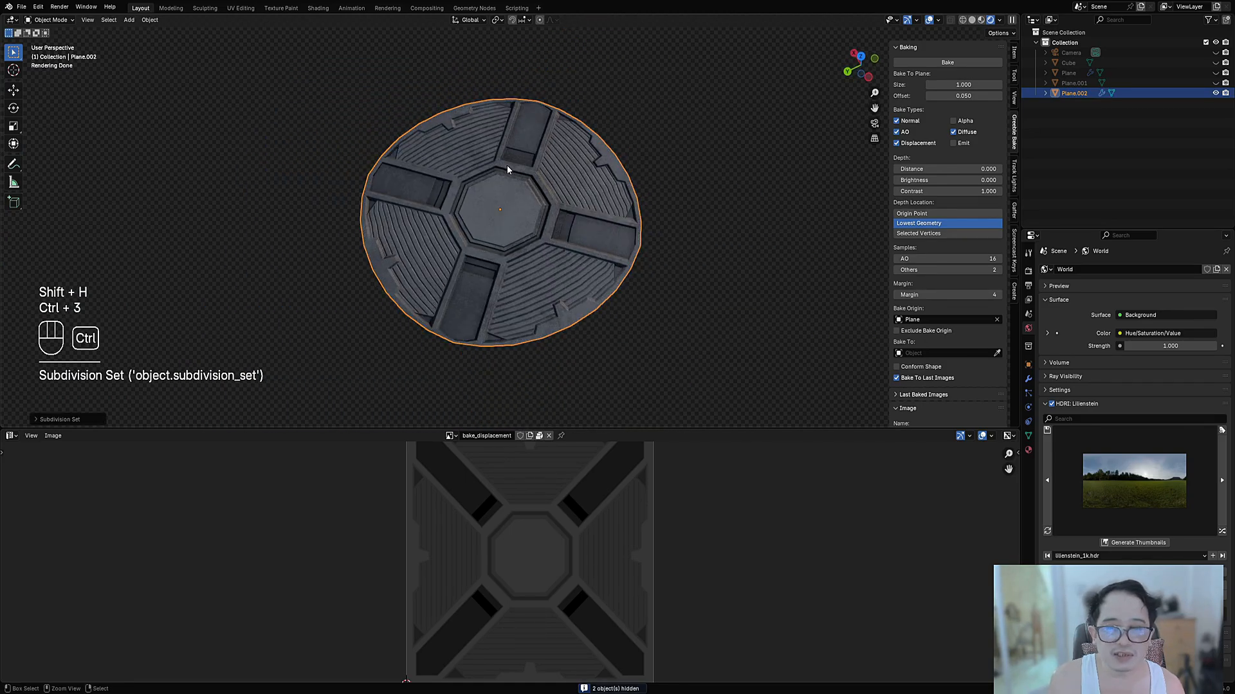
click(1028, 378)
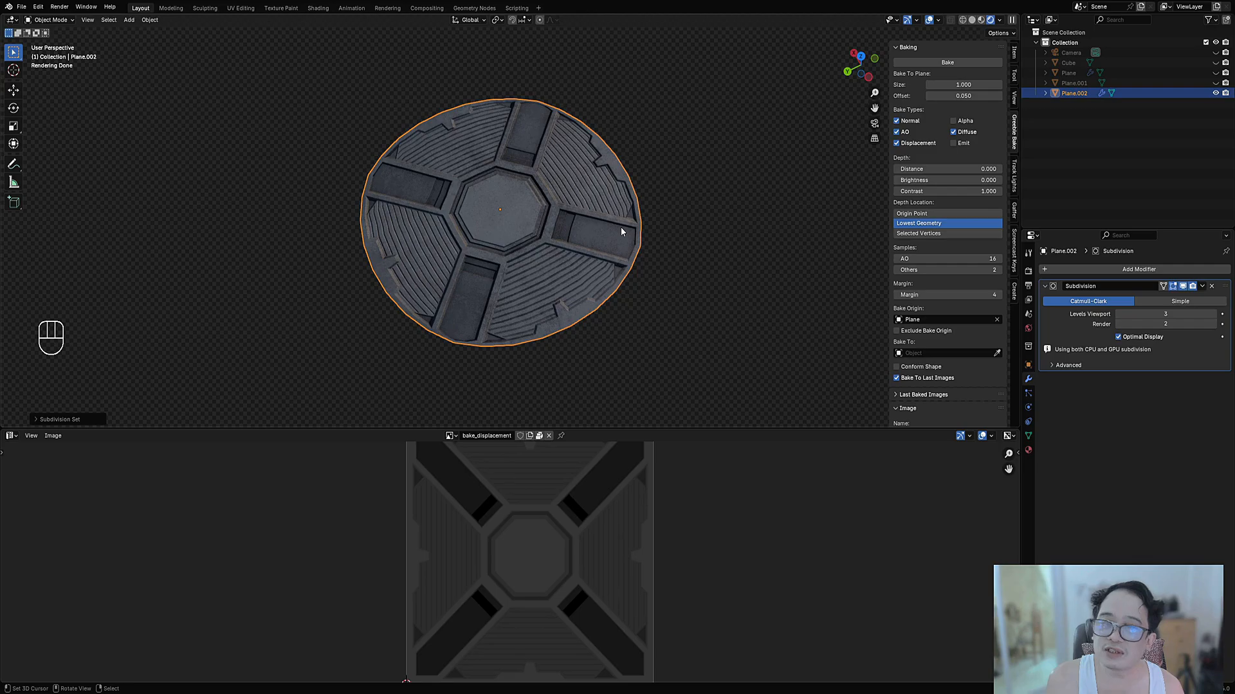
click(1151, 300)
key(shift+z)
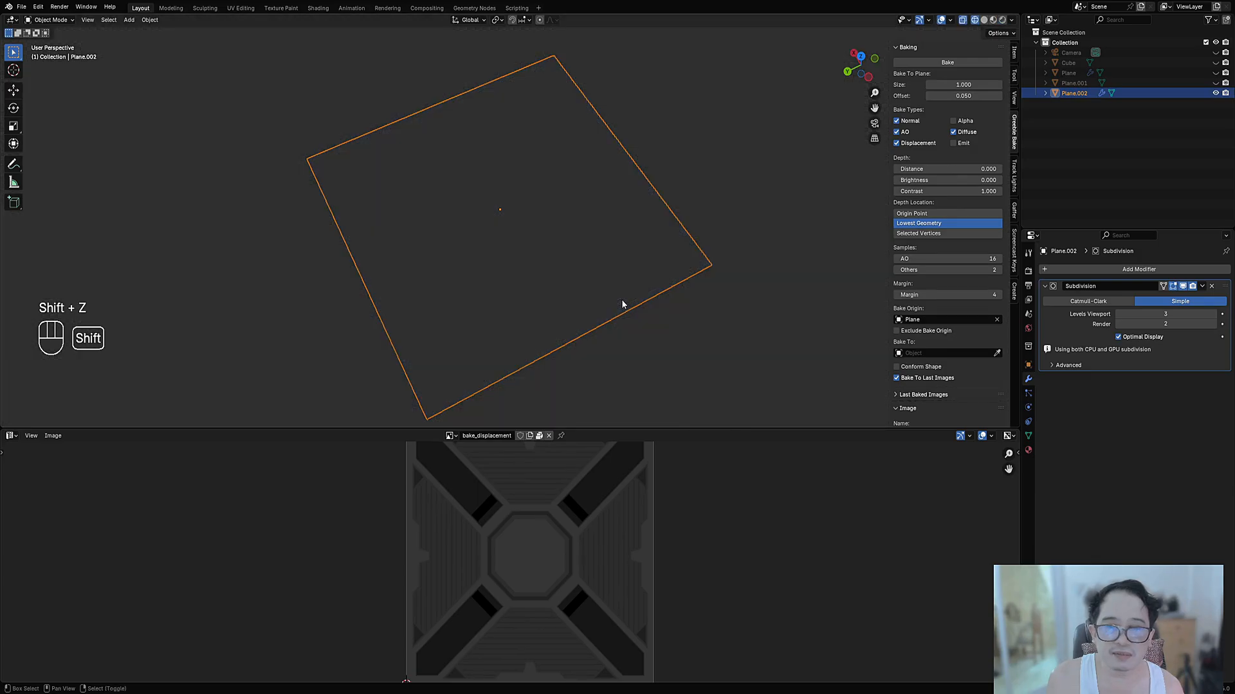
click(1121, 338)
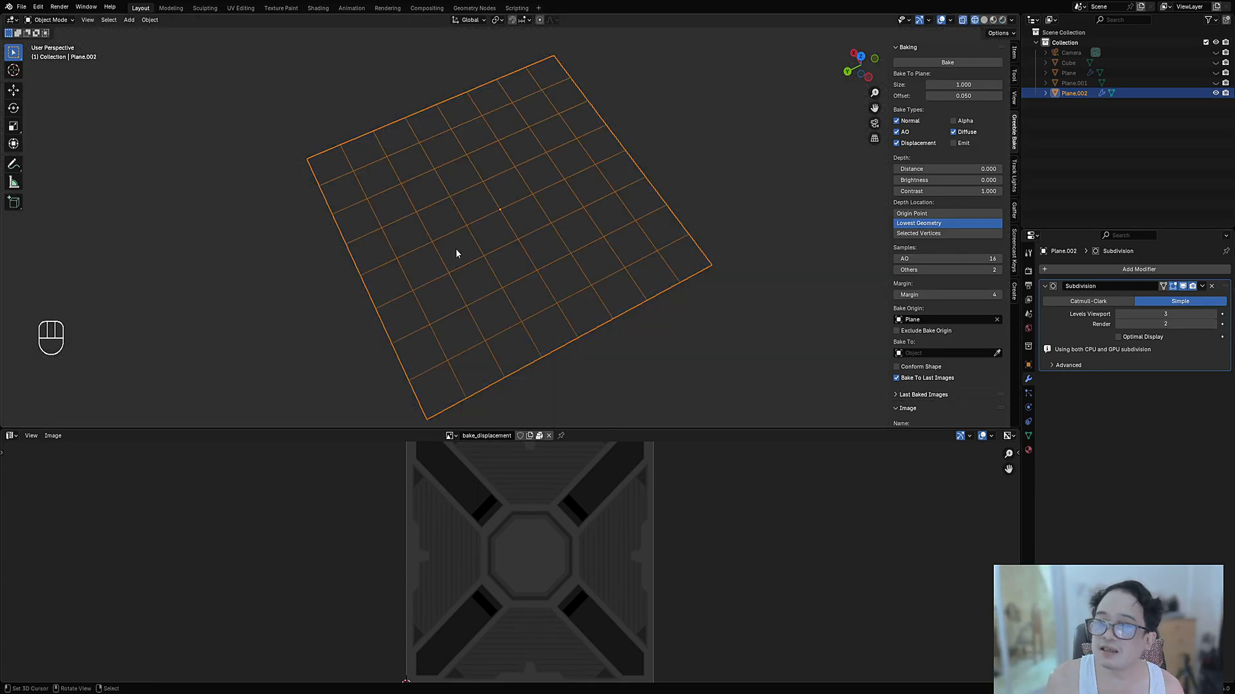
Step: Switch to solid shading and try the plane's Wireframe option in its viewport display settings
key(z)
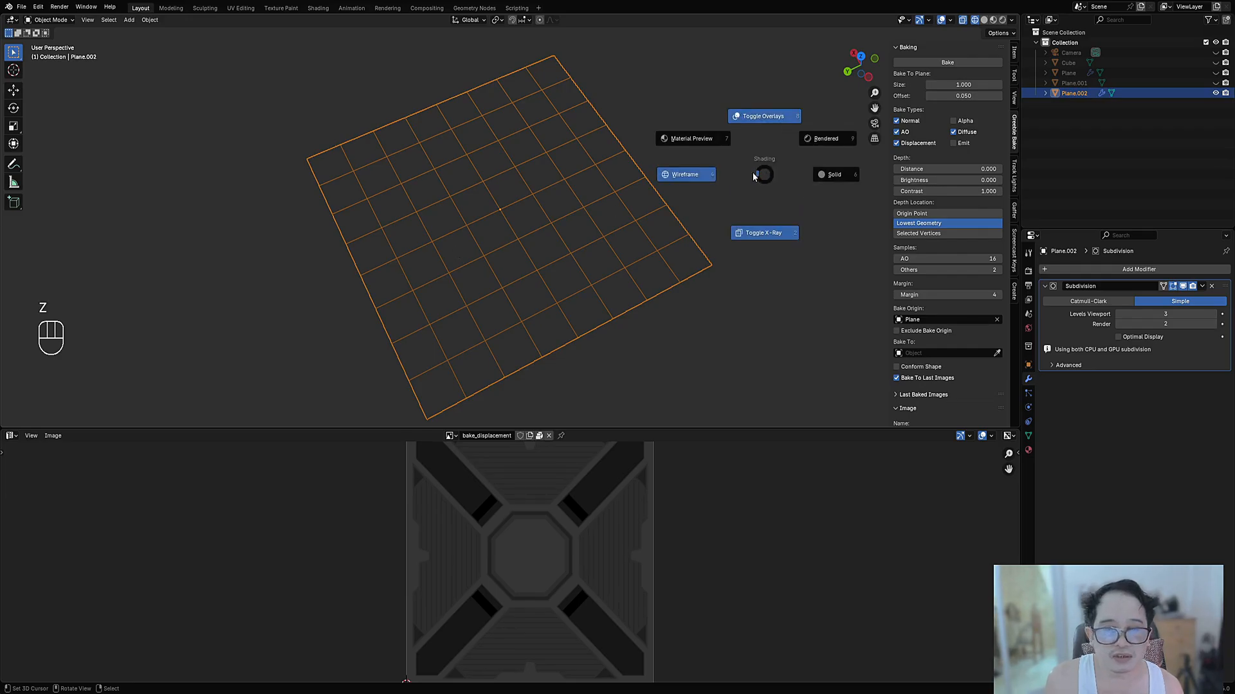
key(z)
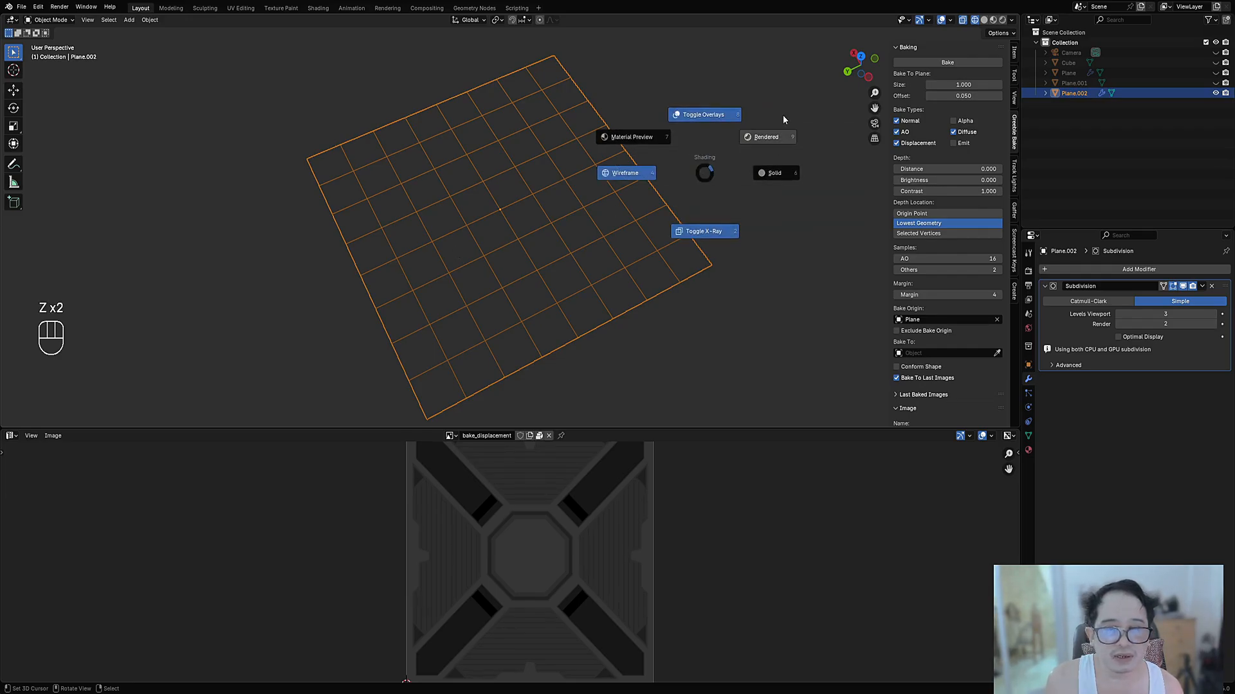
click(785, 173)
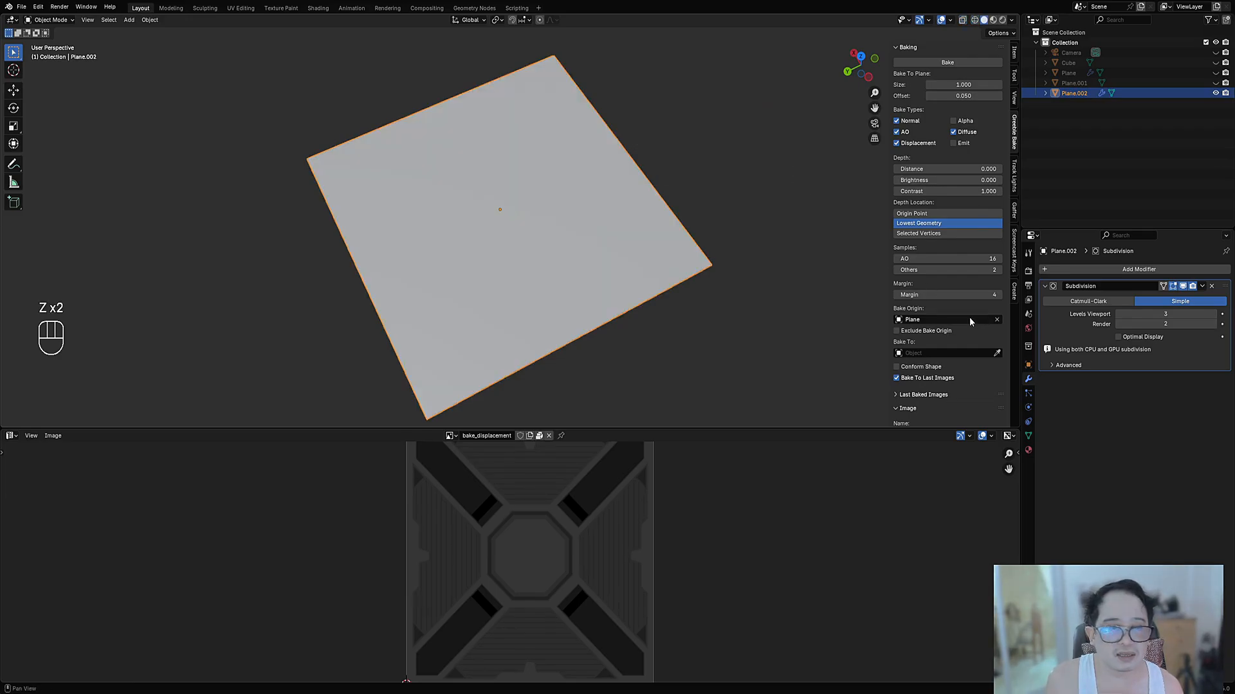
click(1028, 365)
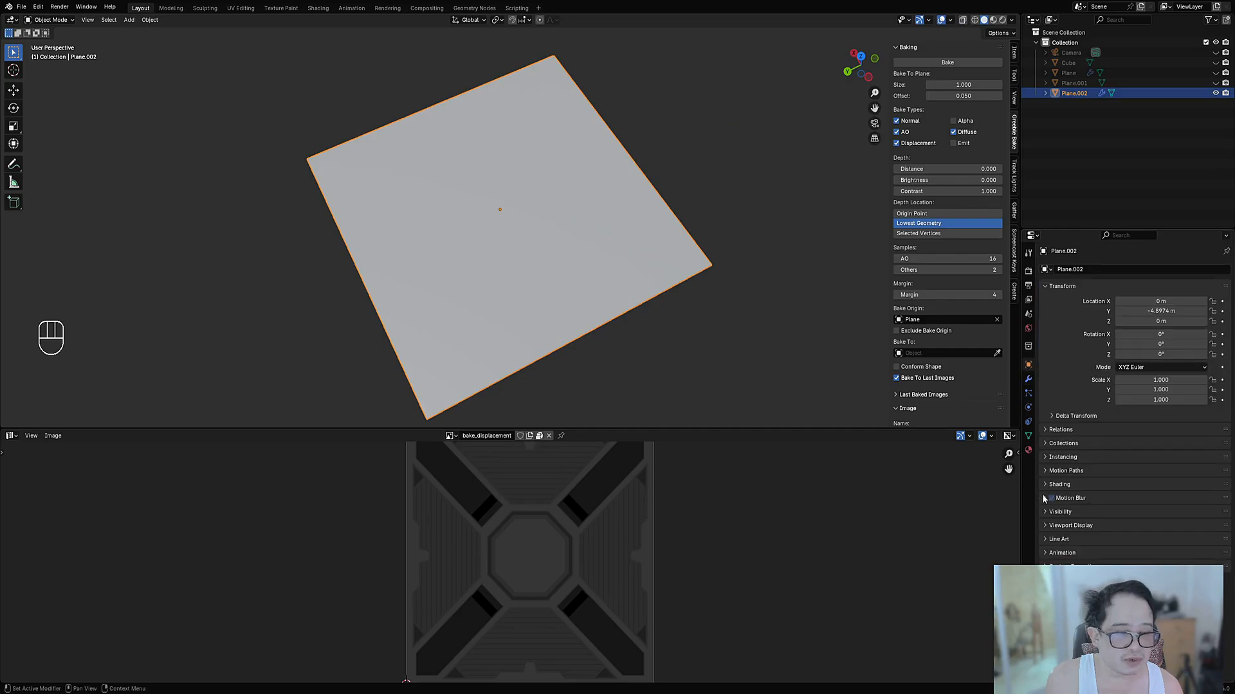
click(1065, 526)
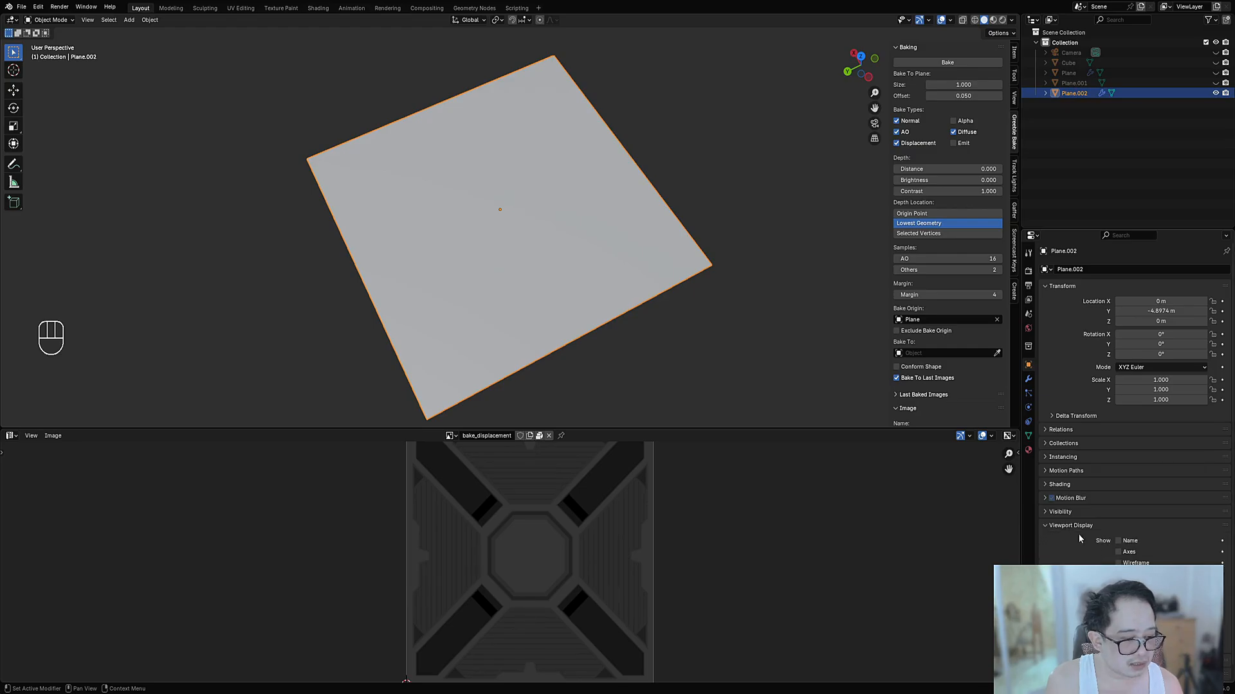
click(1117, 562)
click(1118, 563)
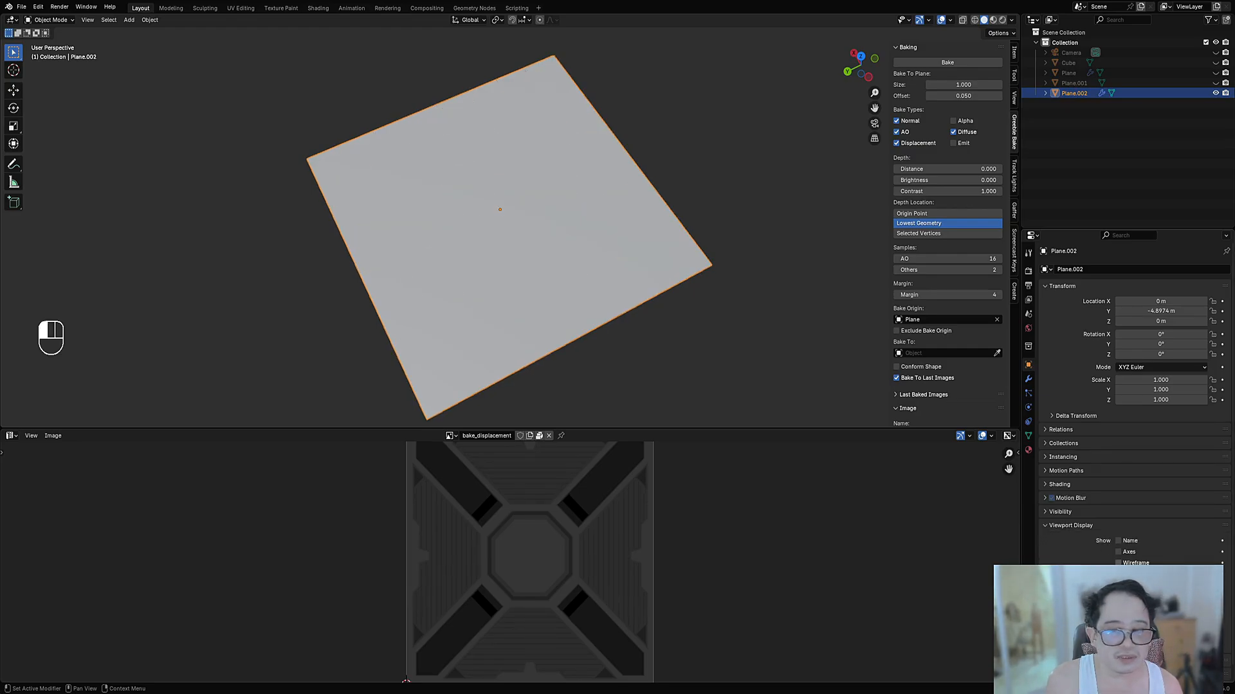
Step: Return to the plane's modifier settings and show its subdivision grid in wireframe shading
key(n)
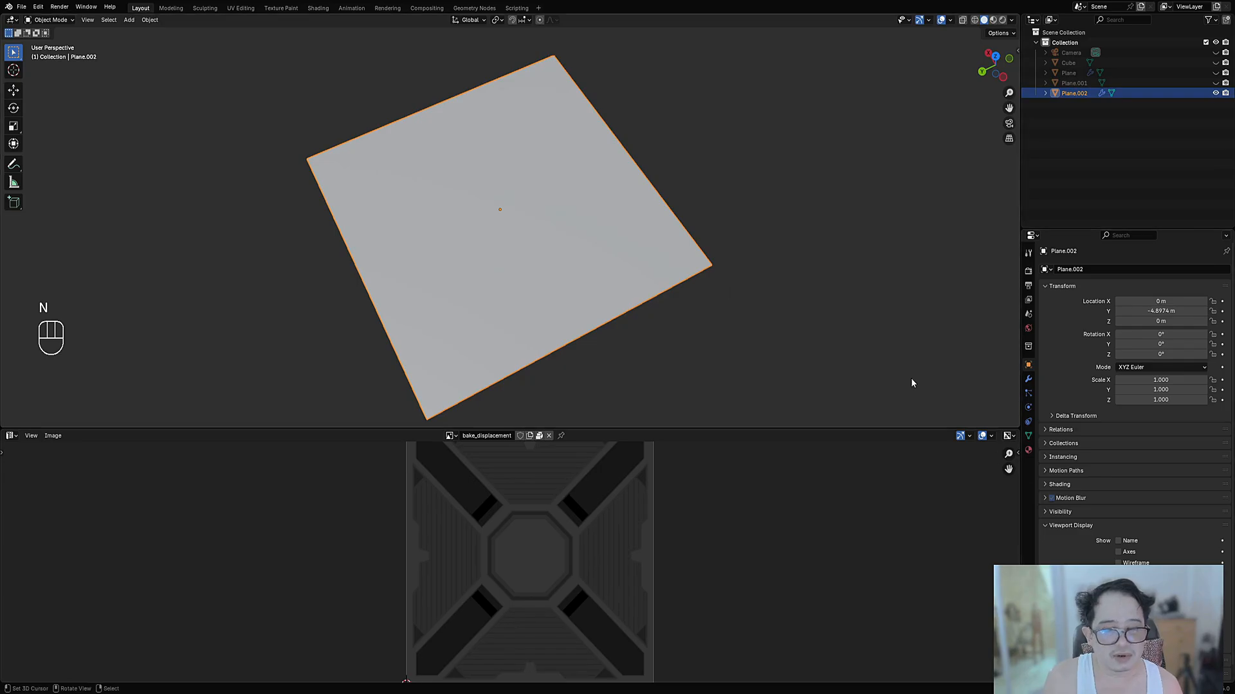
key(n)
click(1028, 379)
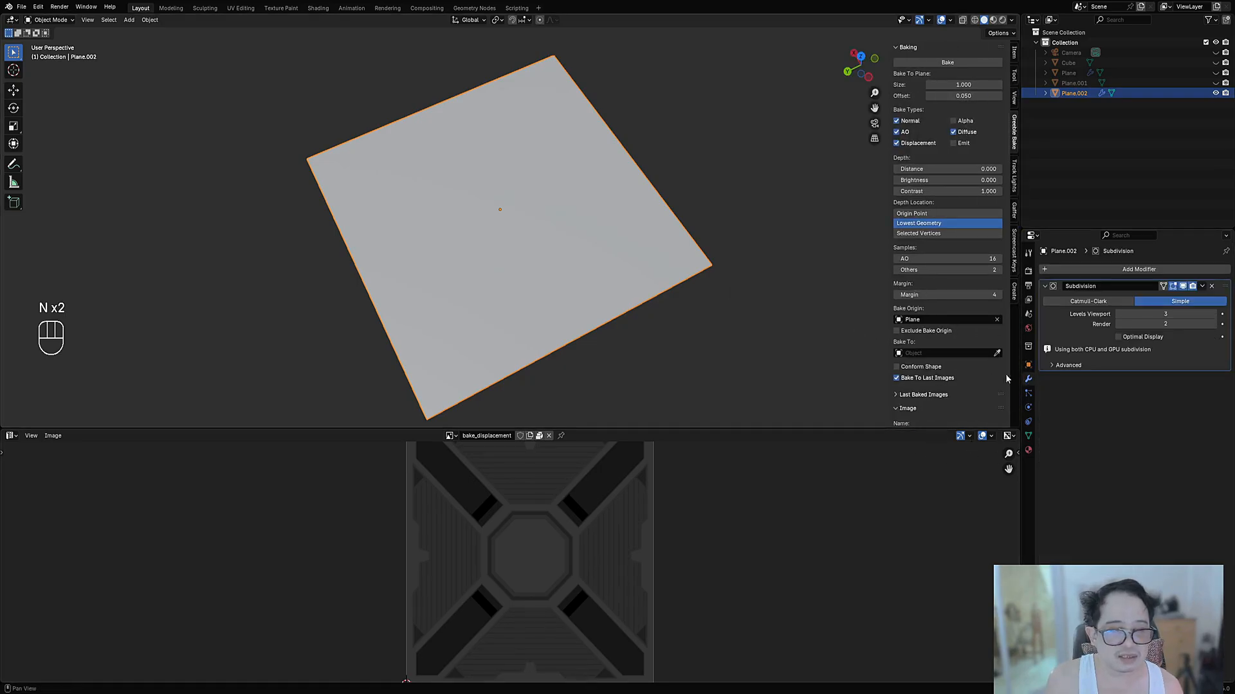
key(z)
click(511, 235)
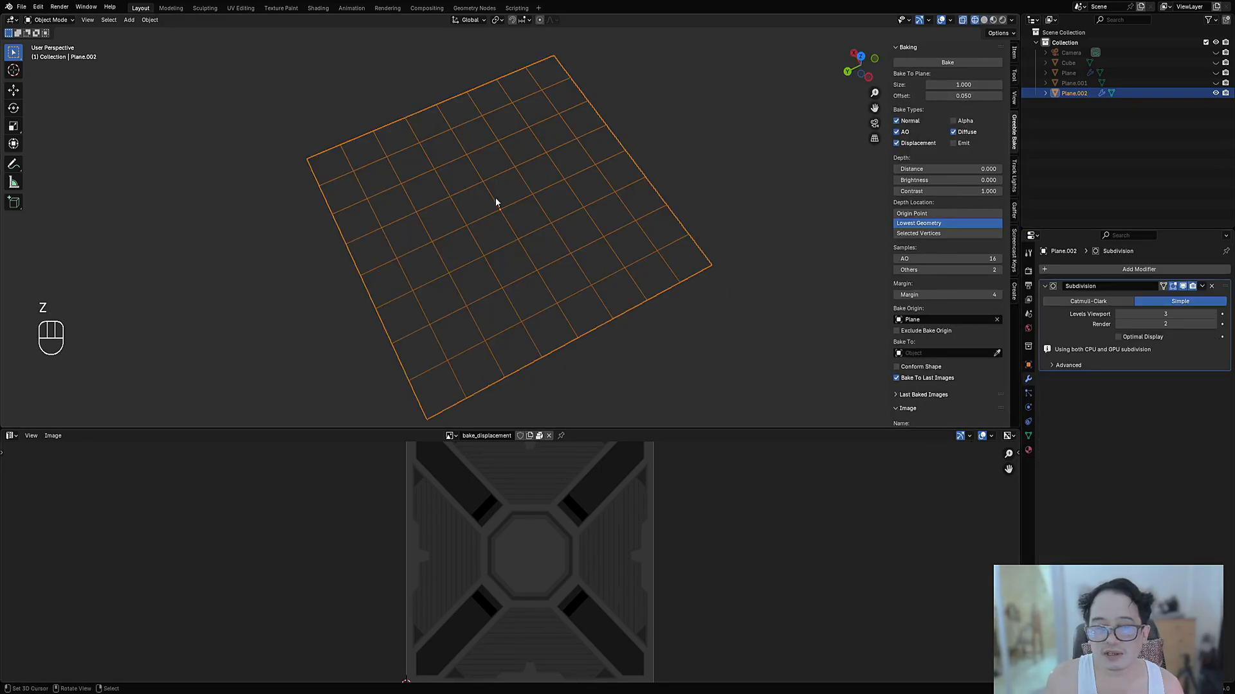
Step: Compare coarser and finer viewport levels on the plane's Subdivision modifier and settle on level 6
ctrl+scroll(1139, 312, up, 2)
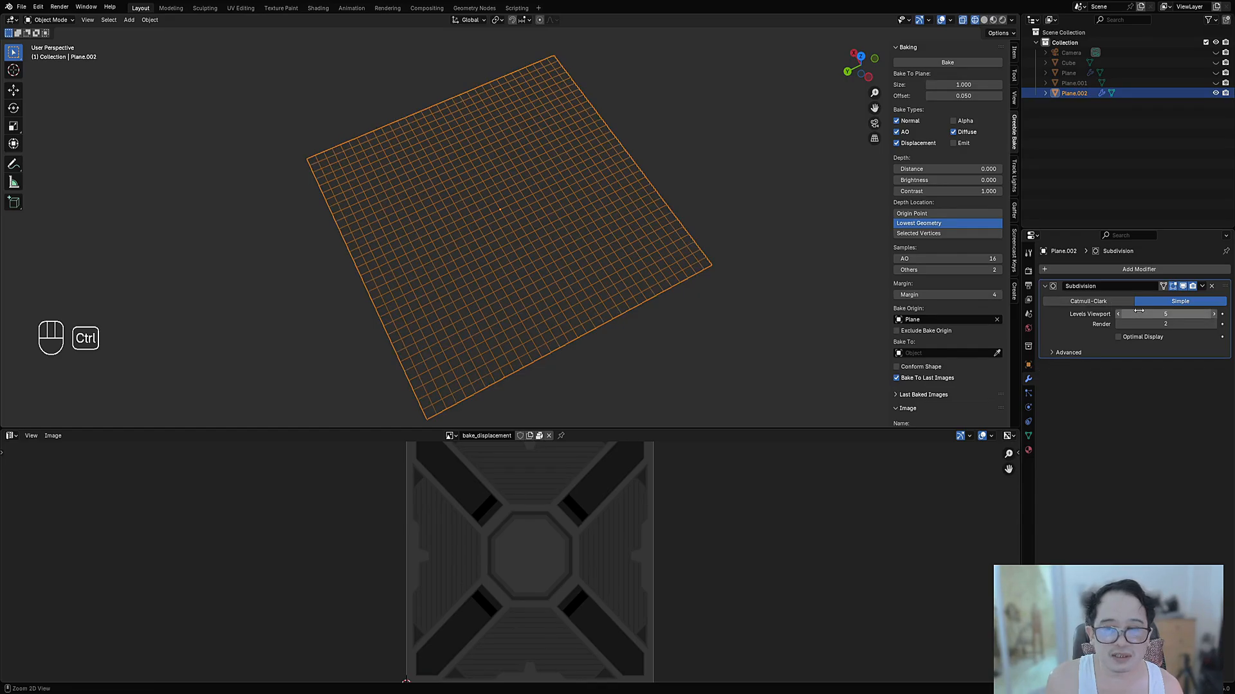
ctrl+scroll(1139, 310, up, 1)
ctrl+scroll(1140, 310, down, 2)
ctrl+scroll(1139, 310, up, 2)
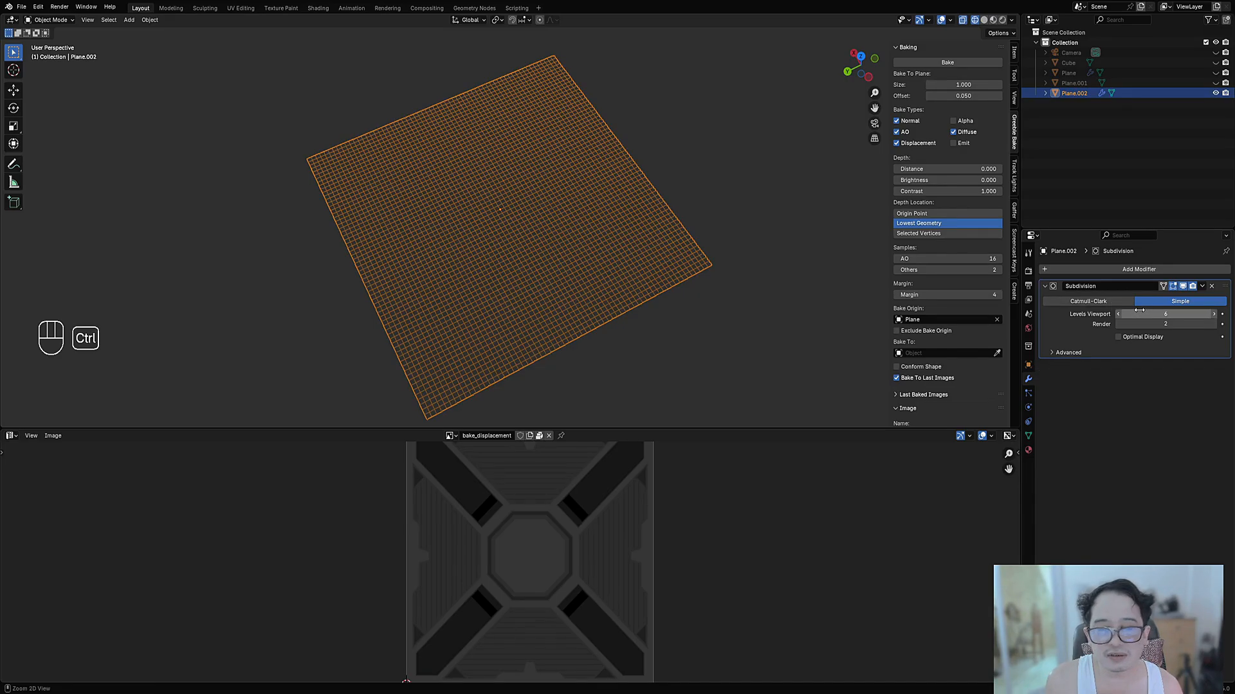
ctrl+scroll(1138, 312, down, 3)
ctrl+scroll(1138, 311, up, 3)
ctrl+scroll(1138, 311, down, 3)
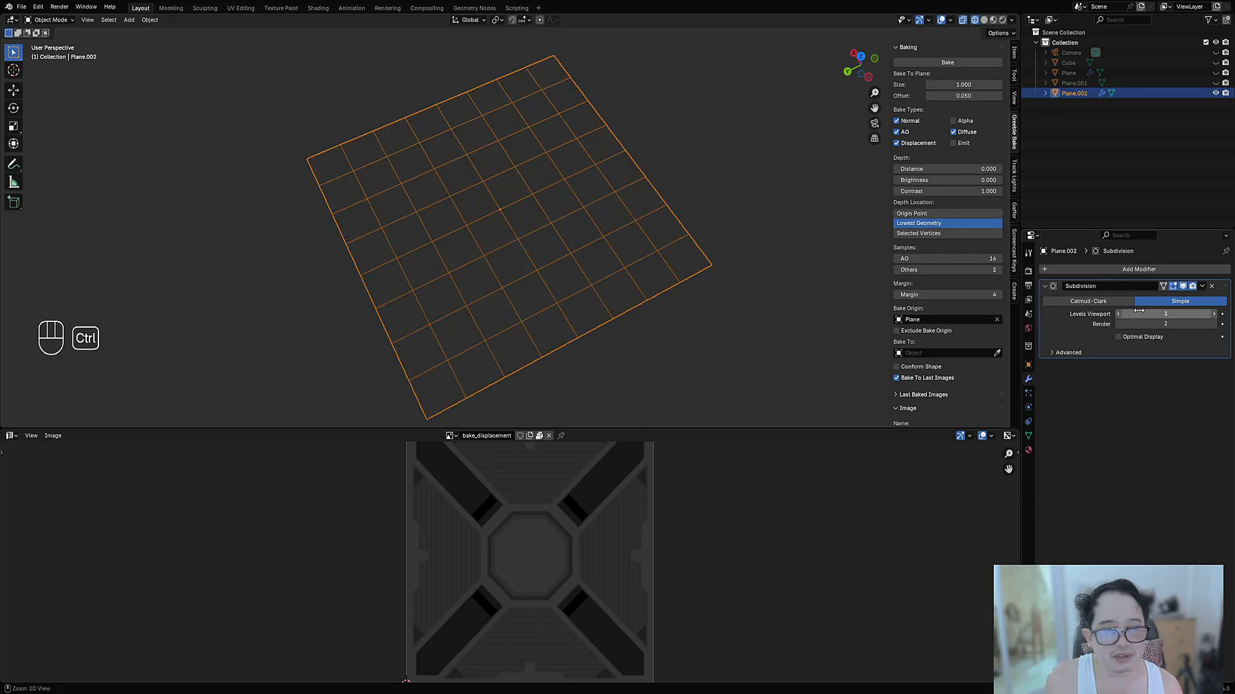
ctrl+scroll(1138, 311, up, 3)
ctrl+scroll(1138, 311, down, 5)
ctrl+scroll(1138, 311, up, 5)
ctrl+scroll(1138, 311, down, 3)
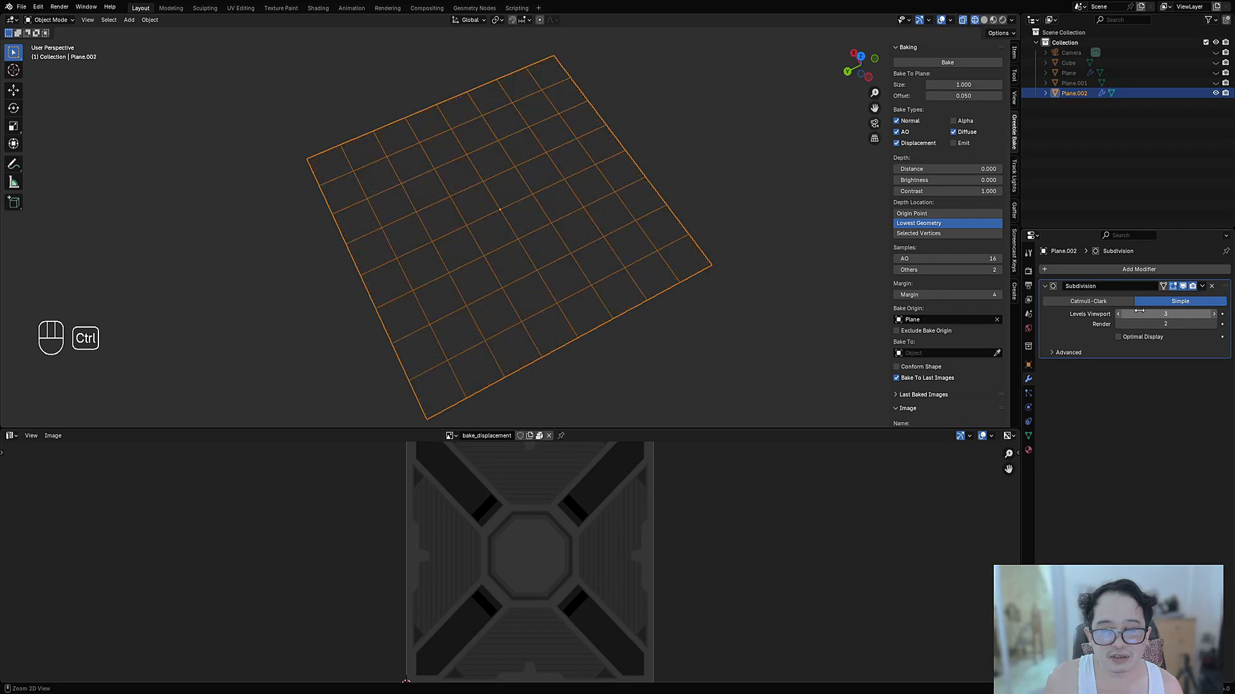
ctrl+scroll(1138, 311, up, 3)
Step: Switch the viewport to solid shading and reframe the subdivided plane
key(z)
key(z)
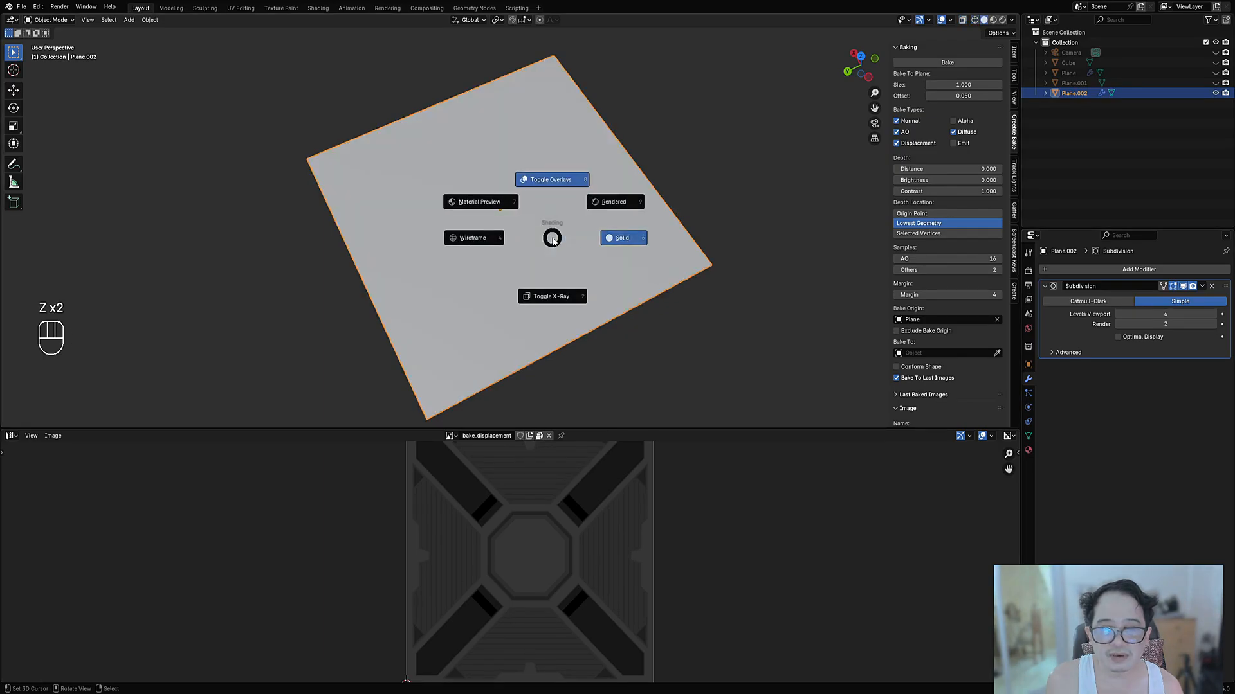
click(493, 225)
key(z)
click(555, 241)
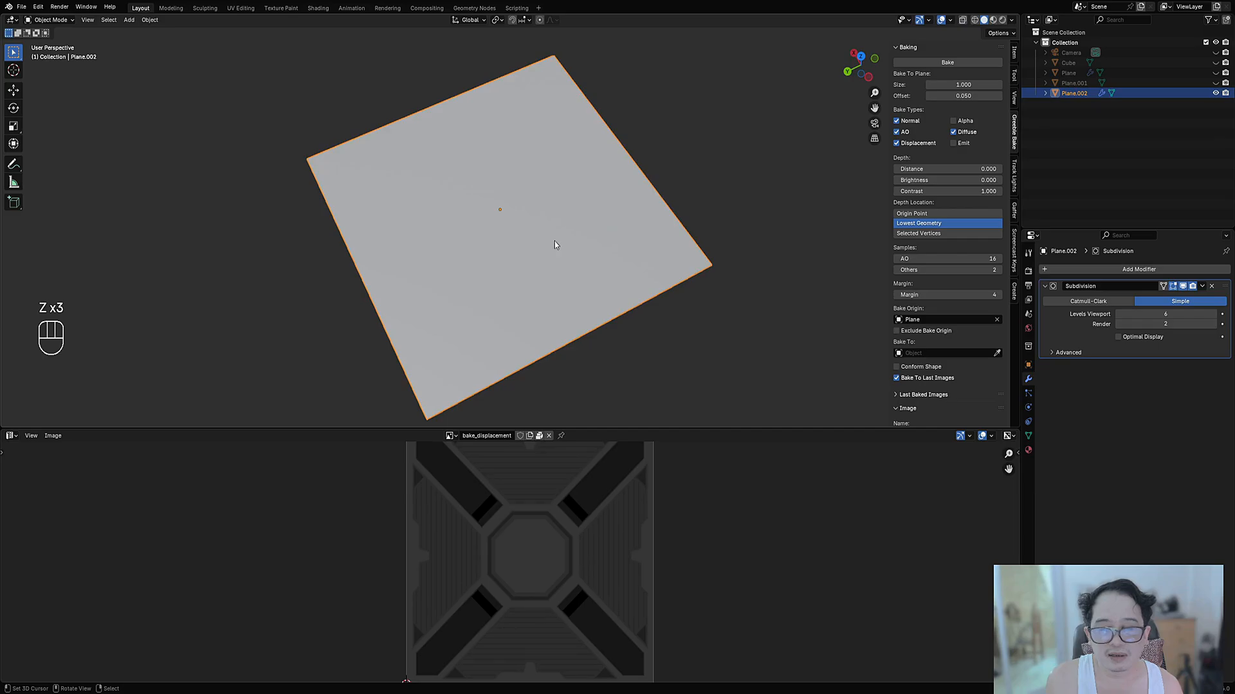
shift+middle_drag(635, 255, 625, 184)
scroll(602, 225, up, 1)
key(z)
right_click(567, 222)
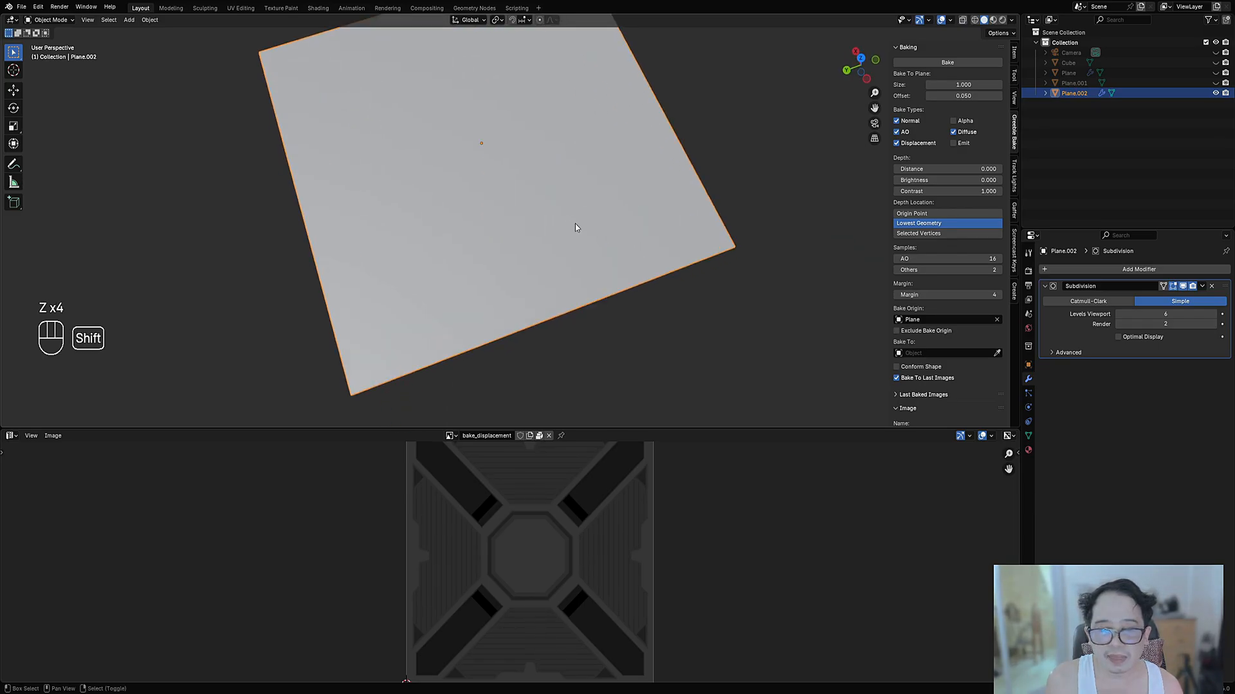
shift+middle_drag(575, 222, 587, 297)
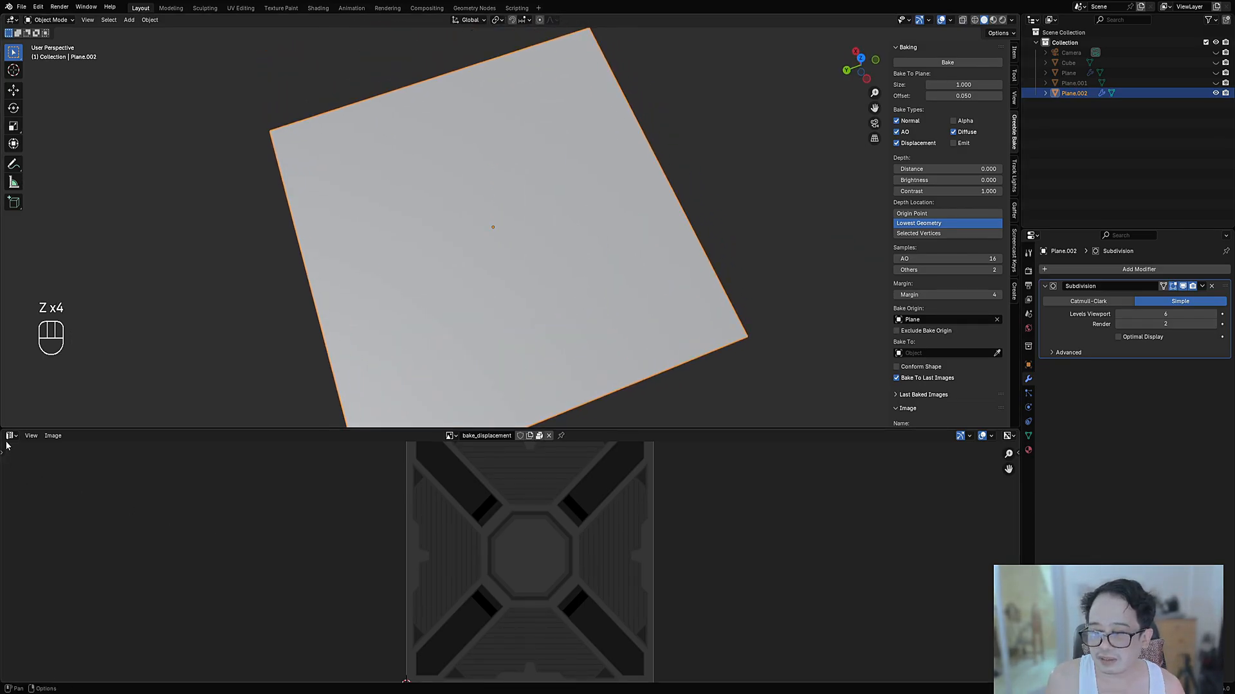
Step: Set the plane material's surface displacement method to Displacement Only
click(1028, 450)
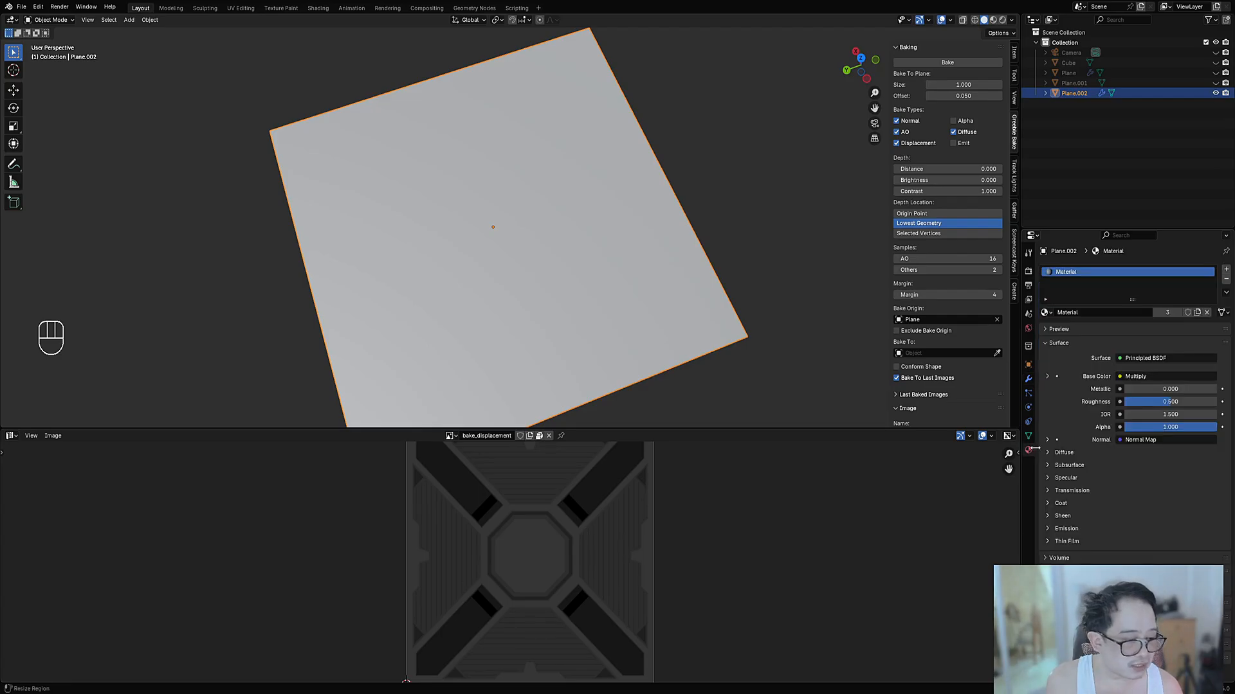
scroll(1132, 399, down, 5)
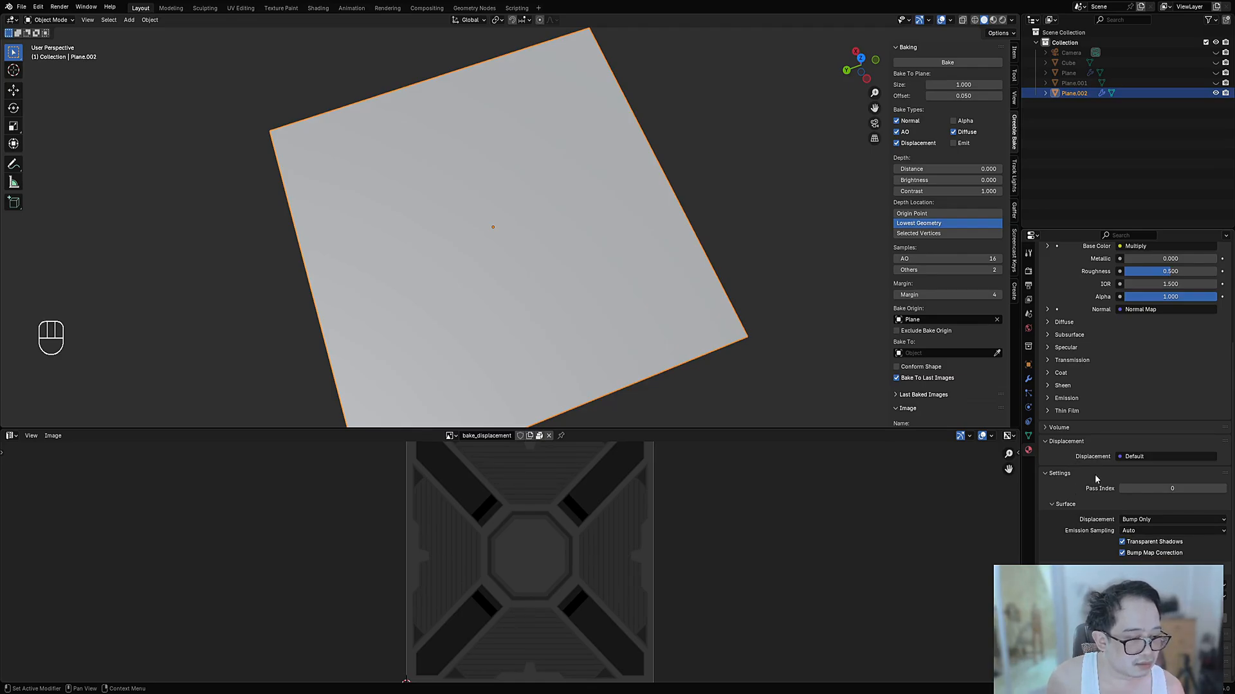
click(1131, 519)
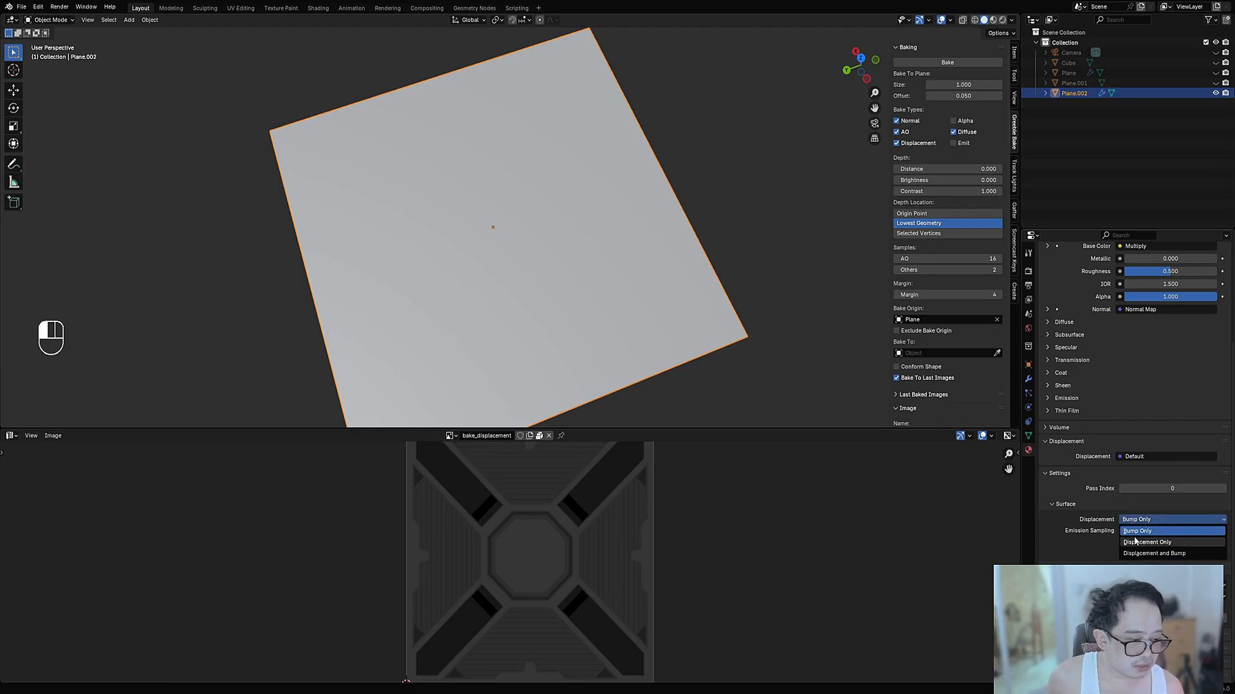
click(1135, 542)
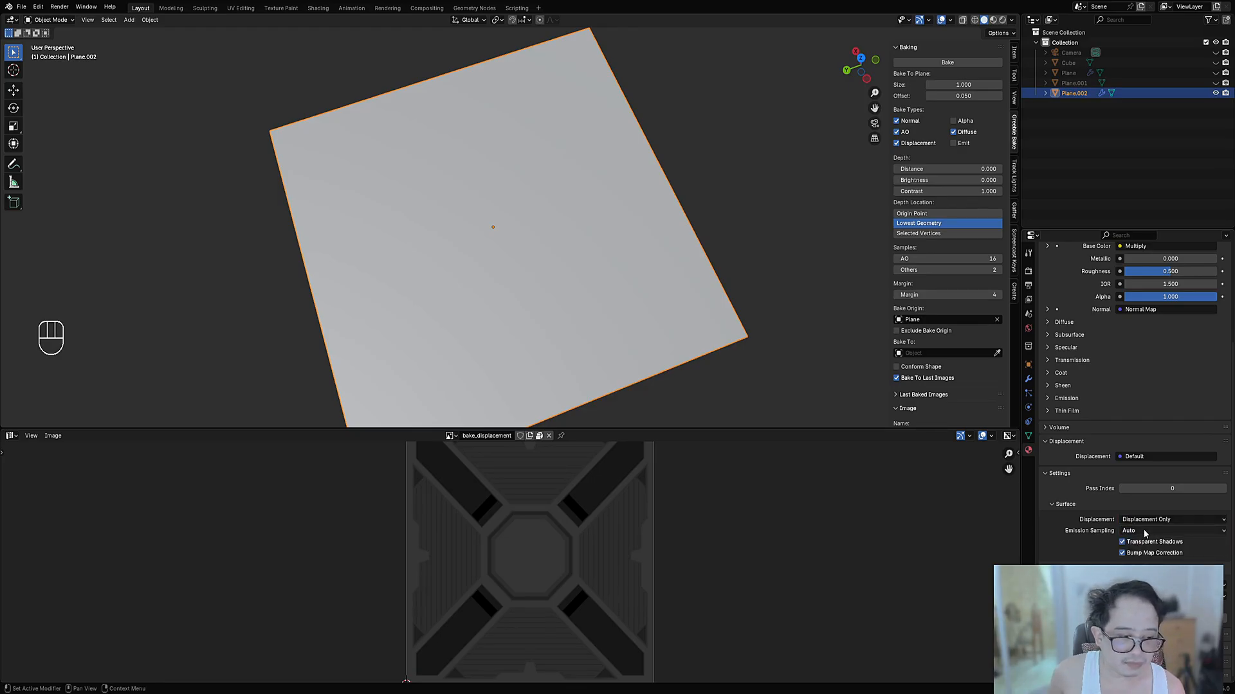
click(1150, 521)
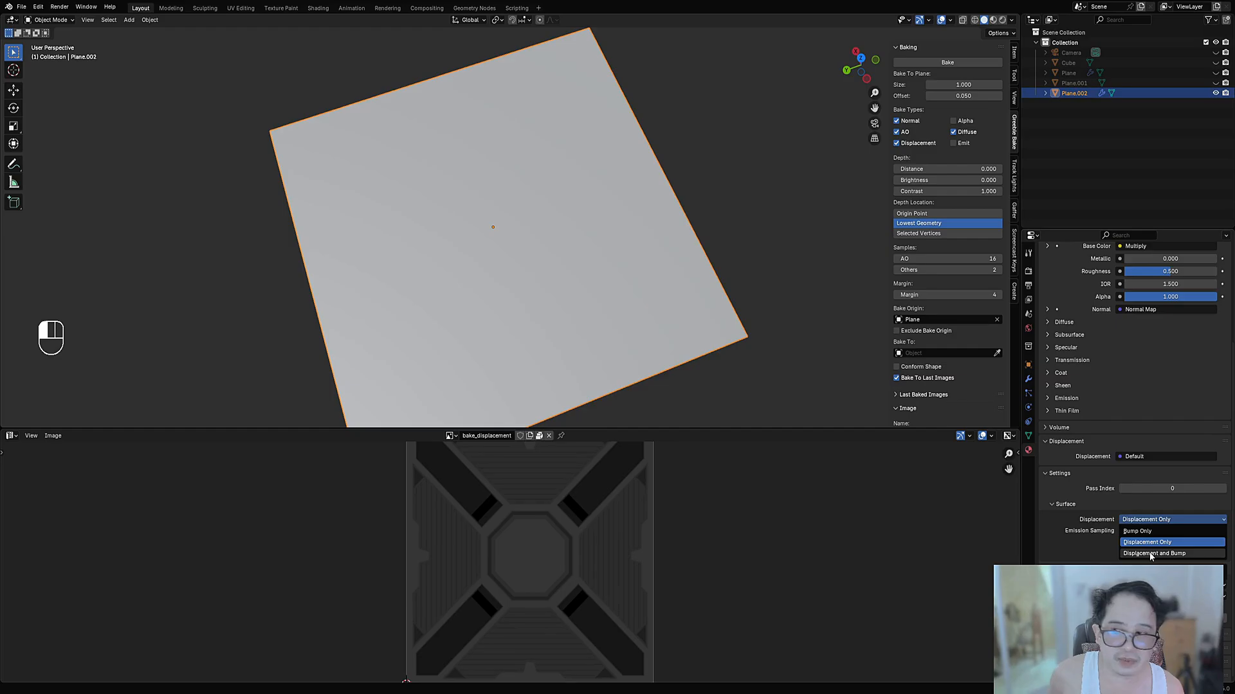
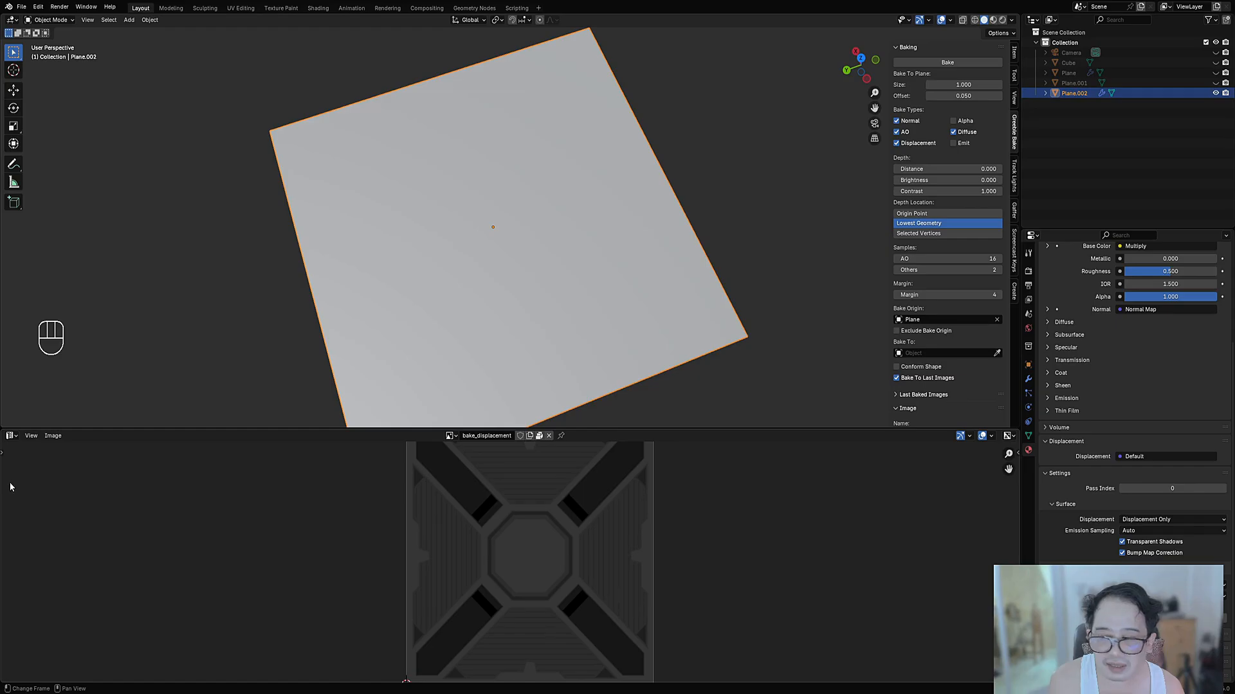
Step: Replace the image view with the shader nodes and link the bake_displacement texture's Color to the Material Output's Displacement
click(11, 436)
click(38, 519)
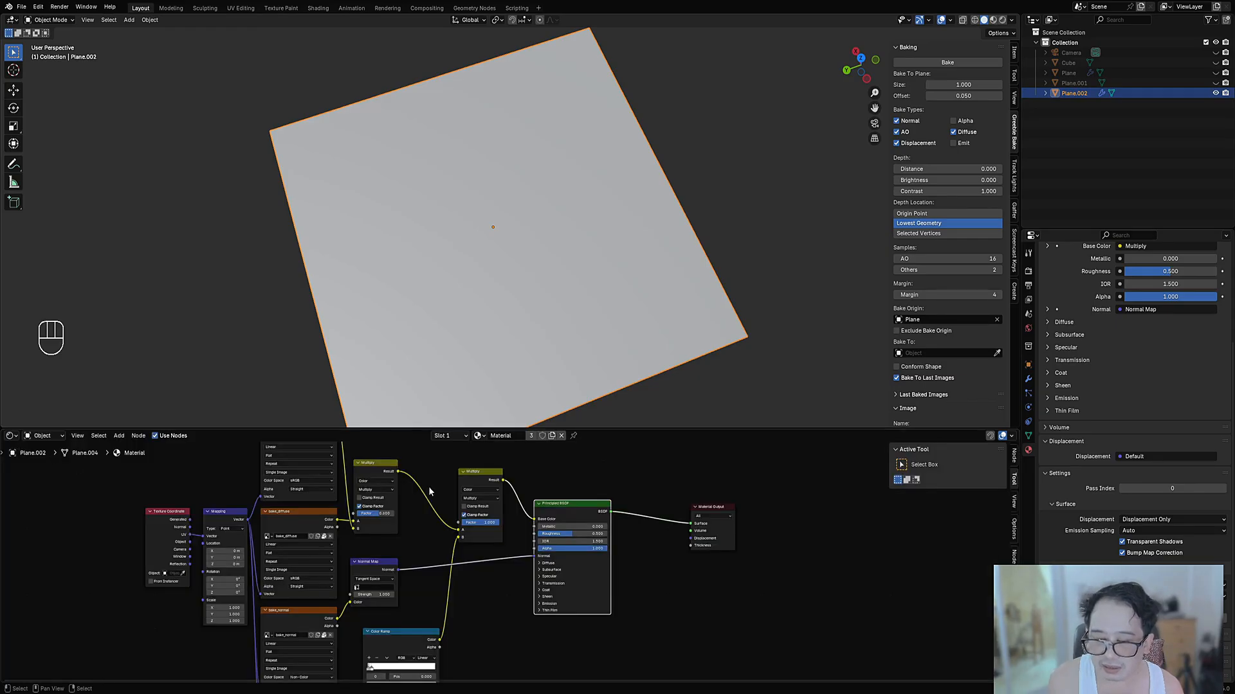
middle_drag(518, 603, 508, 554)
scroll(508, 554, up, 1)
scroll(405, 600, down, 2)
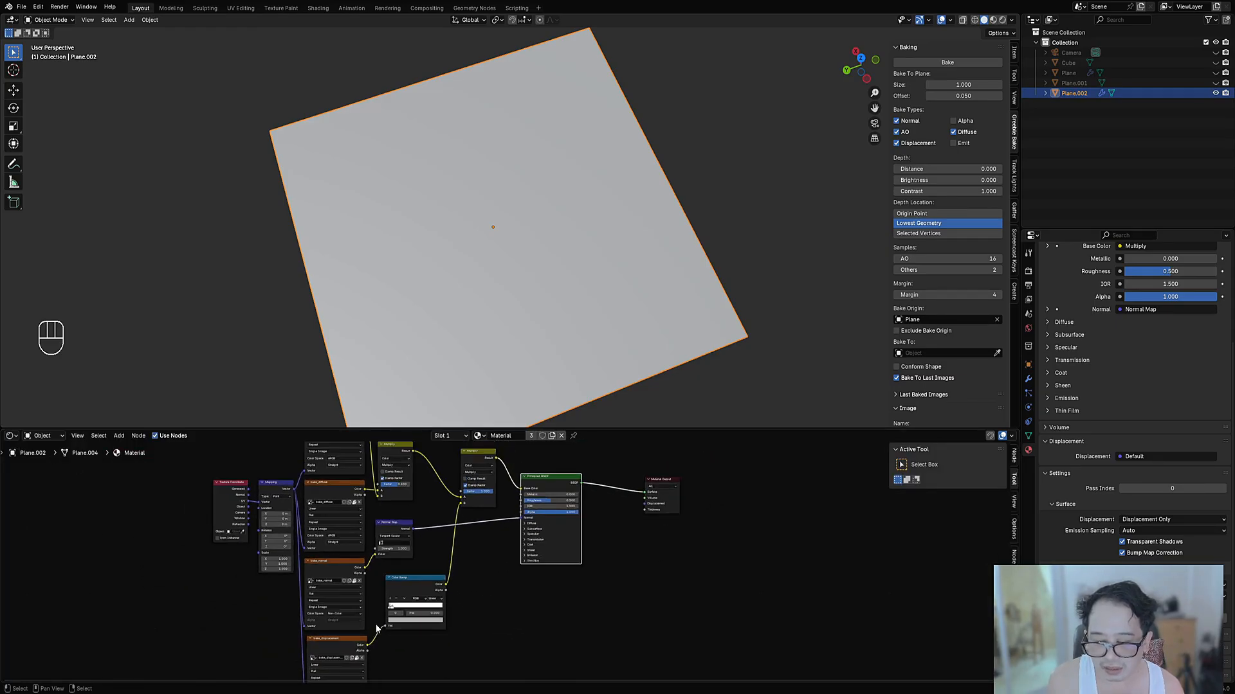
drag(370, 645, 648, 506)
scroll(446, 603, up, 1)
middle_drag(447, 603, 447, 571)
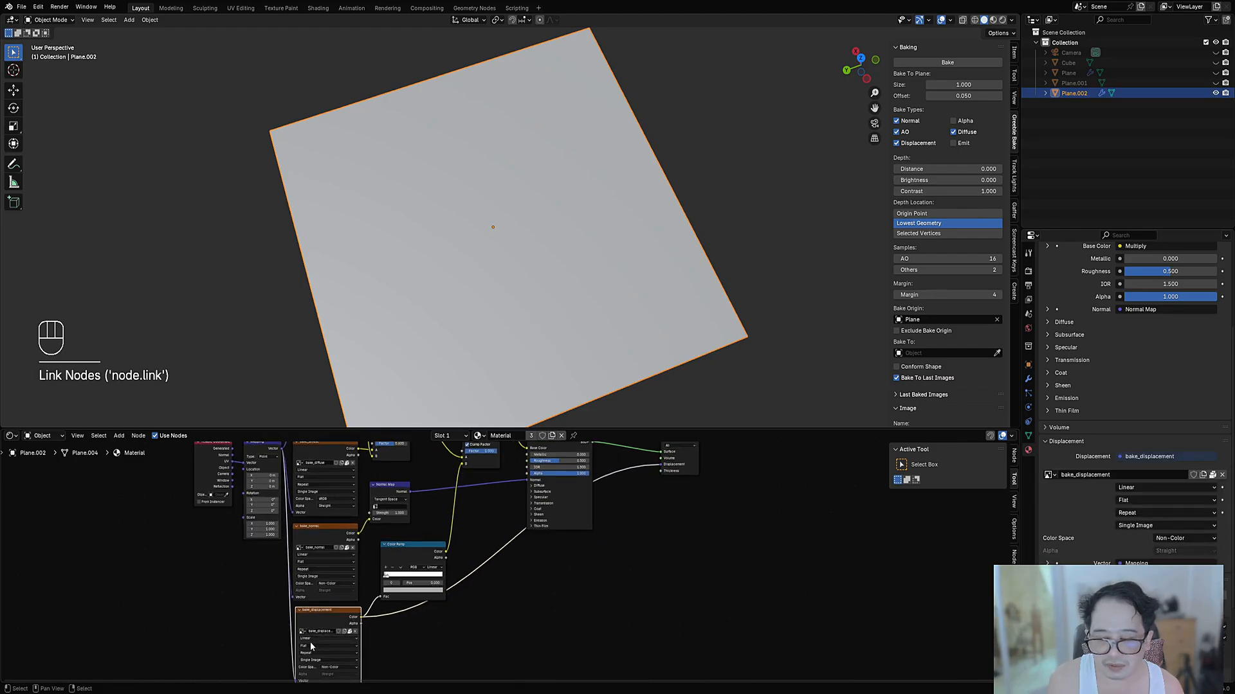
Step: Insert a Displacement node between the bake_displacement texture and the Material Output, and feed the texture into its Height instead of Normal
click(404, 550)
scroll(600, 518, up, 2)
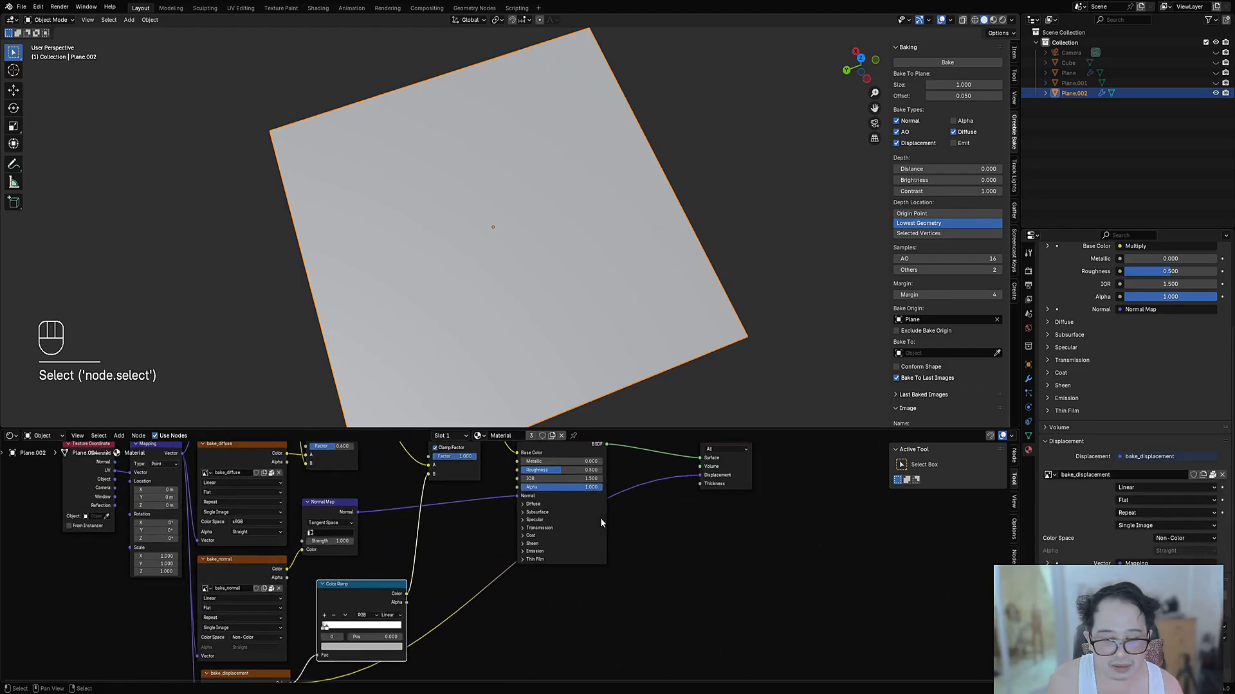
key(shift+a)
mouse_move(540, 644)
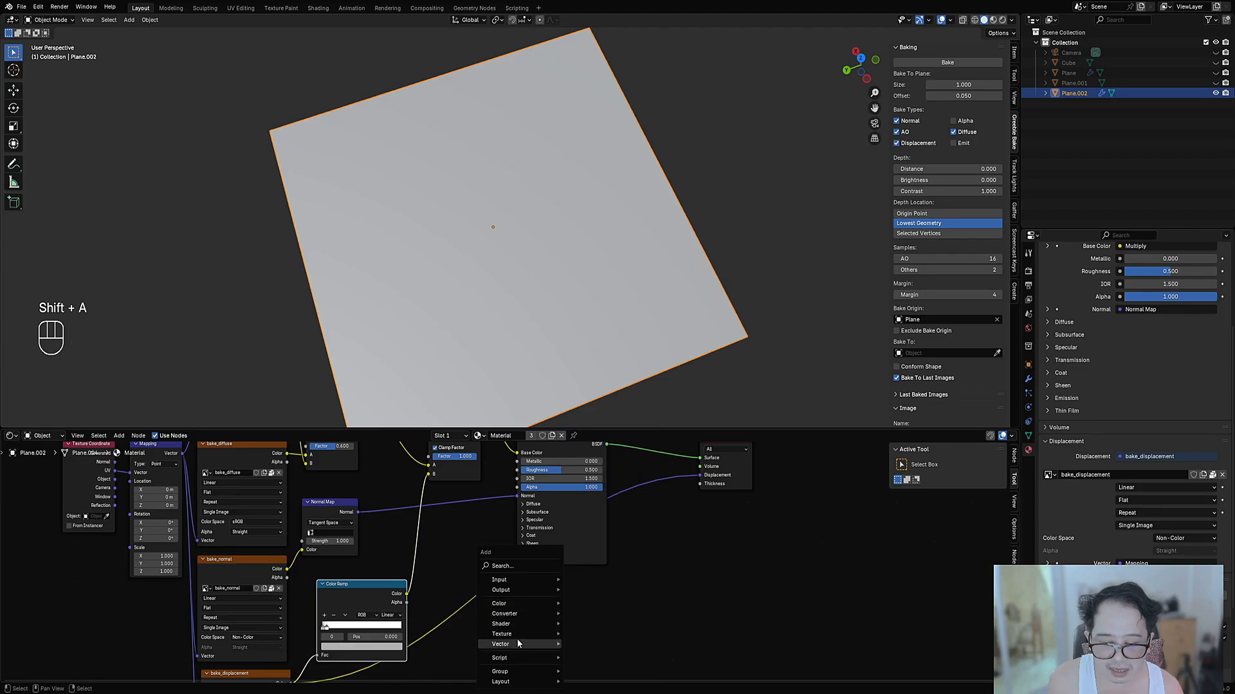
click(591, 579)
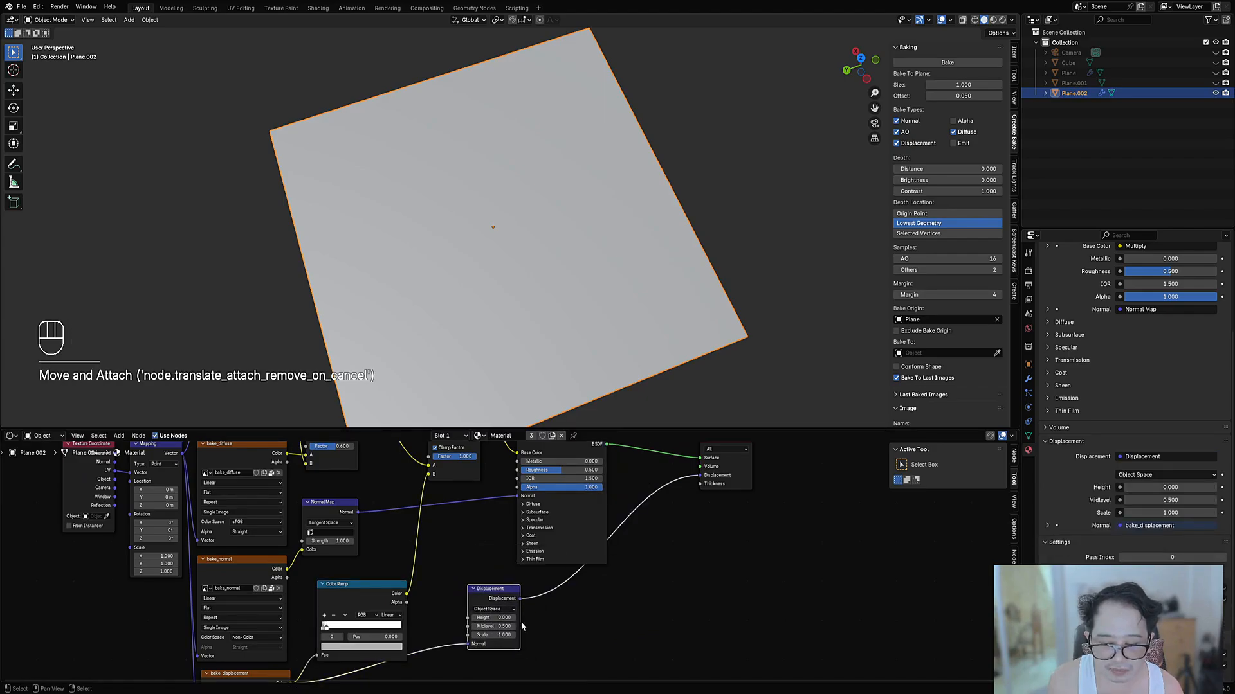
click(482, 598)
scroll(482, 598, up, 3)
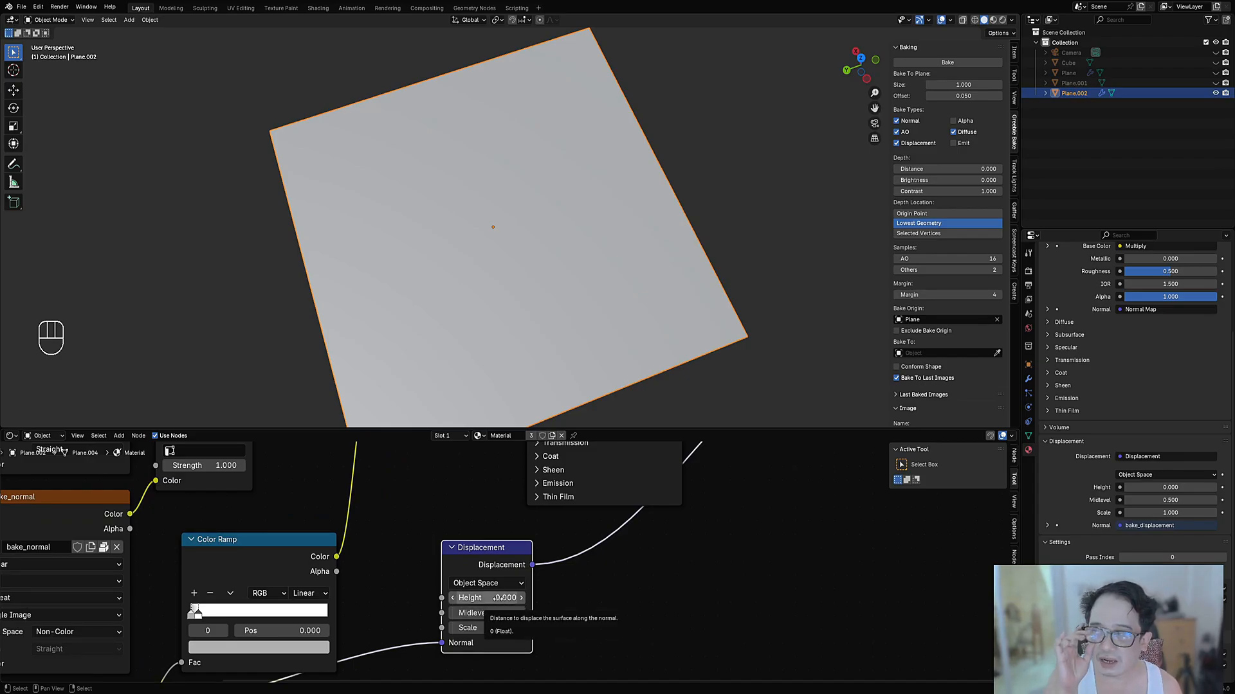
drag(441, 643, 441, 598)
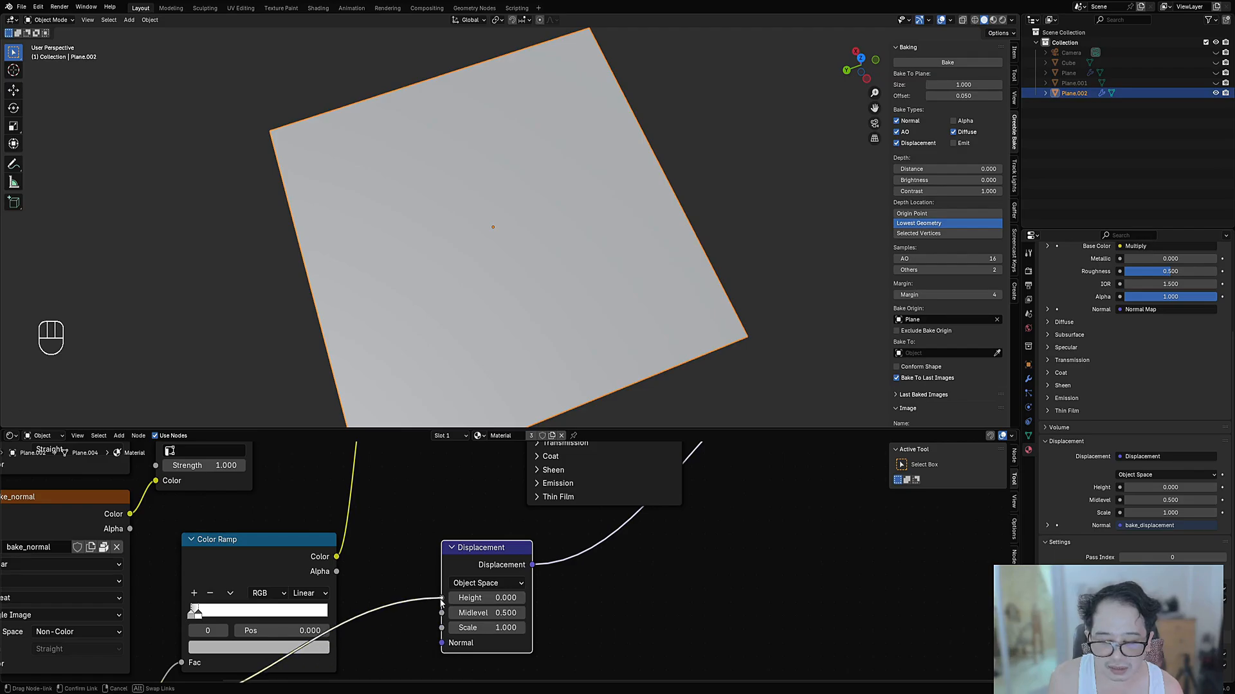
Step: Set the Displacement node's scale to 0.5 and view the displaced plane in rendered shading
double_click(507, 627)
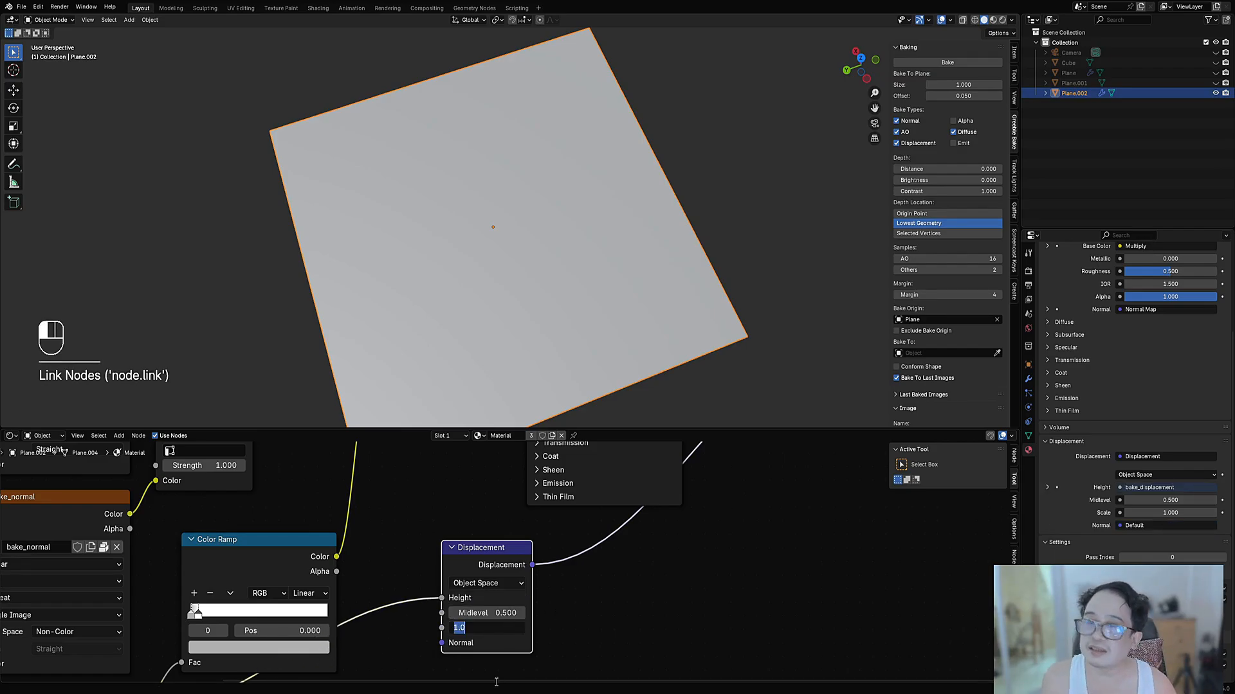
click(453, 655)
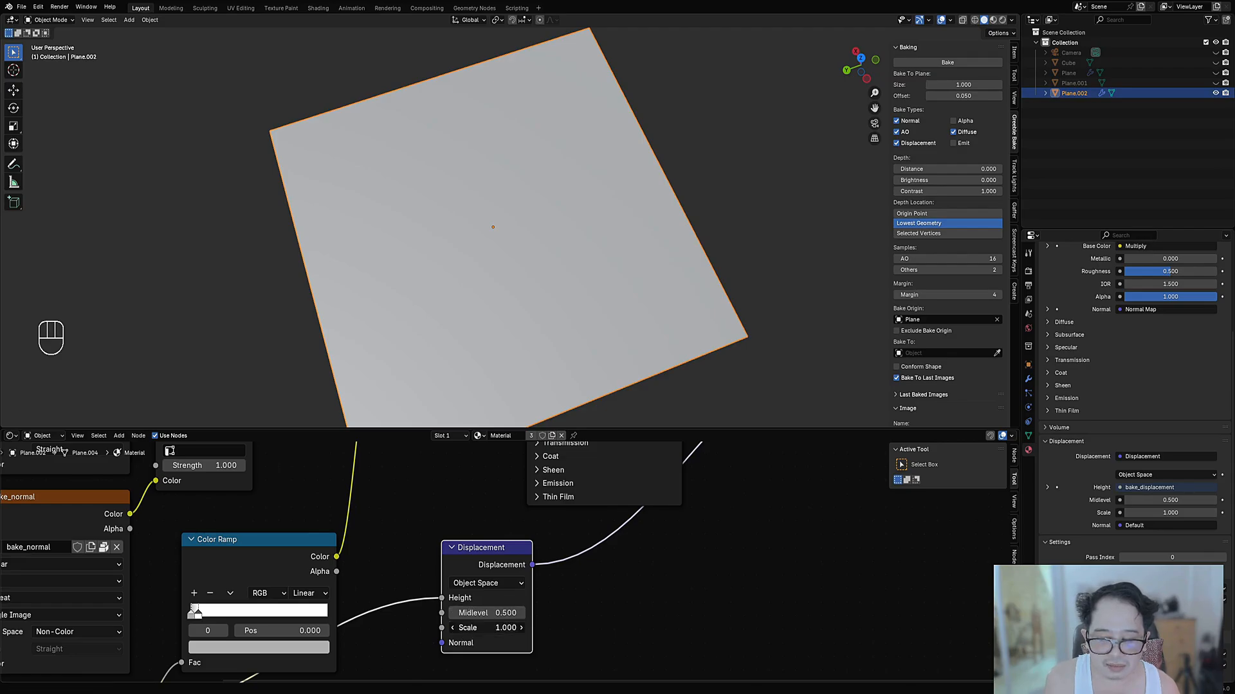
key(Return)
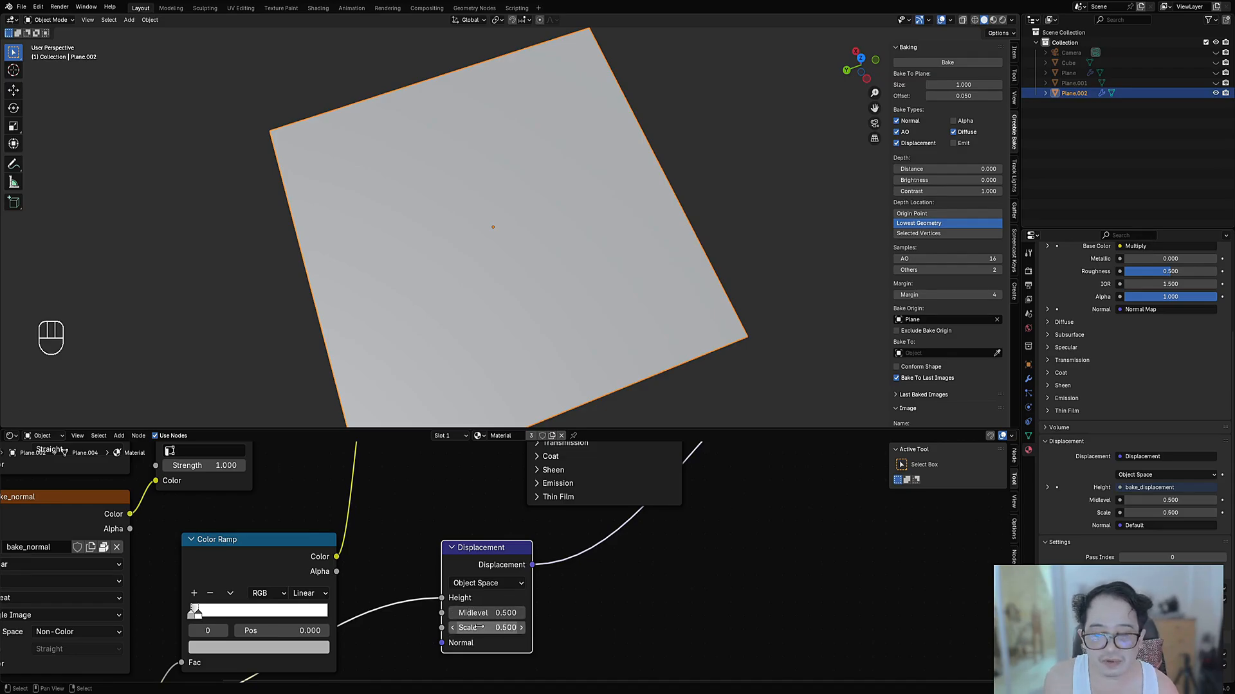
key(z)
click(557, 260)
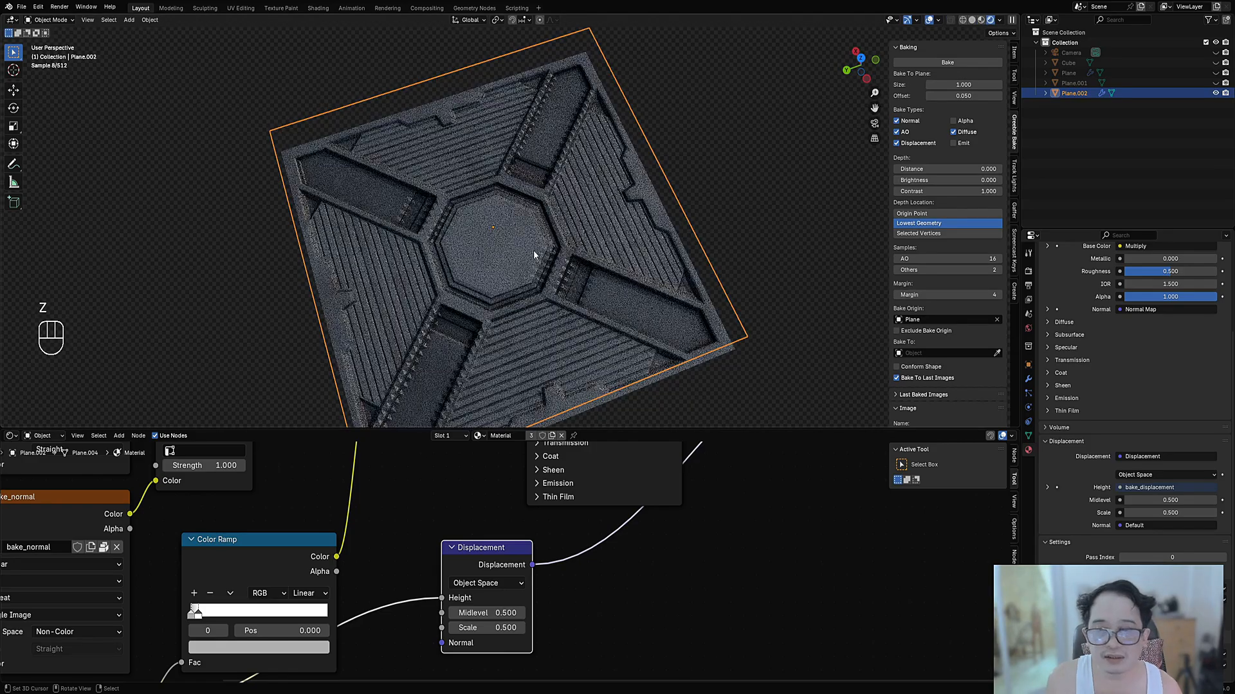
mouse_move(618, 287)
middle_down()
mouse_move(615, 261)
mouse_move(642, 249)
mouse_move(617, 287)
mouse_move(635, 314)
mouse_move(715, 235)
middle_up()
key(shift+alt+z)
key(shift+alt+z)
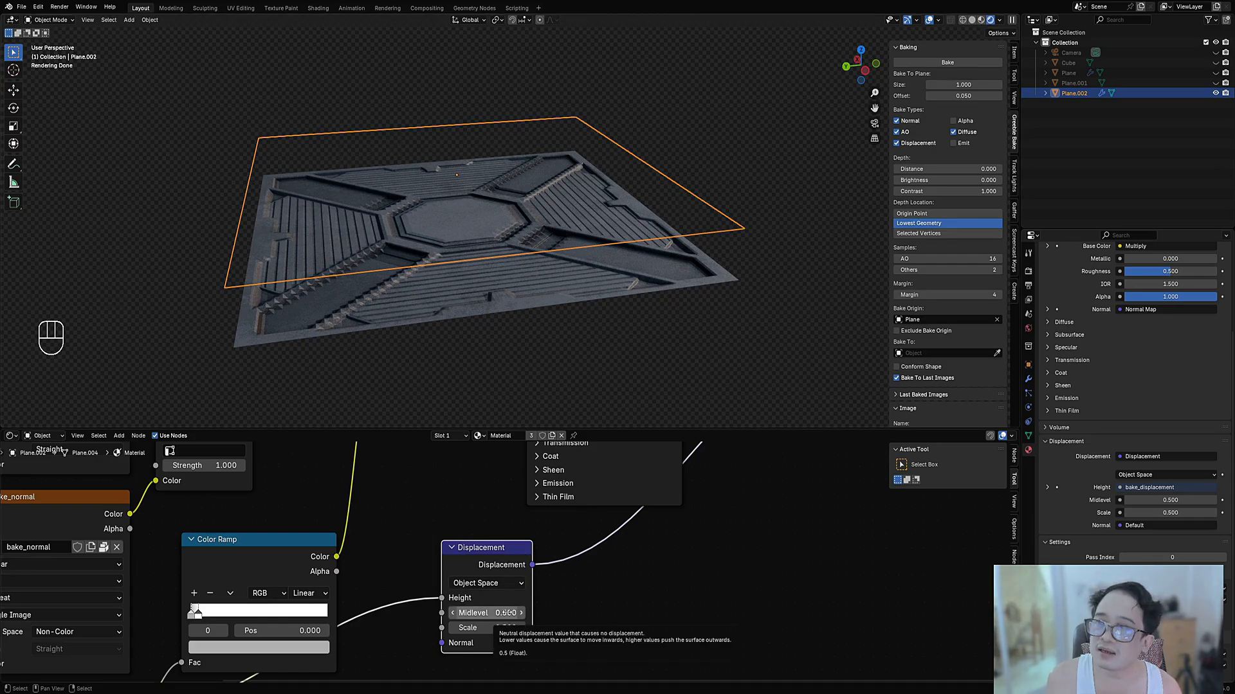
Step: Set the Displacement node's midlevel to 0.06 after trying 0, comparing the displaced surface with the plane's original outline
drag(507, 613, 450, 613)
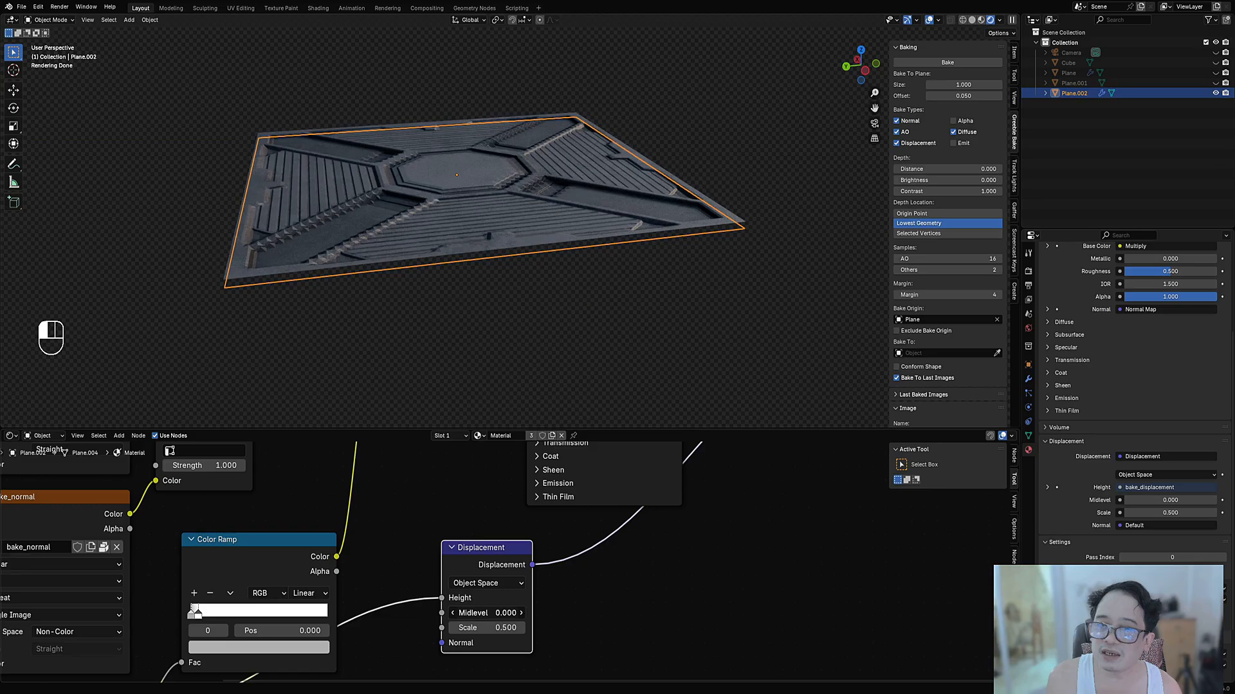
key(Escape)
mouse_move(673, 325)
alt+middle_down()
mouse_move(646, 302)
mouse_move(665, 323)
alt+middle_up()
key(shift+z)
key(shift+z)
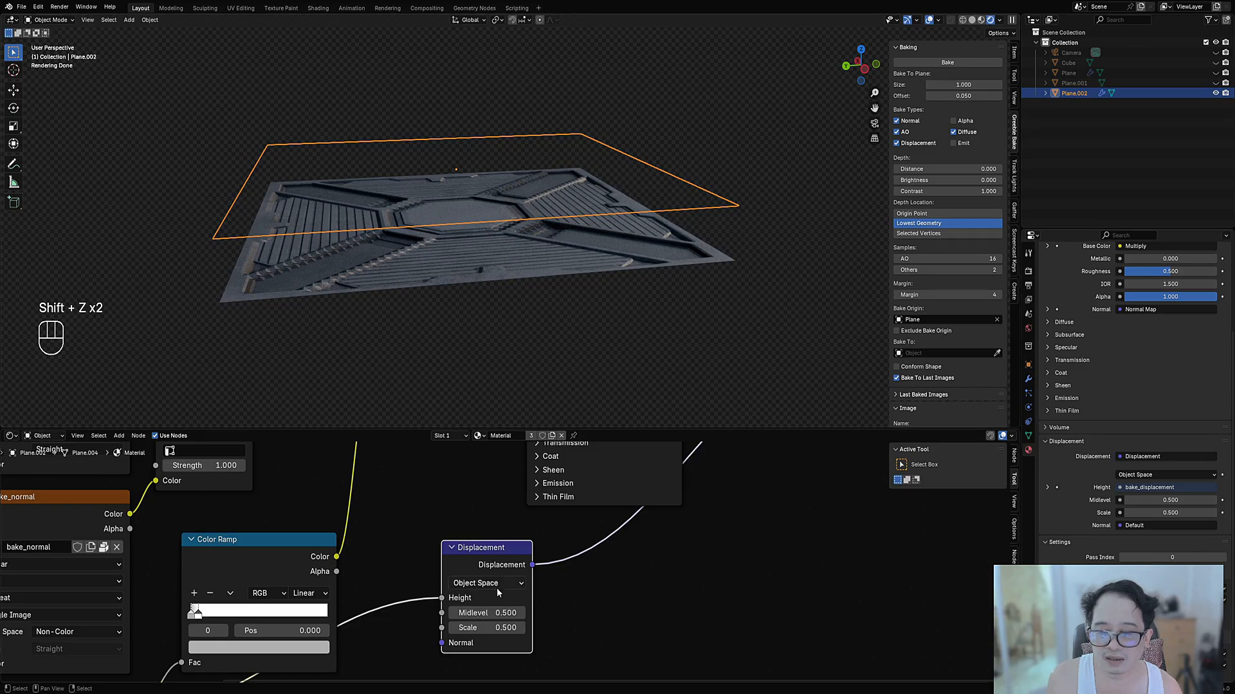
mouse_move(488, 612)
shift+mouse_down()
mouse_move(451, 613)
mouse_move(493, 613)
shift+mouse_up()
middle_drag(598, 245, 625, 288)
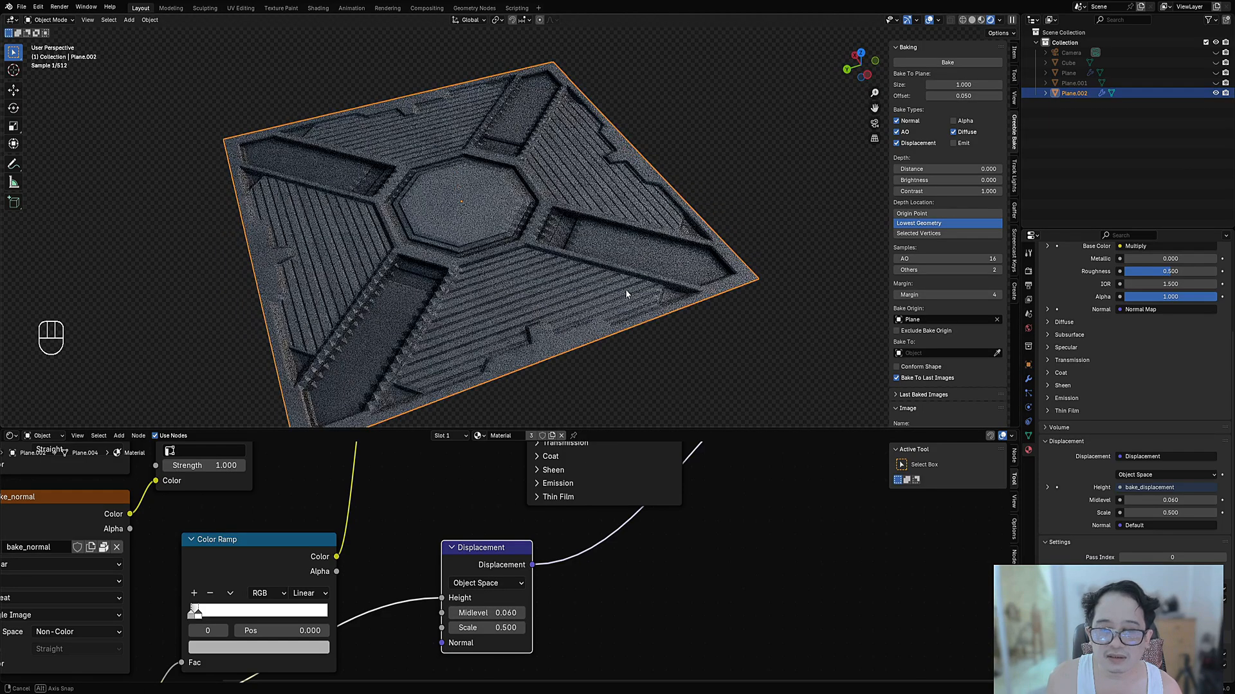
Step: Compare the plane's subdivision wireframe with its rendered displacement
key(shift+z)
key(z)
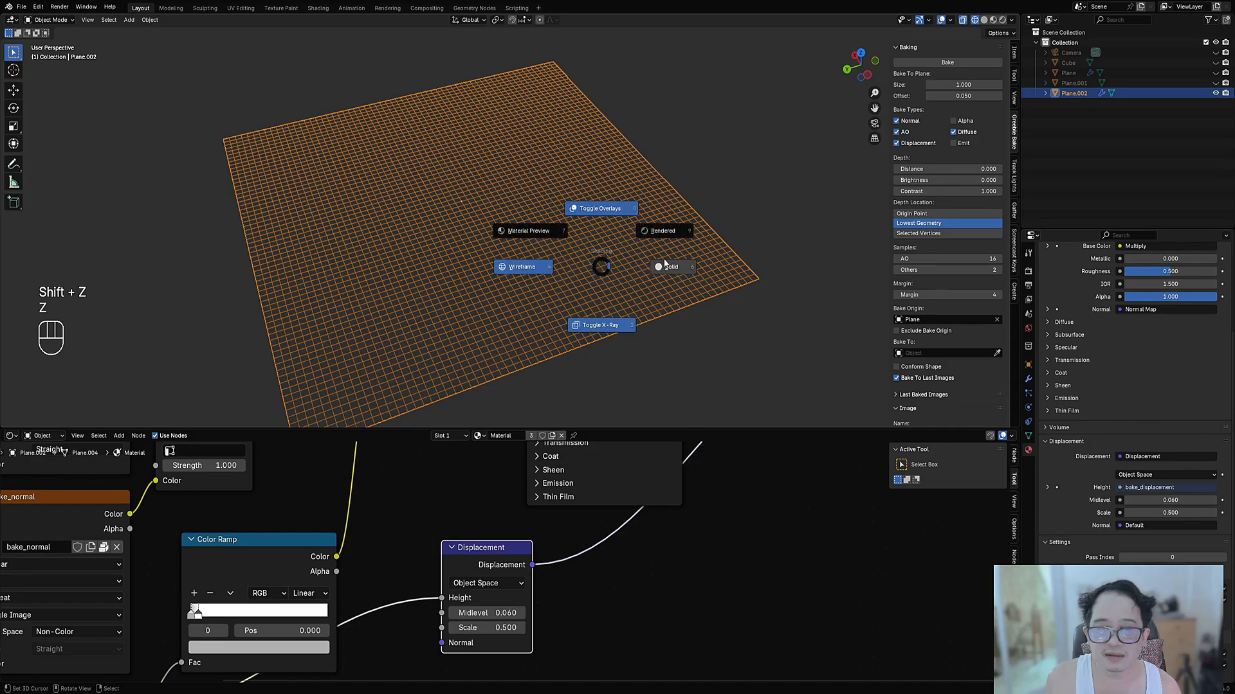
click(601, 207)
Step: Set the plane's Subdivision modifier viewport level to 7 to refine the jagged edges of the displaced detail
click(1029, 379)
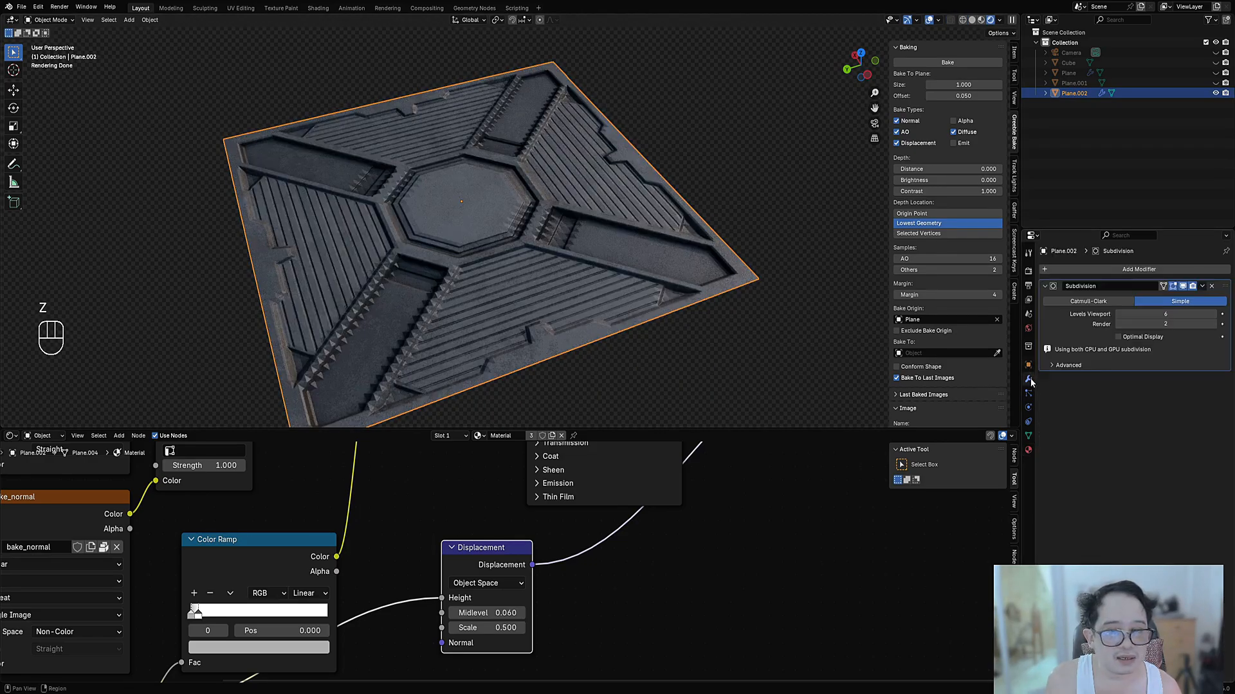
middle_drag(630, 296, 672, 335)
scroll(564, 248, up, 6)
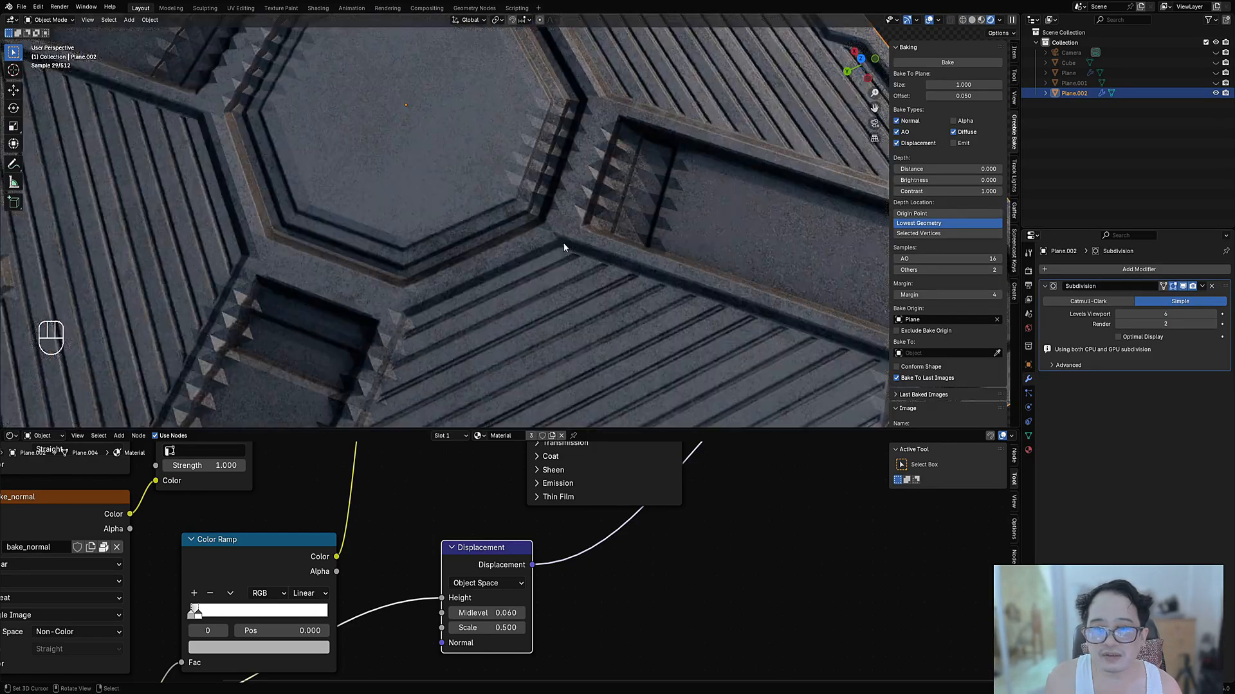
click(1164, 315)
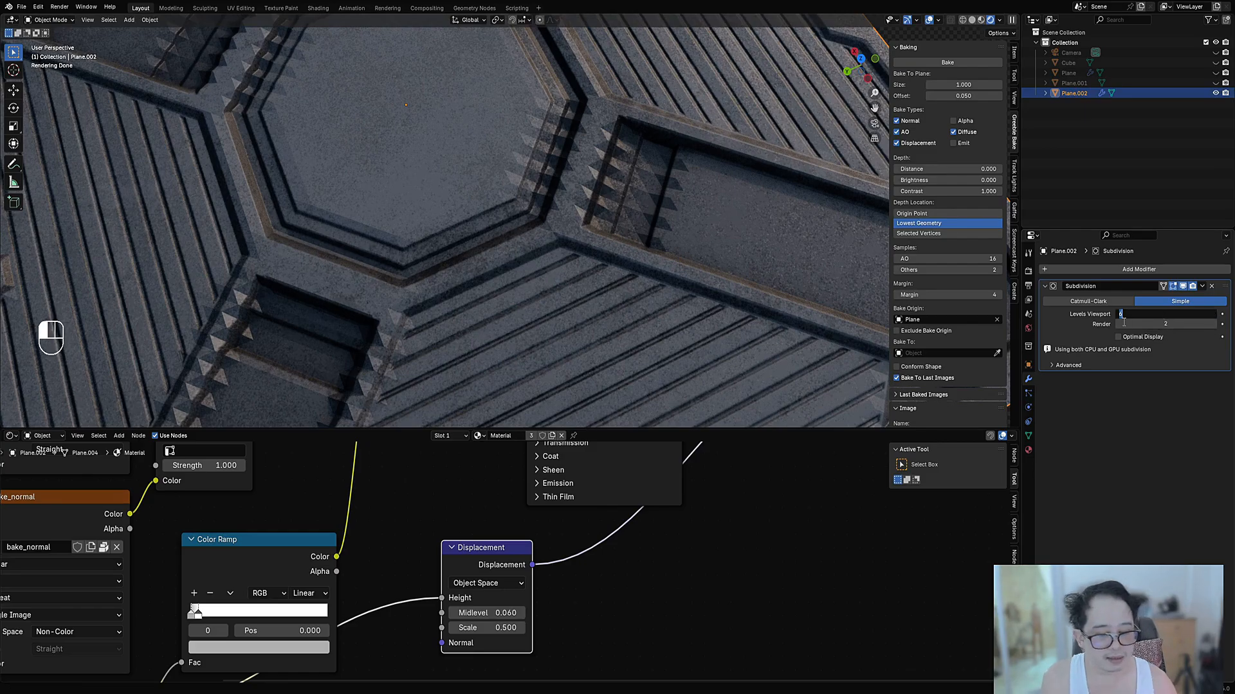
key(Return)
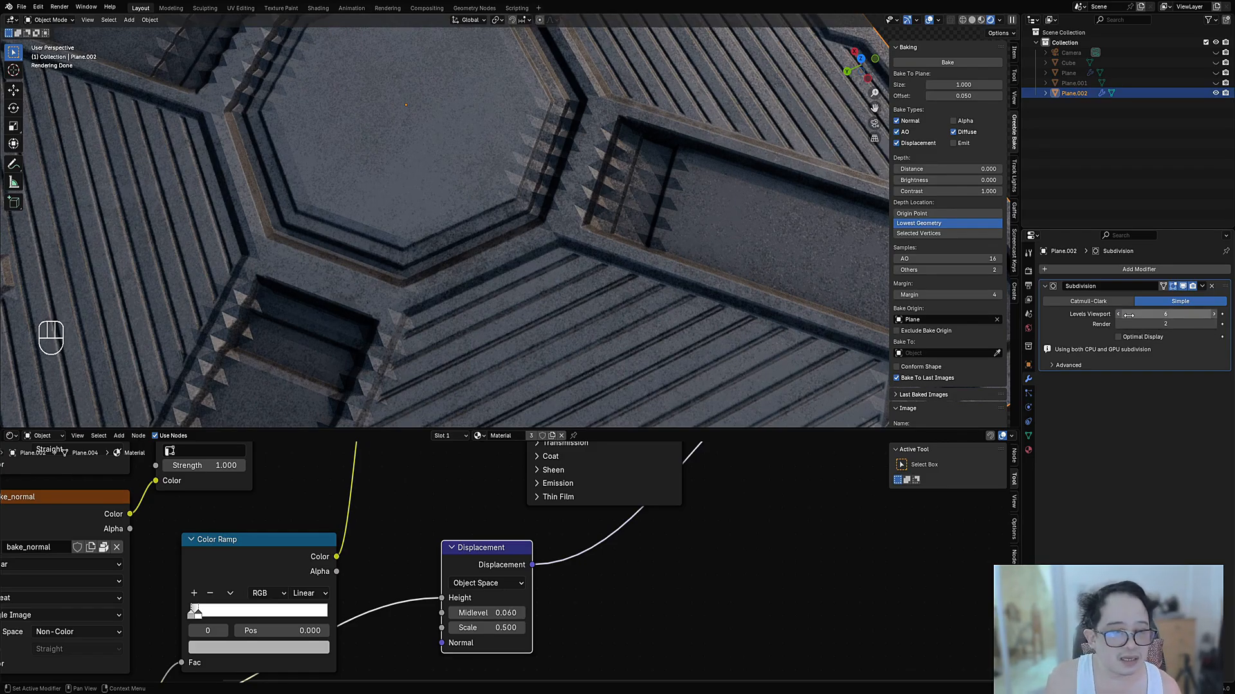
mouse_move(1129, 315)
mouse_down()
mouse_move(1093, 315)
mouse_move(1122, 315)
mouse_up()
click(1135, 314)
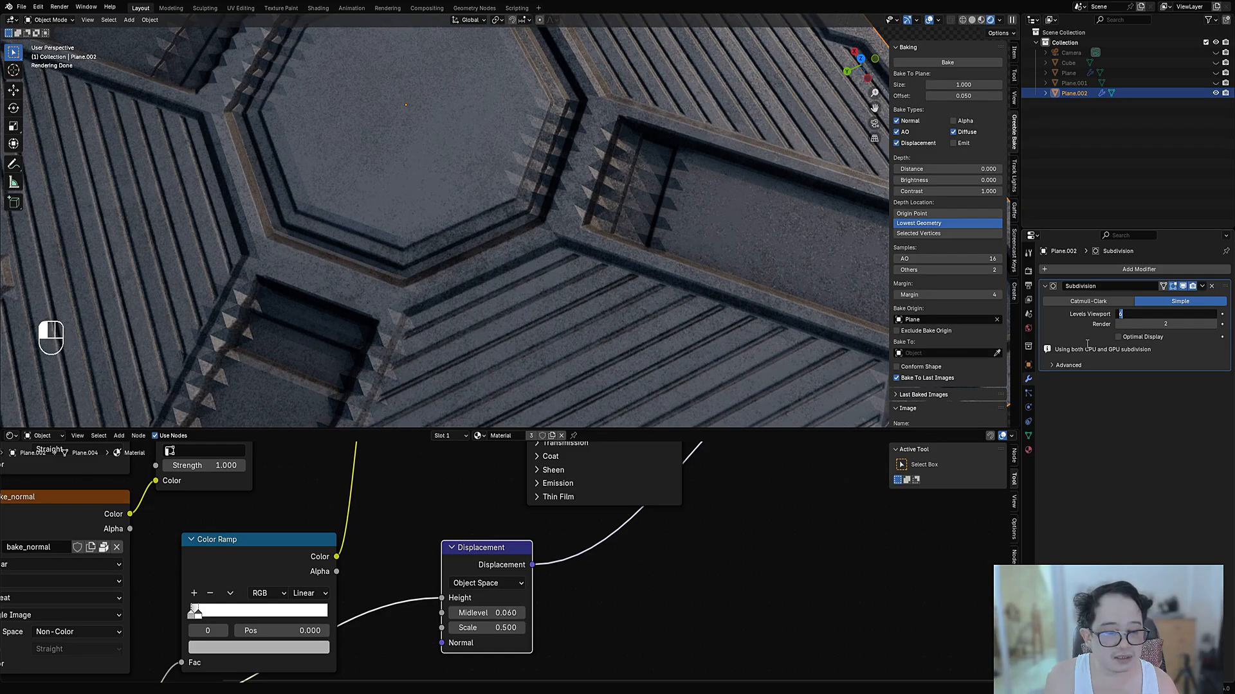
text(7)
key(Return)
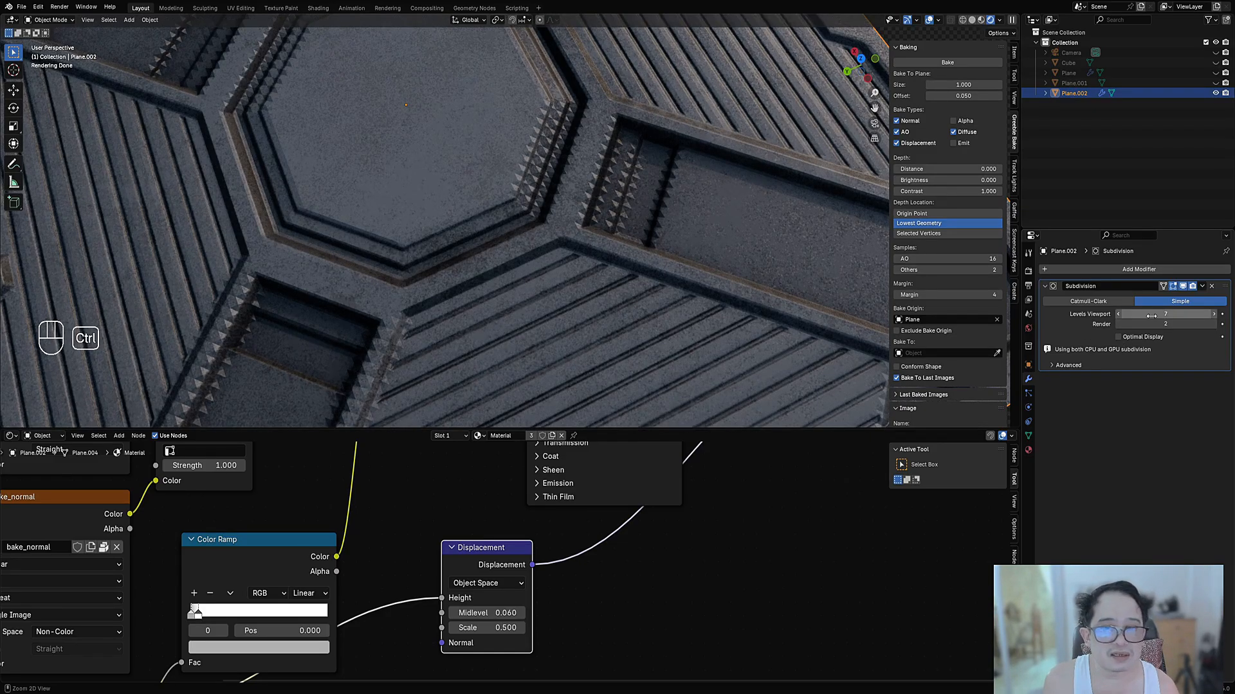
Step: Raise the plane's viewport subdivision level to 9 and compare its wireframe with the rendered displacement
ctrl+scroll(1151, 315, up, 2)
scroll(574, 155, down, 5)
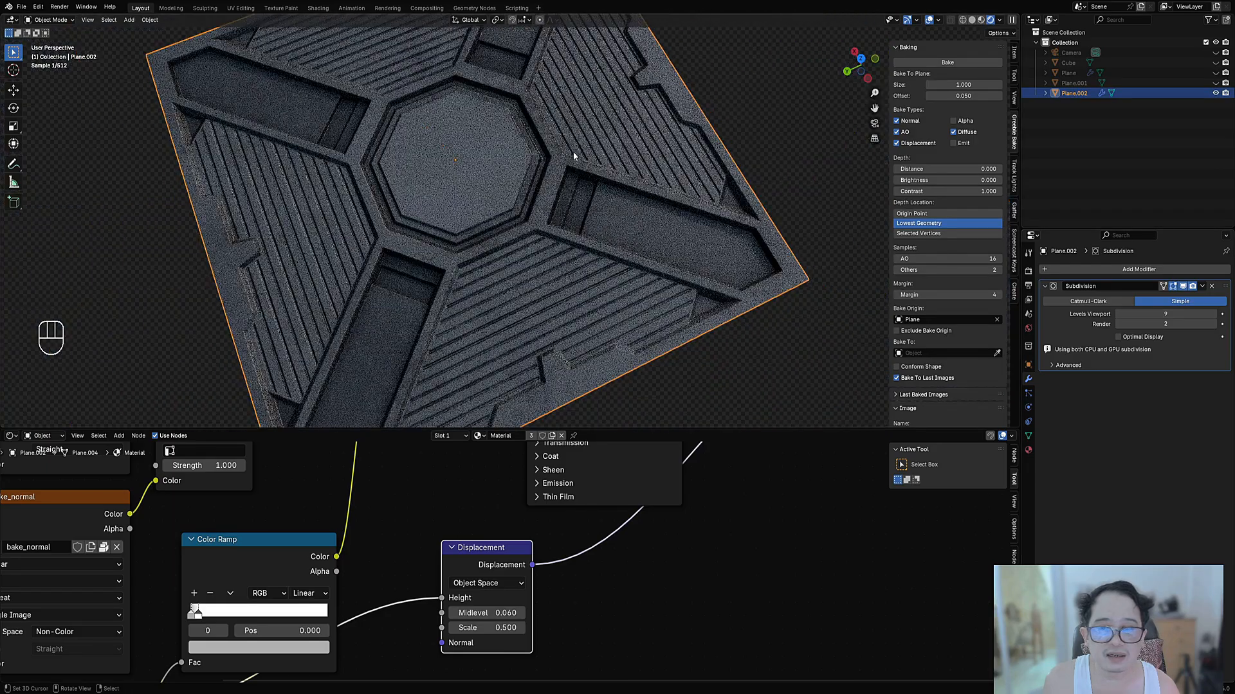
key(shift+z)
scroll(646, 272, up, 5)
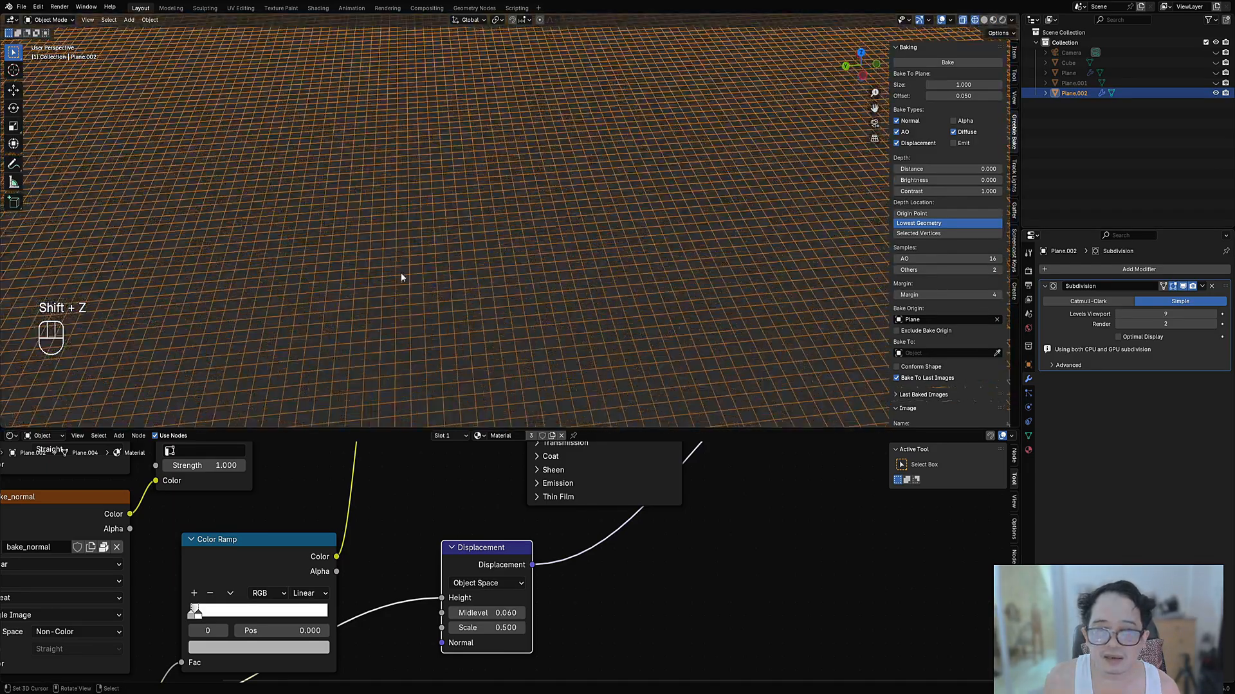
key(shift+z)
scroll(499, 279, down, 5)
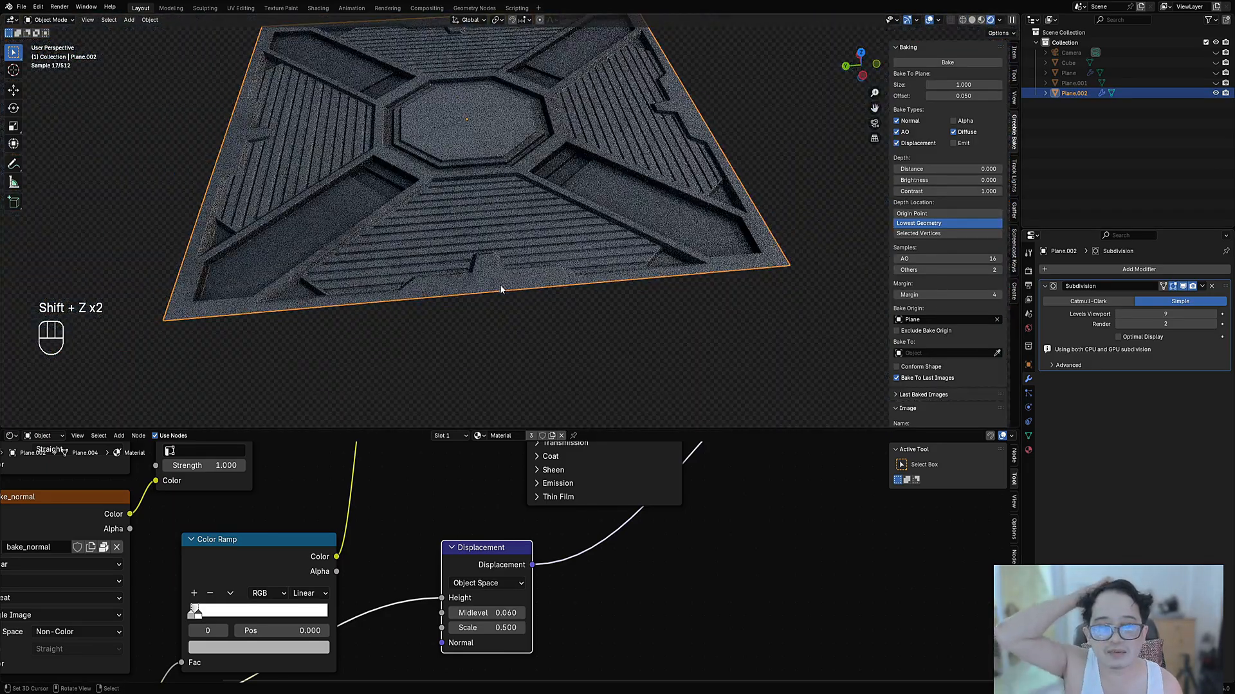
middle_drag(500, 284, 546, 302)
scroll(546, 302, up, 3)
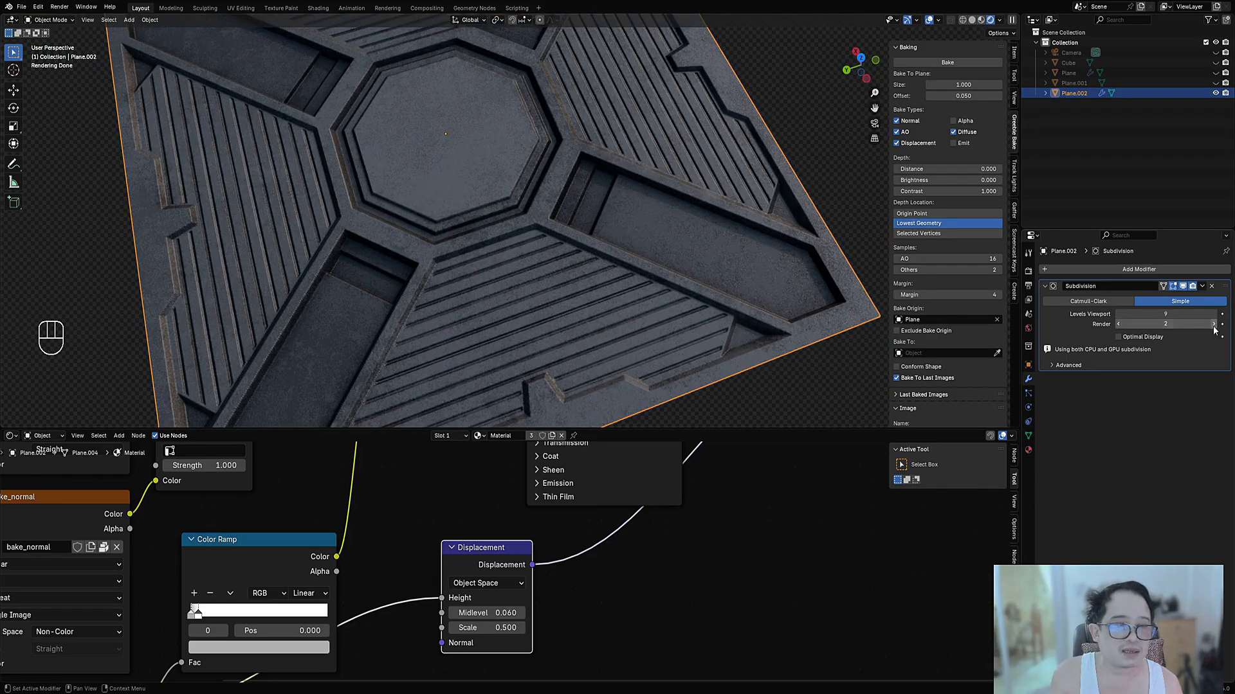
Step: Lower the plane's viewport subdivision level to 8 and apply Shade Smooth to it
ctrl+scroll(1187, 314, down, 1)
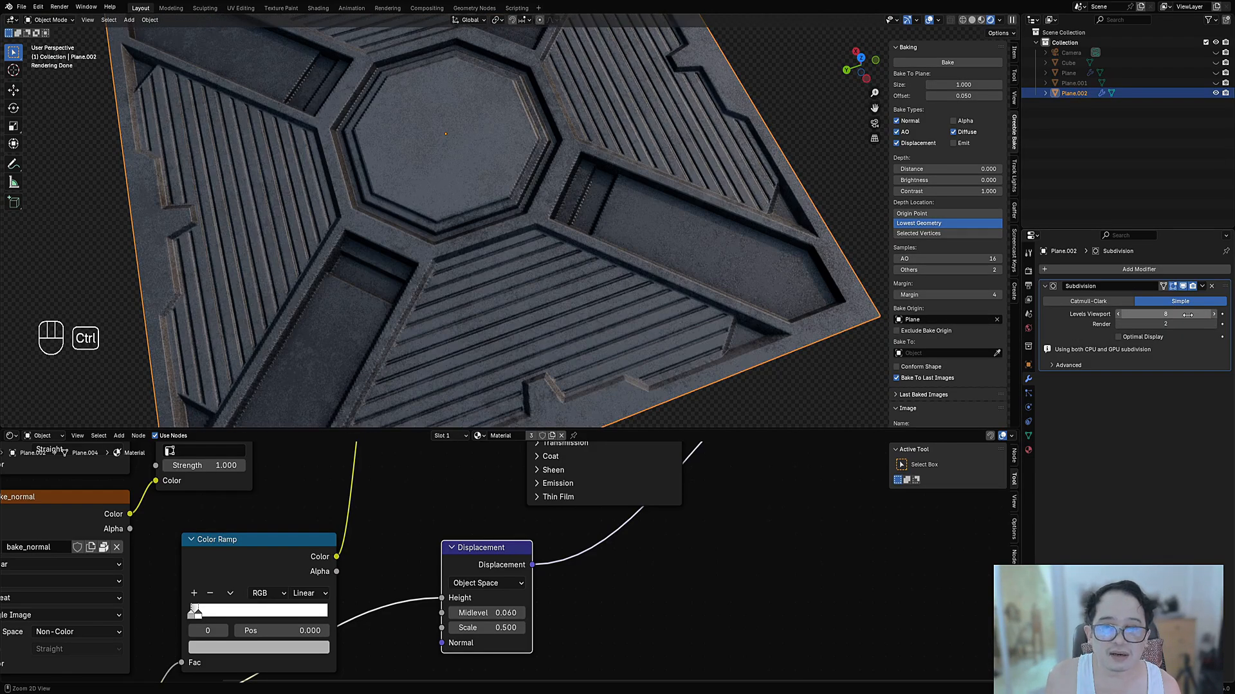
click(668, 169)
key(w)
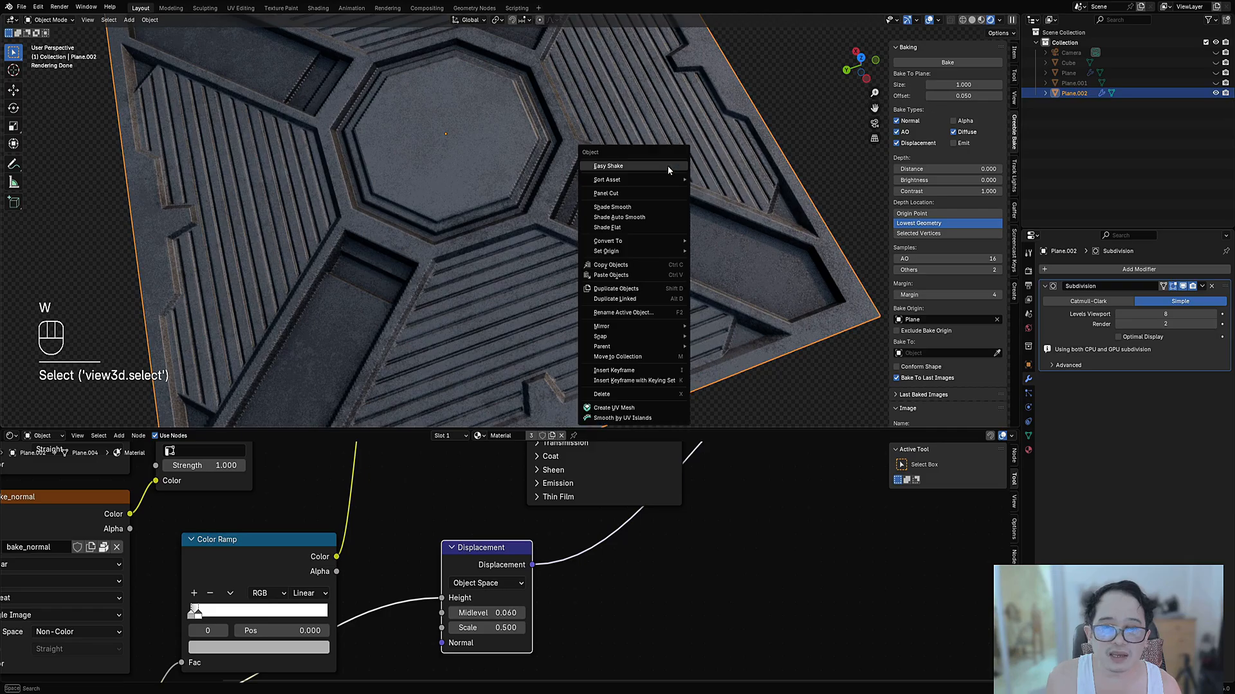
click(617, 207)
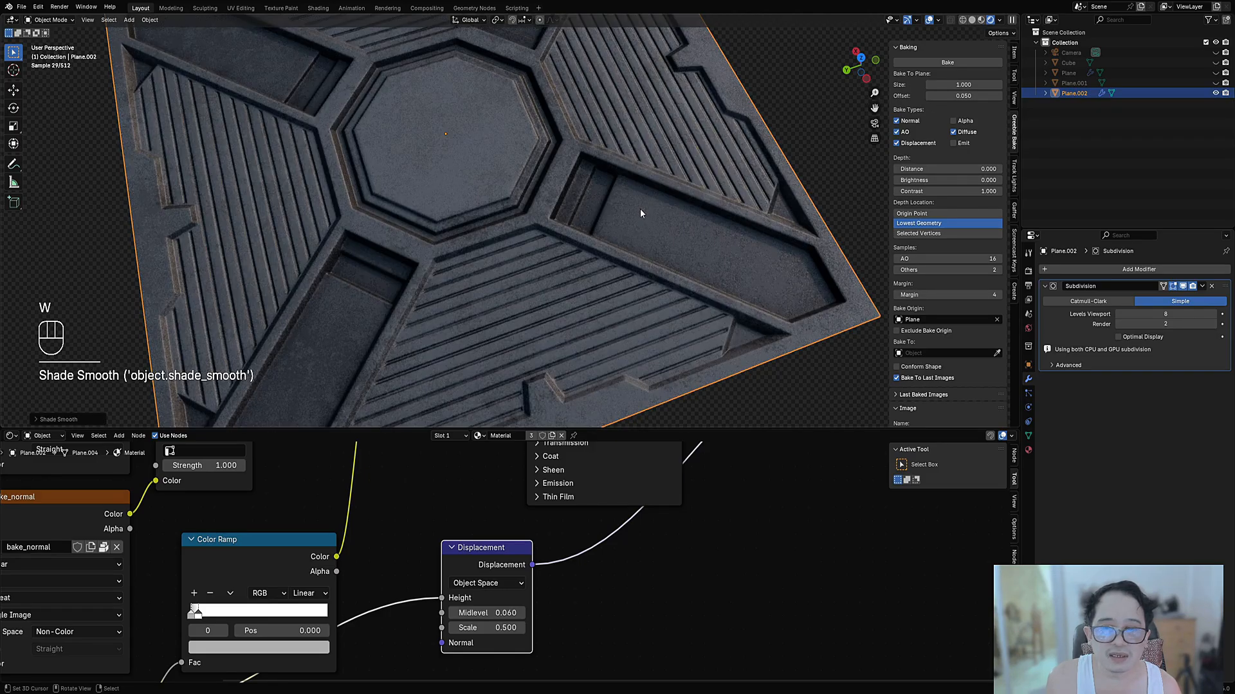
middle_drag(640, 208, 656, 231)
scroll(598, 232, down, 5)
scroll(665, 230, up, 5)
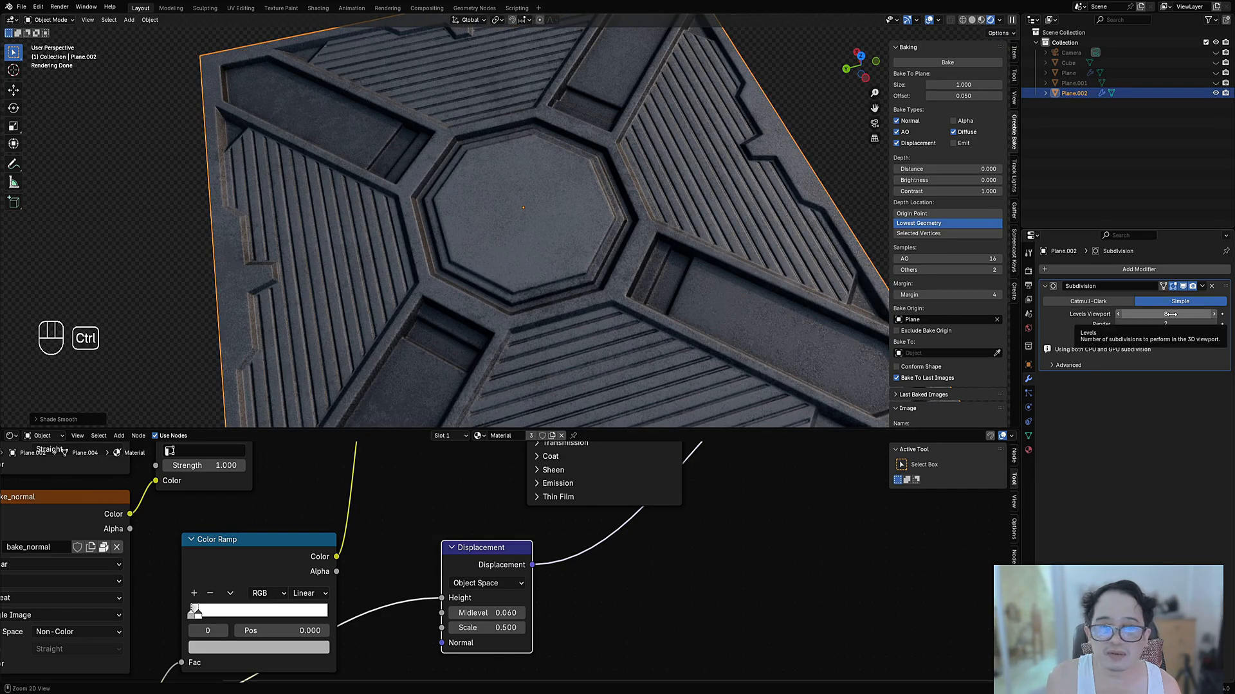
Step: Try viewport subdivision levels 9 and 7 on the plane and inspect the displaced edges up close
ctrl+scroll(1171, 314, up, 1)
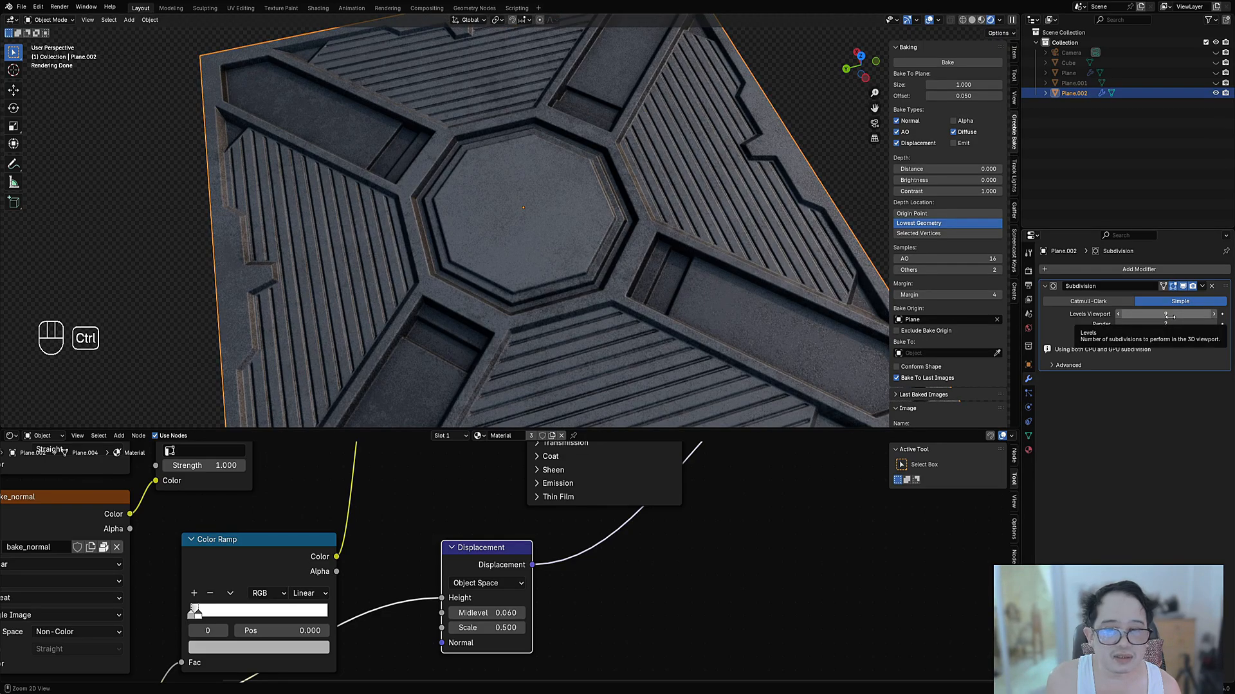
ctrl+scroll(1169, 316, down, 2)
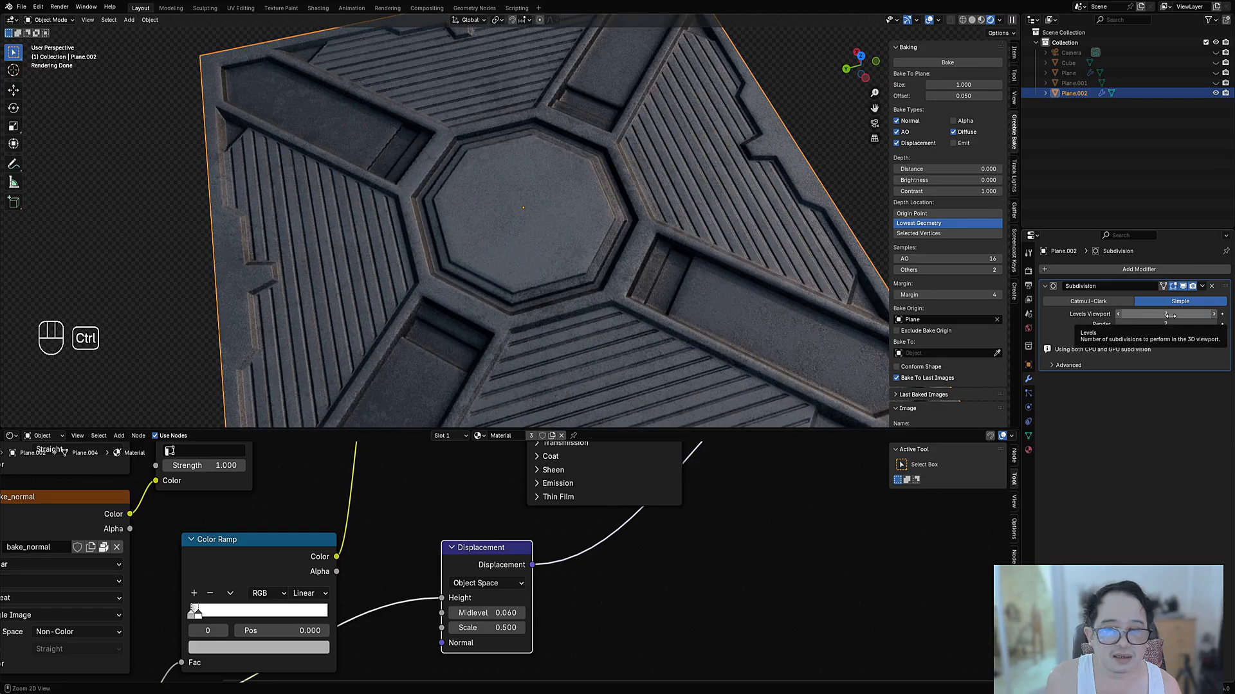
shift+middle_drag(704, 271, 574, 210)
scroll(615, 215, up, 6)
scroll(574, 209, down, 5)
scroll(574, 214, down, 5)
middle_drag(585, 254, 773, 325)
ctrl+middle_drag(656, 341, 587, 201)
scroll(588, 197, up, 1)
middle_drag(520, 234, 780, 245)
Step: Set the plane's viewport subdivision level to 8 and inspect the displaced panel from several angles
ctrl+scroll(1155, 313, up, 1)
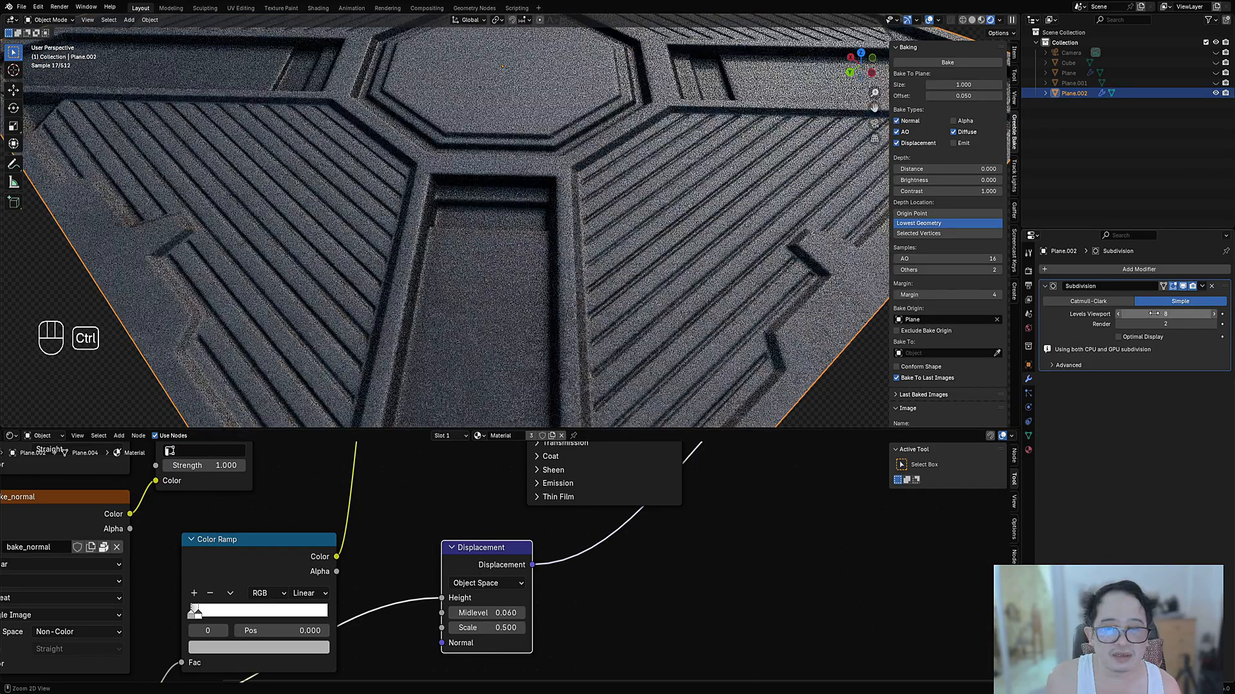
scroll(565, 106, down, 3)
shift+middle_drag(562, 96, 565, 169)
middle_drag(710, 195, 597, 193)
scroll(591, 187, up, 2)
middle_drag(490, 296, 593, 267)
scroll(596, 271, down, 2)
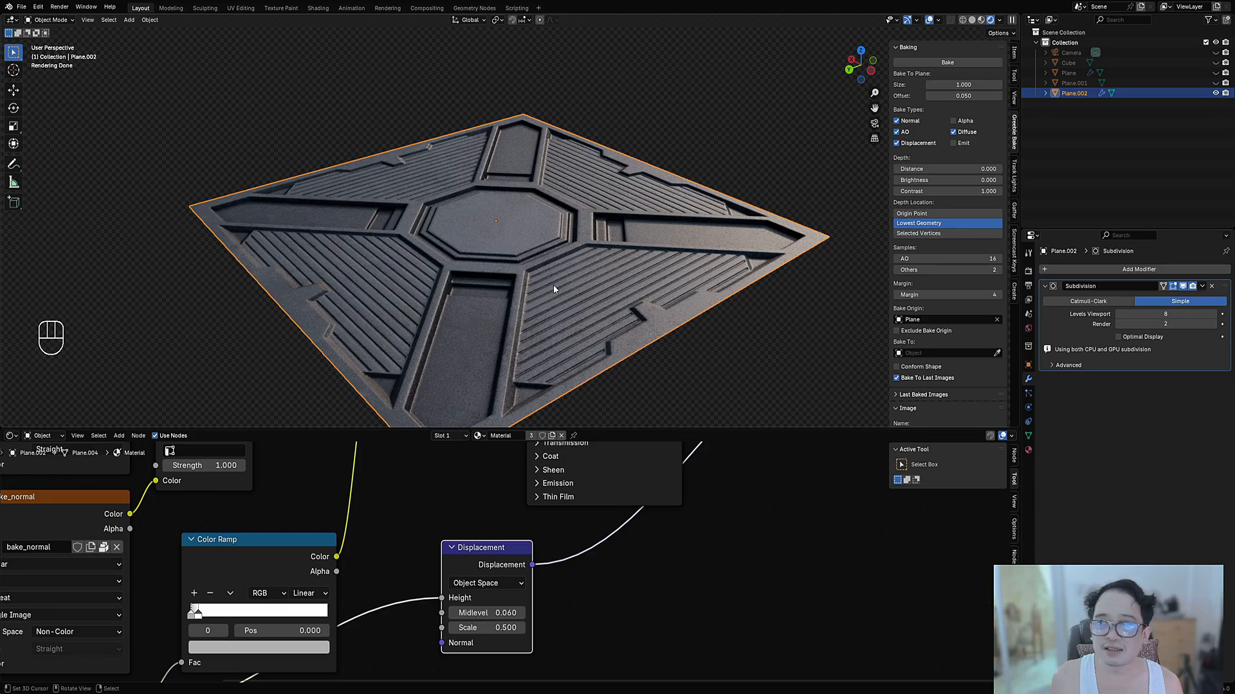
middle_drag(438, 248, 582, 238)
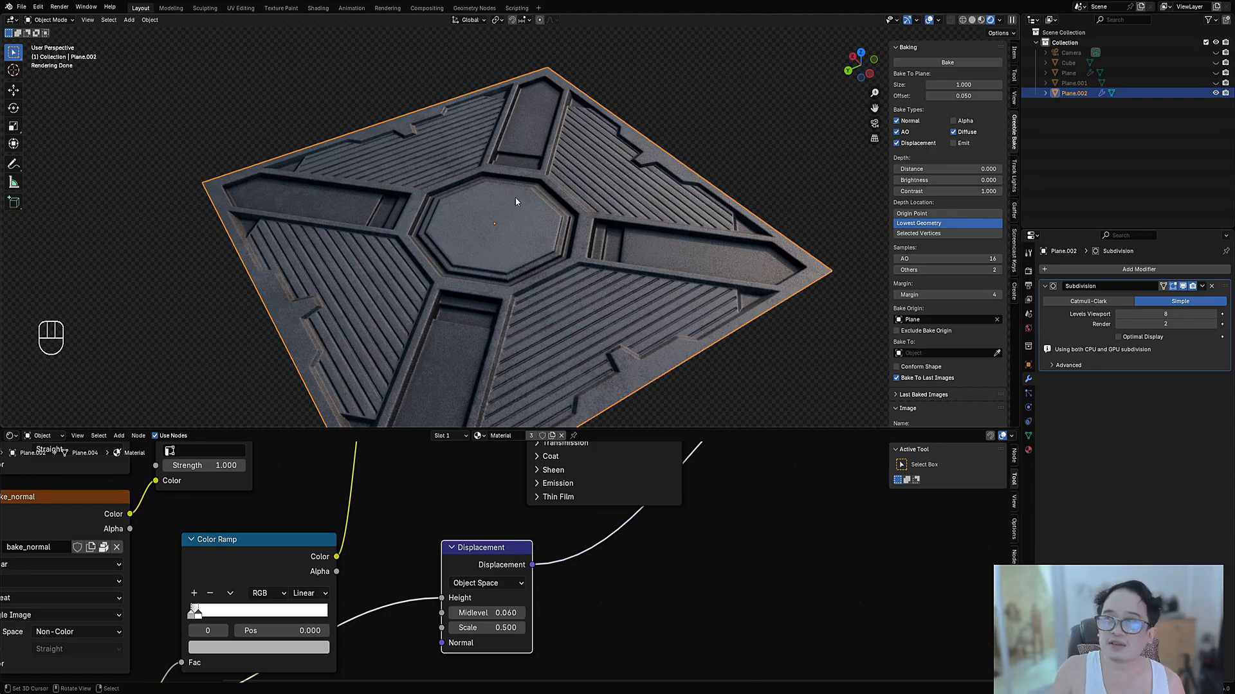
right_click(602, 247)
mouse_move(675, 237)
middle_down()
mouse_move(676, 264)
mouse_move(686, 235)
middle_up()
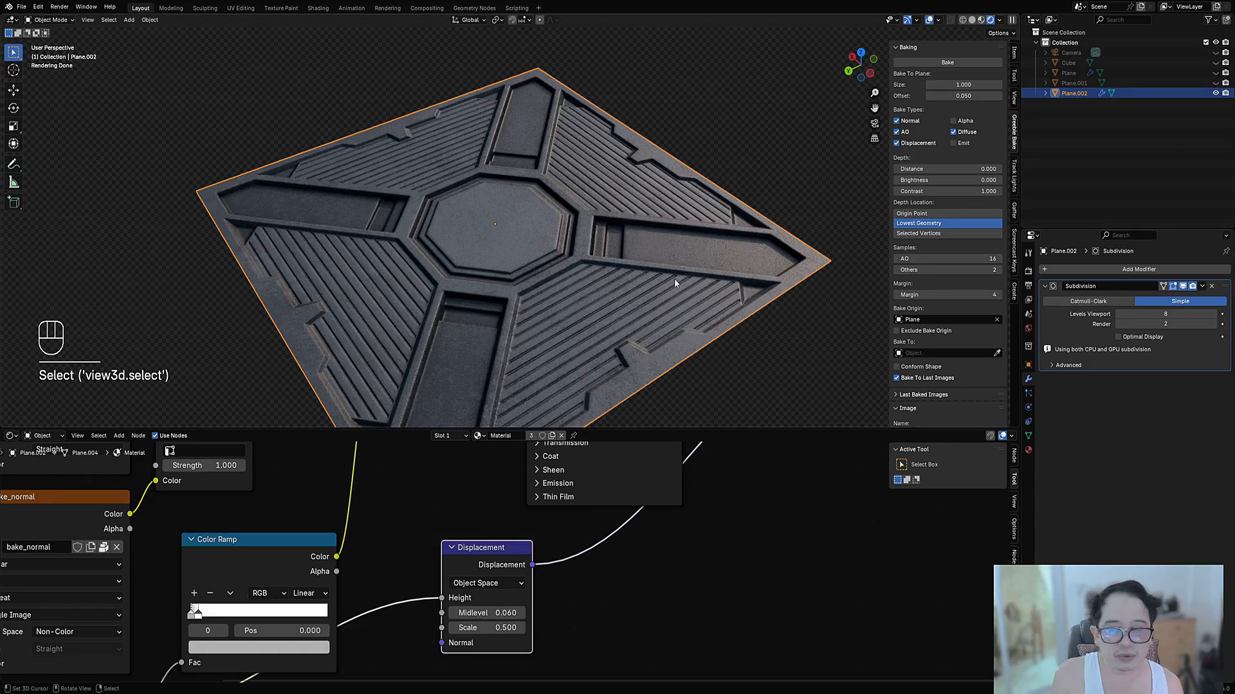
Step: Cut the Displacement node's output link to view the plane without displacement, and undo the cut
ctrl+right_drag(637, 553, 643, 558)
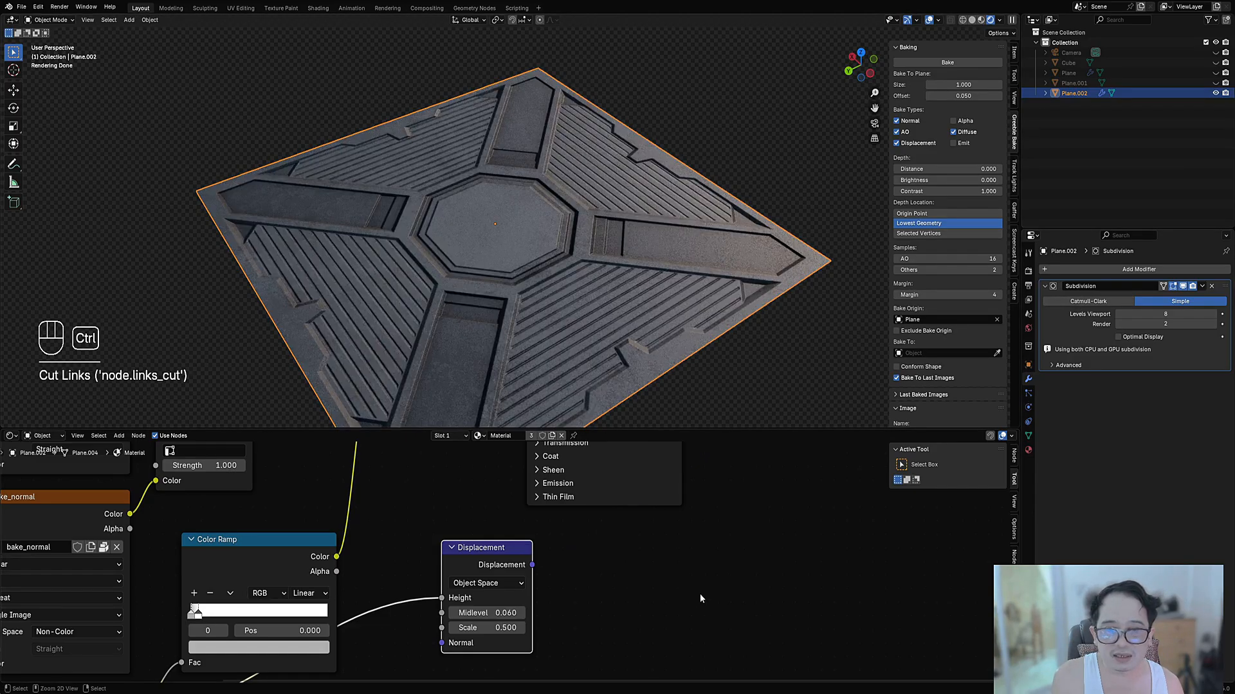
middle_drag(672, 405, 607, 323)
key(ctrl+z)
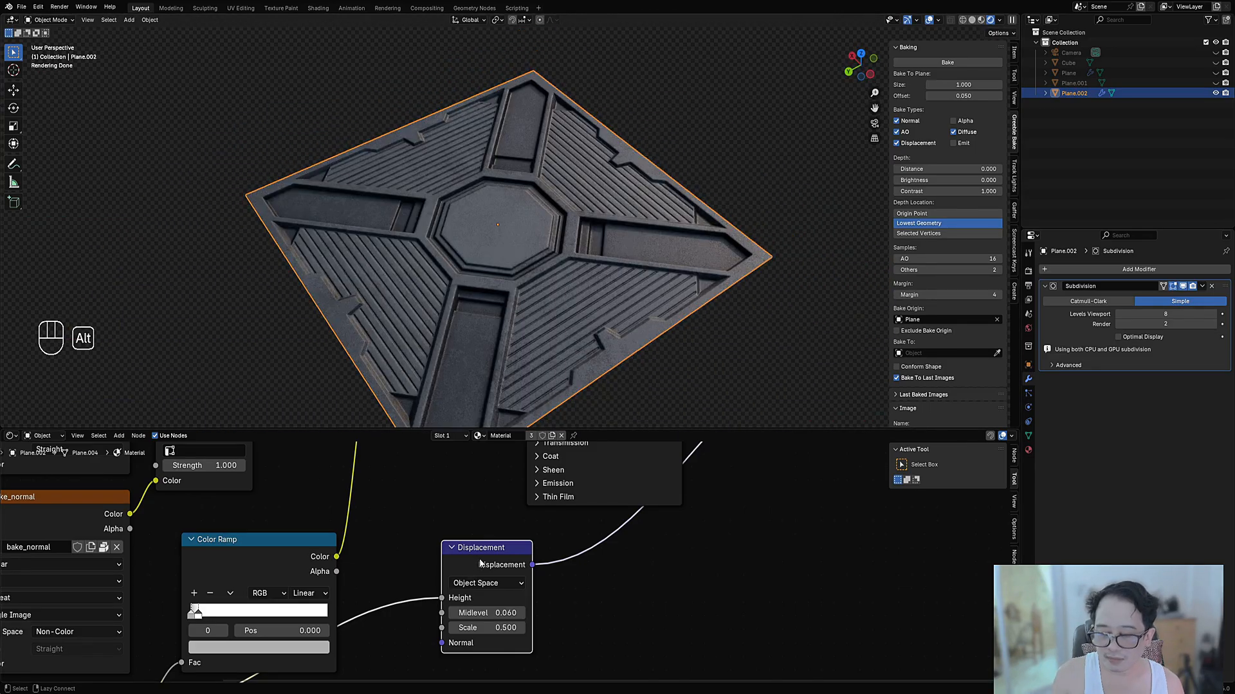
Step: Unhide all hidden objects, bring them into view and clear the selection
scroll(544, 360, down, 10)
scroll(483, 248, up, 5)
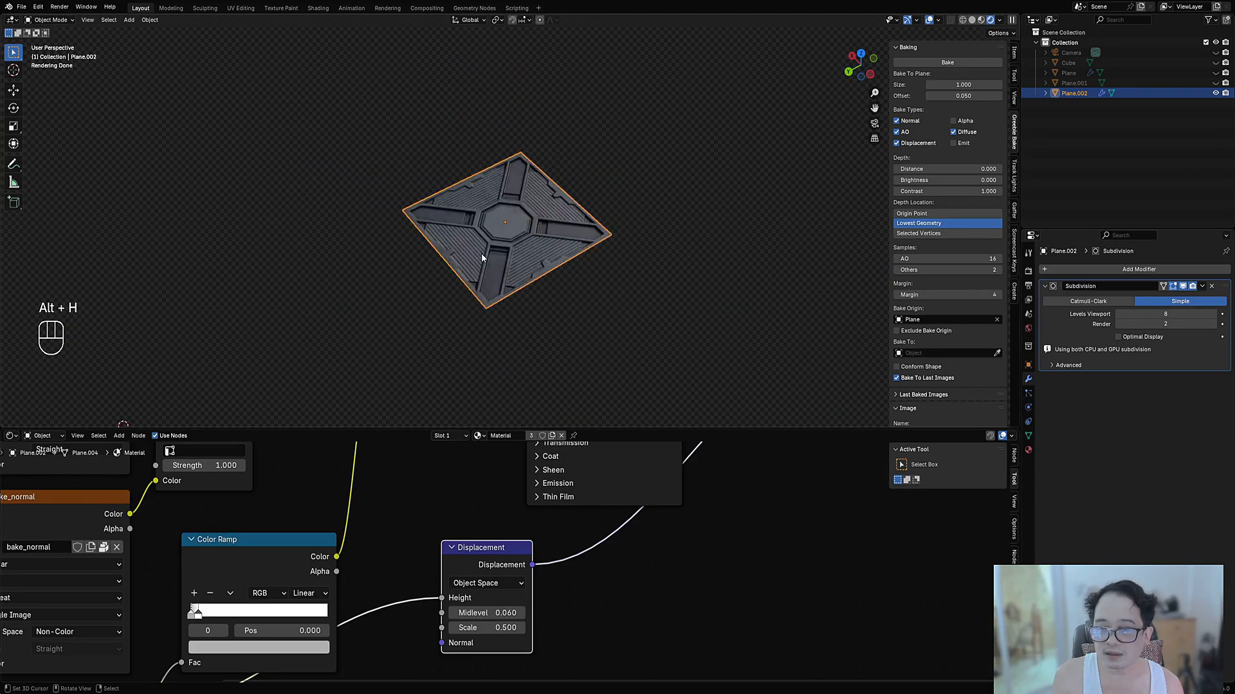
key(alt+h)
middle_drag(541, 283, 482, 280)
scroll(489, 231, up, 3)
shift+middle_drag(314, 273, 685, 274)
key(alt+a)
Step: Select the displaced plane Plane.002 and lower its viewport subdivision level to 0
click(405, 227)
scroll(405, 225, down, 5)
click(732, 209)
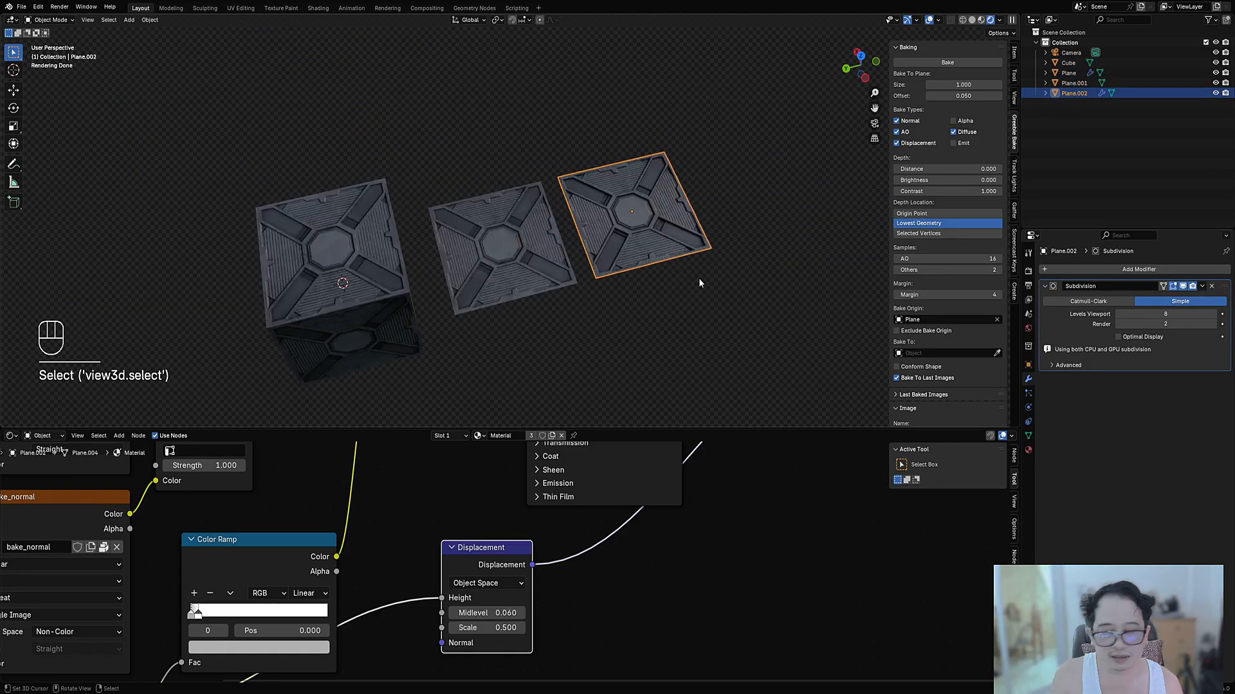
ctrl+scroll(1163, 313, down, 2)
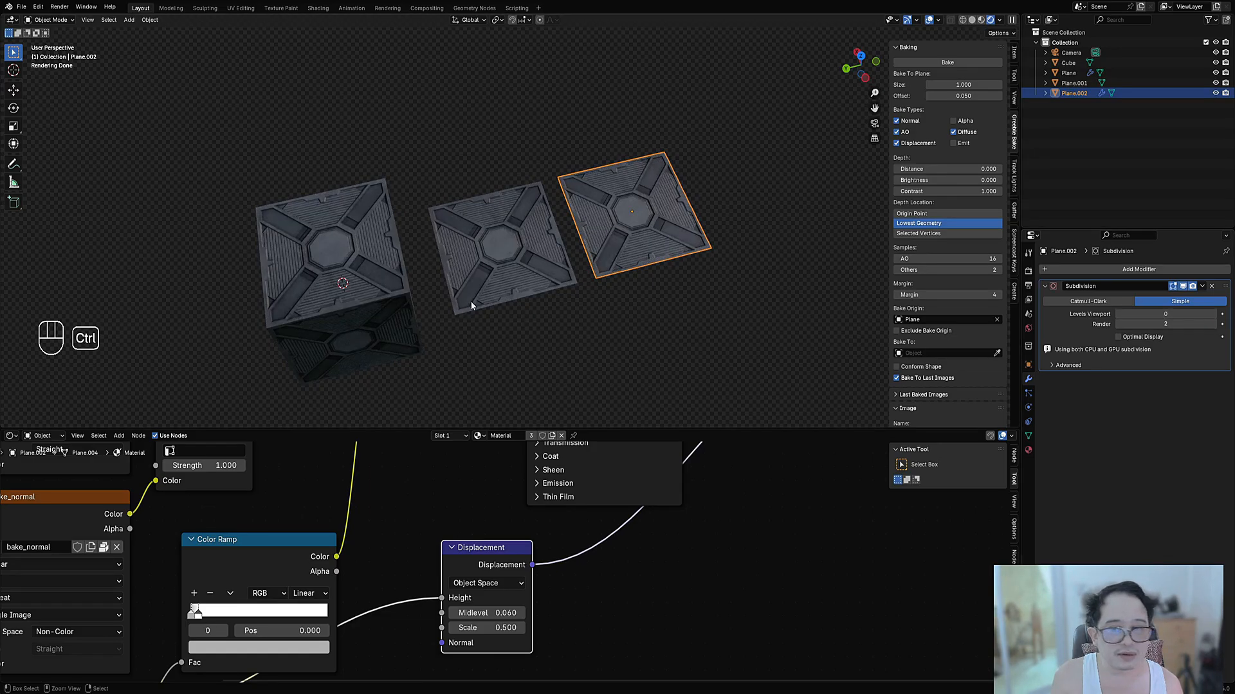
Step: Select the cube and hide all other objects
click(372, 300)
key(ctrl+space)
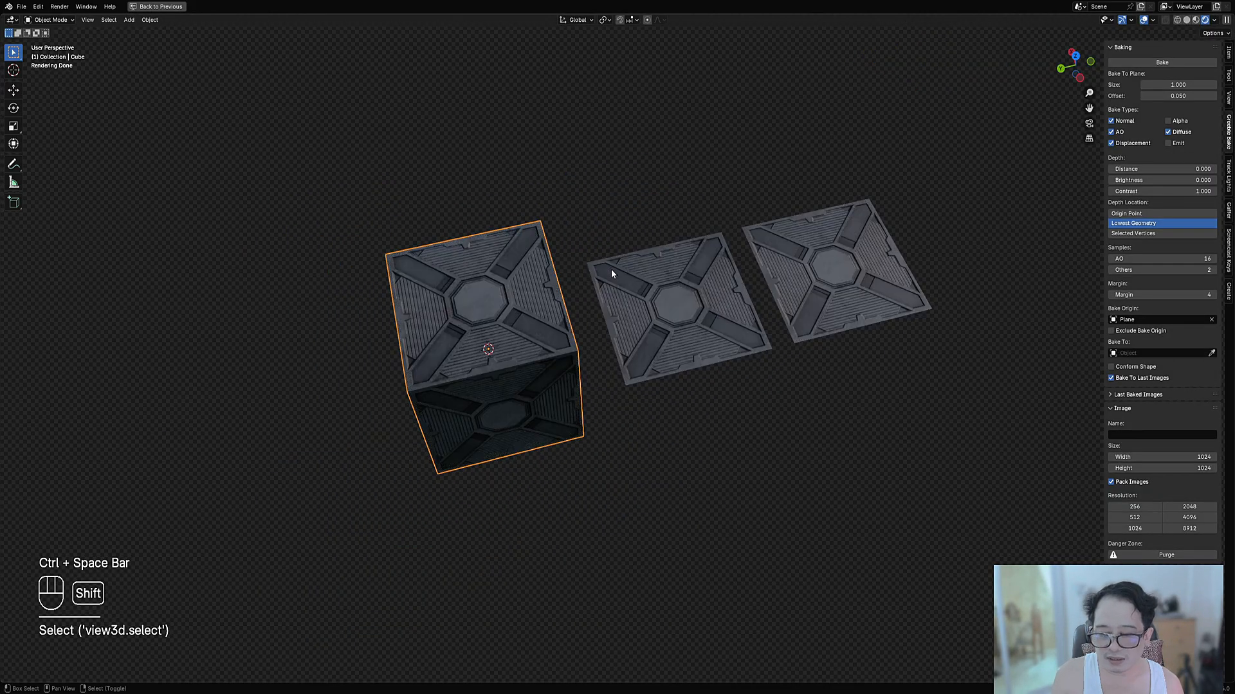
key(shift+h)
key(ctrl+space)
middle_drag(493, 314, 547, 309)
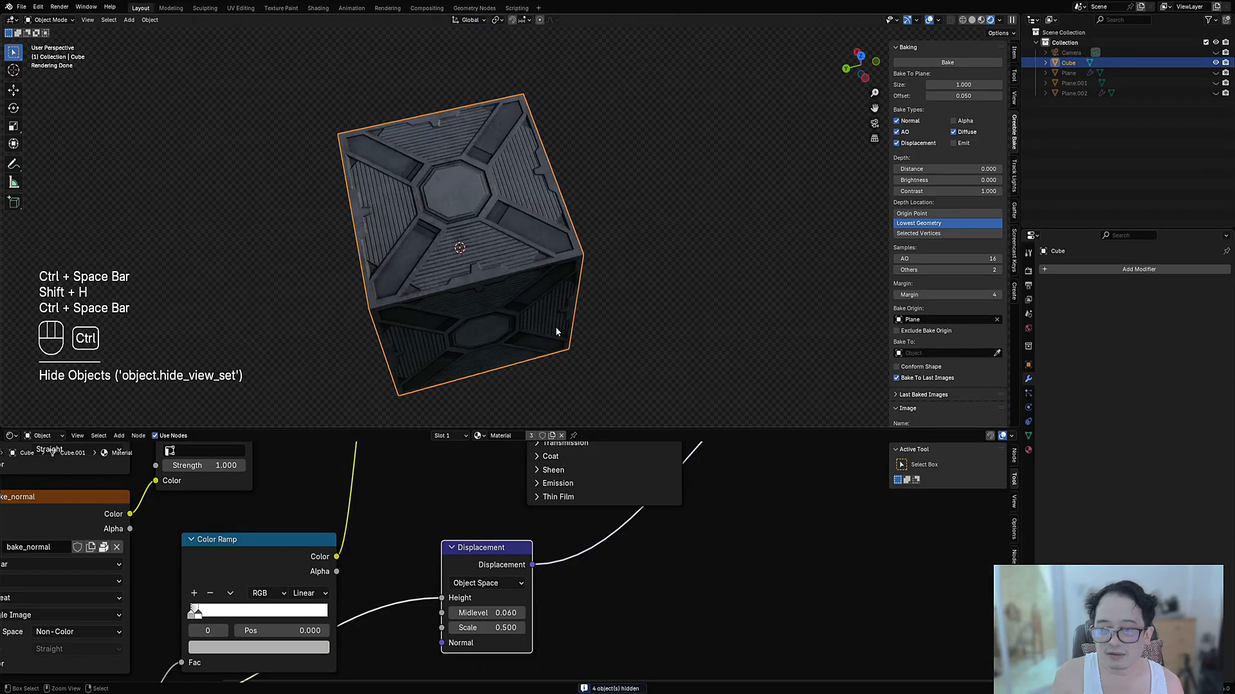
Step: Add a Subdivision modifier with viewport level 3 to the cube and set its type to Simple
key(ctrl+3)
scroll(600, 309, up, 2)
click(1180, 301)
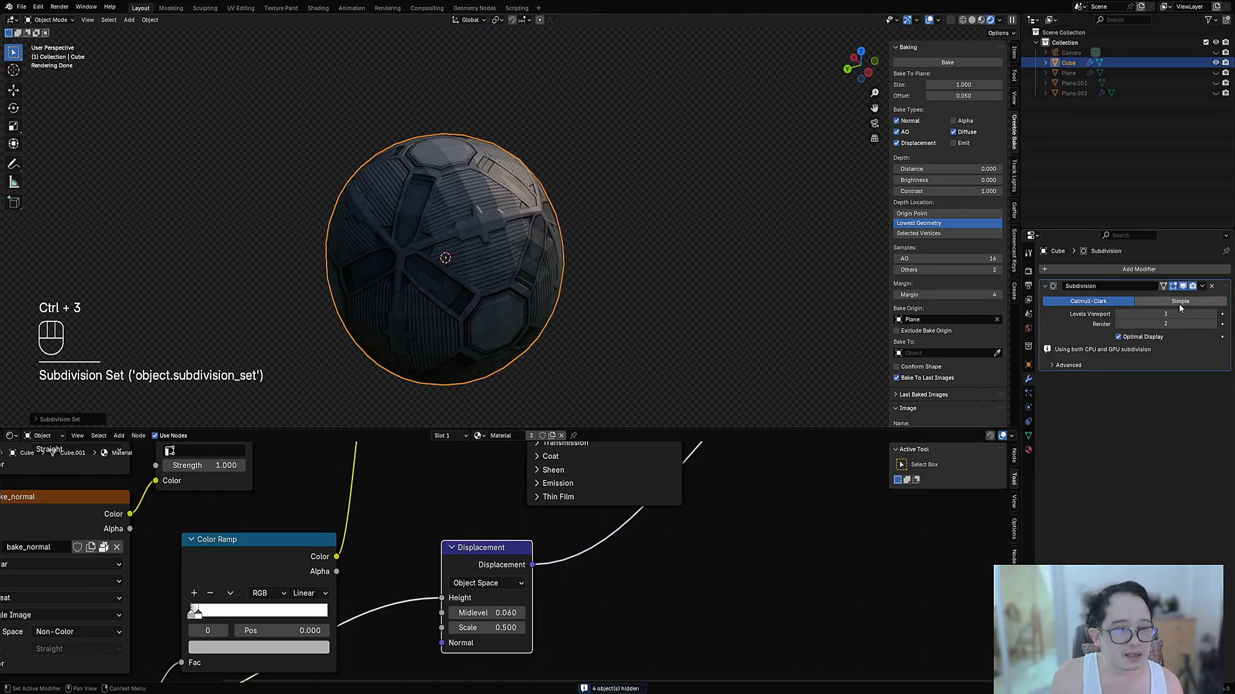
middle_drag(547, 212, 568, 302)
scroll(567, 301, up, 1)
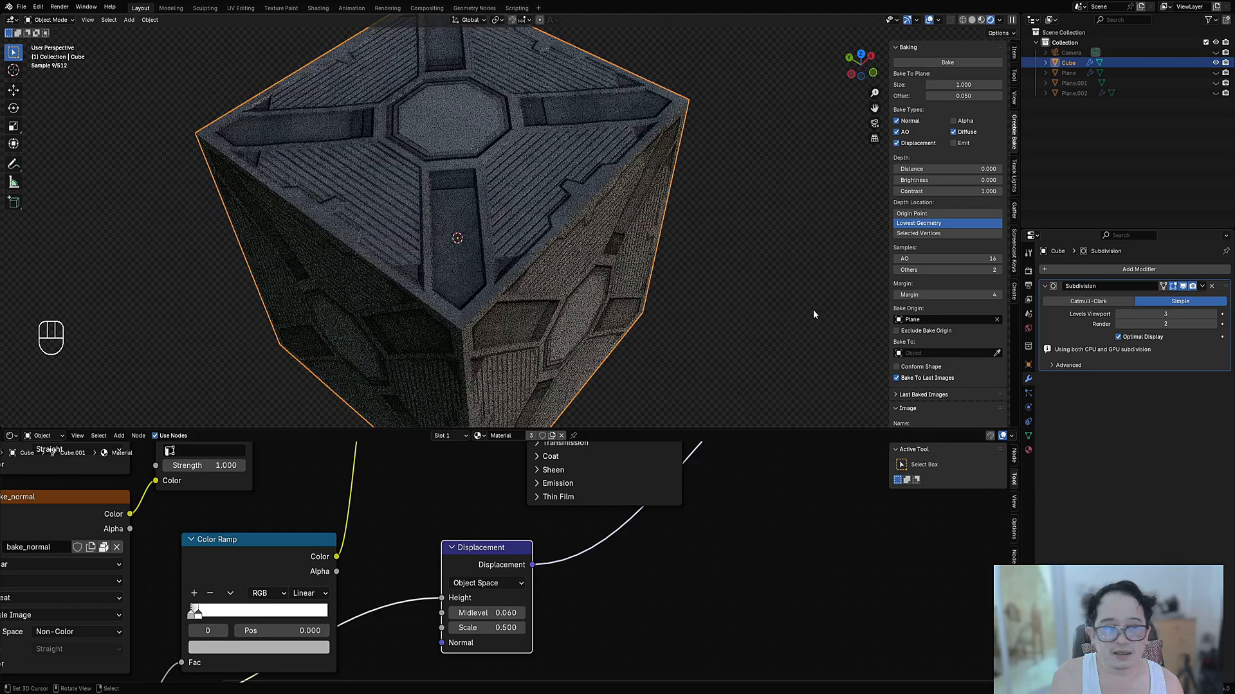
Step: Raise the cube's viewport subdivision level to 6, check its wireframe, and set the level to 7
ctrl+scroll(1157, 317, up, 2)
ctrl+scroll(1157, 316, up, 1)
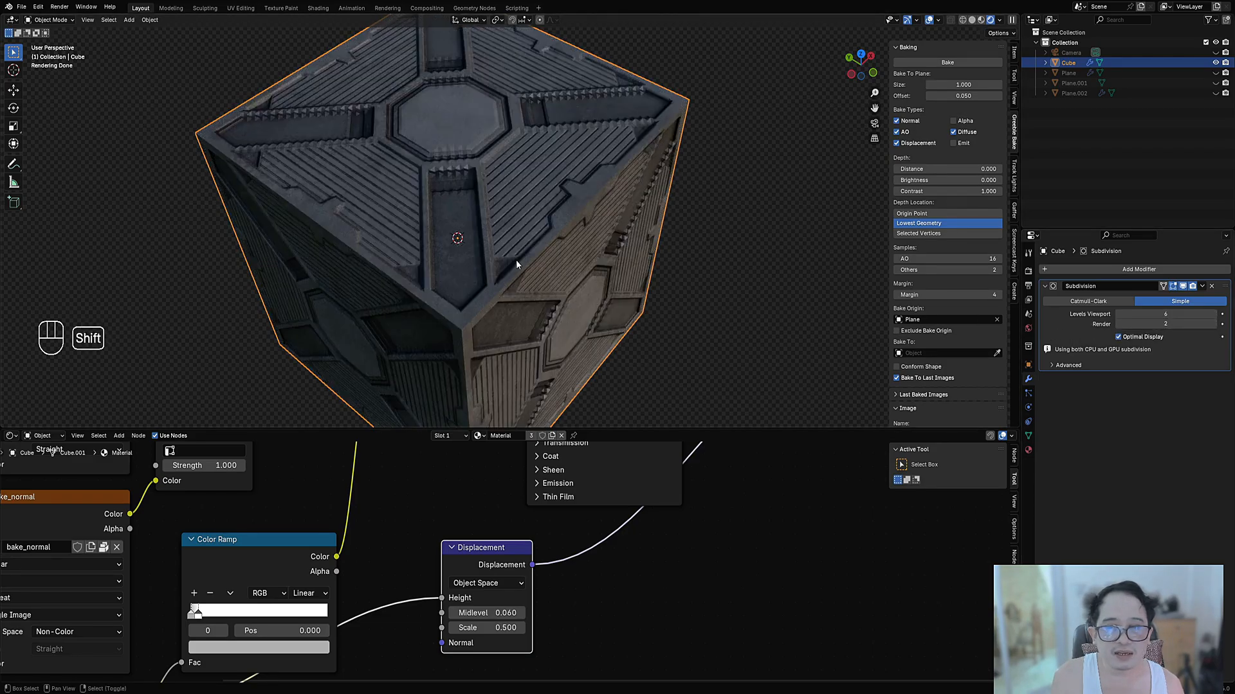
key(shift+z)
key(shift+z)
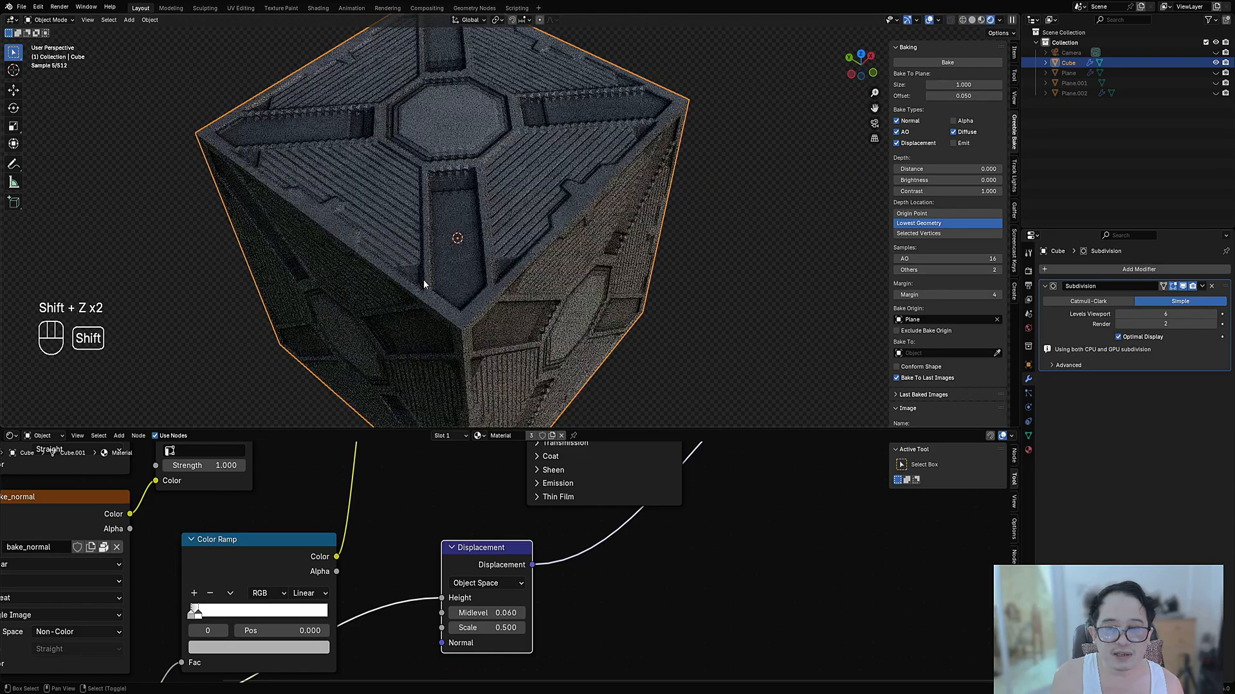
click(1164, 315)
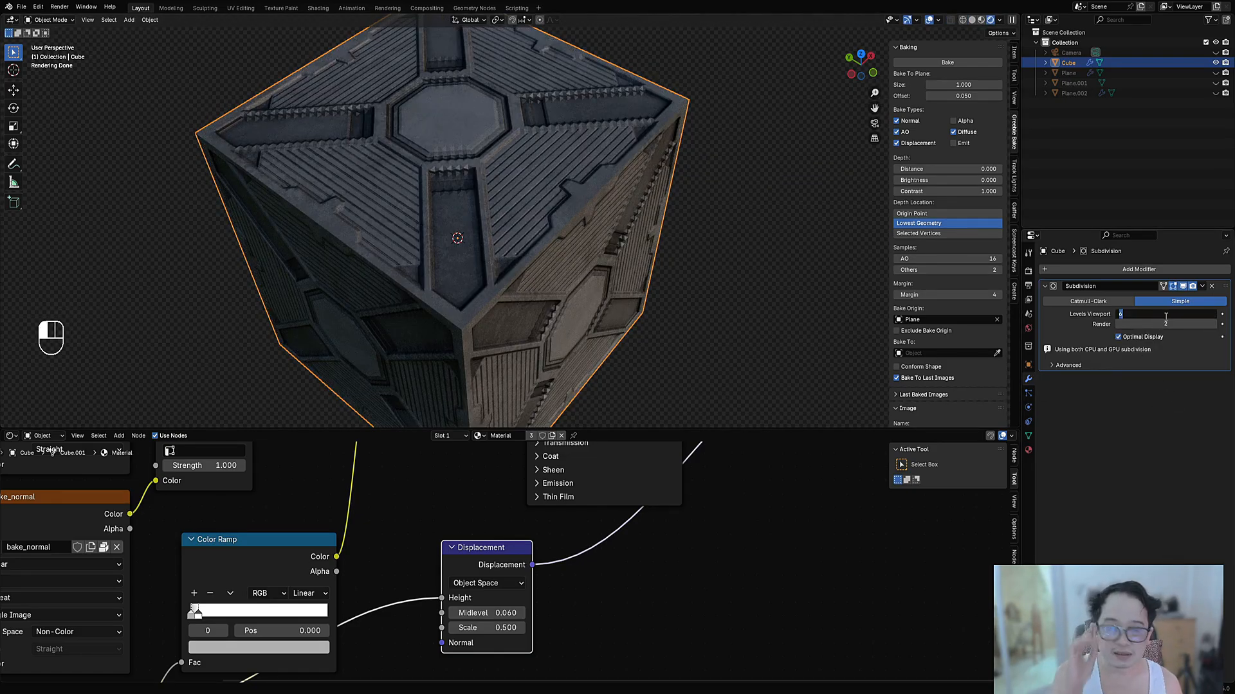
key(Return)
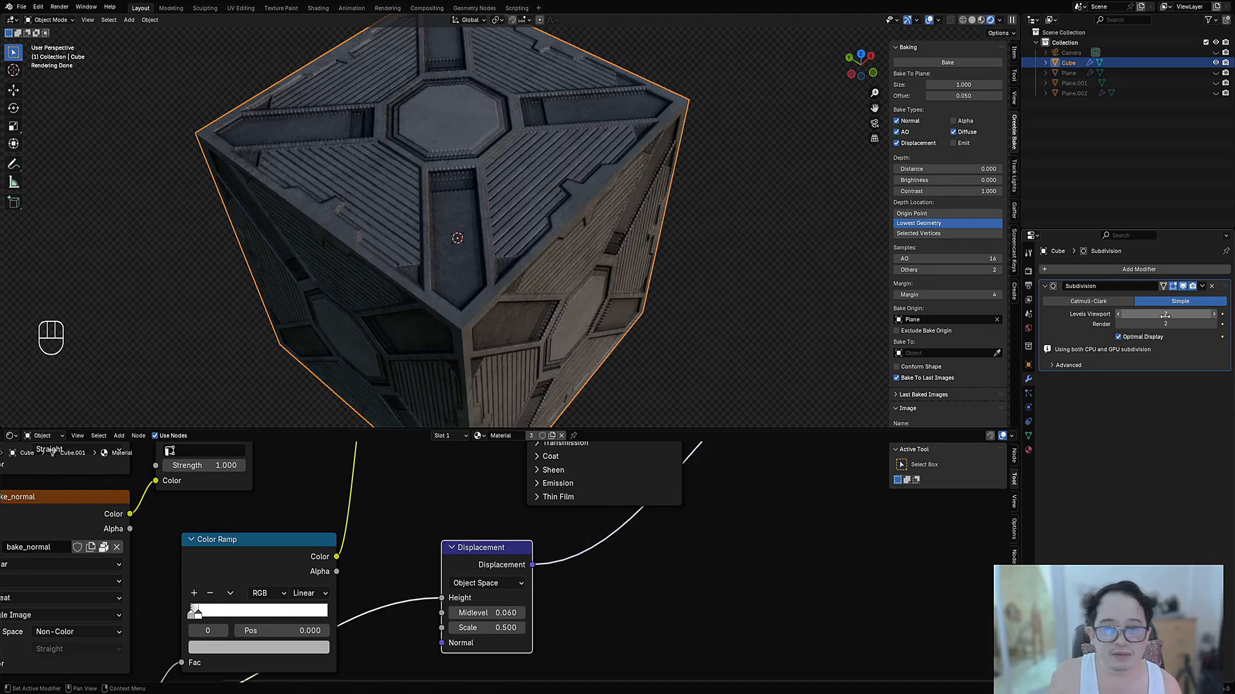
Step: Apply Shade Smooth to the cube and inspect its displaced faces up close
key(w)
click(615, 222)
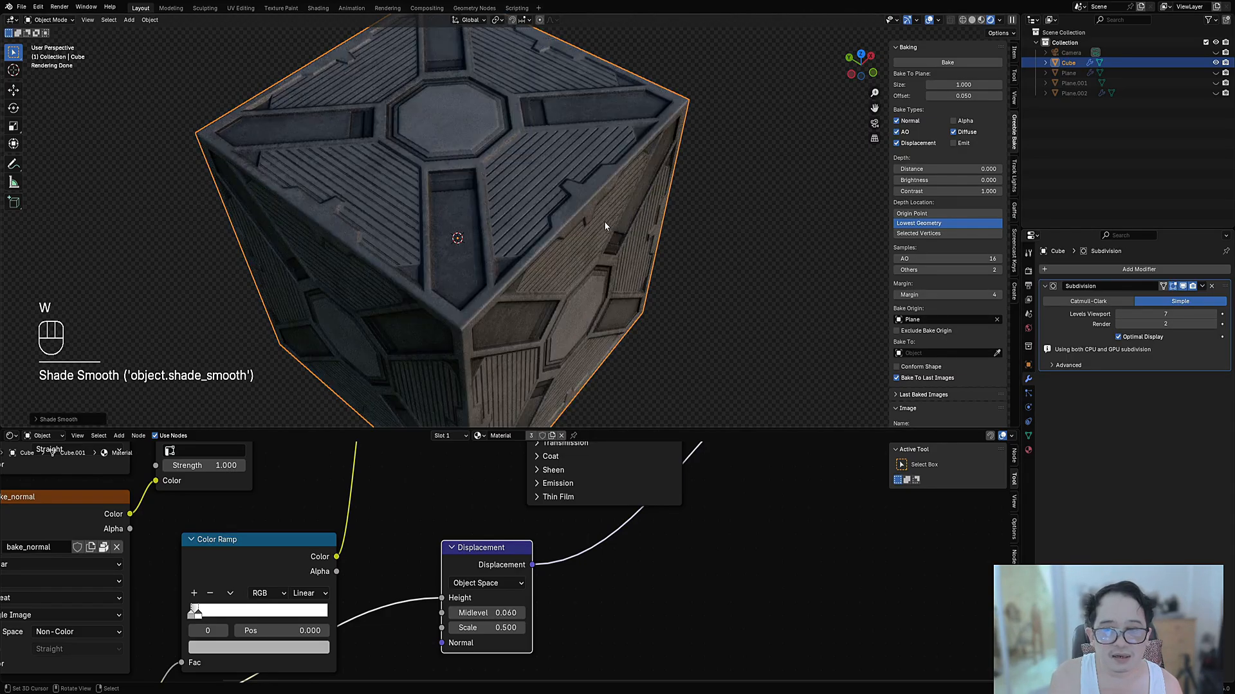
scroll(604, 221, up, 1)
middle_drag(778, 277, 739, 271)
scroll(740, 272, up, 1)
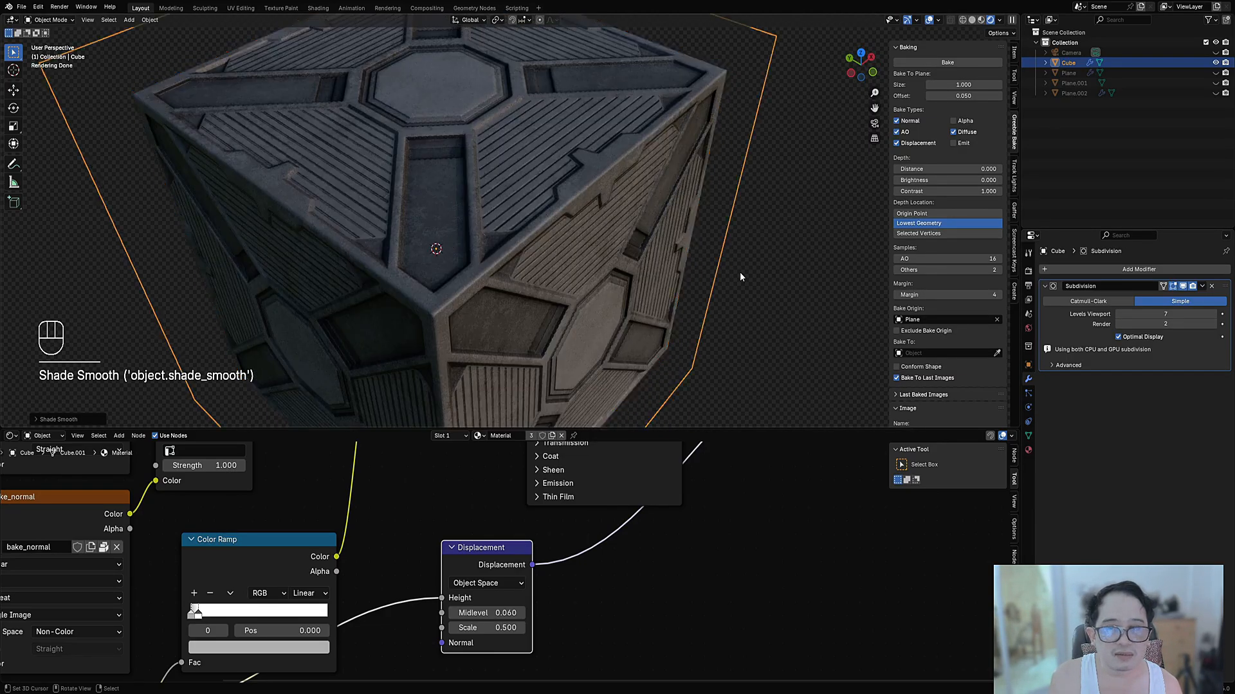
Step: Raise the cube's viewport subdivision level to 8 and inspect its displaced faces from several angles
scroll(740, 276, up, 1)
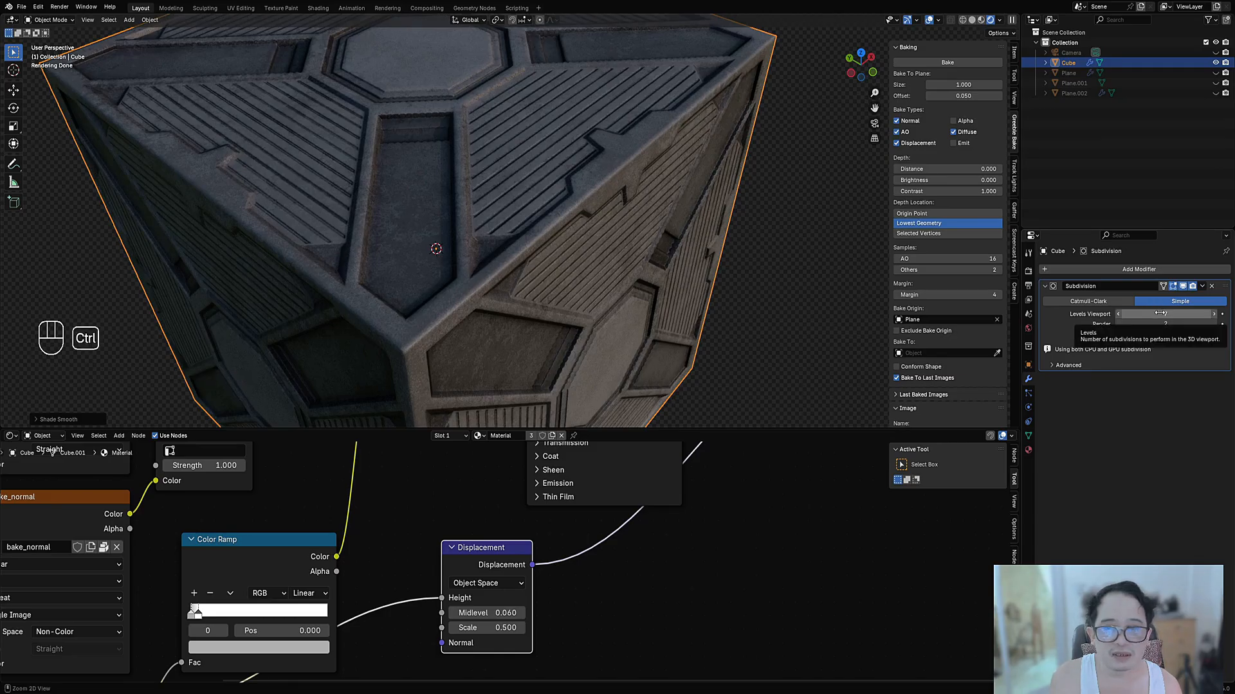
ctrl+scroll(1159, 313, up, 1)
mouse_move(578, 303)
middle_down()
mouse_move(500, 215)
mouse_move(546, 230)
mouse_move(535, 231)
mouse_move(519, 280)
mouse_move(678, 246)
mouse_move(607, 273)
mouse_move(639, 242)
mouse_move(546, 395)
mouse_move(588, 287)
middle_up()
scroll(501, 204, down, 5)
scroll(587, 287, down, 3)
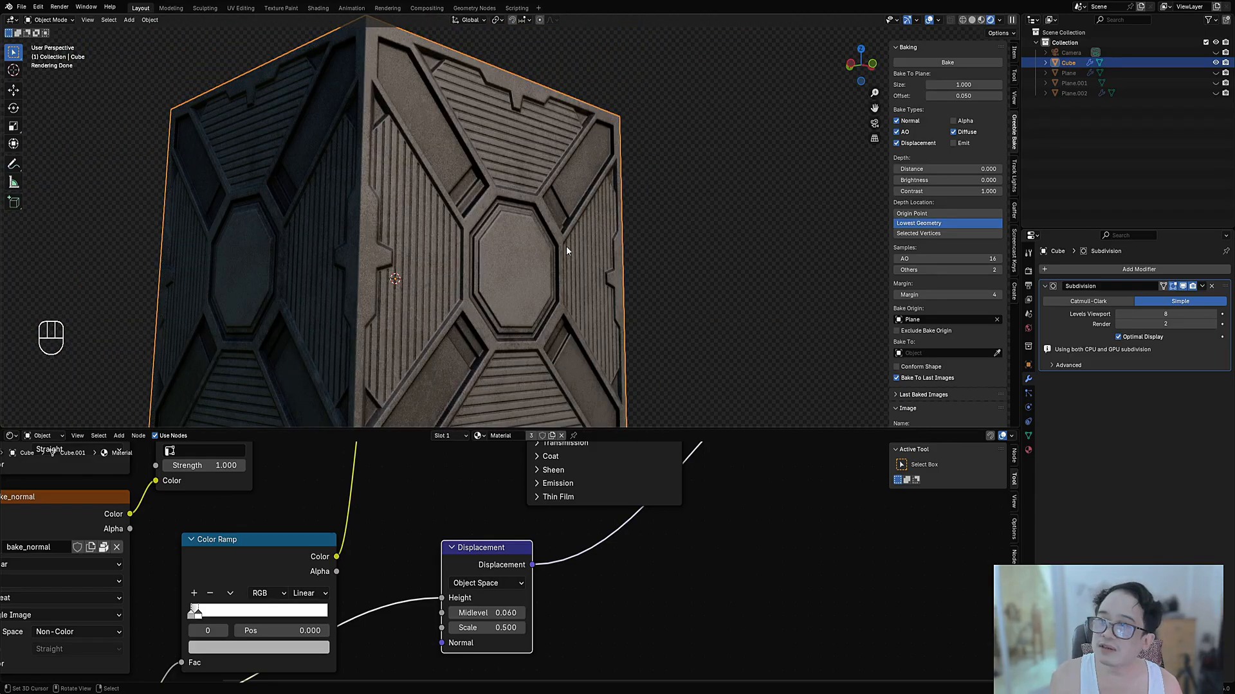
middle_drag(549, 227, 529, 266)
middle_drag(650, 278, 619, 268)
middle_drag(650, 301, 650, 221)
scroll(648, 196, down, 4)
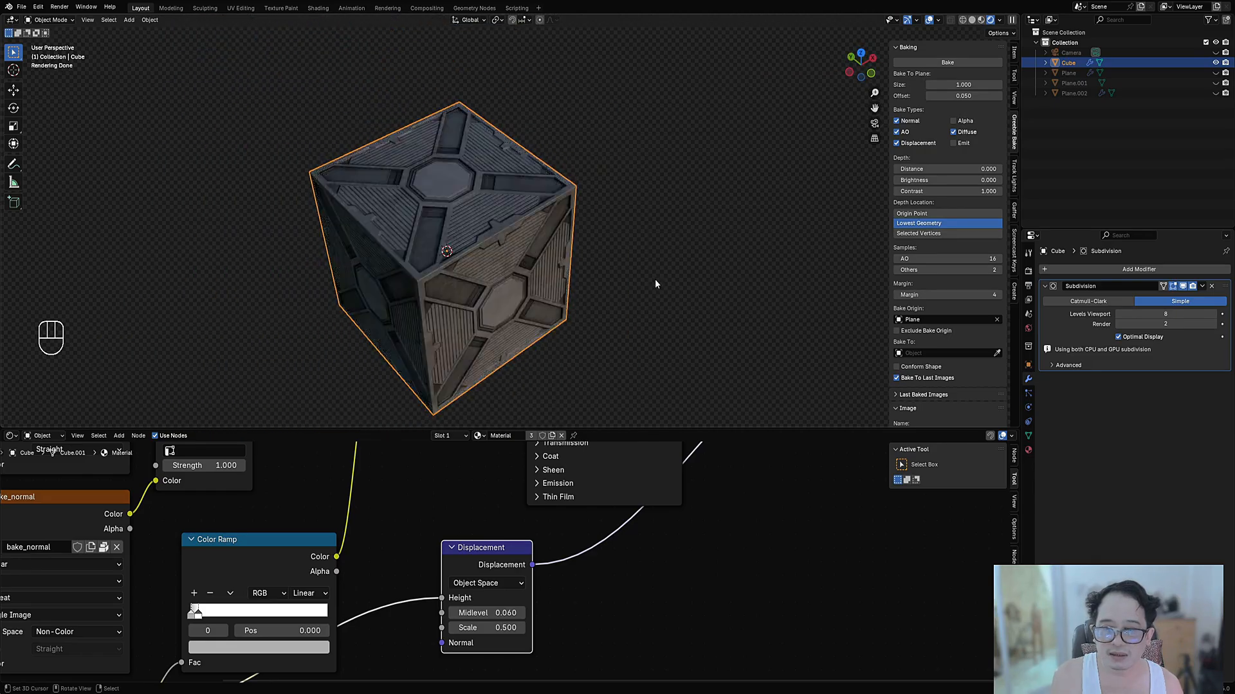
Step: Unhide all objects, clear the selection, and view the cube and both planes from the top with the sidebar hidden
key(alt+h)
middle_drag(601, 273, 660, 280)
key(alt+a)
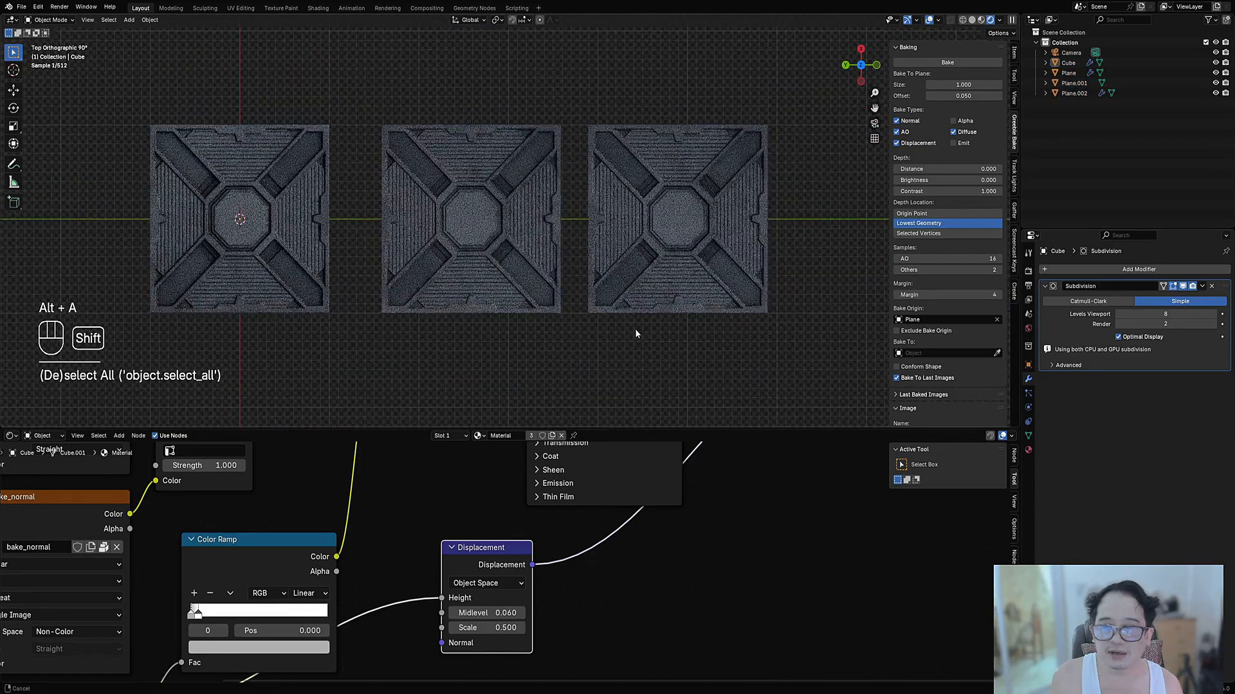
scroll(635, 329, up, 2)
key(n)
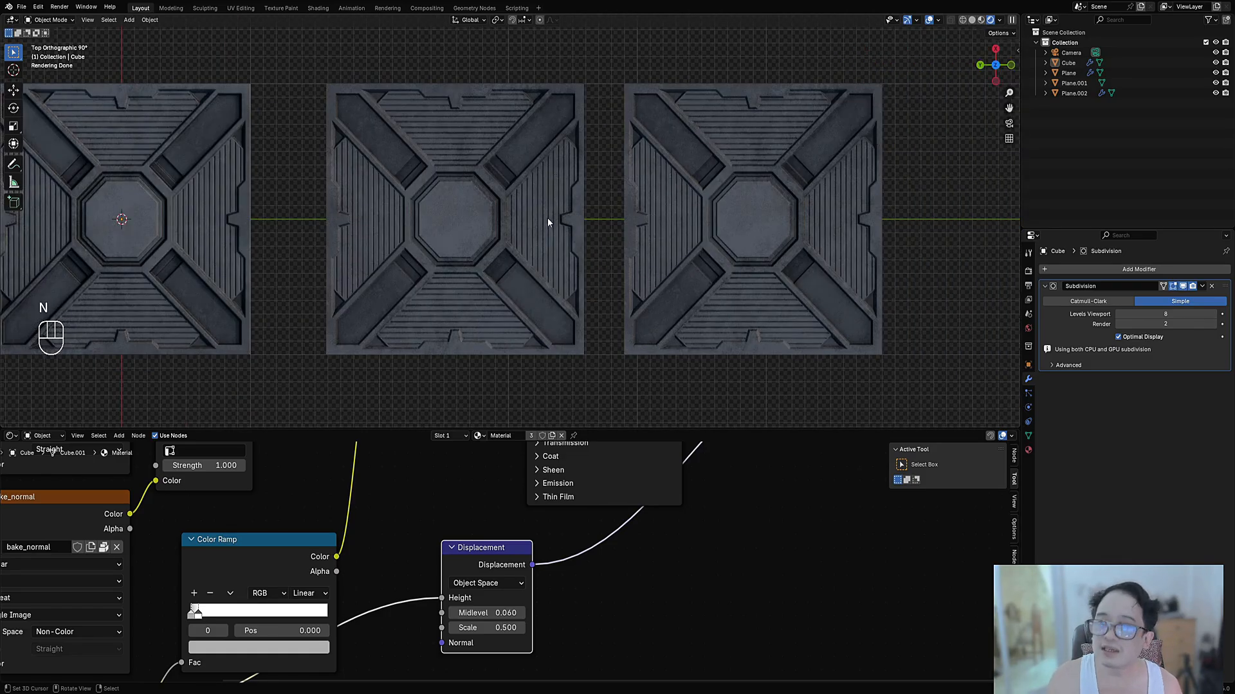
scroll(655, 270, down, 2)
shift+middle_drag(655, 264, 696, 282)
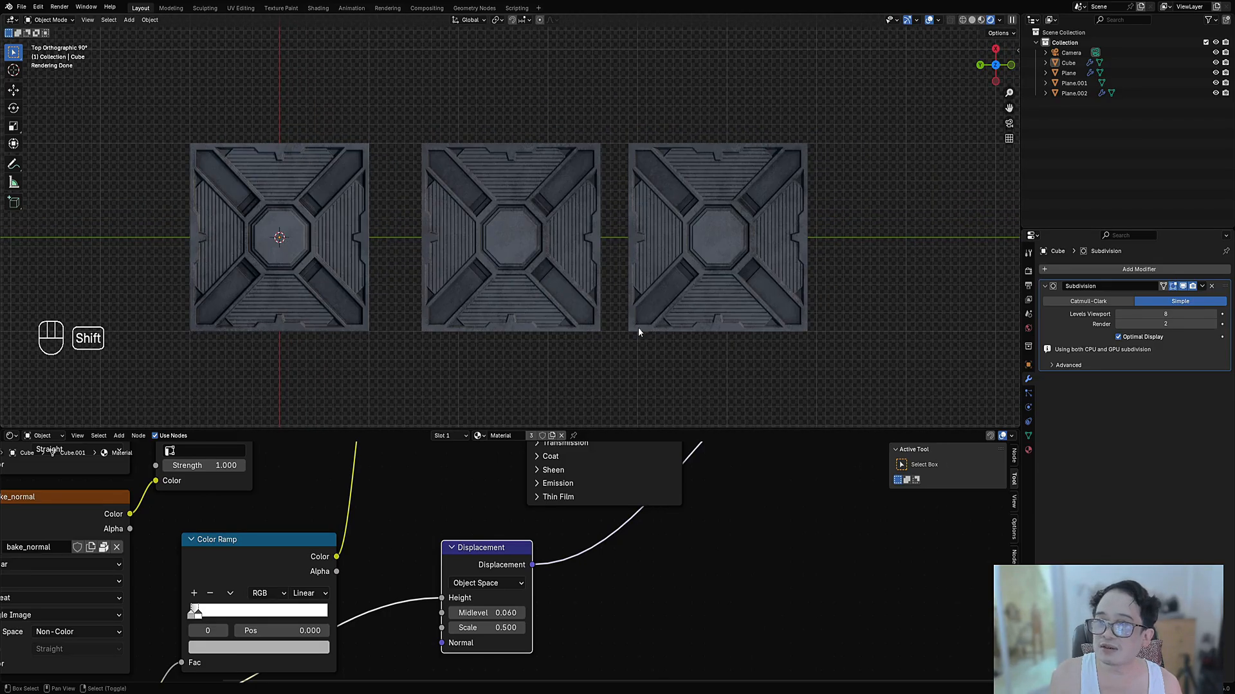
Step: Check the middle plane's and the cube's mesh in Edit Mode, return to Object Mode, and show the sidebar again
middle_drag(638, 326, 555, 247)
click(556, 247)
key(Tab)
key(shift+alt+z)
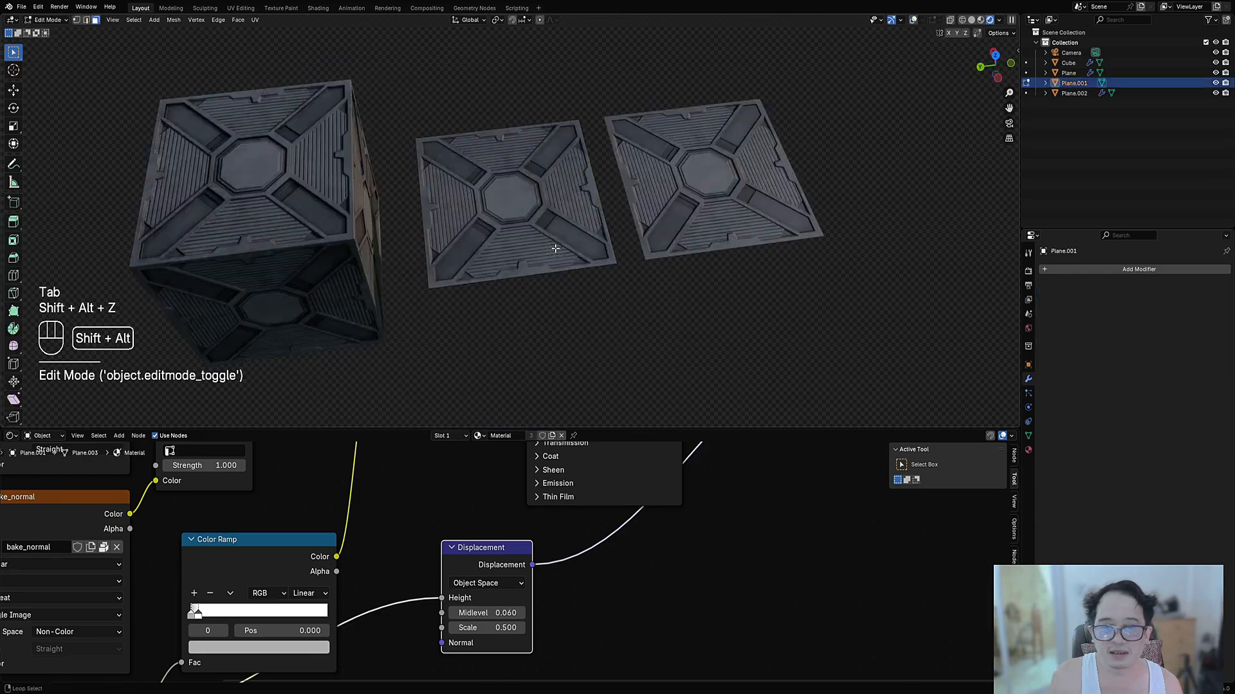
key(Tab)
click(210, 260)
key(Tab)
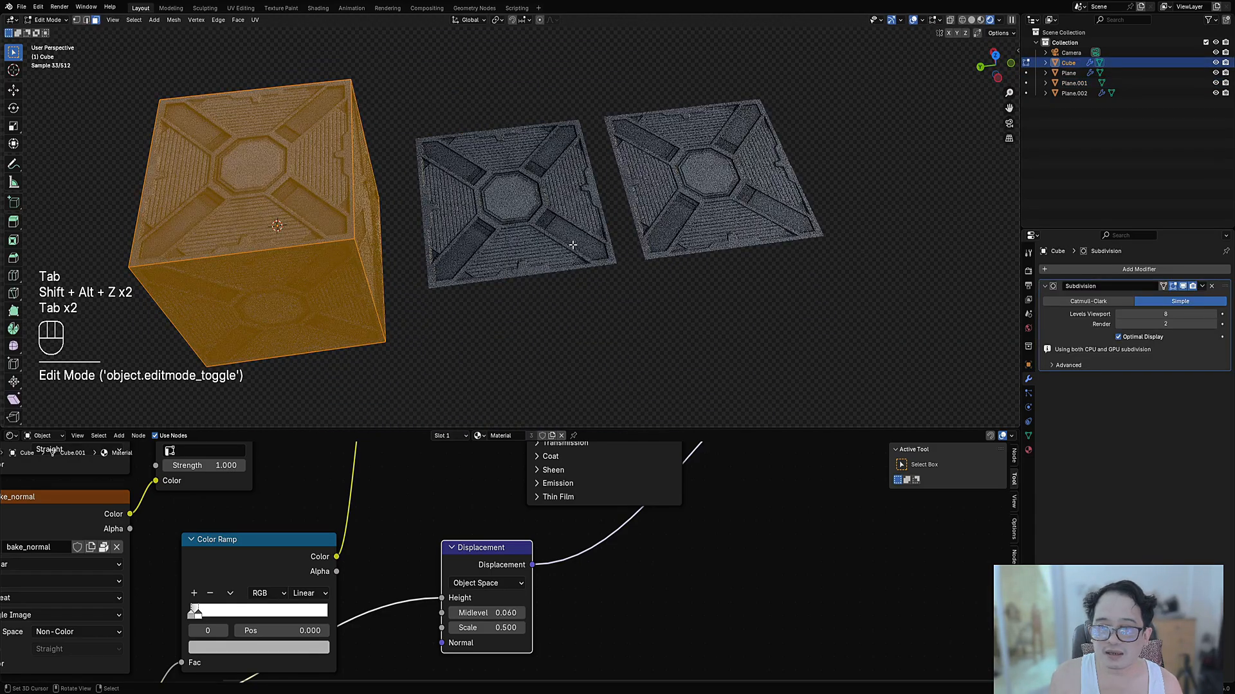
key(Tab)
alt+middle_click(557, 269)
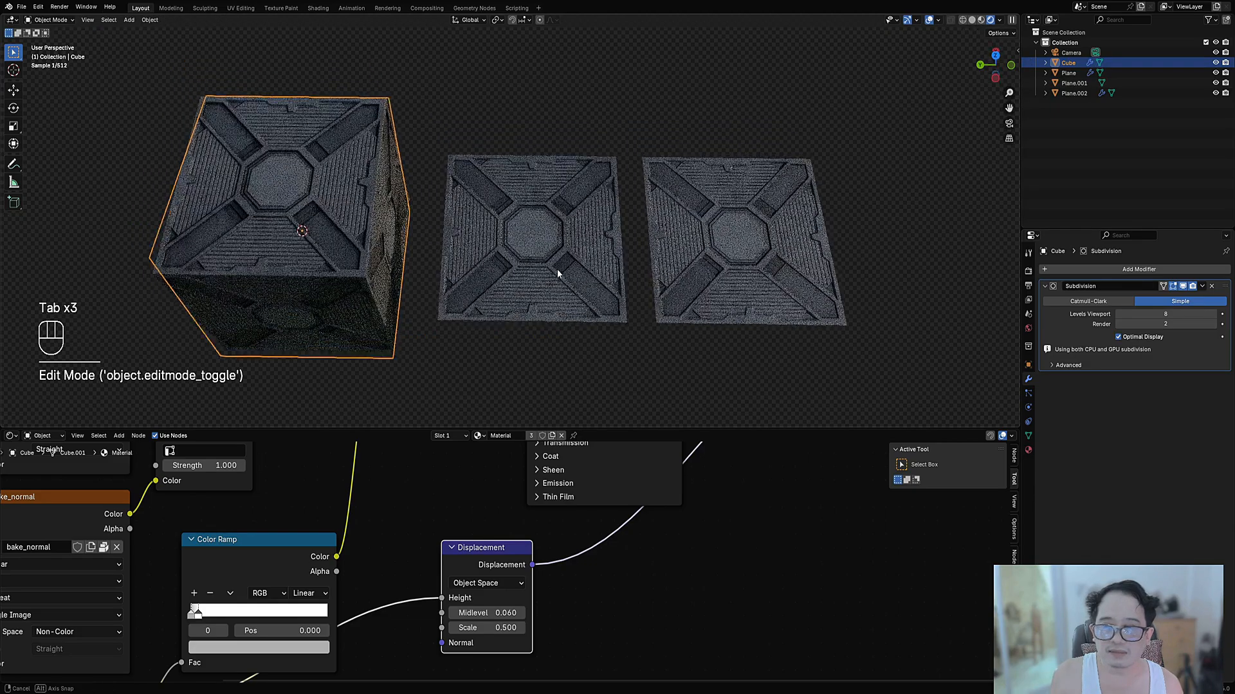
key(n)
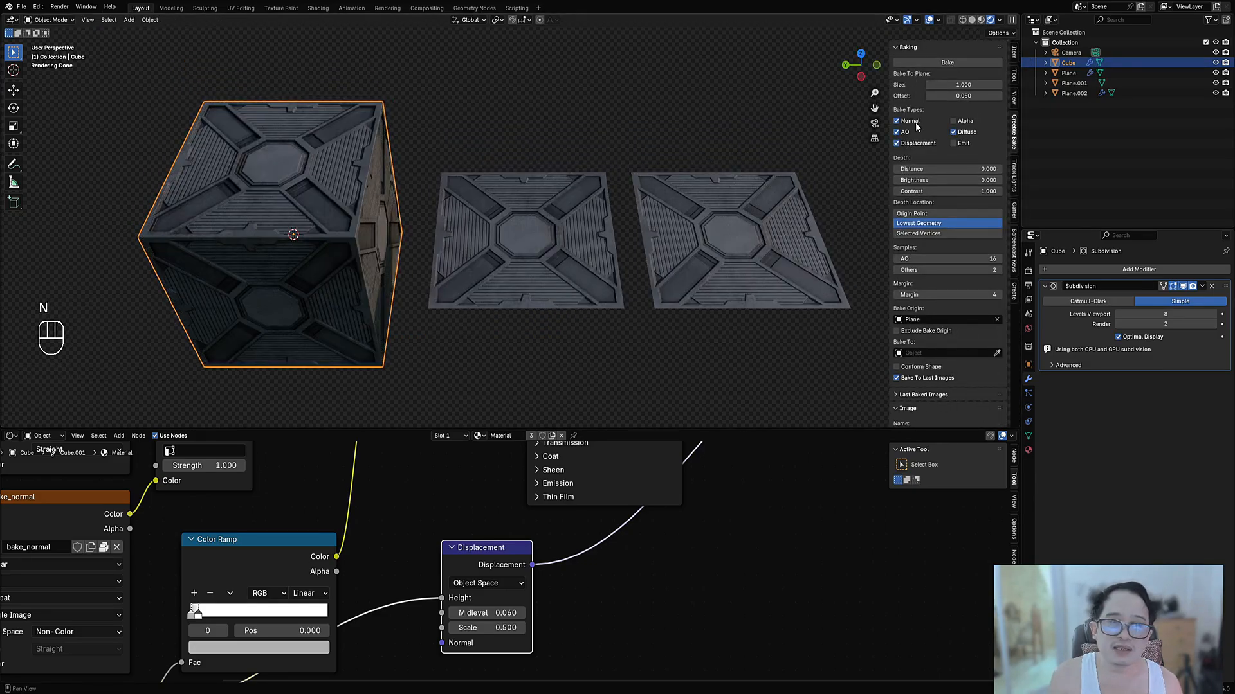
Step: Add a new plane and move it to the empty area beside the panel objects
scroll(630, 116, down, 5)
shift+middle_drag(755, 266, 665, 226)
alt+middle_drag(662, 157, 560, 201)
scroll(560, 201, up, 1)
scroll(560, 205, up, 2)
key(shift+a)
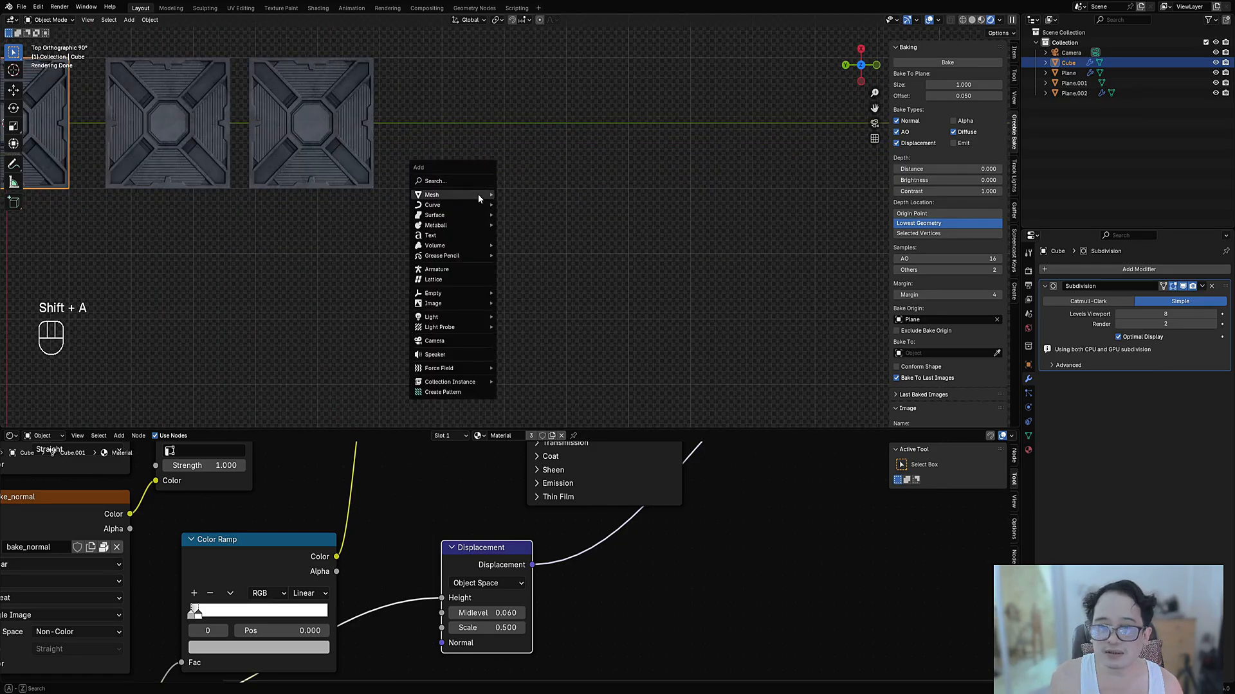
mouse_move(485, 198)
click(522, 235)
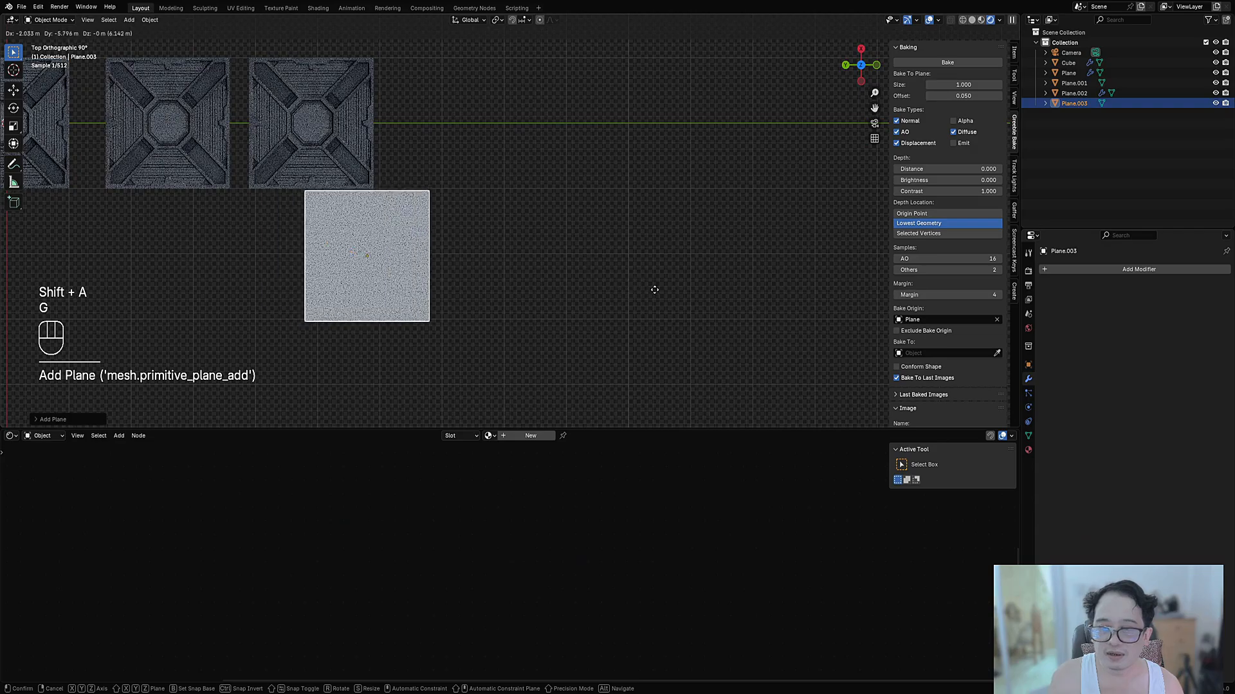
key(g)
click(776, 296)
Step: Switch the viewport to Solid shading and check the new plane's mesh in Edit Mode
key(z)
click(577, 264)
scroll(510, 219, up, 3)
key(Tab)
key(Tab)
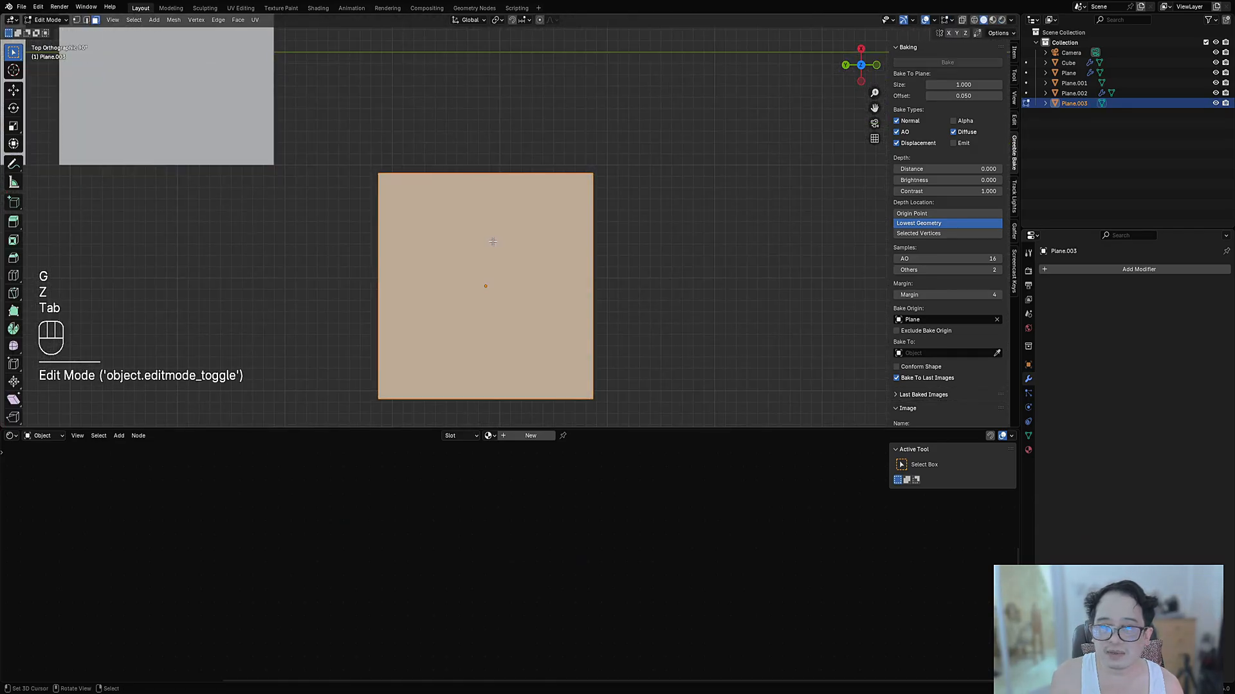
key(shift+q)
click(551, 79)
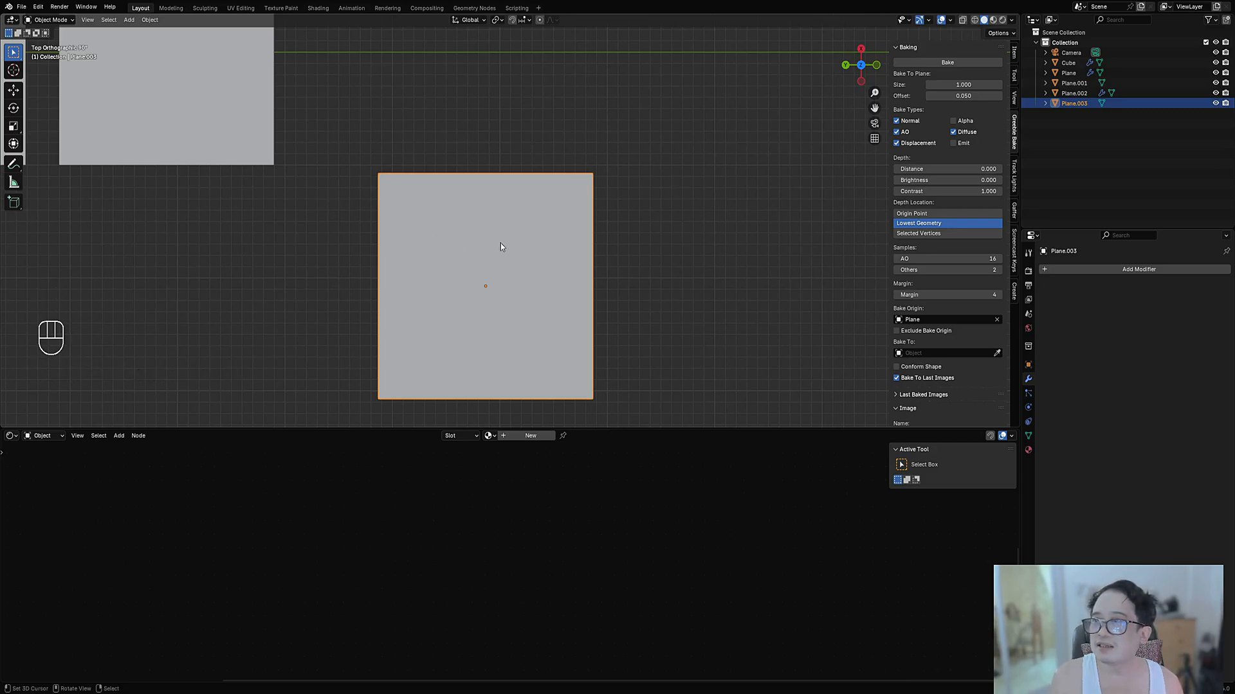
Step: Delete the newly added plane
scroll(500, 244, down, 6)
shift+middle_drag(406, 219, 544, 274)
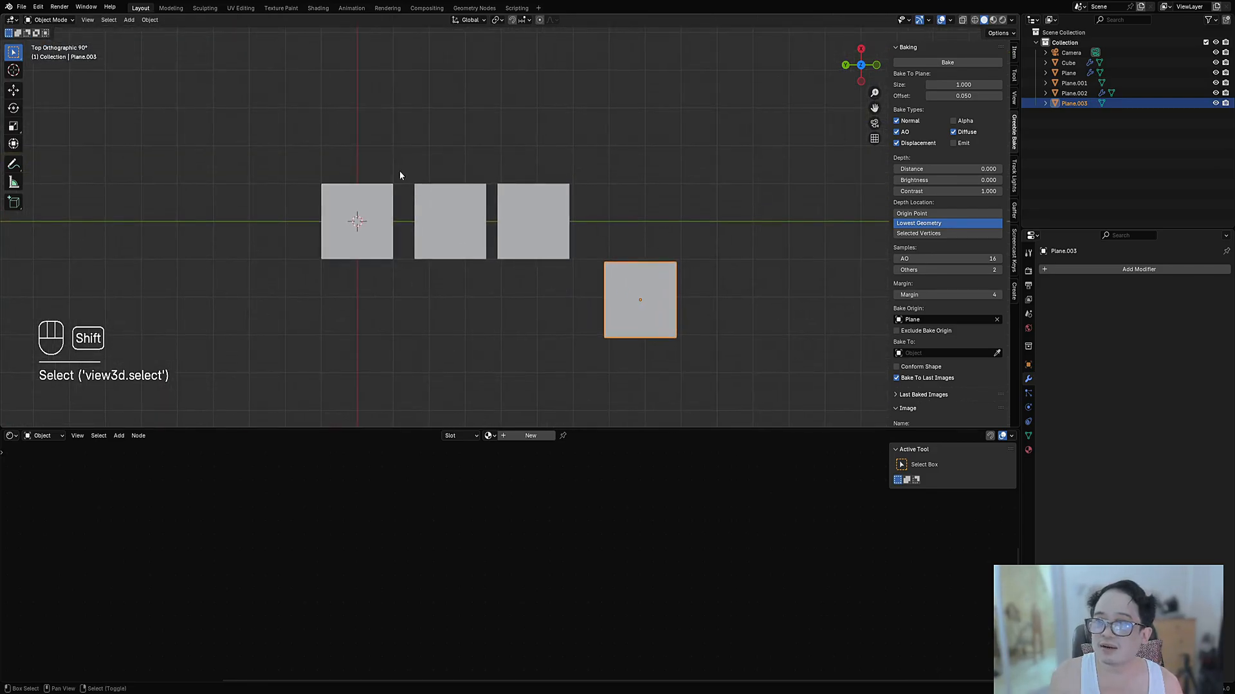
scroll(554, 223, up, 5)
key(x)
click(563, 239)
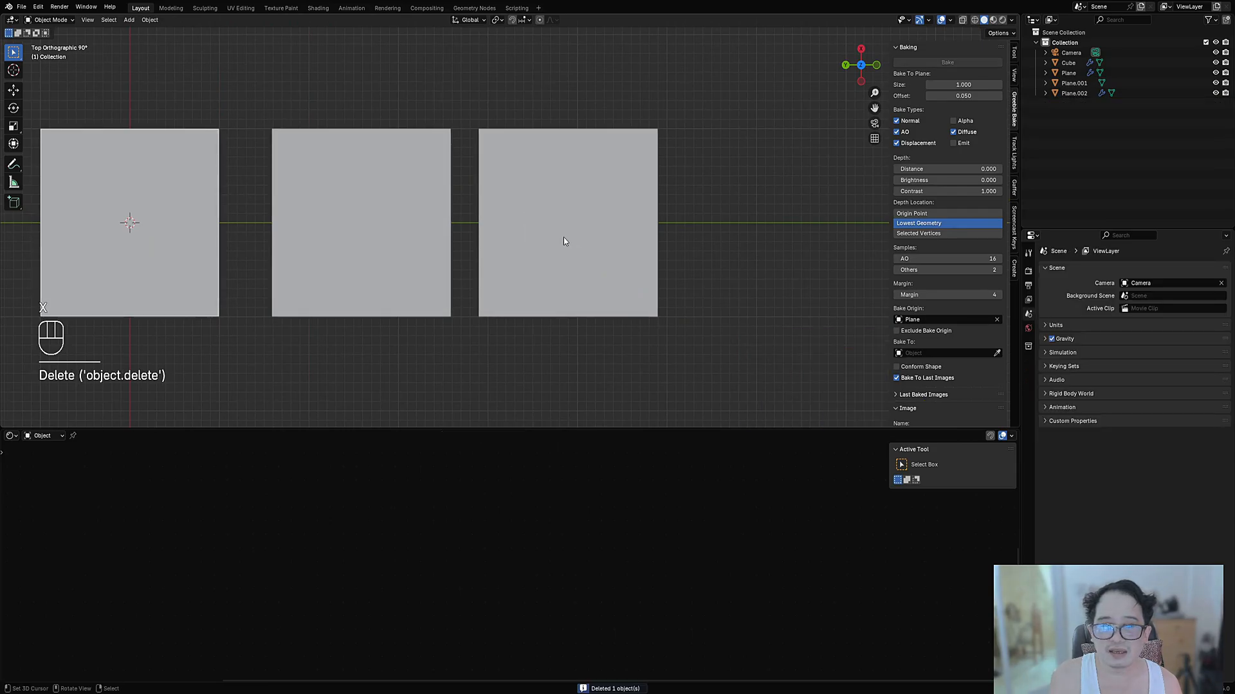
Step: Check the outermost panel plane's mesh in Edit Mode, then return to Object Mode with Rendered shading
click(566, 240)
scroll(565, 239, down, 4)
key(Tab)
middle_drag(565, 239, 543, 184)
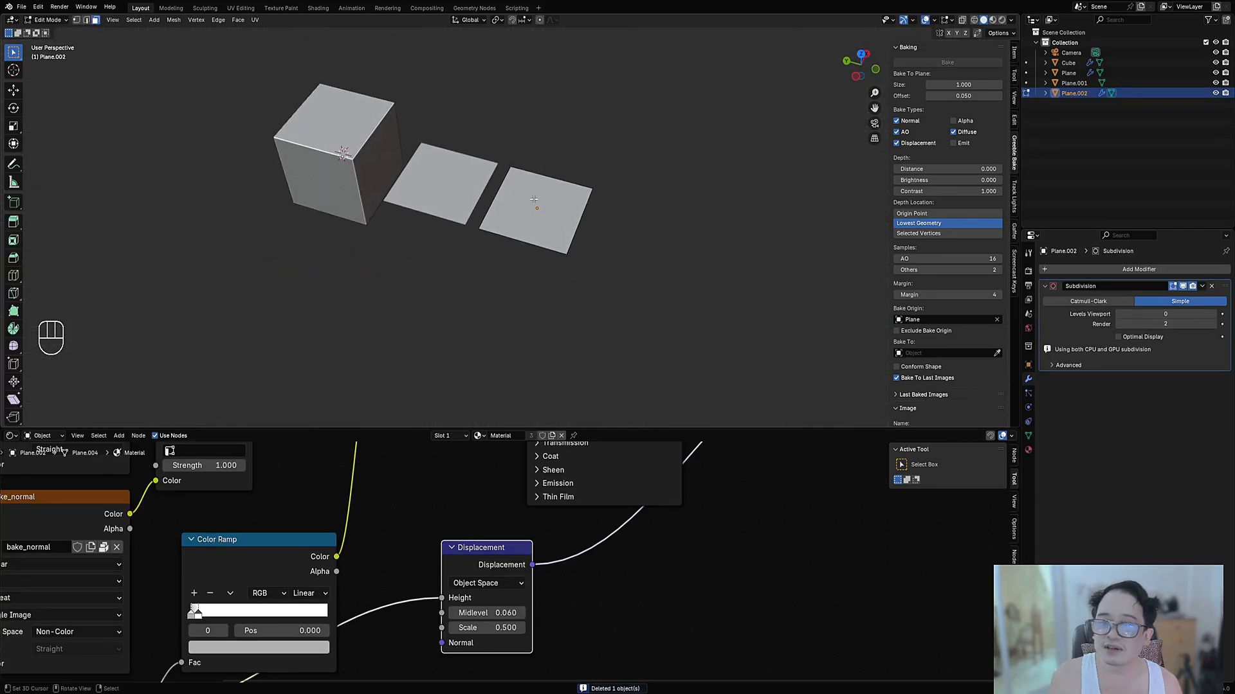
key(Tab)
key(z)
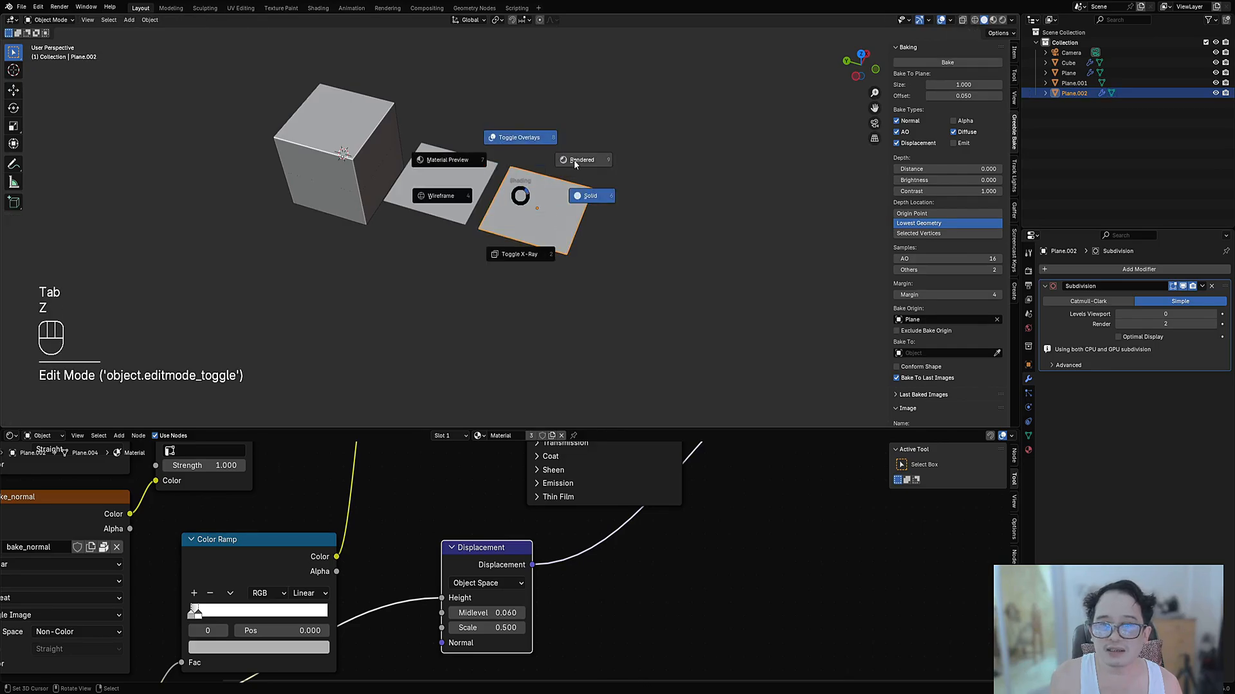
click(569, 160)
Step: Compare the cube and both planes from the top and at an angle, then maximize the 3D viewport without its sidebar
scroll(488, 287, up, 3)
shift+middle_drag(438, 247, 522, 334)
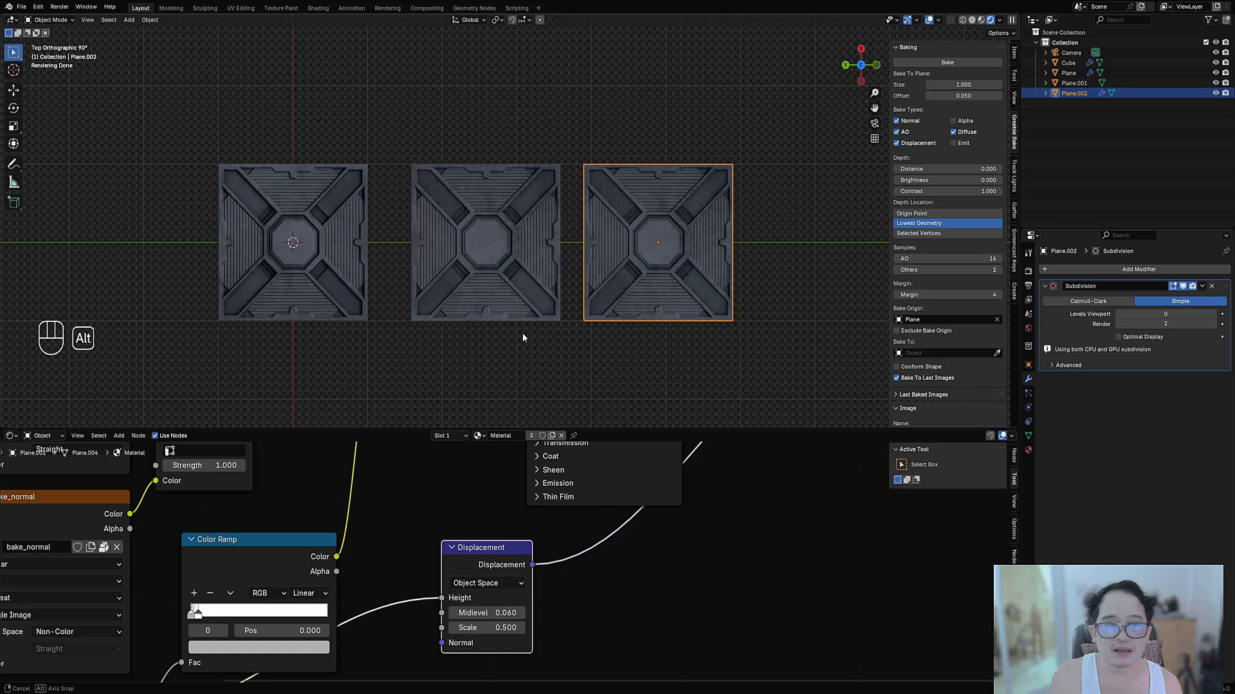
scroll(523, 333, up, 2)
shift+middle_drag(613, 327, 589, 260)
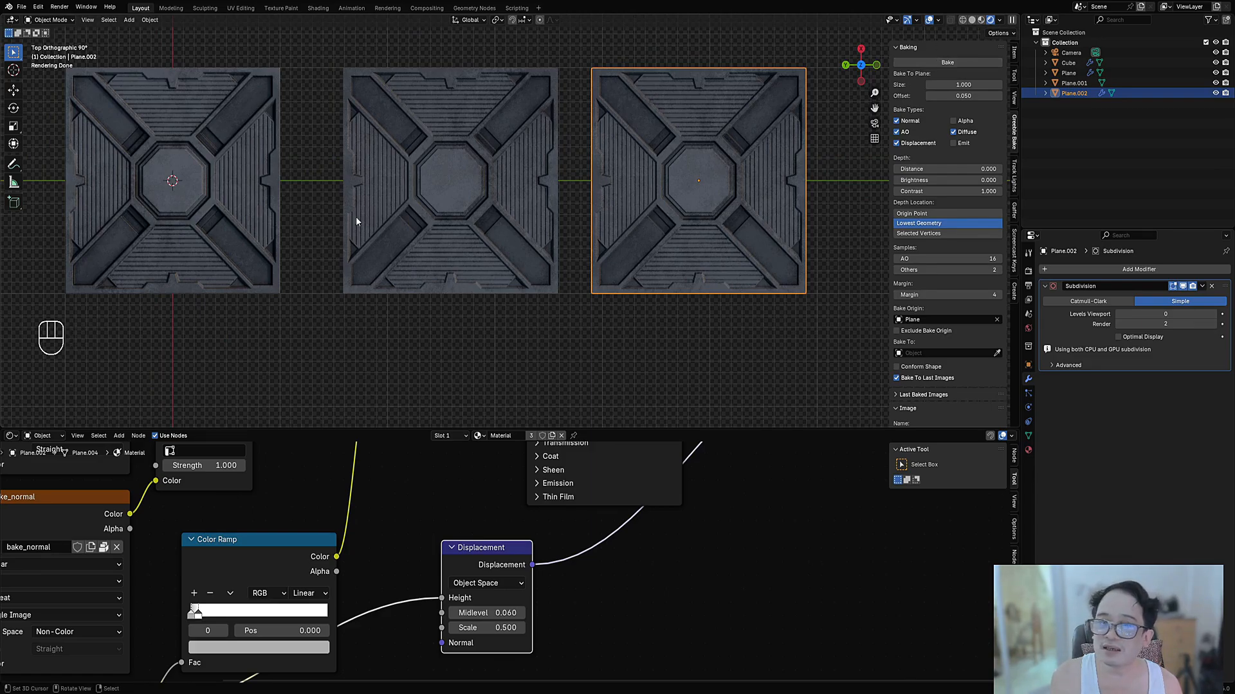
middle_drag(356, 218, 576, 263)
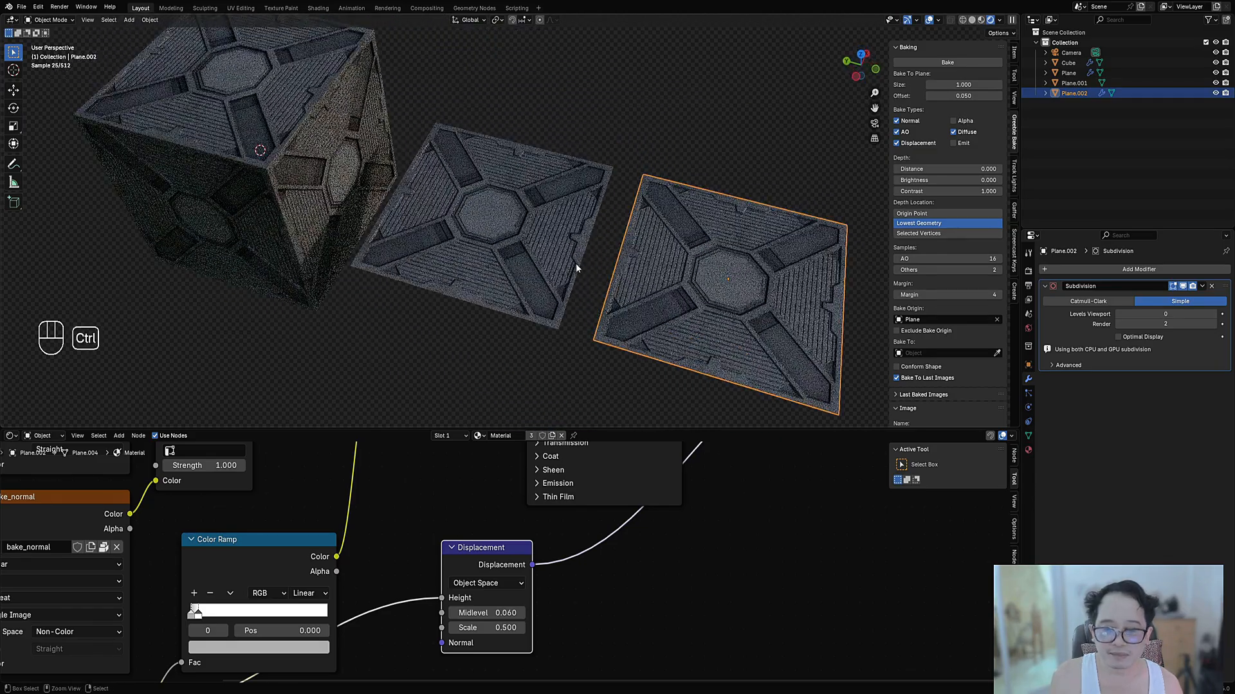
key(ctrl+space)
key(n)
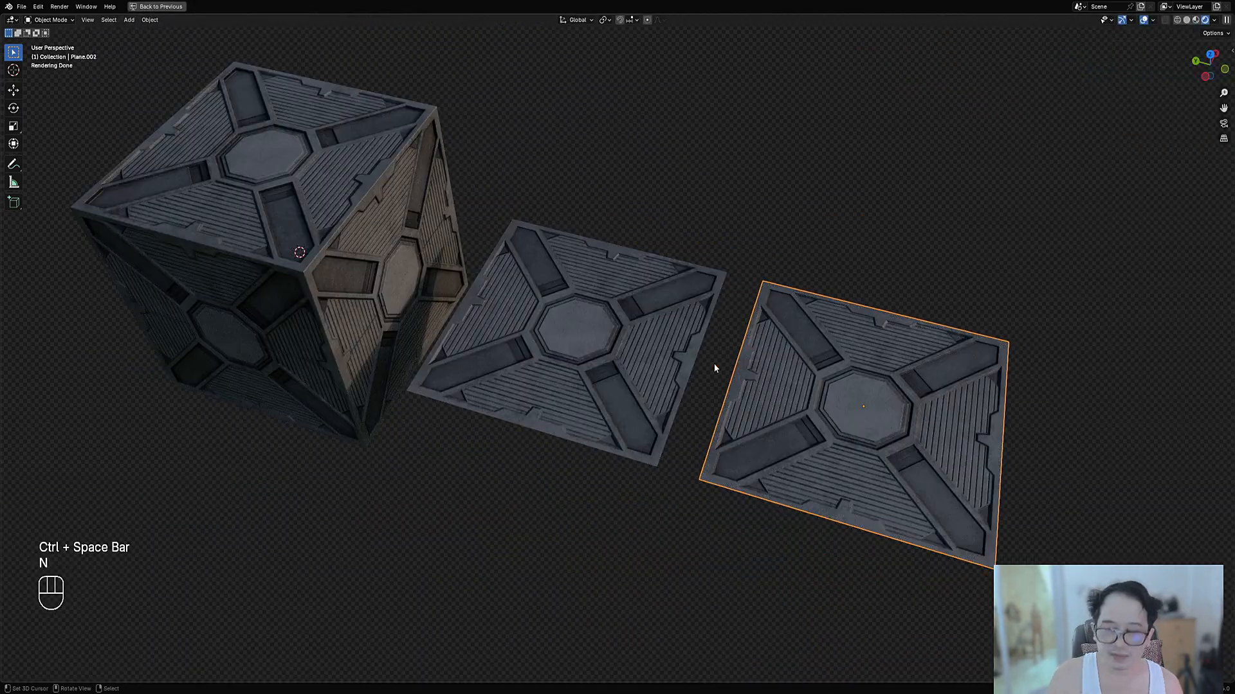
Step: Select the cube and the two planes in turn to compare their surfaces, ending with the cube selected
mouse_move(714, 364)
shift+middle_down()
mouse_move(735, 351)
mouse_move(719, 366)
shift+middle_up()
click(719, 365)
click(390, 259)
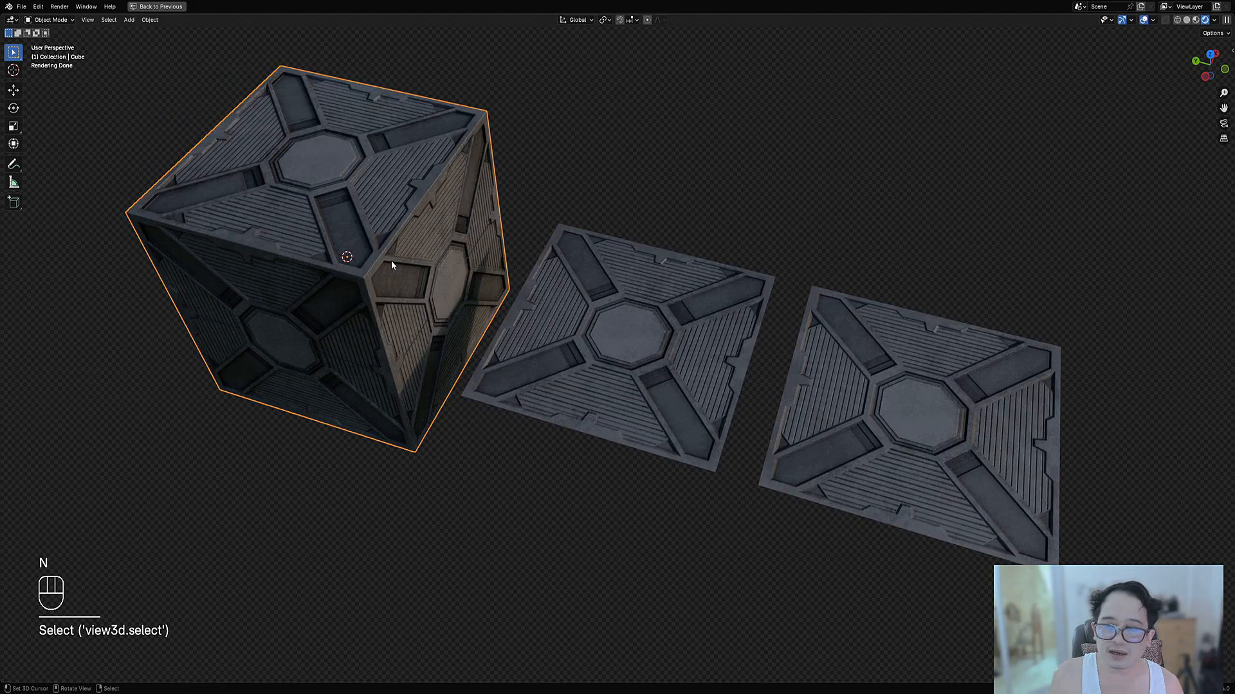
click(656, 353)
click(870, 400)
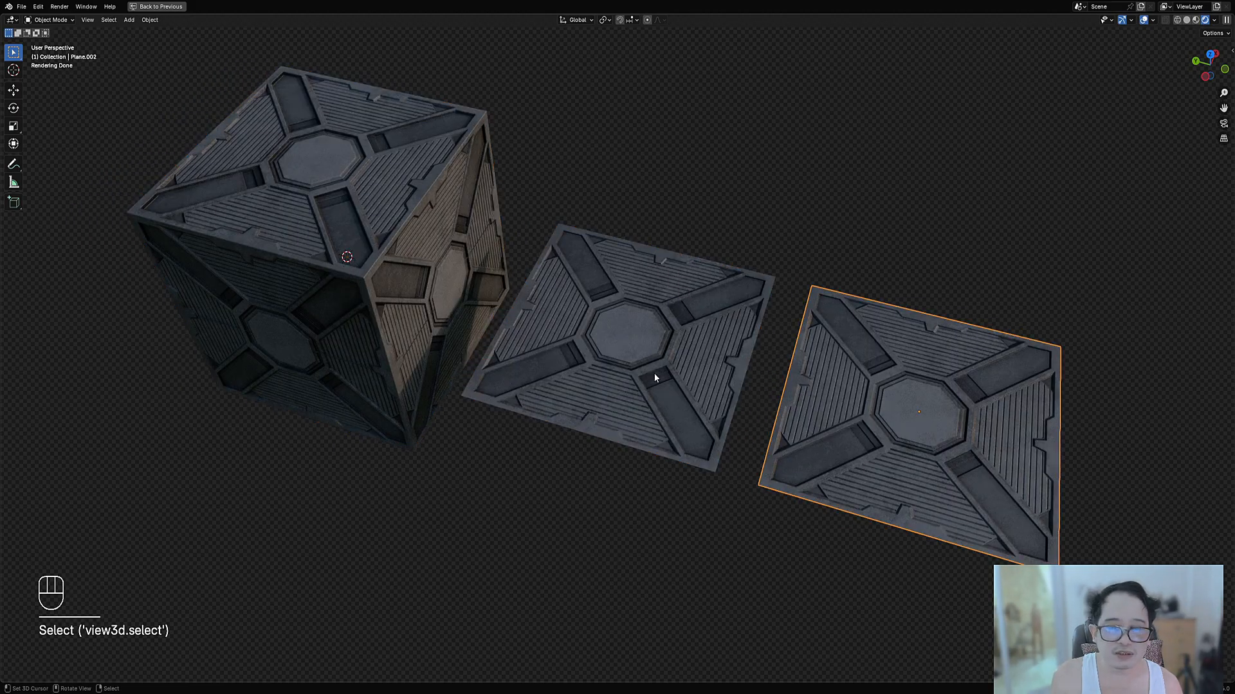
click(656, 378)
click(380, 291)
mouse_move(516, 345)
middle_down()
mouse_move(535, 325)
mouse_move(639, 350)
mouse_move(530, 358)
middle_up()
shift+middle_drag(775, 390, 756, 393)
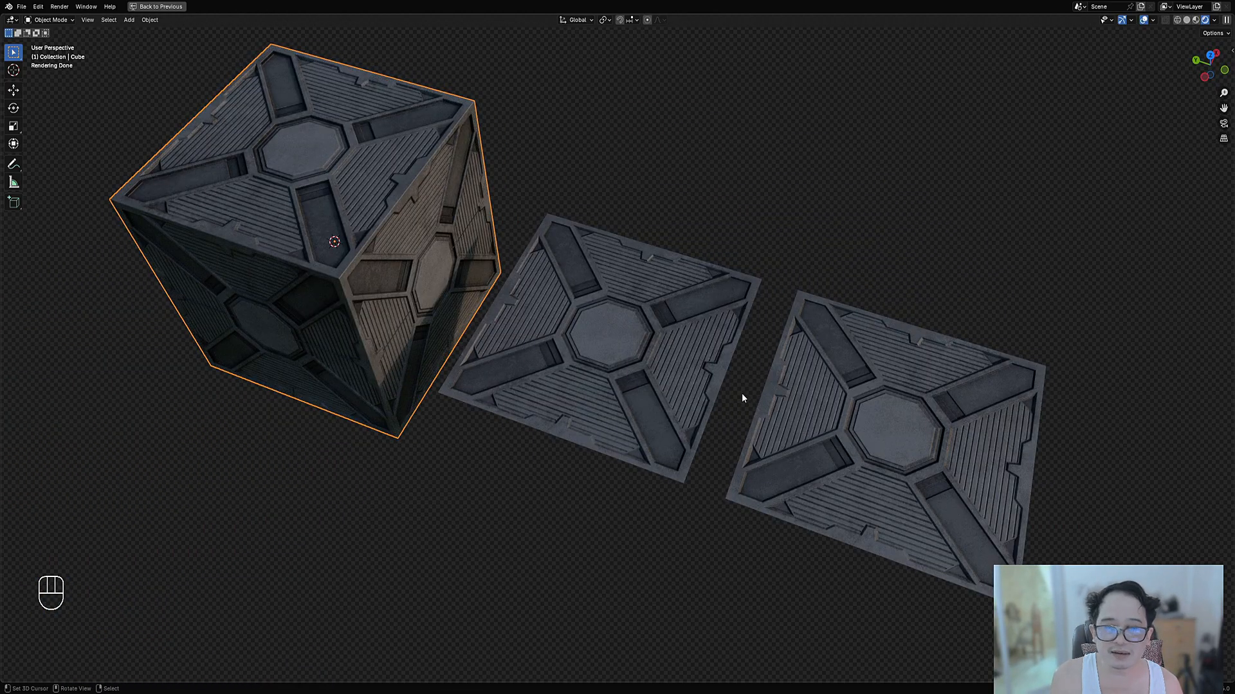